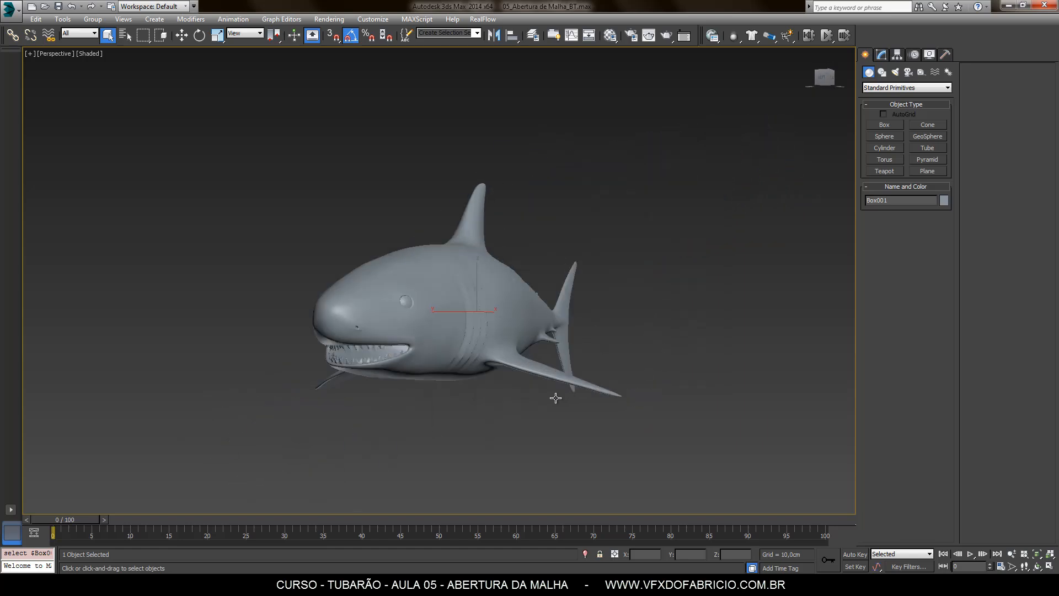
# Assign a Checker map to the diffuse color of the 07 - Default Arch & Design material
pyautogui.click(563, 420)
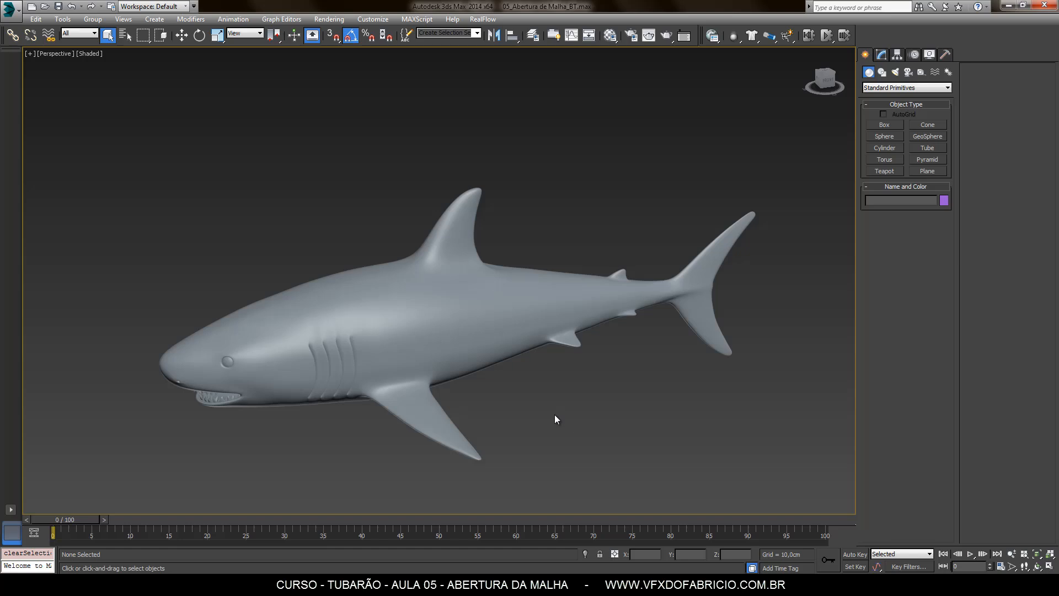
pyautogui.press('m')
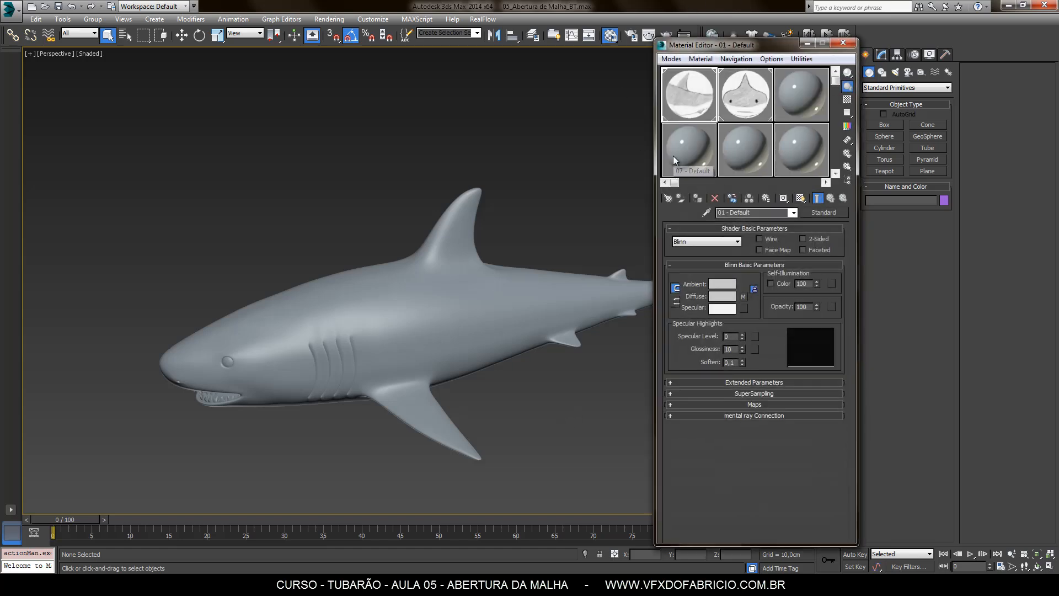
pyautogui.click(687, 147)
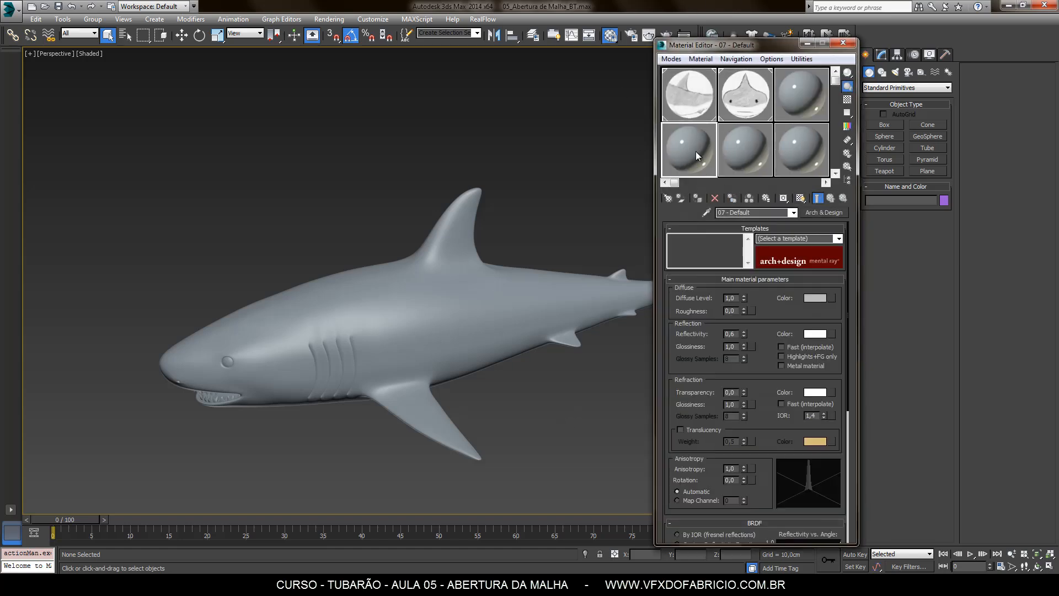
pyautogui.click(833, 298)
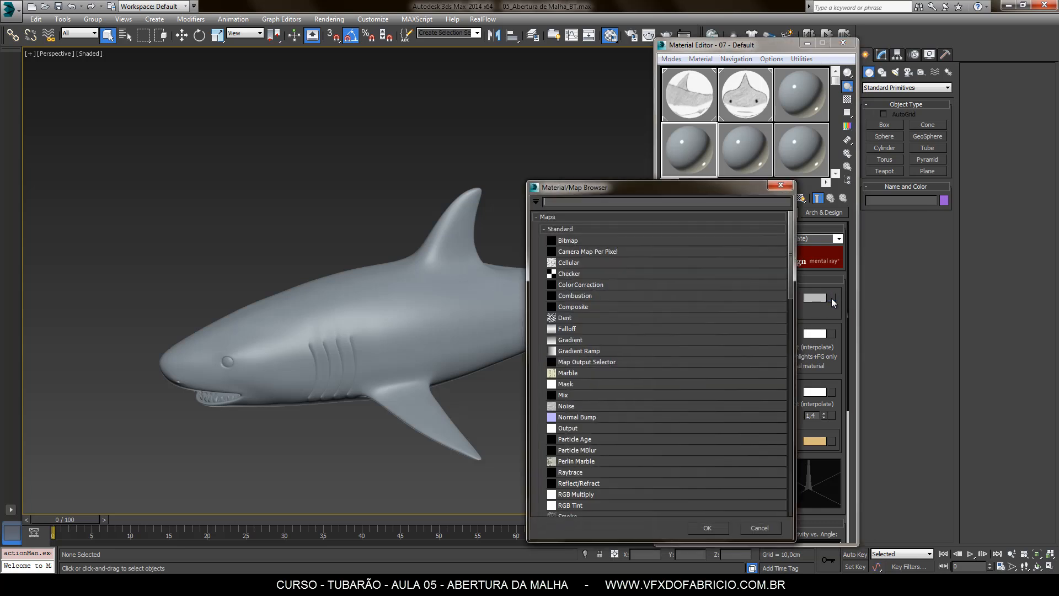
pyautogui.click(571, 276)
pyautogui.doubleClick(580, 274)
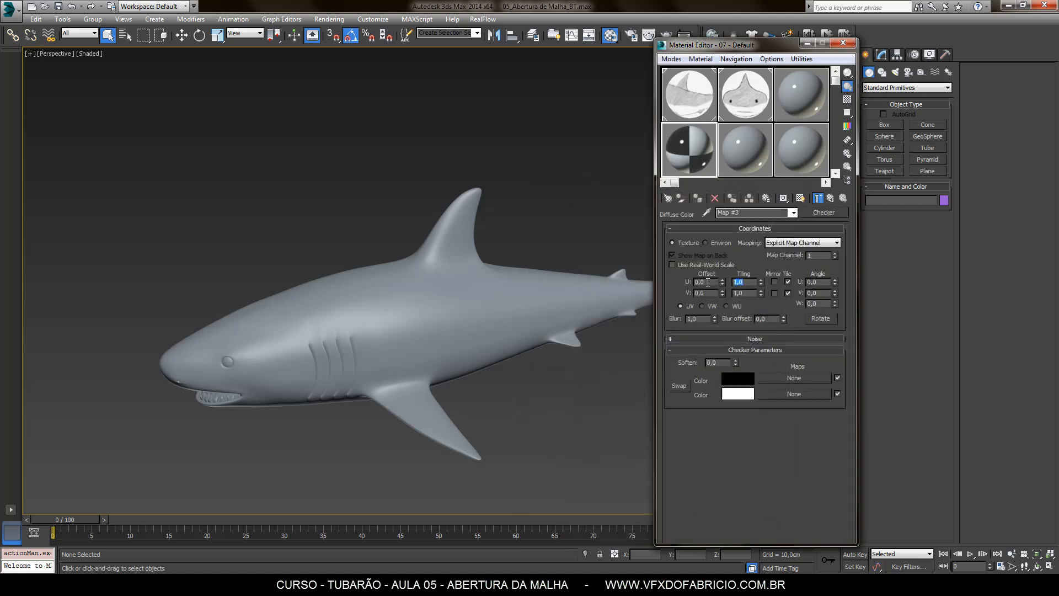
# Set the checker's U and V tiling to 30 and apply the material to the shark with its map shown in the viewport
pyautogui.doubleClick(734, 293)
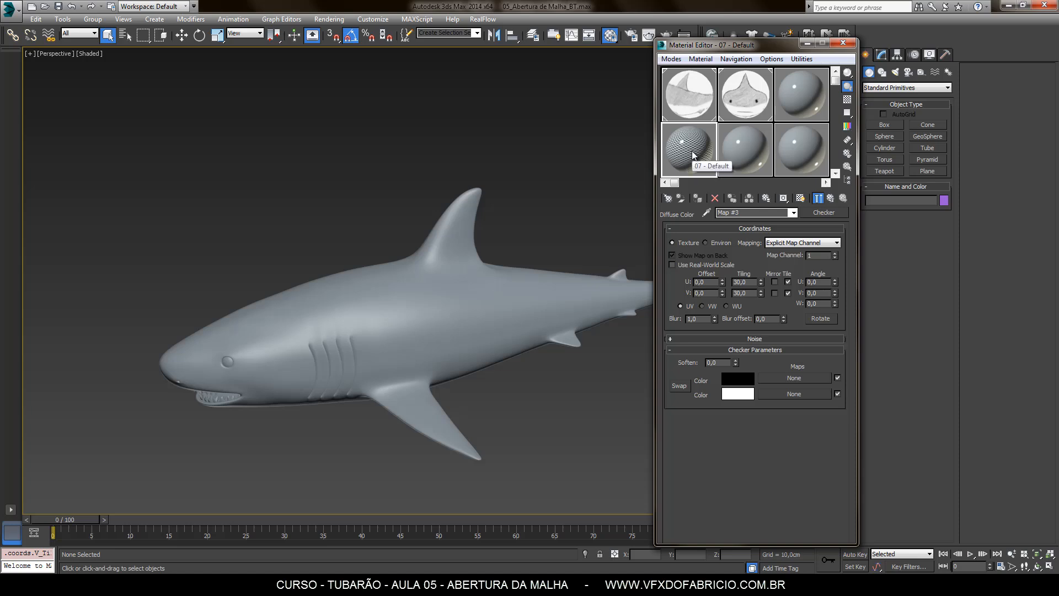
pyautogui.moveTo(693, 154); pyautogui.dragTo(504, 287)
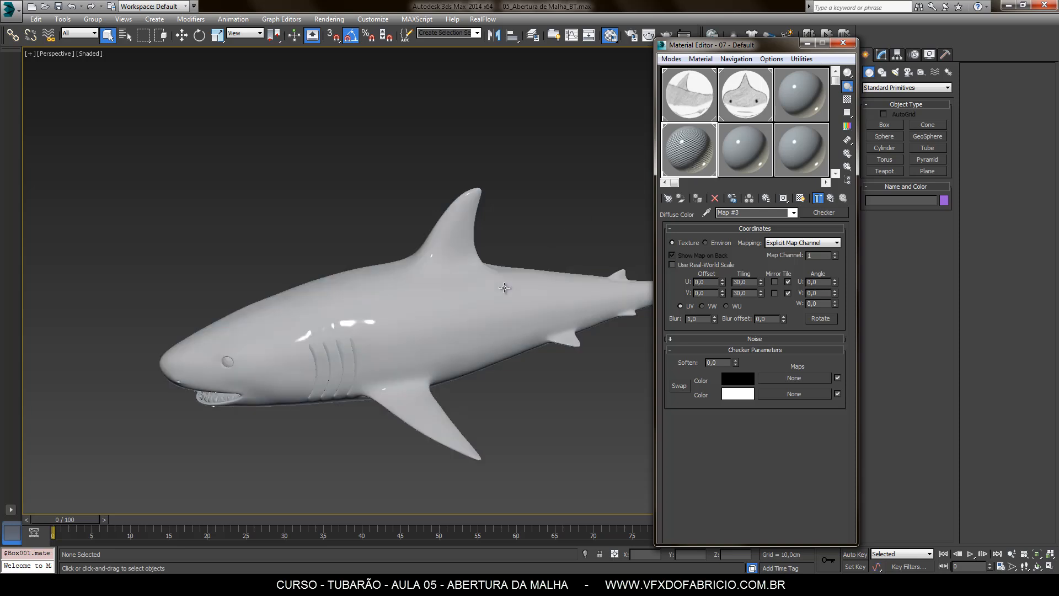
pyautogui.click(799, 199)
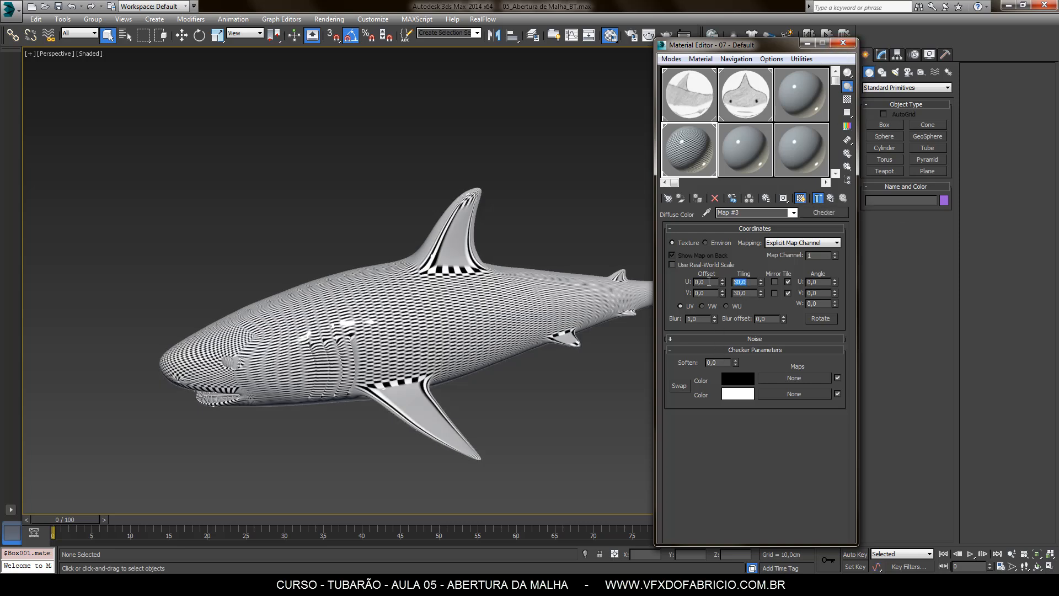
# Set the checker map's U and V tiling to 20 and close the Material Editor
pyautogui.write('20')
pyautogui.press('Tab')
pyautogui.write('20')
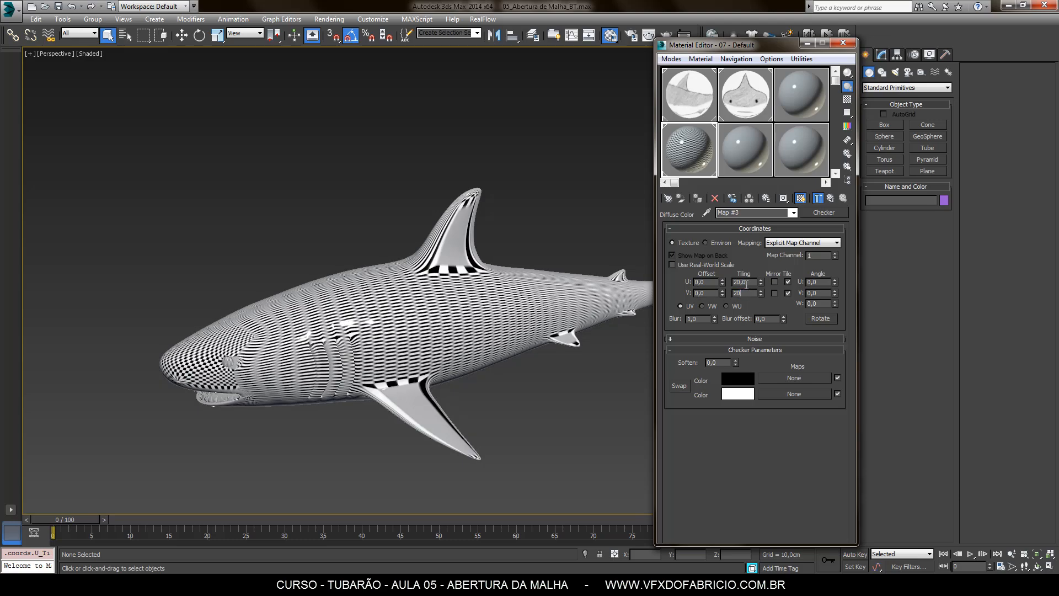
pyautogui.press('Return')
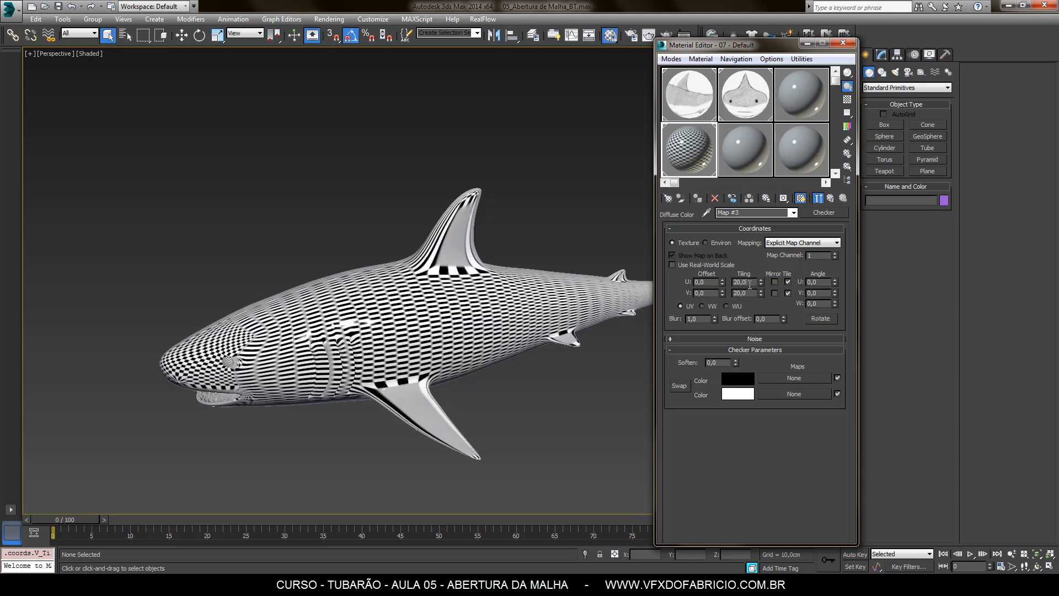
pyautogui.click(843, 45)
pyautogui.click(501, 323)
pyautogui.keyDown('alt'); pyautogui.moveTo(501, 323); pyautogui.dragTo(559, 386, button='middle'); pyautogui.keyUp('alt')
# Reopen the Material Editor and view the flat checker map in an enlarged preview without the end result
pyautogui.press('m')
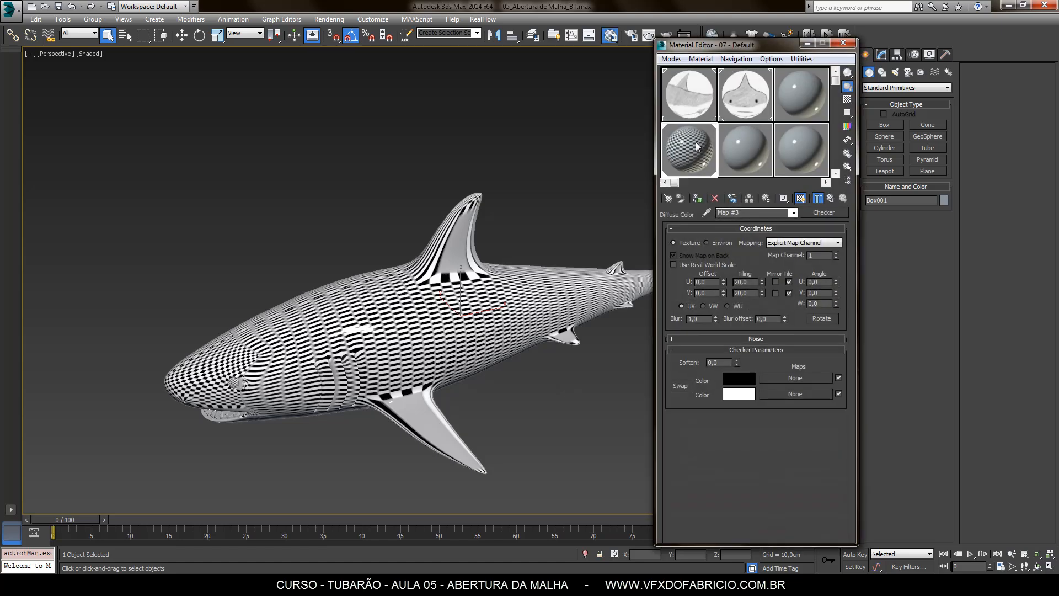
pyautogui.click(801, 199)
pyautogui.click(801, 199)
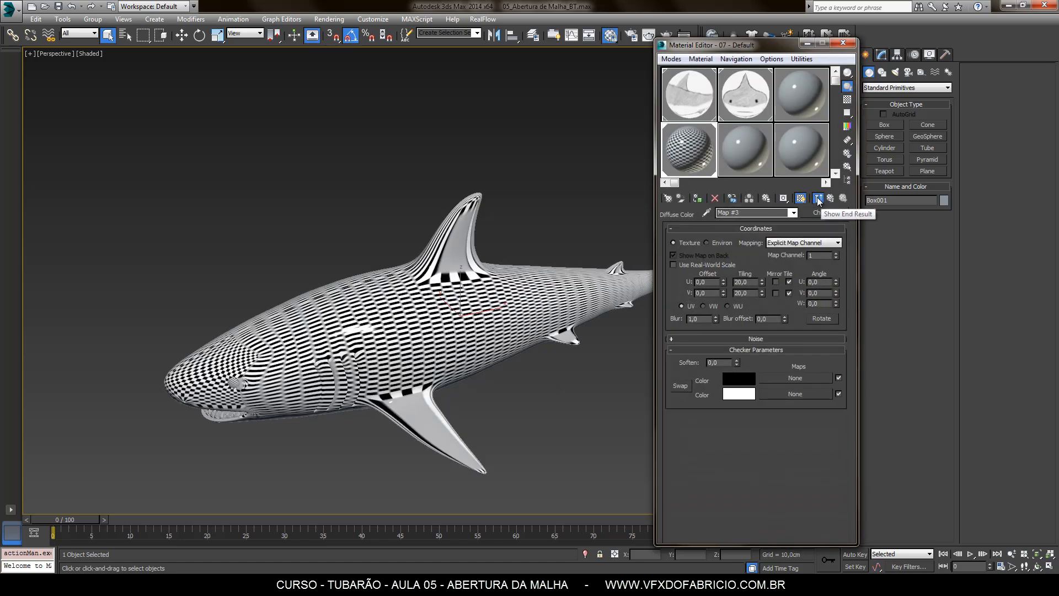
pyautogui.click(818, 199)
pyautogui.doubleClick(694, 152)
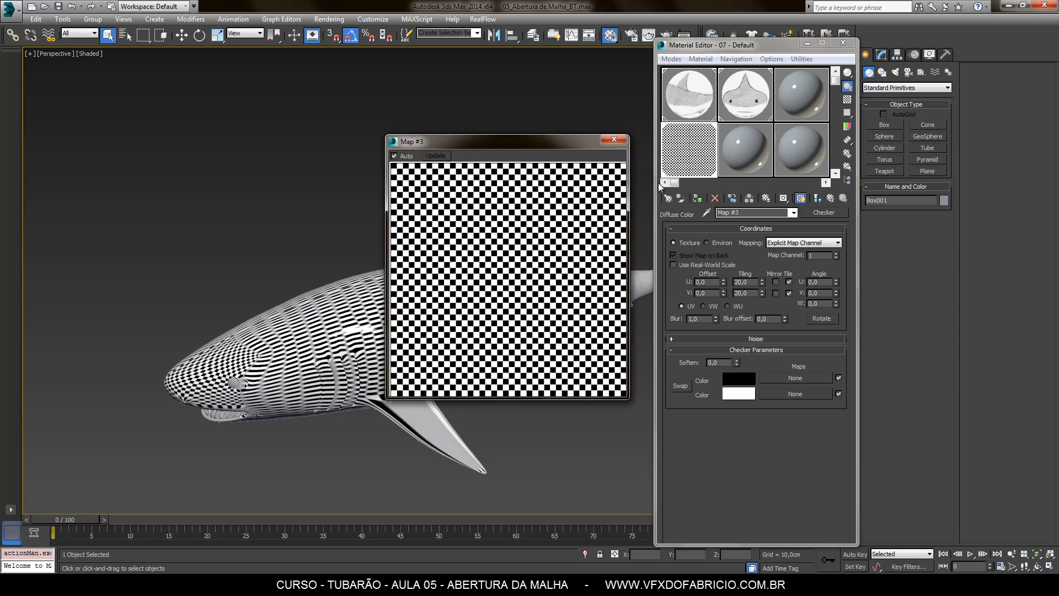
pyautogui.moveTo(628, 399); pyautogui.dragTo(797, 567)
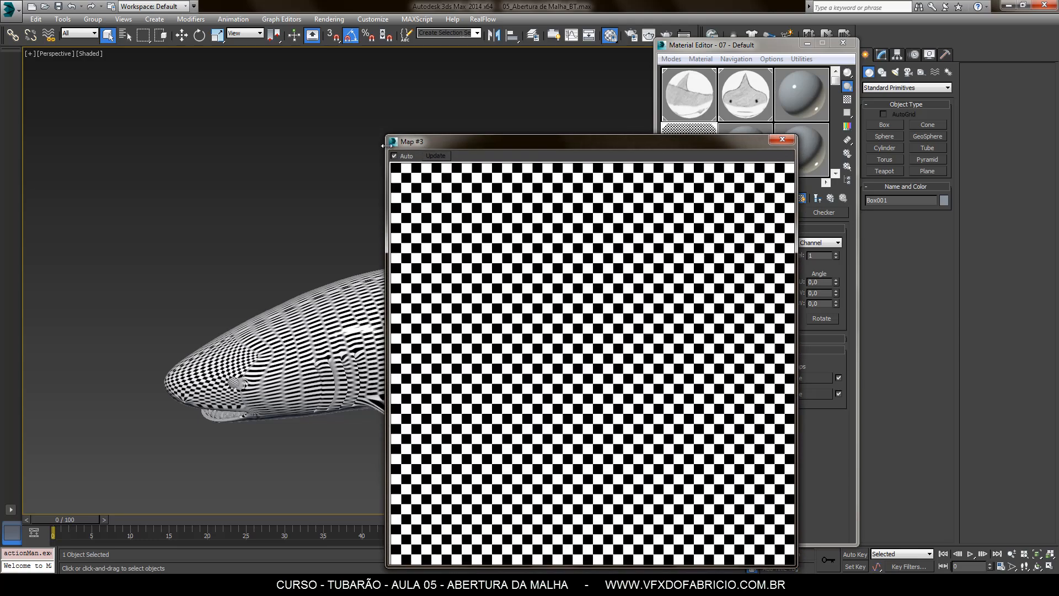
pyautogui.moveTo(384, 139); pyautogui.dragTo(286, 77)
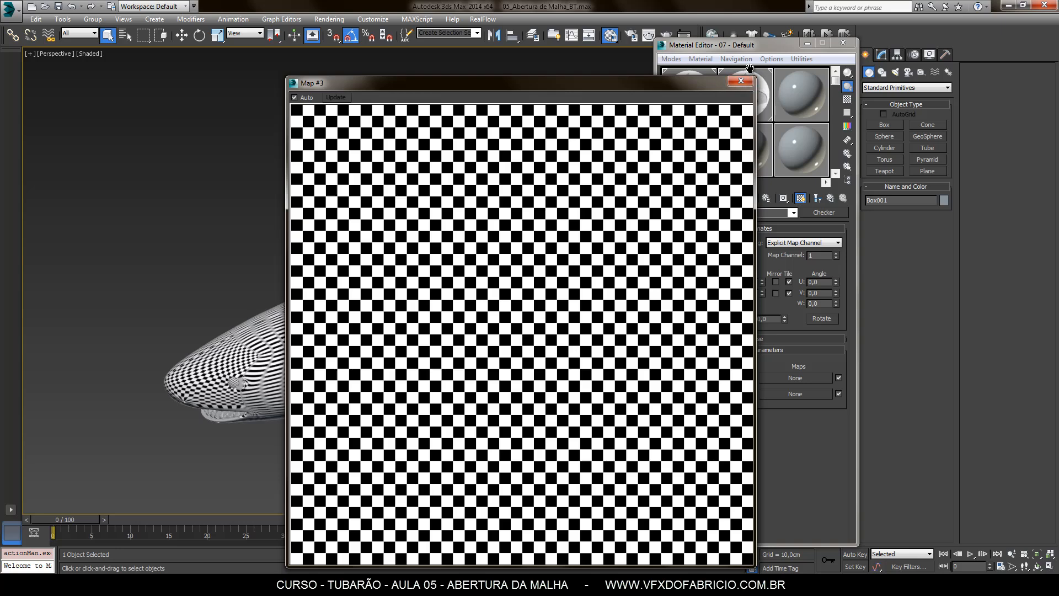
pyautogui.click(741, 81)
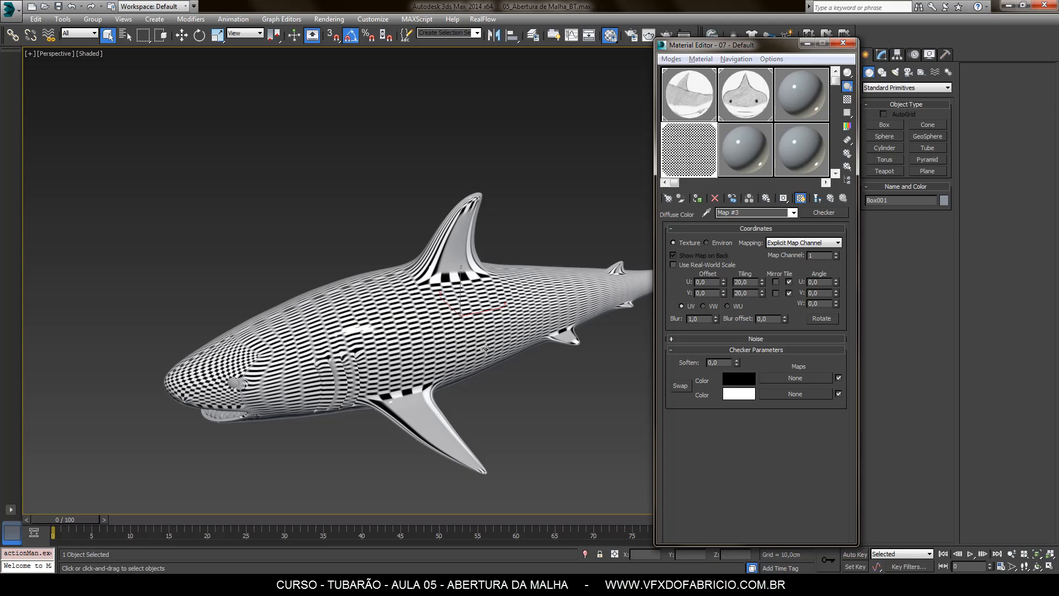
# Examine how the checker squares stretch across the shark's body, dorsal fin and side fins
pyautogui.scroll(10, 482, 313)
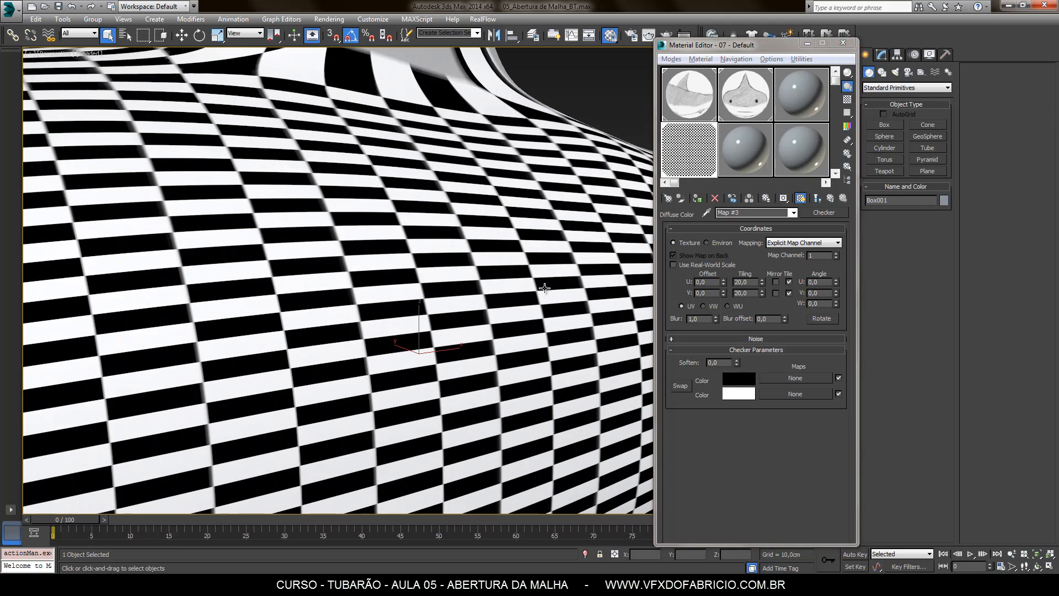
pyautogui.scroll(-10, 350, 337)
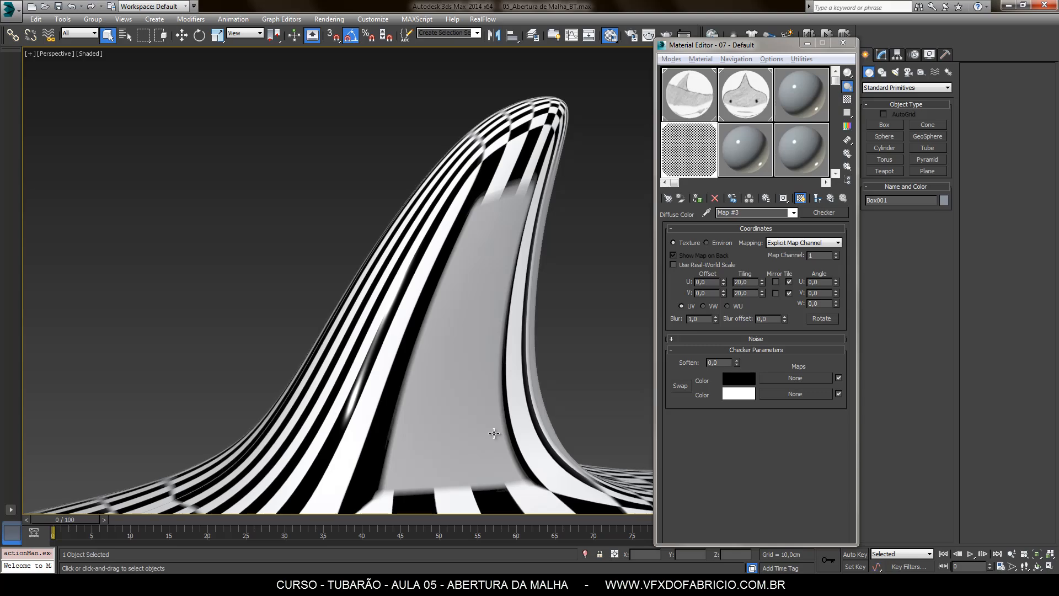
pyautogui.scroll(-8, 454, 207)
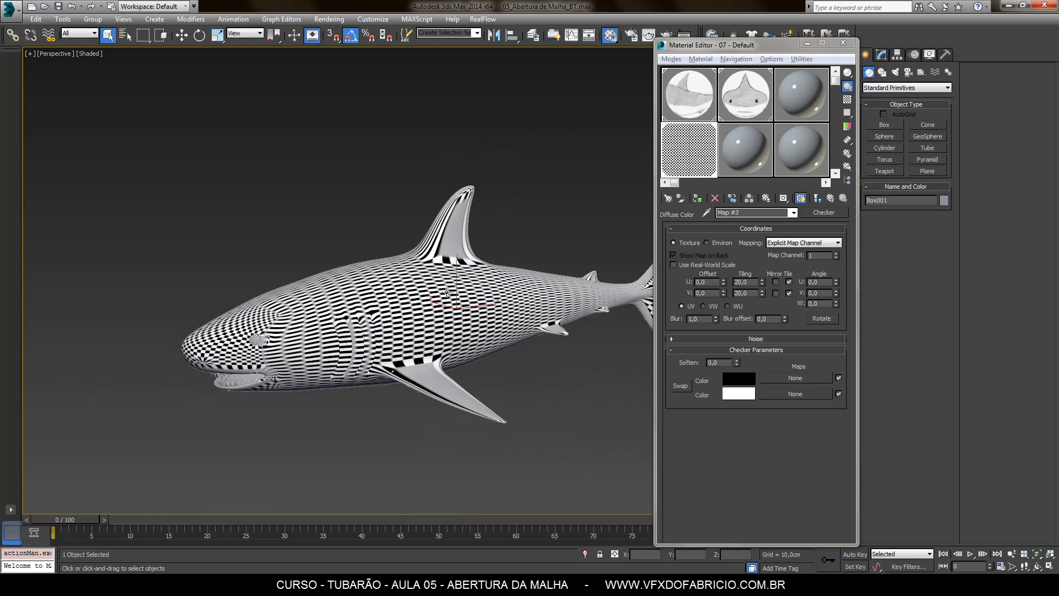
pyautogui.keyDown('alt'); pyautogui.moveTo(449, 293); pyautogui.dragTo(491, 341, button='middle'); pyautogui.keyUp('alt')
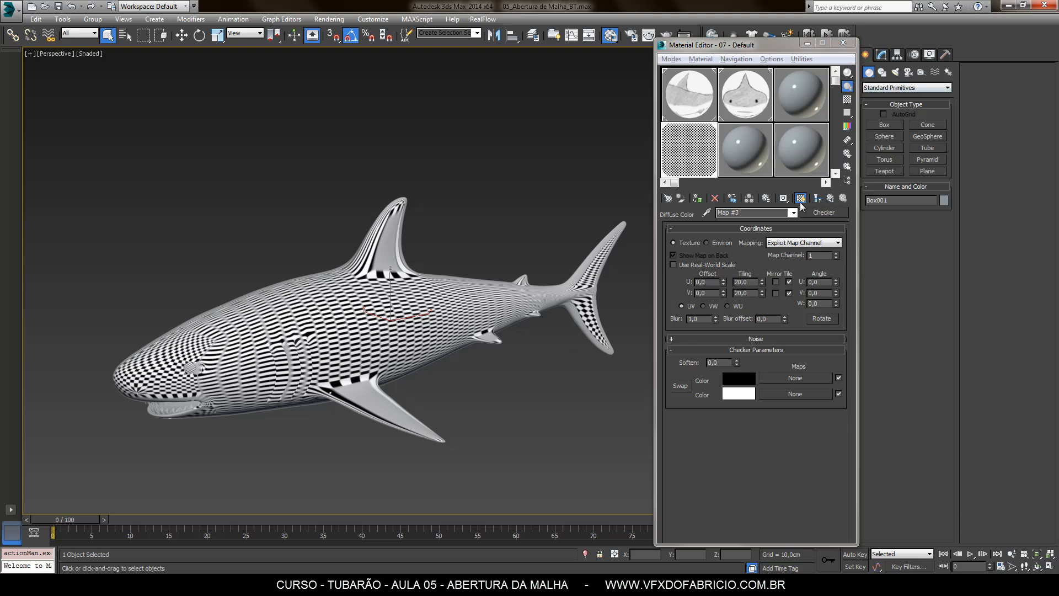
pyautogui.press('m')
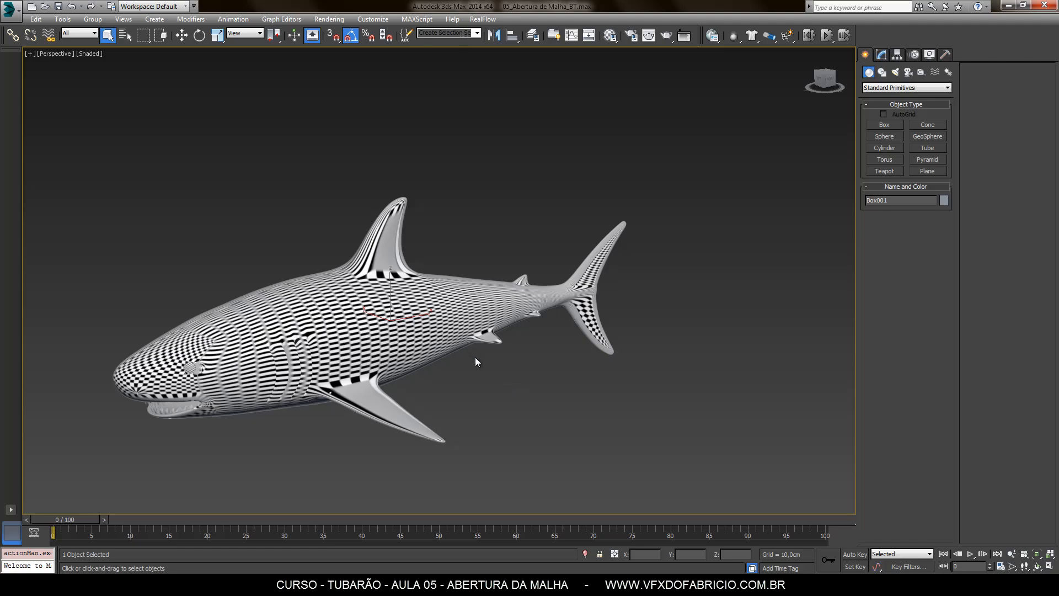
pyautogui.keyDown('alt'); pyautogui.moveTo(438, 362); pyautogui.dragTo(468, 393, button='middle'); pyautogui.keyUp('alt')
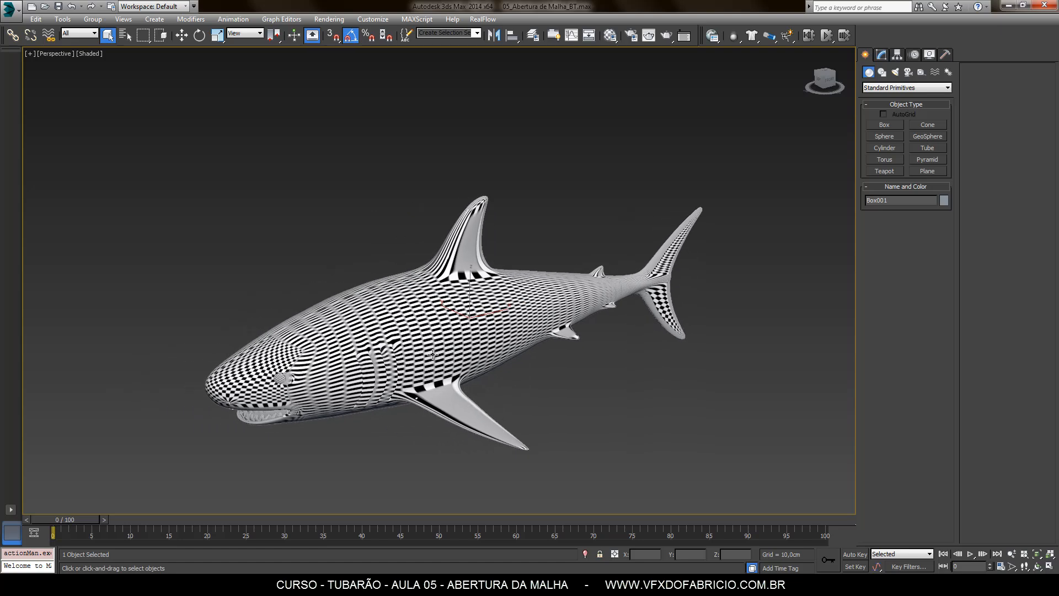
pyautogui.scroll(3, 433, 354)
pyautogui.scroll(1, 454, 344)
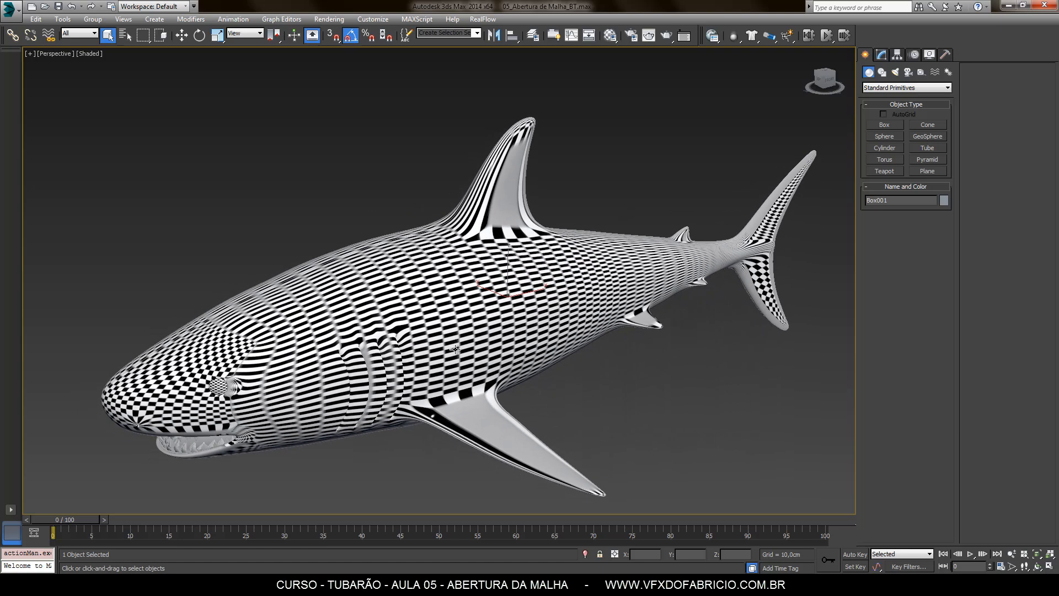
# Select the shark body and delete its TurboSmooth modifier
pyautogui.click(573, 399)
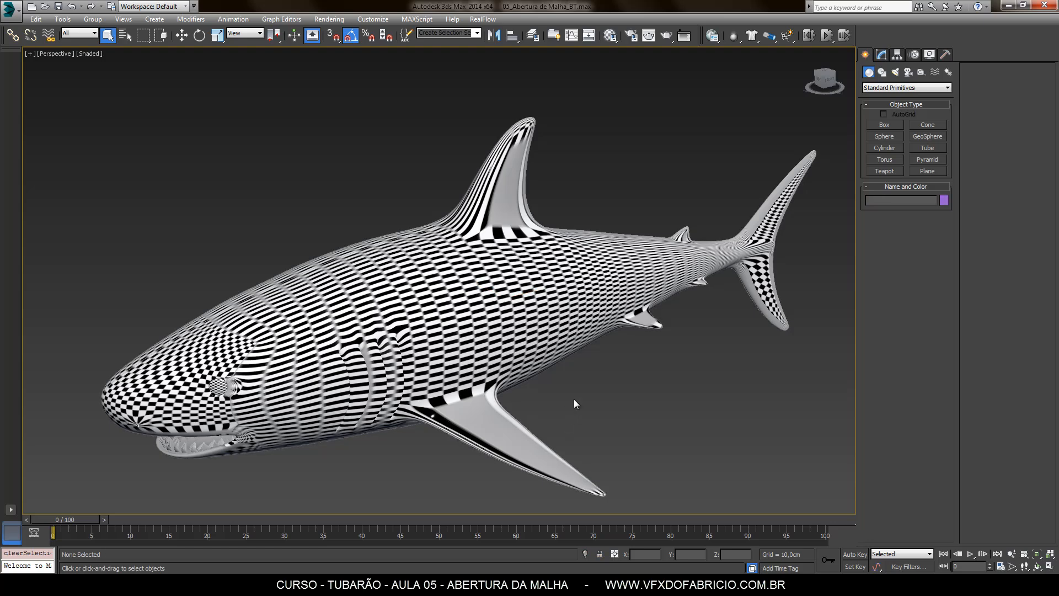
pyautogui.click(501, 252)
pyautogui.click(881, 55)
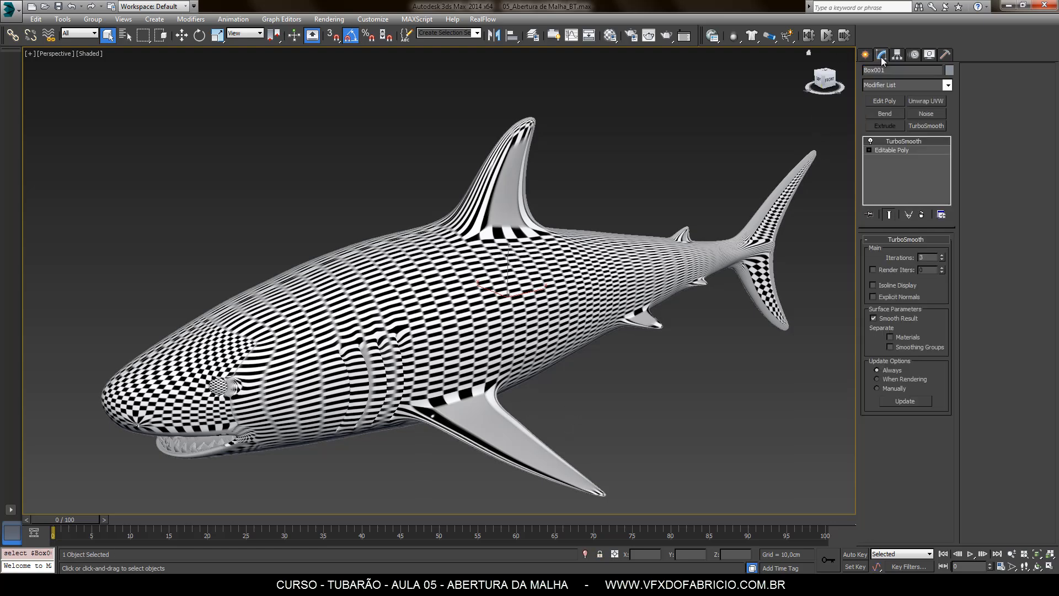
pyautogui.rightClick(903, 142)
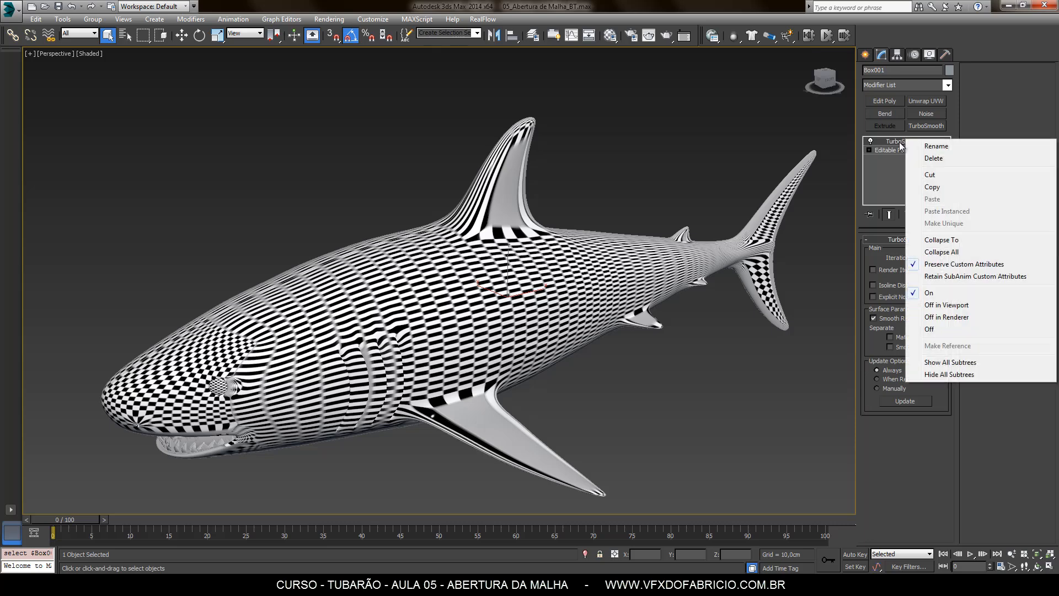
pyautogui.click(935, 160)
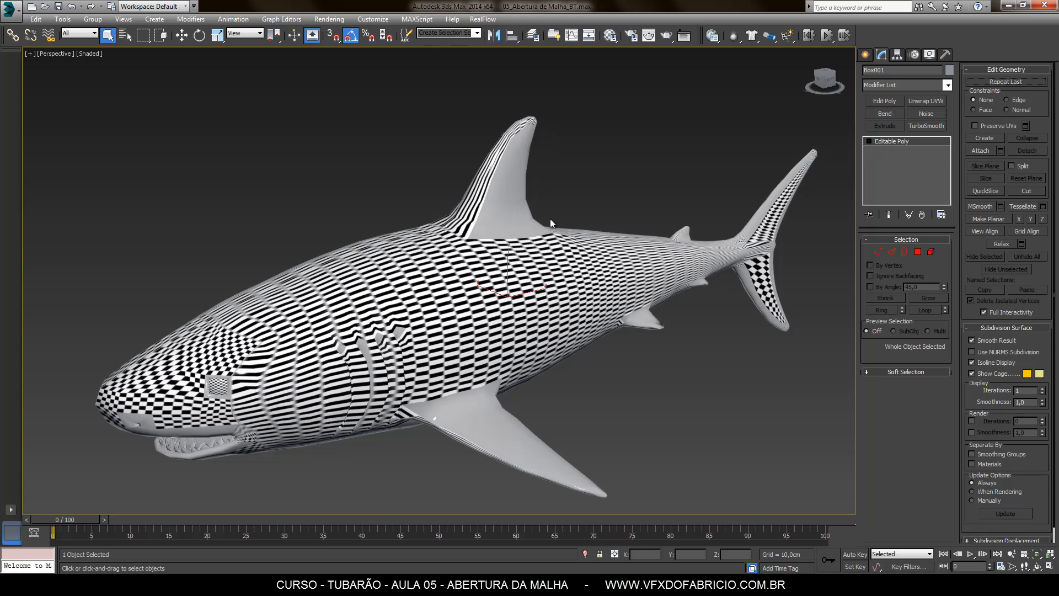
# Add an Unwrap UVW modifier to the shark body
pyautogui.click(193, 21)
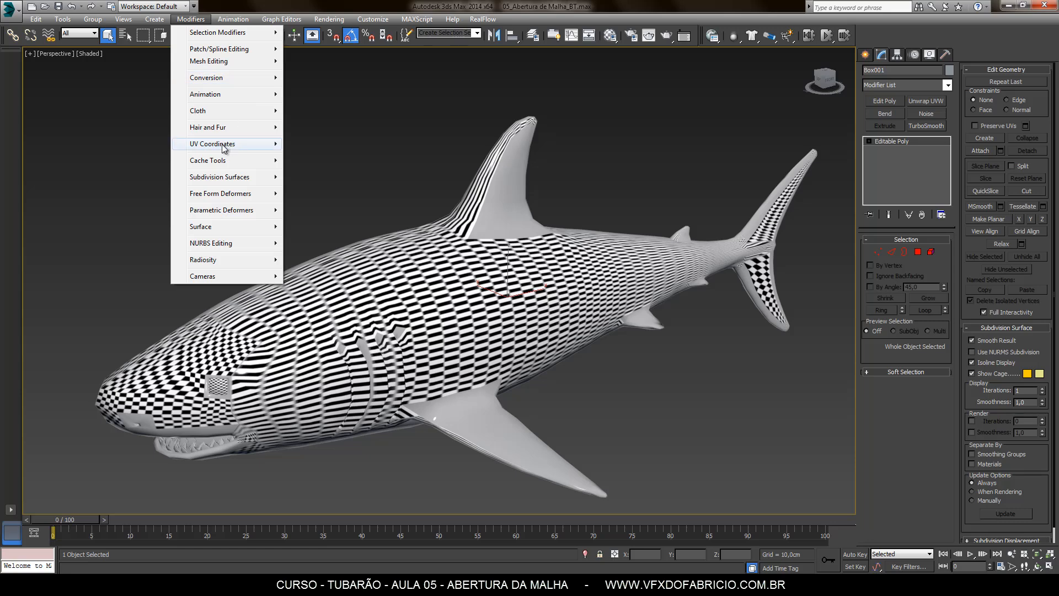
pyautogui.moveTo(247, 149)
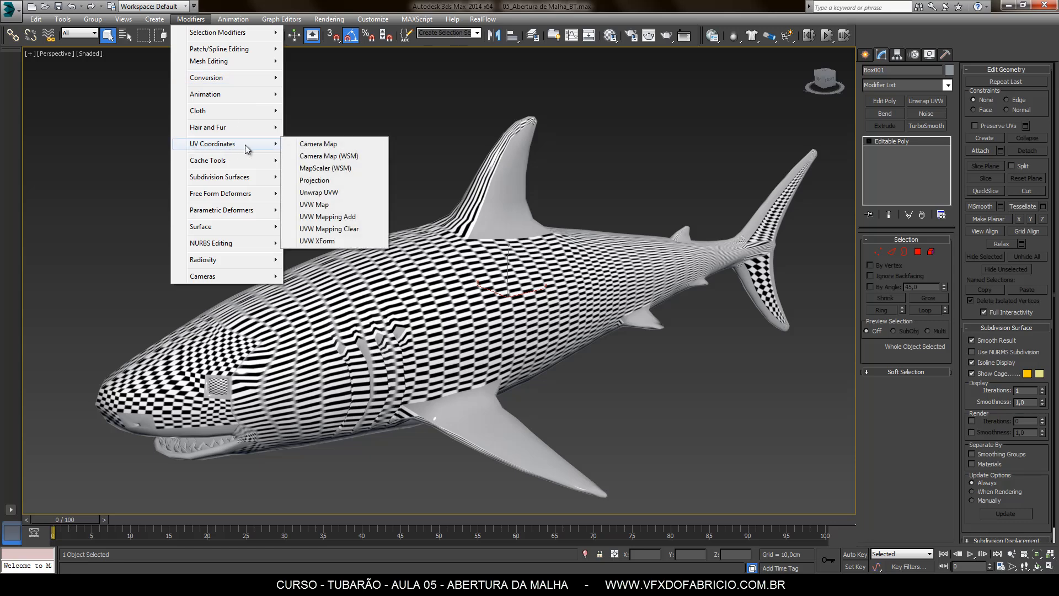
pyautogui.click(350, 192)
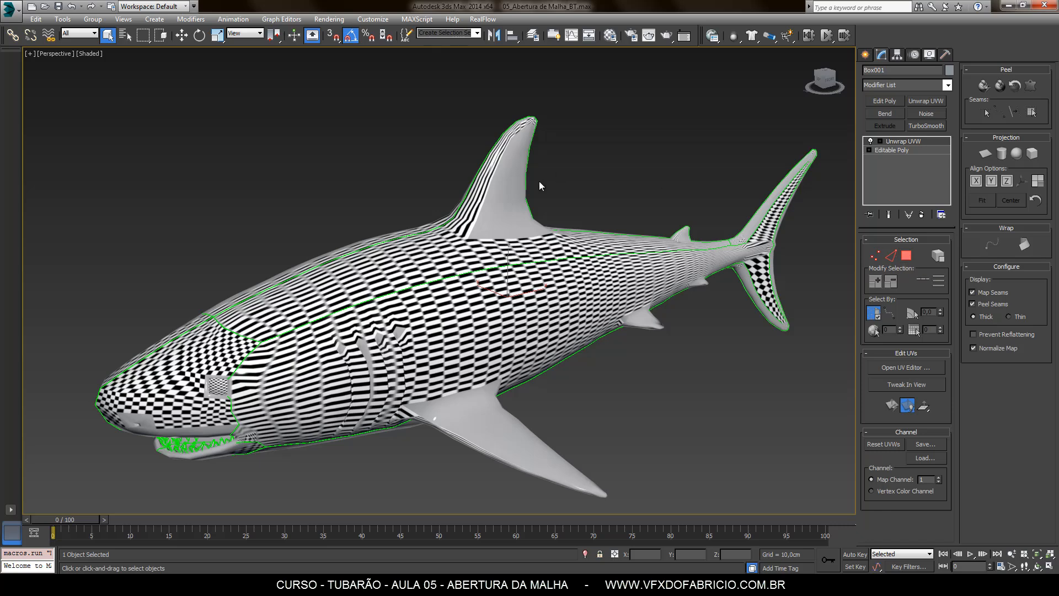
# Select all the shark's polygons in the Unwrap UVW modifier, including the eye, with selection by element enabled
pyautogui.click(906, 256)
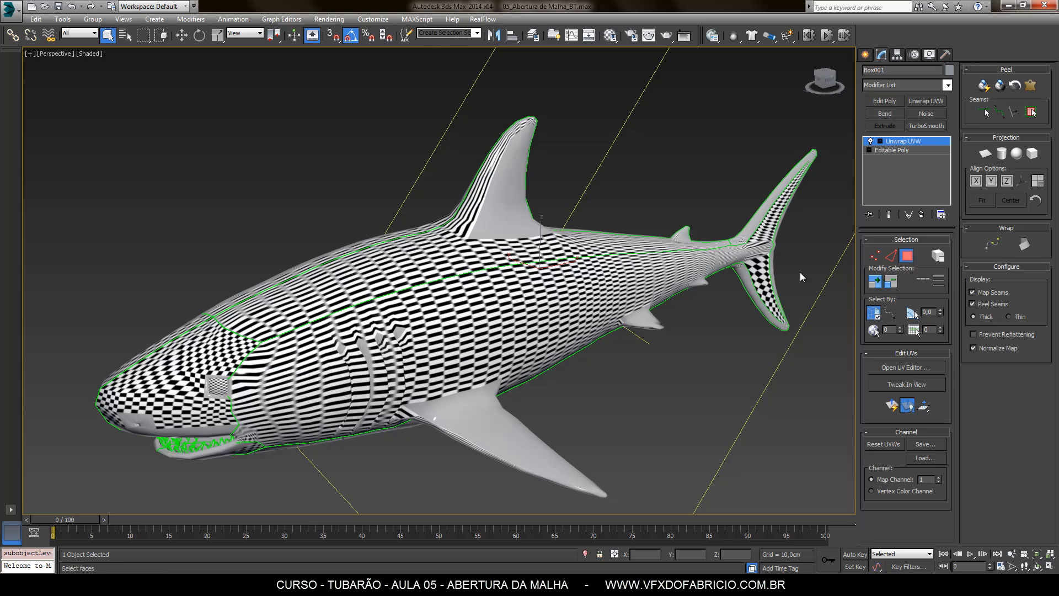
pyautogui.hotkey('ctrl', 'a')
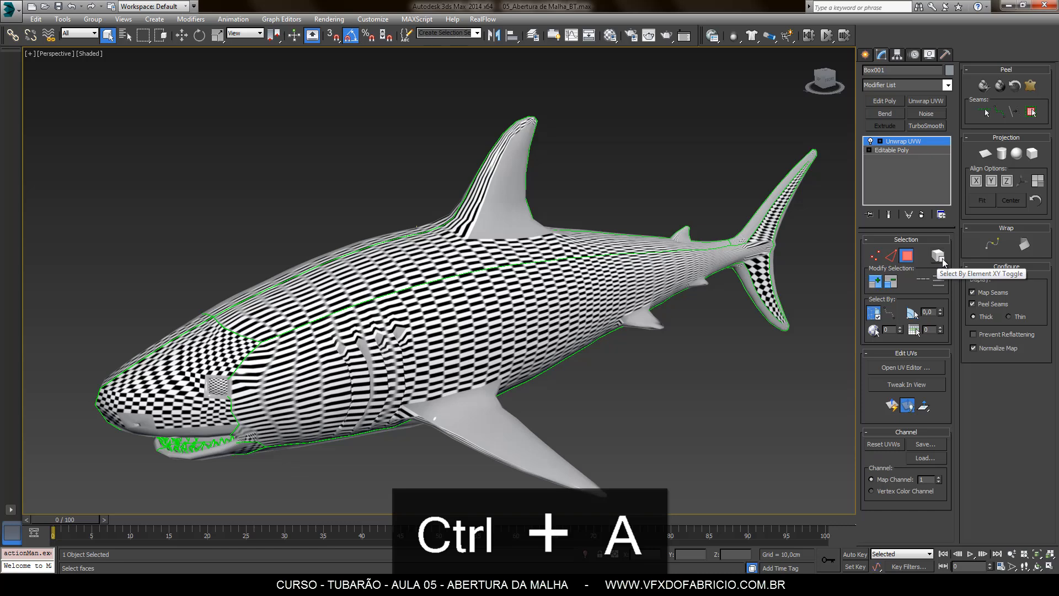
pyautogui.hotkey('ctrl', 'a')
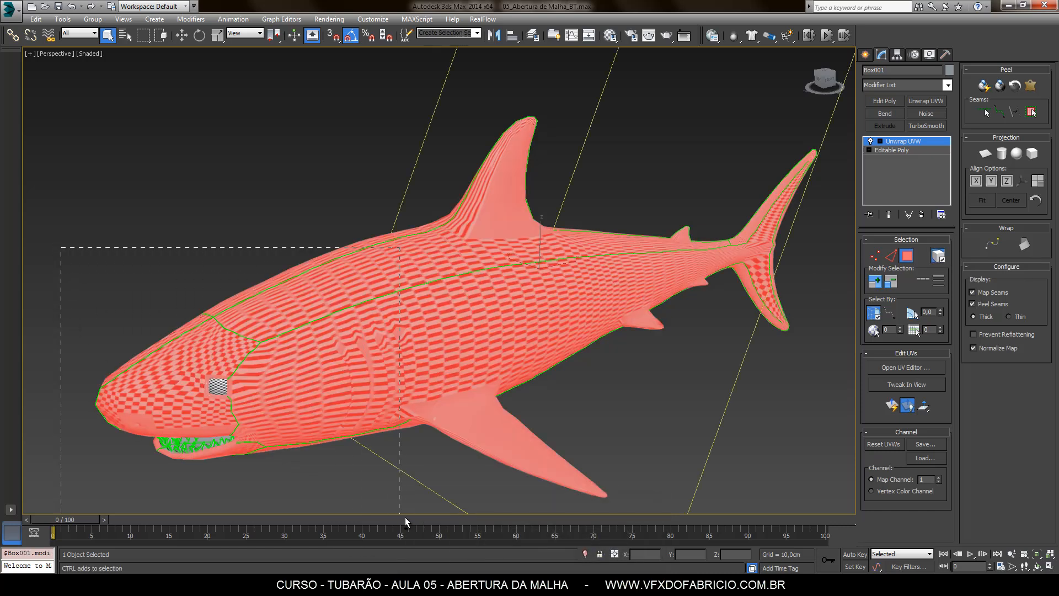
pyautogui.keyDown('ctrl'); pyautogui.moveTo(409, 496); pyautogui.dragTo(356, 490); pyautogui.keyUp('ctrl')
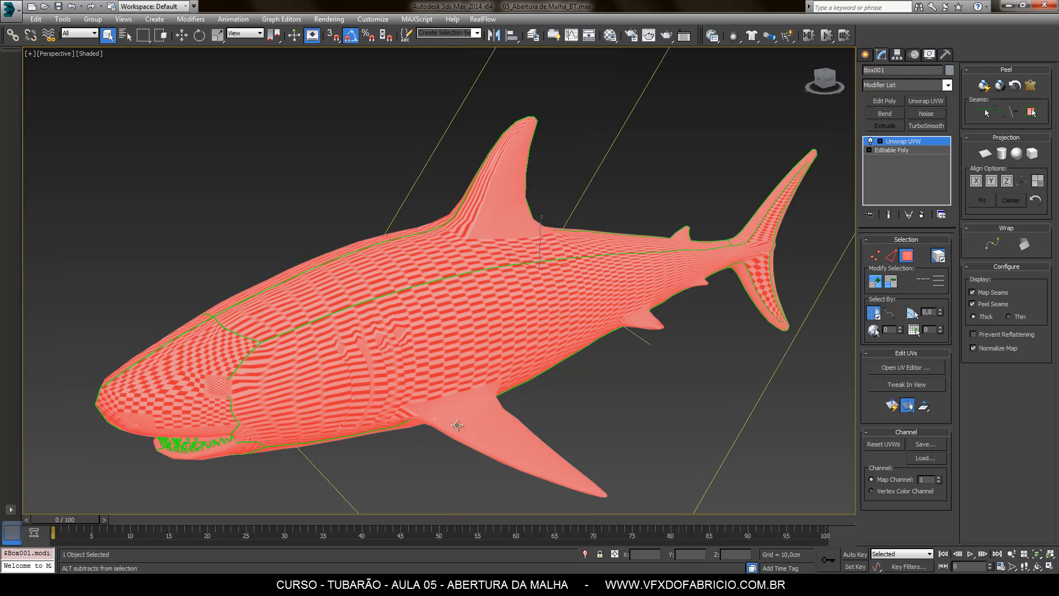
pyautogui.moveTo(458, 426)
pyautogui.keyDown('alt'); pyautogui.mouseDown(button='middle')
pyautogui.moveTo(548, 399)
pyautogui.moveTo(456, 413)
pyautogui.mouseUp(button='middle'); pyautogui.keyUp('alt')
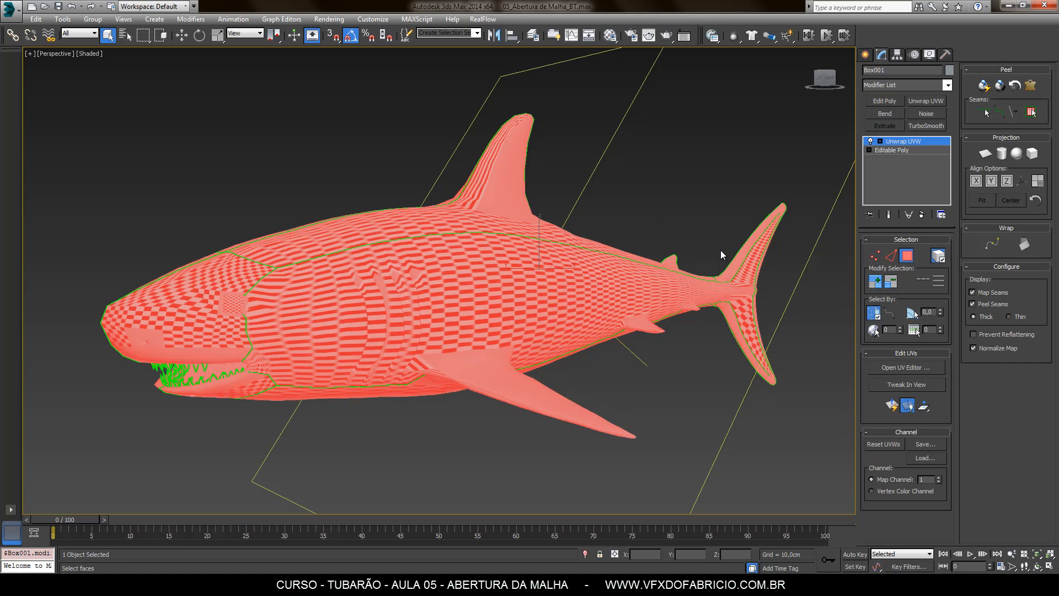
# Apply a planar projection aligned to the Y axis to all the shark's polygons, then turn off selection by element
pyautogui.click(986, 154)
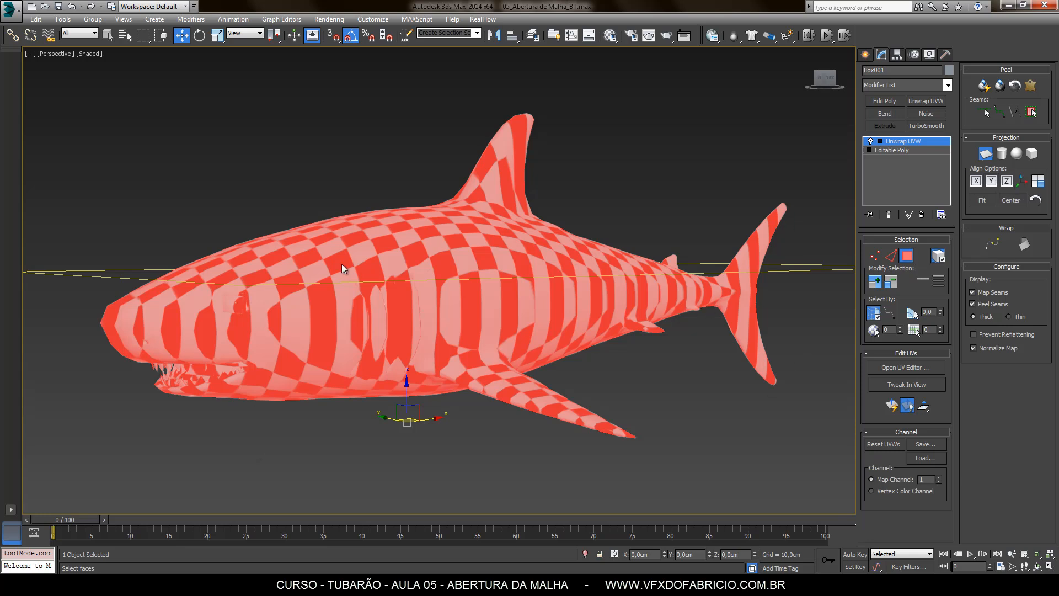
pyautogui.click(991, 181)
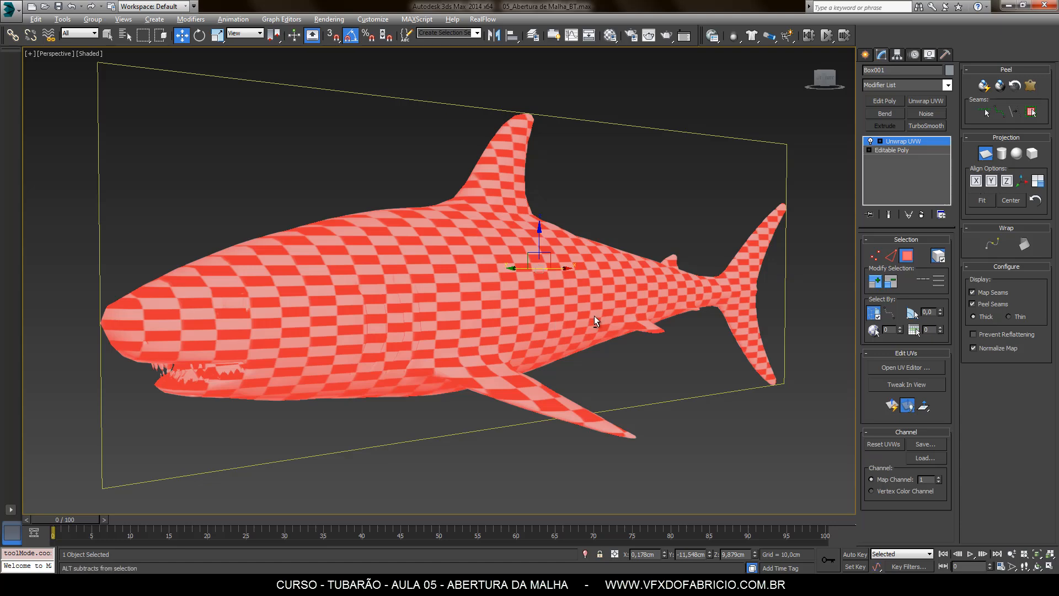
pyautogui.keyDown('alt'); pyautogui.moveTo(594, 316); pyautogui.dragTo(632, 332, button='middle'); pyautogui.keyUp('alt')
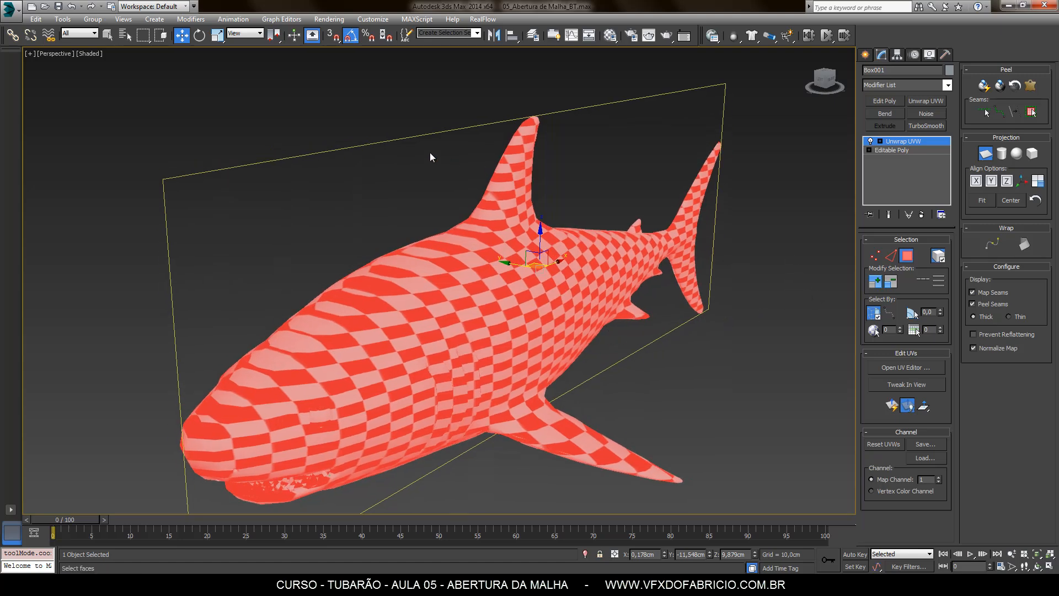
pyautogui.keyDown('alt'); pyautogui.moveTo(762, 341); pyautogui.dragTo(725, 242, button='middle'); pyautogui.keyUp('alt')
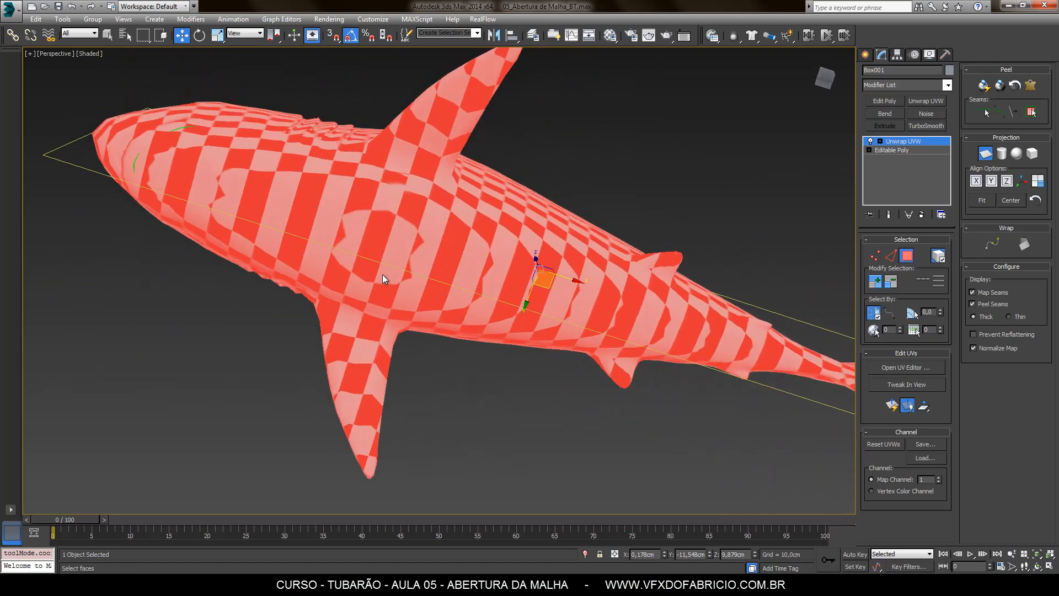
pyautogui.keyDown('alt'); pyautogui.moveTo(546, 276); pyautogui.dragTo(577, 369, button='middle'); pyautogui.keyUp('alt')
pyautogui.scroll(-2, 498, 330)
pyautogui.moveTo(531, 343); pyautogui.dragTo(527, 346, button='middle')
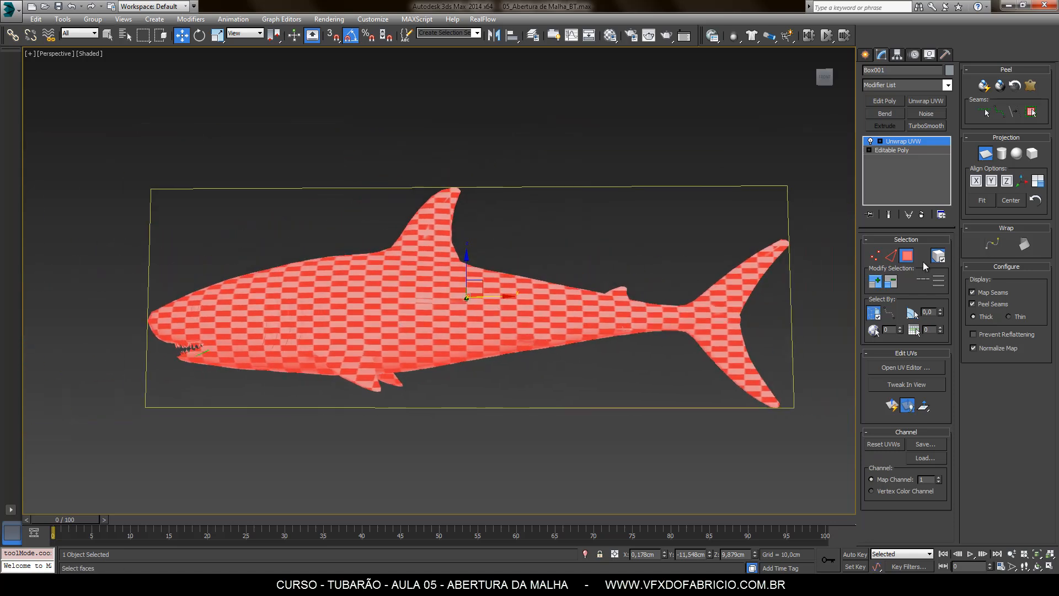
pyautogui.click(938, 255)
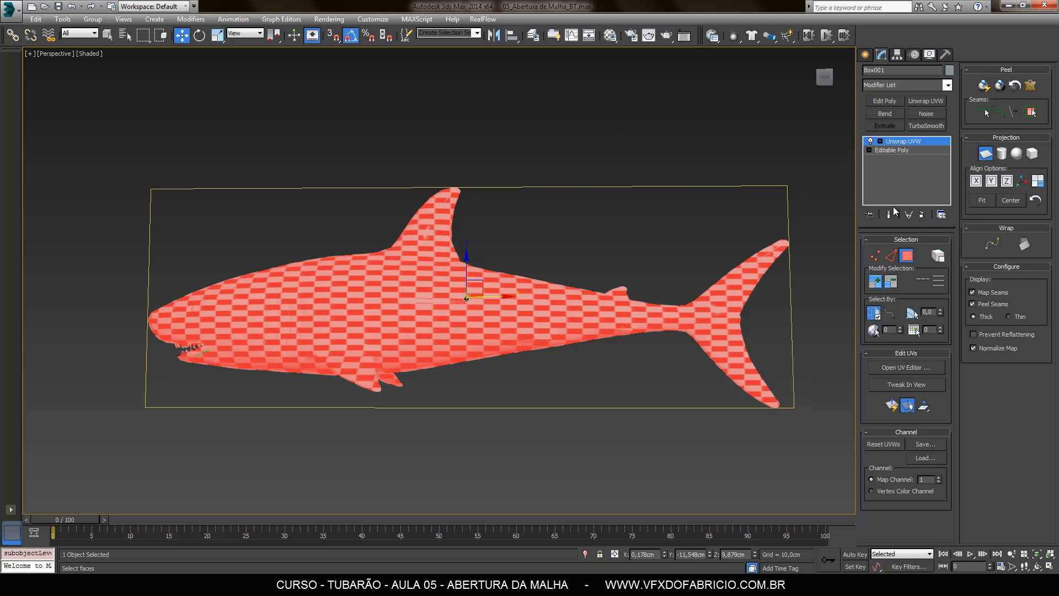
pyautogui.click(986, 157)
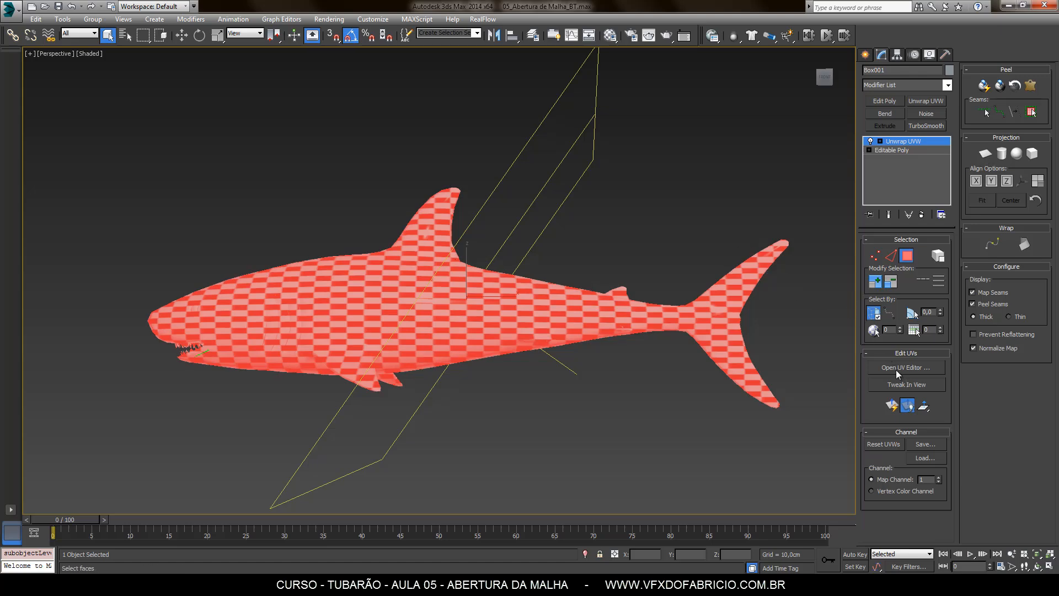
# Open the UV editor, enlarge its window, and compress the shark's UVs vertically to even out the checker squares
pyautogui.click(913, 368)
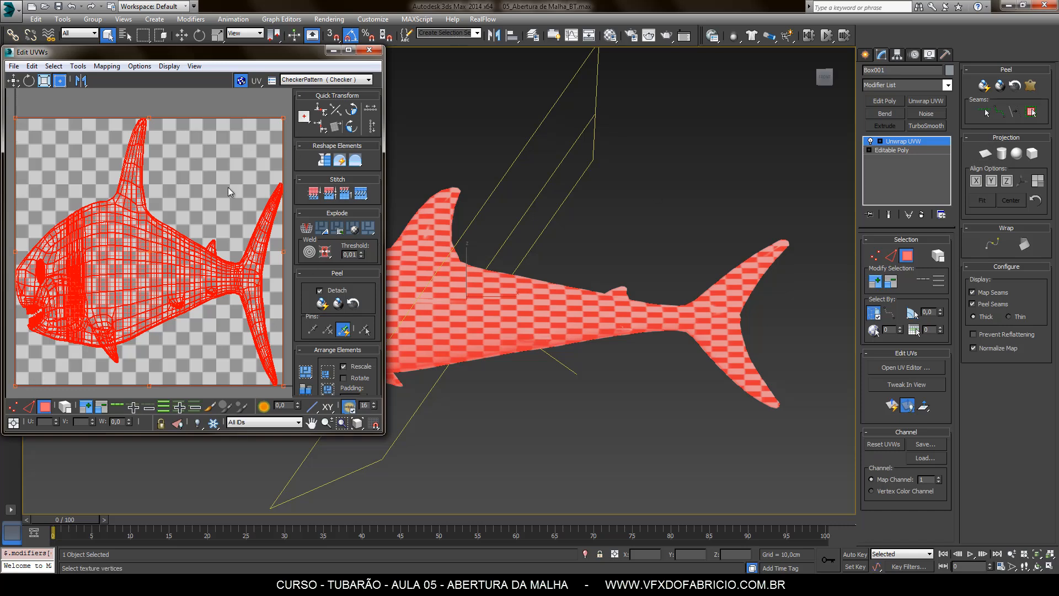
pyautogui.moveTo(382, 433); pyautogui.dragTo(425, 450)
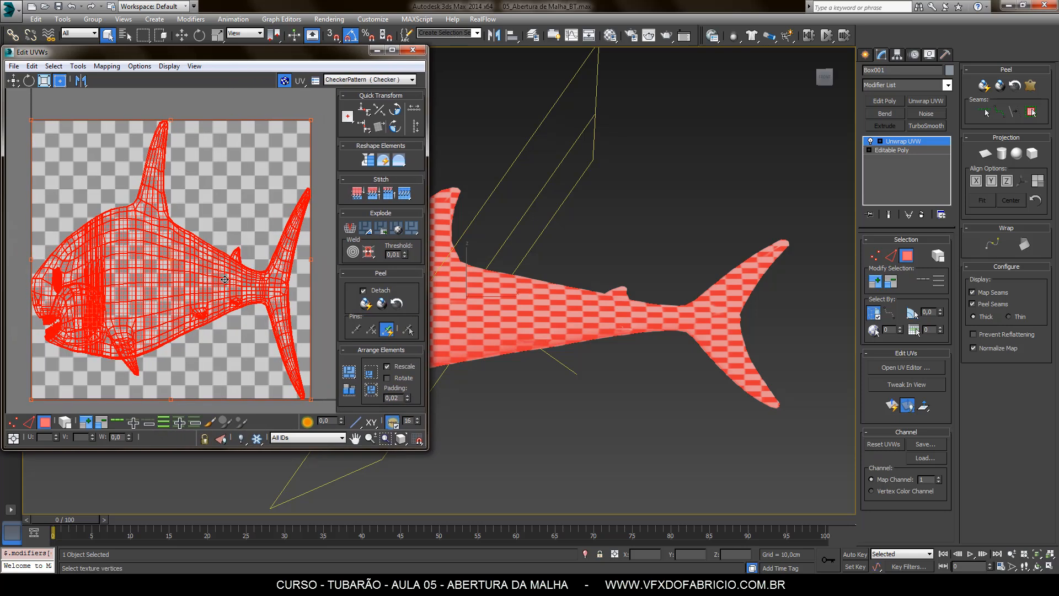
pyautogui.click(44, 81)
pyautogui.moveTo(46, 84)
pyautogui.mouseDown()
pyautogui.moveTo(44, 112)
pyautogui.moveTo(44, 84)
pyautogui.mouseUp()
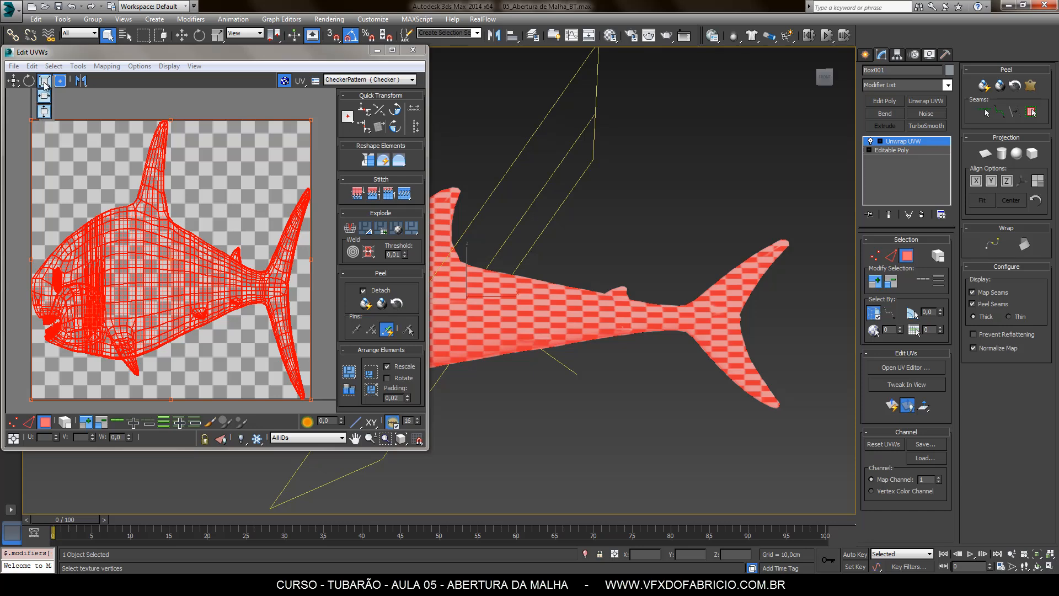
pyautogui.moveTo(45, 85); pyautogui.dragTo(43, 116)
pyautogui.moveTo(44, 116); pyautogui.dragTo(44, 115)
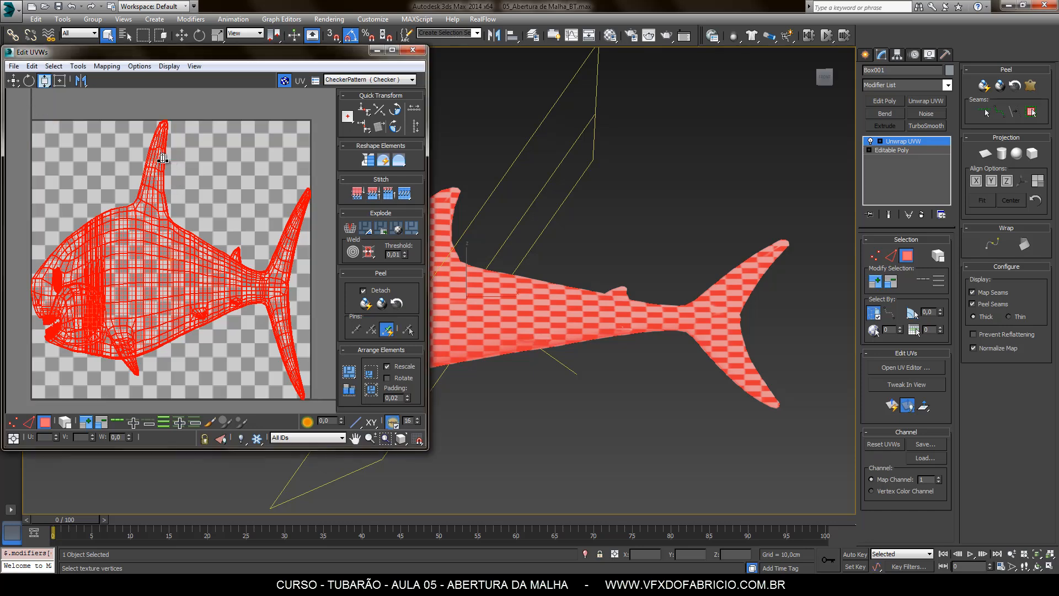
pyautogui.moveTo(162, 159); pyautogui.dragTo(157, 265)
pyautogui.scroll(4, 508, 296)
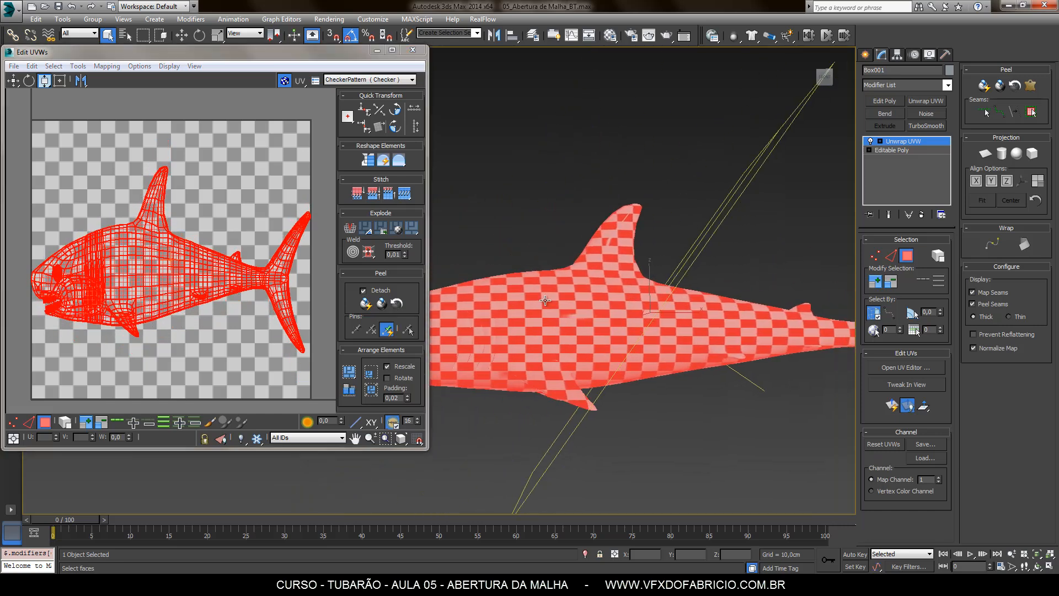
pyautogui.moveTo(153, 210); pyautogui.dragTo(166, 273)
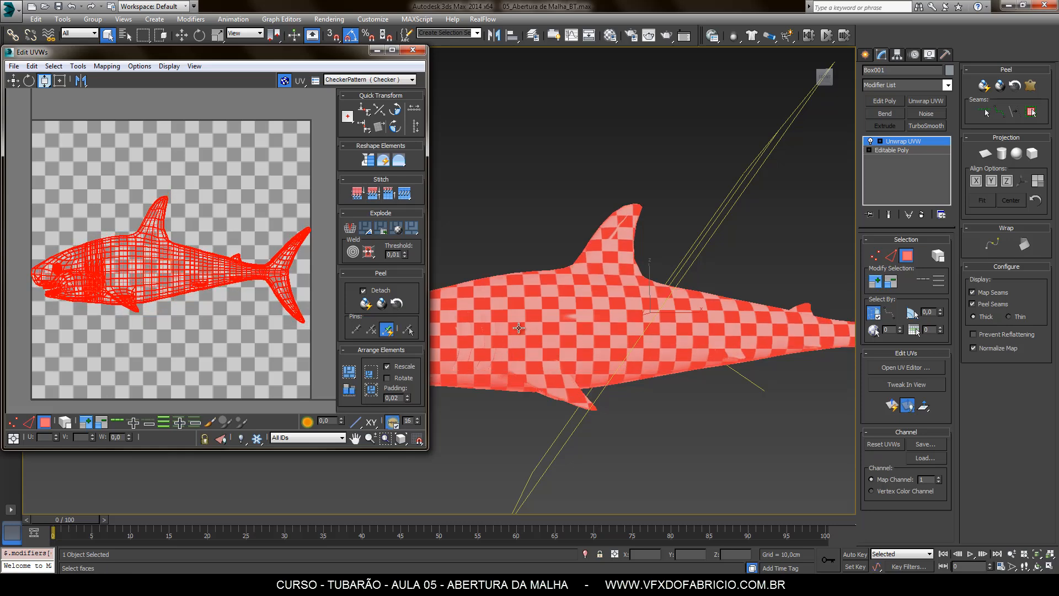
pyautogui.moveTo(518, 327); pyautogui.dragTo(588, 318, button='middle')
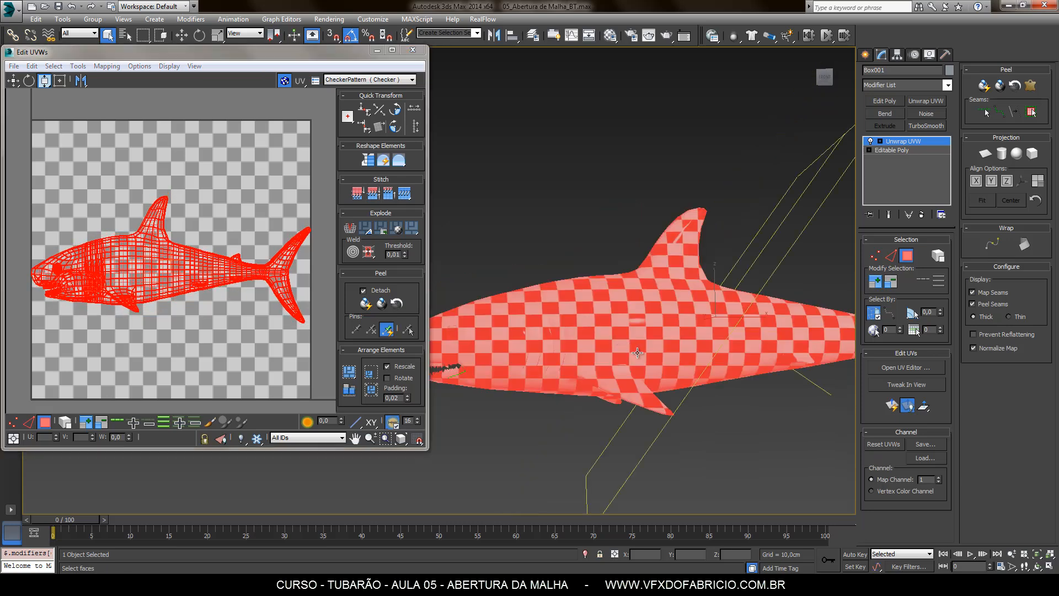
# Fine-tune the vertical scale of the UVs, judging the proportions of the checker squares on the shark's flank
pyautogui.scroll(6, 653, 332)
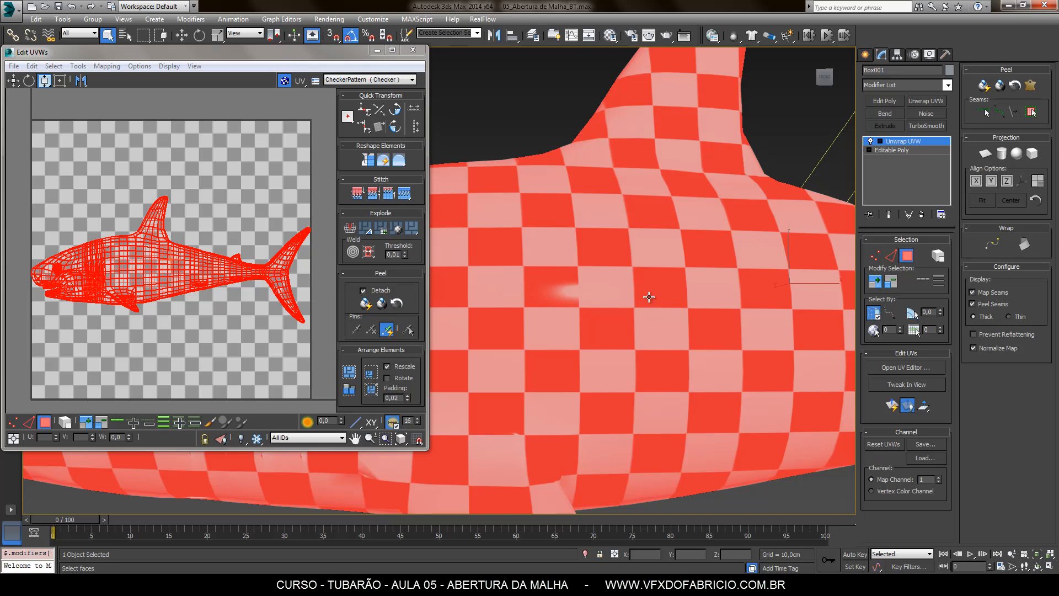
pyautogui.click(147, 256)
pyautogui.moveTo(154, 235); pyautogui.dragTo(164, 259)
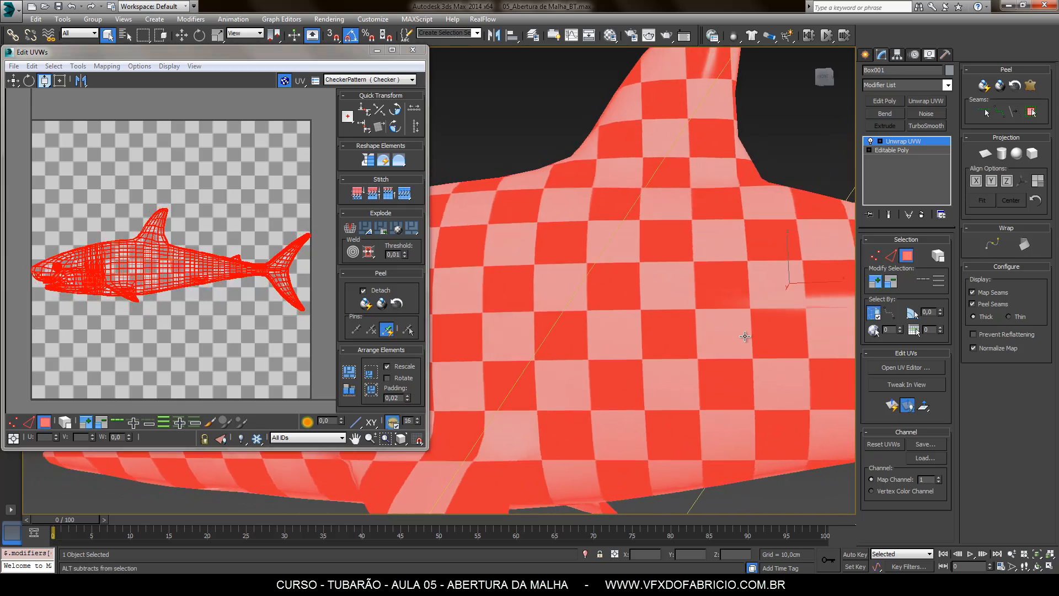
pyautogui.keyDown('alt'); pyautogui.moveTo(745, 336); pyautogui.dragTo(752, 345, button='middle'); pyautogui.keyUp('alt')
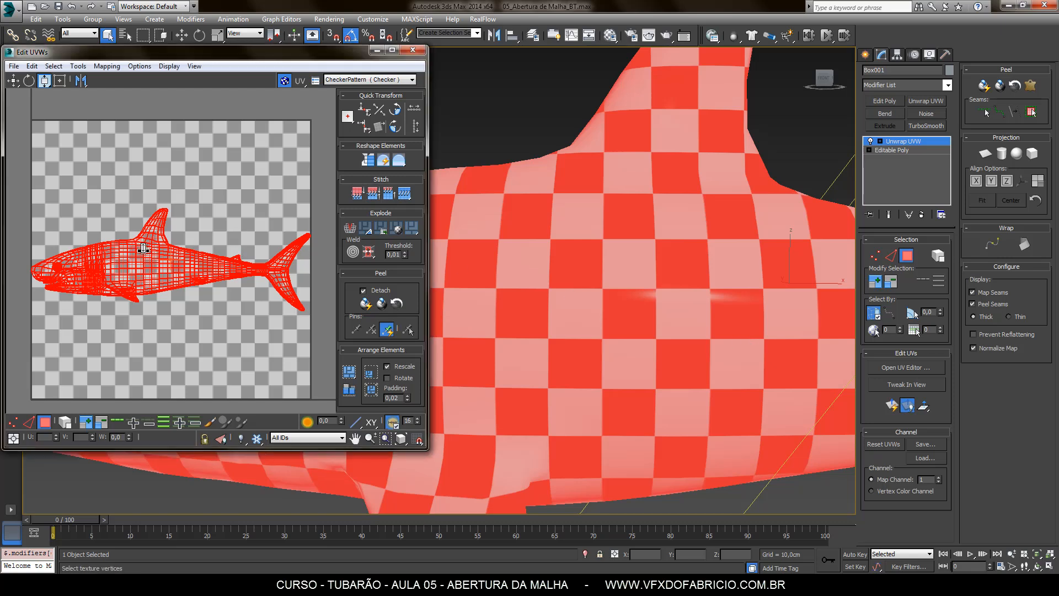
pyautogui.moveTo(152, 249); pyautogui.dragTo(155, 258)
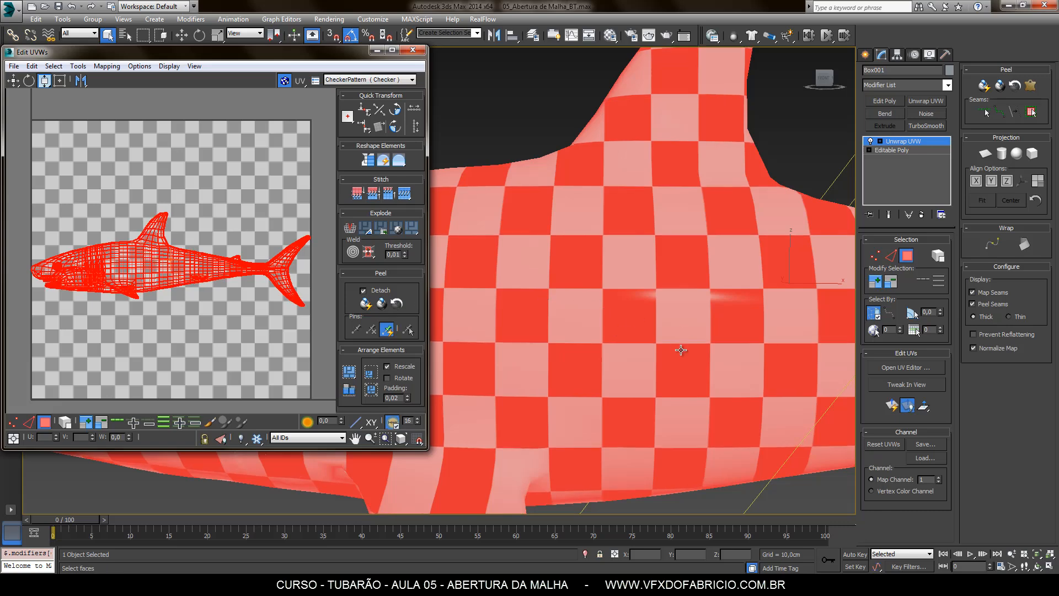
pyautogui.keyDown('alt'); pyautogui.moveTo(681, 350); pyautogui.dragTo(732, 396, button='middle'); pyautogui.keyUp('alt')
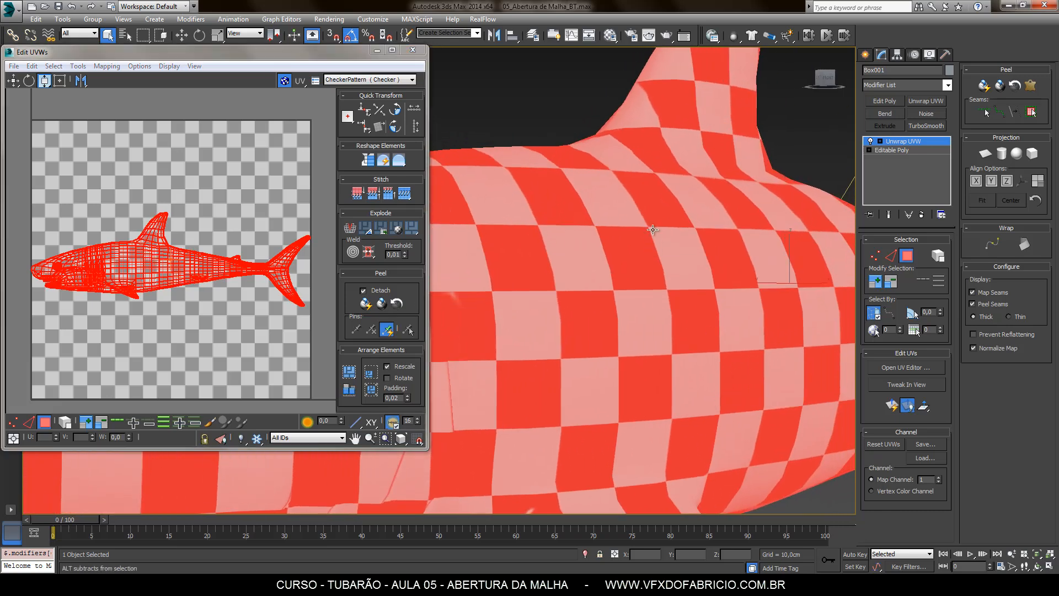
pyautogui.scroll(-6, 653, 230)
pyautogui.moveTo(773, 287); pyautogui.dragTo(717, 289, button='middle')
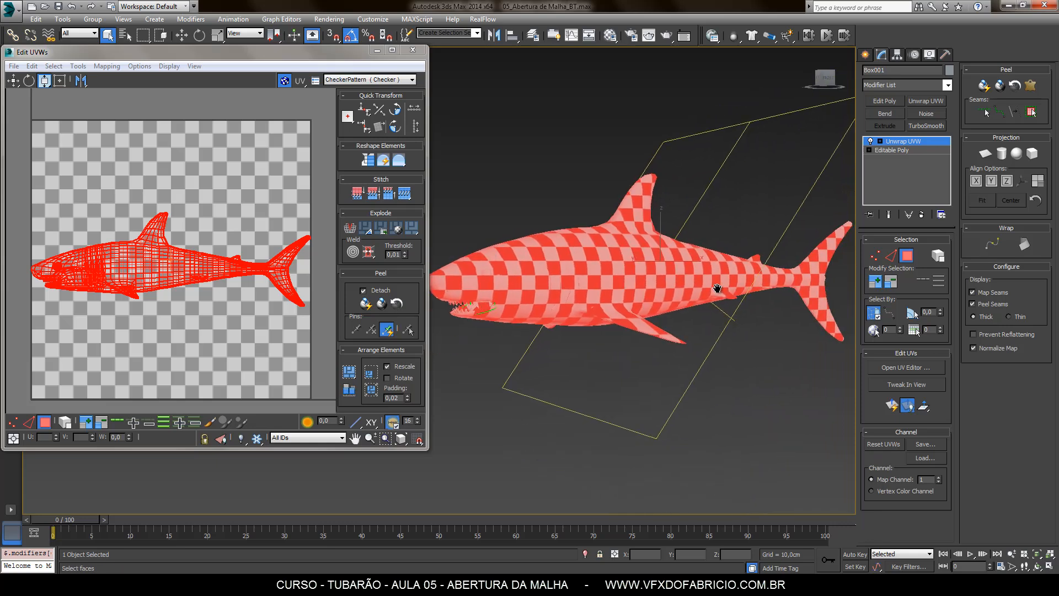
# Clear the UV selection, enable selection by element in the UV editor, and test it on the shark's body shell
pyautogui.click(91, 317)
pyautogui.scroll(5, 155, 292)
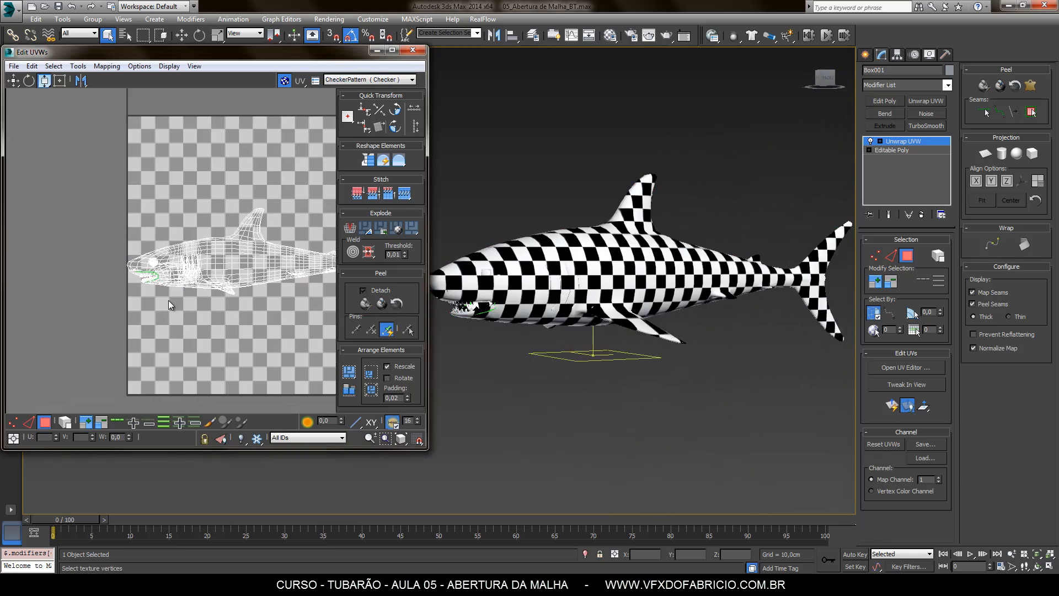
pyautogui.scroll(3, 138, 280)
pyautogui.scroll(-2, 215, 242)
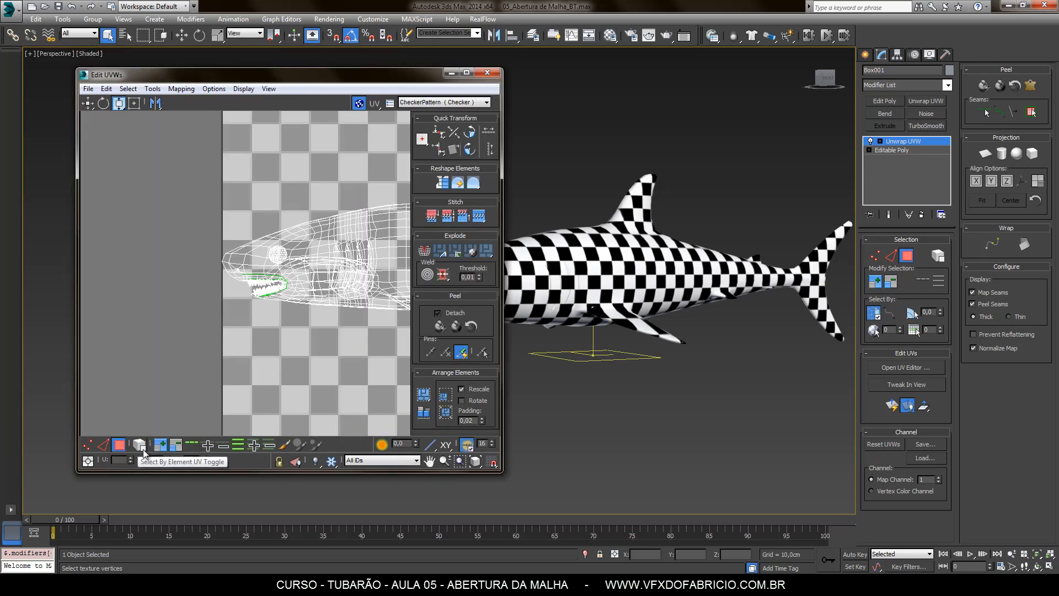
pyautogui.click(257, 254)
pyautogui.click(181, 356)
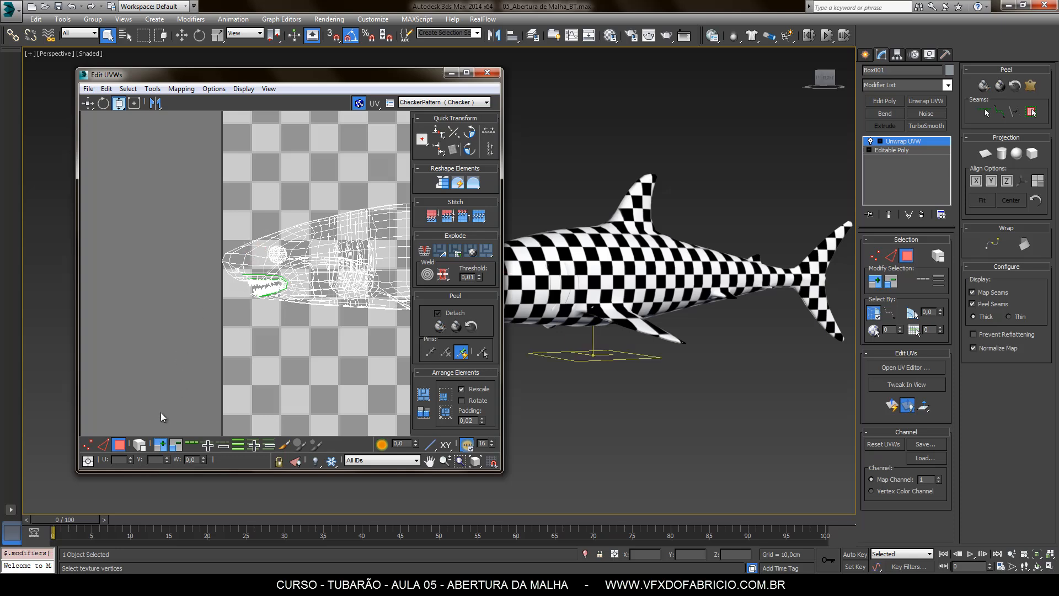
pyautogui.click(256, 250)
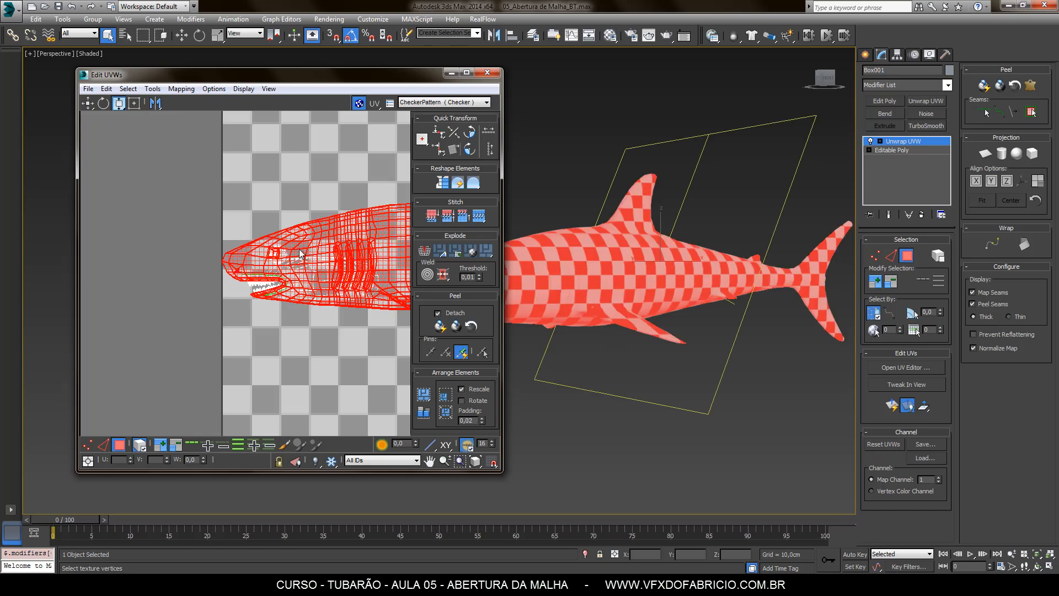
pyautogui.click(149, 365)
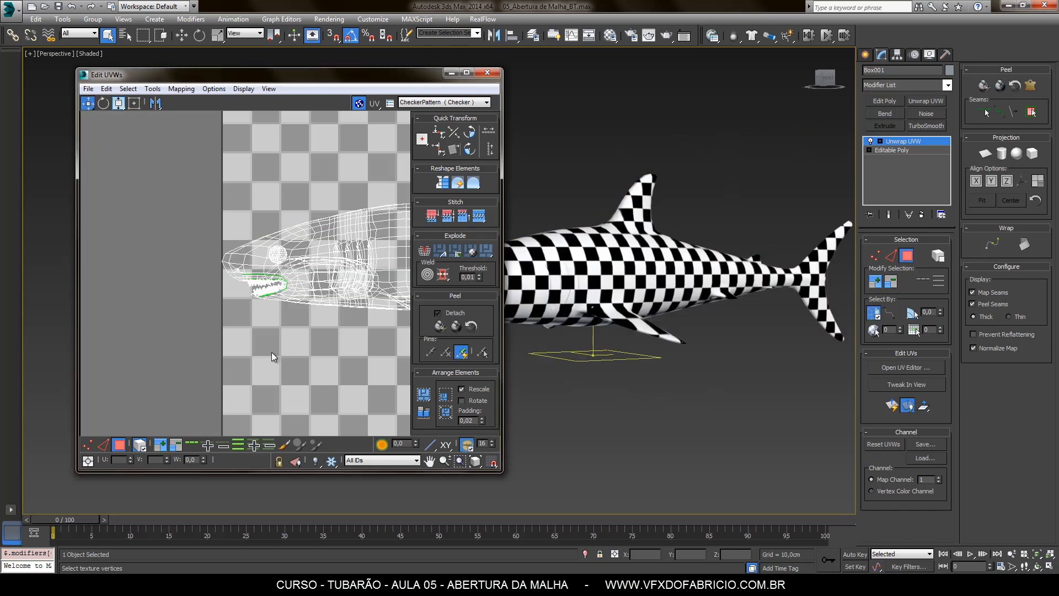
# Select all UV shells except the body and move the eye, teeth and inner mouth outside the UV tile, beyond the snout
pyautogui.moveTo(271, 353); pyautogui.dragTo(212, 357, button='middle')
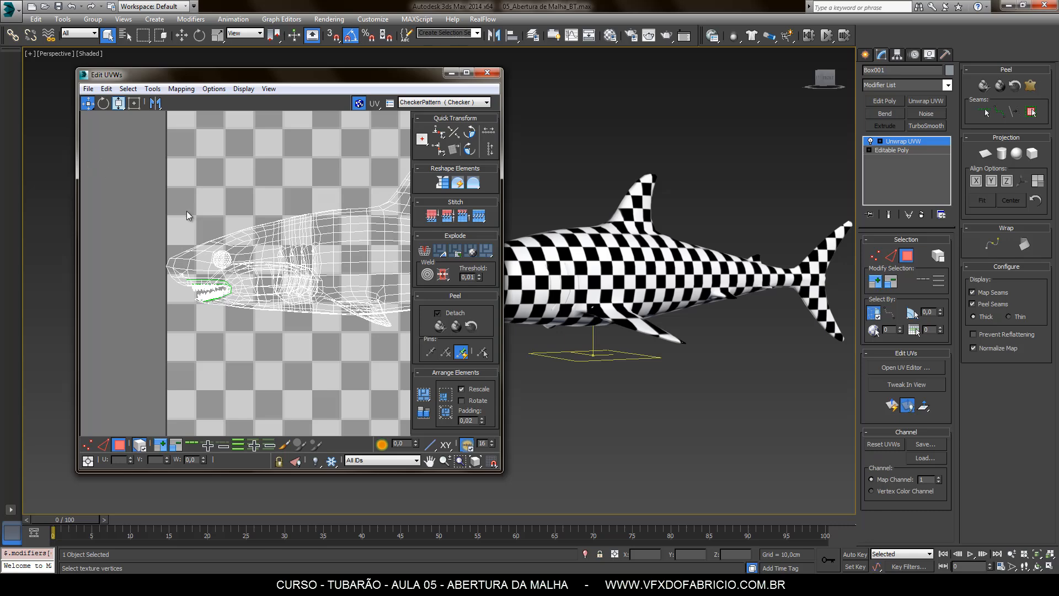
pyautogui.hotkey('ctrl', 'a')
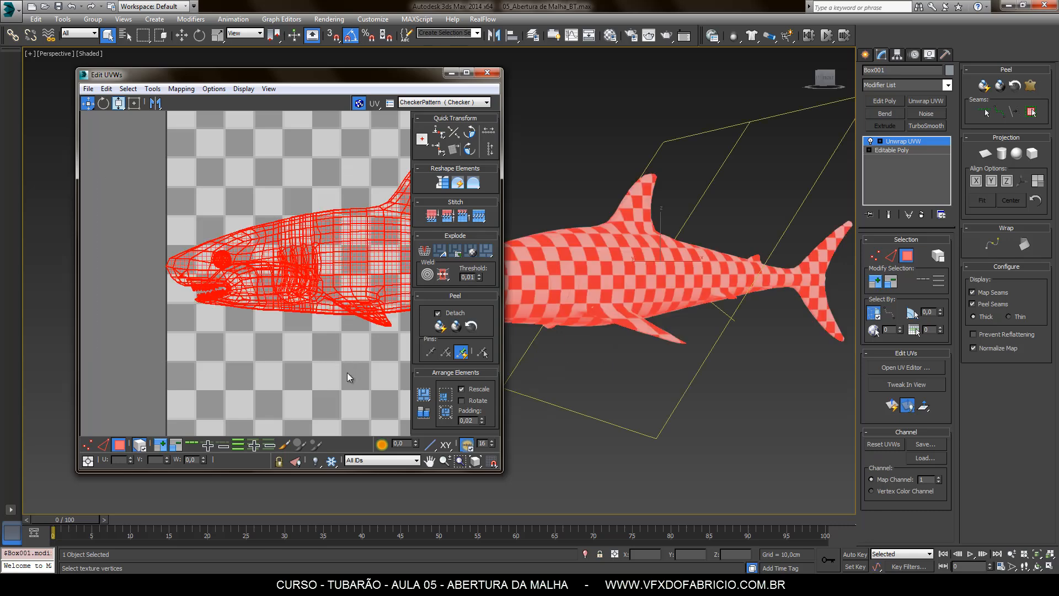
pyautogui.keyDown('alt'); pyautogui.click(352, 243); pyautogui.keyUp('alt')
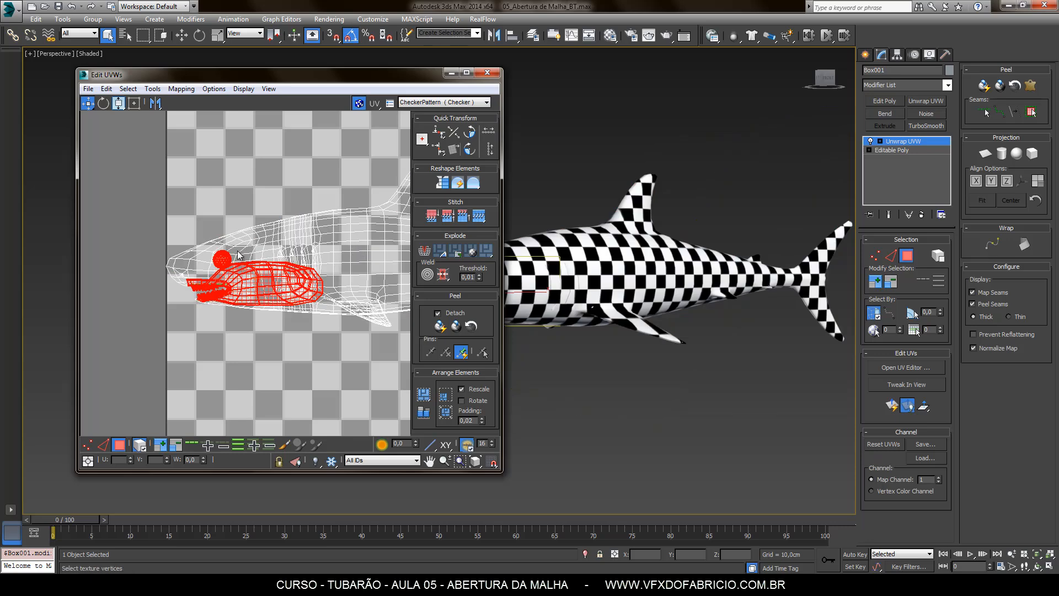
pyautogui.moveTo(244, 308); pyautogui.dragTo(387, 274, button='middle')
pyautogui.moveTo(365, 265); pyautogui.dragTo(128, 291)
pyautogui.click(200, 346)
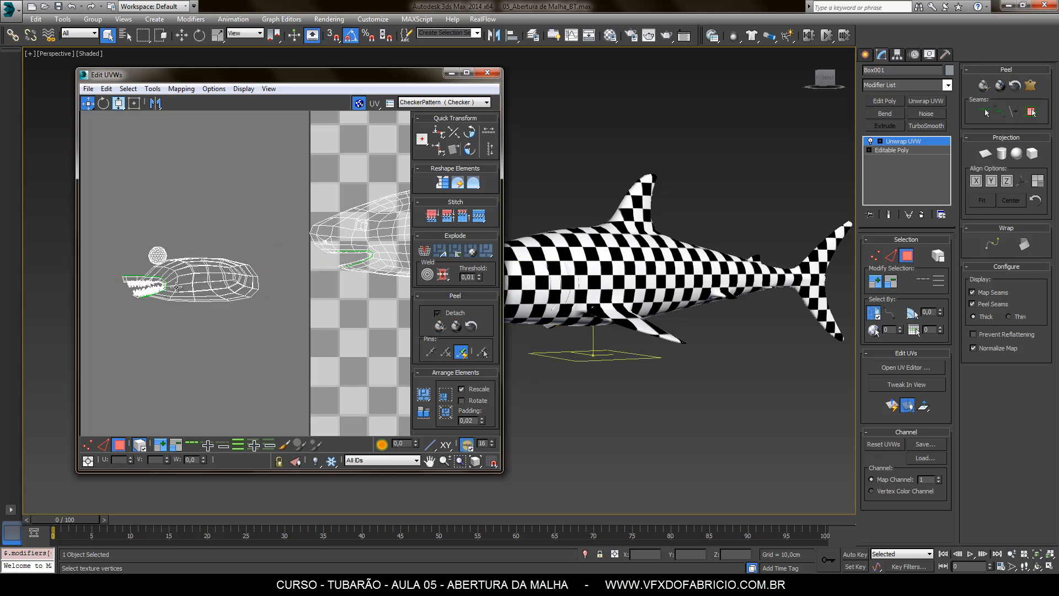
# Move the shark's body shell into the empty area below the UV tile and widen the UV editor window
pyautogui.moveTo(326, 302); pyautogui.dragTo(98, 346, button='middle')
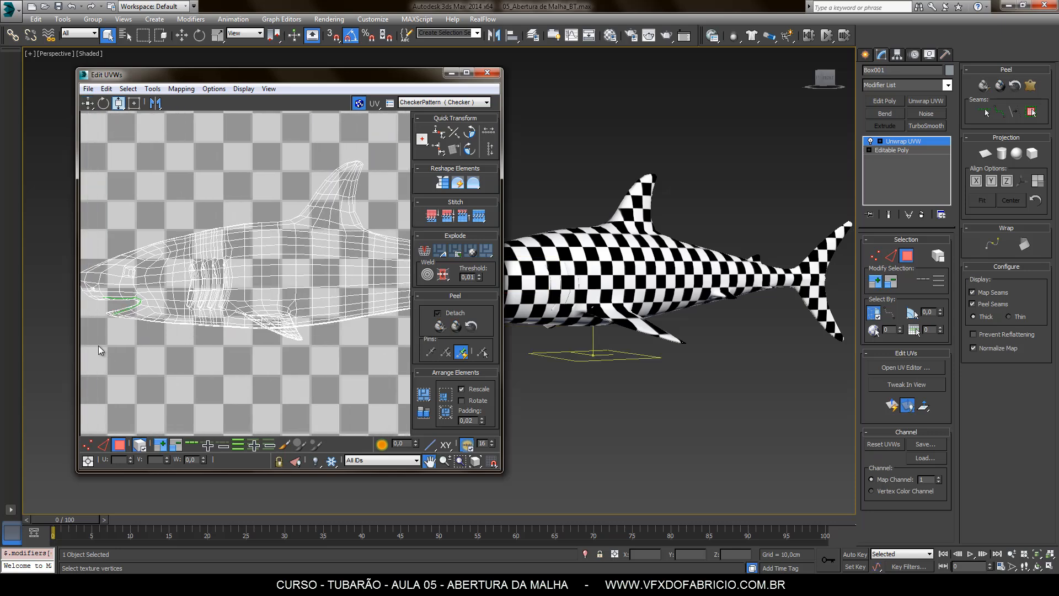
pyautogui.scroll(-6, 238, 278)
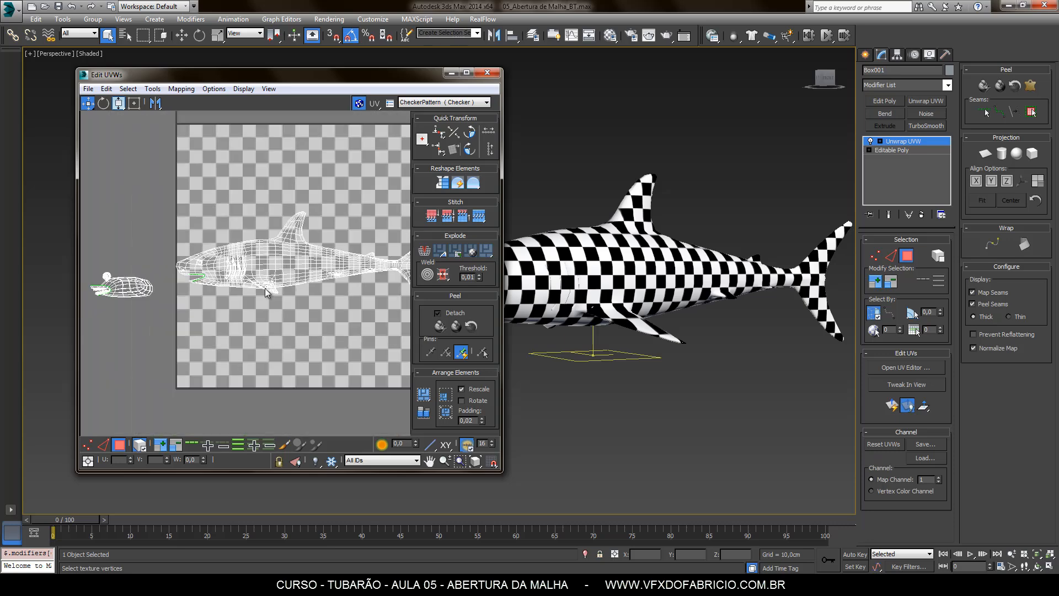
pyautogui.click(290, 270)
pyautogui.moveTo(275, 366); pyautogui.dragTo(292, 229, button='middle')
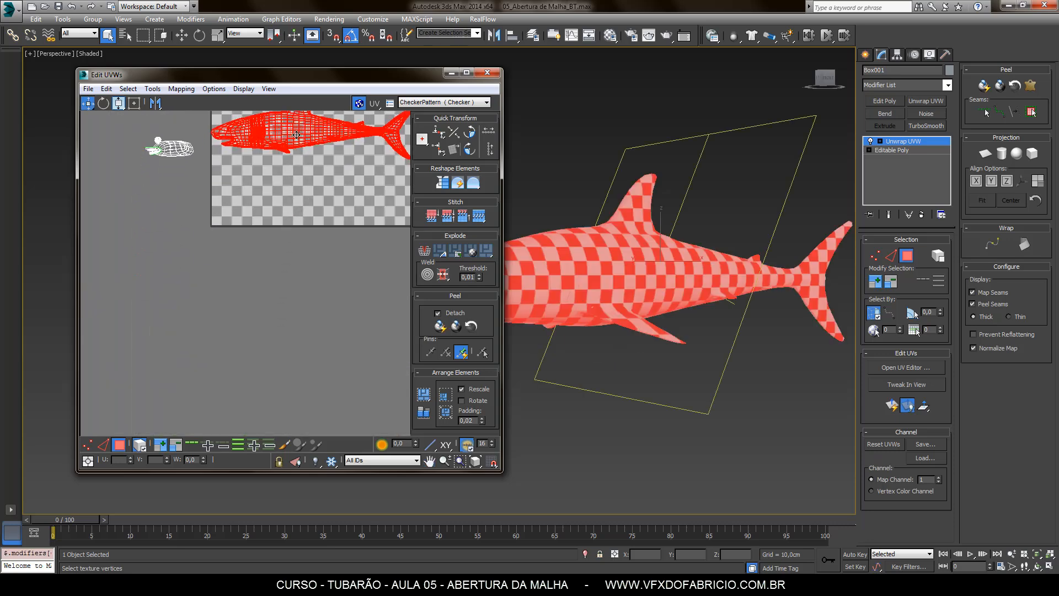
pyautogui.moveTo(295, 135); pyautogui.dragTo(219, 343)
pyautogui.moveTo(246, 408); pyautogui.dragTo(283, 236, button='middle')
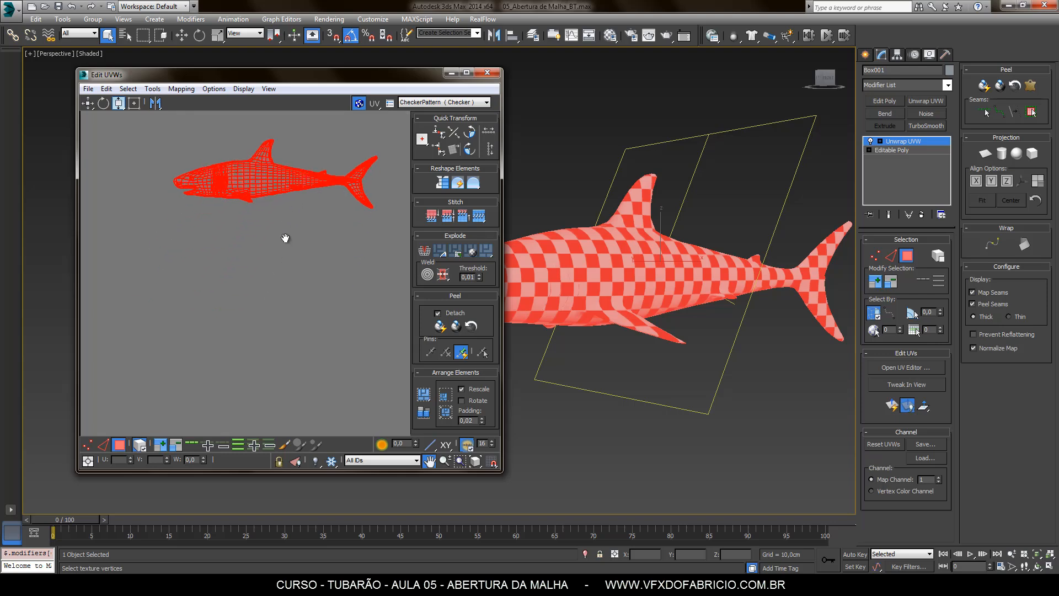
pyautogui.moveTo(257, 183); pyautogui.dragTo(245, 240)
pyautogui.click(297, 338)
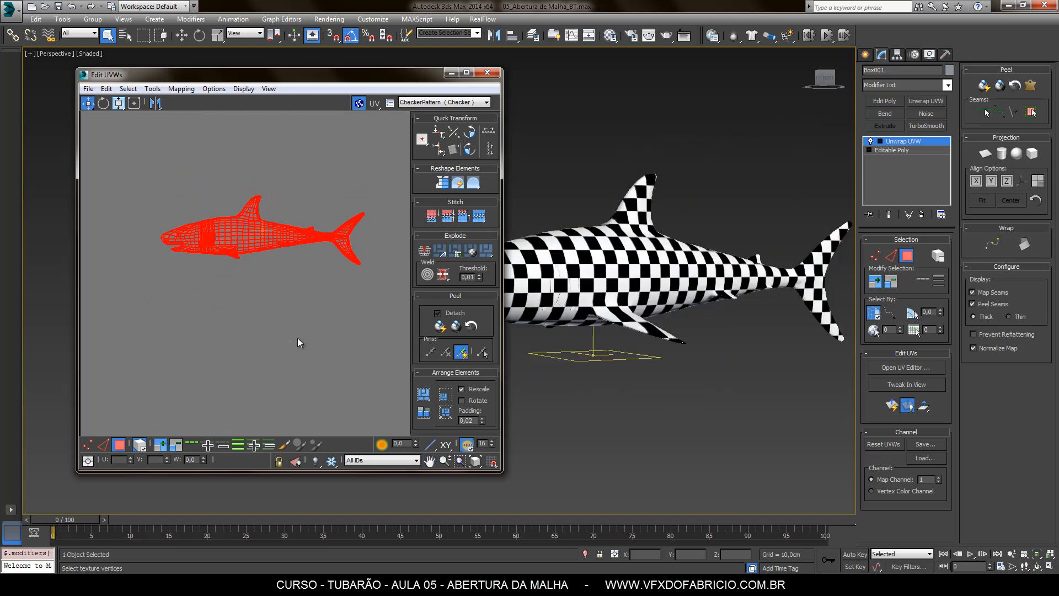
pyautogui.scroll(2, 306, 216)
pyautogui.moveTo(504, 224); pyautogui.dragTo(629, 224)
pyautogui.moveTo(390, 309); pyautogui.dragTo(381, 339, button='middle')
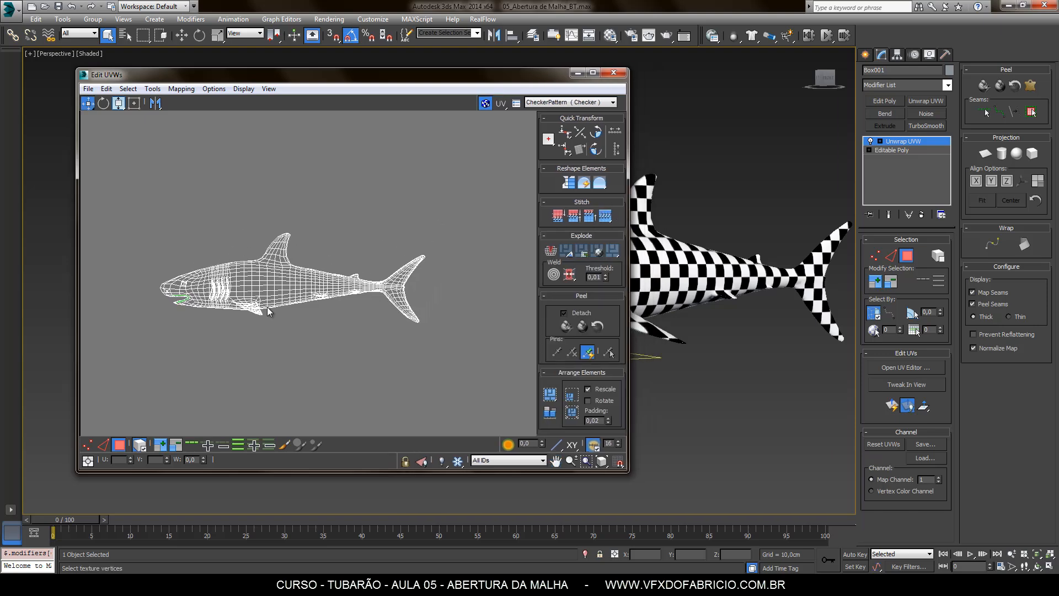
# Switch the UV editor to edge selection, clear the selected edges, and turn off selection by element
pyautogui.scroll(3, 269, 302)
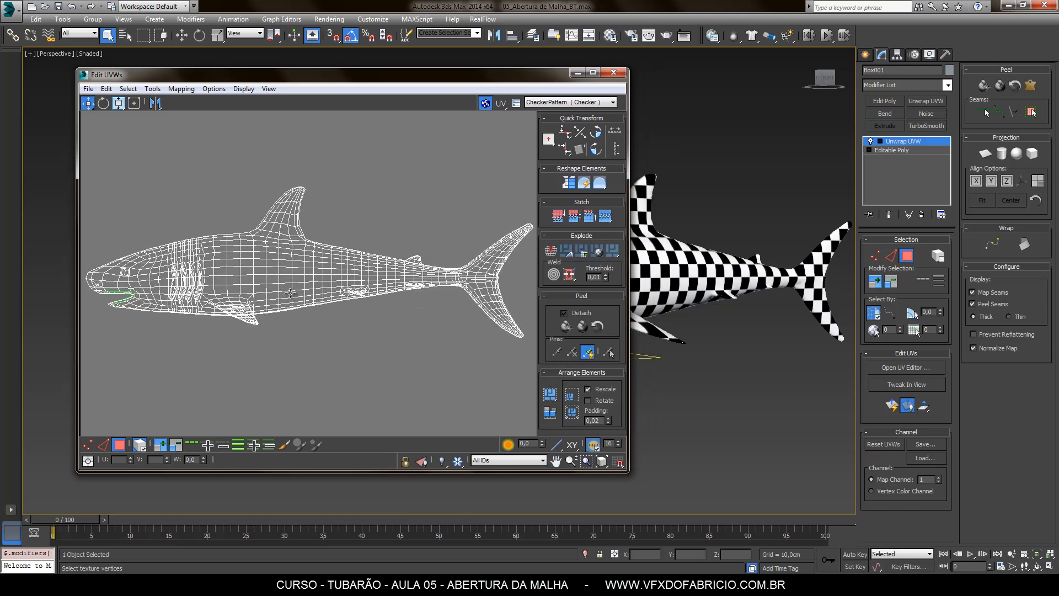
pyautogui.scroll(-3, 268, 299)
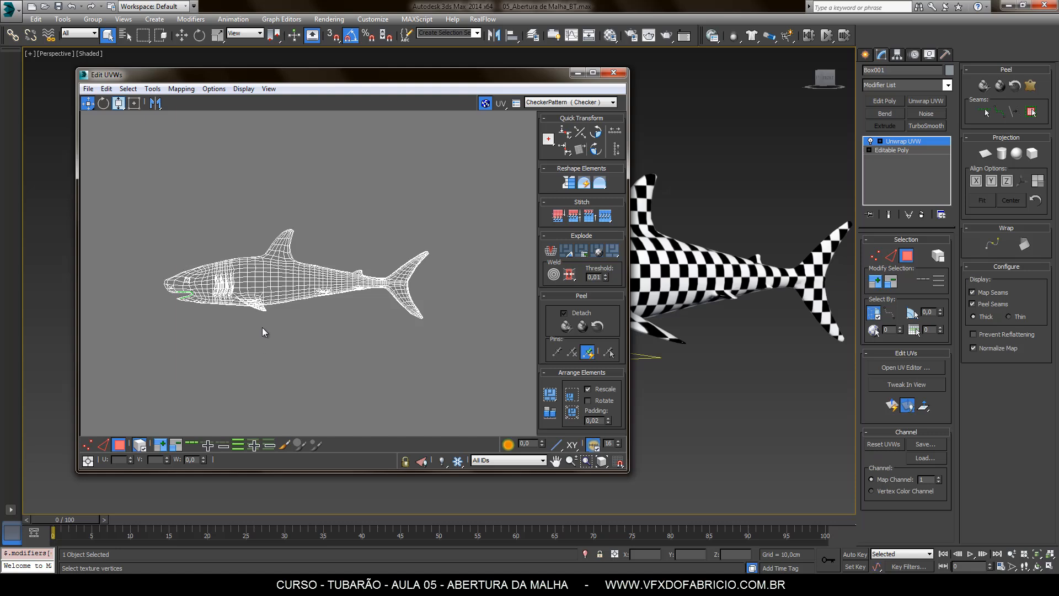
pyautogui.click(103, 445)
pyautogui.hotkey('ctrl', 'a')
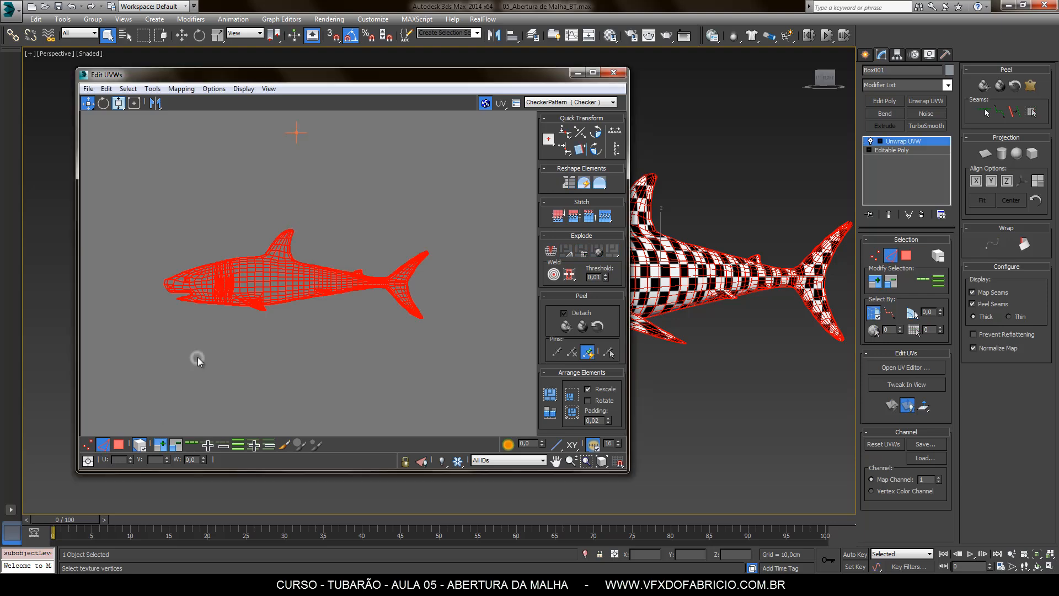
pyautogui.click(198, 357)
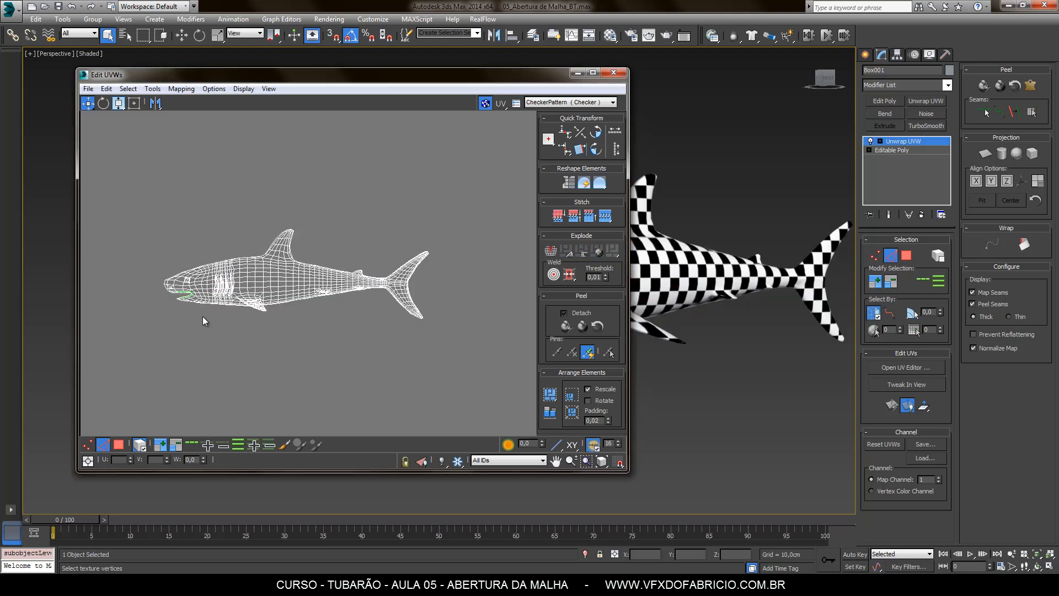
pyautogui.click(139, 446)
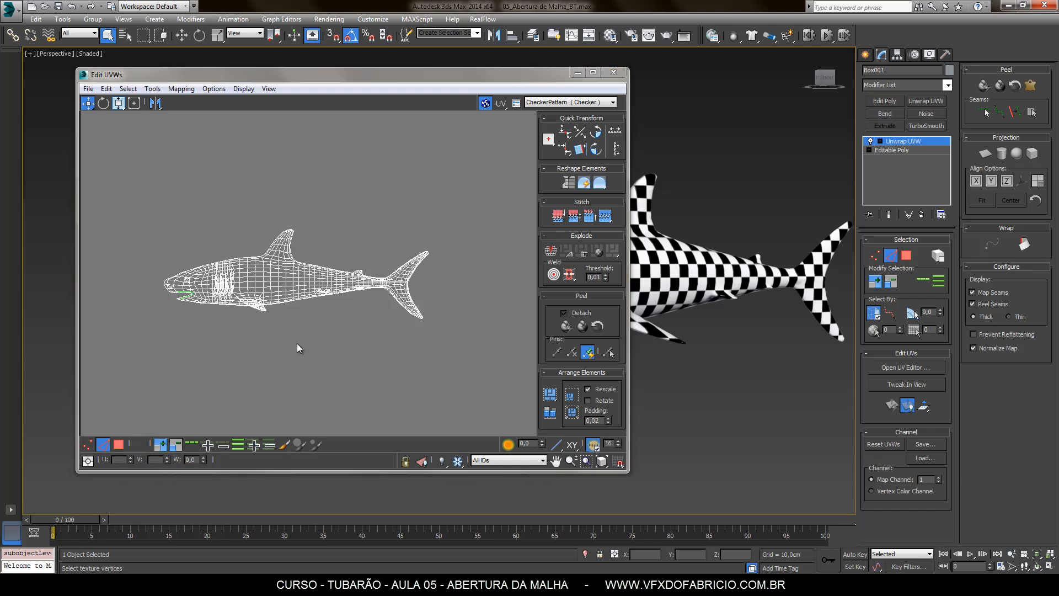
pyautogui.moveTo(376, 324); pyautogui.dragTo(344, 338, button='middle')
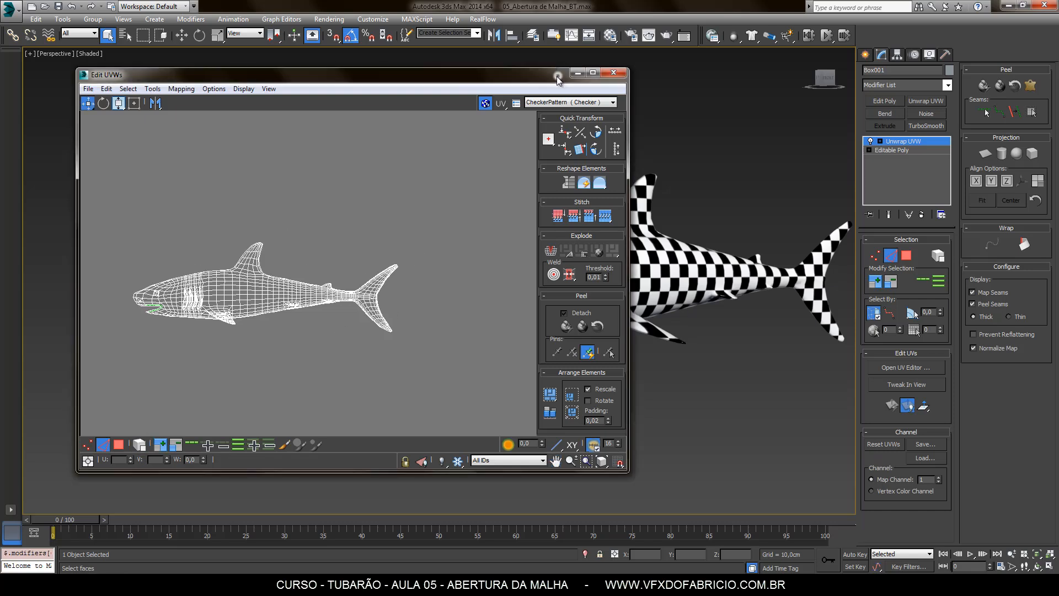
# Move the UV editor aside to uncover the shark in the perspective view and display its mesh edges over the checker
pyautogui.moveTo(557, 79); pyautogui.dragTo(416, 92)
pyautogui.keyDown('alt'); pyautogui.moveTo(618, 287); pyautogui.dragTo(782, 355, button='middle'); pyautogui.keyUp('alt')
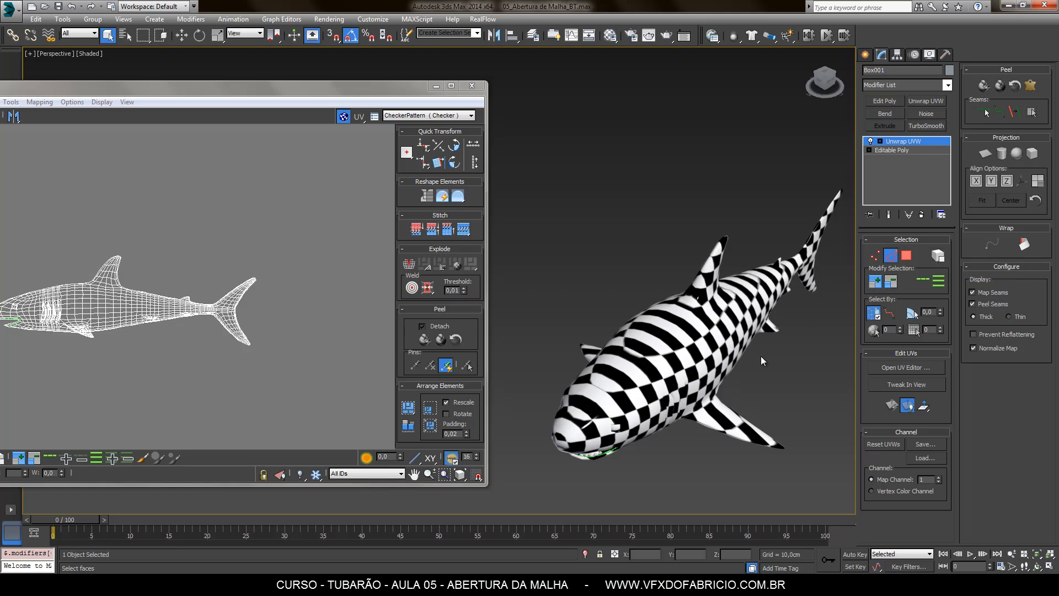
pyautogui.keyDown('alt'); pyautogui.moveTo(790, 366); pyautogui.dragTo(794, 353, button='middle'); pyautogui.keyUp('alt')
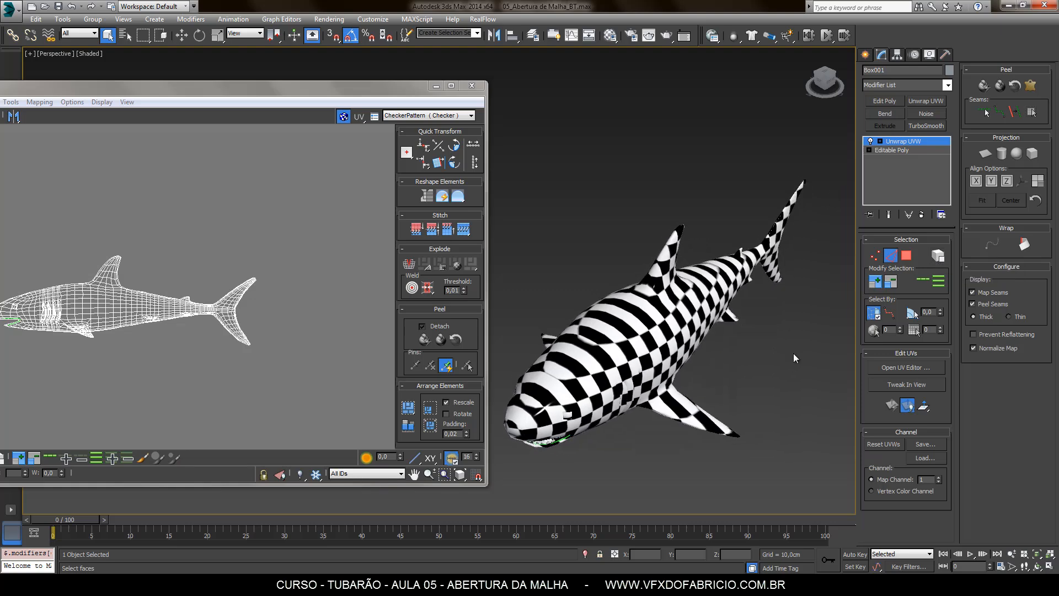
pyautogui.press('F4')
pyautogui.moveTo(655, 388)
pyautogui.keyDown('alt'); pyautogui.mouseDown(button='middle')
pyautogui.moveTo(684, 364)
pyautogui.moveTo(736, 364)
pyautogui.moveTo(675, 387)
pyautogui.mouseUp(button='middle'); pyautogui.keyUp('alt')
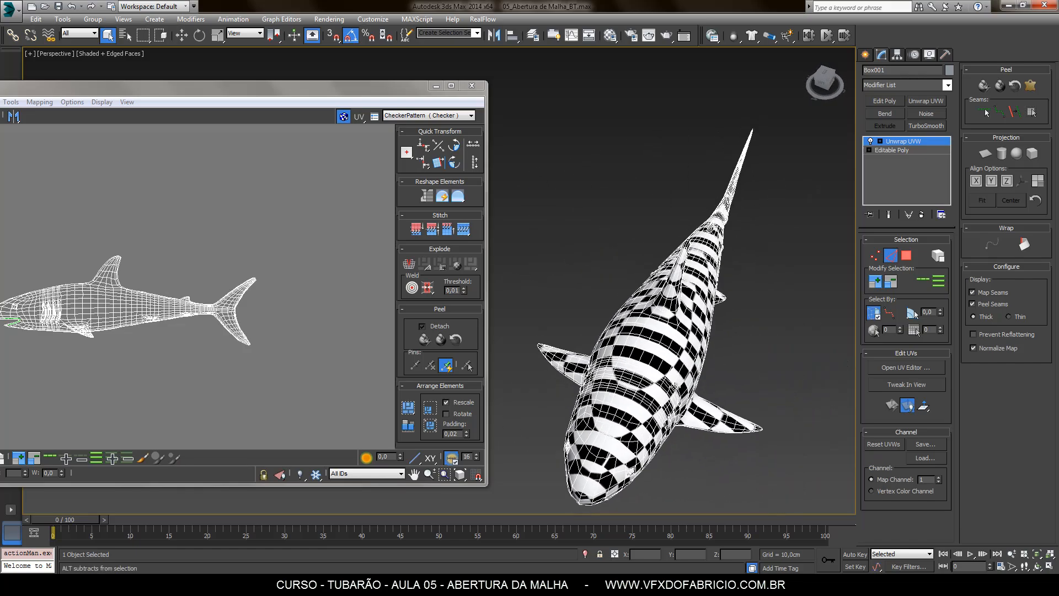
# Select the full edge loop along the shark's centreline, starting from an edge on its back just ahead of the dorsal fin
pyautogui.keyDown('ctrl'); pyautogui.keyDown('alt'); pyautogui.moveTo(675, 307); pyautogui.dragTo(680, 264, button='middle'); pyautogui.keyUp('alt'); pyautogui.keyUp('ctrl')
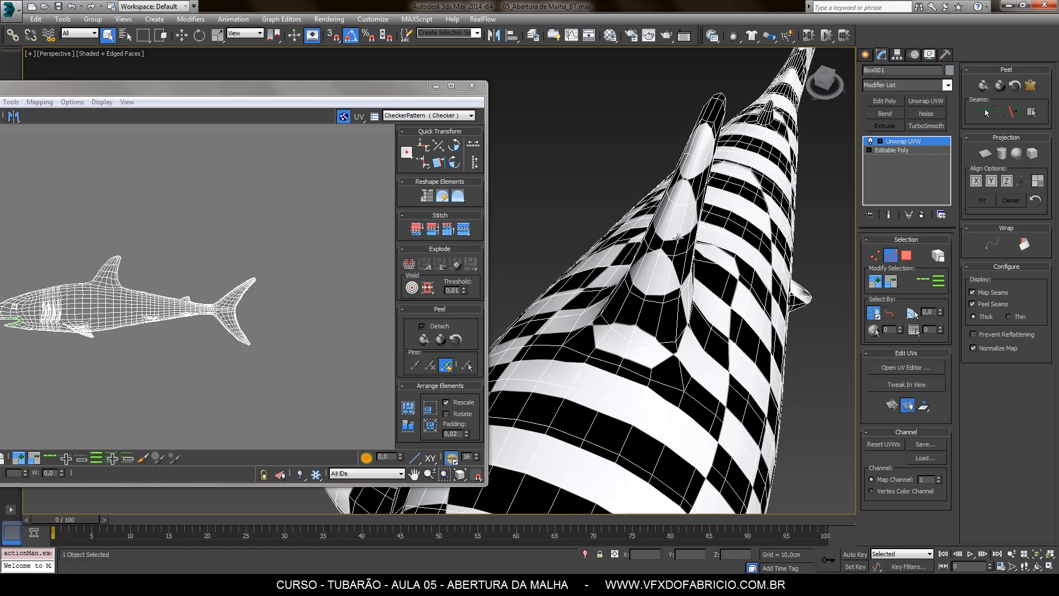
pyautogui.moveTo(631, 368); pyautogui.dragTo(571, 428, button='middle')
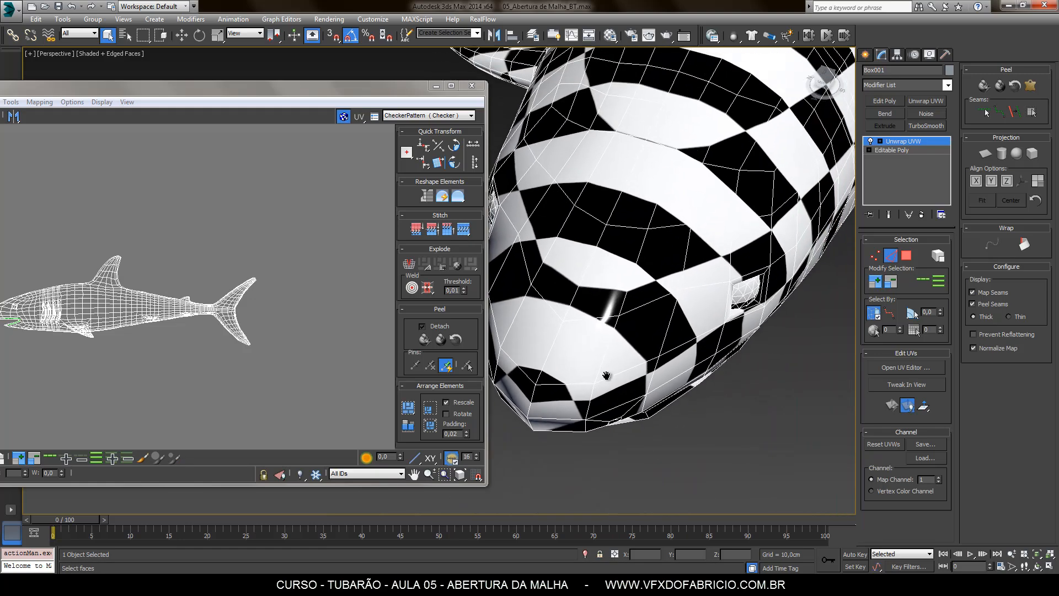
pyautogui.keyDown('alt'); pyautogui.moveTo(660, 114); pyautogui.dragTo(646, 165, button='middle'); pyautogui.keyUp('alt')
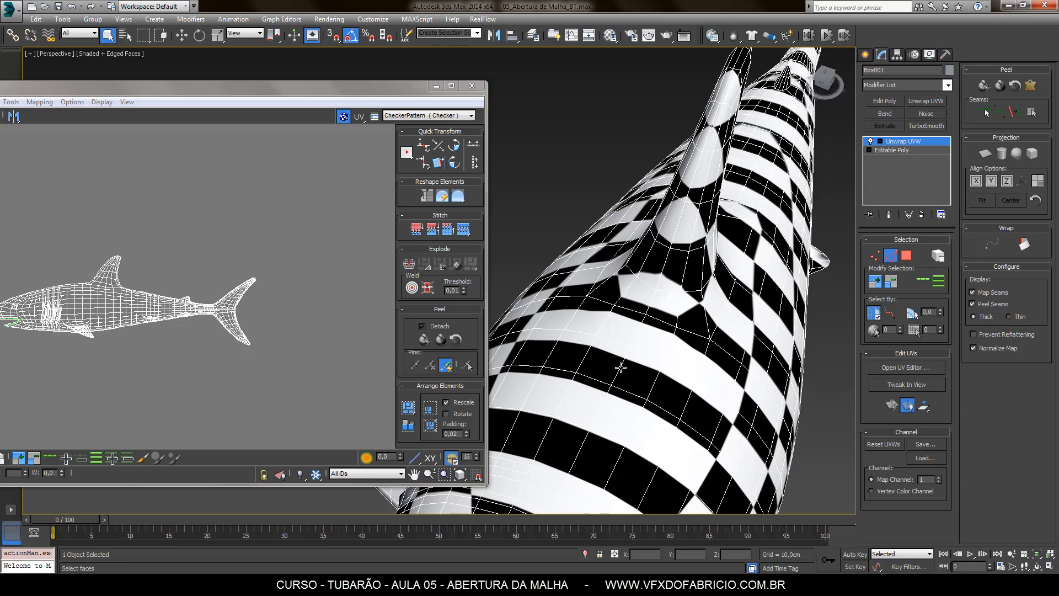
pyautogui.click(621, 367)
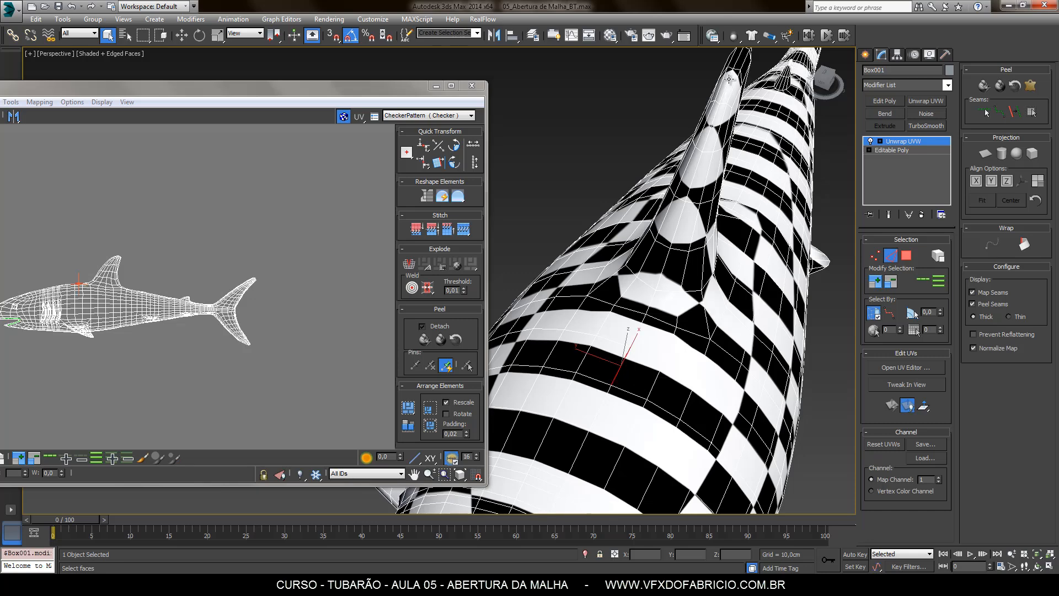
pyautogui.click(926, 285)
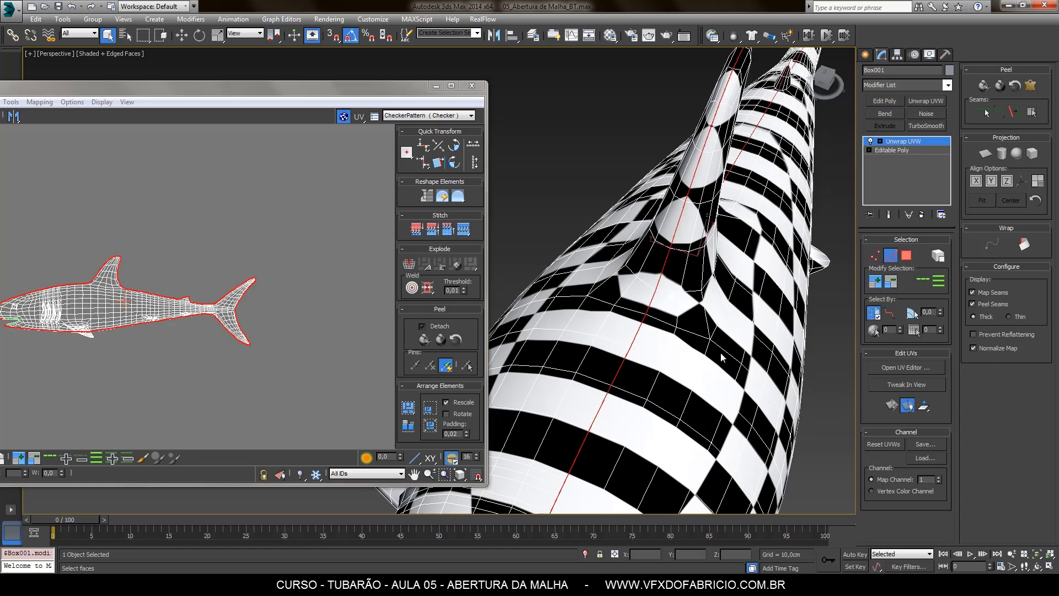
pyautogui.scroll(-10, 721, 358)
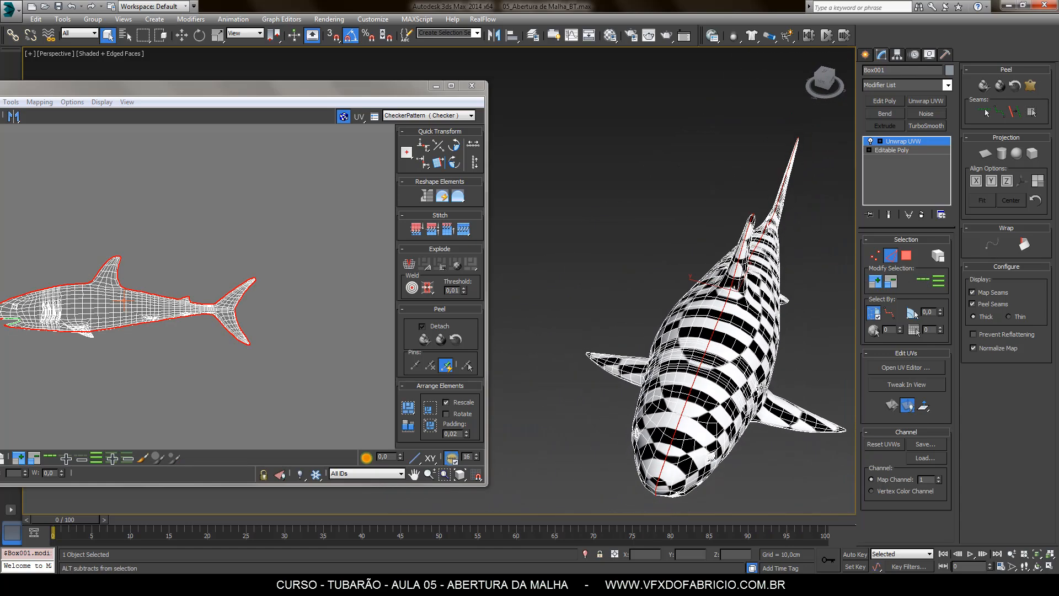
pyautogui.keyDown('alt'); pyautogui.moveTo(721, 357); pyautogui.dragTo(772, 303, button='middle'); pyautogui.keyUp('alt')
# Maximize the UV editor window and frame the shark's body shell in it
pyautogui.moveTo(197, 349); pyautogui.dragTo(300, 346, button='middle')
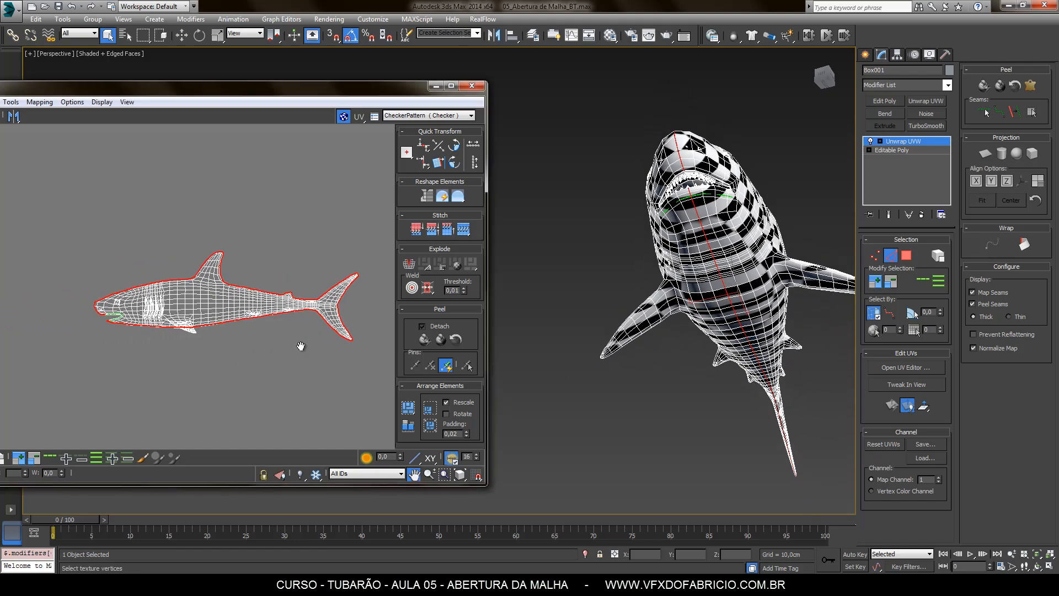
pyautogui.moveTo(320, 89); pyautogui.dragTo(452, 64)
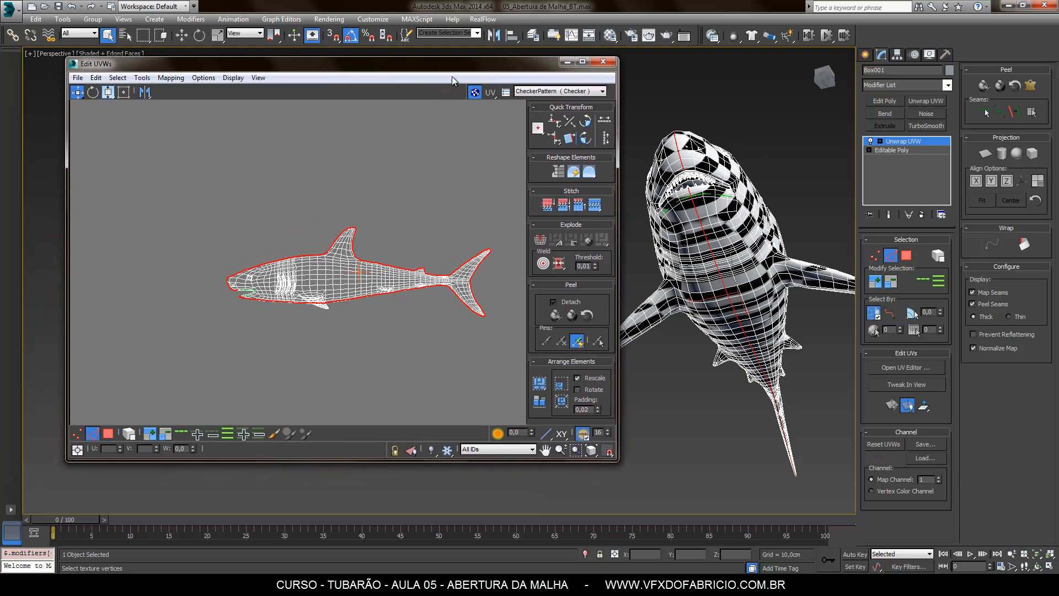
pyautogui.moveTo(415, 293); pyautogui.dragTo(368, 286, button='middle')
pyautogui.scroll(3, 307, 261)
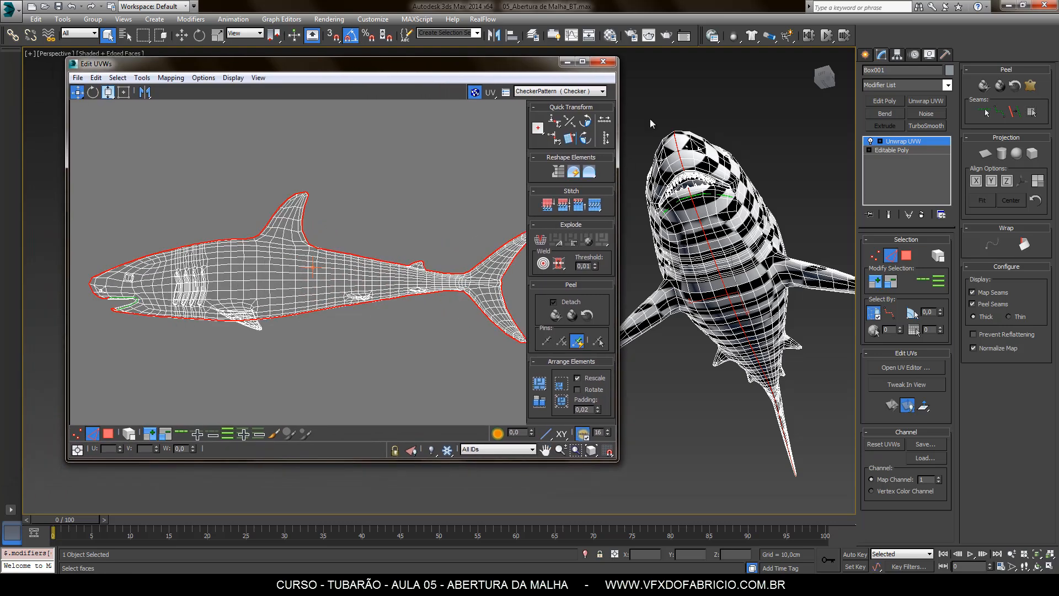
pyautogui.click(586, 62)
pyautogui.scroll(-5, 574, 138)
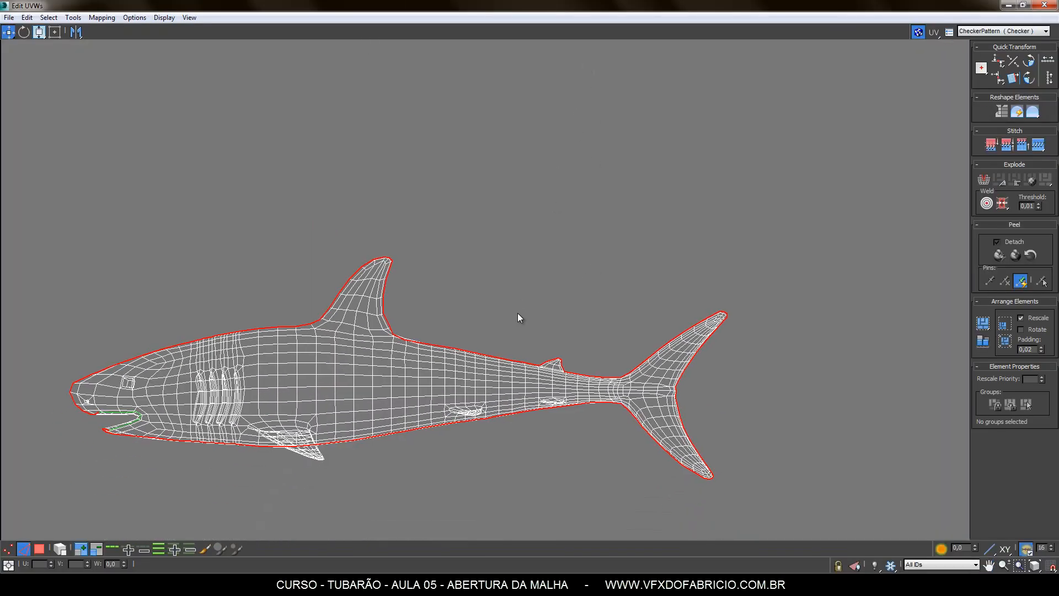
pyautogui.moveTo(530, 288); pyautogui.dragTo(533, 165, button='middle')
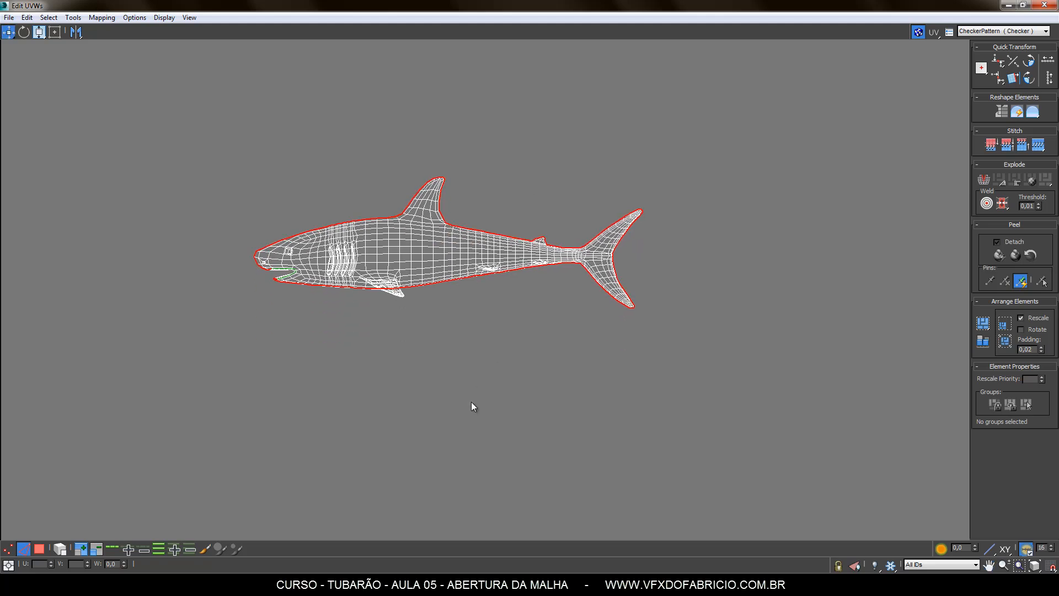
# Break the body shell's UVs along the selected centreline edge loop
pyautogui.hotkey('ctrl', 'b')
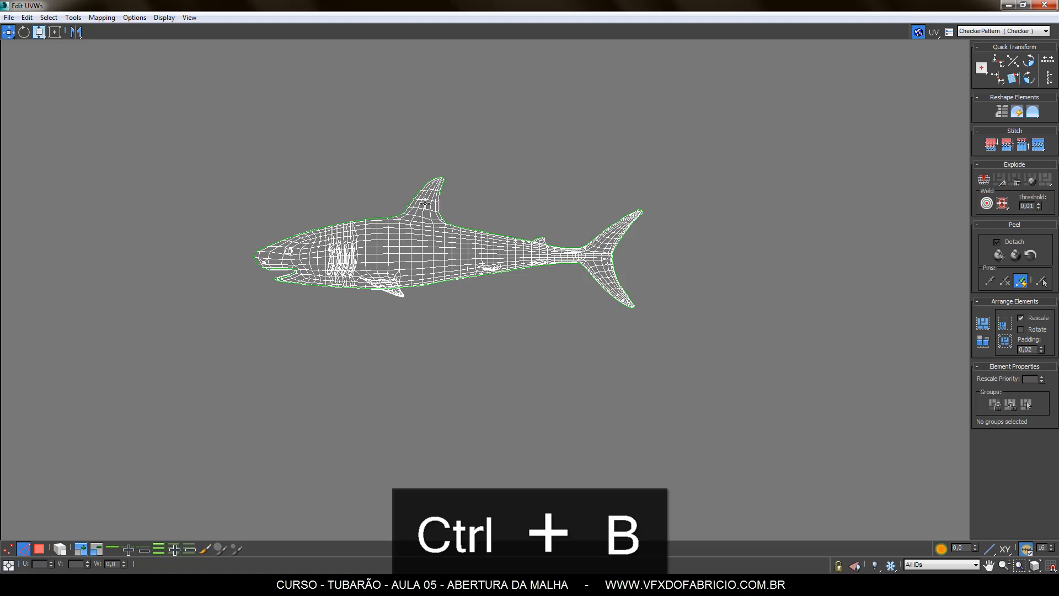
pyautogui.scroll(5, 424, 204)
pyautogui.scroll(-5, 326, 241)
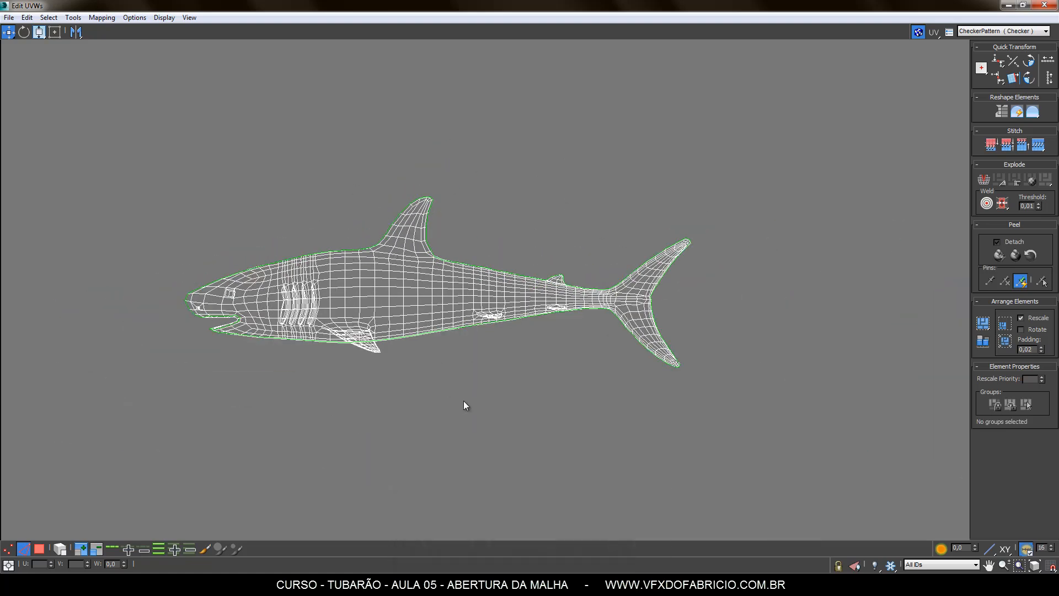
pyautogui.hotkey('ctrl', 'a')
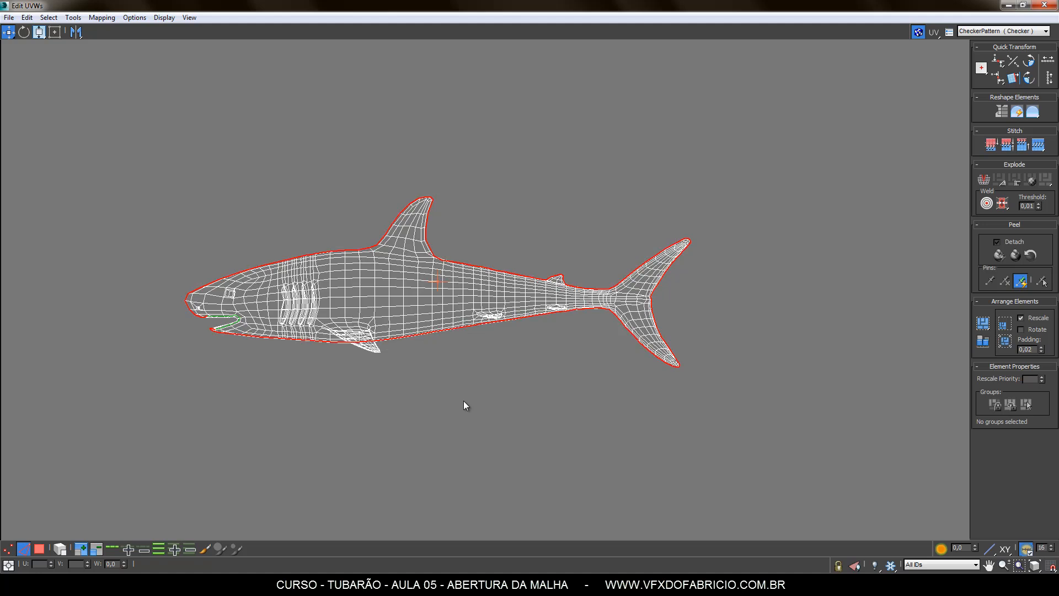
pyautogui.click(72, 18)
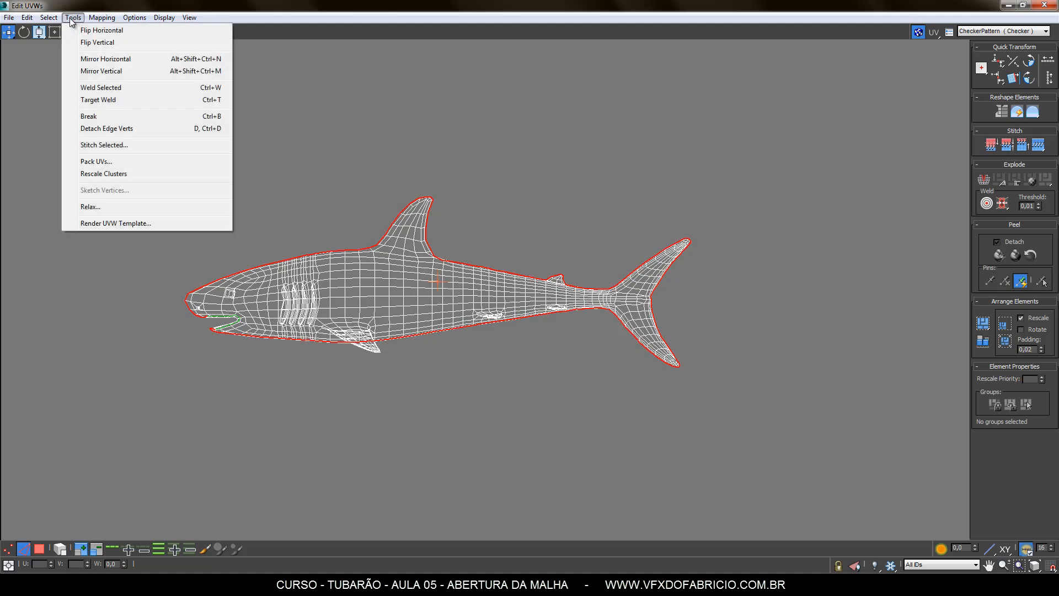
pyautogui.click(89, 116)
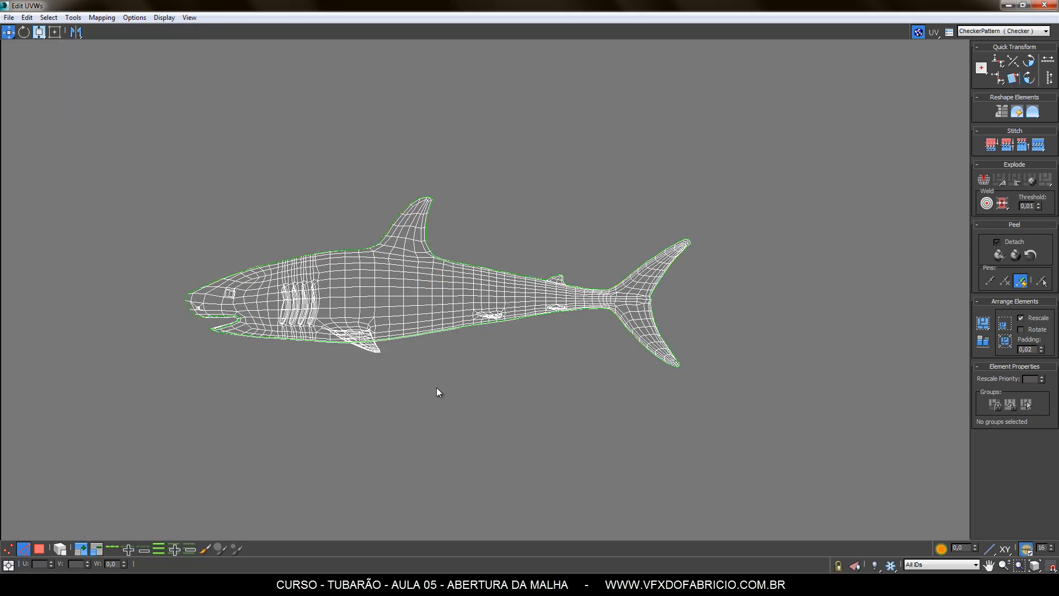
# Select one half of the shark's body as a polygon element and move it directly below the other half
pyautogui.click(39, 551)
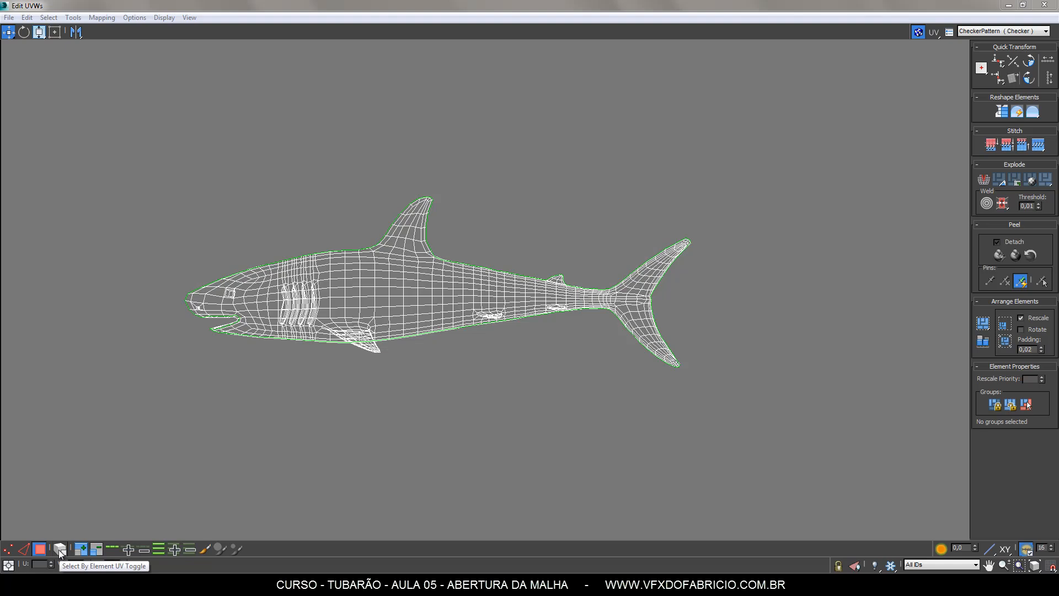
pyautogui.click(60, 550)
pyautogui.click(384, 293)
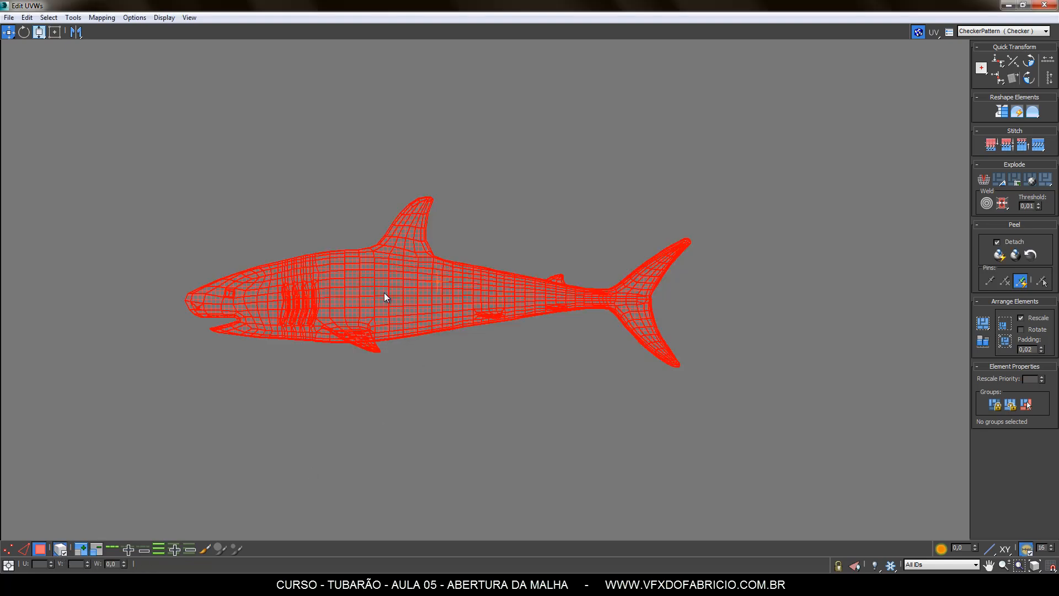
pyautogui.moveTo(384, 293); pyautogui.dragTo(385, 337)
pyautogui.moveTo(386, 383); pyautogui.dragTo(383, 480)
pyautogui.moveTo(537, 366); pyautogui.dragTo(554, 275, button='middle')
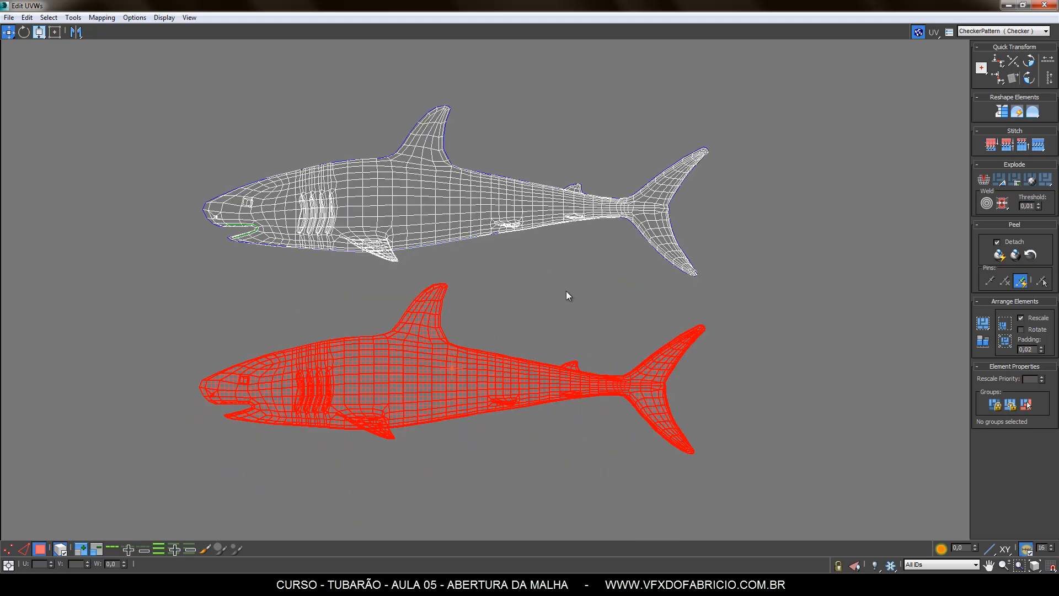
# Check that the two body halves are separate shells by selecting each in turn, and clear the selection
pyautogui.click(539, 292)
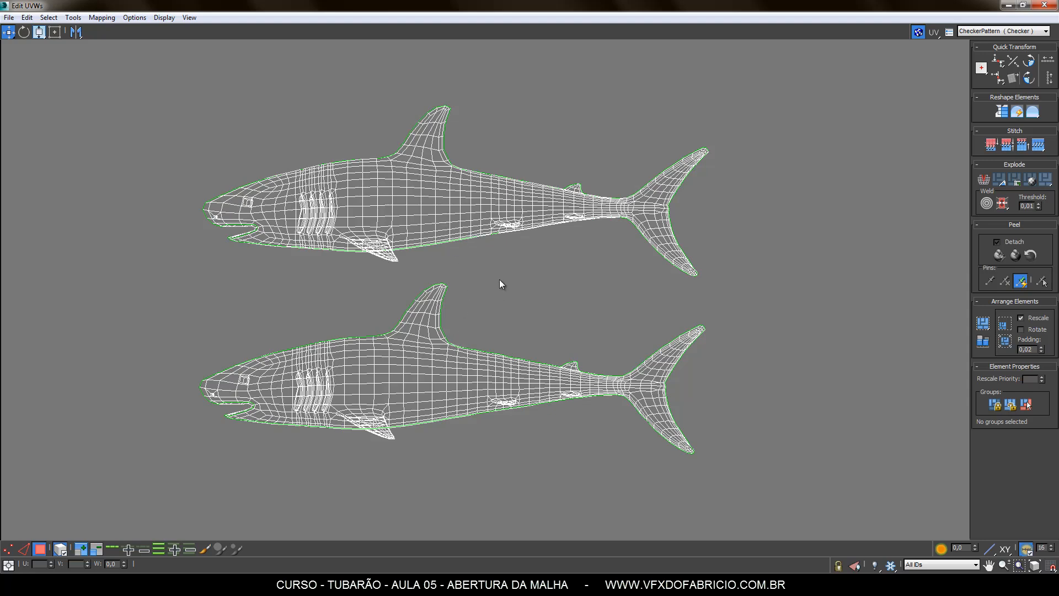
pyautogui.click(413, 375)
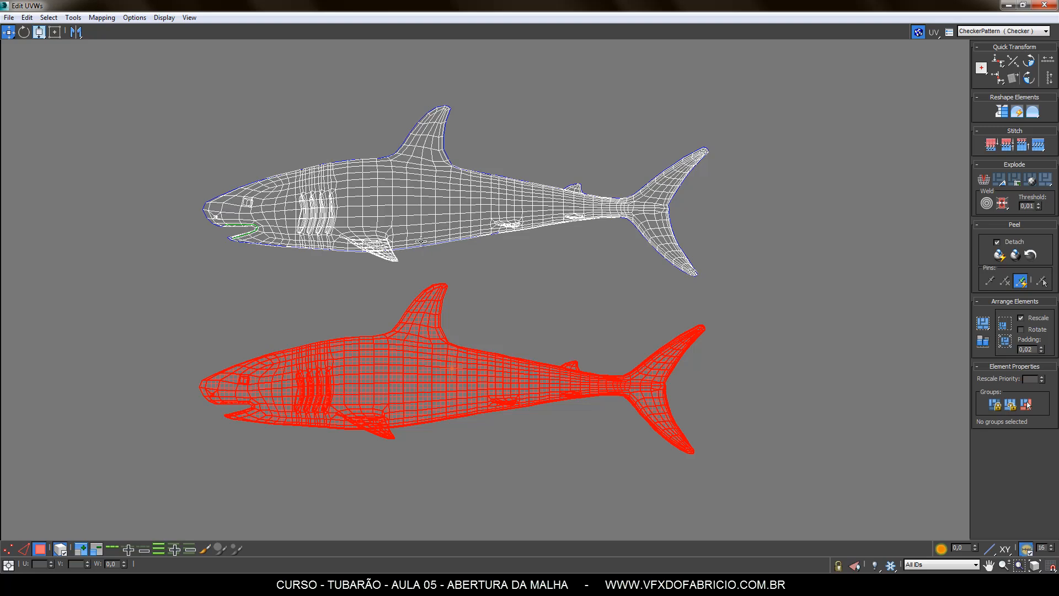
pyautogui.click(413, 208)
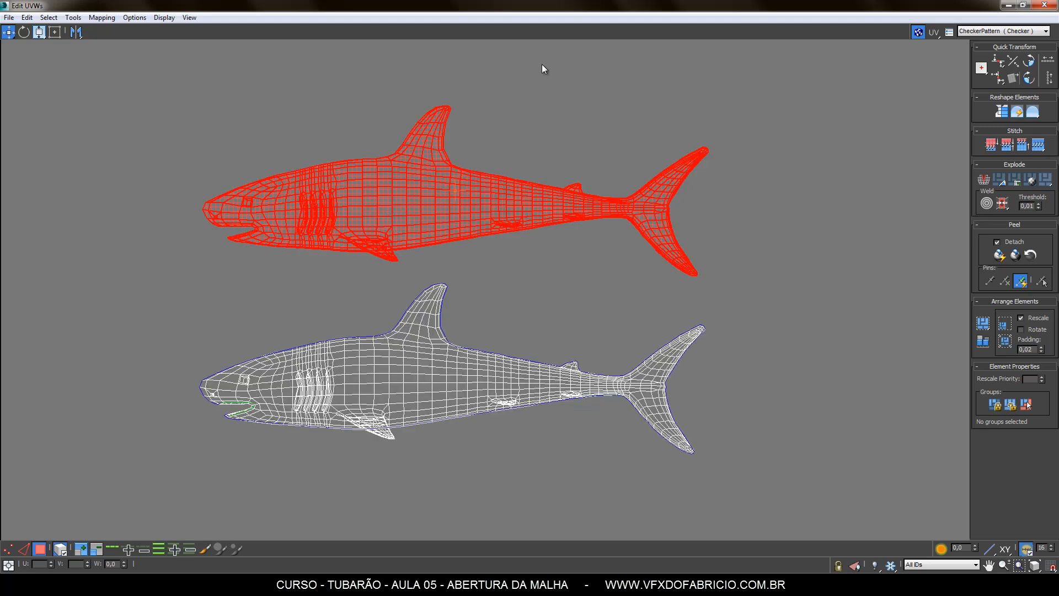
pyautogui.click(538, 286)
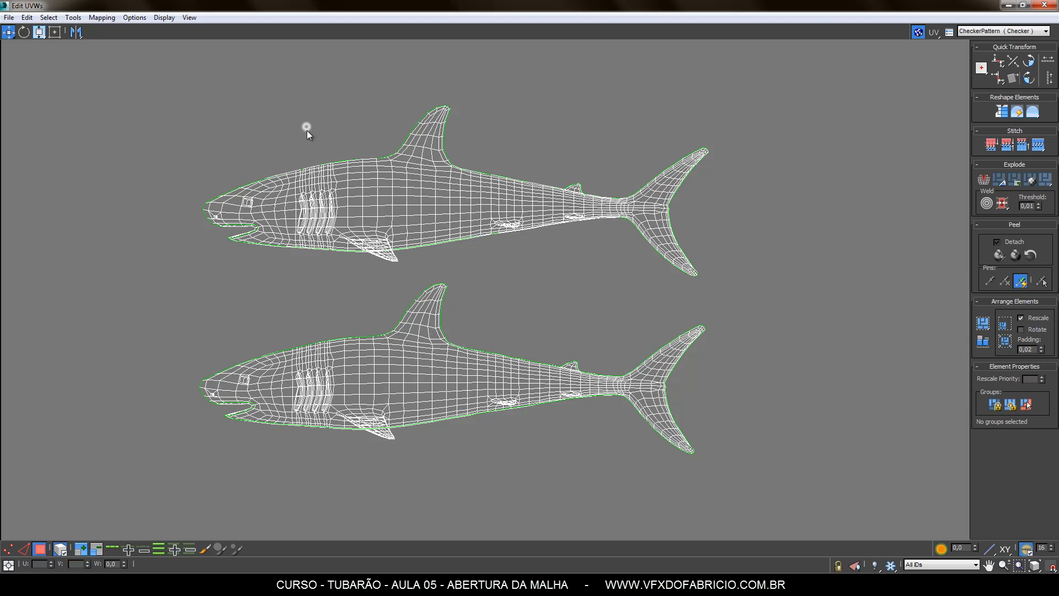
# Try relaxing both body shells with Relax By Edge Angles, using 100 iterations, an amount of 0,1 and a stretch of 0,0
pyautogui.moveTo(307, 130); pyautogui.dragTo(376, 352)
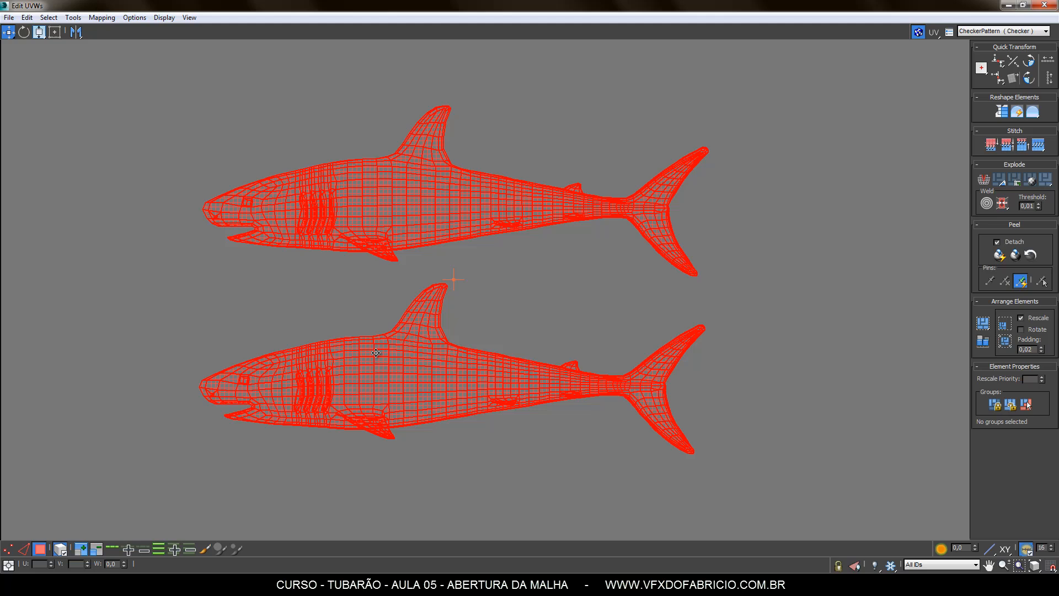
pyautogui.click(73, 17)
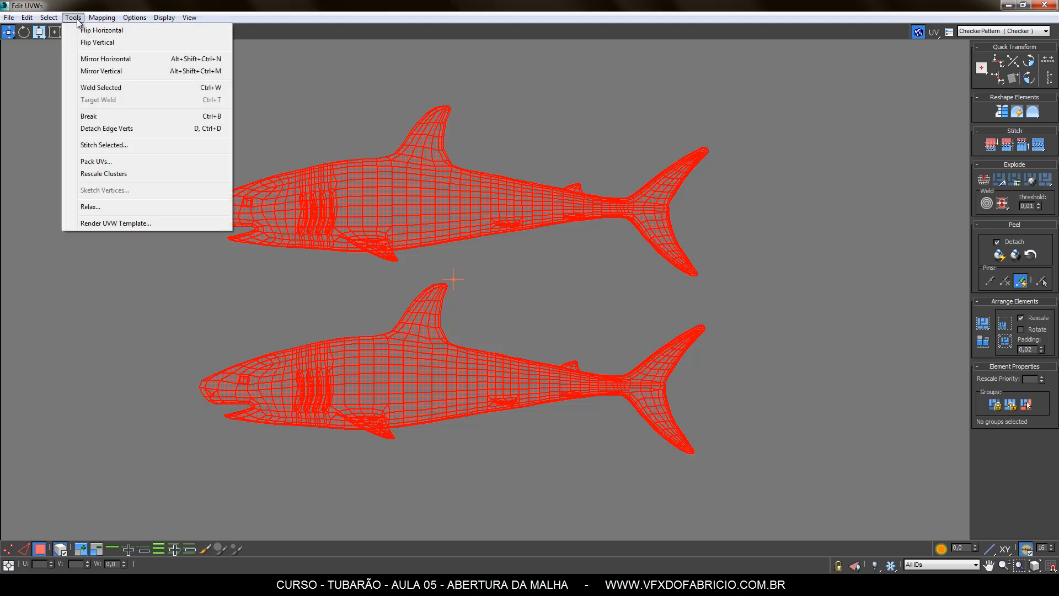
pyautogui.click(88, 208)
pyautogui.moveTo(94, 31); pyautogui.dragTo(138, 58)
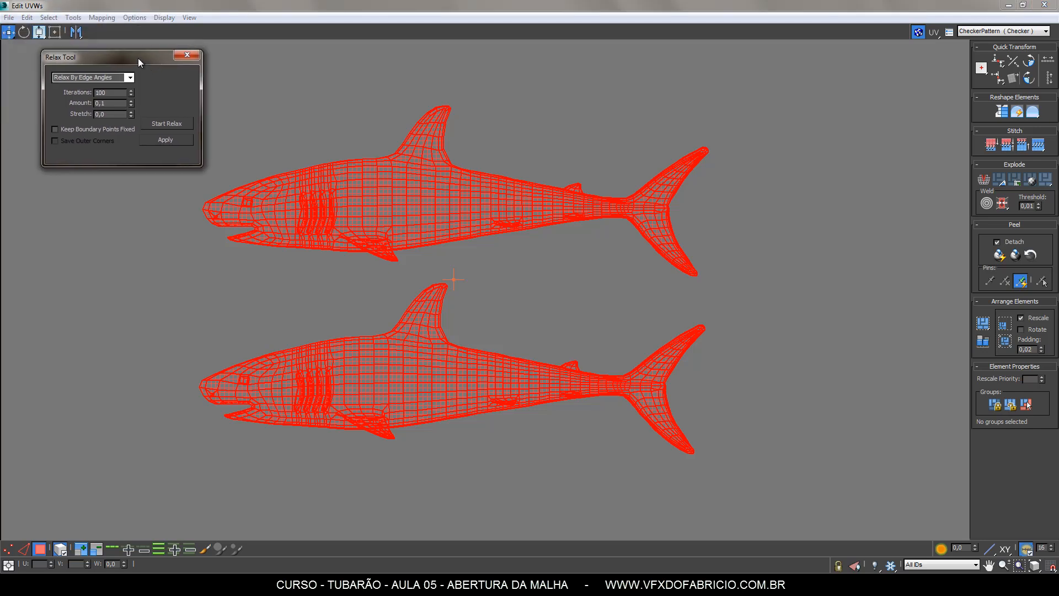
pyautogui.click(166, 139)
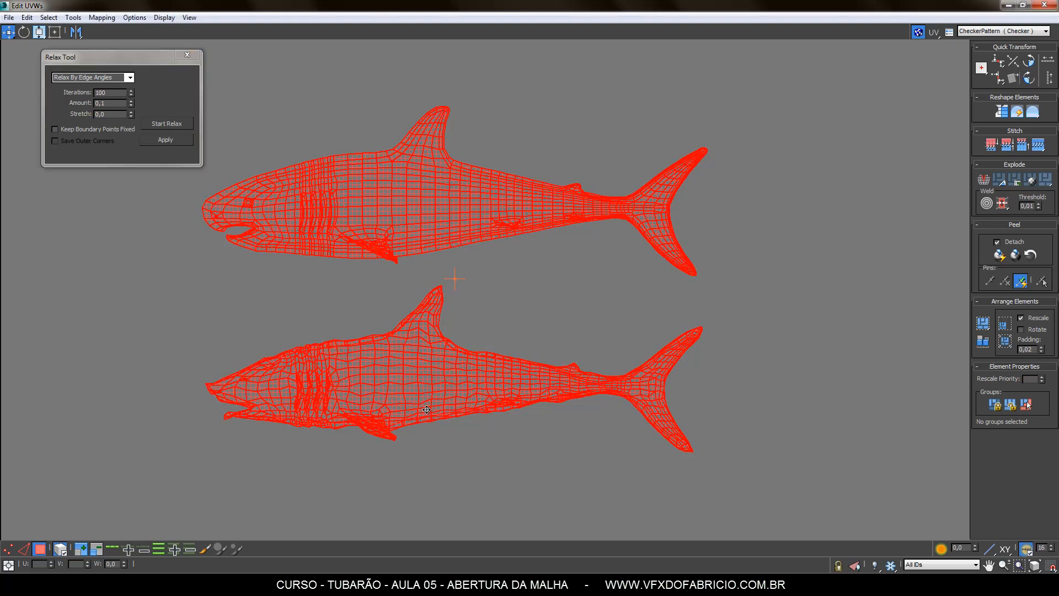
# Undo the relax on both body shells, close the Relax Tool and clear the selection
pyautogui.click(481, 471)
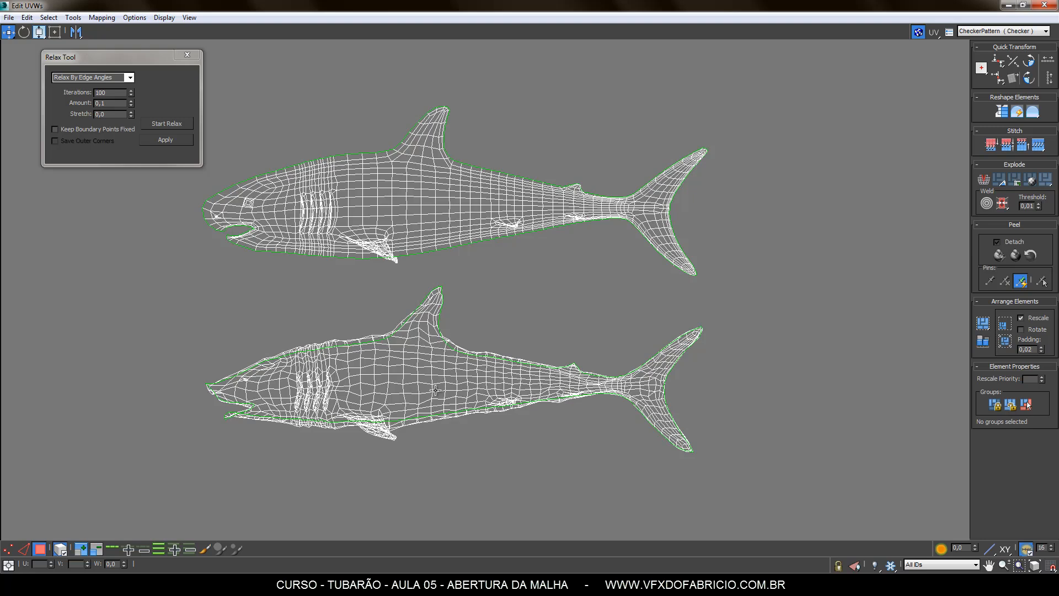
pyautogui.hotkey('ctrl', 'a')
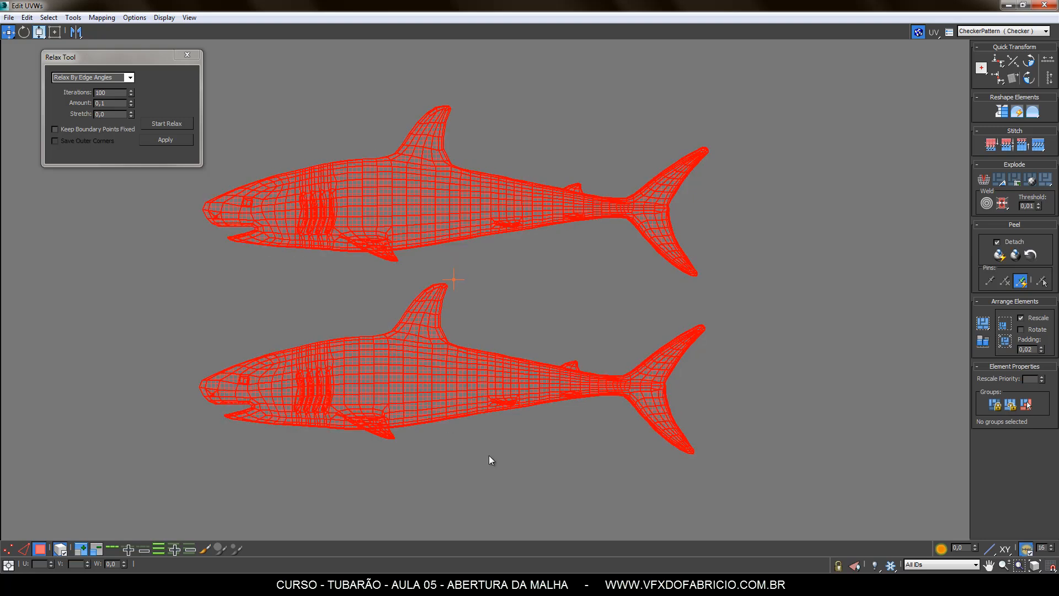
pyautogui.click(187, 55)
pyautogui.click(435, 525)
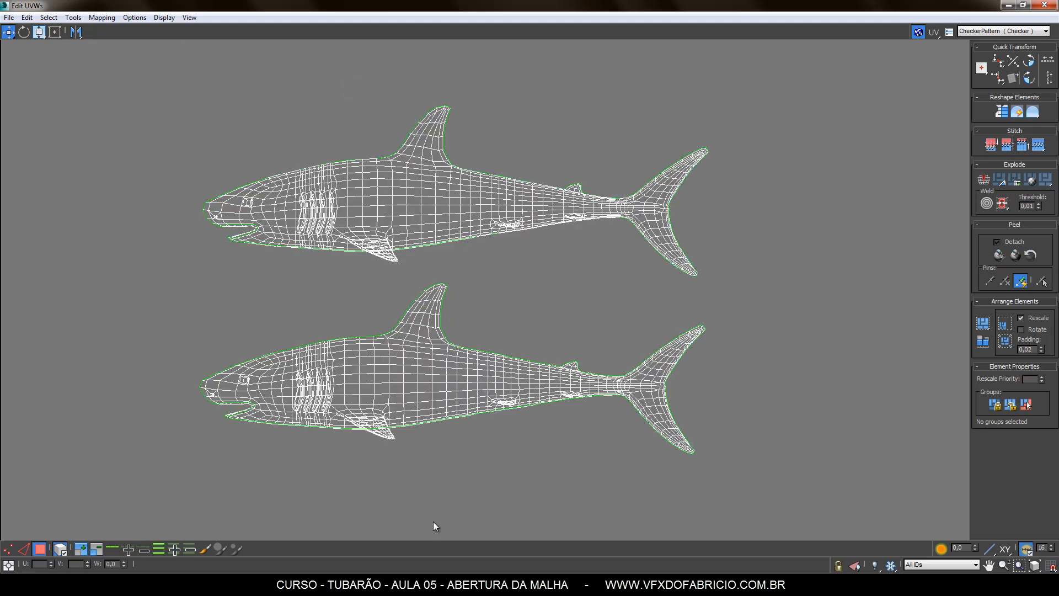
# Mirror the lower body shell horizontally so its head faces the opposite way, and clear the selection
pyautogui.click(425, 373)
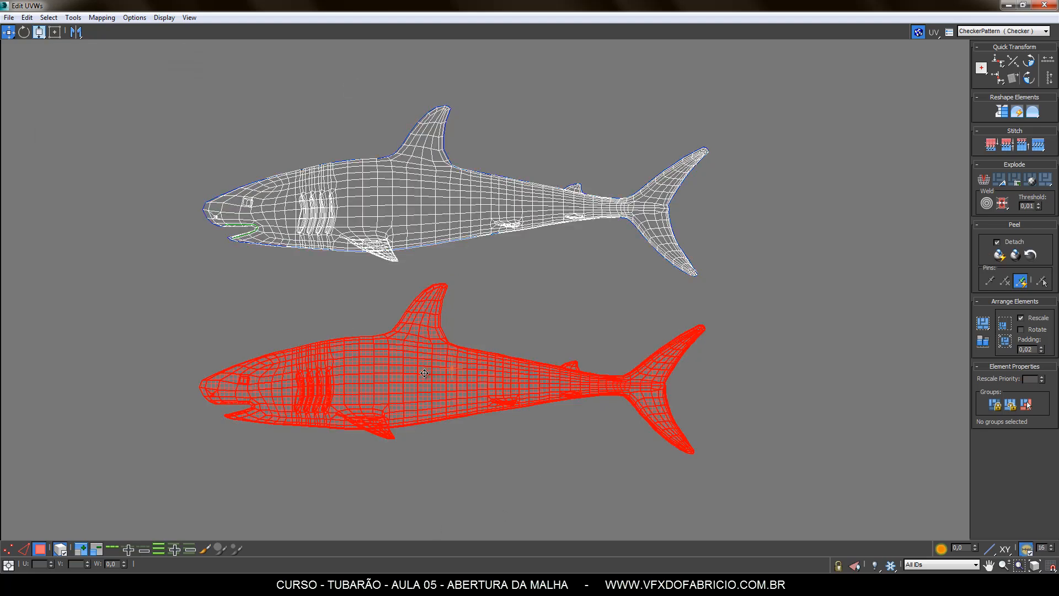
pyautogui.click(77, 32)
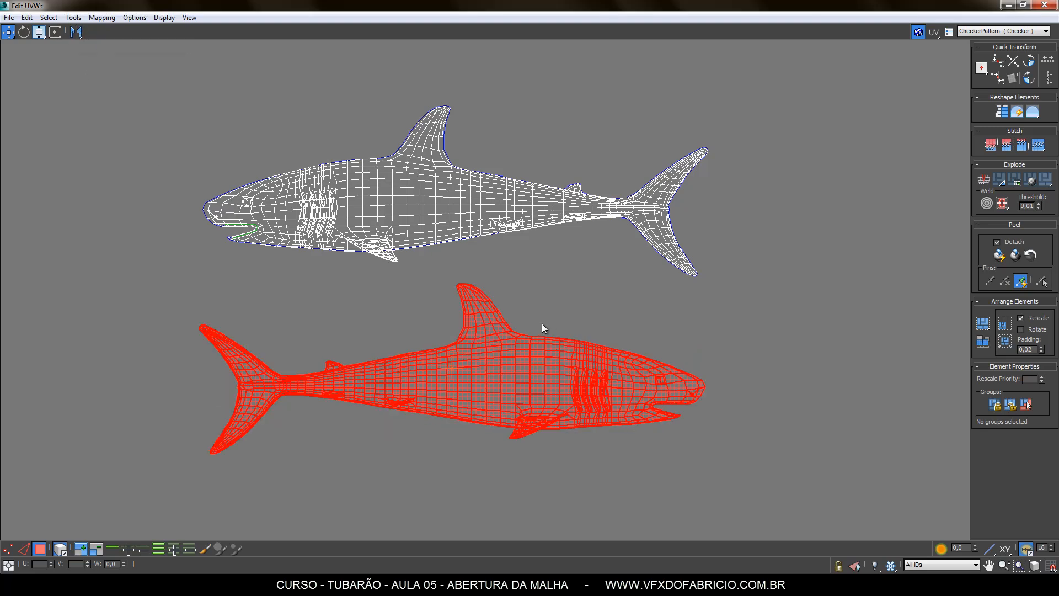
pyautogui.click(548, 267)
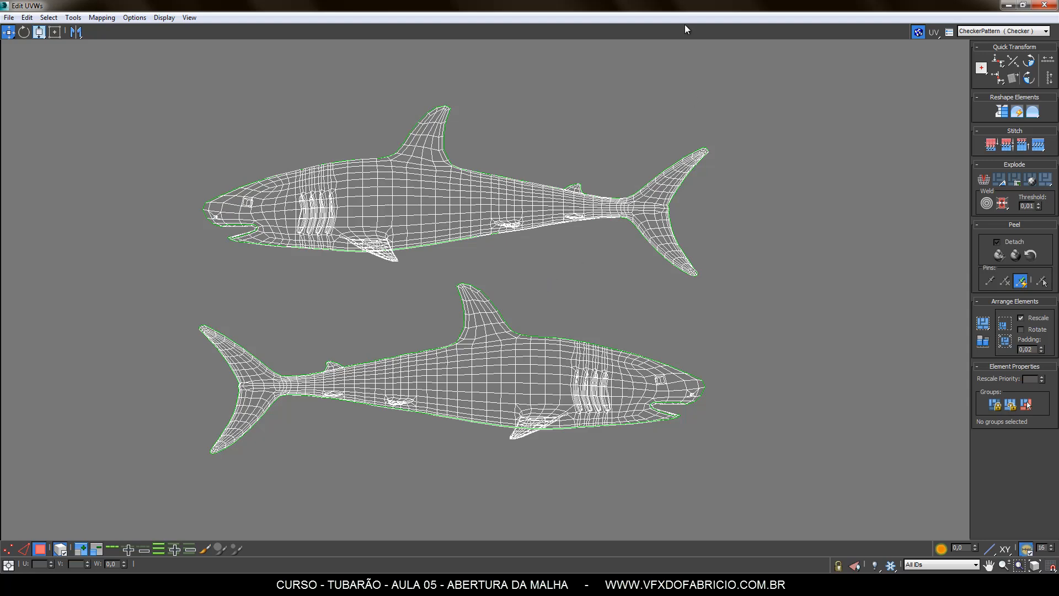
# Restore the UV editor to a smaller window, frame both body shells in it, and close it to work on the model
pyautogui.moveTo(685, 5); pyautogui.dragTo(352, 76)
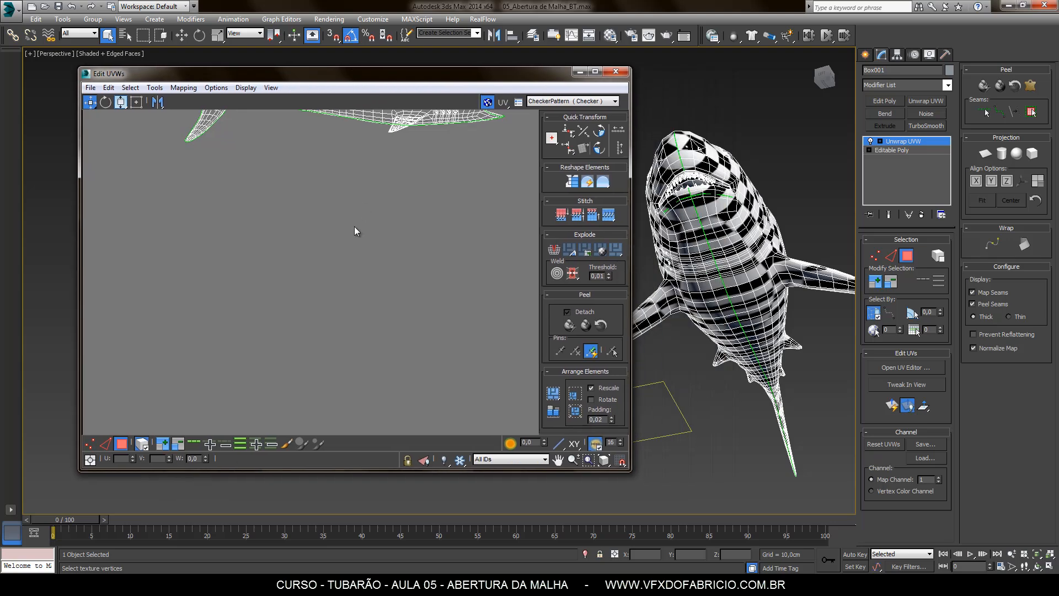
pyautogui.moveTo(355, 230); pyautogui.dragTo(355, 383, button='middle')
pyautogui.moveTo(426, 203); pyautogui.dragTo(412, 229, button='middle')
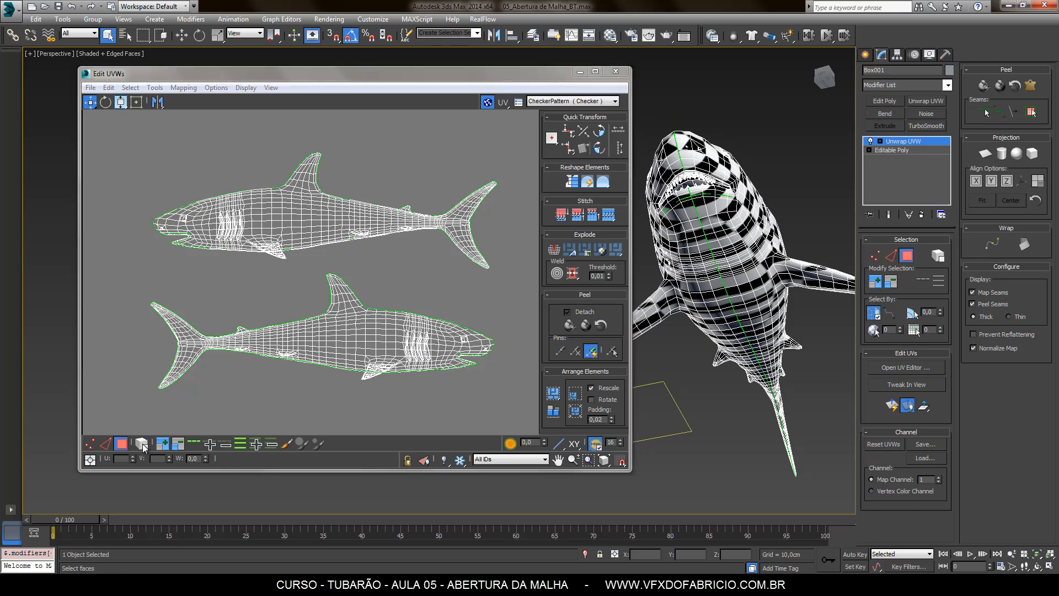
pyautogui.moveTo(839, 218); pyautogui.dragTo(731, 248, button='middle')
pyautogui.click(617, 71)
pyautogui.moveTo(655, 356); pyautogui.dragTo(624, 338, button='middle')
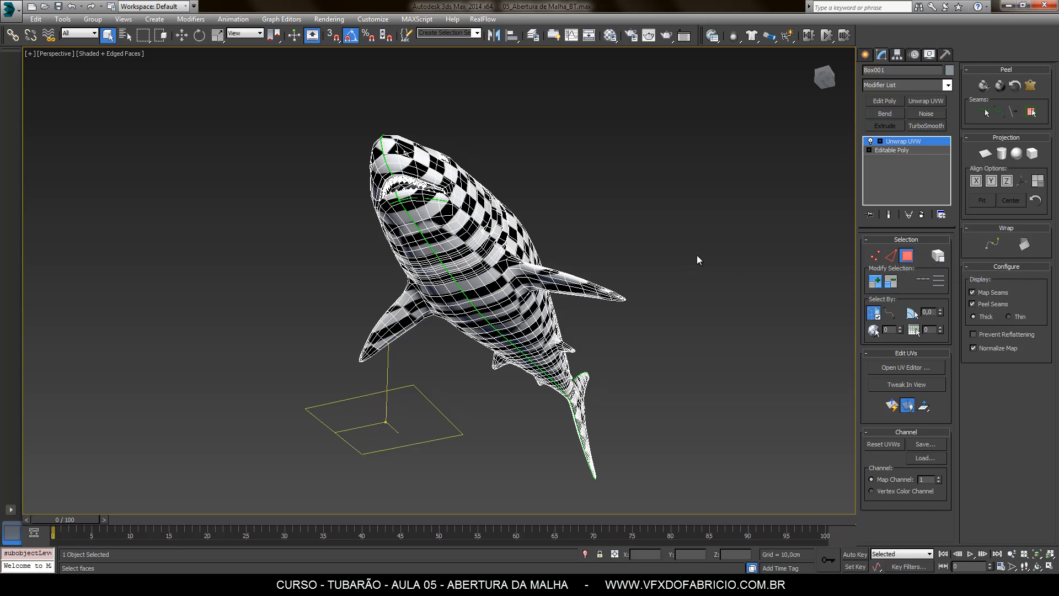
# Try selecting one pectoral fin's polygons in the viewport with Ignore Backfacing enabled
pyautogui.moveTo(594, 332); pyautogui.dragTo(595, 331)
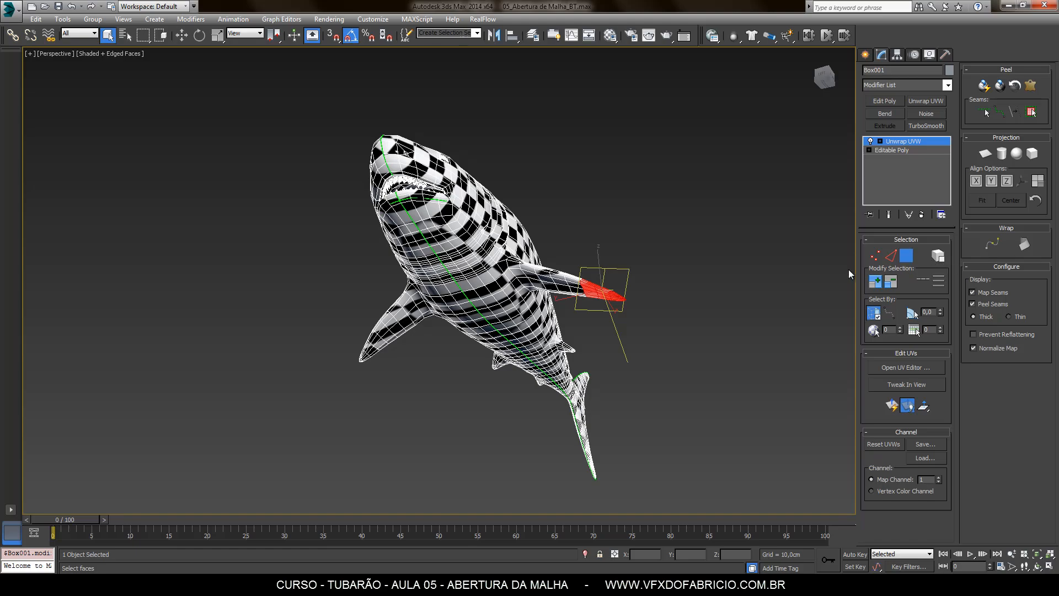
pyautogui.keyDown('alt'); pyautogui.moveTo(848, 269); pyautogui.dragTo(657, 268, button='middle'); pyautogui.keyUp('alt')
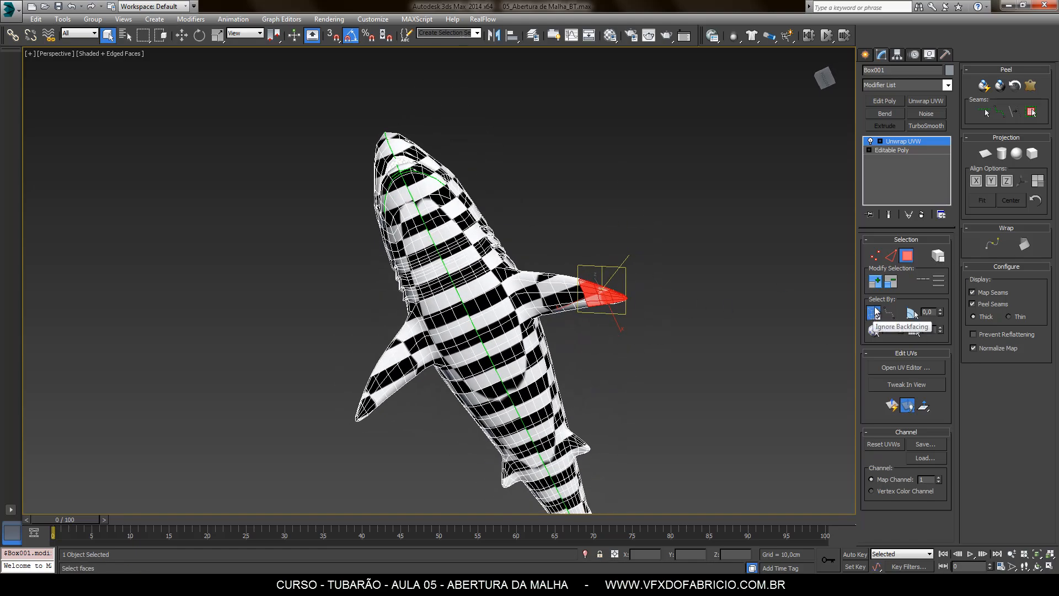
pyautogui.keyDown('alt'); pyautogui.moveTo(713, 323); pyautogui.dragTo(727, 313, button='middle'); pyautogui.keyUp('alt')
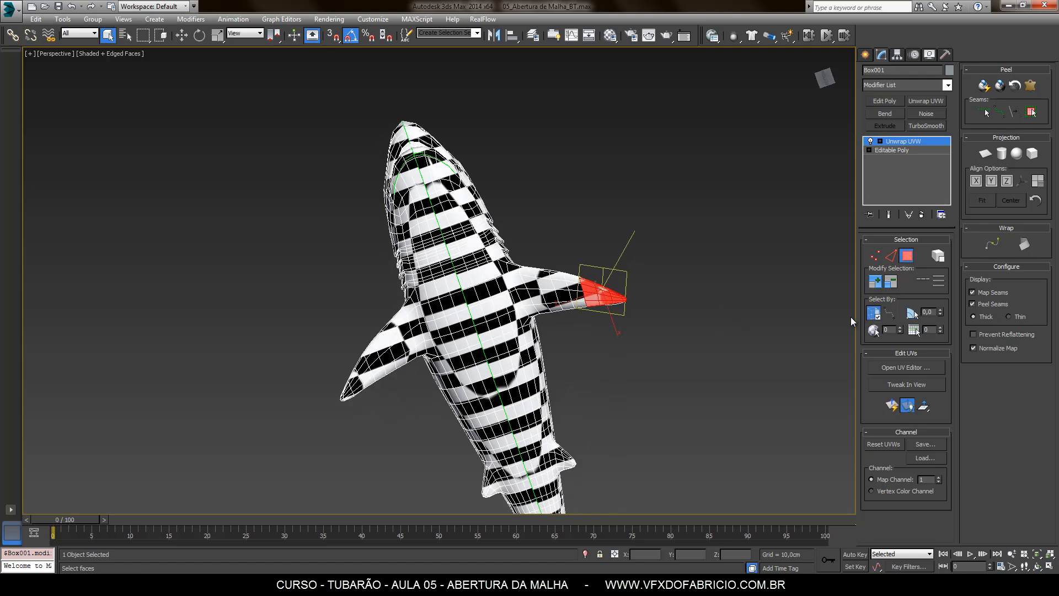
pyautogui.moveTo(646, 254); pyautogui.dragTo(549, 326)
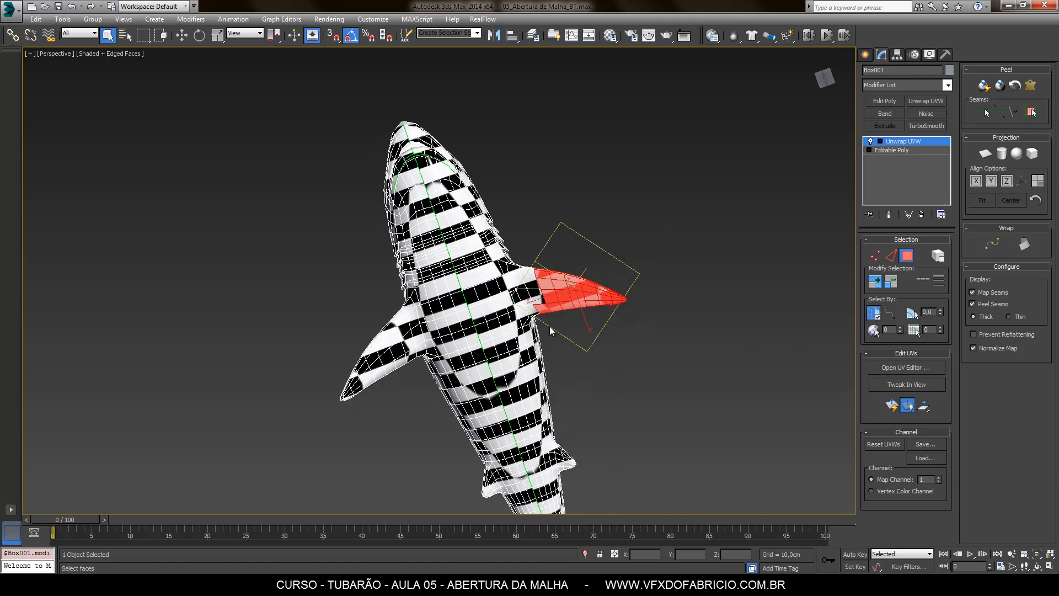
pyautogui.moveTo(675, 230)
pyautogui.keyDown('alt'); pyautogui.mouseDown(button='middle')
pyautogui.moveTo(615, 421)
pyautogui.moveTo(674, 200)
pyautogui.moveTo(609, 323)
pyautogui.moveTo(591, 395)
pyautogui.moveTo(676, 236)
pyautogui.mouseUp(button='middle'); pyautogui.keyUp('alt')
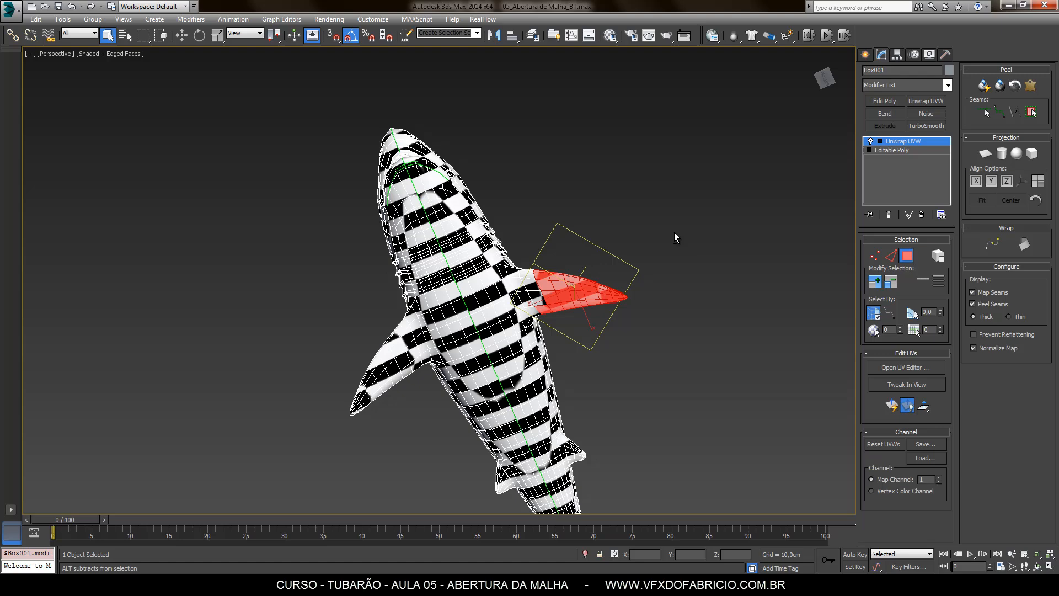
# Turn off Ignore Backfacing and select the tip polygons of both pectoral fins
pyautogui.click(877, 313)
pyautogui.moveTo(558, 343); pyautogui.dragTo(559, 343)
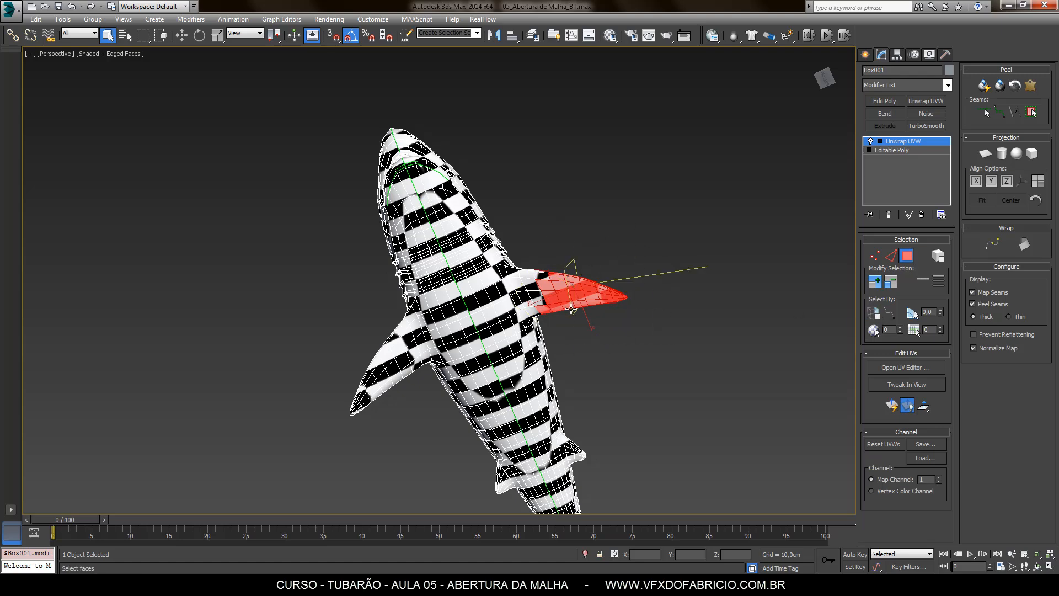
pyautogui.keyDown('alt'); pyautogui.moveTo(579, 289); pyautogui.dragTo(615, 402, button='middle'); pyautogui.keyUp('alt')
pyautogui.scroll(5, 633, 207)
pyautogui.keyDown('alt'); pyautogui.moveTo(680, 334); pyautogui.dragTo(628, 380, button='middle'); pyautogui.keyUp('alt')
pyautogui.moveTo(465, 470); pyautogui.dragTo(529, 422)
pyautogui.keyDown('alt'); pyautogui.moveTo(645, 164); pyautogui.dragTo(641, 225, button='middle'); pyautogui.keyUp('alt')
pyautogui.moveTo(720, 263); pyautogui.dragTo(662, 317)
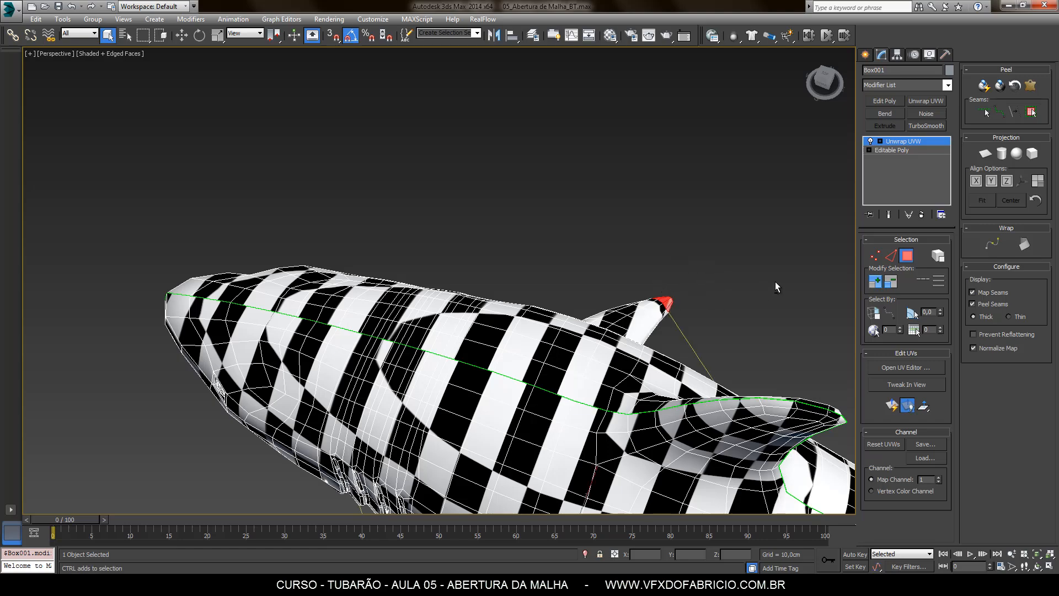
pyautogui.moveTo(776, 286)
pyautogui.keyDown('alt'); pyautogui.mouseDown(button='middle')
pyautogui.moveTo(698, 331)
pyautogui.moveTo(728, 338)
pyautogui.moveTo(771, 291)
pyautogui.mouseUp(button='middle'); pyautogui.keyUp('alt')
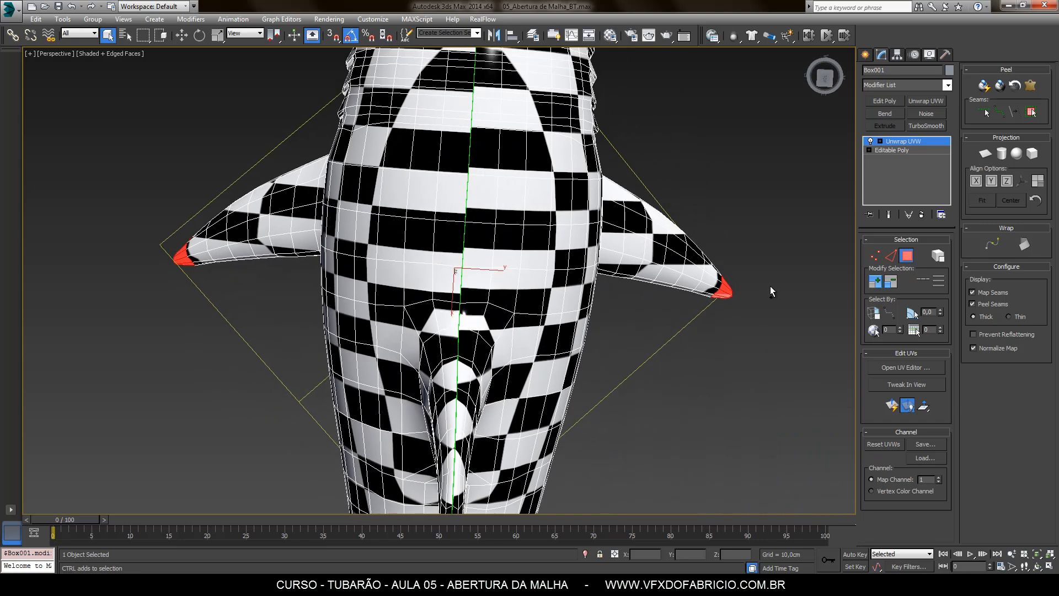
pyautogui.keyDown('ctrl'); pyautogui.moveTo(730, 305); pyautogui.dragTo(731, 306); pyautogui.keyUp('ctrl')
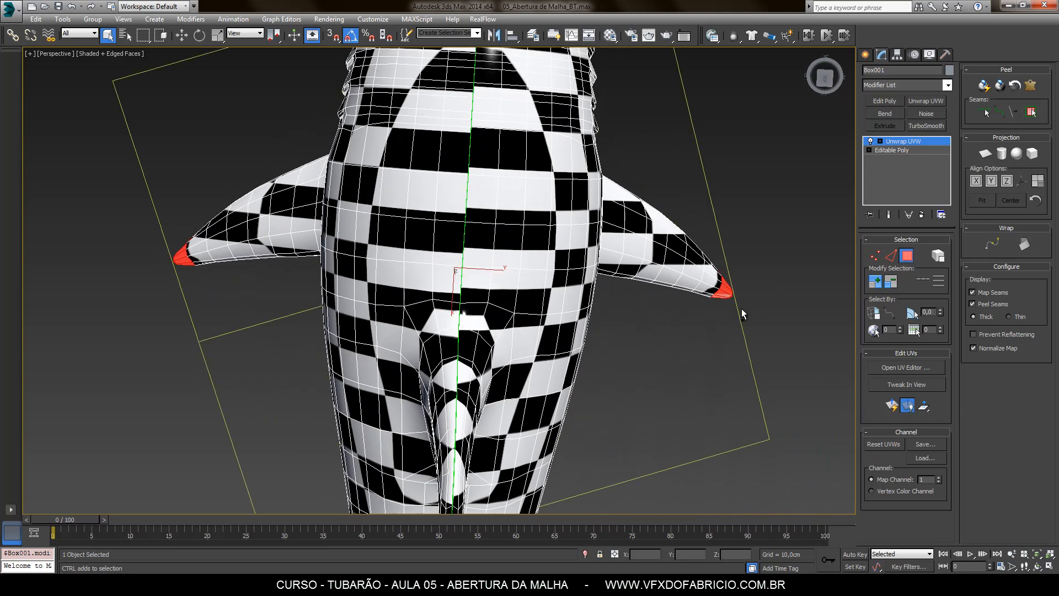
# Grow the polygon selection from the tips until it covers both pectoral fins and the ring where they join the body
pyautogui.click(876, 282)
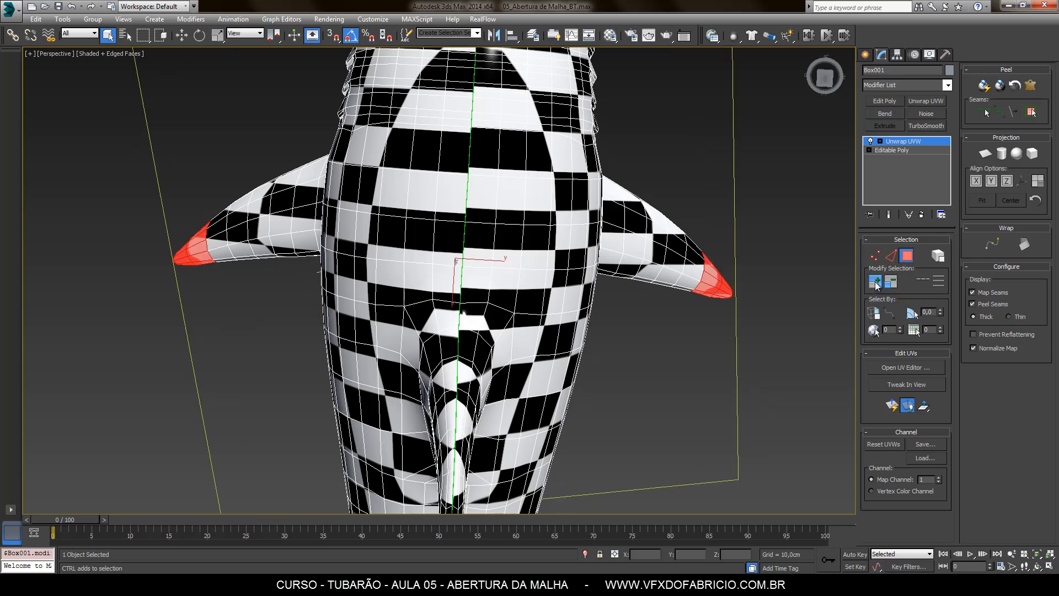
pyautogui.click(876, 282)
pyautogui.click(875, 282)
pyautogui.click(876, 282)
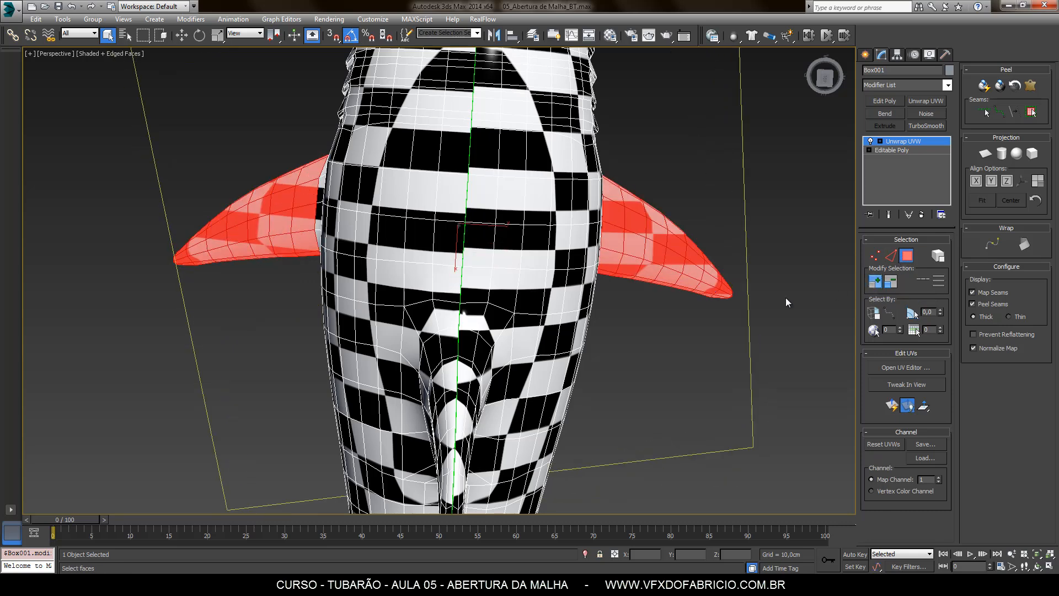
pyautogui.keyDown('alt'); pyautogui.moveTo(787, 298); pyautogui.dragTo(695, 225, button='middle'); pyautogui.keyUp('alt')
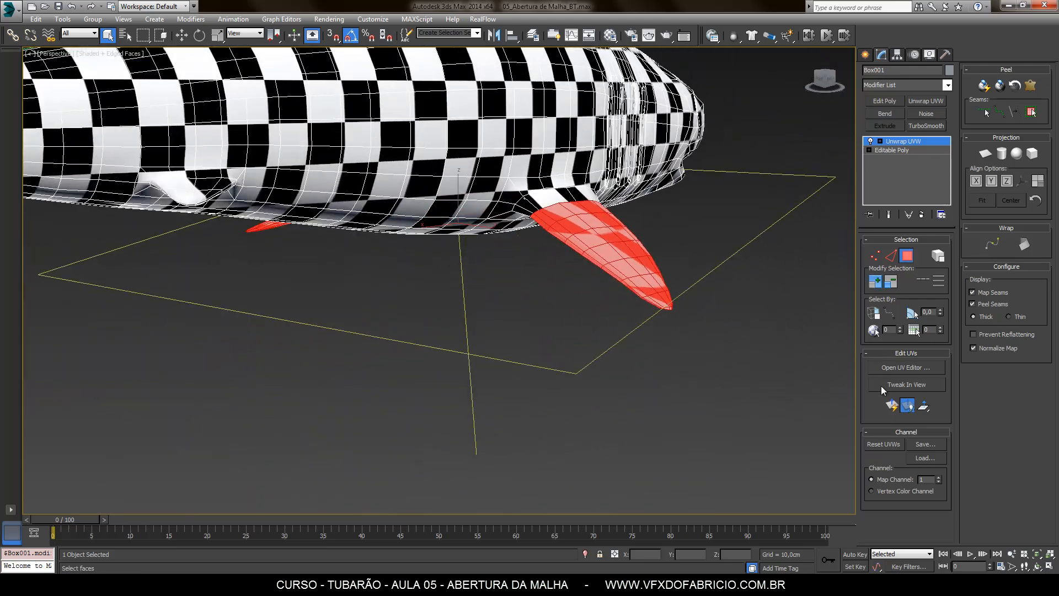
pyautogui.click(876, 282)
pyautogui.keyDown('alt'); pyautogui.moveTo(601, 362); pyautogui.dragTo(776, 359, button='middle'); pyautogui.keyUp('alt')
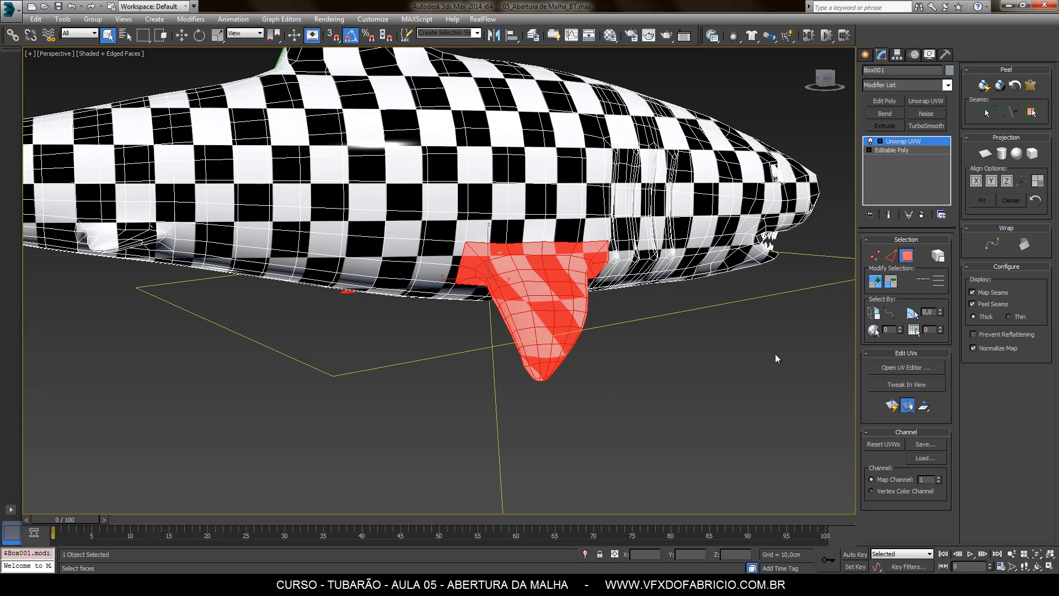
# Reopen the UV editor, separate the selected pectoral fins from the body shells and move each one below its body half
pyautogui.click(915, 368)
pyautogui.moveTo(426, 288); pyautogui.dragTo(426, 241, button='middle')
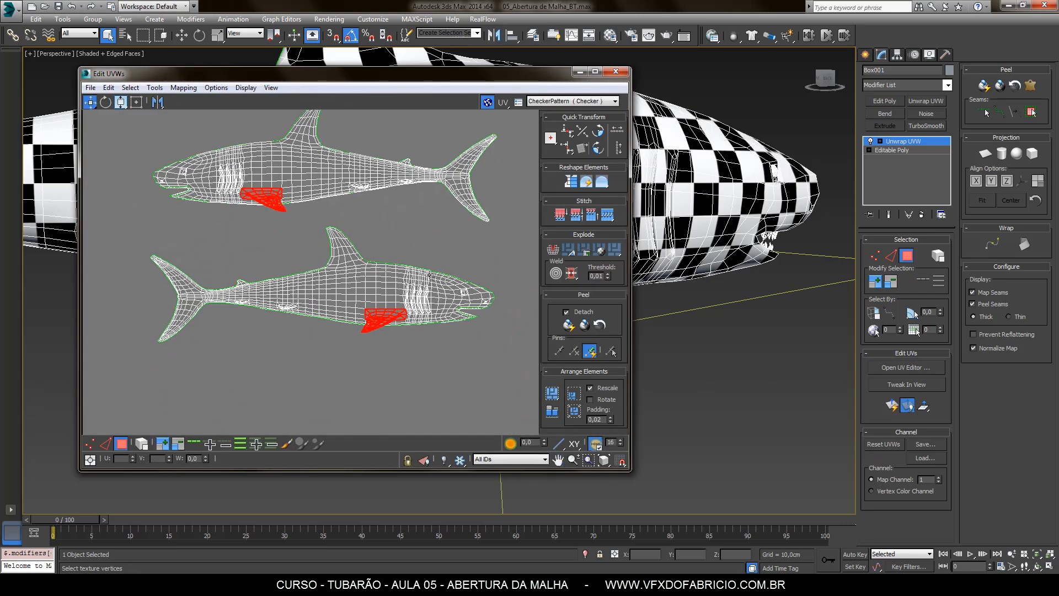
pyautogui.press('q')
pyautogui.moveTo(267, 200); pyautogui.dragTo(246, 267)
pyautogui.hotkey('ctrl', 'z')
pyautogui.moveTo(269, 198); pyautogui.dragTo(314, 264)
pyautogui.hotkey('ctrl', 'z')
pyautogui.moveTo(270, 198); pyautogui.dragTo(288, 354)
pyautogui.click(297, 239)
pyautogui.hotkey('ctrl', 'z')
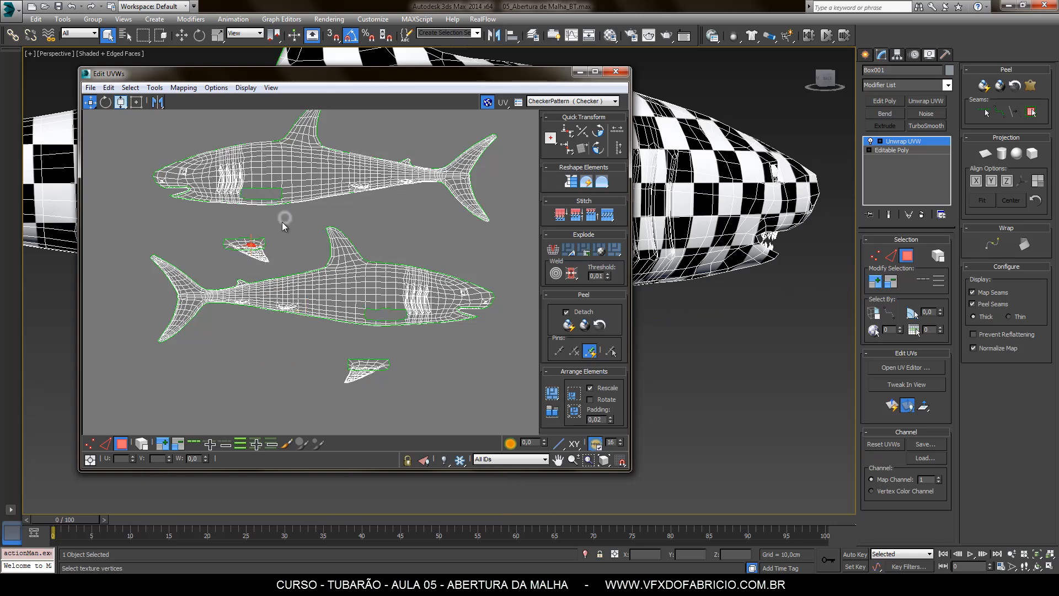
# Move the upper body's detached fin shell beside the other fin shell beneath both bodies, and clear the selection
pyautogui.click(248, 247)
pyautogui.moveTo(248, 247); pyautogui.dragTo(306, 371)
pyautogui.click(360, 413)
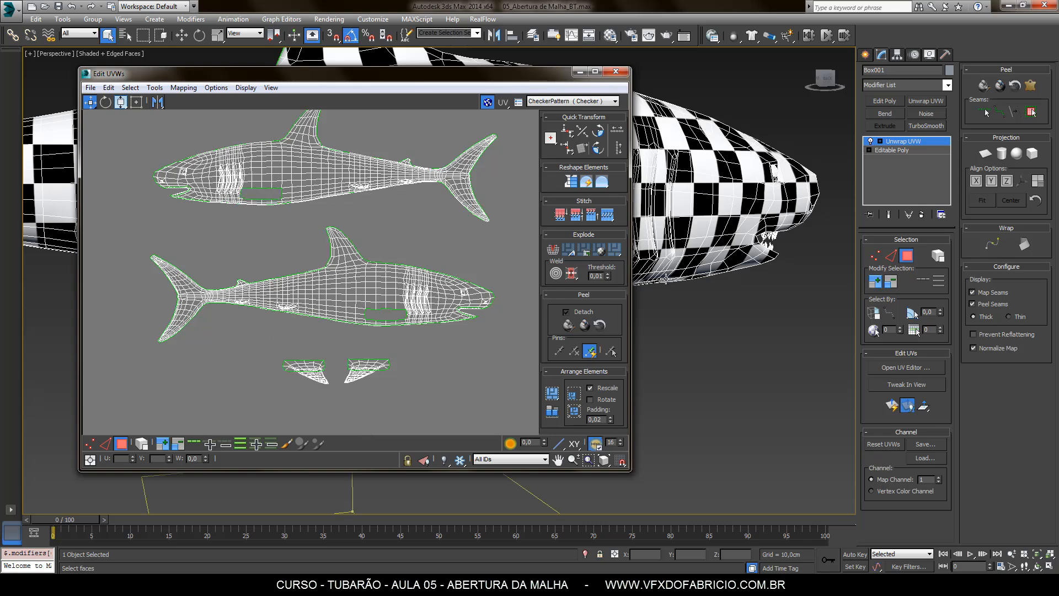
# Close the UV editor and select the tip polygons of both pelvic fins on the model
pyautogui.moveTo(722, 271); pyautogui.dragTo(838, 295, button='middle')
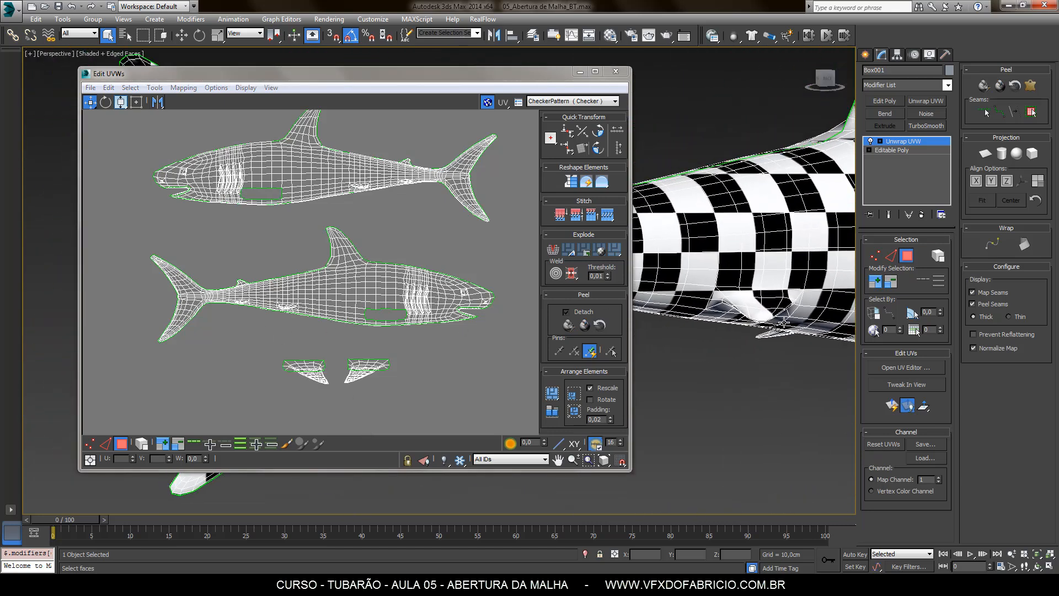
pyautogui.click(761, 319)
pyautogui.click(616, 72)
pyautogui.keyDown('alt'); pyautogui.moveTo(803, 386); pyautogui.dragTo(796, 323, button='middle'); pyautogui.keyUp('alt')
pyautogui.scroll(5, 804, 315)
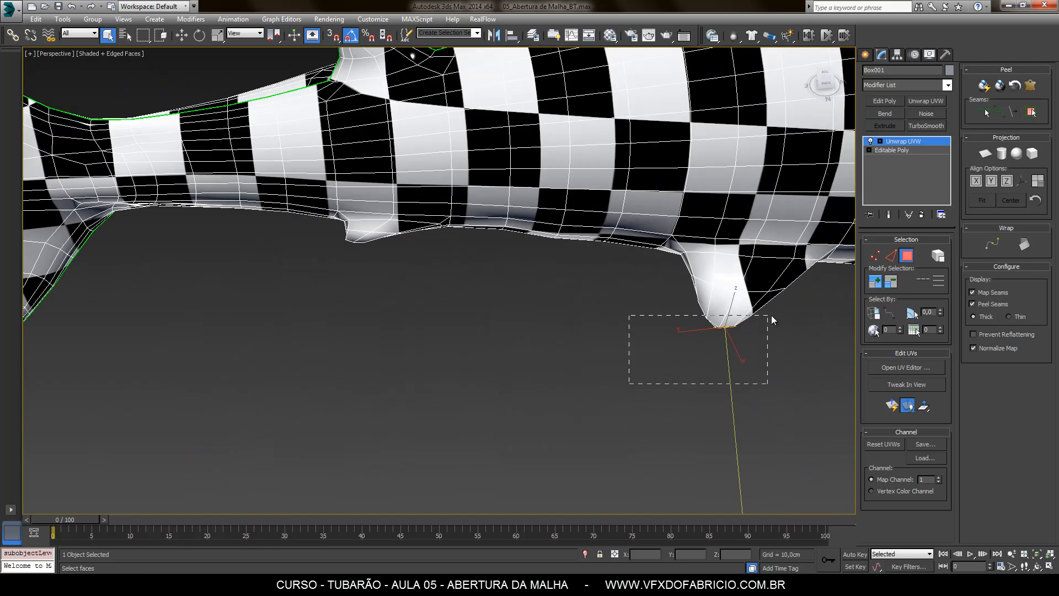
pyautogui.moveTo(774, 320); pyautogui.dragTo(771, 321)
pyautogui.keyDown('alt'); pyautogui.moveTo(730, 380); pyautogui.dragTo(794, 203, button='middle'); pyautogui.keyUp('alt')
pyautogui.moveTo(793, 203); pyautogui.dragTo(736, 270)
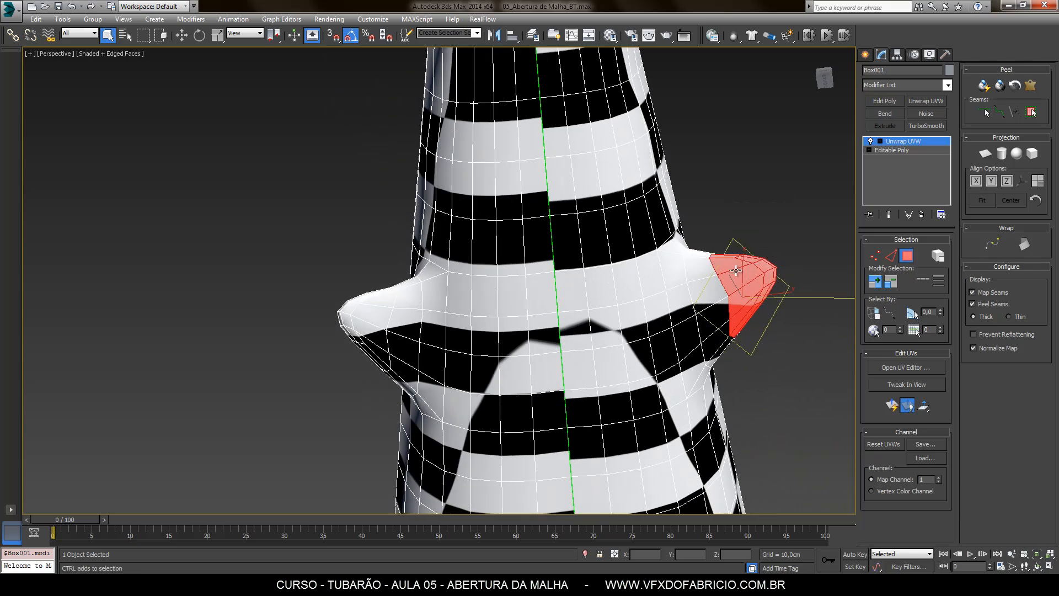
pyautogui.keyDown('ctrl'); pyautogui.moveTo(374, 368); pyautogui.dragTo(374, 368); pyautogui.keyUp('ctrl')
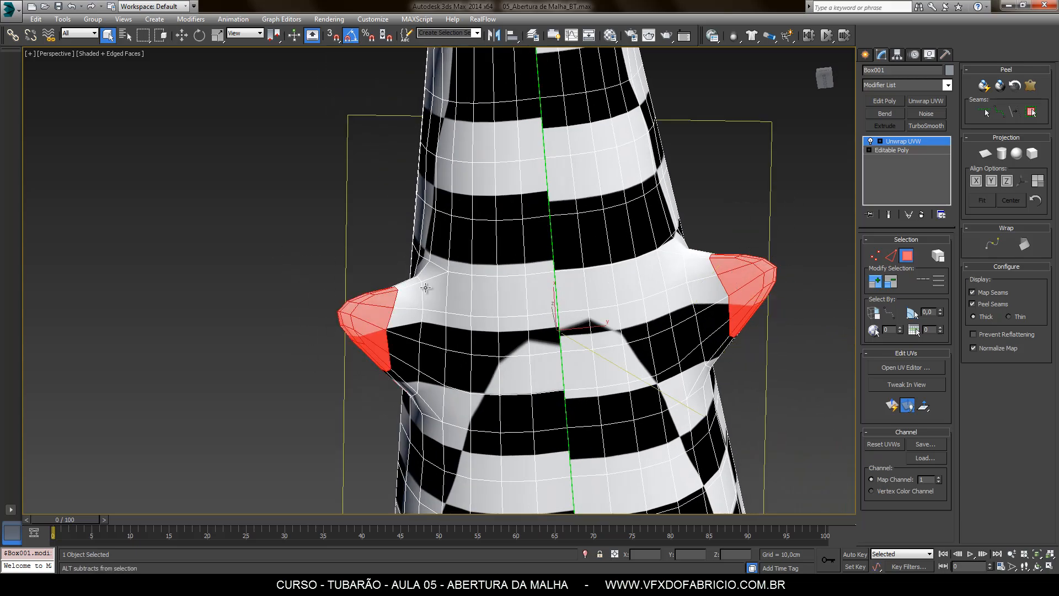
# Add the tip polygons of both small rear fins near the tail to the pelvic fin tip selection
pyautogui.keyDown('alt'); pyautogui.moveTo(374, 368); pyautogui.dragTo(423, 419, button='middle'); pyautogui.keyUp('alt')
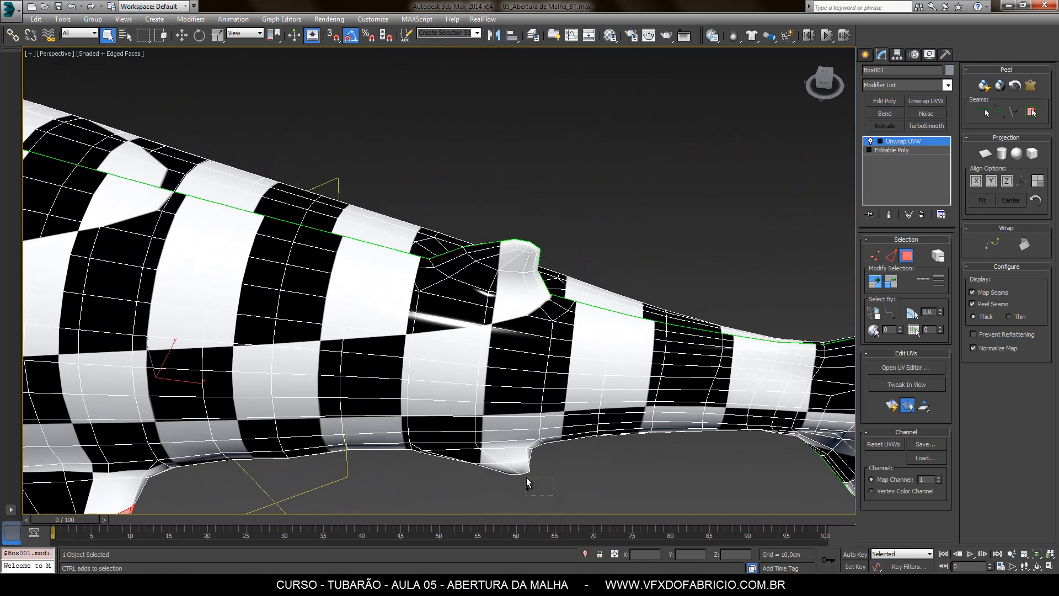
pyautogui.keyDown('alt'); pyautogui.moveTo(516, 470); pyautogui.dragTo(559, 331, button='middle'); pyautogui.keyUp('alt')
pyautogui.keyDown('ctrl'); pyautogui.click(515, 279); pyautogui.keyUp('ctrl')
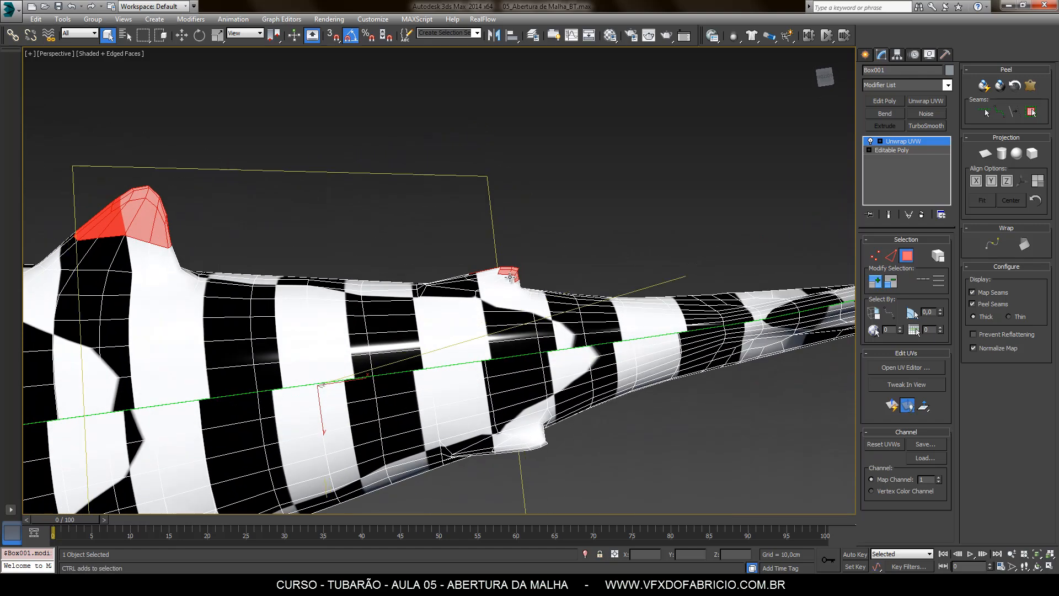
pyautogui.keyDown('ctrl'); pyautogui.click(508, 278); pyautogui.keyUp('ctrl')
pyautogui.keyDown('ctrl'); pyautogui.click(497, 278); pyautogui.keyUp('ctrl')
pyautogui.keyDown('ctrl'); pyautogui.click(492, 275); pyautogui.keyUp('ctrl')
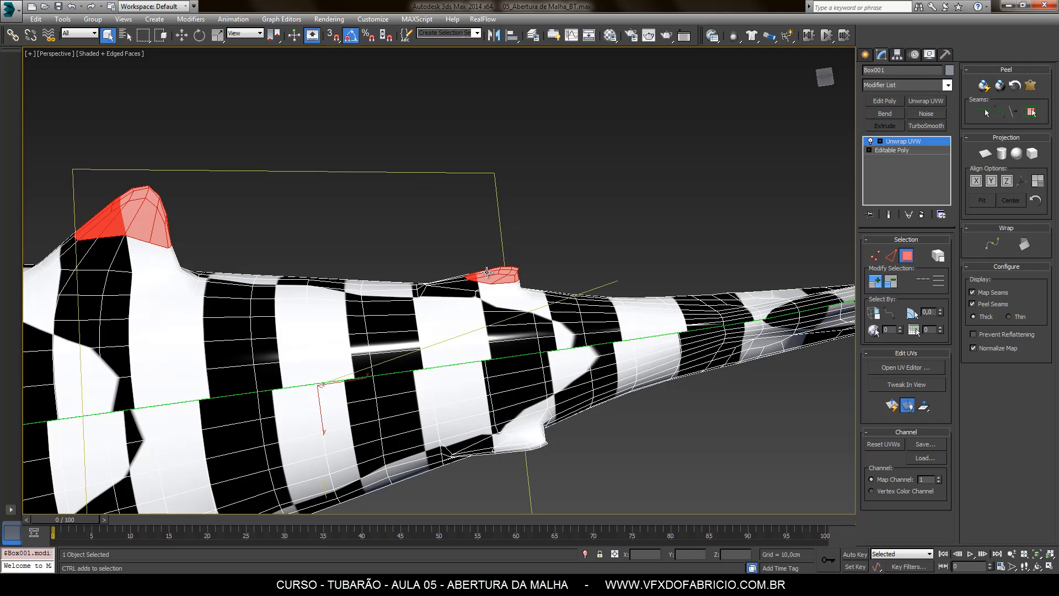
pyautogui.keyDown('alt'); pyautogui.moveTo(504, 383); pyautogui.dragTo(528, 437, button='middle'); pyautogui.keyUp('alt')
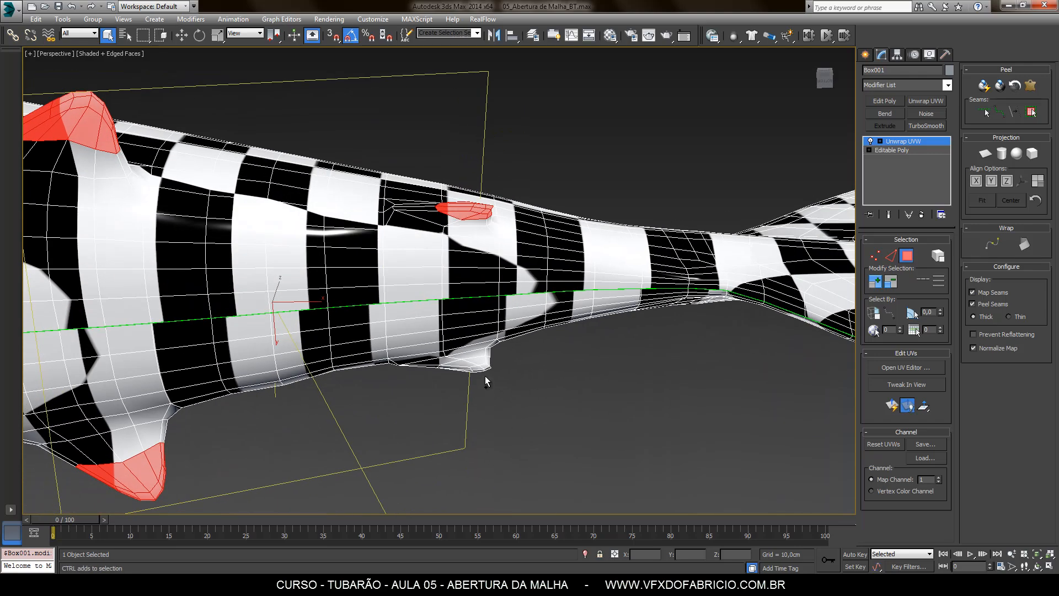
pyautogui.scroll(10, 486, 367)
pyautogui.keyDown('ctrl'); pyautogui.moveTo(588, 430); pyautogui.dragTo(386, 315); pyautogui.keyUp('ctrl')
pyautogui.keyDown('alt'); pyautogui.moveTo(413, 324); pyautogui.dragTo(621, 382, button='middle'); pyautogui.keyUp('alt')
pyautogui.scroll(-10, 607, 372)
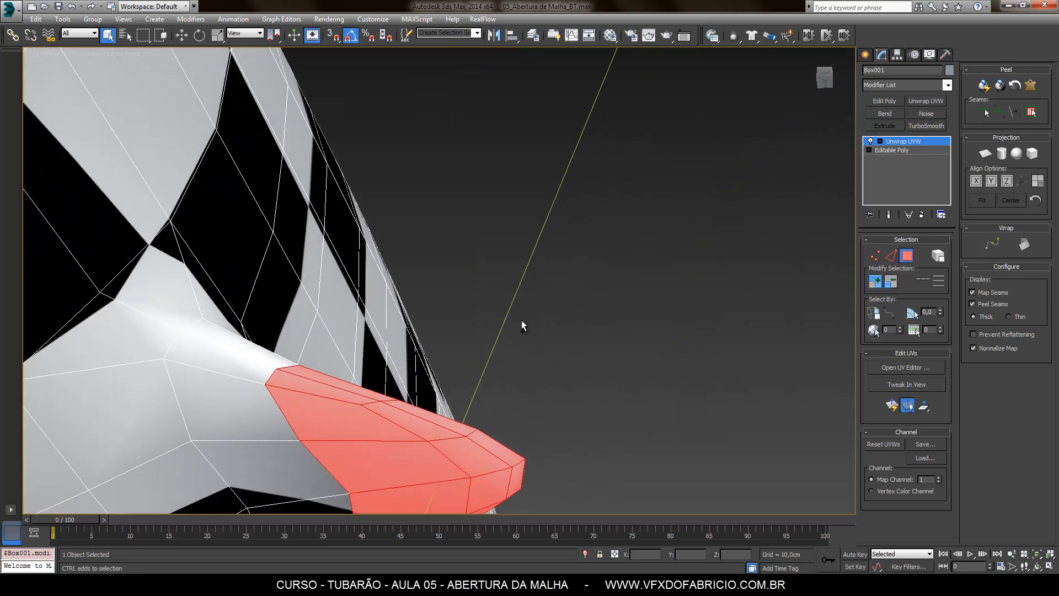
pyautogui.keyDown('alt'); pyautogui.moveTo(557, 250); pyautogui.dragTo(503, 341, button='middle'); pyautogui.keyUp('alt')
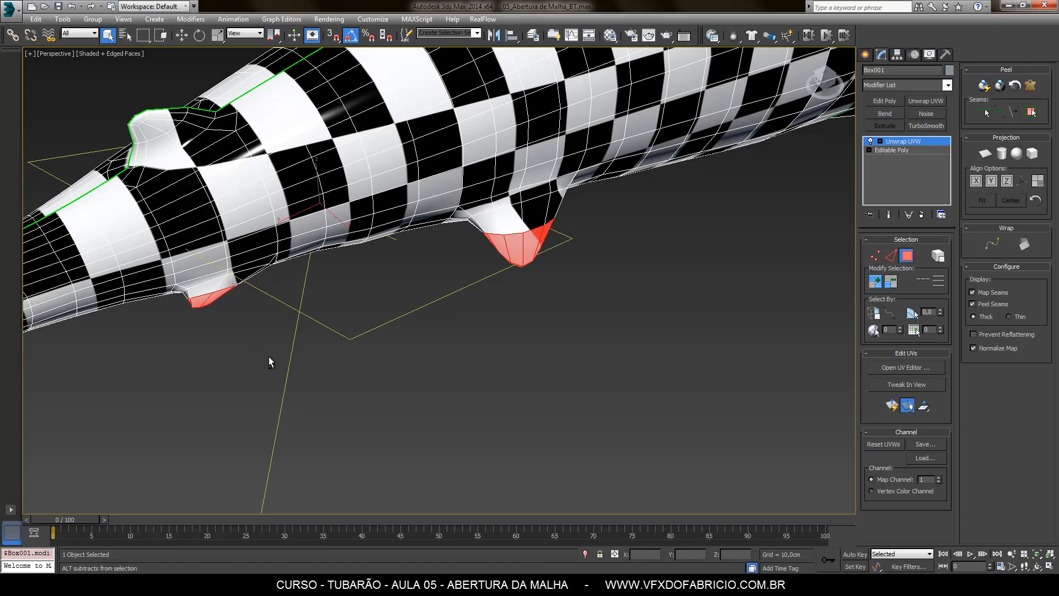
pyautogui.keyDown('alt'); pyautogui.moveTo(269, 357); pyautogui.dragTo(419, 357, button='middle'); pyautogui.keyUp('alt')
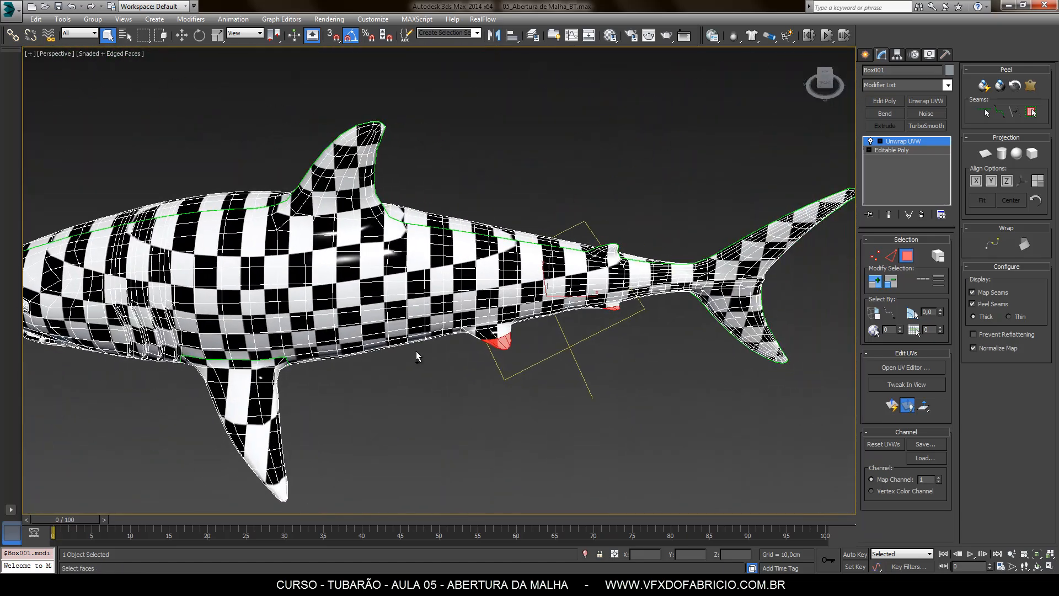
# Grow the polygon selection twice so it covers the pelvic and rear fins and the rings where they join the body
pyautogui.scroll(5, 501, 285)
pyautogui.keyDown('alt'); pyautogui.moveTo(623, 303); pyautogui.dragTo(640, 271, button='middle'); pyautogui.keyUp('alt')
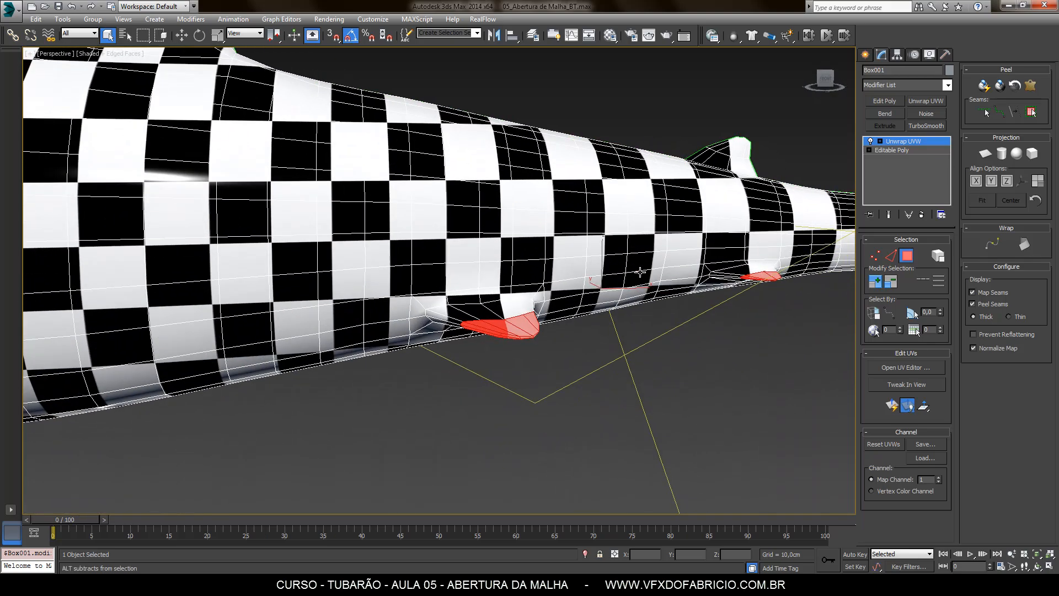
pyautogui.click(877, 285)
pyautogui.click(877, 286)
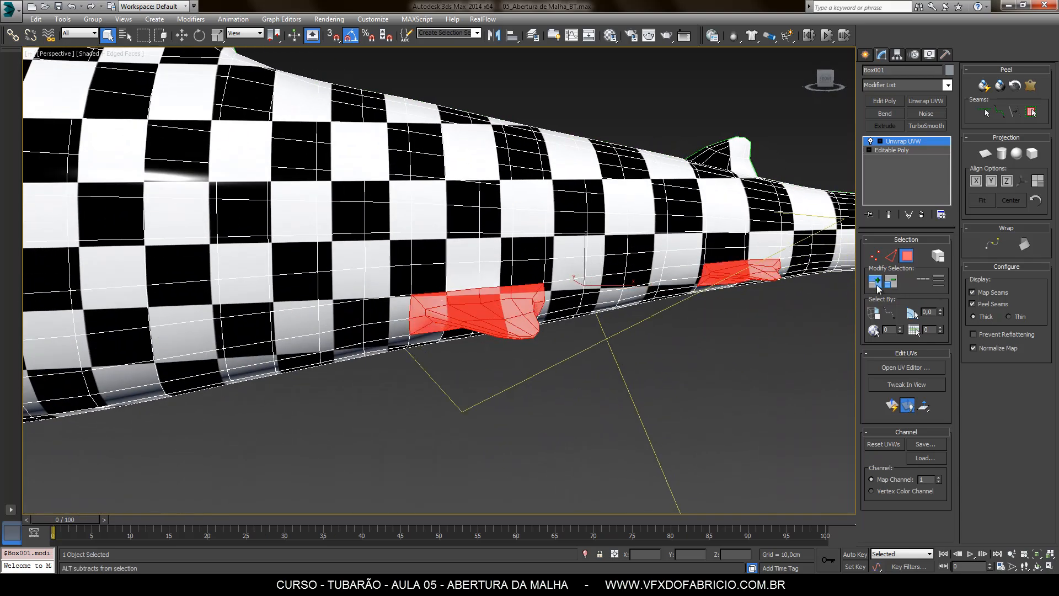
pyautogui.keyDown('alt'); pyautogui.moveTo(751, 357); pyautogui.dragTo(738, 282, button='middle'); pyautogui.keyUp('alt')
pyautogui.keyDown('alt'); pyautogui.moveTo(694, 267); pyautogui.dragTo(858, 352, button='middle'); pyautogui.keyUp('alt')
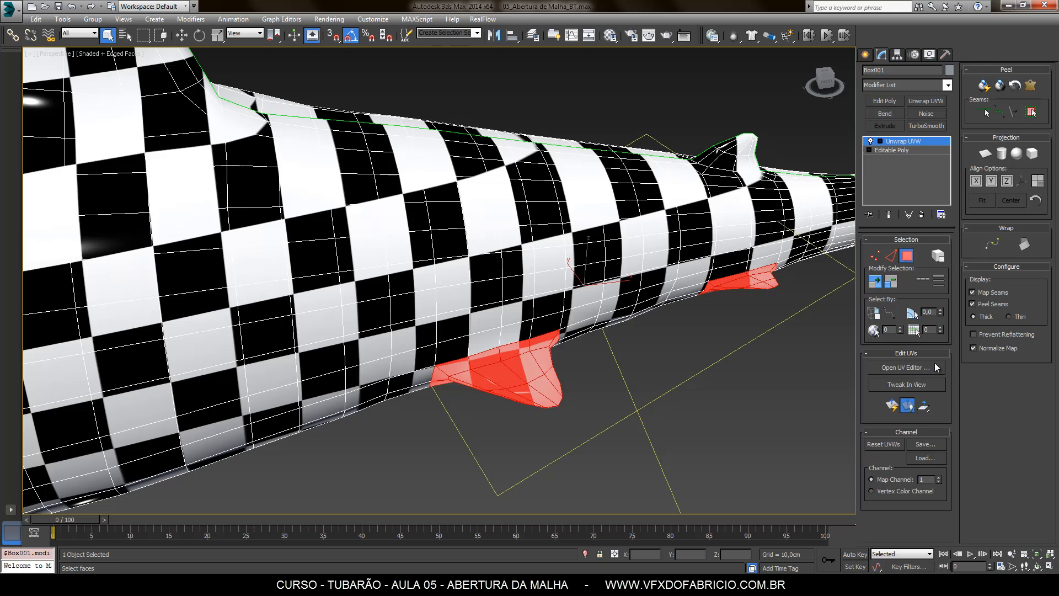
# Reopen the UV editor, move the selected small fin shells of each body half below the bodies, and clear the selection
pyautogui.click(881, 369)
pyautogui.moveTo(440, 370); pyautogui.dragTo(435, 345, button='middle')
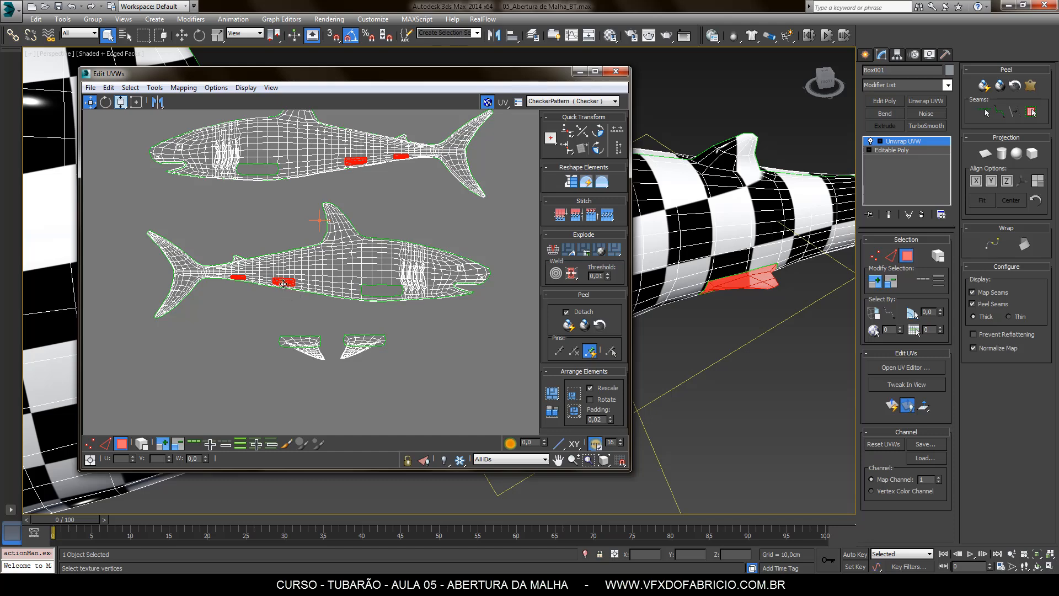
pyautogui.moveTo(268, 320); pyautogui.dragTo(313, 318)
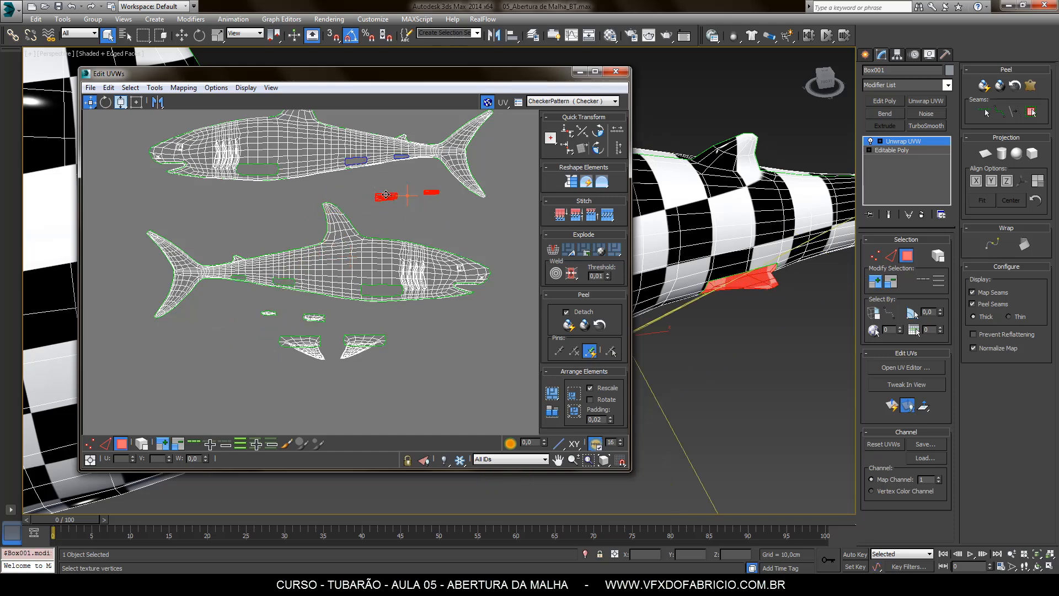
pyautogui.click(386, 196)
pyautogui.moveTo(387, 197); pyautogui.dragTo(245, 373)
pyautogui.click(262, 342)
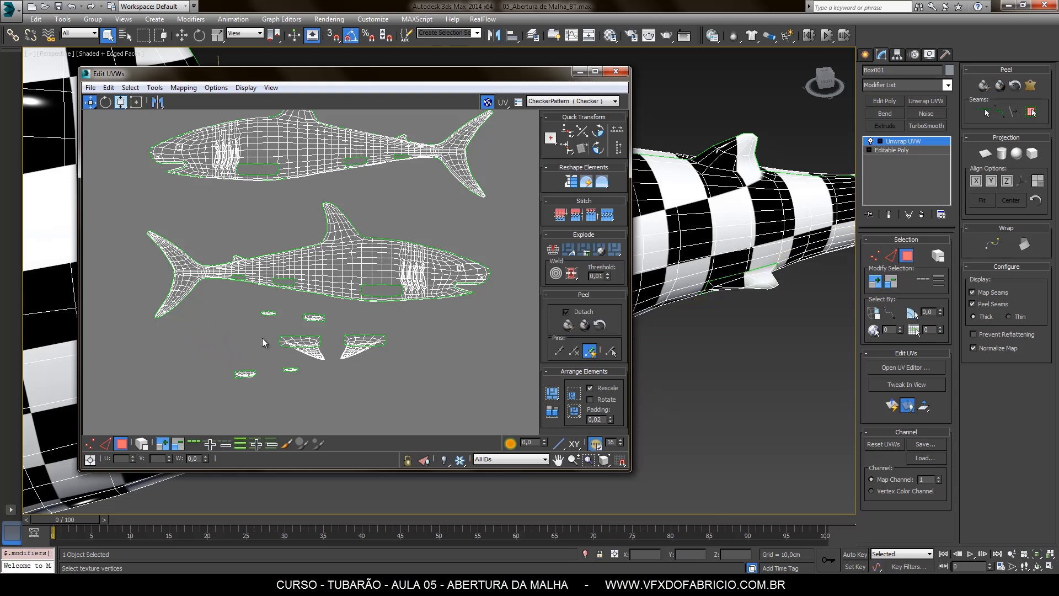
# Maximize the UV editor and, in edge mode, select the middle end edge on each of the two upper small fin shells
pyautogui.scroll(6, 277, 352)
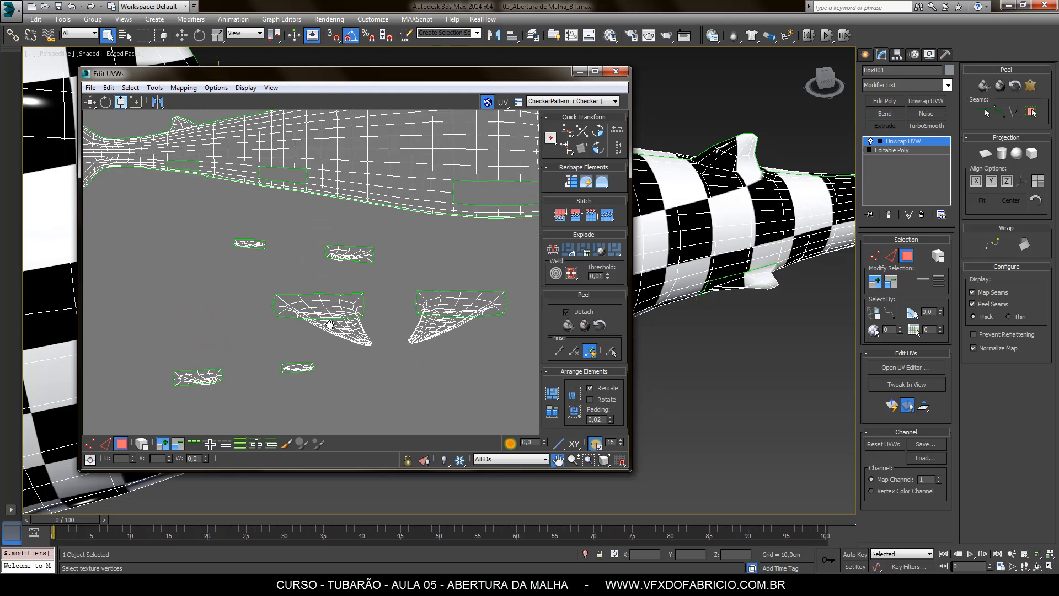
pyautogui.click(595, 71)
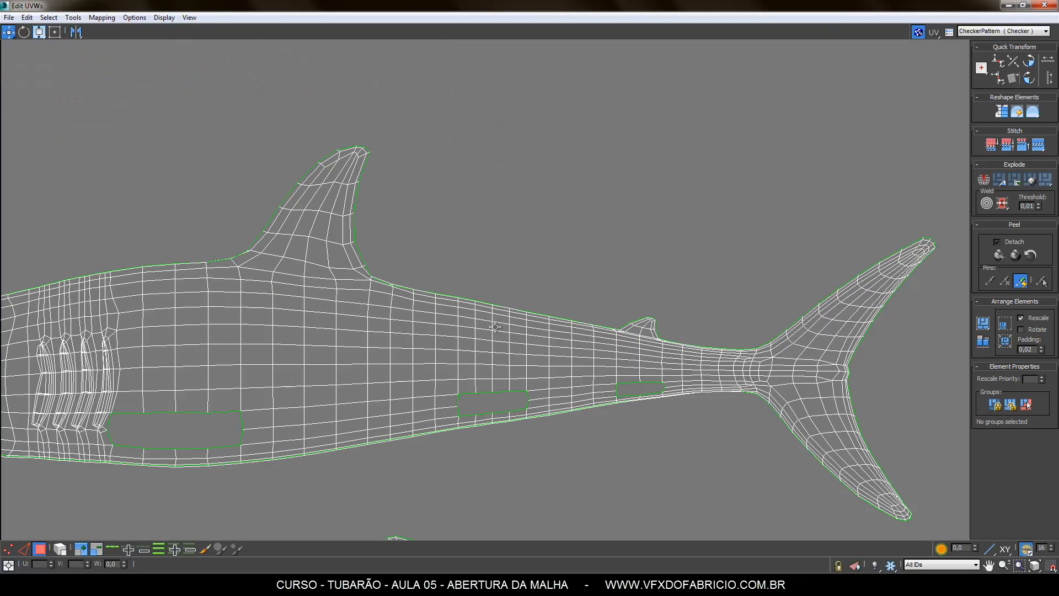
pyautogui.moveTo(568, 295); pyautogui.dragTo(674, 78, button='middle')
pyautogui.moveTo(332, 399); pyautogui.dragTo(431, 130, button='middle')
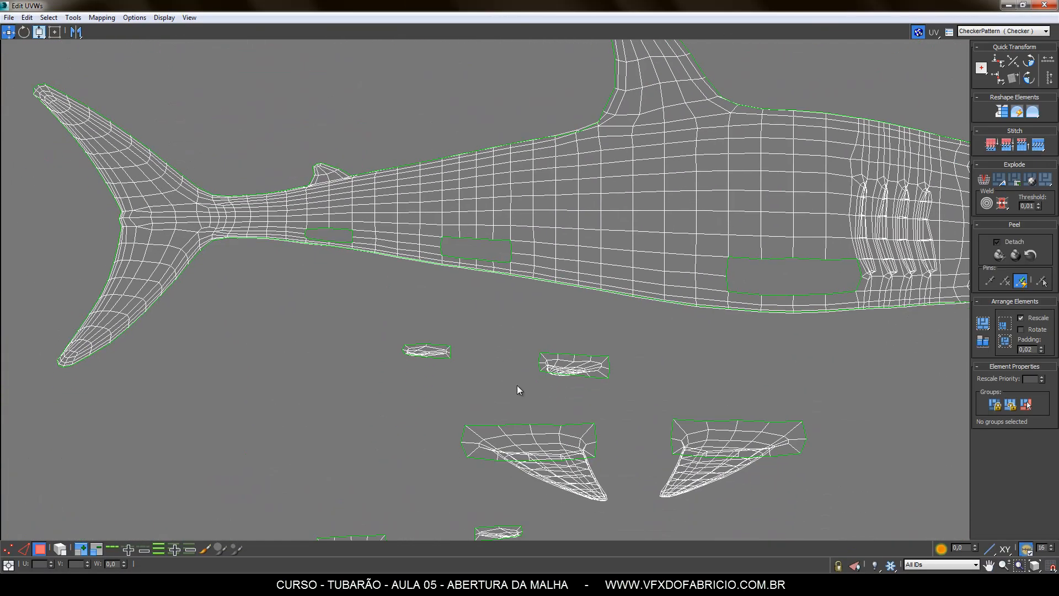
pyautogui.moveTo(517, 385); pyautogui.dragTo(418, 234, button='middle')
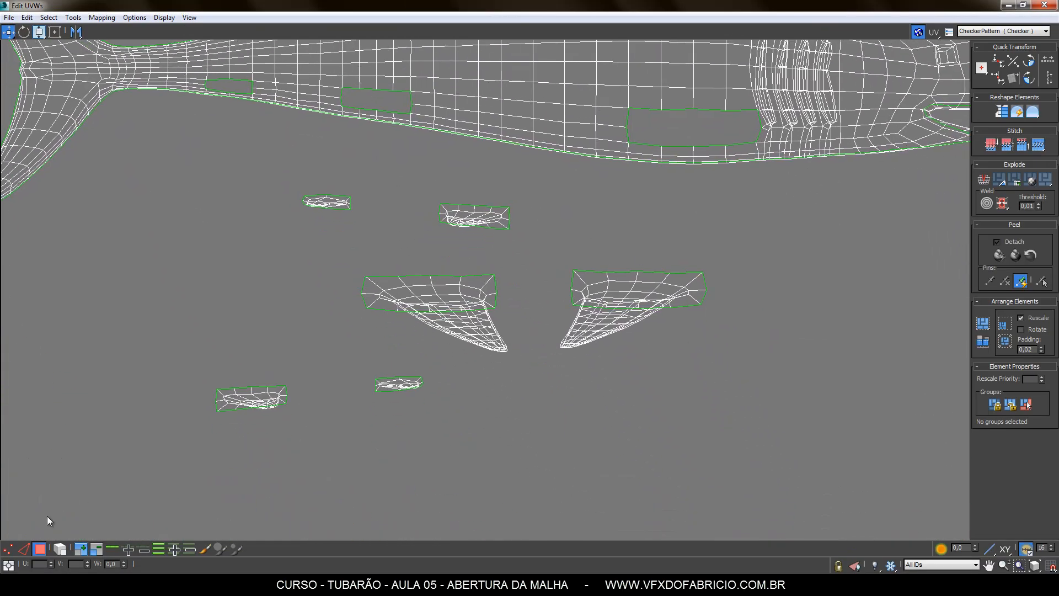
pyautogui.click(24, 549)
pyautogui.scroll(4, 342, 237)
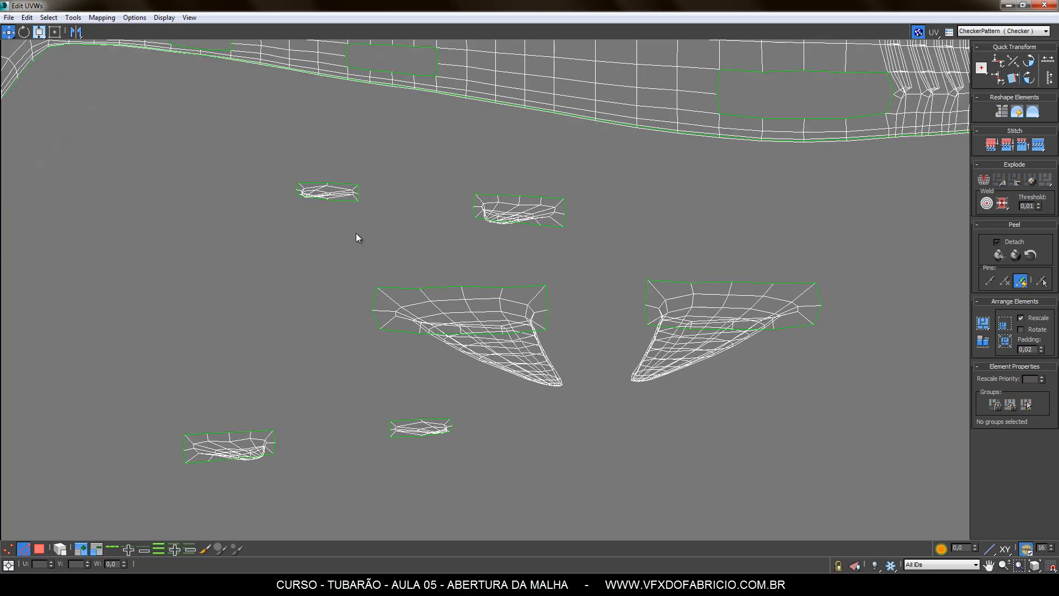
pyautogui.scroll(4, 276, 172)
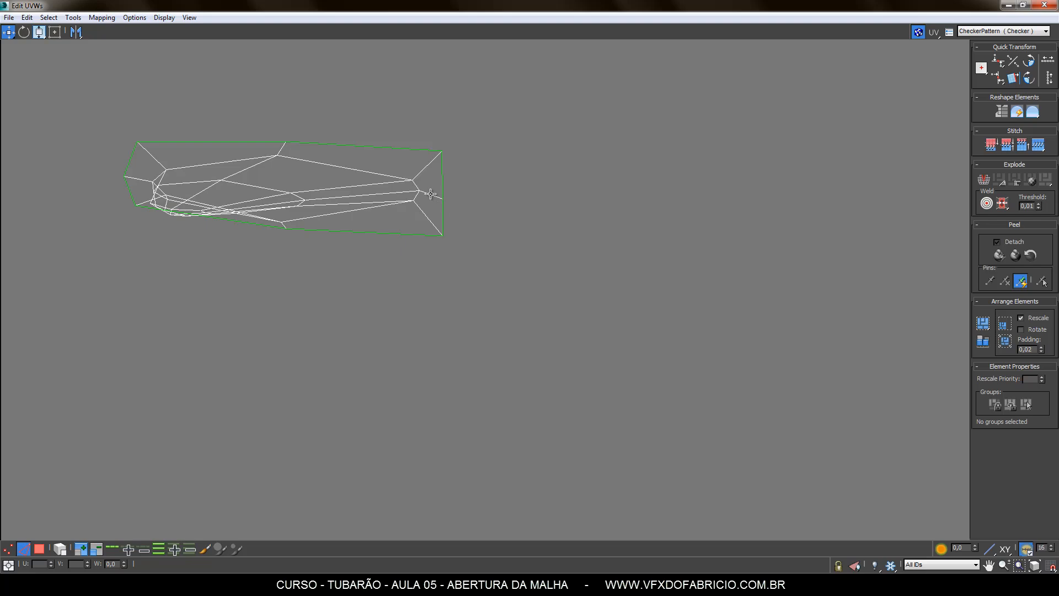
pyautogui.scroll(-4, 354, 209)
pyautogui.scroll(4, 716, 247)
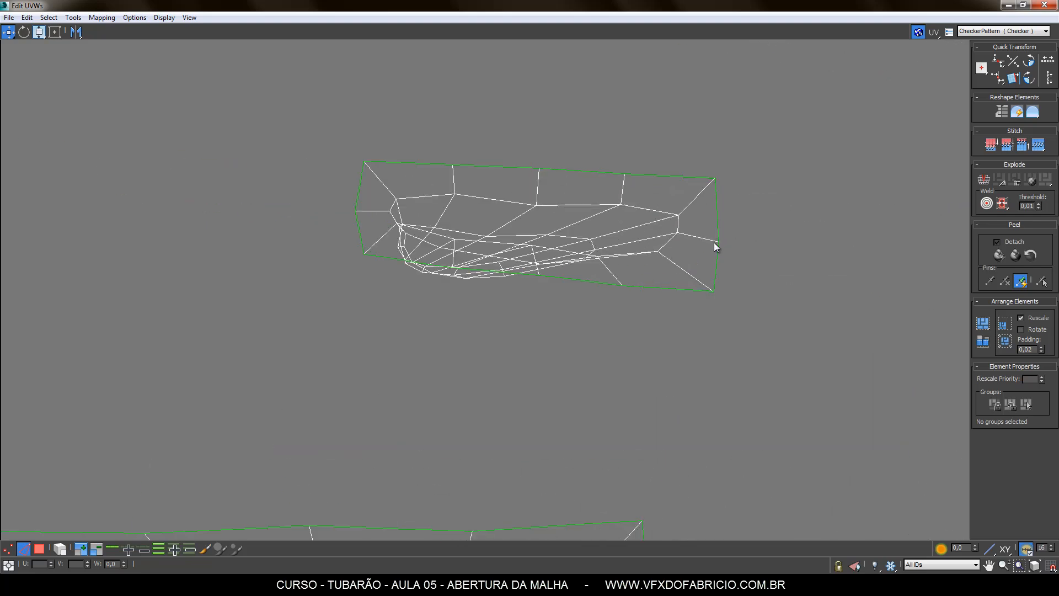
pyautogui.scroll(-5, 383, 255)
pyautogui.scroll(2, 743, 362)
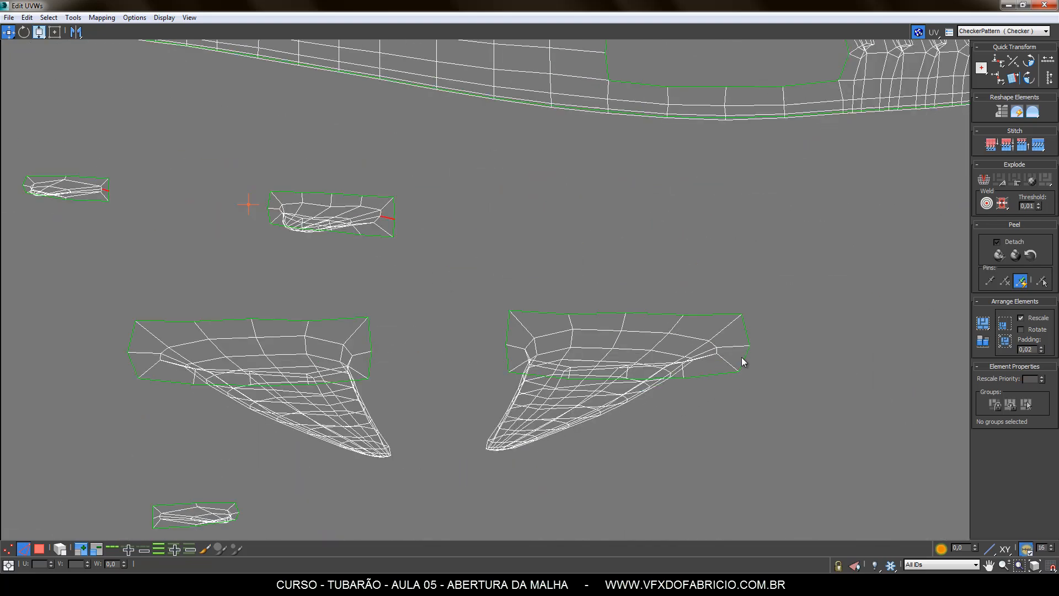
# Add the middle outer edge of both pectoral fin shells and of the two lower small fin shells to the edge selection
pyautogui.keyDown('ctrl'); pyautogui.click(732, 347); pyautogui.keyUp('ctrl')
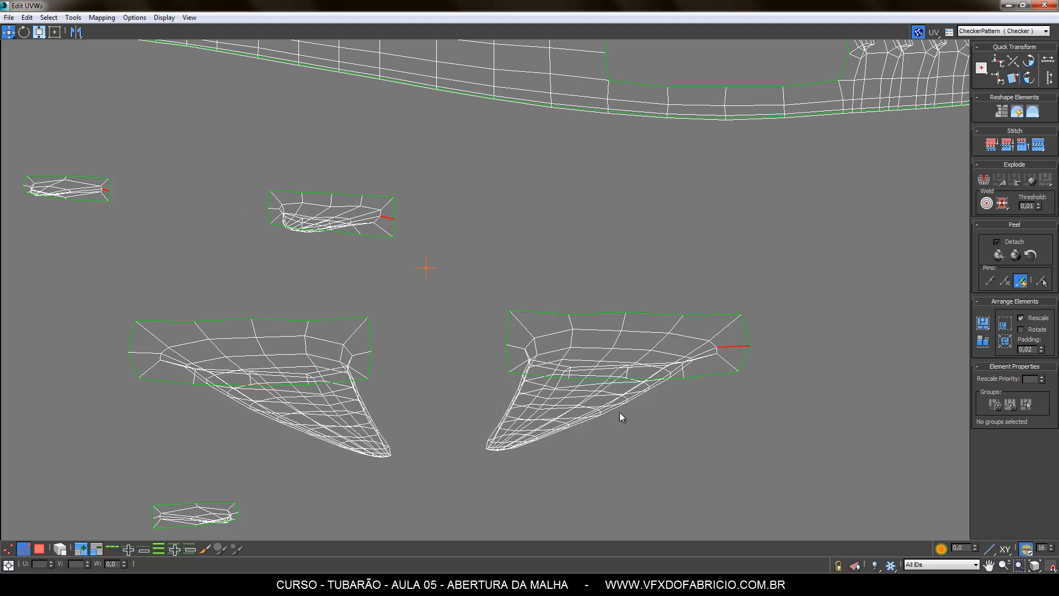
pyautogui.keyDown('ctrl'); pyautogui.click(146, 355); pyautogui.keyUp('ctrl')
pyautogui.moveTo(203, 464); pyautogui.dragTo(106, 450, button='middle')
pyautogui.keyDown('ctrl'); pyautogui.click(138, 402); pyautogui.keyUp('ctrl')
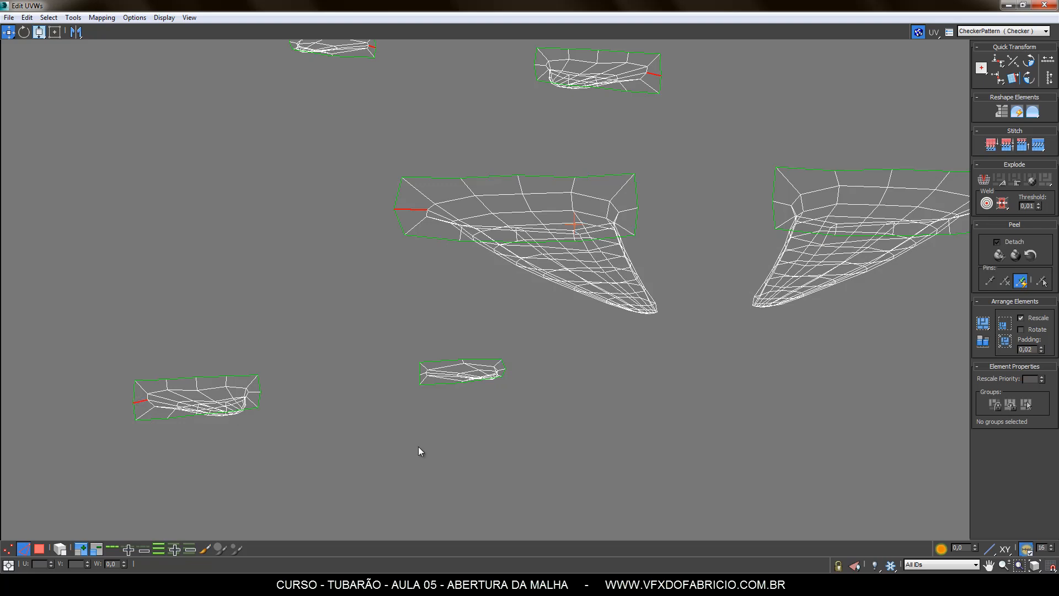
pyautogui.scroll(4, 463, 381)
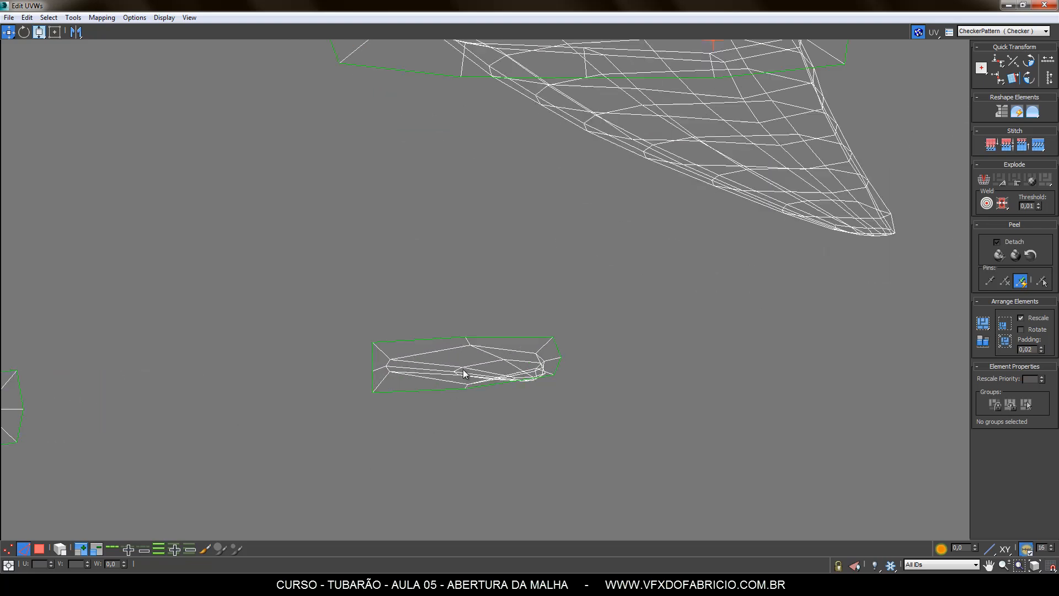
pyautogui.keyDown('ctrl'); pyautogui.click(376, 369); pyautogui.keyUp('ctrl')
pyautogui.scroll(-6, 334, 465)
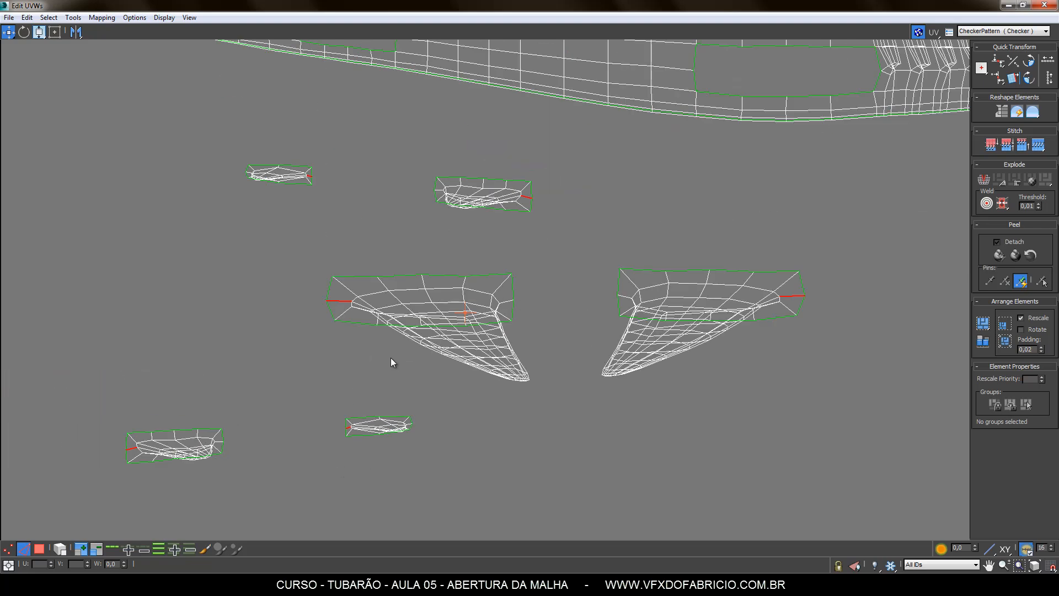
# Extend the selected edges to loops along the rims of all six fin shells and split the UVs there
pyautogui.click(127, 549)
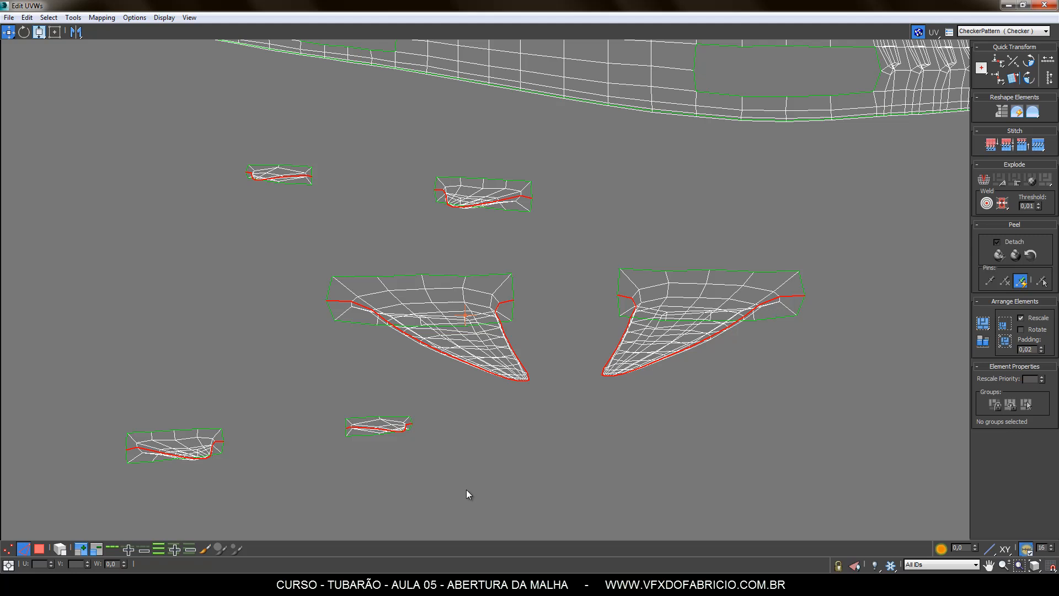
pyautogui.click(468, 490)
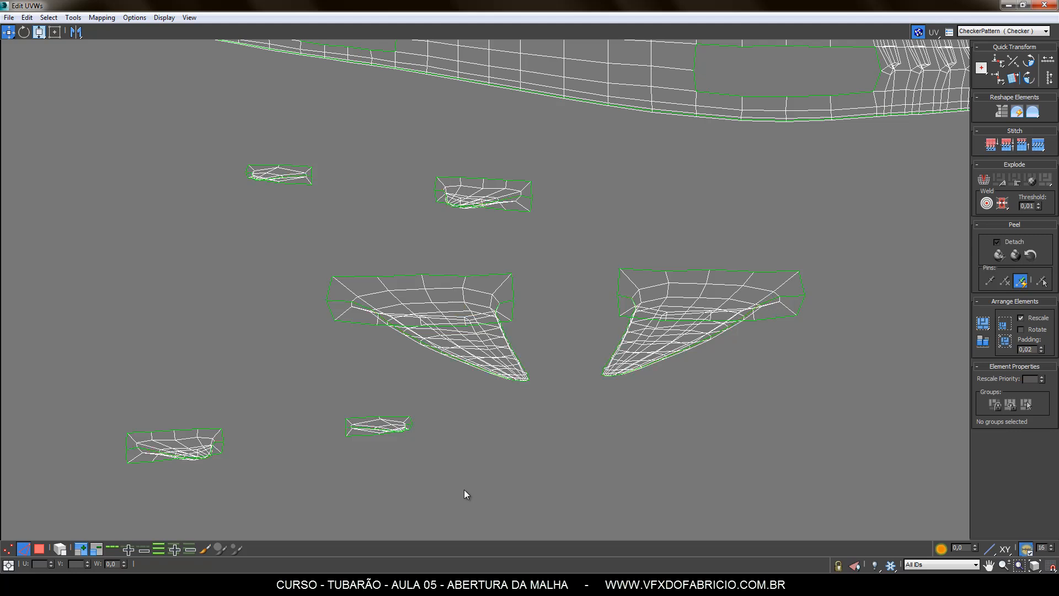
# Select all six fin shells as whole elements in polygon mode and peel them flat
pyautogui.click(38, 548)
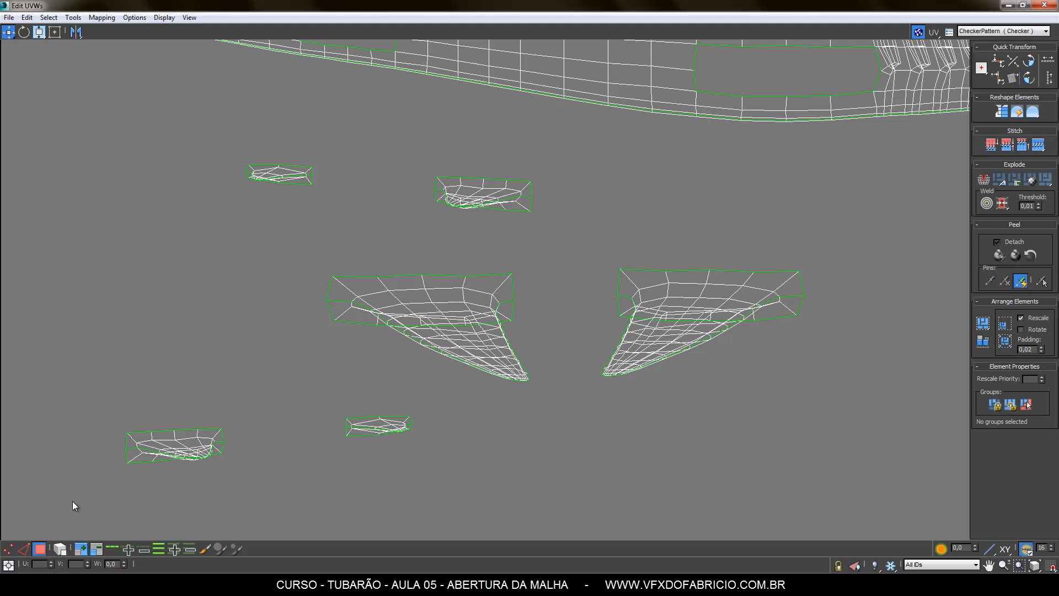
pyautogui.click(61, 550)
pyautogui.moveTo(160, 148); pyautogui.dragTo(559, 330)
pyautogui.keyDown('ctrl'); pyautogui.moveTo(587, 263); pyautogui.dragTo(656, 323); pyautogui.keyUp('ctrl')
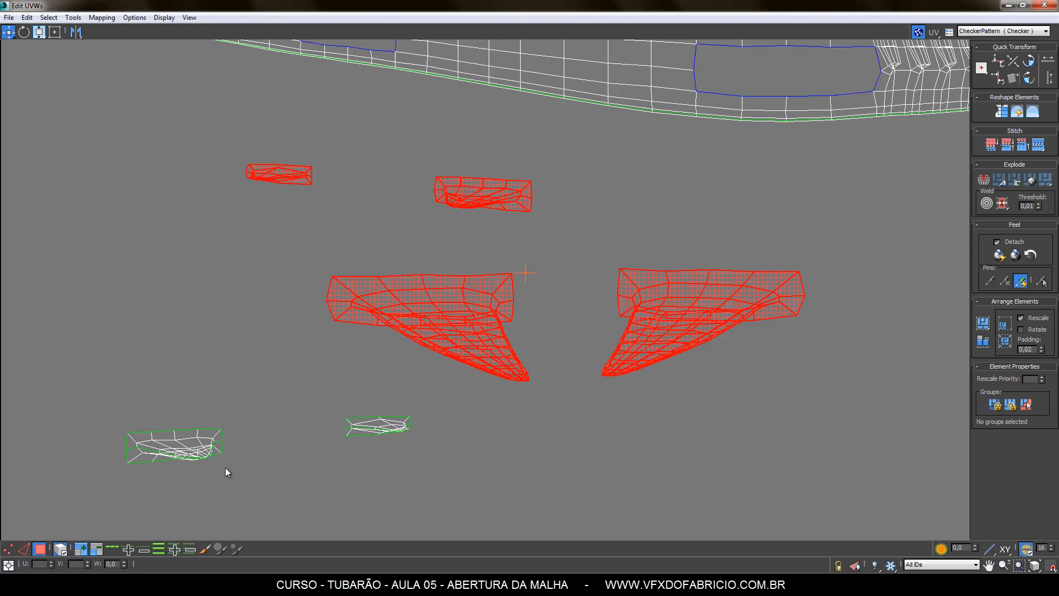
pyautogui.keyDown('ctrl'); pyautogui.moveTo(202, 410); pyautogui.dragTo(400, 481); pyautogui.keyUp('ctrl')
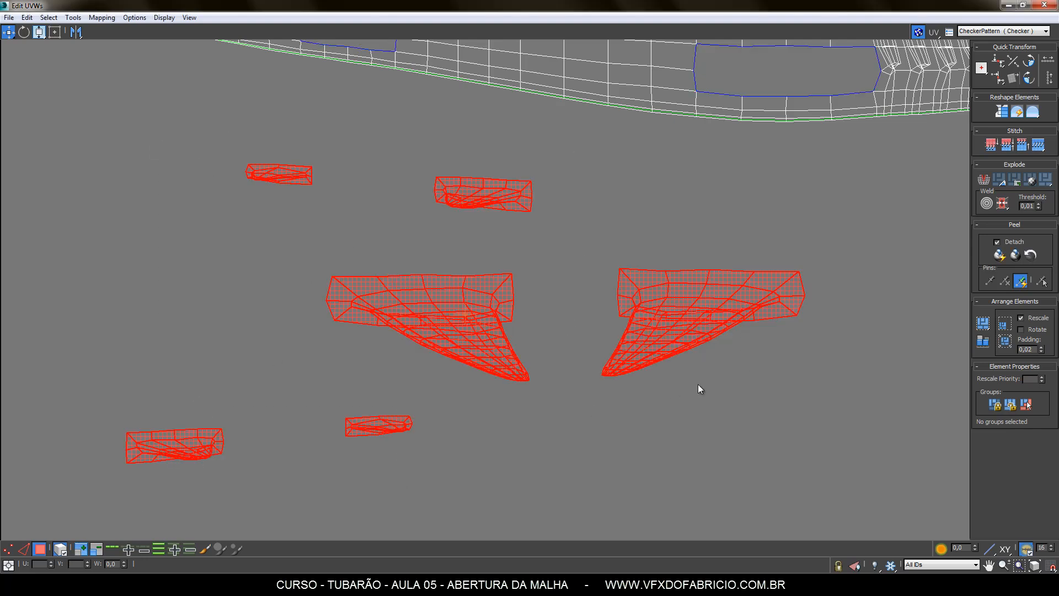
pyautogui.click(1000, 256)
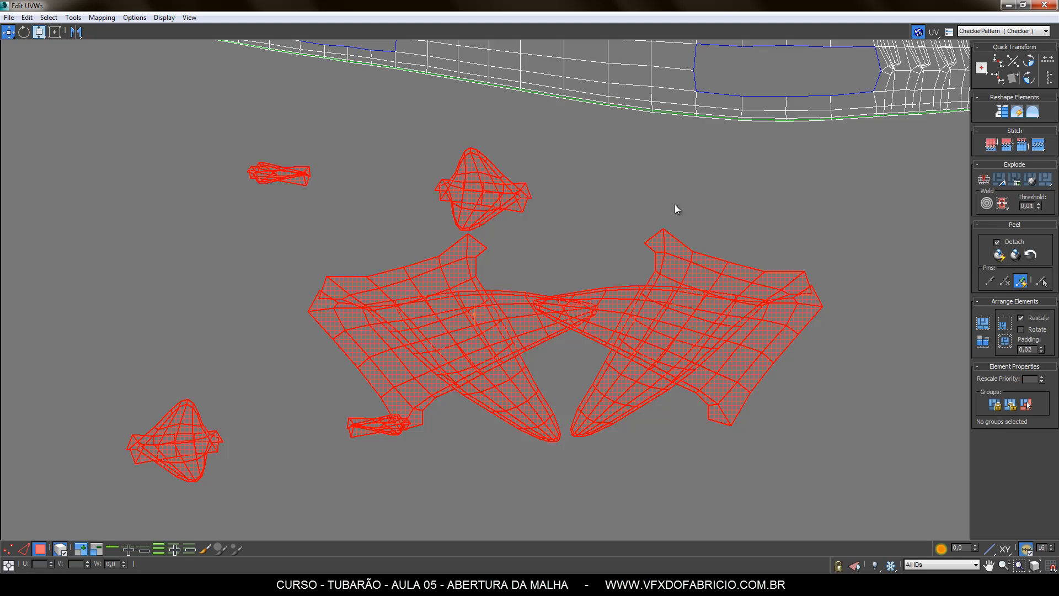
# Move the upper half of the lower pelvic fin shell and one half of the upper rear fin shell upward, off their counterparts
pyautogui.click(618, 474)
pyautogui.click(189, 433)
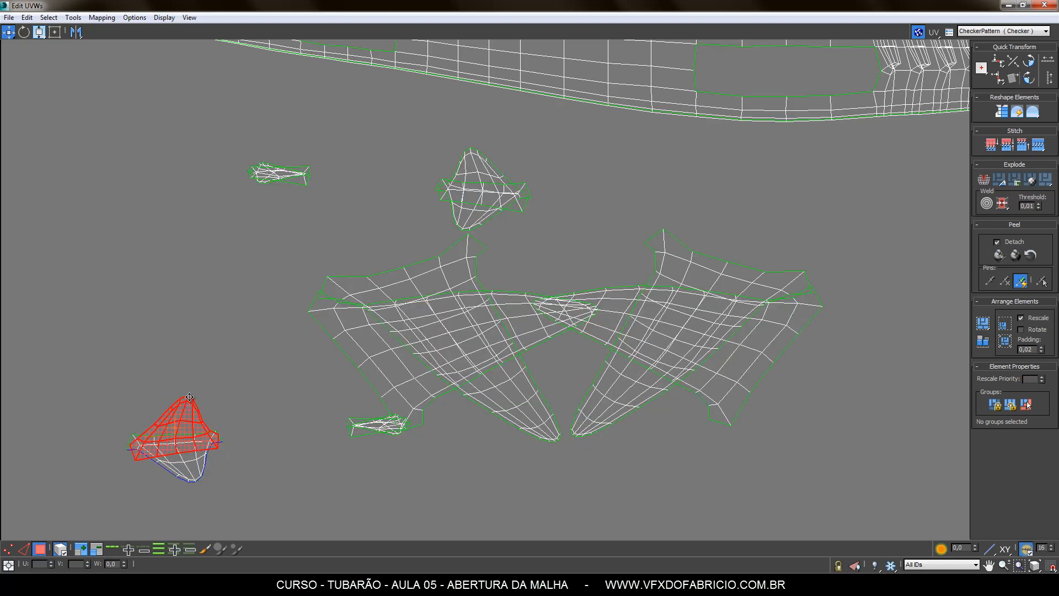
pyautogui.moveTo(189, 433); pyautogui.dragTo(190, 371)
pyautogui.moveTo(271, 177); pyautogui.dragTo(270, 139)
pyautogui.click(278, 174)
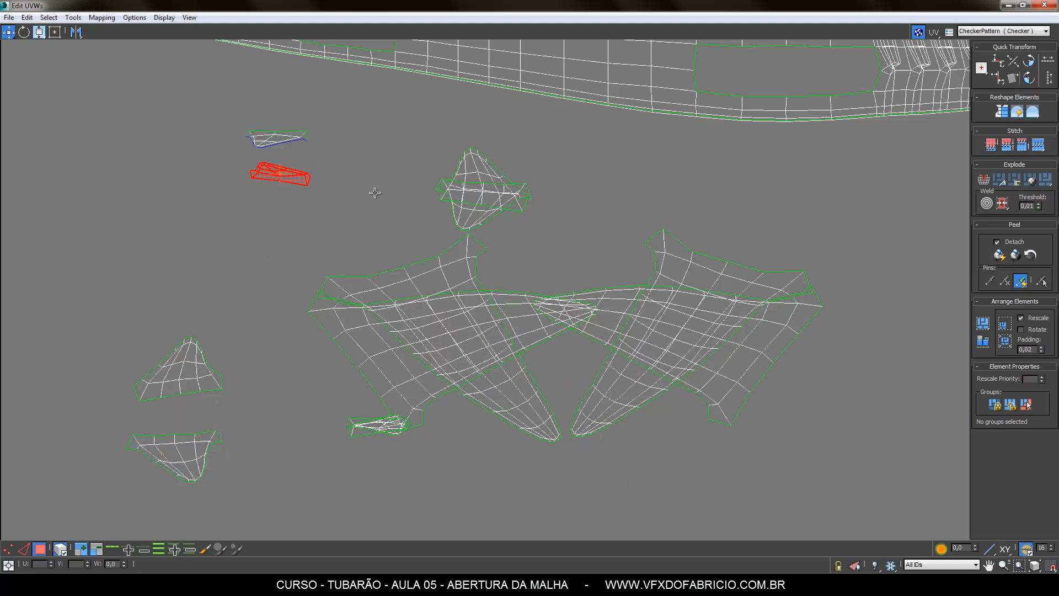
# Try moving one half of the upper pelvic fin shell off its counterpart, and undo that move
pyautogui.moveTo(480, 187); pyautogui.dragTo(463, 143)
pyautogui.click(626, 230)
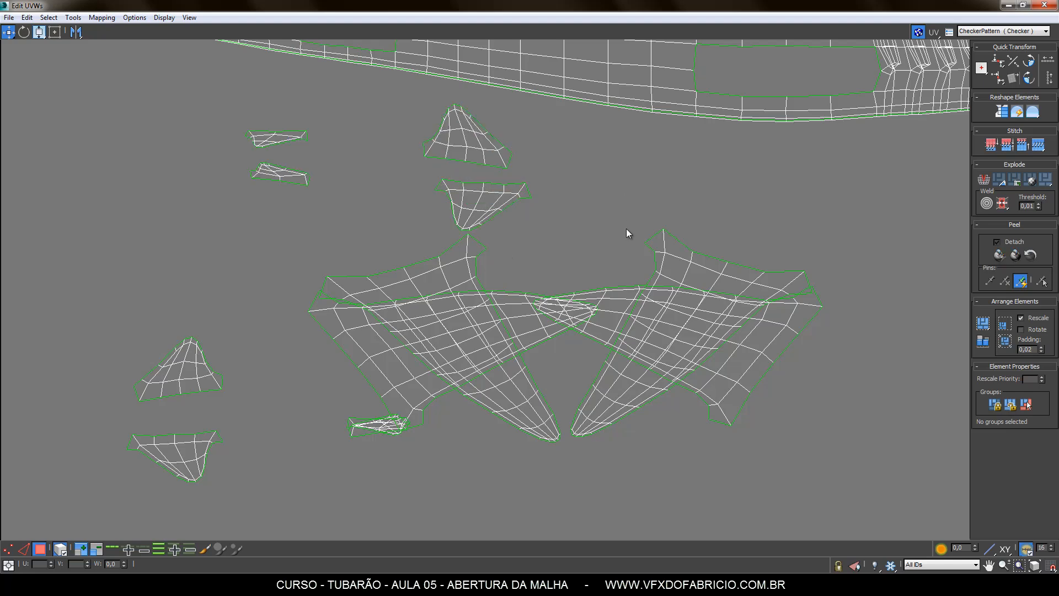
pyautogui.hotkey('ctrl', 'z')
pyautogui.hotkey('ctrl', 'z')
pyautogui.hotkey('ctrl', 'z')
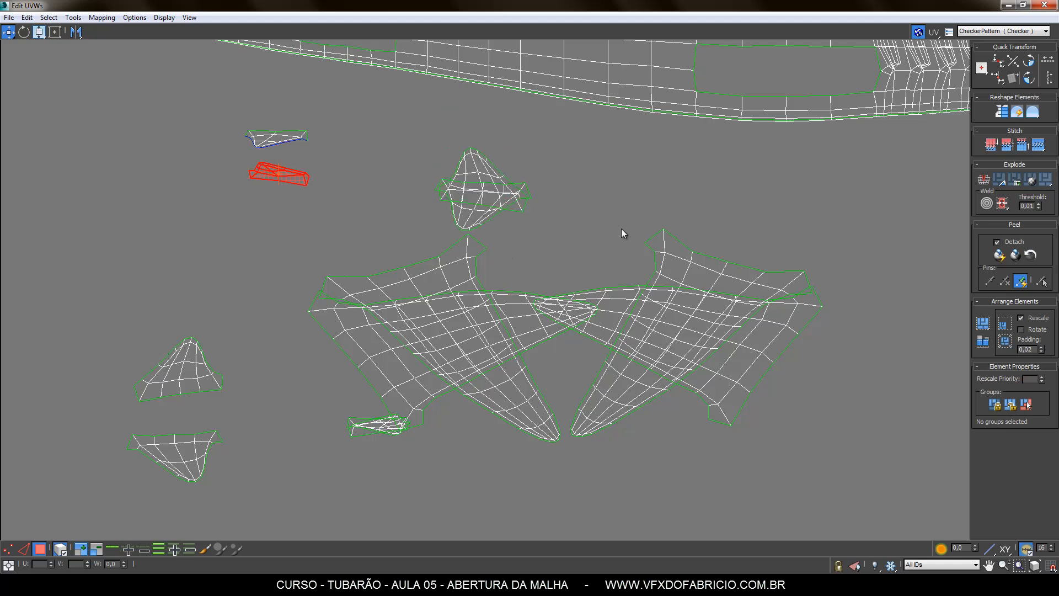
# Undo the moves of the fin halves and the peel of all six fin shells
pyautogui.hotkey('ctrl', 'z')
pyautogui.hotkey('ctrl', 'z')
pyautogui.hotkey('ctrl', 'z')
pyautogui.hotkey('ctrl', 'z')
pyautogui.hotkey('ctrl', 'z')
pyautogui.hotkey('ctrl', 'z')
pyautogui.hotkey('ctrl', 'z')
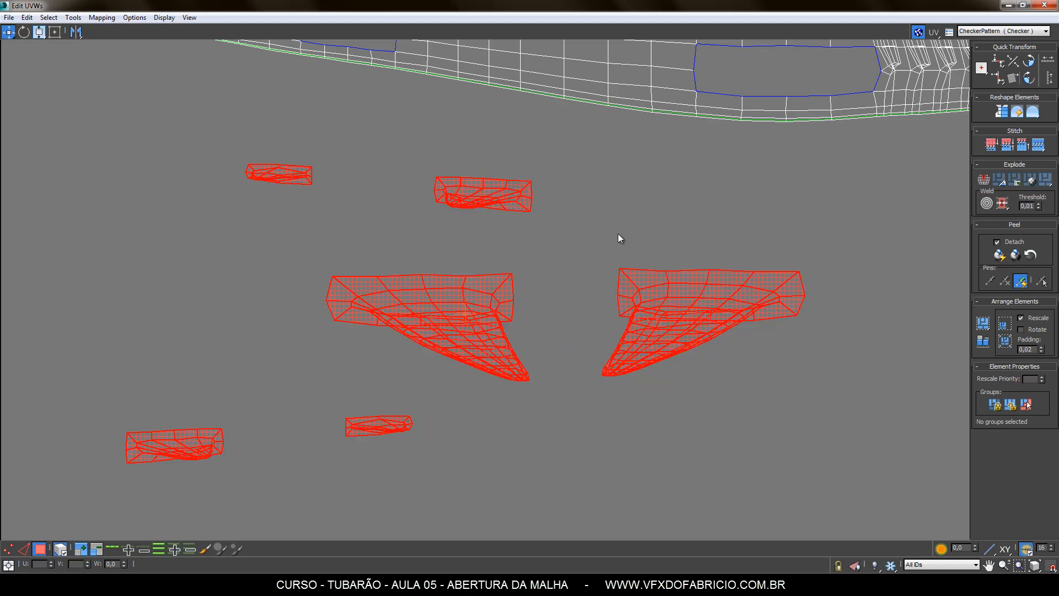
# Relax the six fin shells by polygon angles with an amount of 1.0 until they flatten out
pyautogui.click(73, 17)
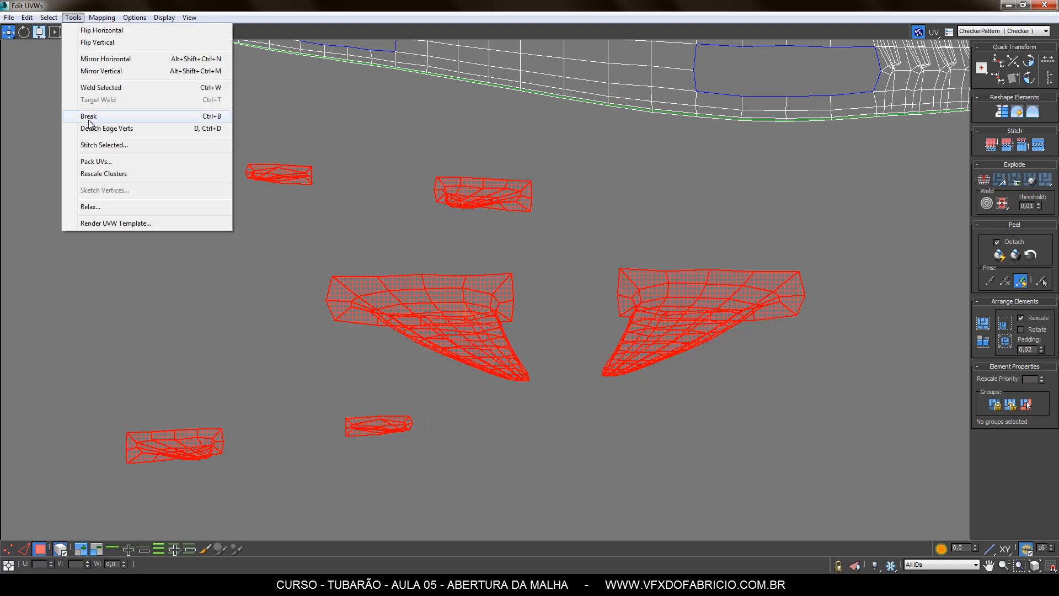
pyautogui.click(88, 207)
pyautogui.moveTo(93, 31); pyautogui.dragTo(128, 144)
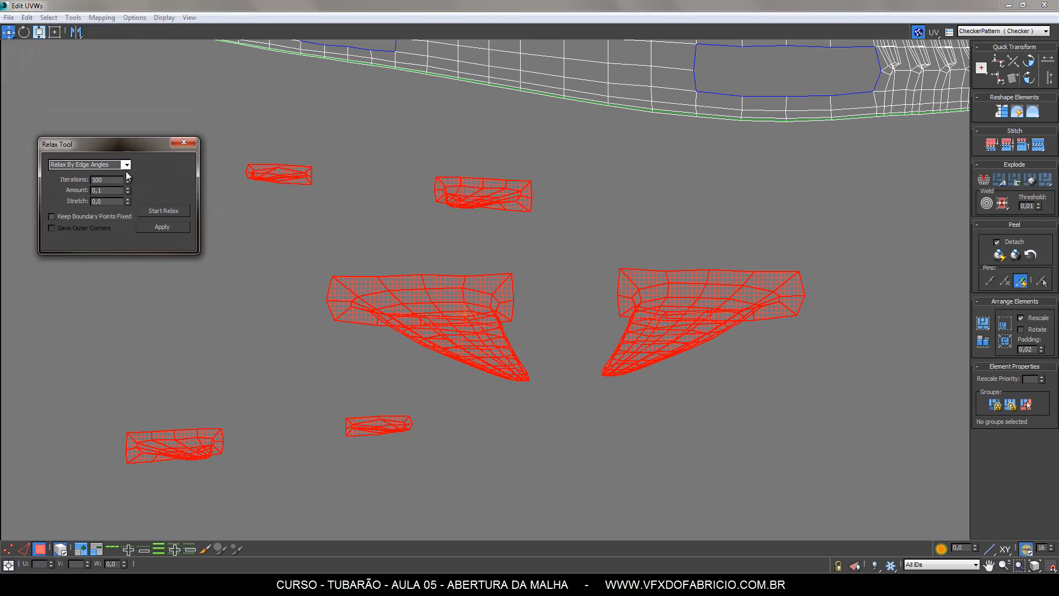
pyautogui.click(126, 164)
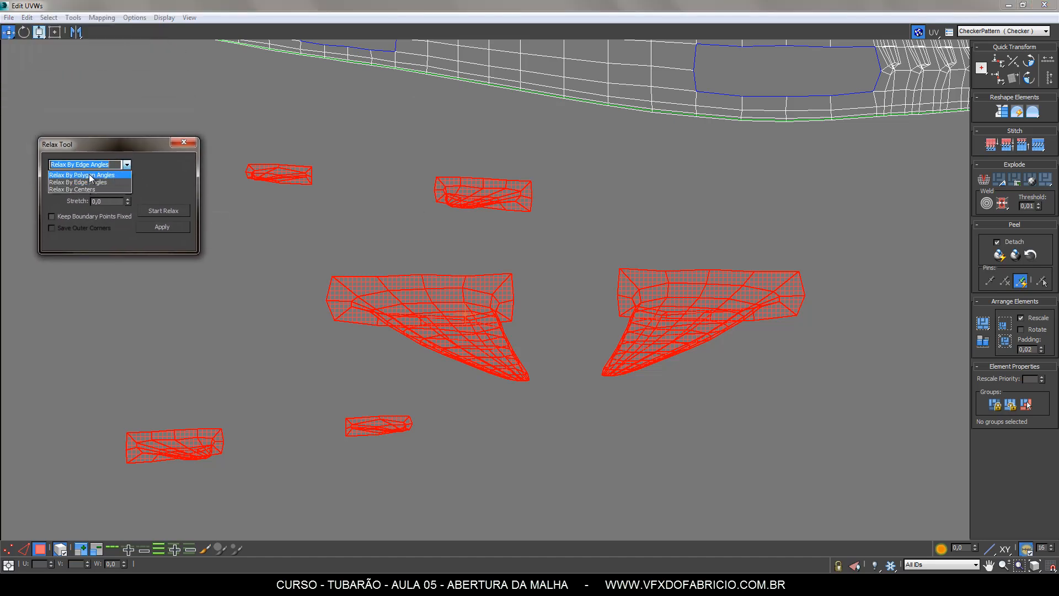
pyautogui.click(111, 175)
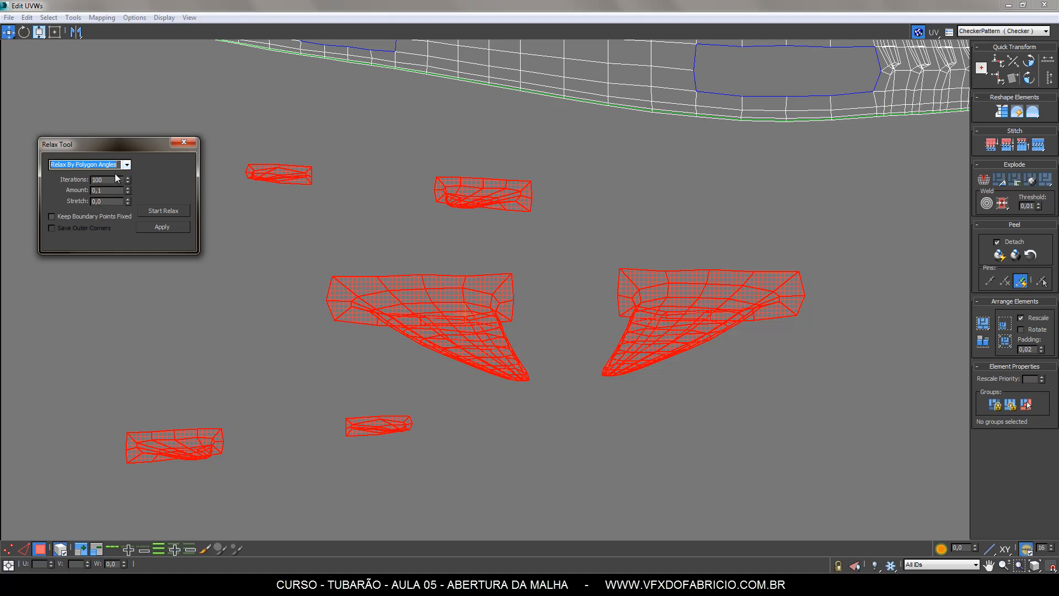
pyautogui.moveTo(107, 192); pyautogui.dragTo(73, 199)
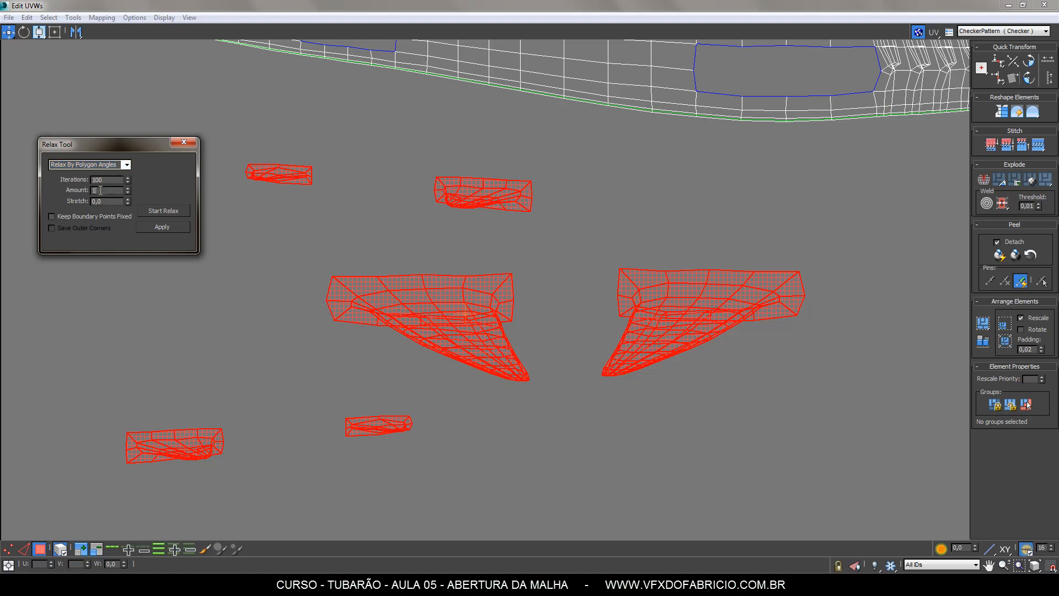
pyautogui.click(164, 211)
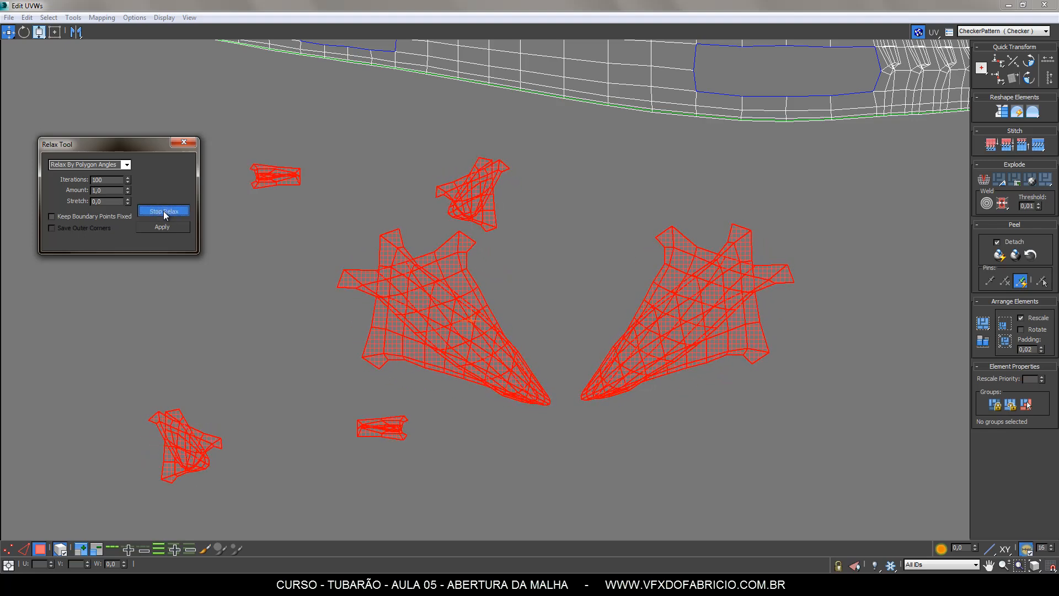
pyautogui.click(165, 212)
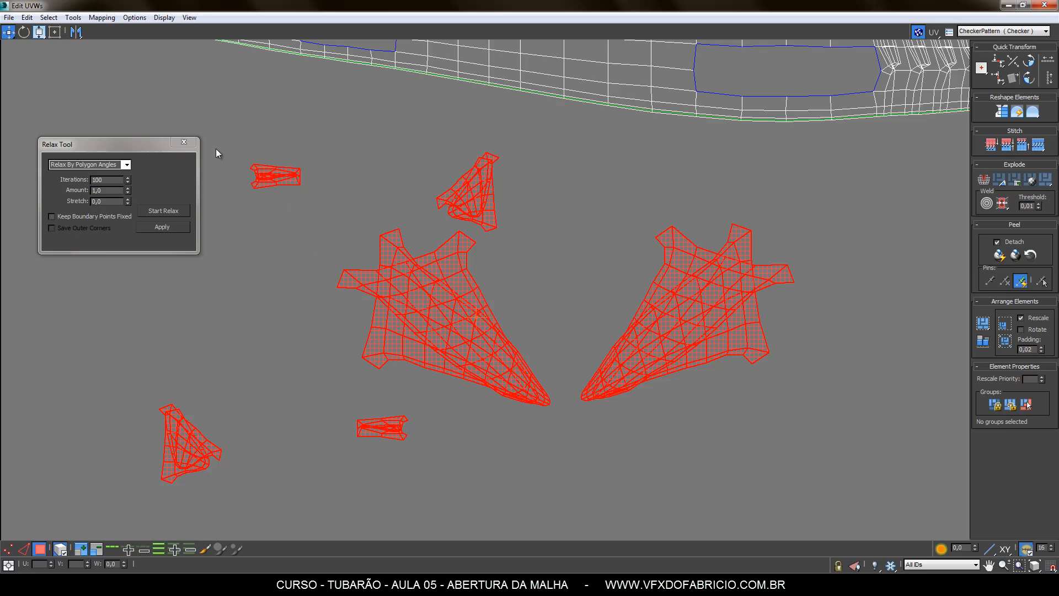
pyautogui.click(184, 141)
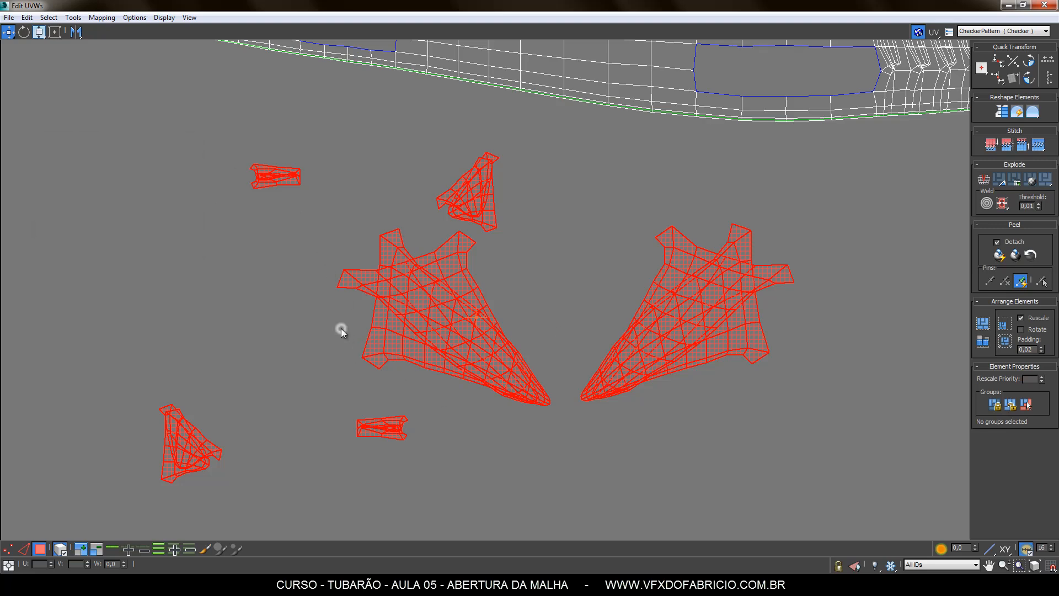
# Pull the two halves of the left pectoral fin shell apart and move one half of the upper rear fin shell above its counterpart
pyautogui.click(341, 331)
pyautogui.moveTo(472, 303); pyautogui.dragTo(286, 316)
pyautogui.click(400, 303)
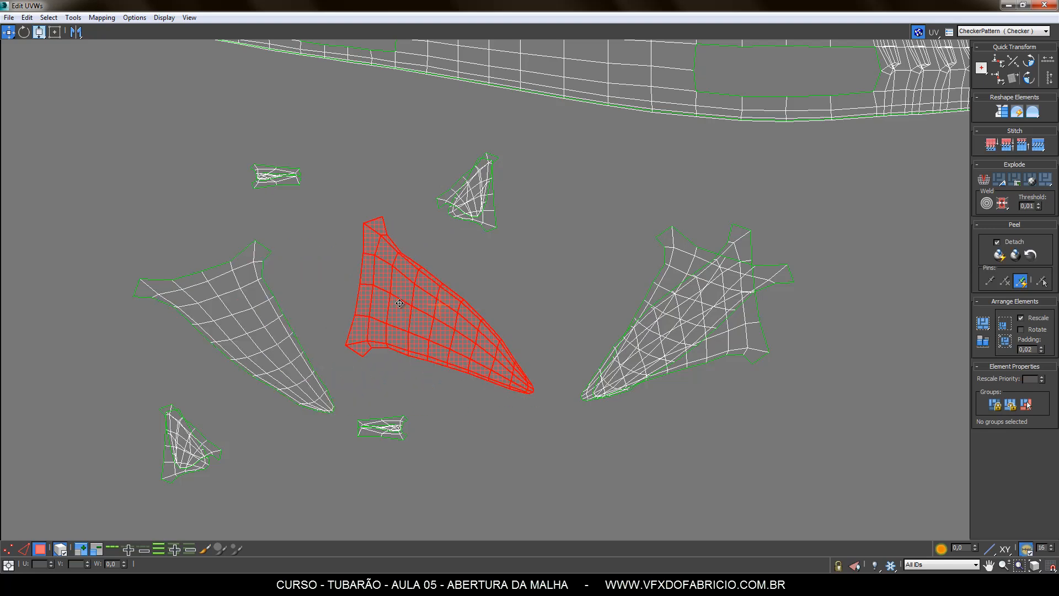
pyautogui.moveTo(399, 303); pyautogui.dragTo(361, 257)
pyautogui.moveTo(275, 172); pyautogui.dragTo(273, 146)
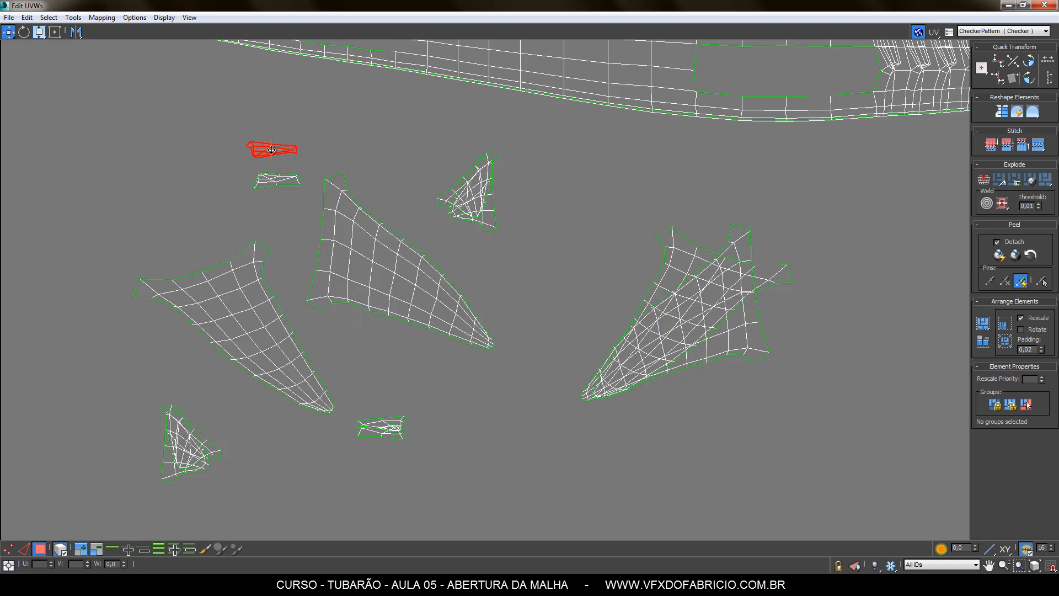
# Move one half of the upper pelvic fin shell and one half of the right pectoral fin shell off their counterparts
pyautogui.click(430, 173)
pyautogui.moveTo(483, 202); pyautogui.dragTo(515, 207)
pyautogui.moveTo(713, 364); pyautogui.dragTo(789, 427)
# Move one half of the lower rear fin shell and one half of the lower pelvic fin shell off their counterparts
pyautogui.click(360, 465)
pyautogui.click(385, 429)
pyautogui.moveTo(385, 430); pyautogui.dragTo(390, 451)
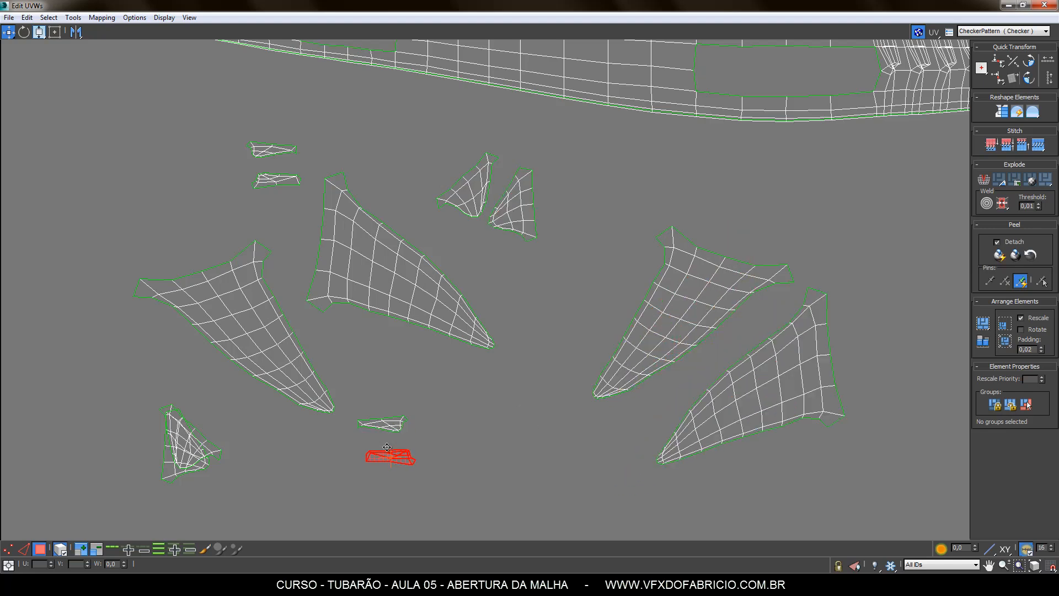
pyautogui.click(204, 452)
pyautogui.moveTo(205, 452); pyautogui.dragTo(244, 435)
pyautogui.click(323, 452)
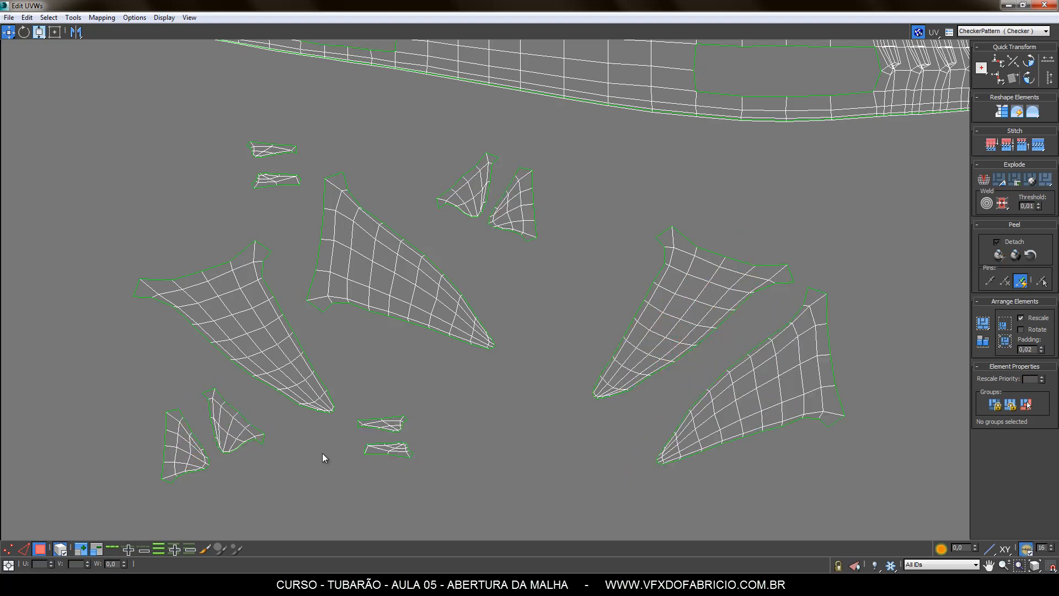
# Move both body side shells up away from the fin shells, leaving a clear gap between the two bodies
pyautogui.scroll(-5, 332, 415)
pyautogui.scroll(2, 323, 388)
pyautogui.scroll(6, 494, 267)
pyautogui.scroll(-8, 496, 296)
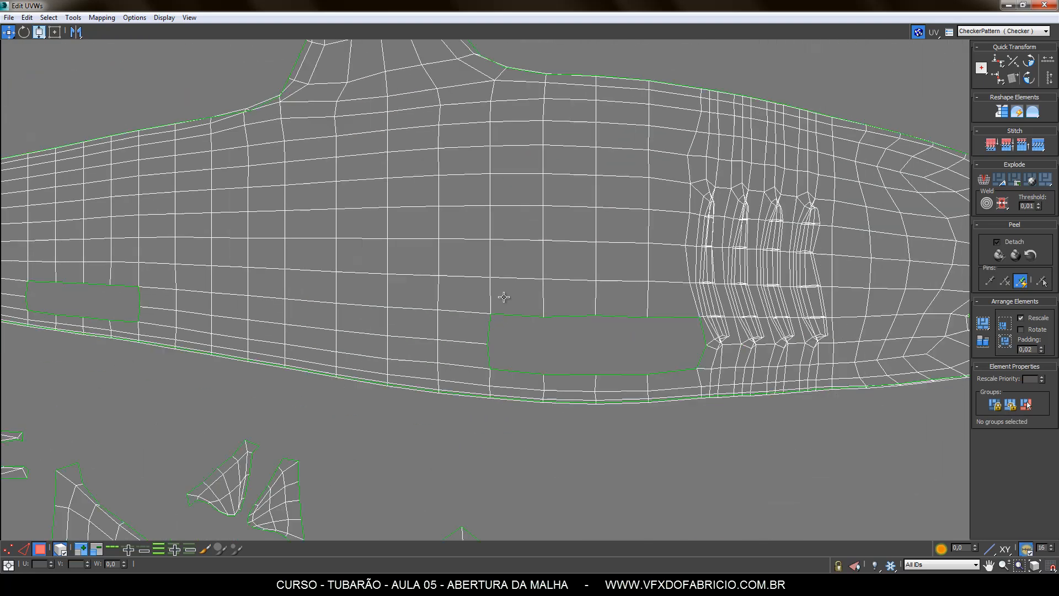
pyautogui.moveTo(509, 196); pyautogui.dragTo(522, 247, button='middle')
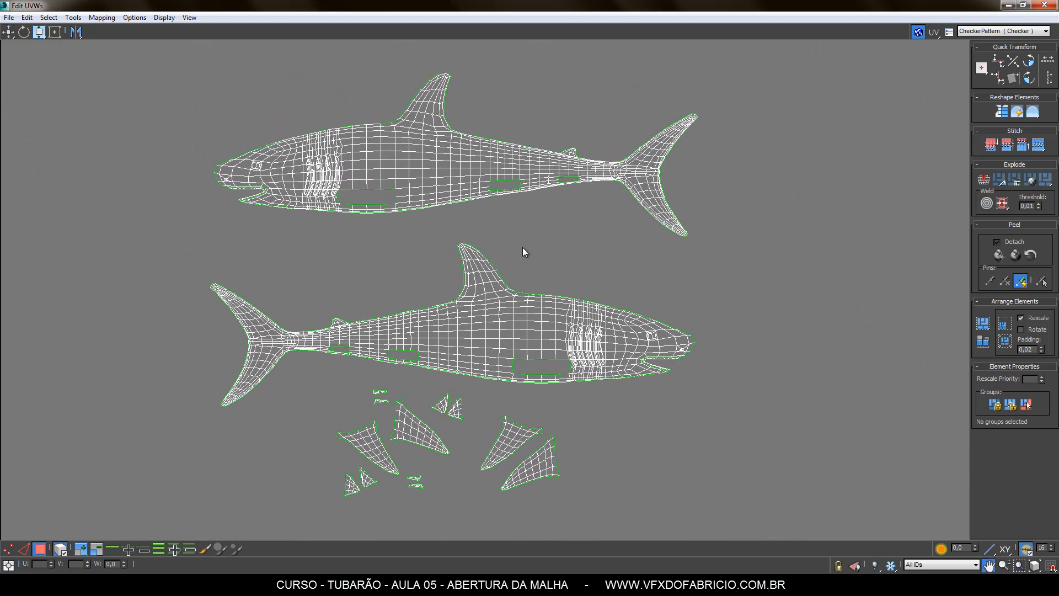
pyautogui.click(489, 327)
pyautogui.moveTo(502, 334); pyautogui.dragTo(551, 288)
pyautogui.keyDown('ctrl'); pyautogui.click(398, 163); pyautogui.keyUp('ctrl')
pyautogui.moveTo(463, 178); pyautogui.dragTo(428, 140)
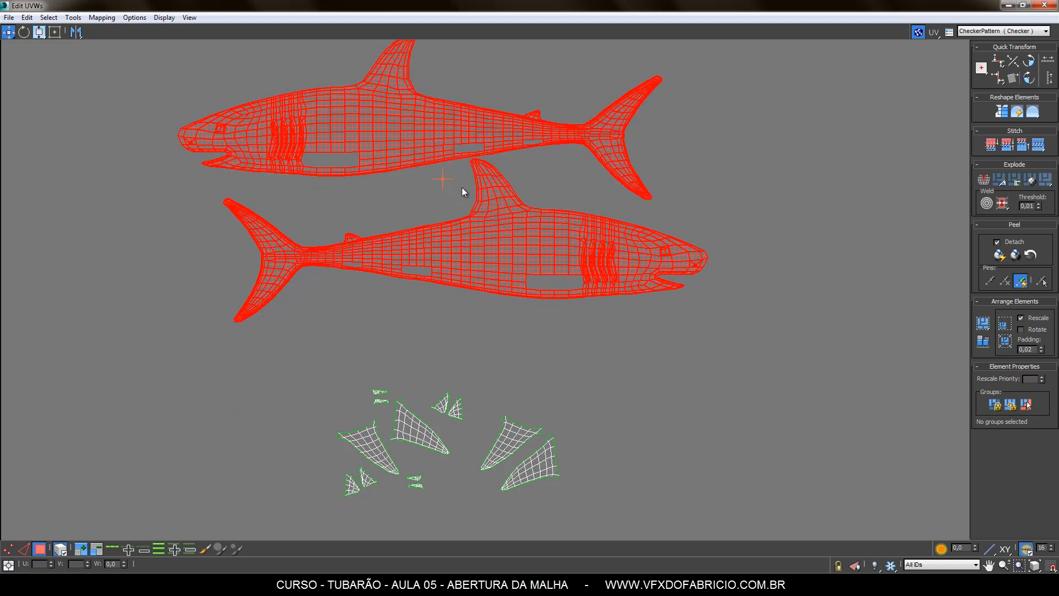
pyautogui.click(555, 185)
pyautogui.moveTo(513, 239); pyautogui.dragTo(521, 264)
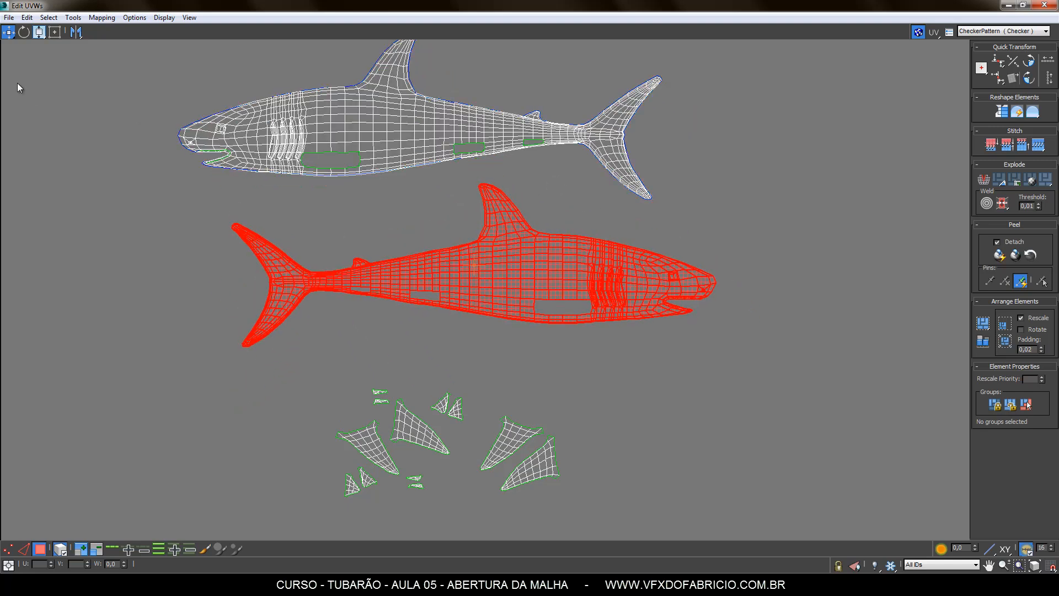
# Set the Relax tool to Relax By Polygon Angles and select both body side shells
pyautogui.click(49, 17)
pyautogui.moveTo(73, 17)
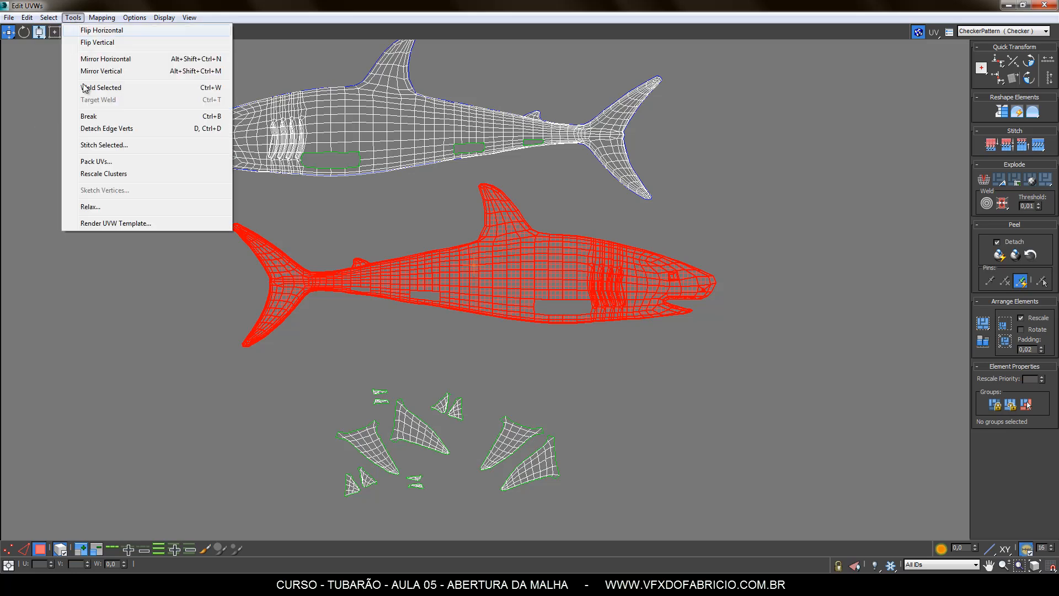
pyautogui.click(91, 207)
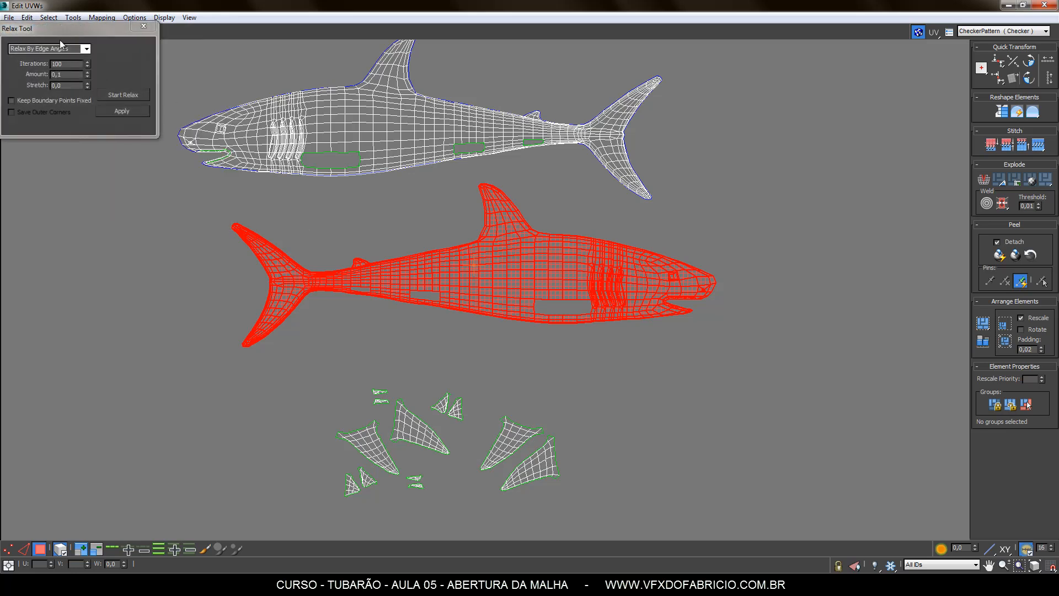
pyautogui.moveTo(51, 32); pyautogui.dragTo(108, 270)
pyautogui.click(143, 286)
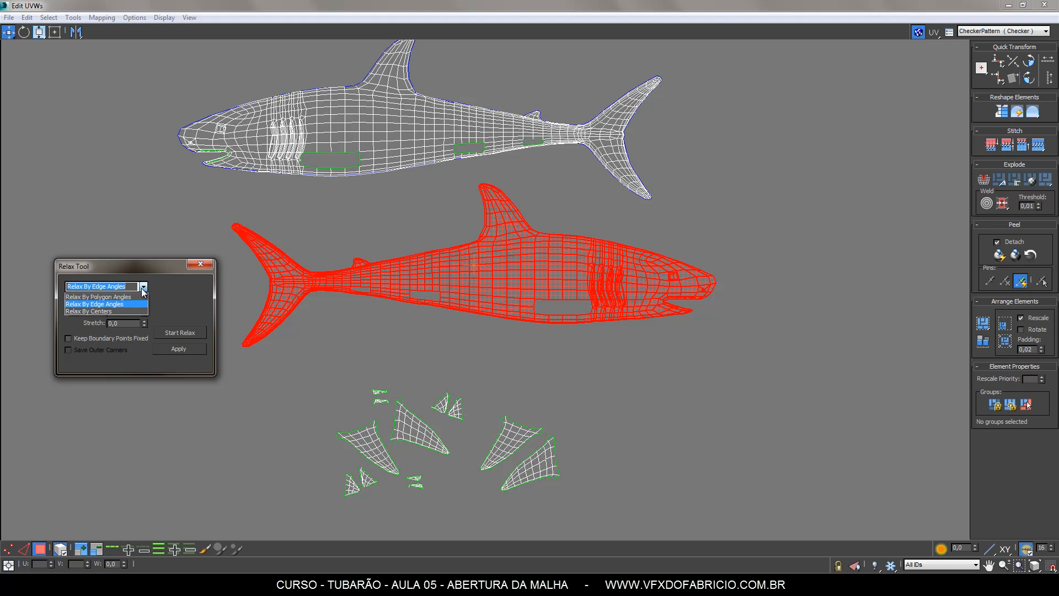
pyautogui.click(97, 296)
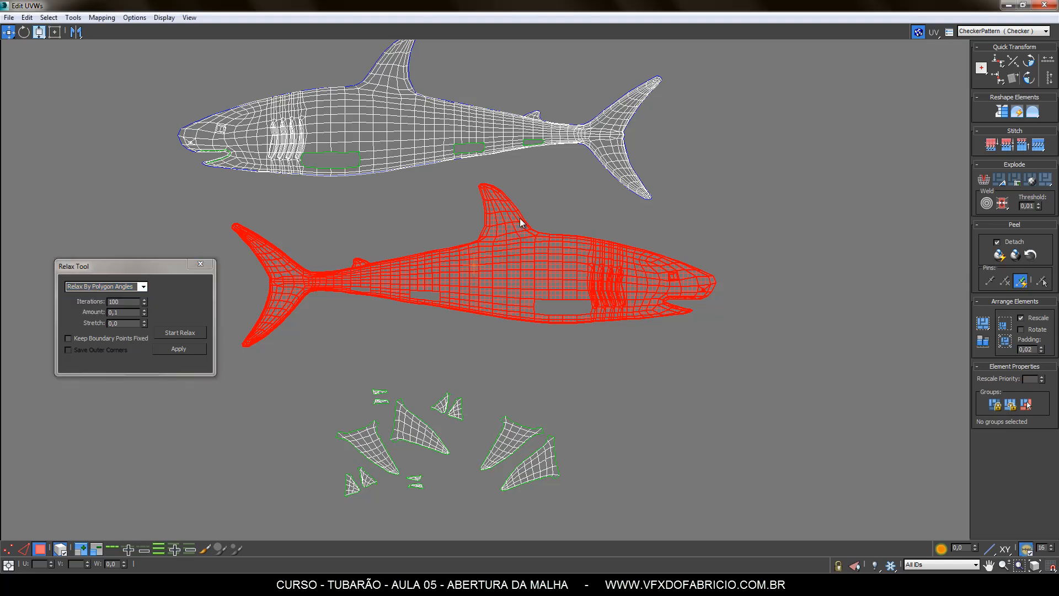
pyautogui.moveTo(518, 222); pyautogui.dragTo(638, 273, button='middle')
pyautogui.moveTo(530, 113); pyautogui.dragTo(582, 313)
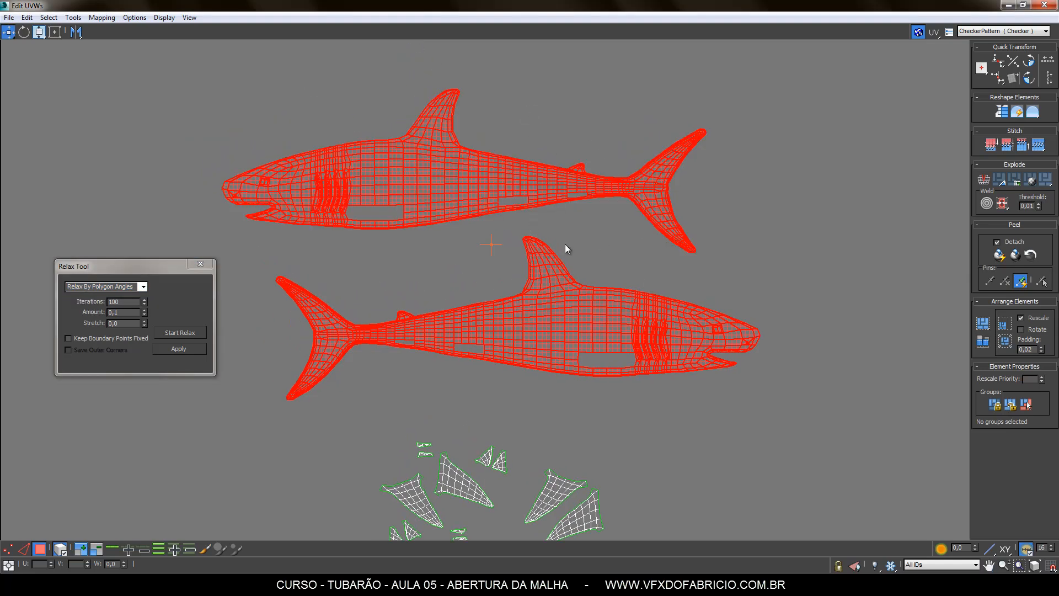
# Examine the checker pattern along the shark's belly in the viewport and the matching lower edge of the body's UV shell
pyautogui.moveTo(914, 13); pyautogui.dragTo(878, 97)
pyautogui.moveTo(663, 200); pyautogui.dragTo(572, 436, button='middle')
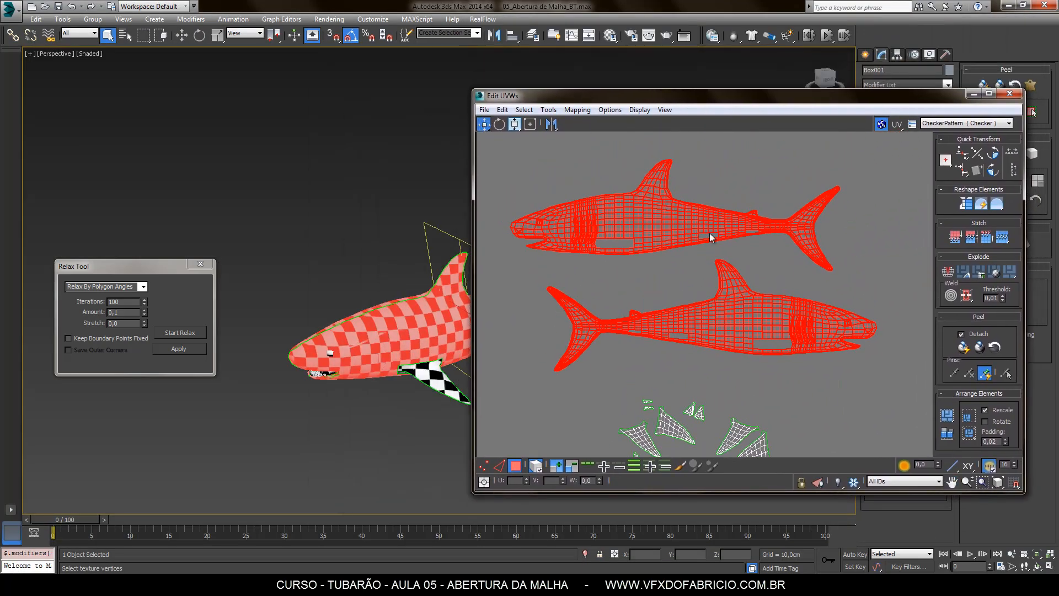
pyautogui.scroll(5, 680, 253)
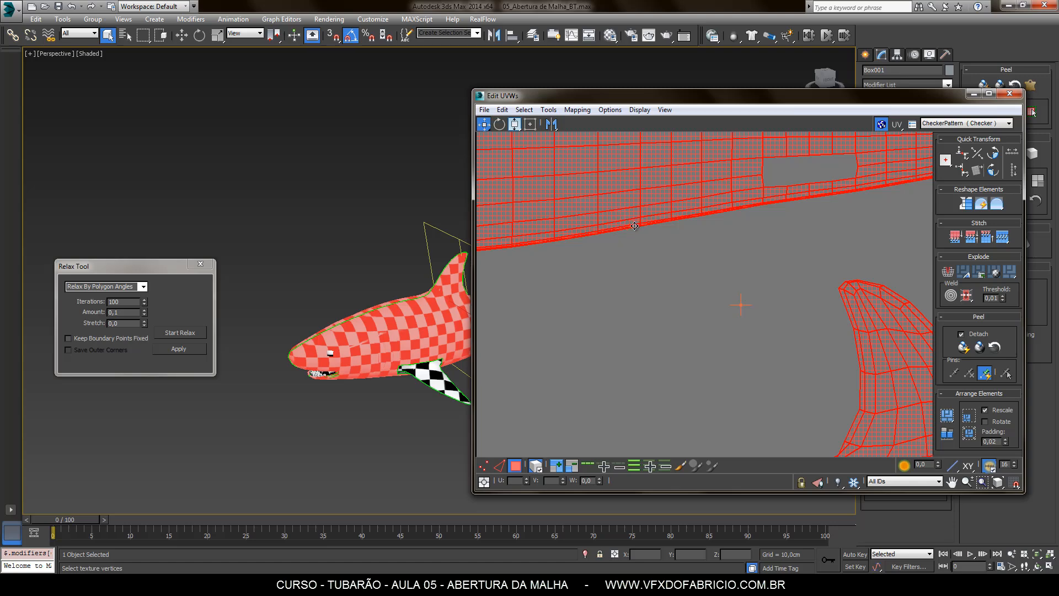
pyautogui.scroll(-8, 645, 223)
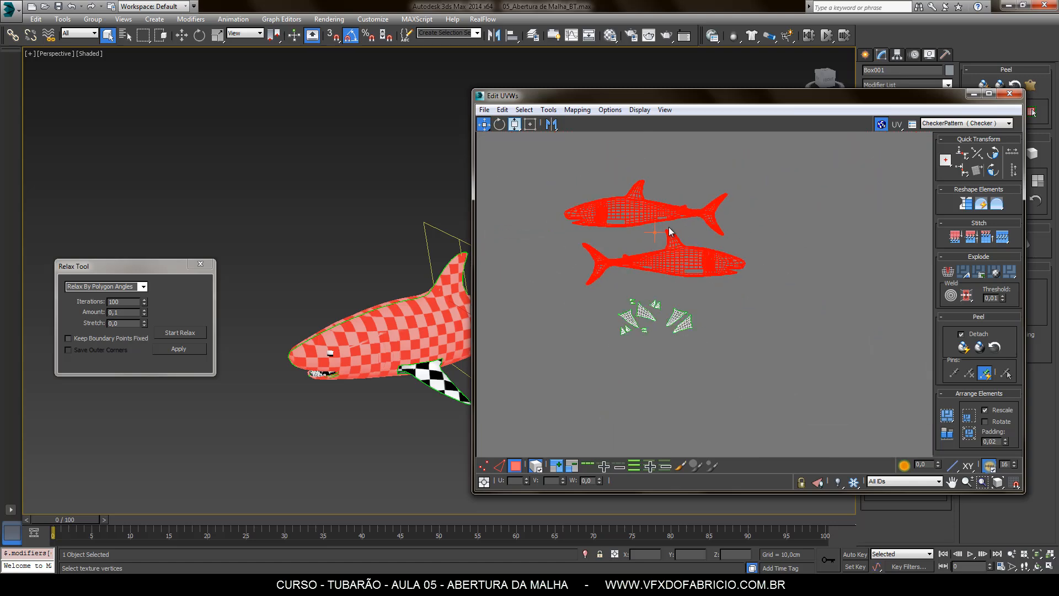
pyautogui.scroll(2, 674, 228)
pyautogui.moveTo(408, 417); pyautogui.dragTo(421, 311, button='middle')
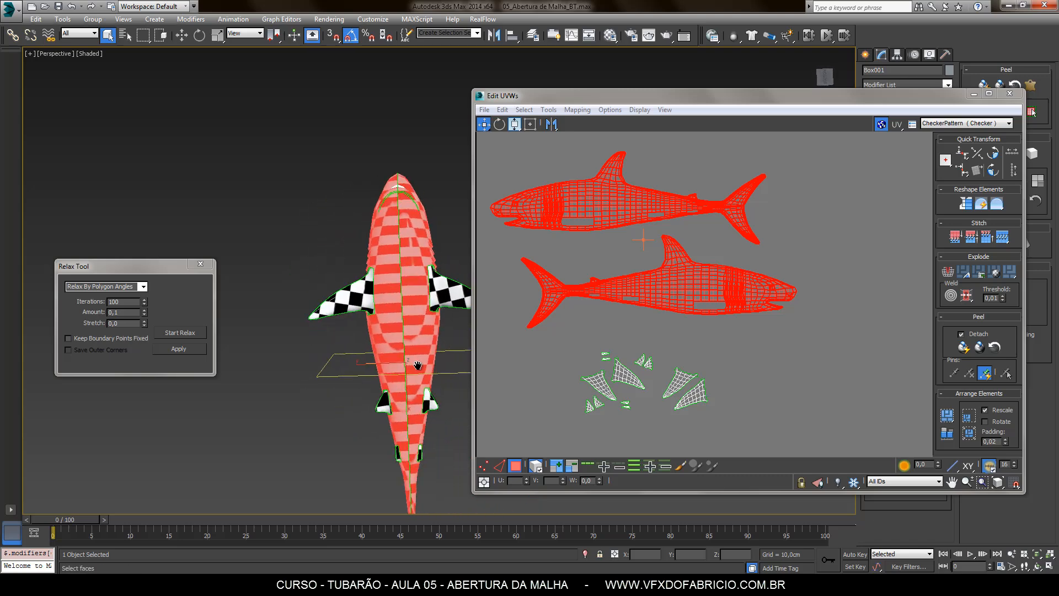
pyautogui.moveTo(445, 374); pyautogui.dragTo(371, 221, button='middle')
pyautogui.moveTo(364, 265); pyautogui.dragTo(396, 332, button='middle')
pyautogui.moveTo(454, 403); pyautogui.dragTo(439, 389, button='middle')
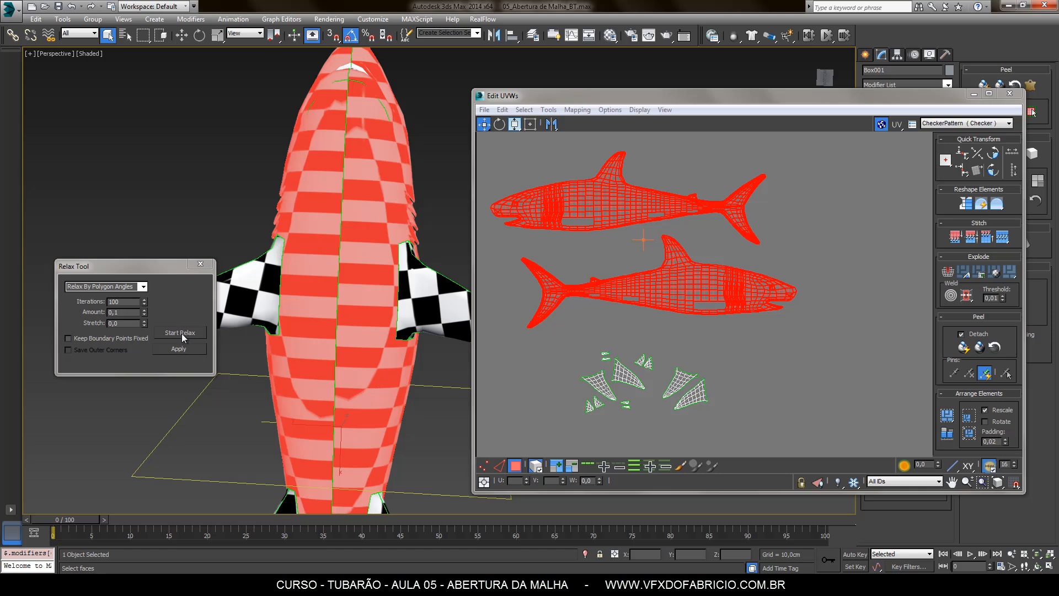
pyautogui.scroll(5, 630, 269)
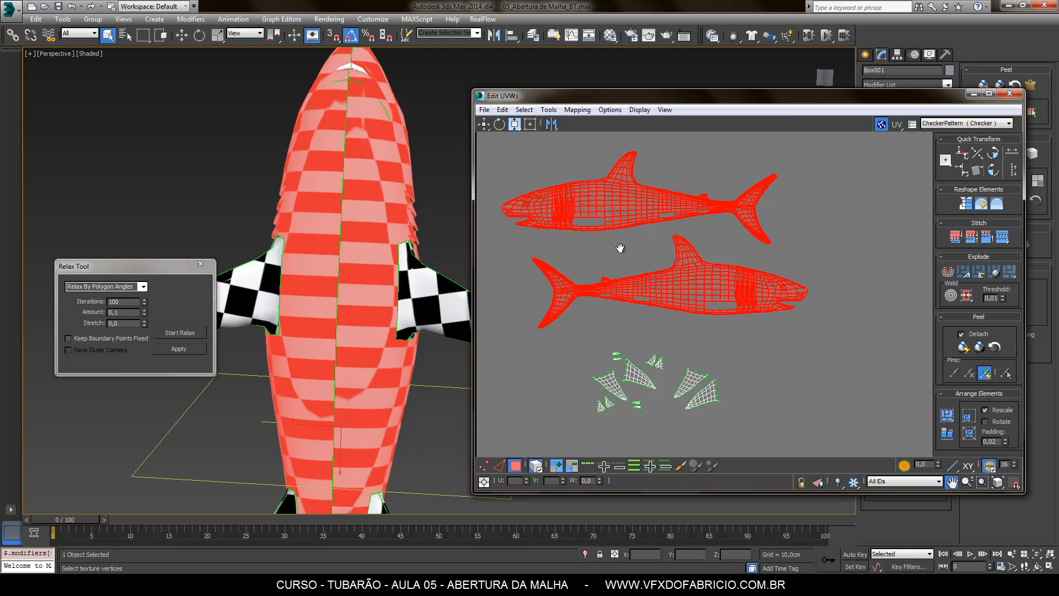
pyautogui.scroll(3, 617, 229)
pyautogui.moveTo(839, 266); pyautogui.dragTo(615, 265, button='middle')
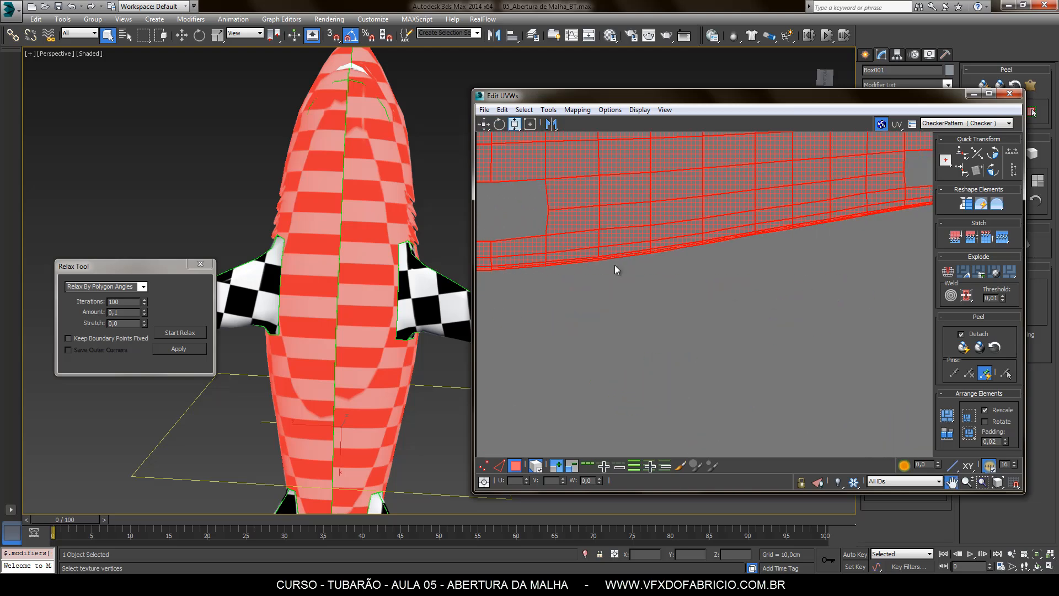
pyautogui.scroll(2, 632, 236)
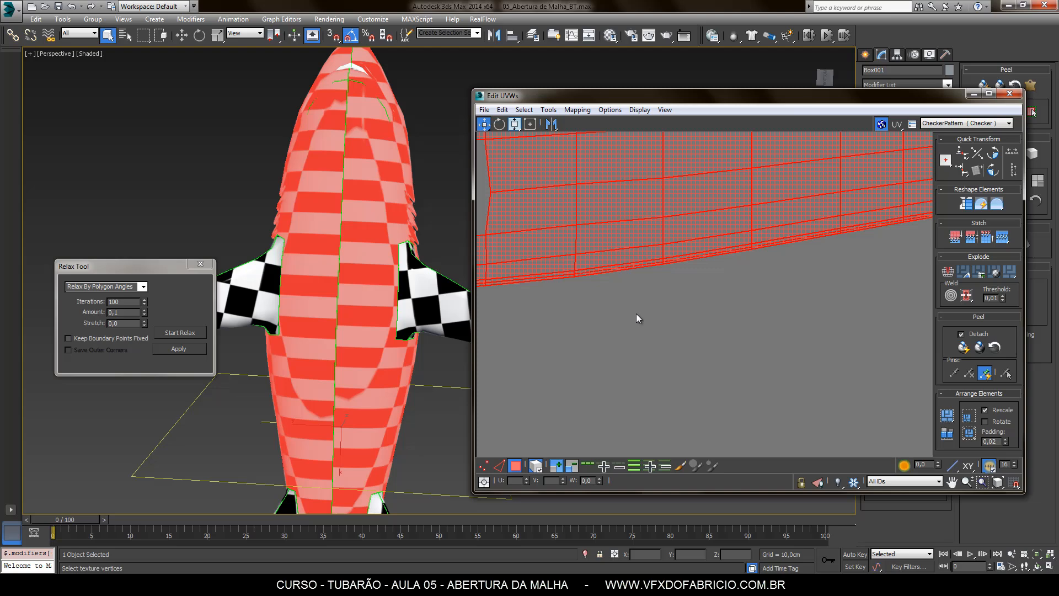
# Relax both body side shells by polygon angles, and deselect them to inspect the checker pattern along the belly
pyautogui.click(178, 333)
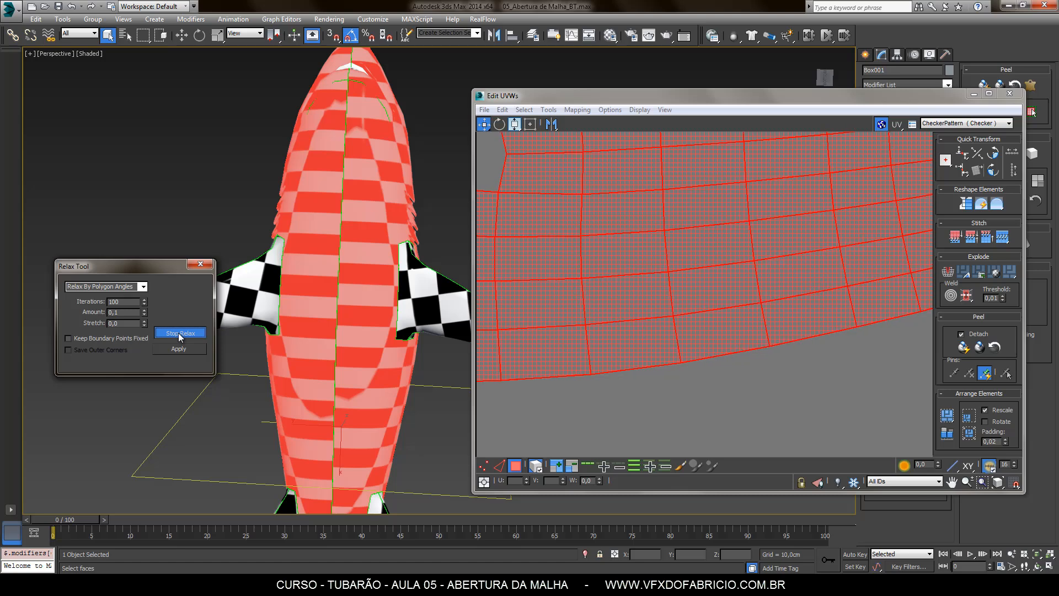
pyautogui.click(180, 337)
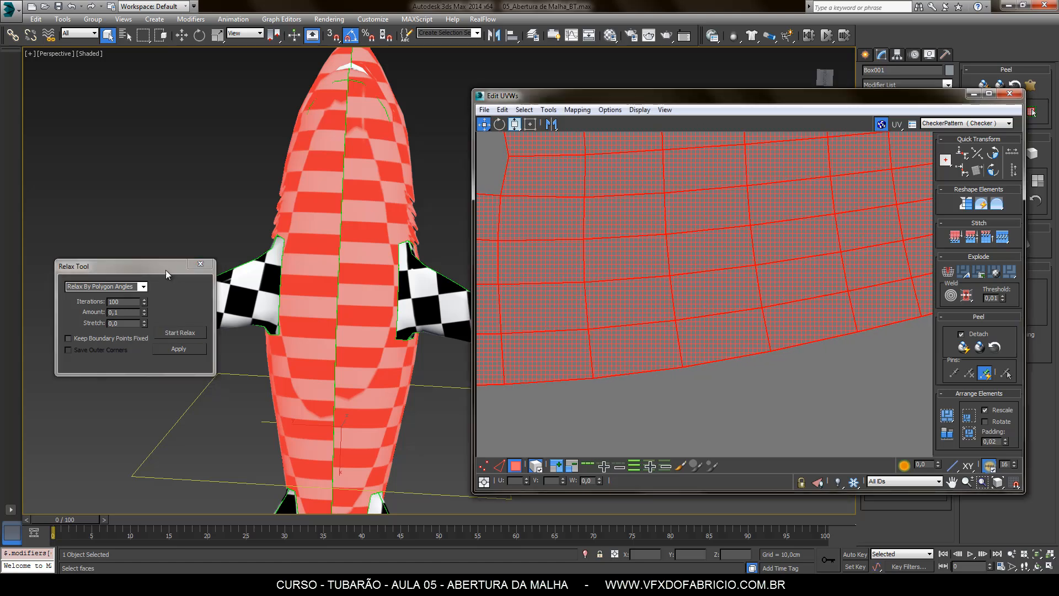
pyautogui.moveTo(165, 268); pyautogui.dragTo(119, 254)
pyautogui.keyDown('alt'); pyautogui.moveTo(356, 276); pyautogui.dragTo(431, 230, button='middle'); pyautogui.keyUp('alt')
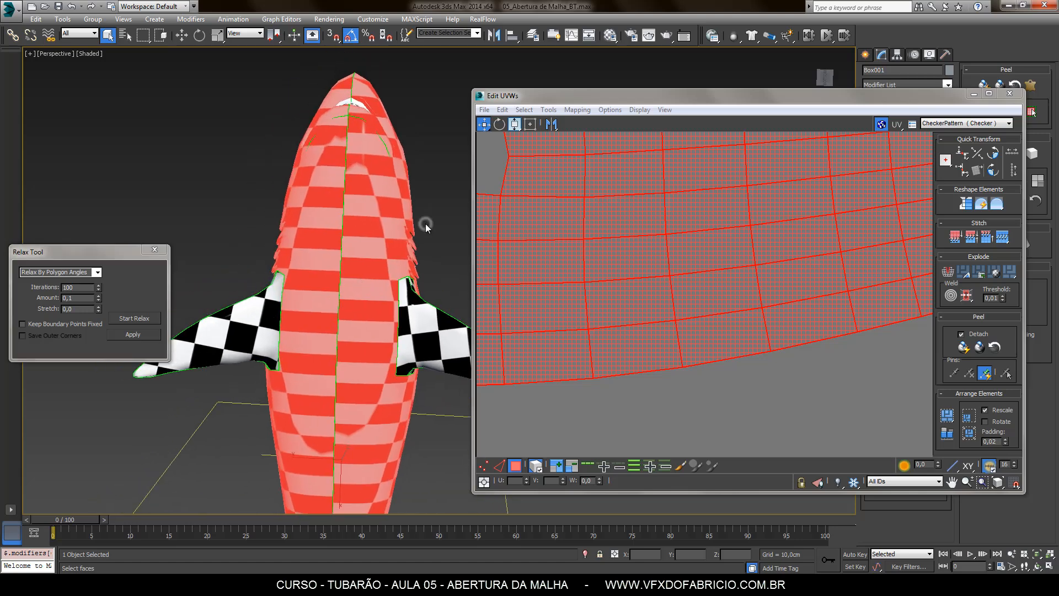
pyautogui.click(426, 226)
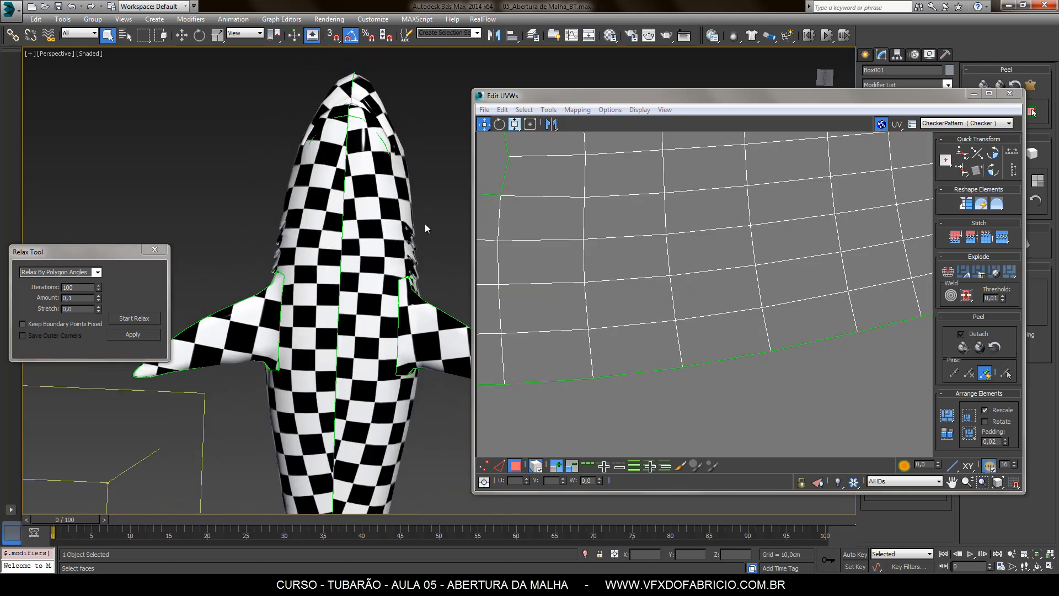
pyautogui.moveTo(399, 319); pyautogui.dragTo(386, 172, button='middle')
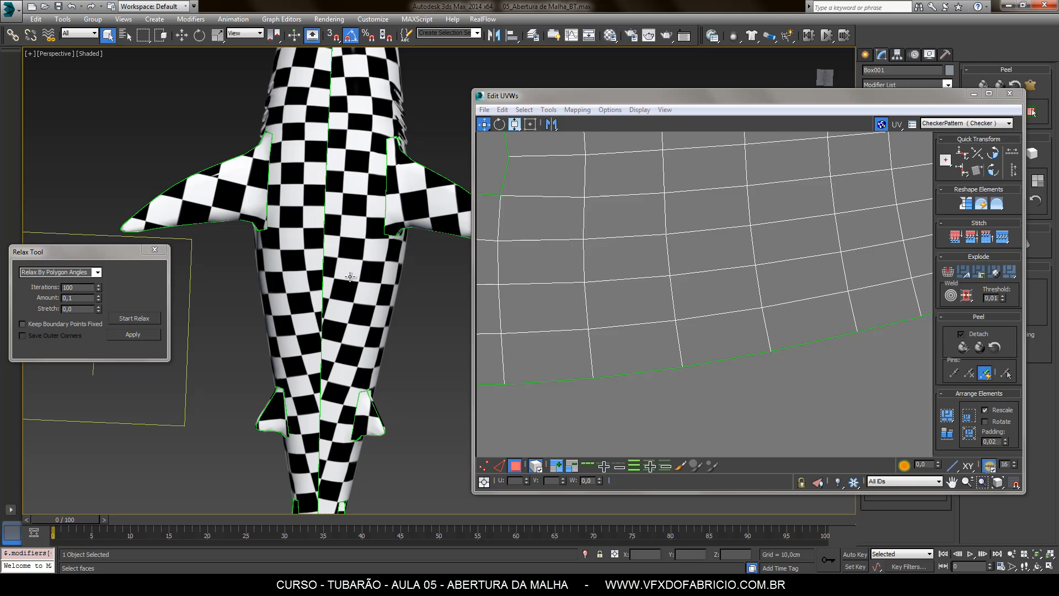
# Close the Relax tool, clear the face selection and examine the checker pattern along the shark's side and head in the viewport
pyautogui.click(365, 288)
pyautogui.keyDown('alt'); pyautogui.moveTo(416, 305); pyautogui.dragTo(353, 248, button='middle'); pyautogui.keyUp('alt')
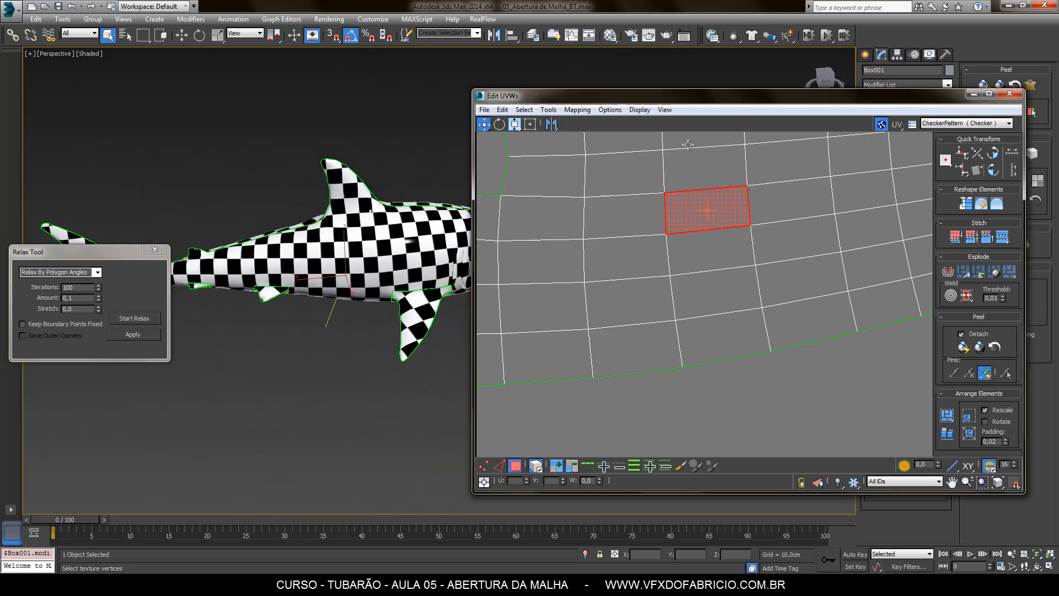
pyautogui.keyDown('alt'); pyautogui.moveTo(403, 170); pyautogui.dragTo(383, 155, button='middle'); pyautogui.keyUp('alt')
pyautogui.click(412, 261)
pyautogui.moveTo(660, 99); pyautogui.dragTo(870, 225)
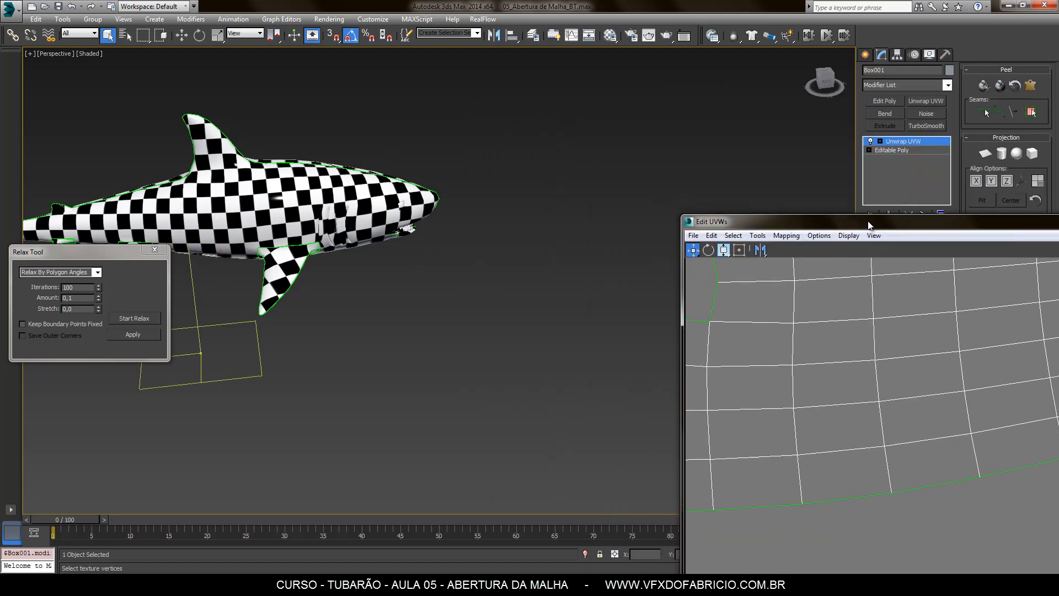
pyautogui.click(149, 251)
pyautogui.moveTo(251, 334); pyautogui.dragTo(294, 357, button='middle')
pyautogui.moveTo(399, 352); pyautogui.dragTo(387, 350, button='middle')
pyautogui.keyDown('alt'); pyautogui.moveTo(396, 346); pyautogui.dragTo(481, 376, button='middle'); pyautogui.keyUp('alt')
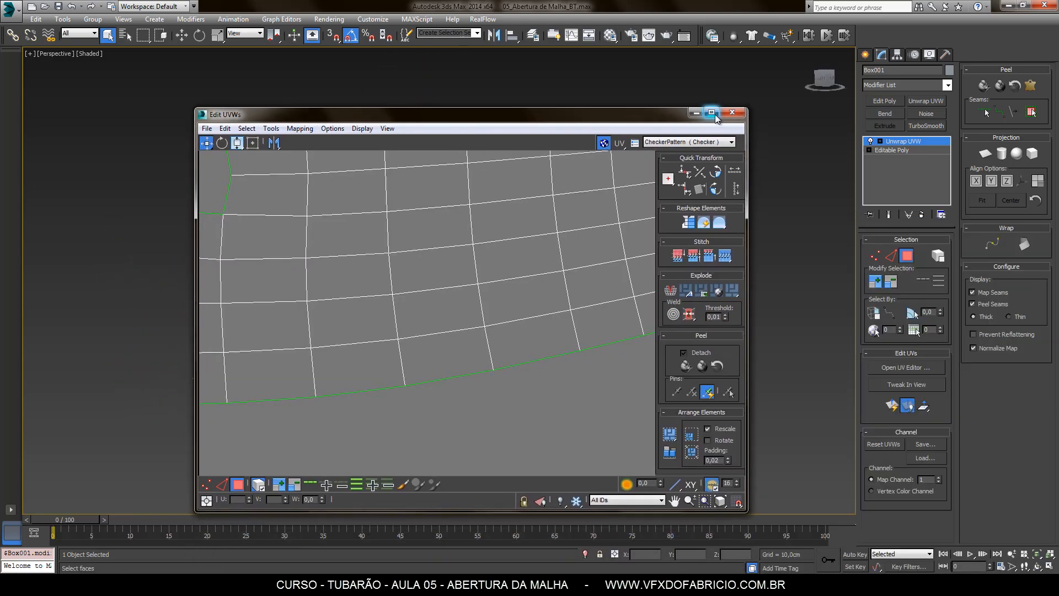
# Maximize the UV editor and examine the UV edges around the mouth corner of the lower body shell
pyautogui.click(713, 114)
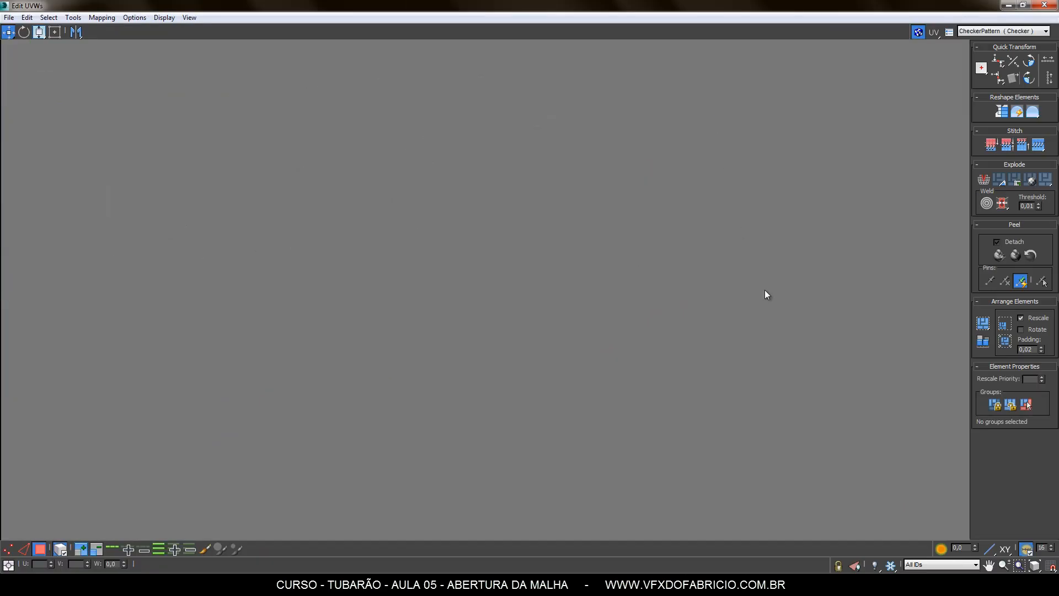
pyautogui.scroll(-5, 613, 317)
pyautogui.moveTo(574, 442); pyautogui.dragTo(442, 243, button='middle')
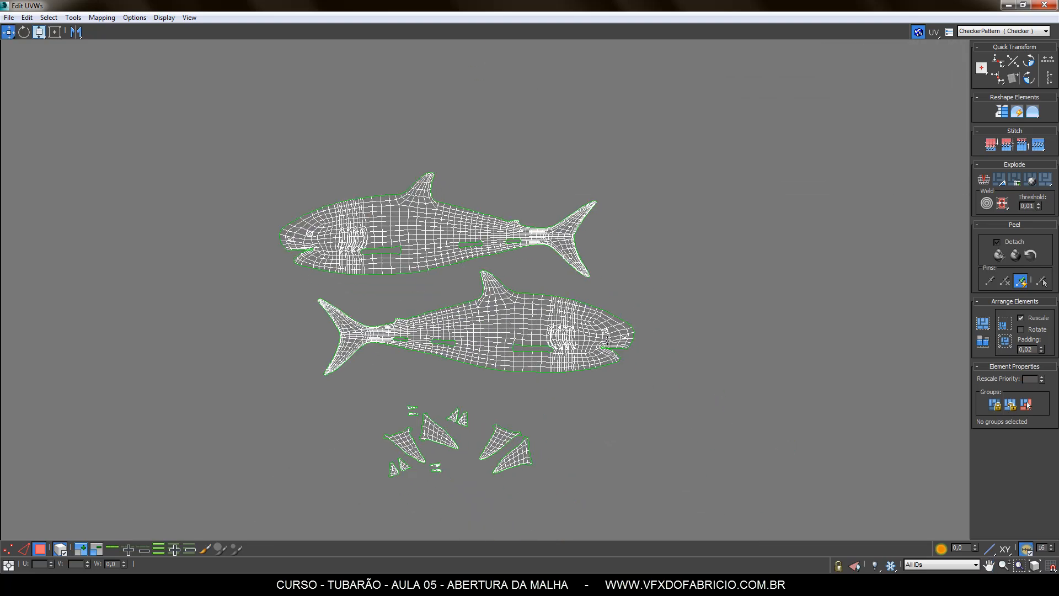
pyautogui.scroll(4, 612, 349)
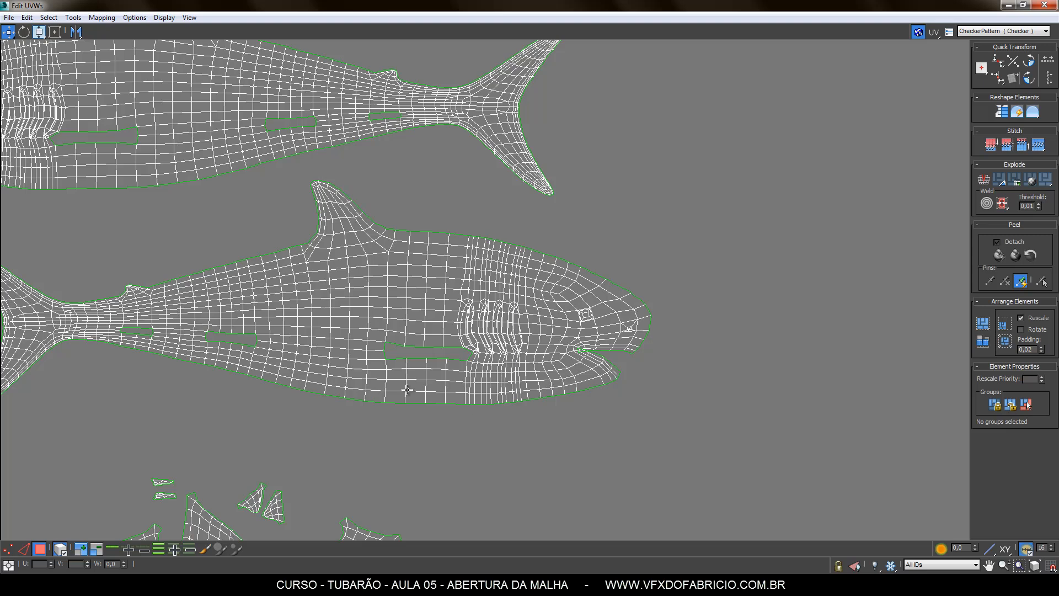
pyautogui.scroll(8, 559, 355)
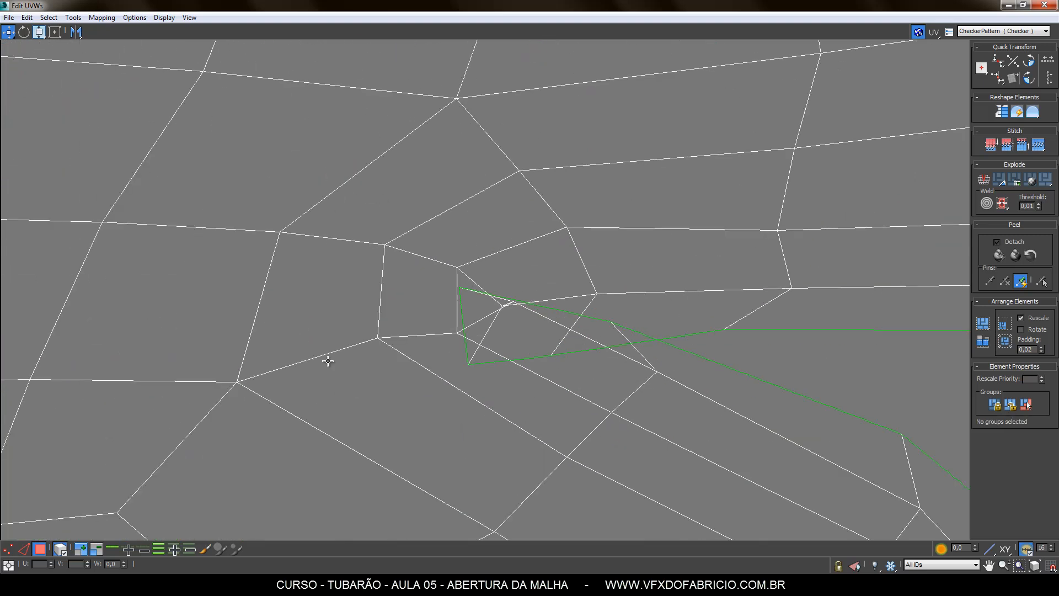
pyautogui.scroll(-6, 518, 296)
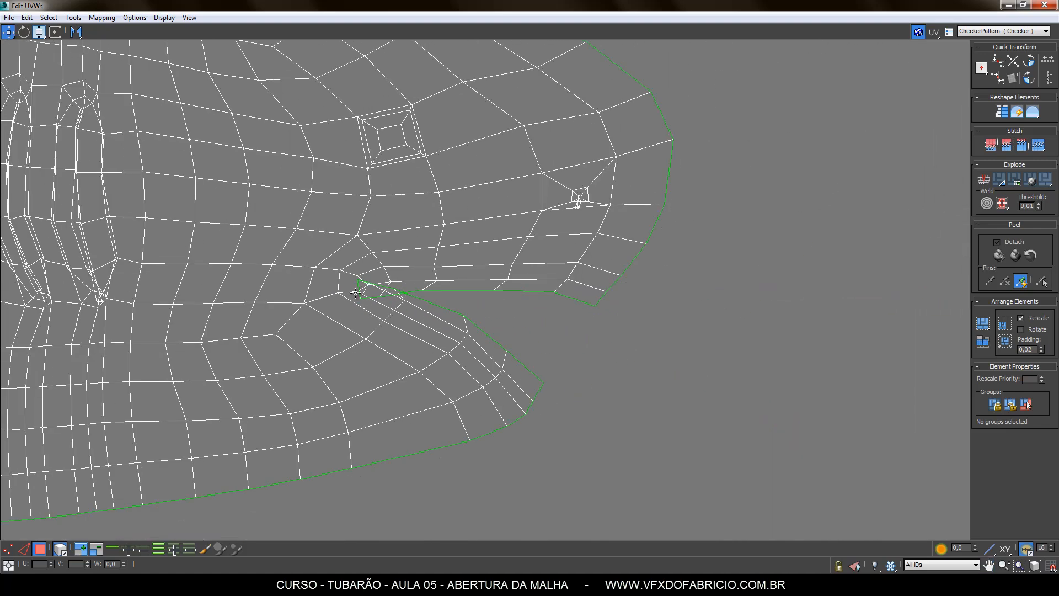
pyautogui.scroll(5, 357, 293)
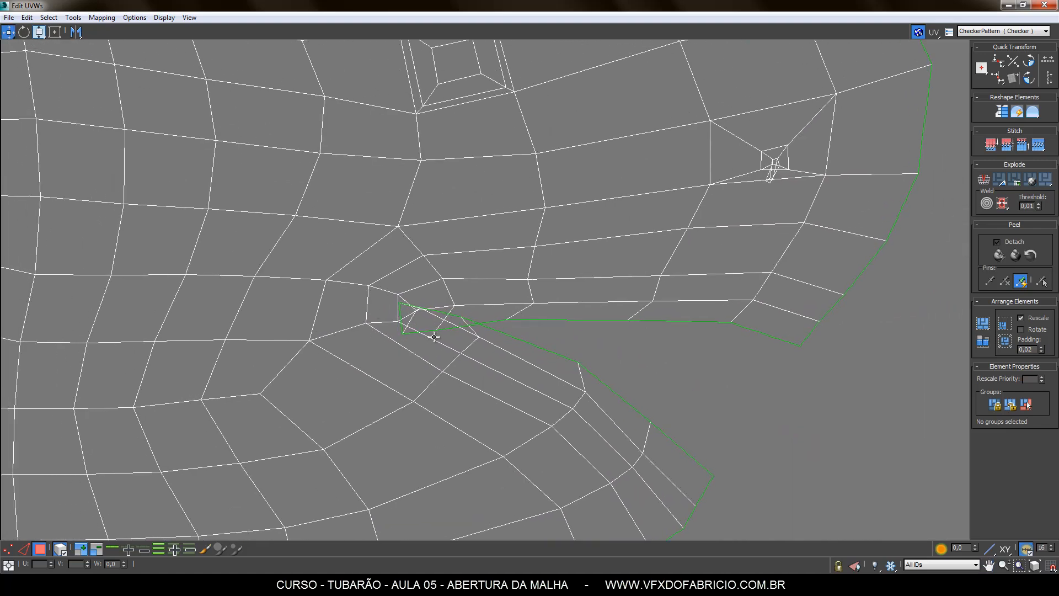
# Switch to vertex selection, select the vertices around the lower body shell's mouth corner and open the Relax tool
pyautogui.click(8, 549)
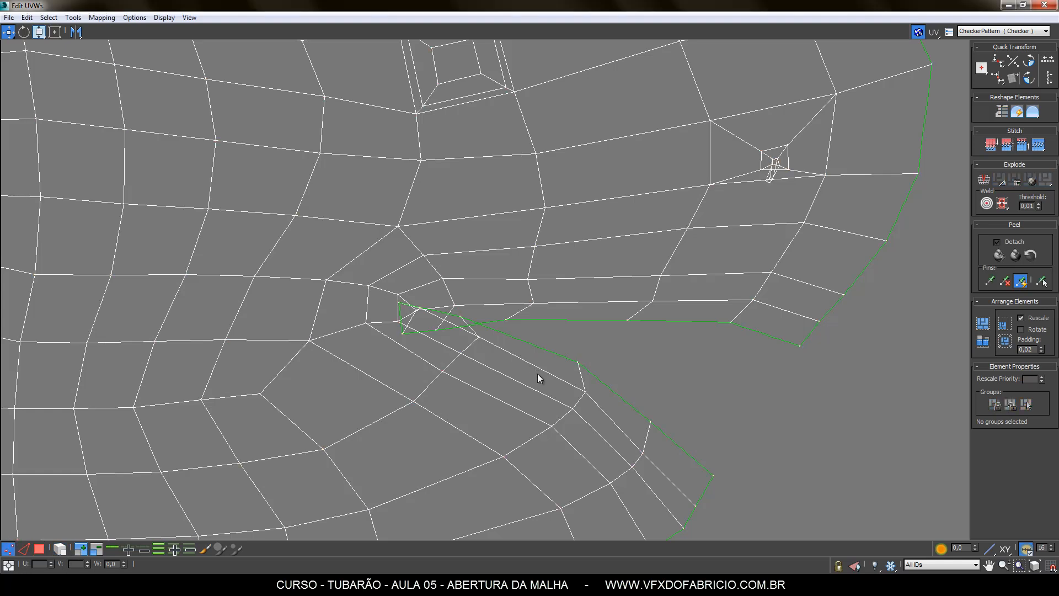
pyautogui.moveTo(370, 264); pyautogui.dragTo(371, 251)
pyautogui.click(73, 17)
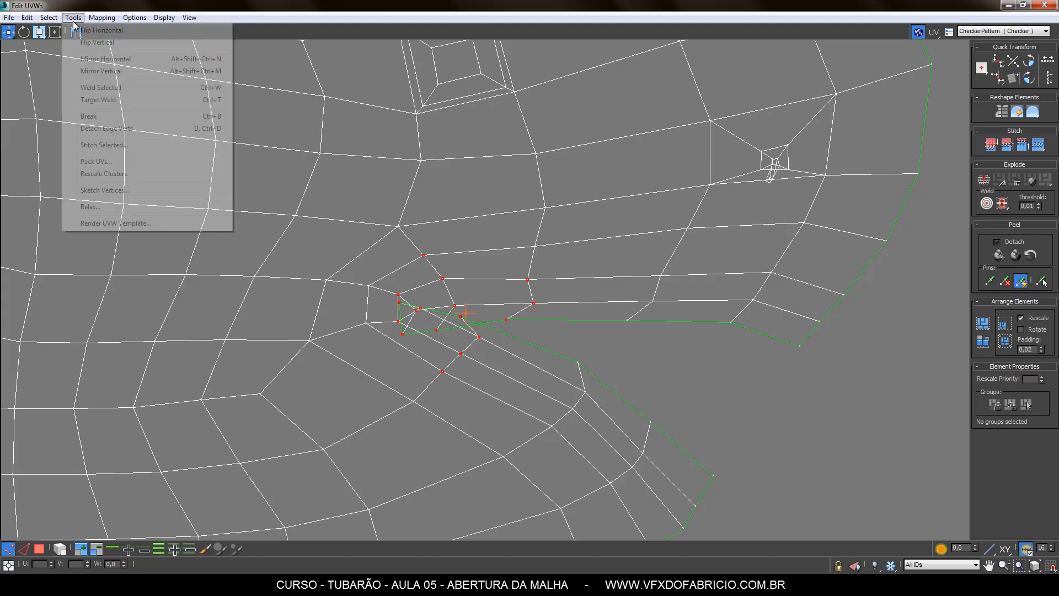
pyautogui.click(83, 206)
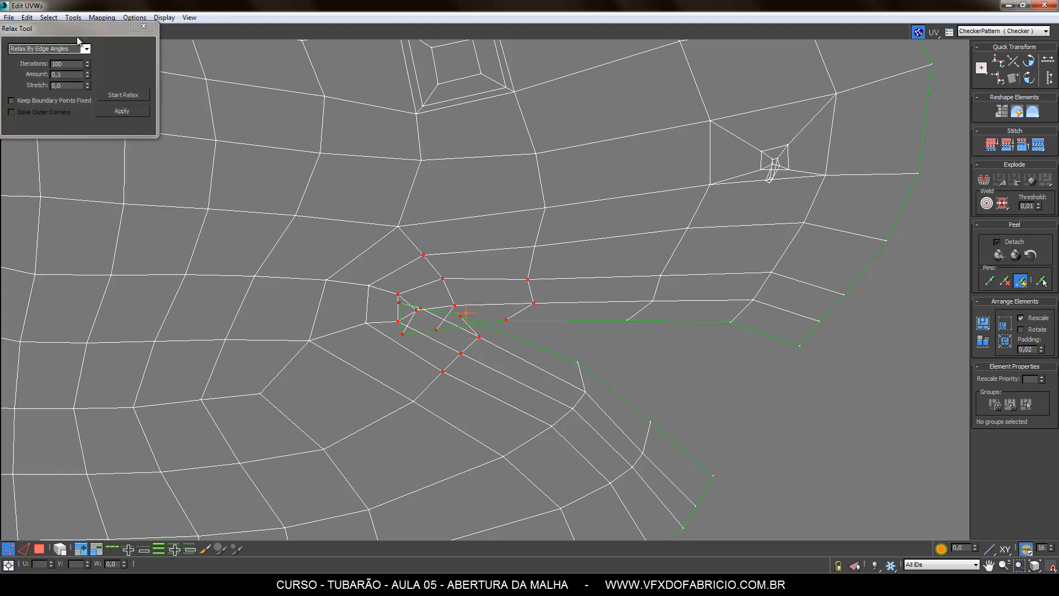
pyautogui.moveTo(77, 30); pyautogui.dragTo(179, 160)
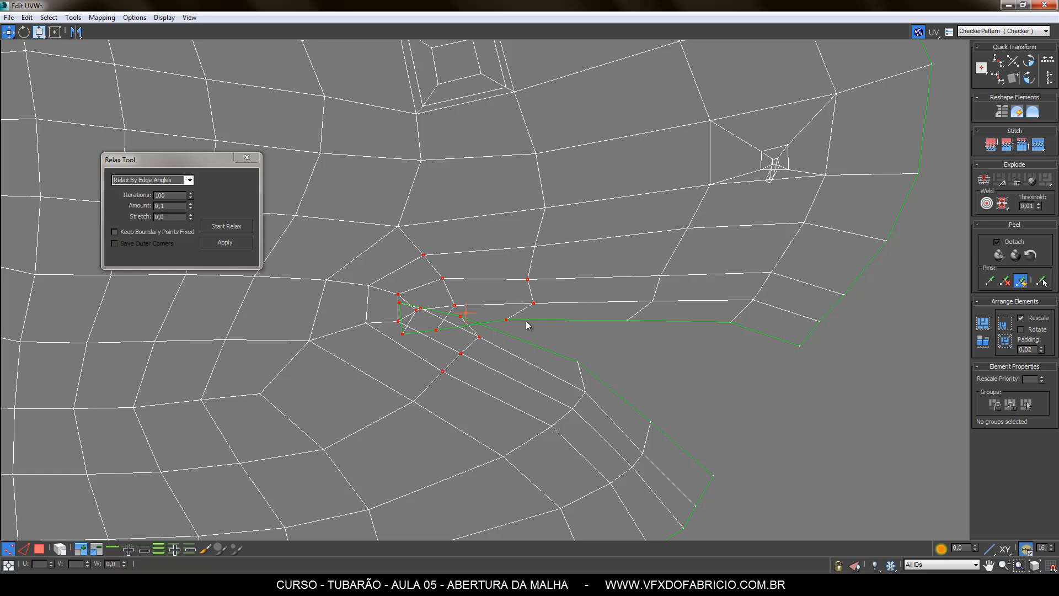
# Select all vertices of the lower body shell
pyautogui.scroll(-10, 527, 325)
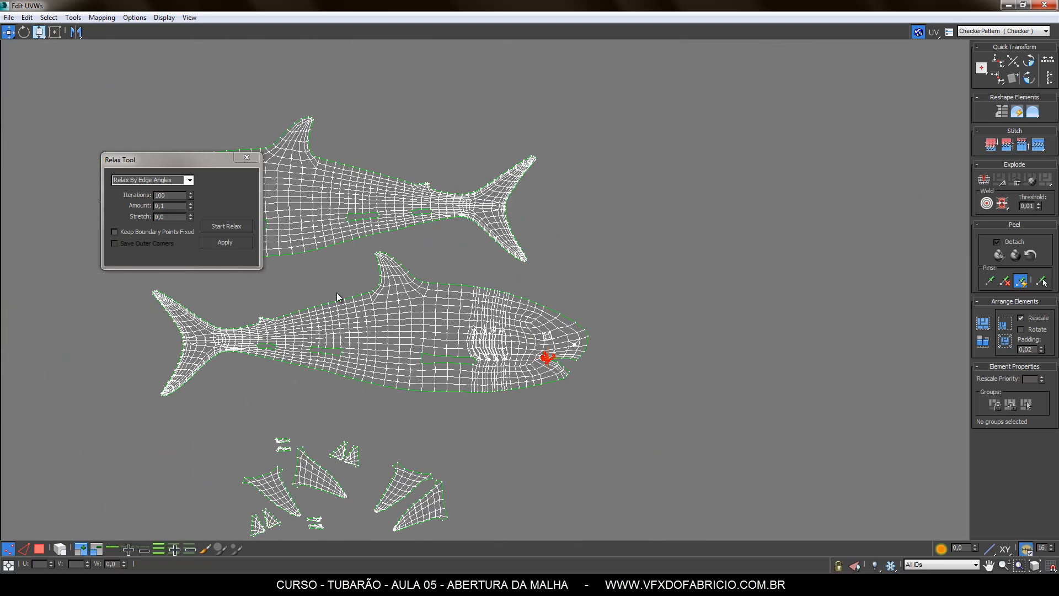
pyautogui.moveTo(337, 293); pyautogui.dragTo(32, 209)
pyautogui.scroll(10, 583, 366)
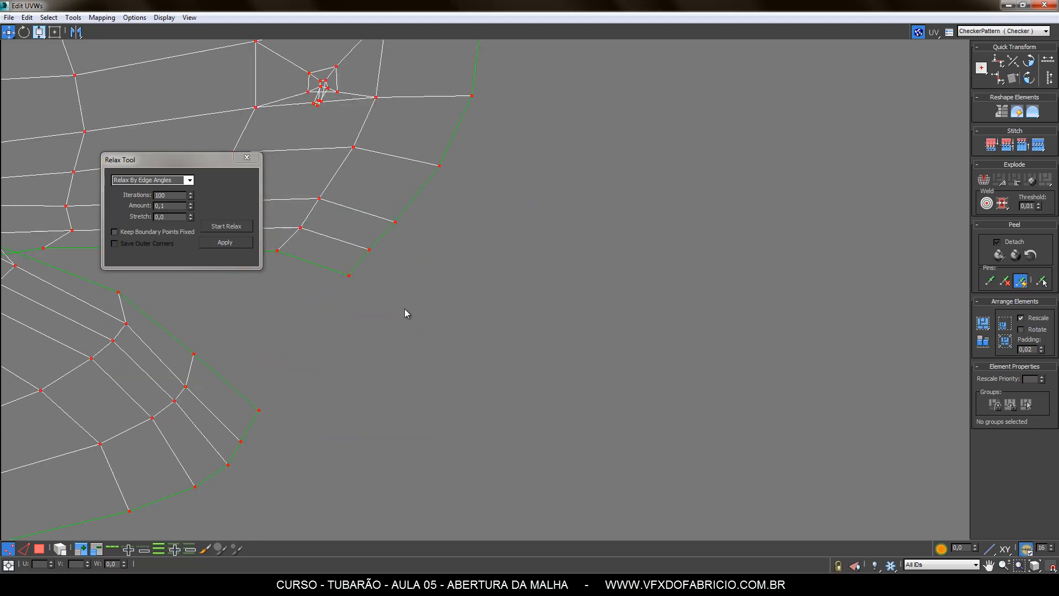
pyautogui.moveTo(407, 315); pyautogui.dragTo(659, 372, button='middle')
pyautogui.scroll(3, 326, 295)
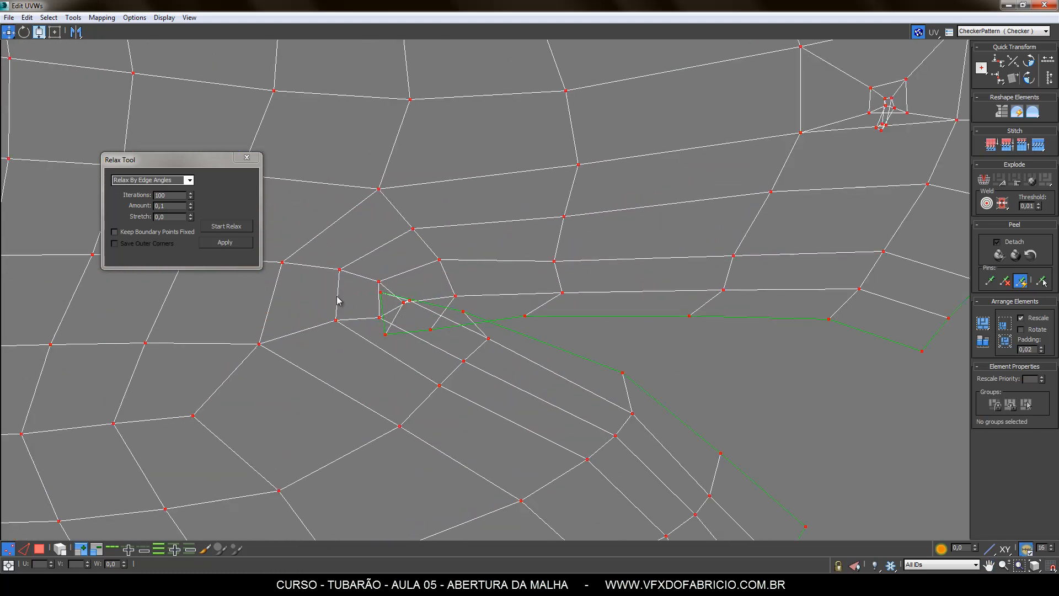
# Select only the vertices around the mouth corner and set the Relax tool to Relax By Centers with 1 iteration
pyautogui.click(340, 234)
pyautogui.click(190, 181)
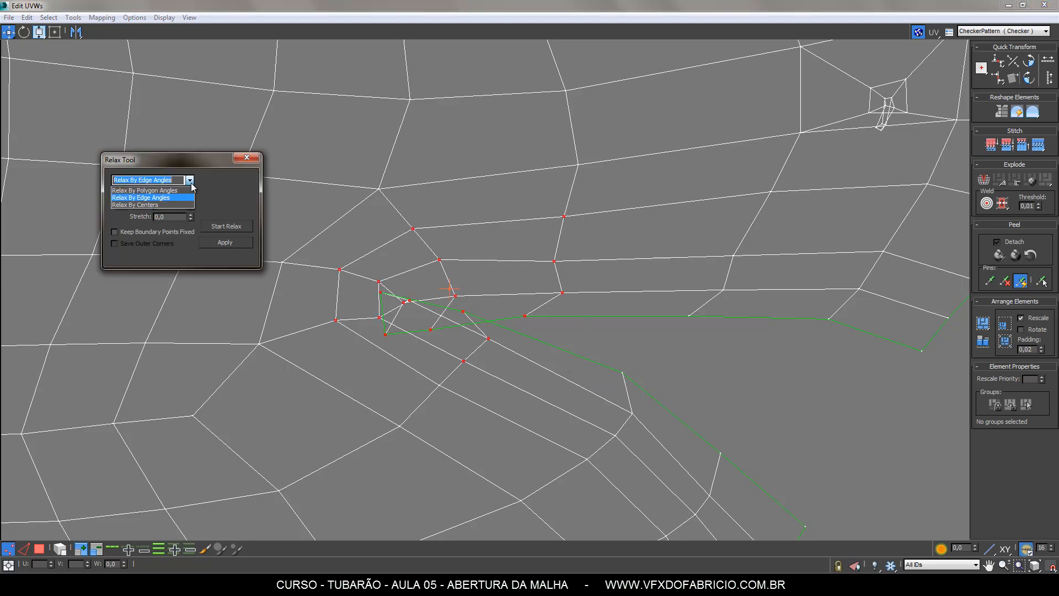
pyautogui.click(153, 206)
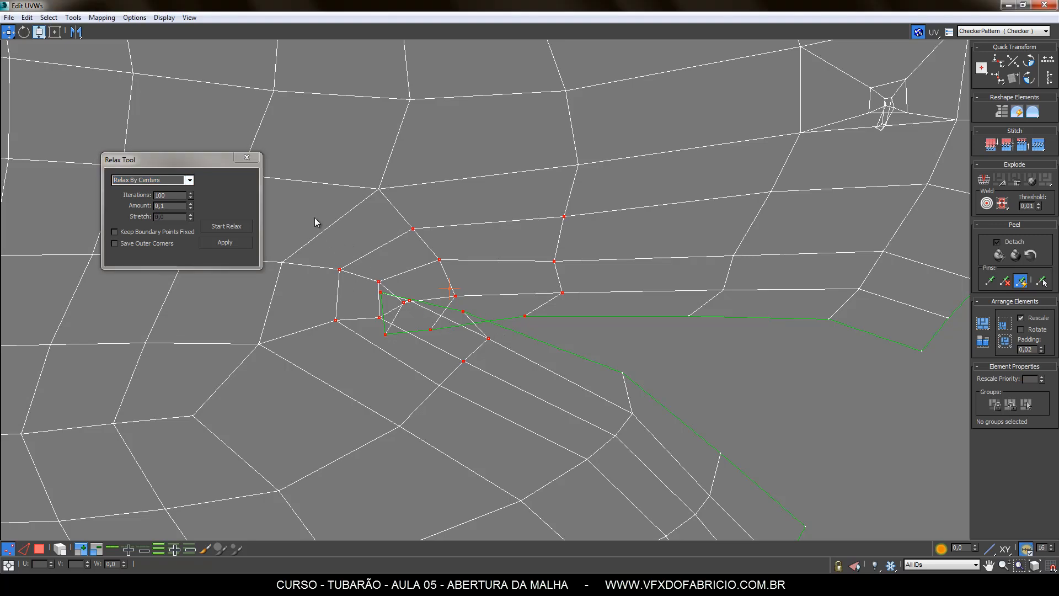
pyautogui.moveTo(589, 406); pyautogui.dragTo(590, 395)
pyautogui.click(161, 205)
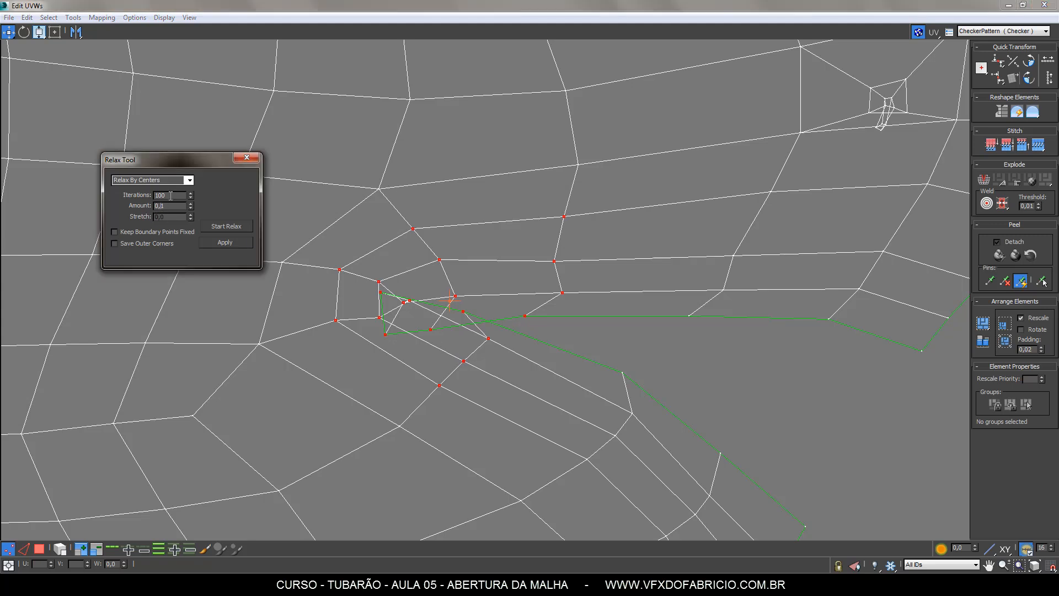
pyautogui.write('1')
# Try to relax the mouth-corner vertices by centers, and shift them back toward the inside of the body shell
pyautogui.click(205, 227)
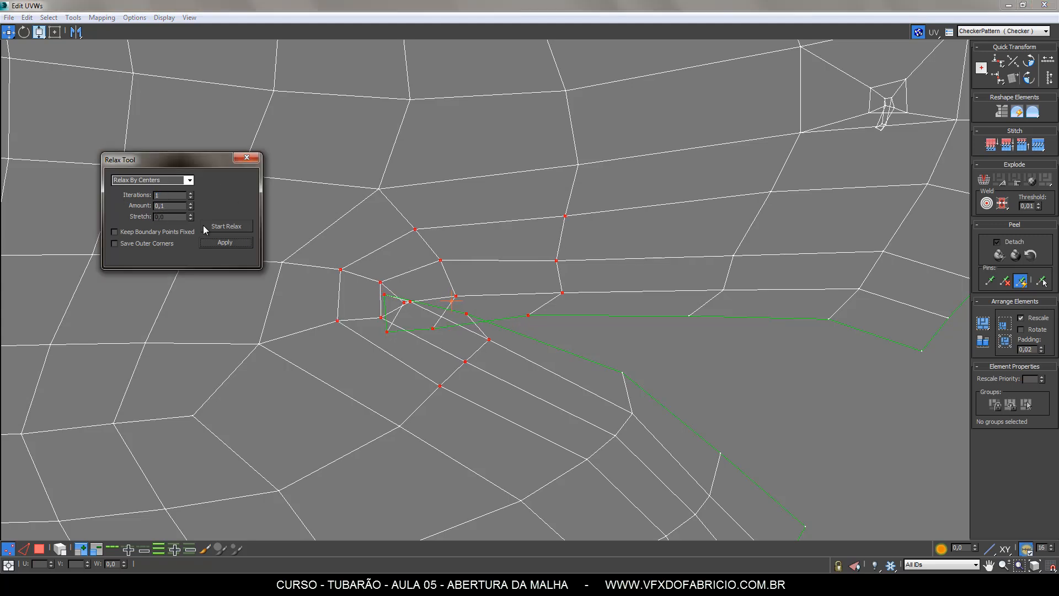
pyautogui.click(222, 230)
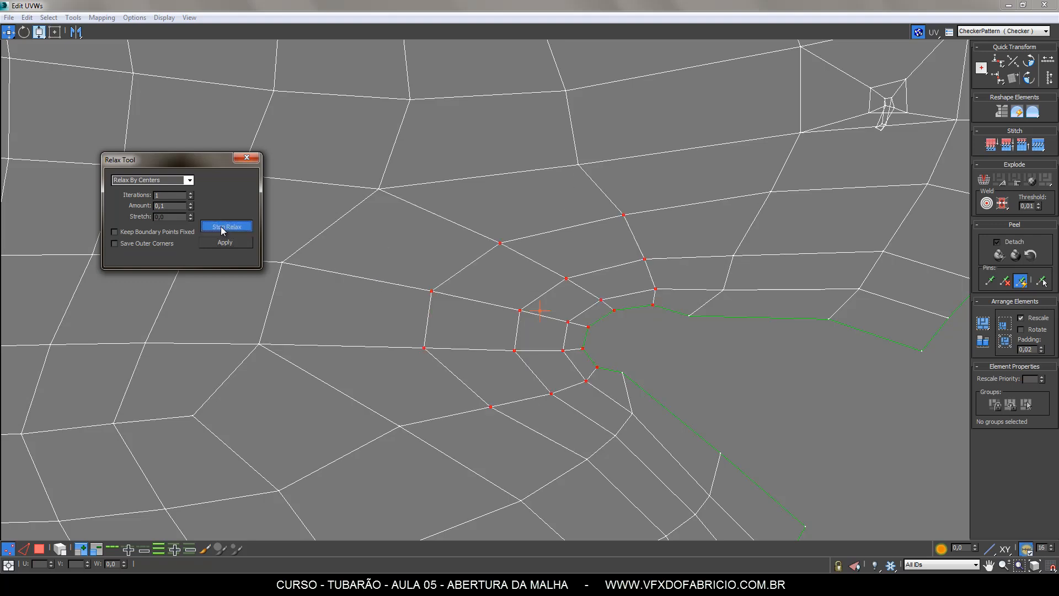
pyautogui.click(222, 229)
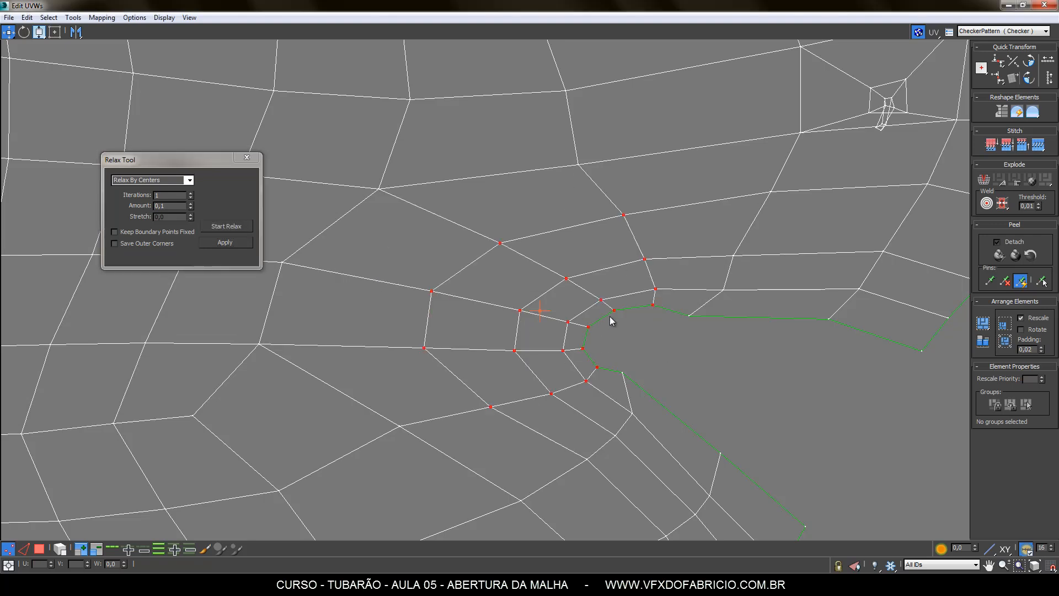
pyautogui.moveTo(611, 310); pyautogui.dragTo(575, 302)
# Restore the UV editor to a smaller window and compare the mouth corner's UVs with the checker pattern around the mouth on the model
pyautogui.scroll(-5, 488, 301)
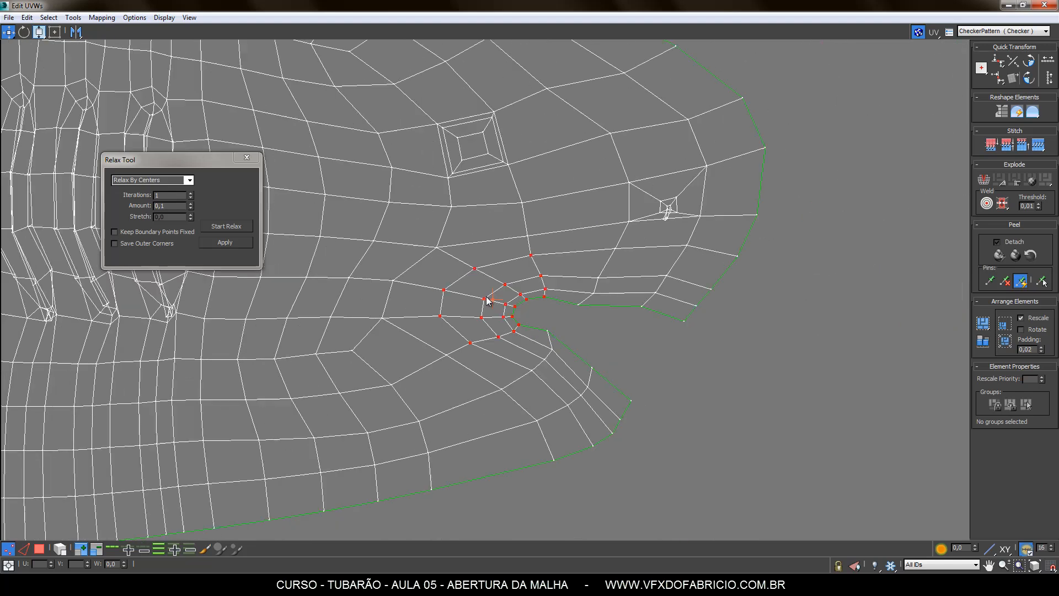
pyautogui.scroll(5, 519, 305)
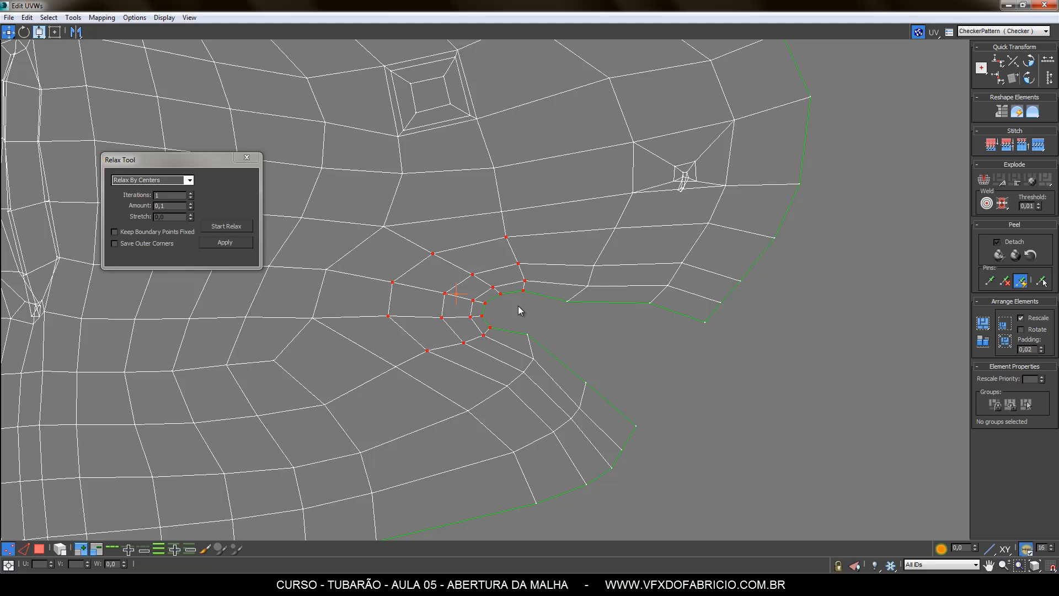
pyautogui.keyDown('ctrl'); pyautogui.click(517, 262); pyautogui.keyUp('ctrl')
pyautogui.moveTo(598, 5); pyautogui.dragTo(678, 122)
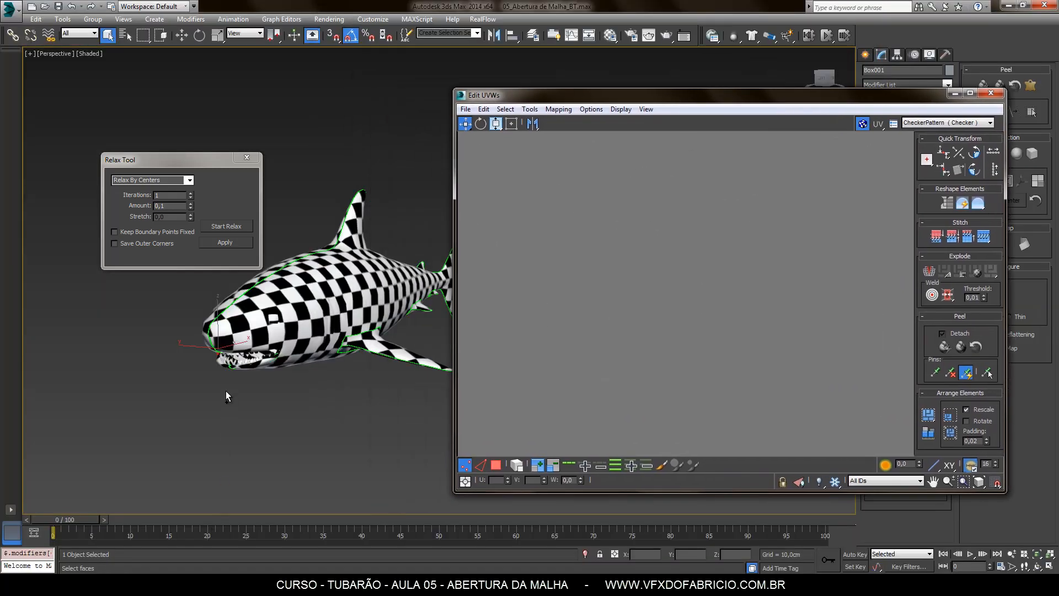
pyautogui.scroll(8, 239, 346)
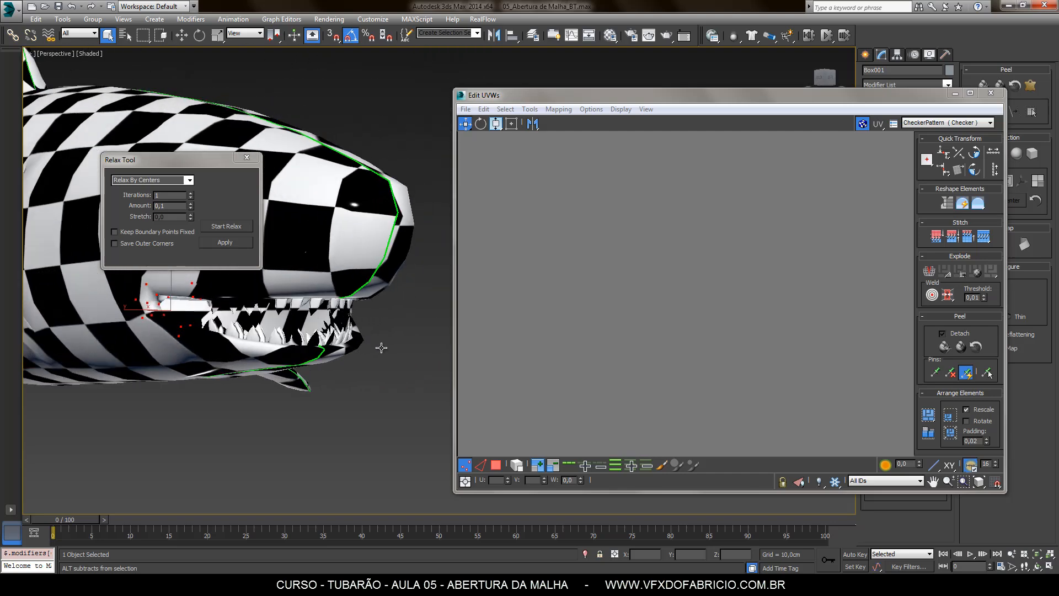
pyautogui.scroll(6, 292, 342)
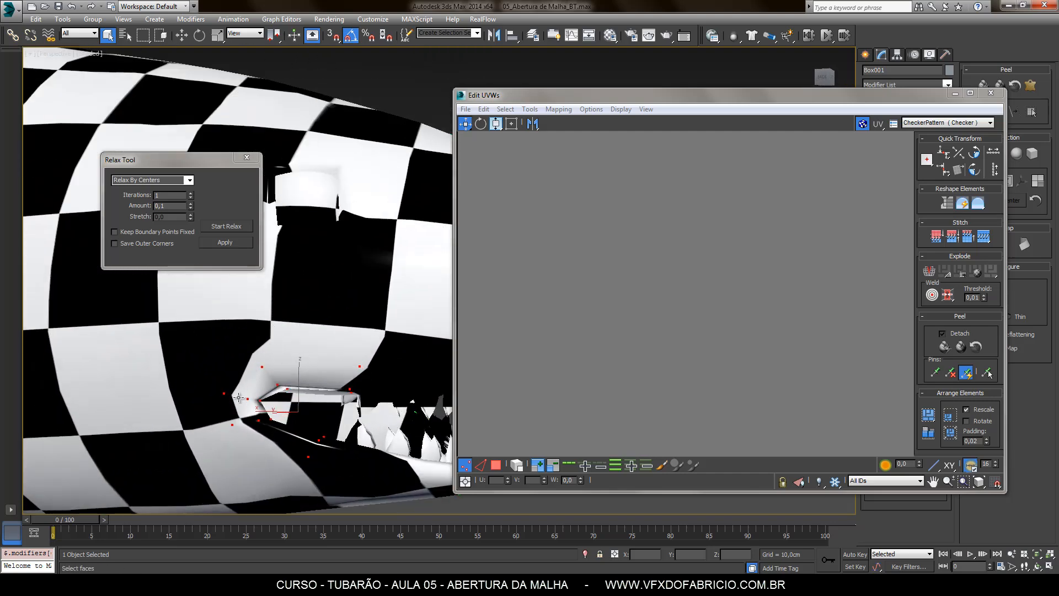
pyautogui.scroll(6, 623, 292)
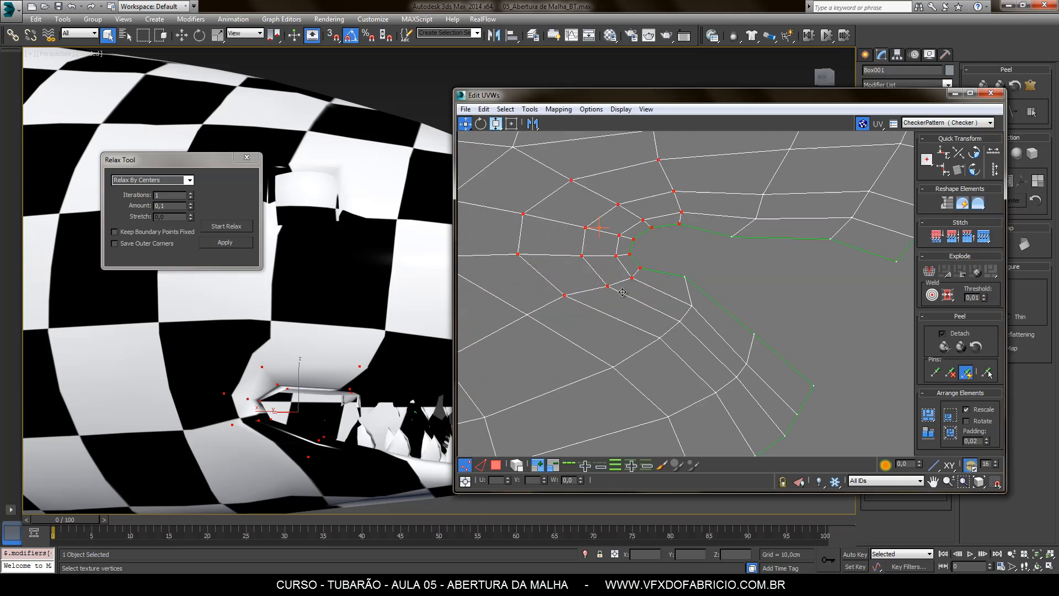
pyautogui.scroll(-2, 659, 280)
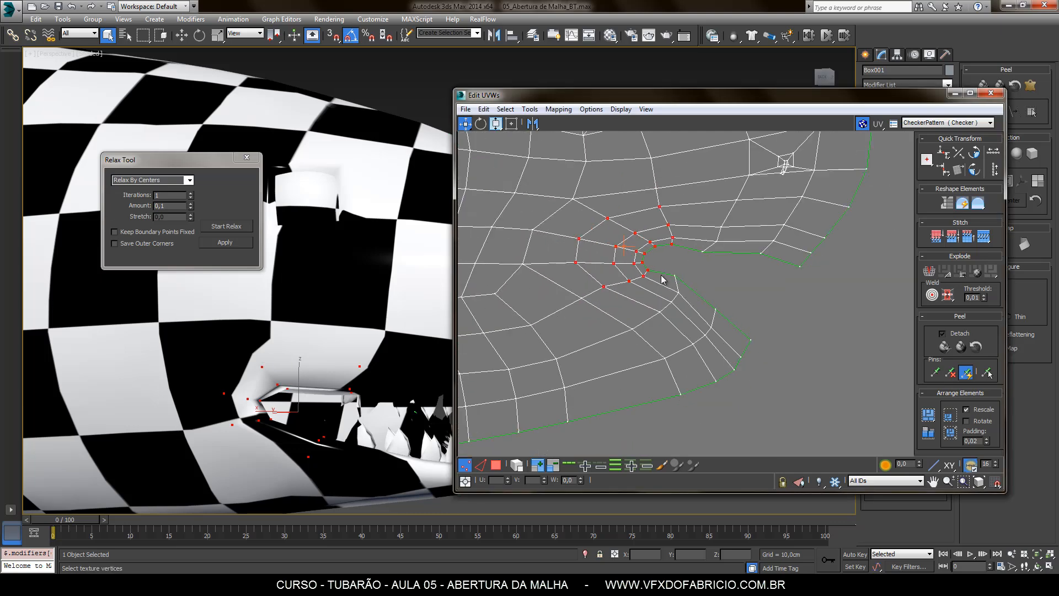
# Undo the move and the relaxation of the mouth-corner vertices
pyautogui.hotkey('ctrl', 'z')
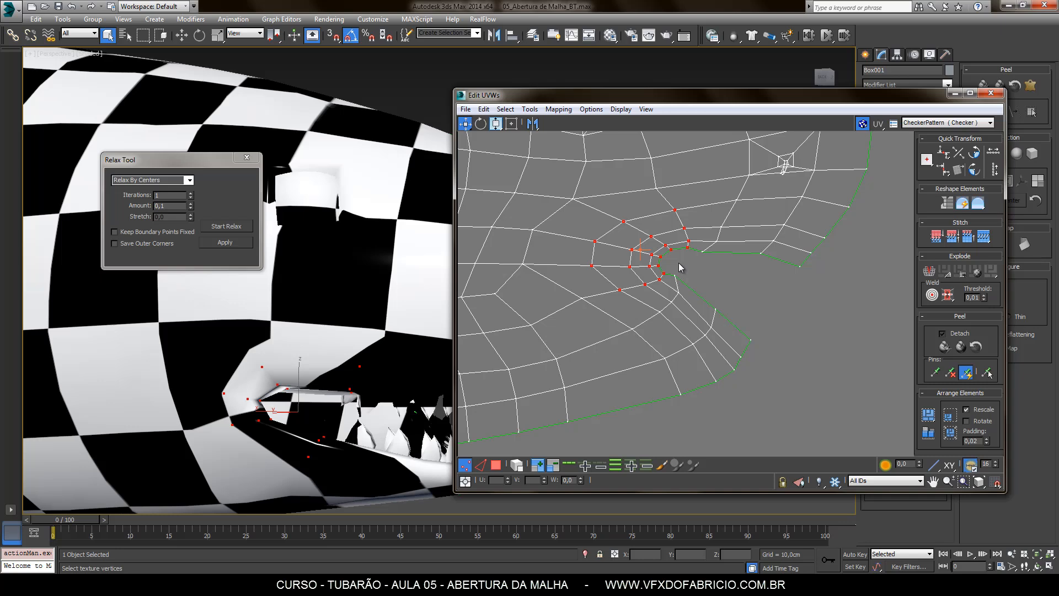
pyautogui.hotkey('ctrl', 'z')
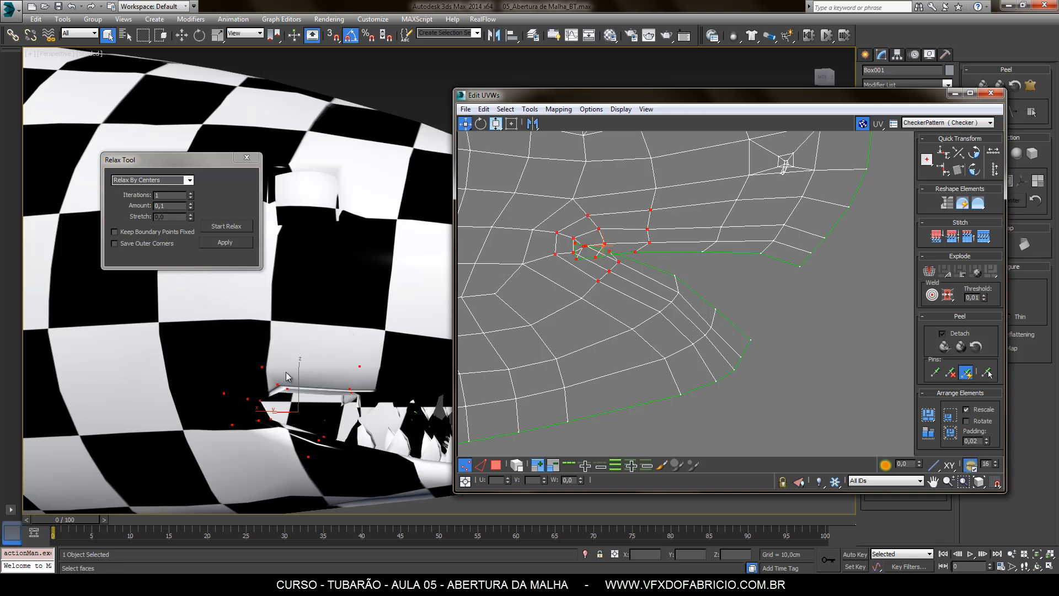
pyautogui.click(618, 262)
# Move the crossed border vertices near the mouth corner by hand to separate the upper and lower lip edges
pyautogui.moveTo(623, 268); pyautogui.dragTo(624, 285, button='middle')
pyautogui.scroll(2, 613, 248)
pyautogui.scroll(1, 573, 309)
pyautogui.moveTo(588, 349); pyautogui.dragTo(616, 369, button='middle')
pyautogui.click(702, 341)
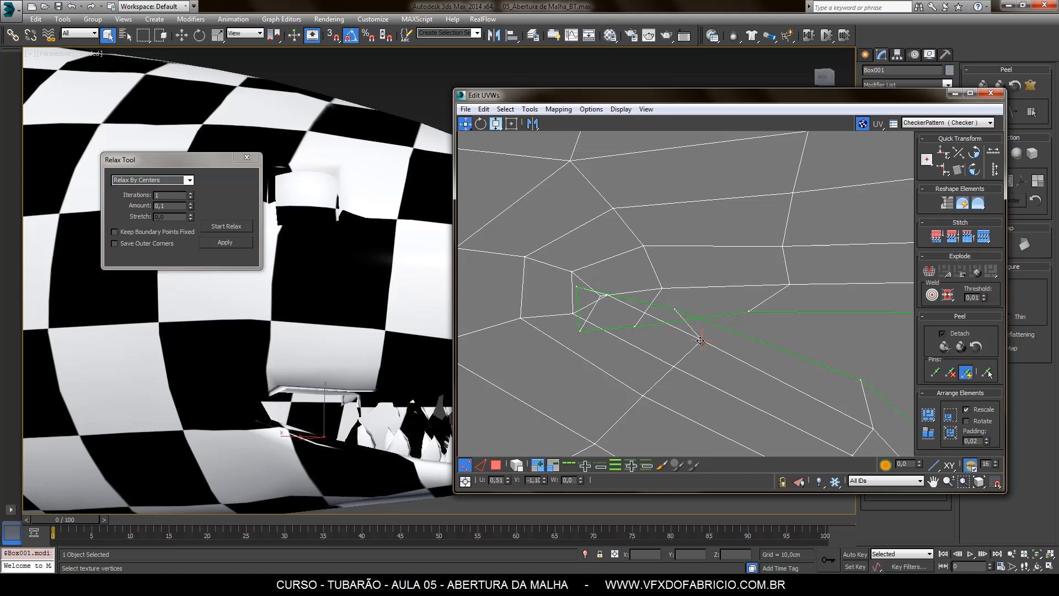
pyautogui.moveTo(701, 341); pyautogui.dragTo(784, 310)
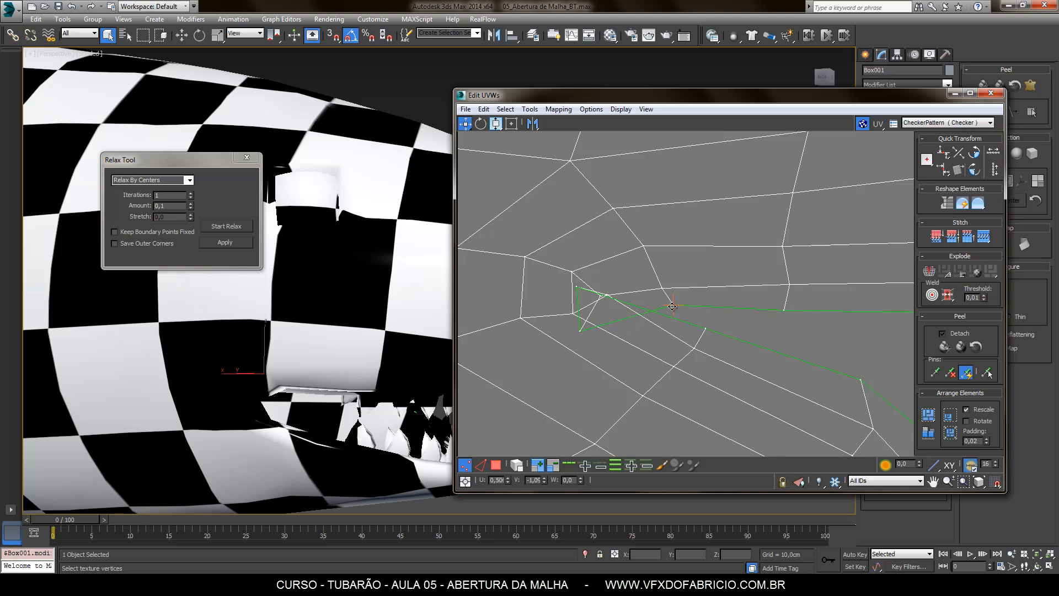
pyautogui.moveTo(581, 330); pyautogui.dragTo(642, 301)
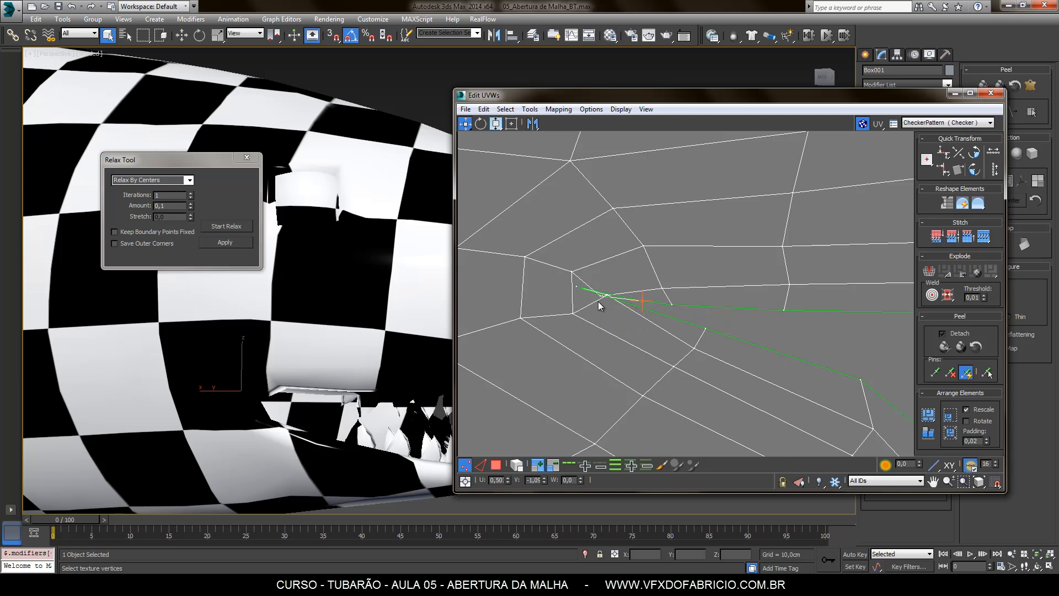
# Reposition the innermost mouth-corner vertices so the border forms an open, rounded end without crossing edges
pyautogui.moveTo(577, 286); pyautogui.dragTo(677, 305)
pyautogui.click(643, 302)
pyautogui.click(661, 312)
pyautogui.click(671, 313)
pyautogui.moveTo(672, 300); pyautogui.dragTo(669, 291)
pyautogui.click(671, 323)
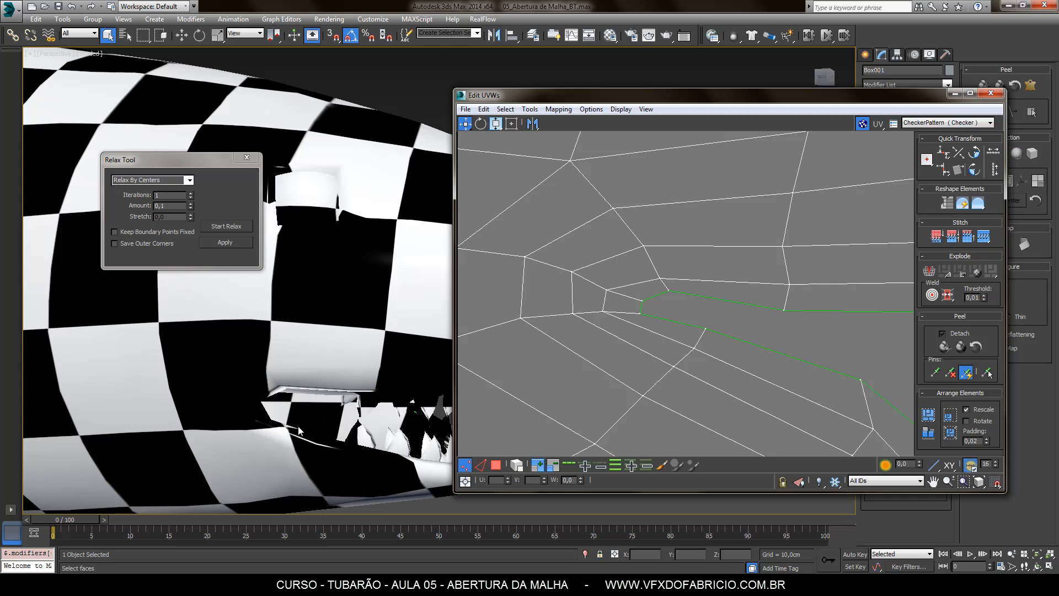
# Move the crossed border vertices at the left-facing shell's mouth corner to separate the upper and lower lip edges
pyautogui.moveTo(359, 344); pyautogui.dragTo(382, 362, button='middle')
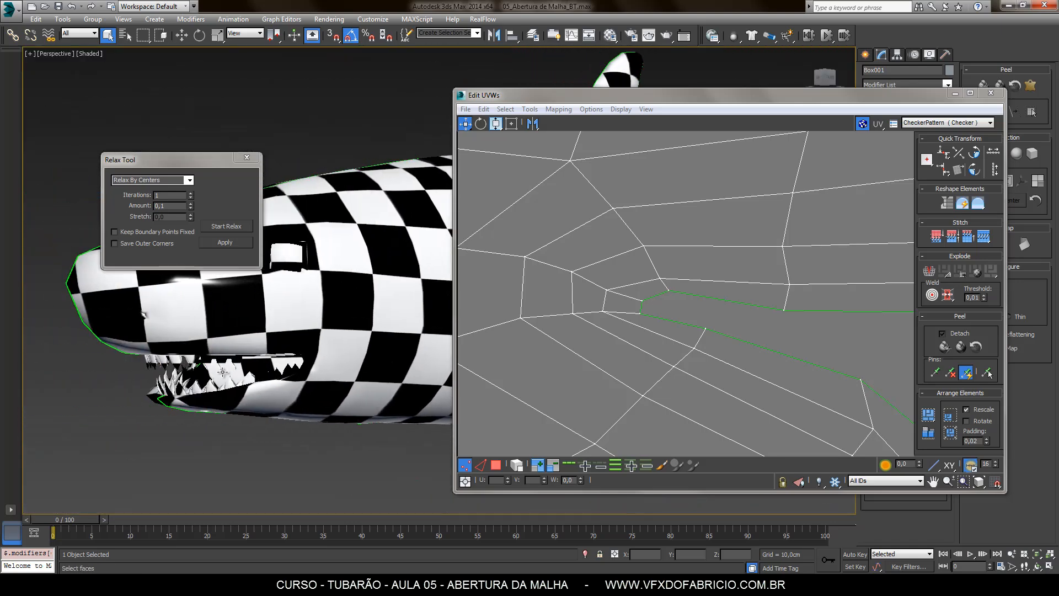
pyautogui.middleClick(638, 300)
pyautogui.scroll(-7, 635, 279)
pyautogui.scroll(-10, 637, 282)
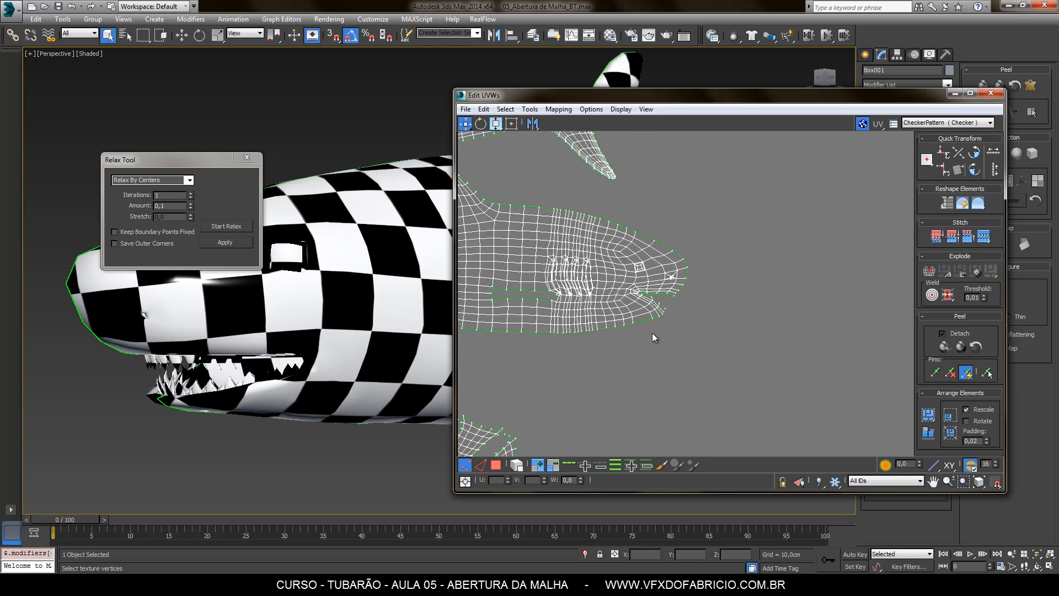
pyautogui.scroll(18, 638, 315)
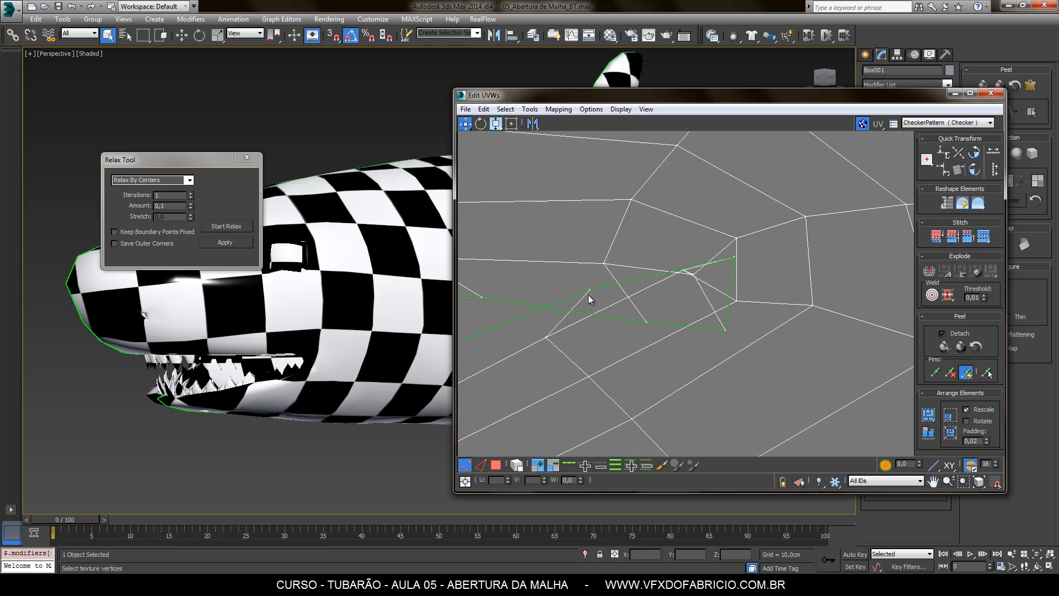
pyautogui.moveTo(588, 295); pyautogui.dragTo(523, 309)
pyautogui.moveTo(605, 263); pyautogui.dragTo(611, 241)
pyautogui.moveTo(645, 321); pyautogui.dragTo(611, 263)
pyautogui.moveTo(724, 331); pyautogui.dragTo(649, 274)
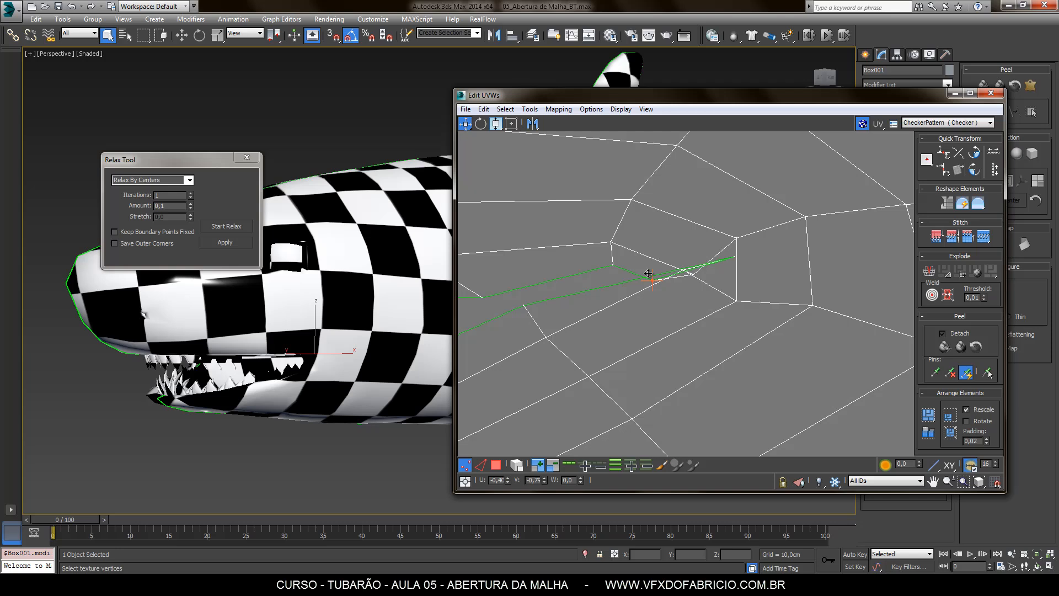
# Reposition the innermost vertices around the left-facing shell's mouth corner so the surrounding edge loop no longer crosses the border
pyautogui.click(735, 257)
pyautogui.moveTo(735, 258); pyautogui.dragTo(693, 294)
pyautogui.moveTo(695, 275); pyautogui.dragTo(688, 254)
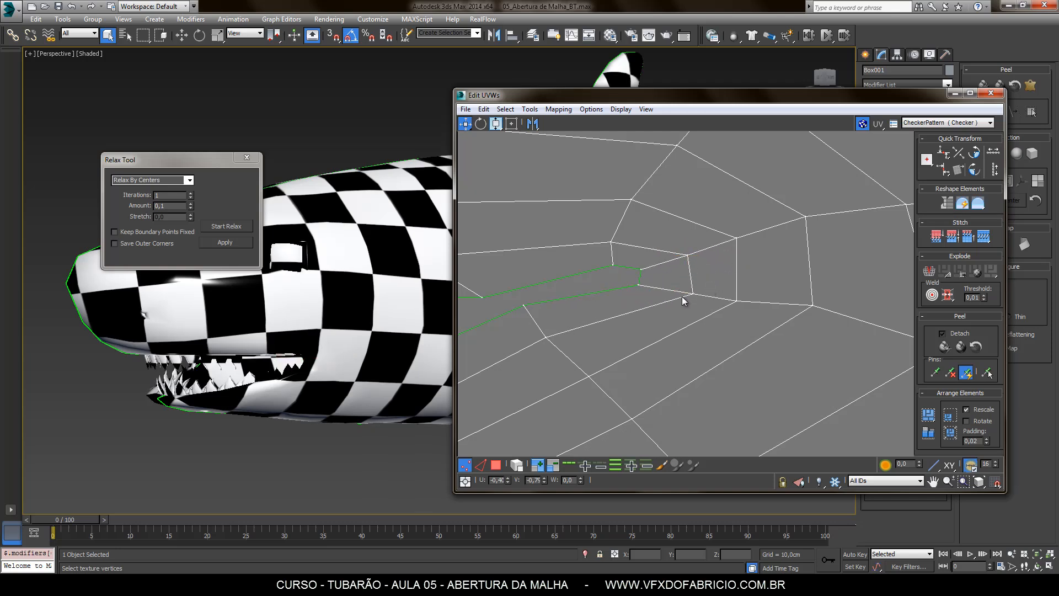
pyautogui.moveTo(694, 293); pyautogui.dragTo(694, 289)
# Adjust the lower and upper lip border vertices next to the left-facing shell's mouth corner to widen the opening
pyautogui.moveTo(525, 306); pyautogui.dragTo(552, 346)
pyautogui.keyDown('ctrl'); pyautogui.click(546, 340); pyautogui.keyUp('ctrl')
pyautogui.click(543, 324)
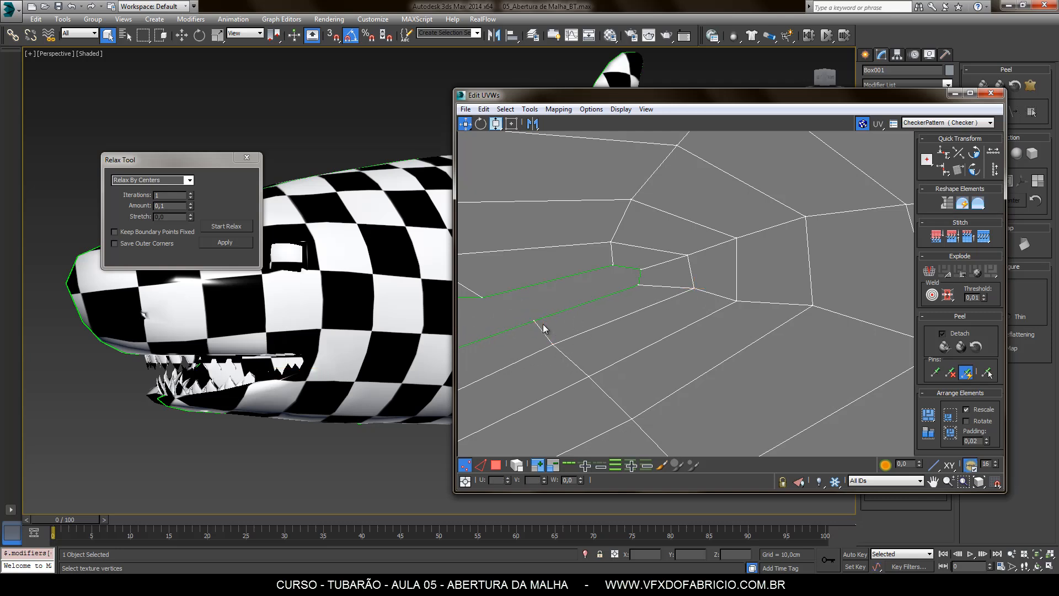
pyautogui.moveTo(549, 298); pyautogui.dragTo(682, 287, button='middle')
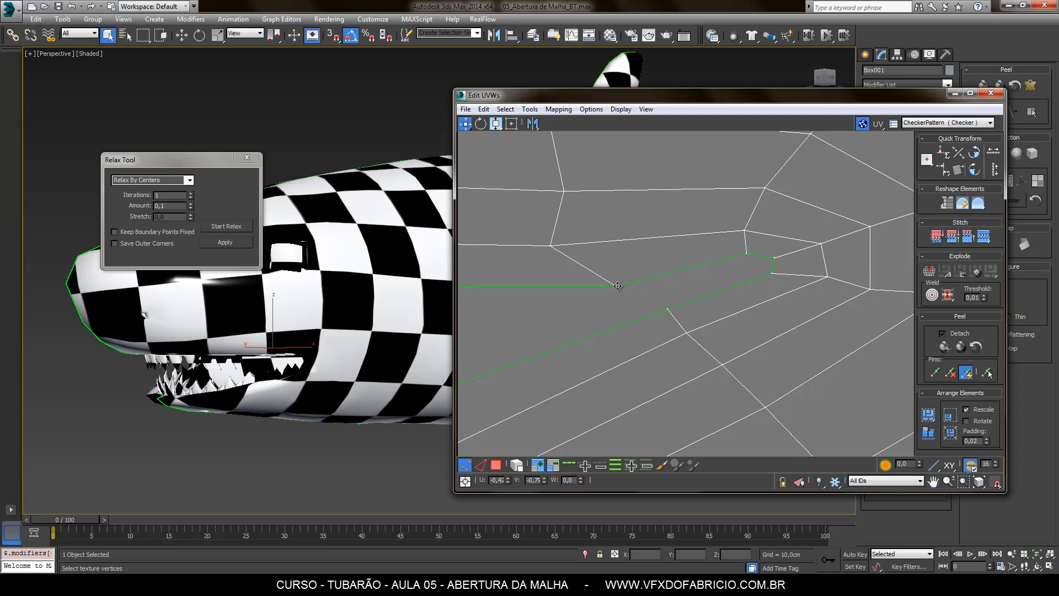
pyautogui.moveTo(562, 294); pyautogui.dragTo(559, 286)
pyautogui.click(628, 292)
# Select the tangled nostril vertices on the left-facing shell and relax them with Relax By Centers
pyautogui.scroll(-2, 708, 276)
pyautogui.scroll(-3, 710, 278)
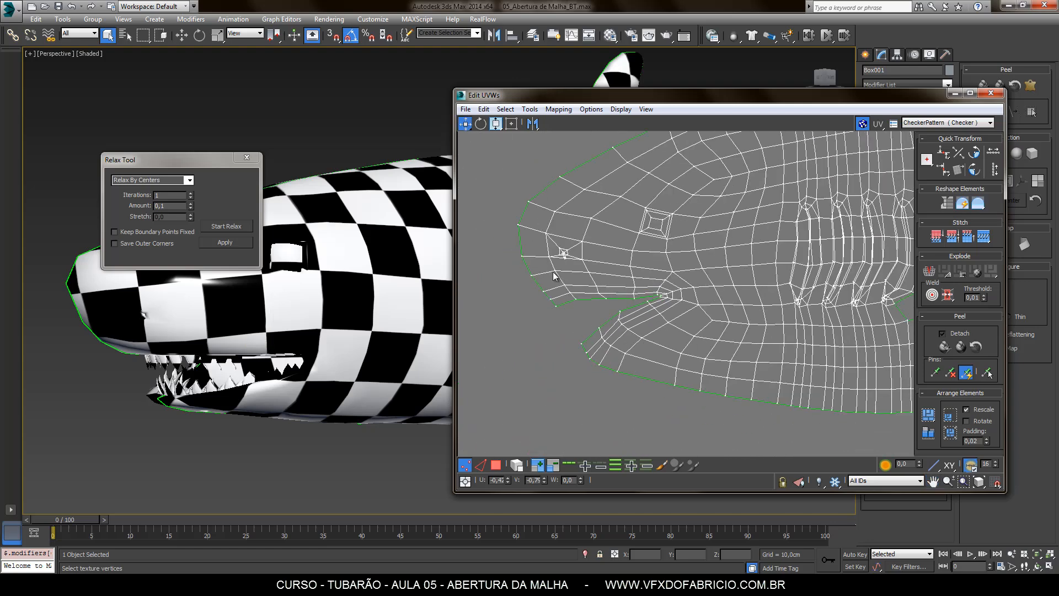
pyautogui.scroll(8, 555, 250)
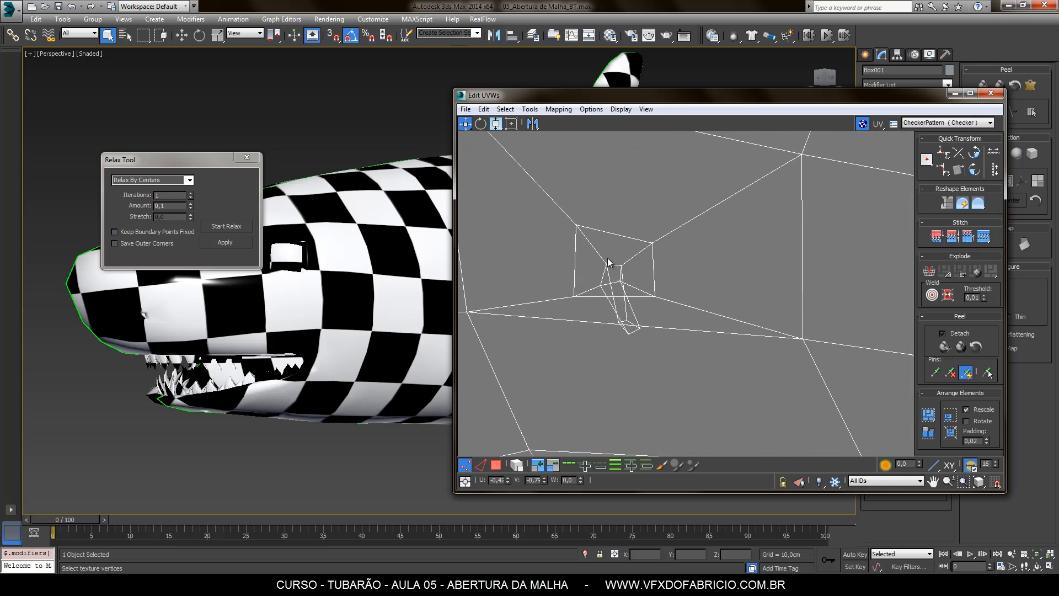
pyautogui.moveTo(592, 255); pyautogui.dragTo(632, 290)
pyautogui.keyDown('ctrl'); pyautogui.moveTo(609, 343); pyautogui.dragTo(660, 310); pyautogui.keyUp('ctrl')
pyautogui.scroll(3, 606, 287)
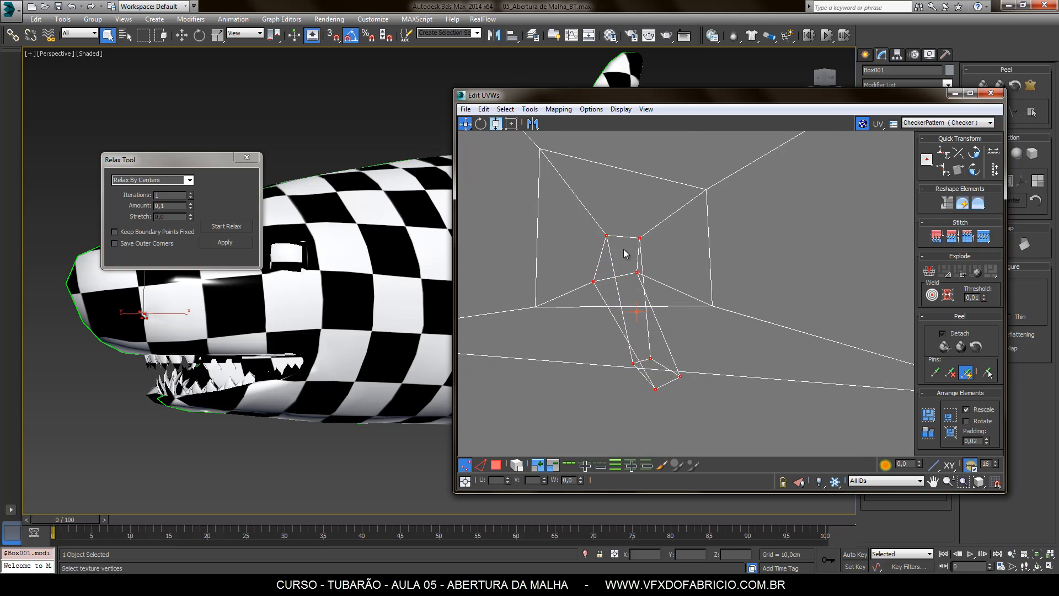
pyautogui.moveTo(625, 253); pyautogui.dragTo(657, 287, button='middle')
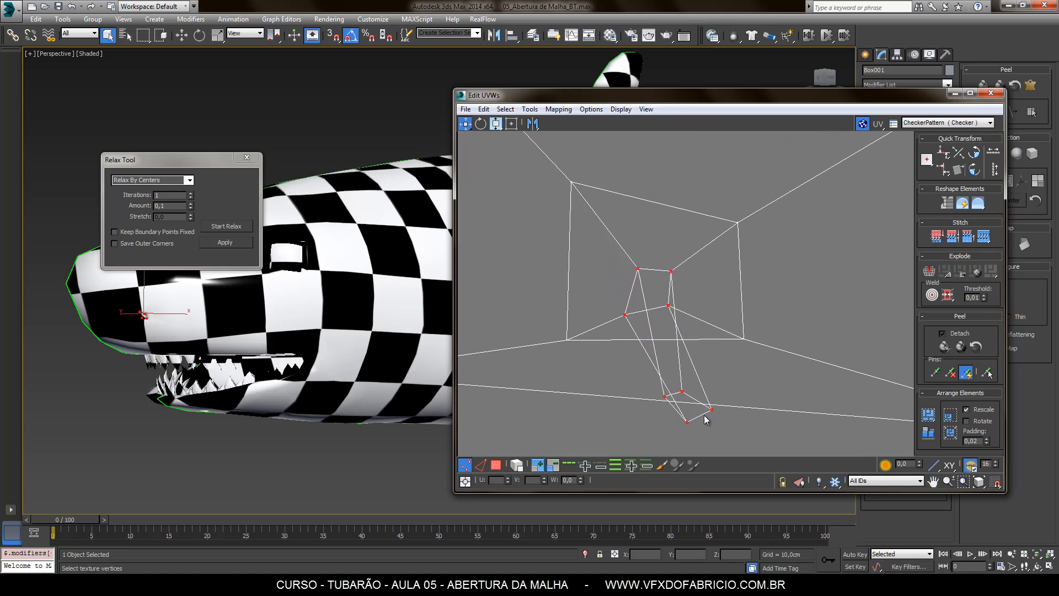
pyautogui.click(223, 227)
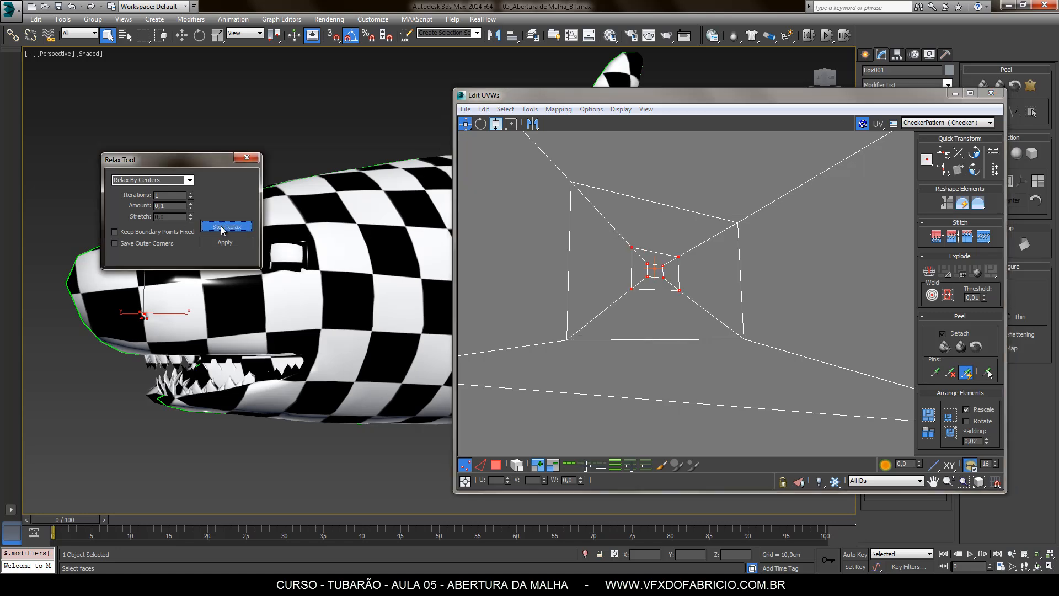
pyautogui.click(221, 228)
pyautogui.click(645, 344)
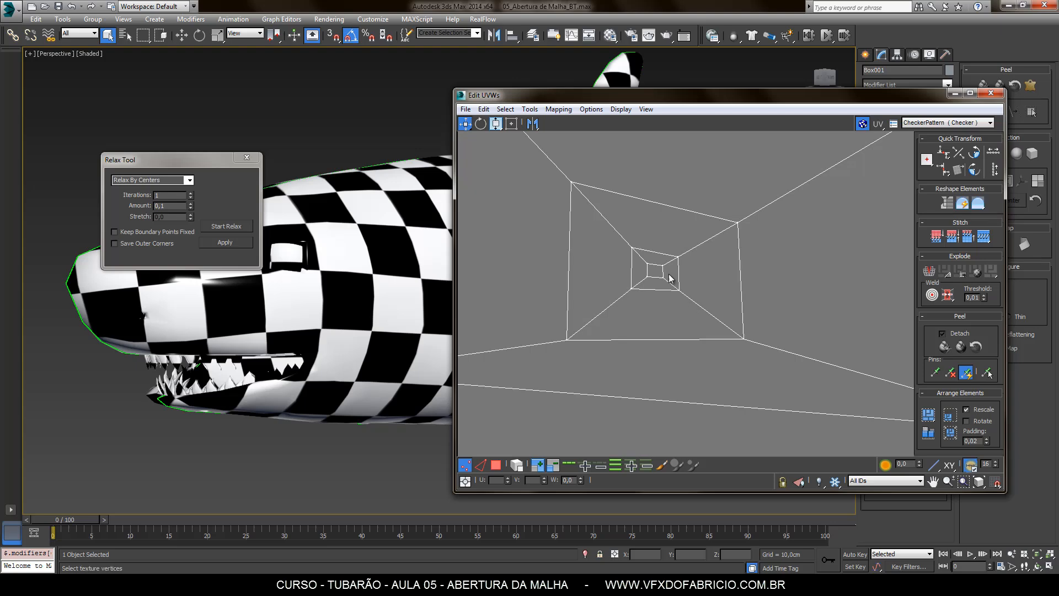
# Try relaxing the tangled nostril vertices on the right-facing shell with Relax By Centers
pyautogui.moveTo(637, 306); pyautogui.dragTo(635, 327, button='middle')
pyautogui.scroll(-5, 646, 386)
pyautogui.scroll(-5, 647, 386)
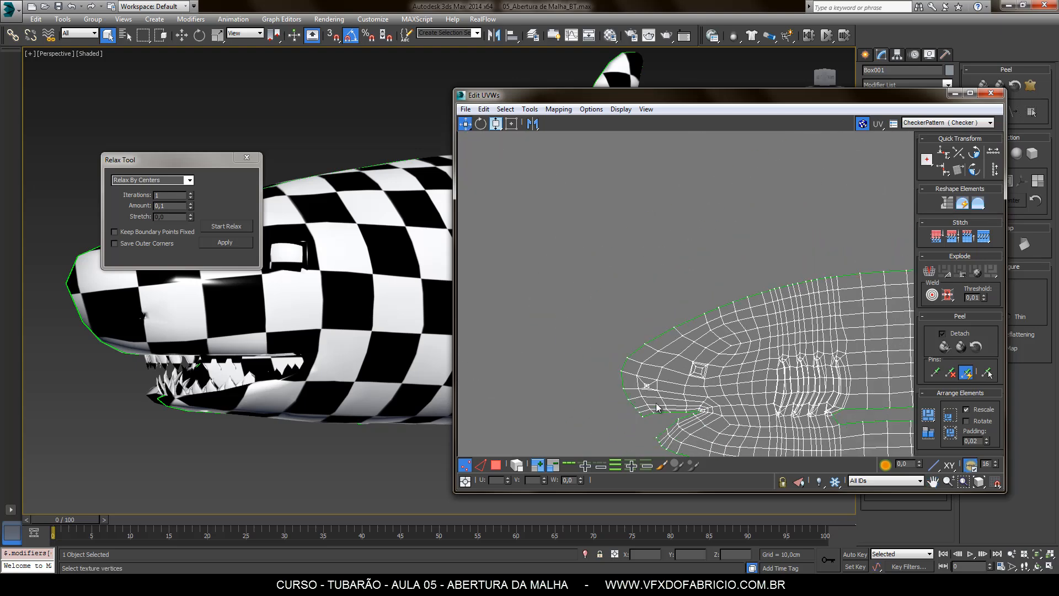
pyautogui.moveTo(640, 380); pyautogui.dragTo(570, 312, button='middle')
pyautogui.scroll(10, 709, 306)
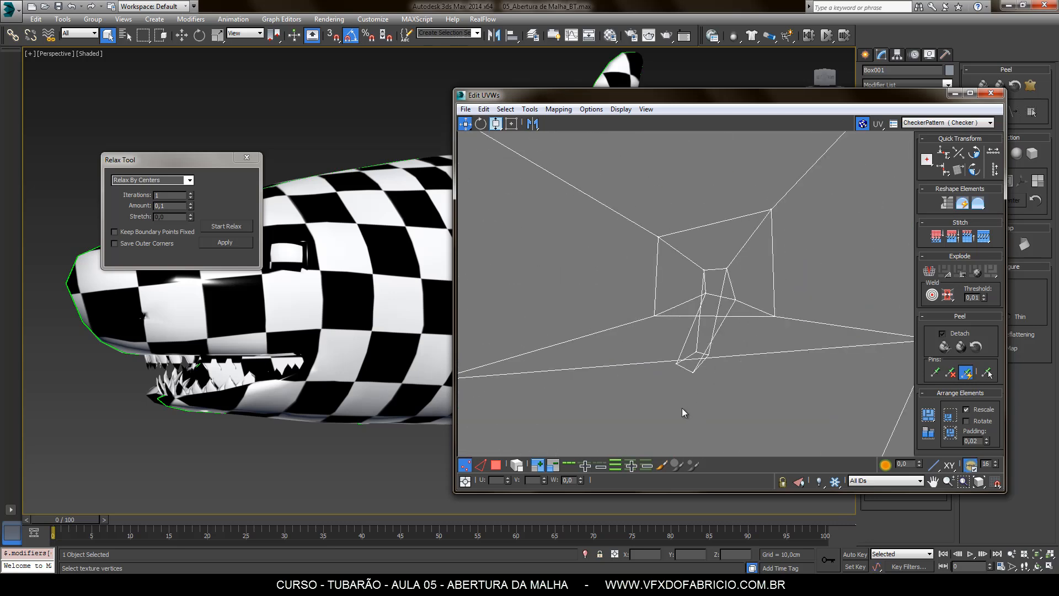
pyautogui.moveTo(724, 346); pyautogui.dragTo(723, 346)
pyautogui.keyDown('ctrl'); pyautogui.moveTo(694, 263); pyautogui.dragTo(750, 314); pyautogui.keyUp('ctrl')
pyautogui.click(226, 226)
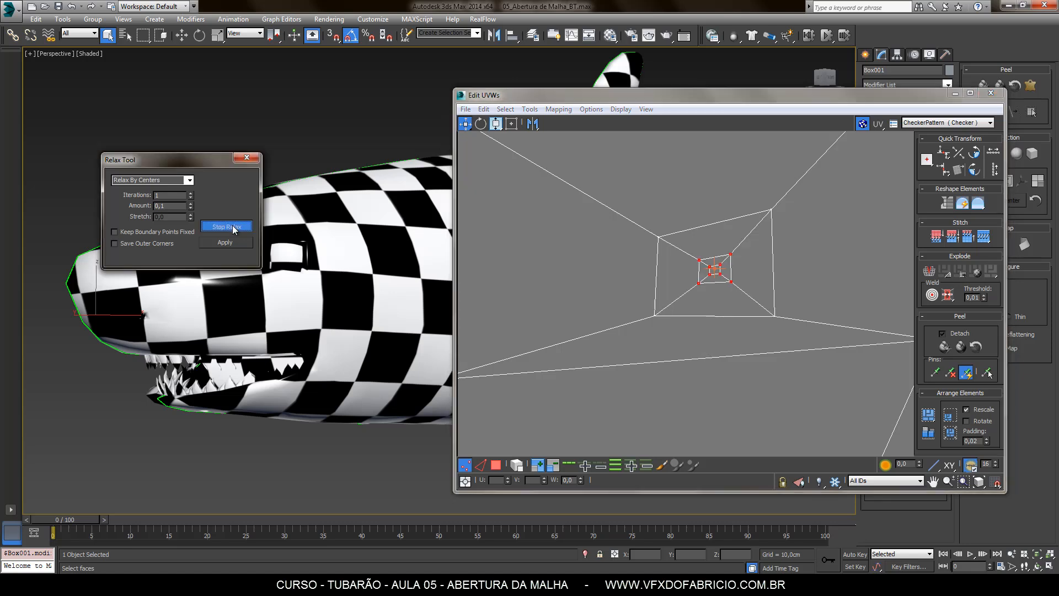
pyautogui.click(234, 229)
pyautogui.click(744, 239)
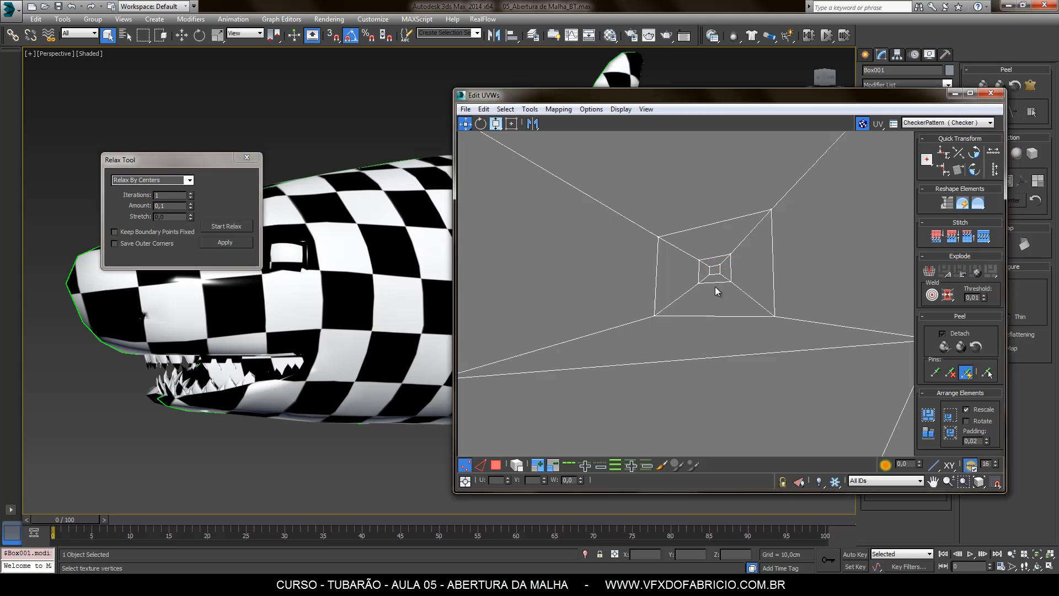
# Move the stretched inner nostril vertices of the right-facing shell by hand into the surrounding nostril loop
pyautogui.moveTo(713, 292); pyautogui.dragTo(730, 403)
pyautogui.moveTo(697, 350); pyautogui.dragTo(713, 281)
pyautogui.moveTo(710, 356); pyautogui.dragTo(695, 370)
pyautogui.moveTo(723, 296); pyautogui.dragTo(721, 280)
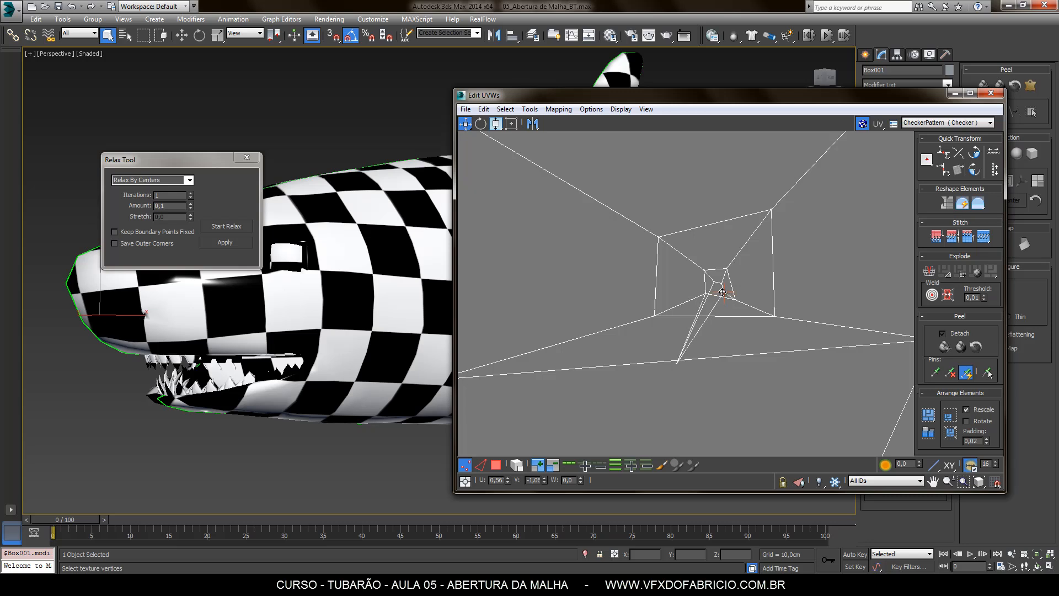
pyautogui.moveTo(679, 363); pyautogui.dragTo(712, 290)
# Relax all the right-facing shell's nostril vertices with Relax By Centers to space the loops evenly
pyautogui.moveTo(693, 253); pyautogui.dragTo(740, 311)
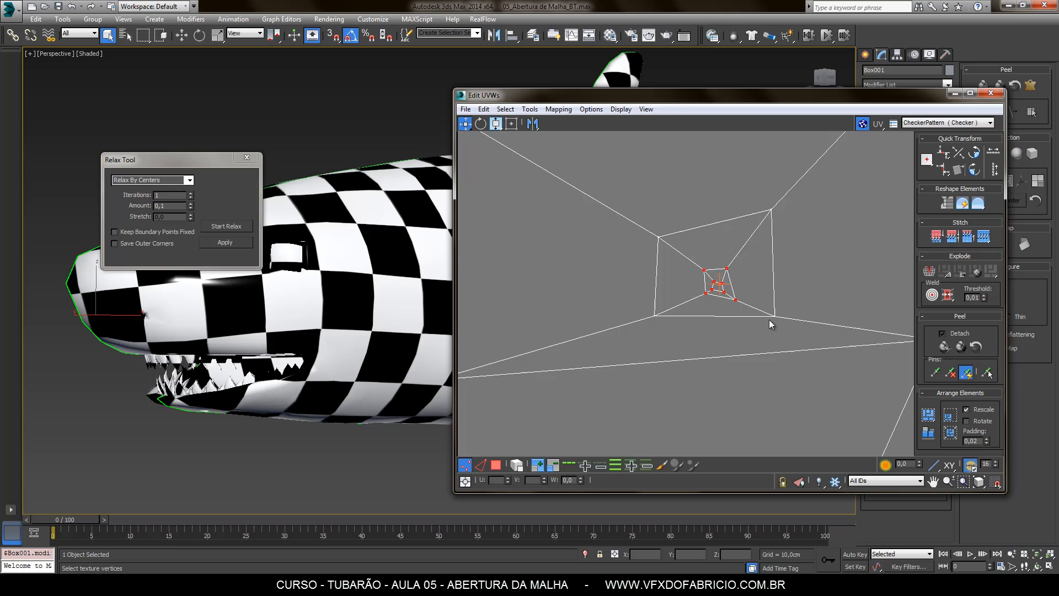
pyautogui.click(223, 242)
pyautogui.click(235, 225)
pyautogui.click(233, 223)
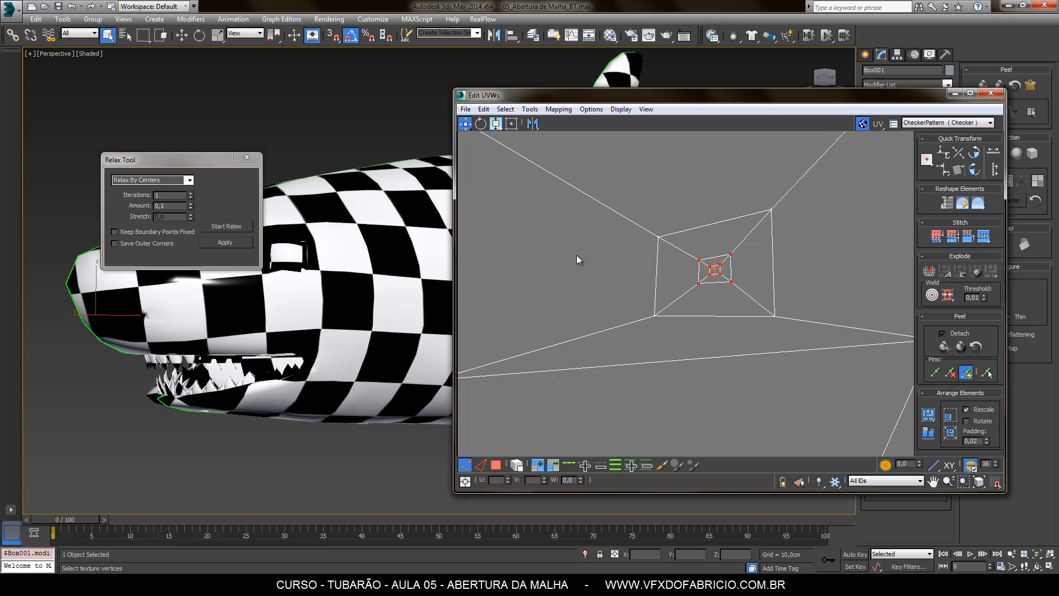
pyautogui.click(562, 265)
# Inspect the eye and gill-slit UVs and compare them with the checker pattern around the gills on the model
pyautogui.scroll(-6, 754, 308)
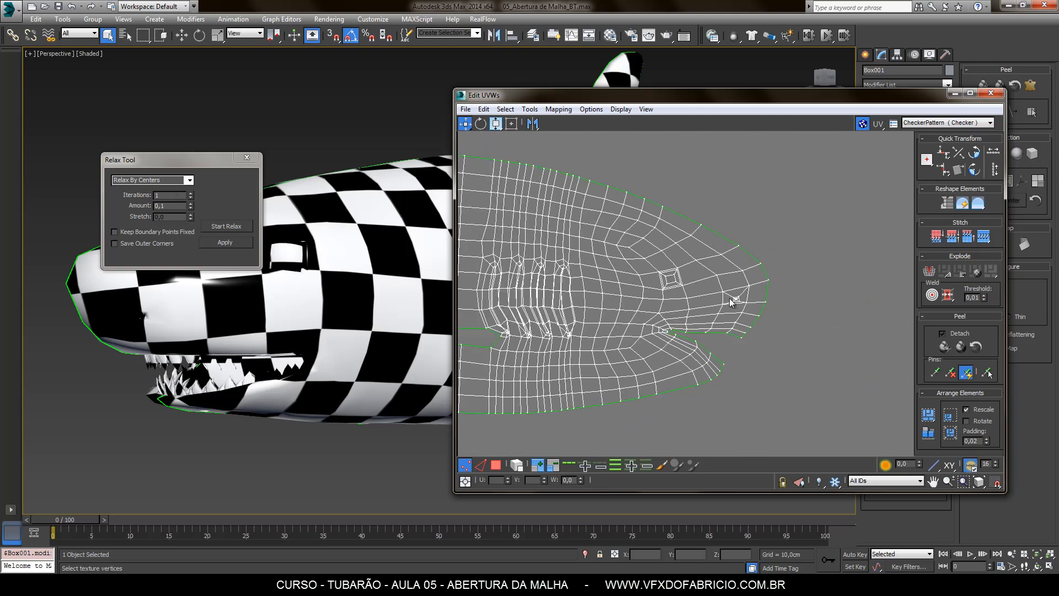
pyautogui.scroll(7, 670, 281)
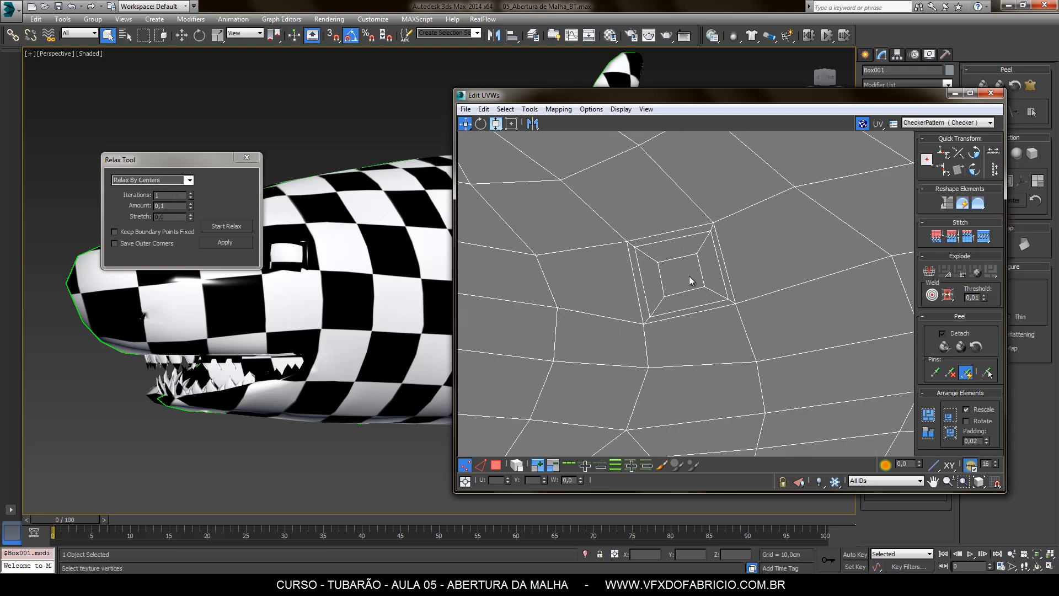
pyautogui.scroll(-7, 690, 280)
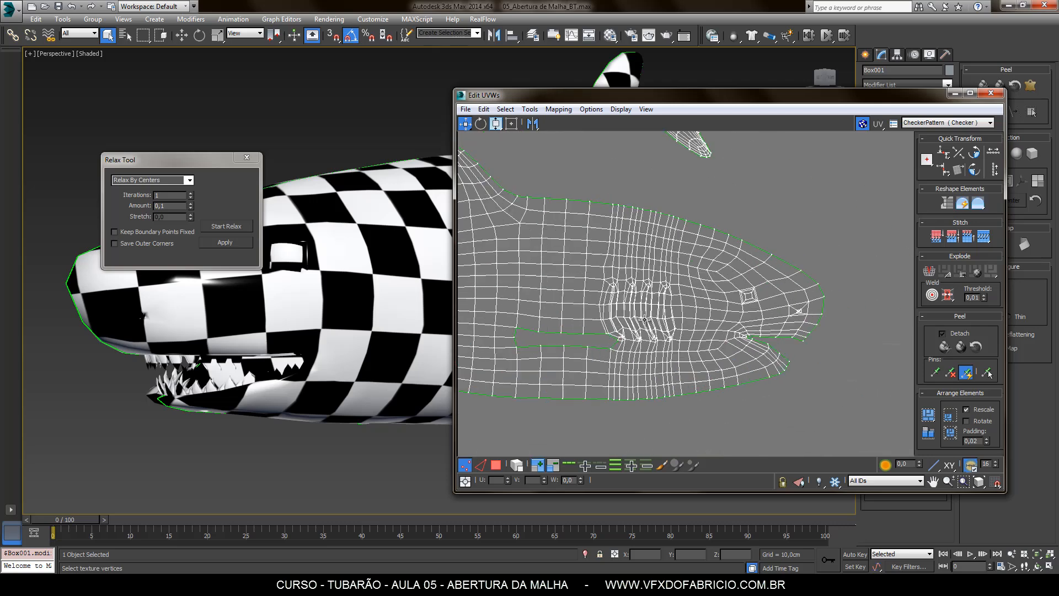
pyautogui.scroll(4, 644, 320)
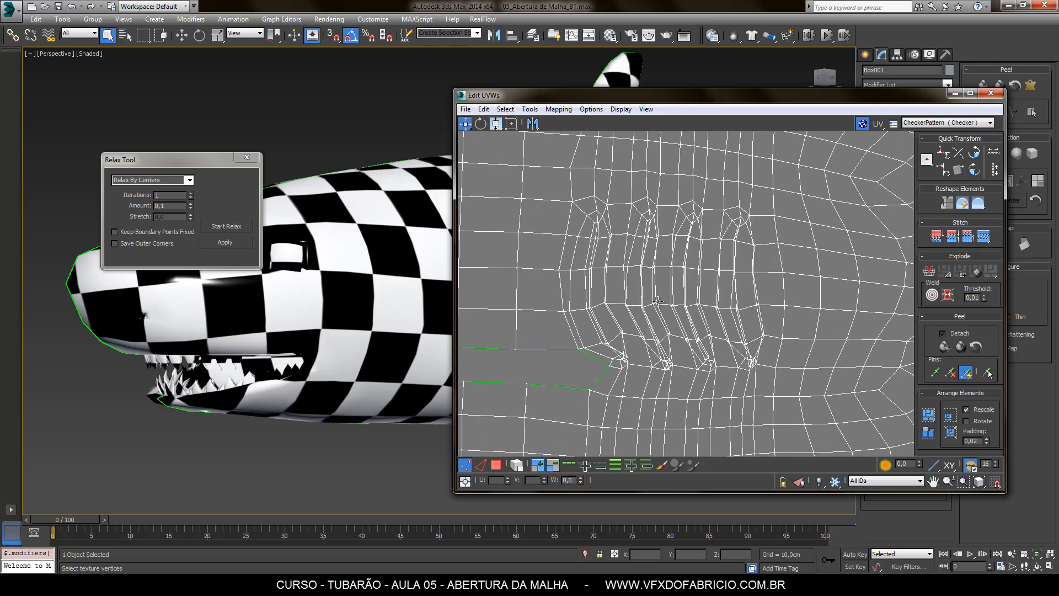
pyautogui.moveTo(433, 312); pyautogui.dragTo(320, 348, button='middle')
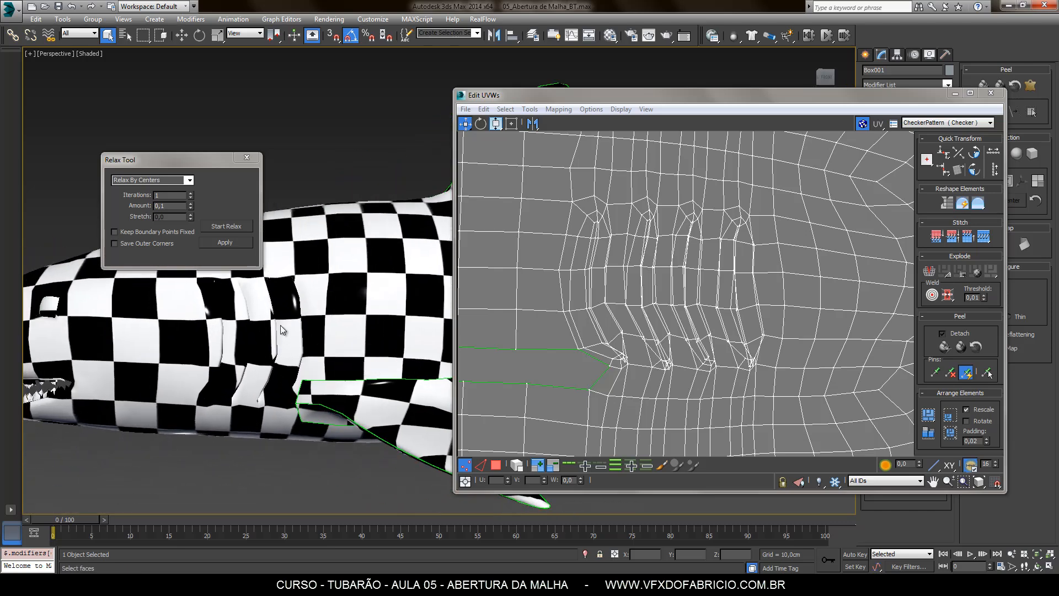
pyautogui.keyDown('alt'); pyautogui.moveTo(238, 299); pyautogui.dragTo(318, 358, button='middle'); pyautogui.keyUp('alt')
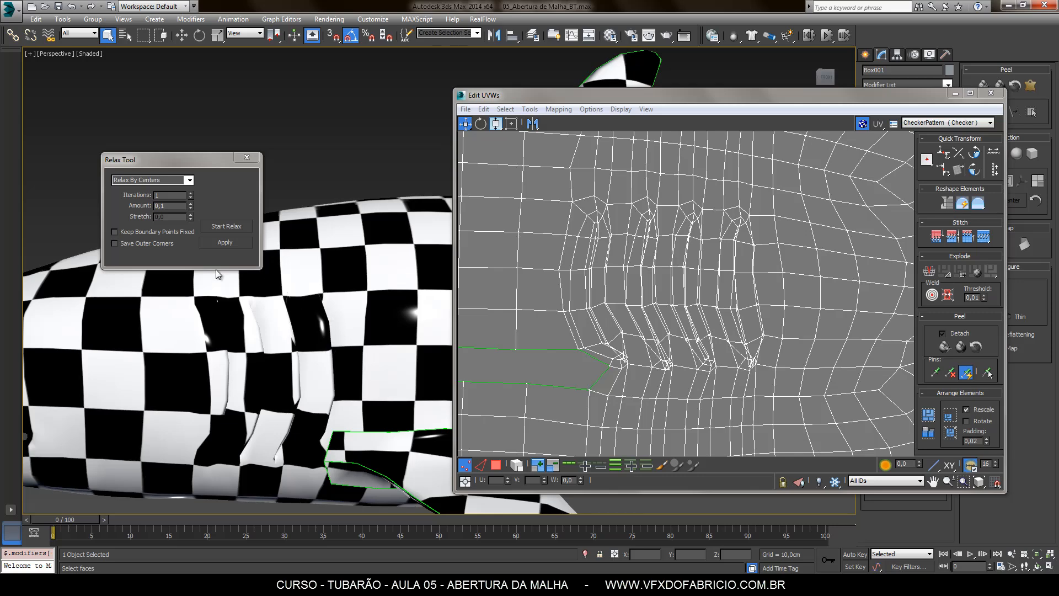
pyautogui.keyDown('alt'); pyautogui.moveTo(345, 387); pyautogui.dragTo(260, 371, button='middle'); pyautogui.keyUp('alt')
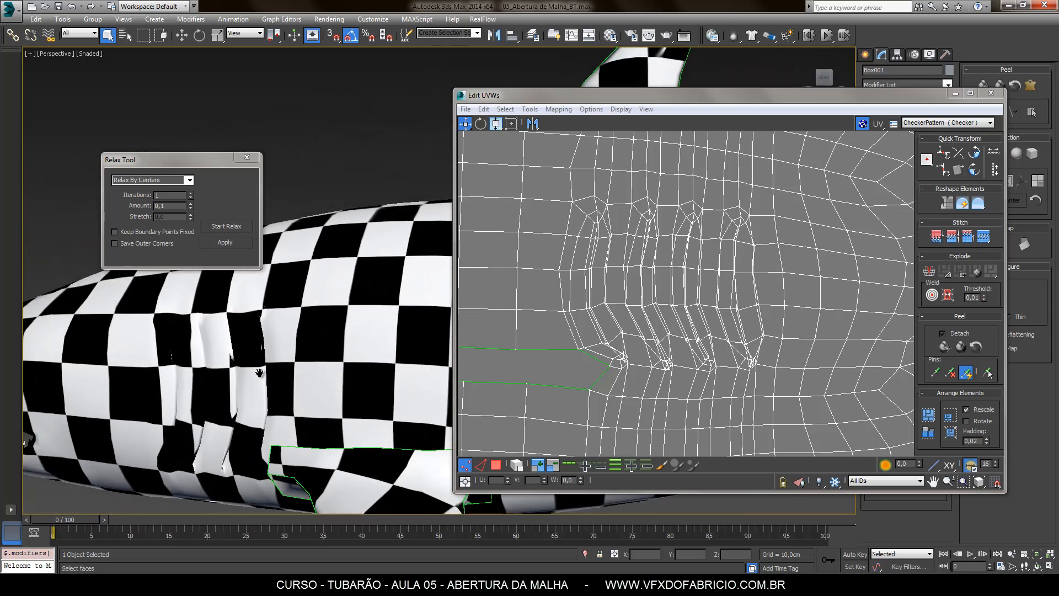
# Maximize the UV editor on the left-facing shell's gill slits and close the Relax Tool
pyautogui.click(969, 94)
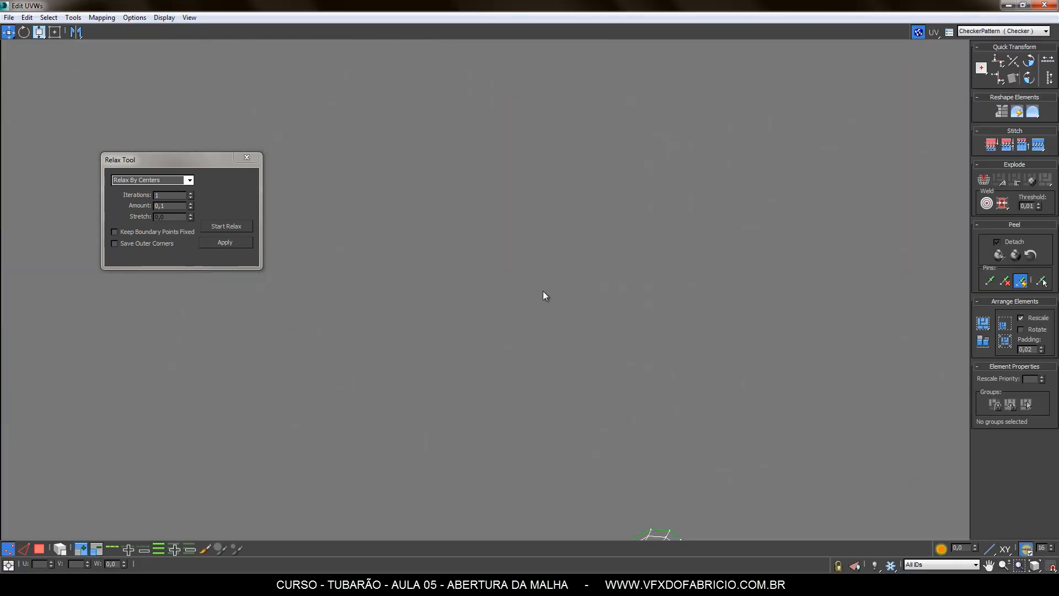
pyautogui.scroll(-5, 650, 362)
pyautogui.scroll(8, 623, 394)
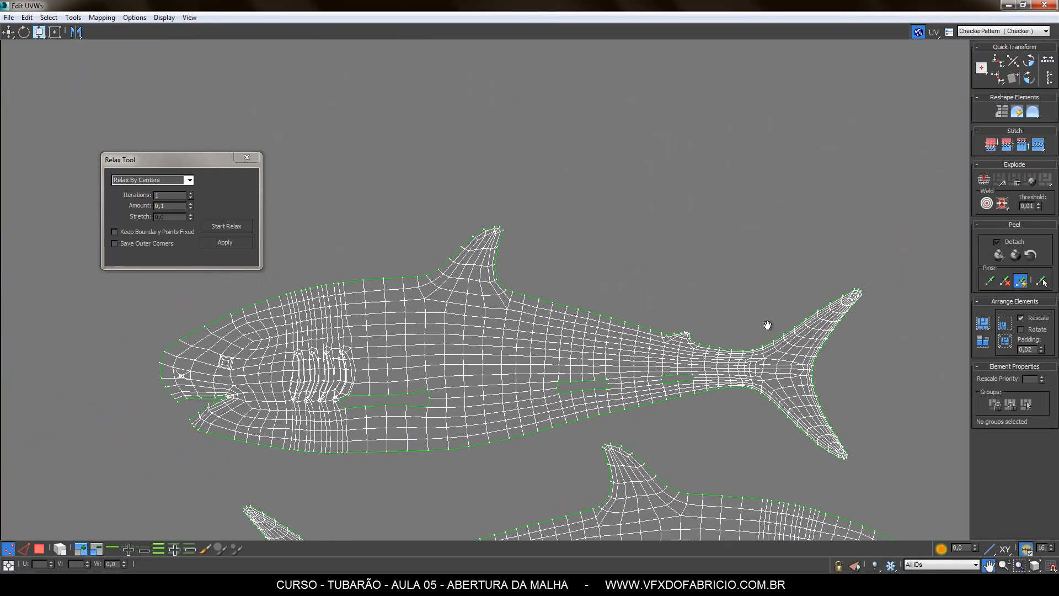
pyautogui.scroll(-2, 472, 232)
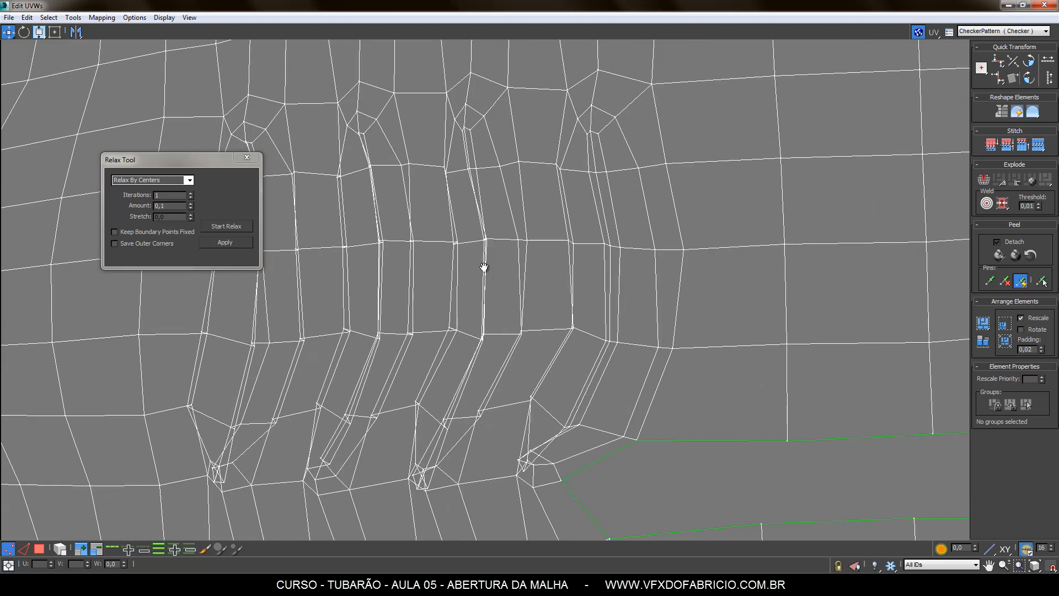
pyautogui.moveTo(484, 267); pyautogui.dragTo(605, 288, button='middle')
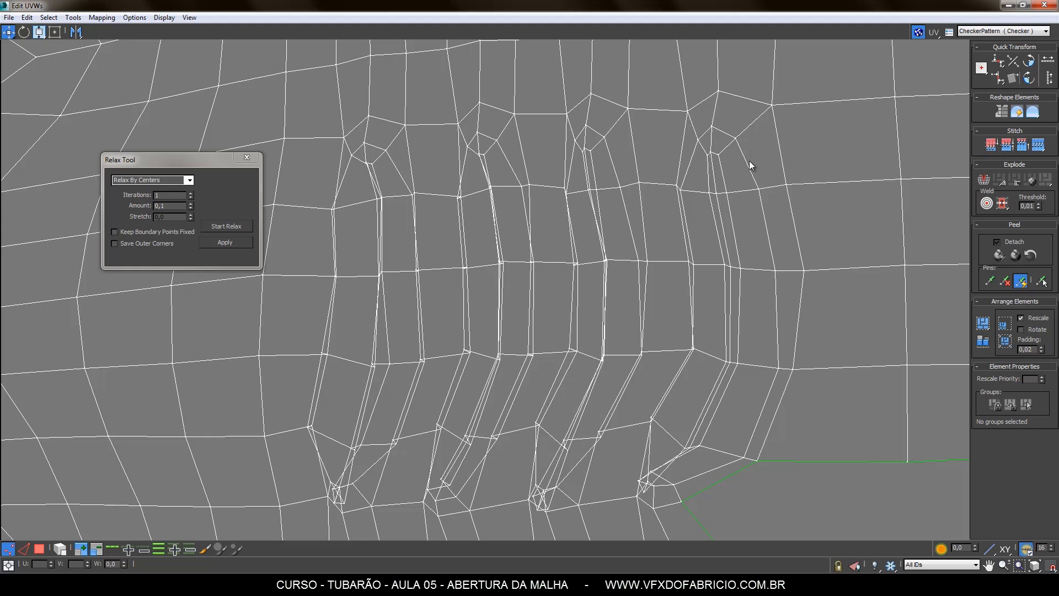
pyautogui.moveTo(753, 178); pyautogui.dragTo(753, 177)
pyautogui.click(737, 169)
pyautogui.moveTo(701, 290); pyautogui.dragTo(624, 264, button='middle')
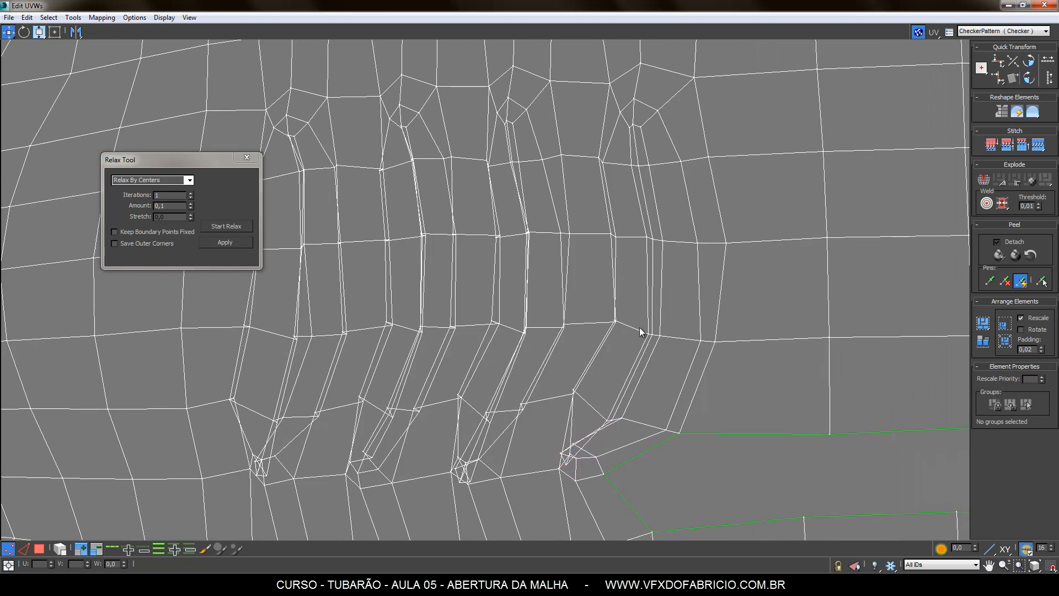
pyautogui.scroll(1, 631, 307)
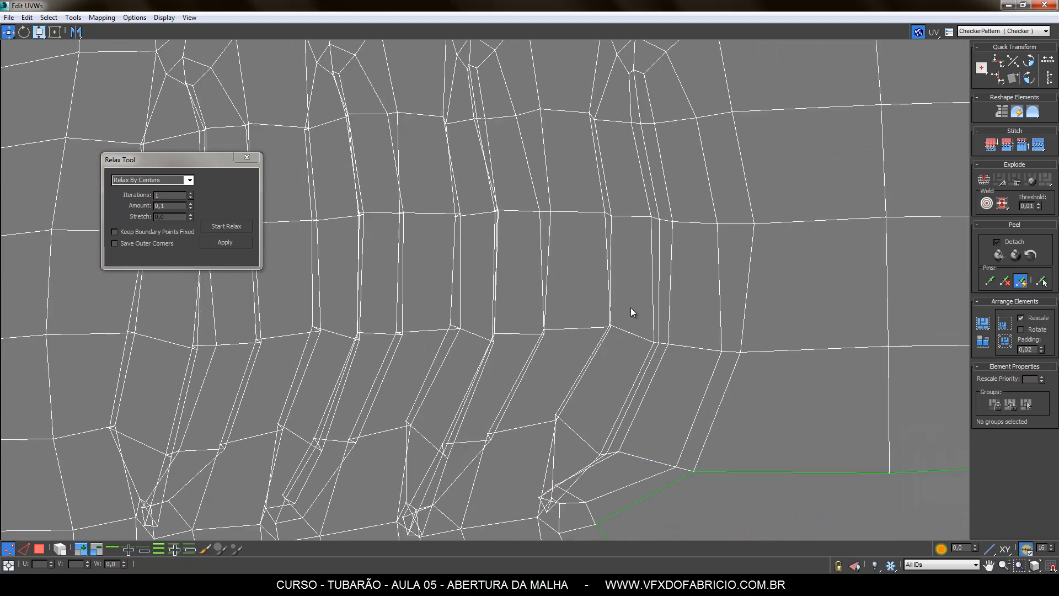
pyautogui.click(247, 157)
# Move the overlapping vertices along the front edge of the left-facing shell's rearmost gill slit apart by hand
pyautogui.moveTo(649, 289); pyautogui.dragTo(551, 344, button='middle')
pyautogui.moveTo(508, 379)
pyautogui.mouseDown()
pyautogui.moveTo(522, 383)
pyautogui.moveTo(498, 378)
pyautogui.moveTo(515, 378)
pyautogui.mouseUp()
pyautogui.click(510, 378)
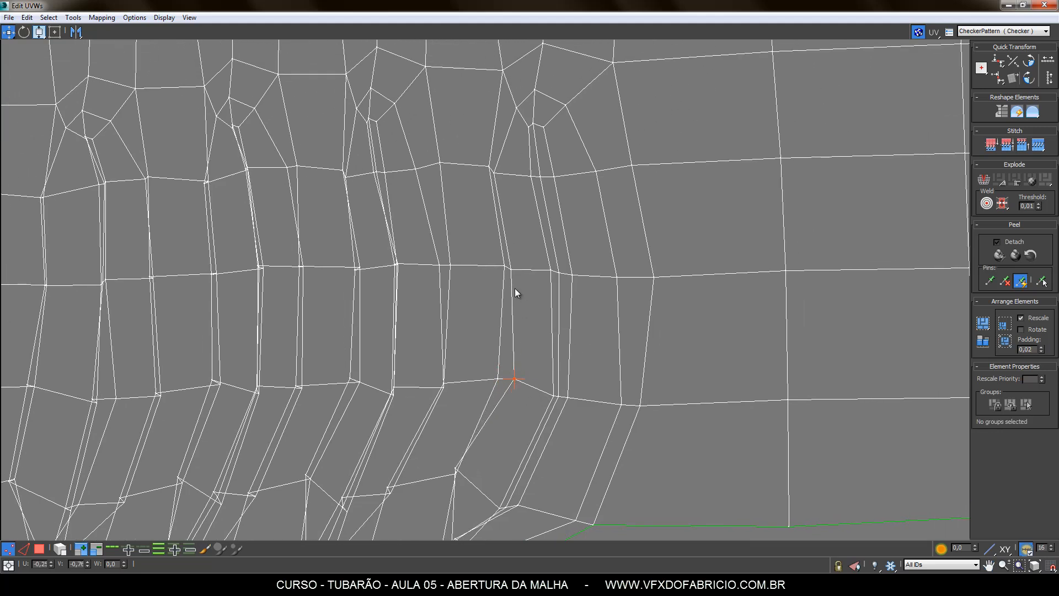
pyautogui.moveTo(511, 269); pyautogui.dragTo(519, 266)
pyautogui.moveTo(495, 173); pyautogui.dragTo(507, 166)
pyautogui.moveTo(545, 350); pyautogui.dragTo(553, 202, button='middle')
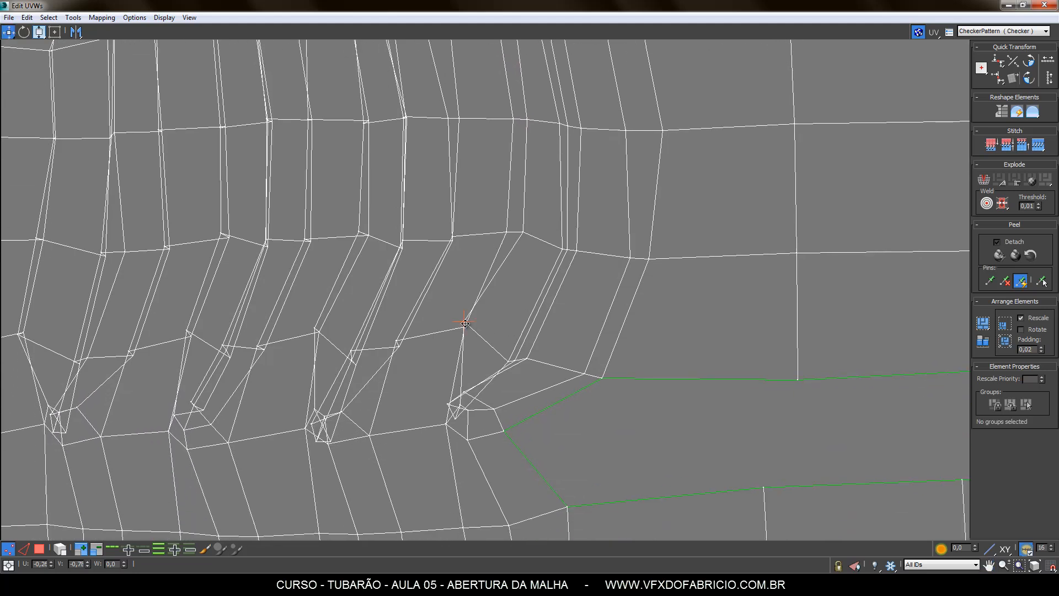
# Untangle the lower end of the rearmost gill slit by moving its crossed inner vertices inside the surrounding loop
pyautogui.moveTo(465, 323); pyautogui.dragTo(505, 358)
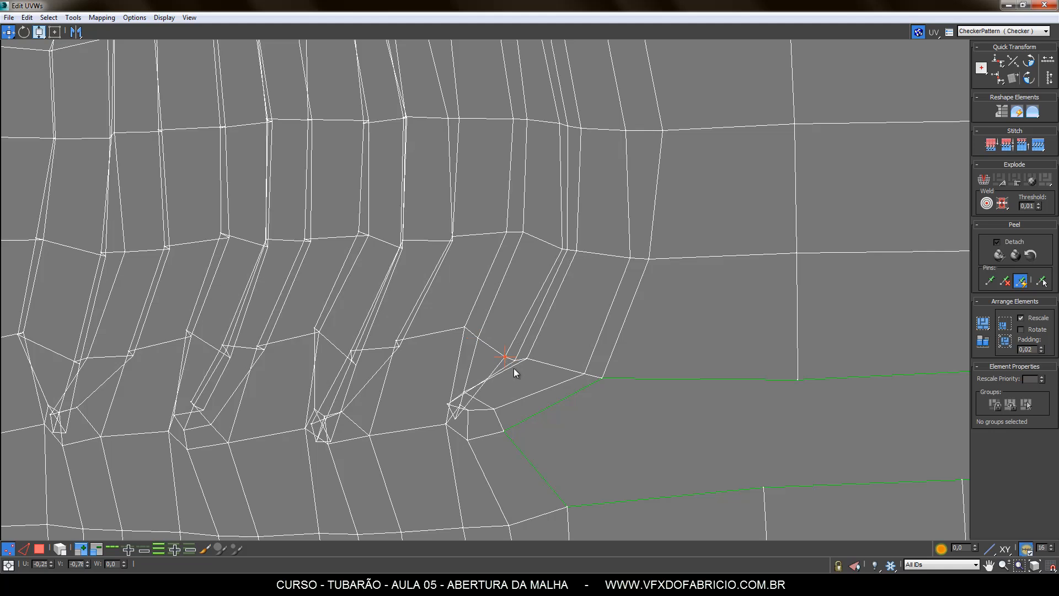
pyautogui.moveTo(456, 417); pyautogui.dragTo(492, 396)
pyautogui.moveTo(544, 376); pyautogui.dragTo(570, 367, button='middle')
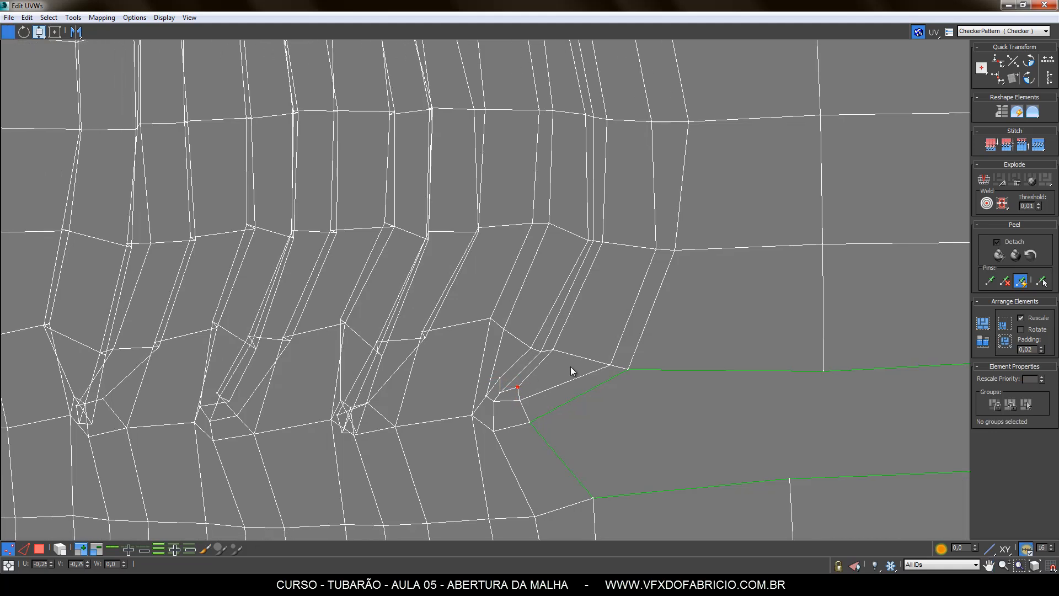
pyautogui.moveTo(499, 393); pyautogui.dragTo(502, 392)
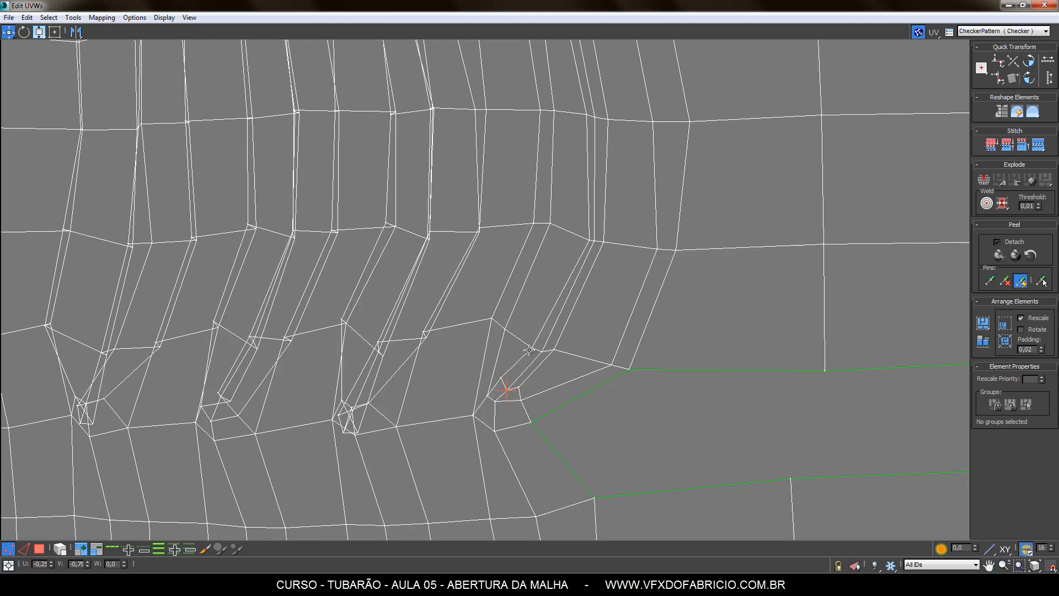
pyautogui.moveTo(530, 349); pyautogui.dragTo(528, 346)
pyautogui.click(606, 351)
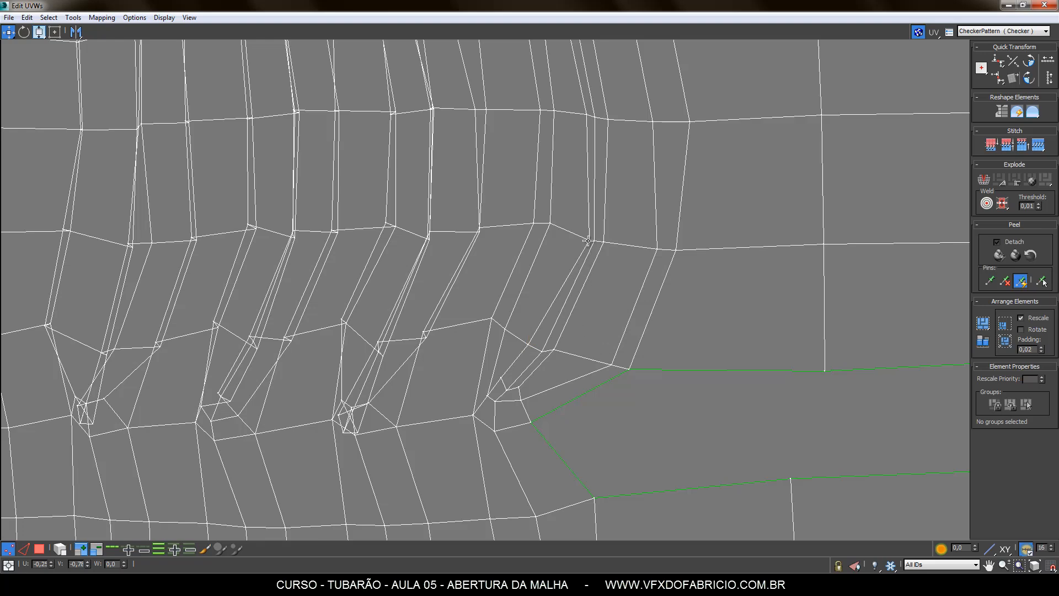
pyautogui.moveTo(588, 241); pyautogui.dragTo(581, 238)
# Reposition the upper loop of the second-to-last gill slit and spread the overlapping vertices in the rows below it
pyautogui.moveTo(632, 170); pyautogui.dragTo(743, 258, button='middle')
pyautogui.moveTo(541, 140); pyautogui.dragTo(556, 292, button='middle')
pyautogui.scroll(2, 549, 175)
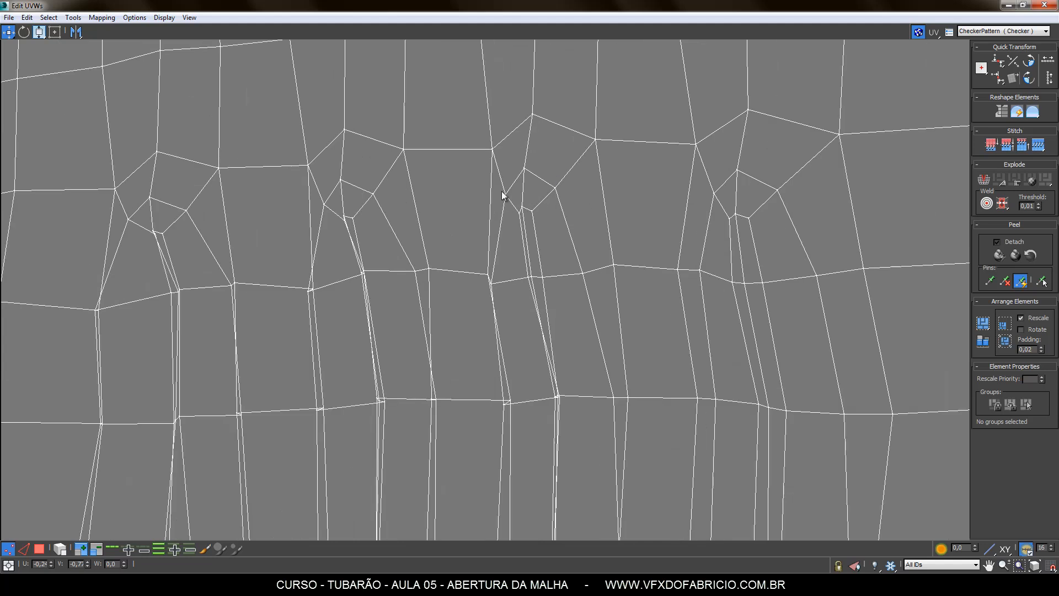
pyautogui.click(529, 190)
pyautogui.moveTo(555, 190); pyautogui.dragTo(567, 184)
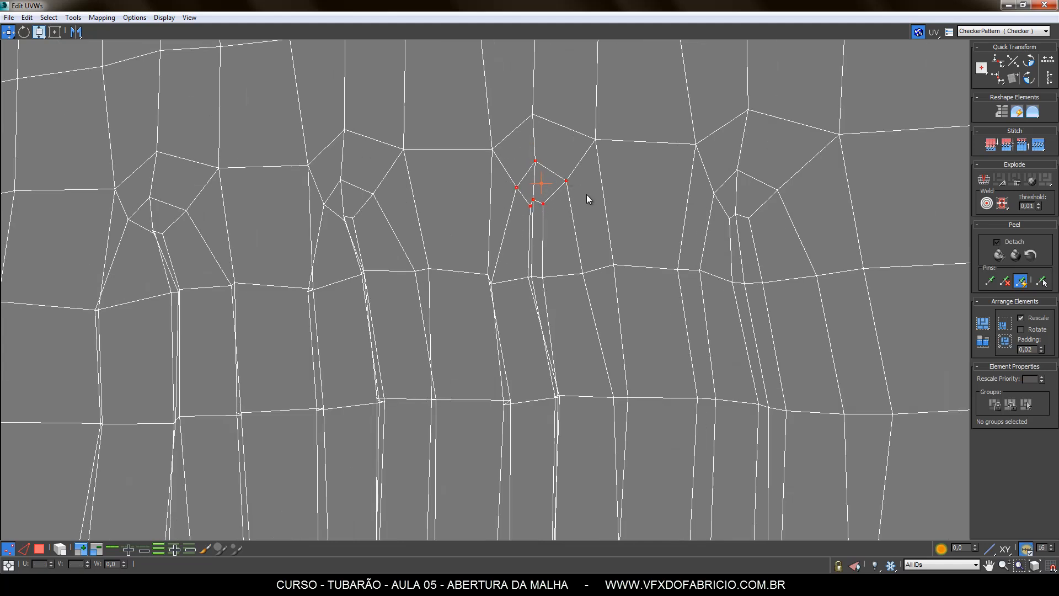
pyautogui.moveTo(493, 277); pyautogui.dragTo(535, 277)
pyautogui.moveTo(534, 200); pyautogui.dragTo(538, 201)
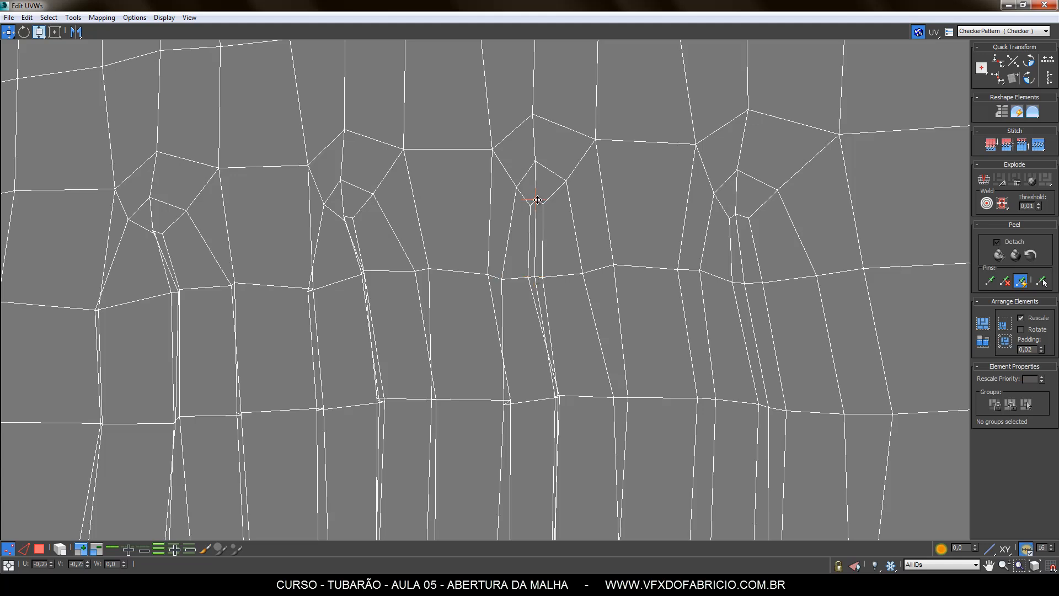
pyautogui.moveTo(508, 402); pyautogui.dragTo(562, 396)
# Separate the overlapping vertices along the middle and lower rows of the second-to-last gill slit into parallel edges
pyautogui.moveTo(572, 458); pyautogui.dragTo(538, 210, button='middle')
pyautogui.moveTo(519, 317); pyautogui.dragTo(570, 305)
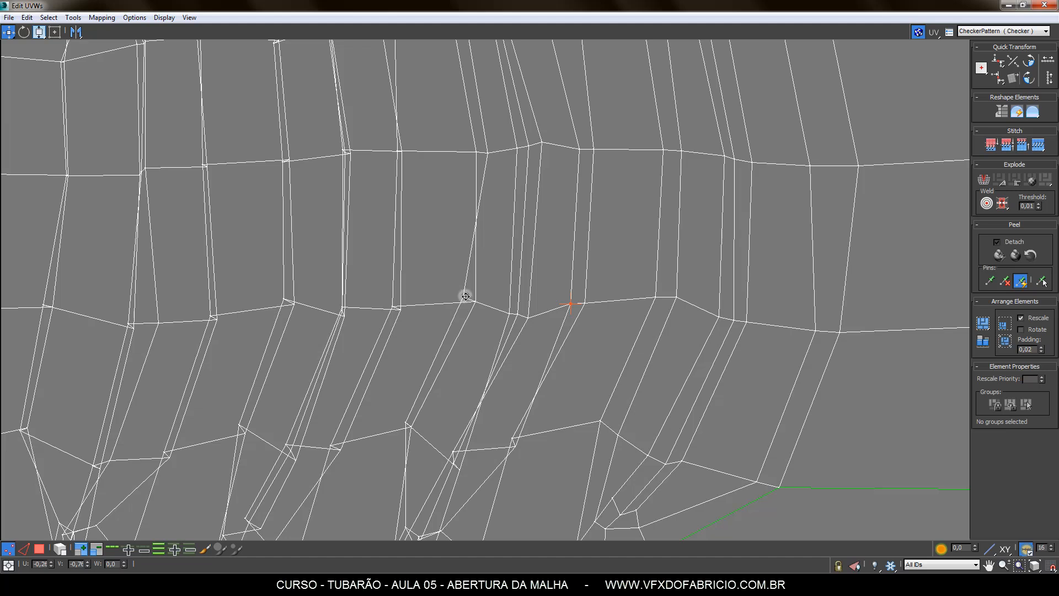
pyautogui.moveTo(475, 301); pyautogui.dragTo(494, 308)
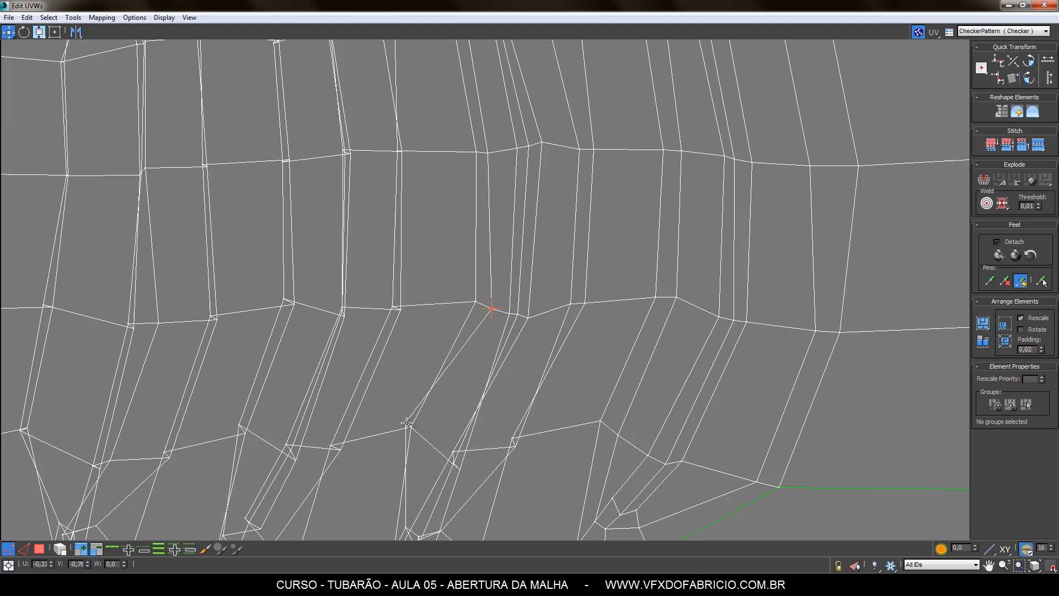
pyautogui.moveTo(407, 423); pyautogui.dragTo(422, 436)
pyautogui.moveTo(508, 433); pyautogui.dragTo(557, 271, button='middle')
pyautogui.moveTo(560, 311); pyautogui.dragTo(511, 327)
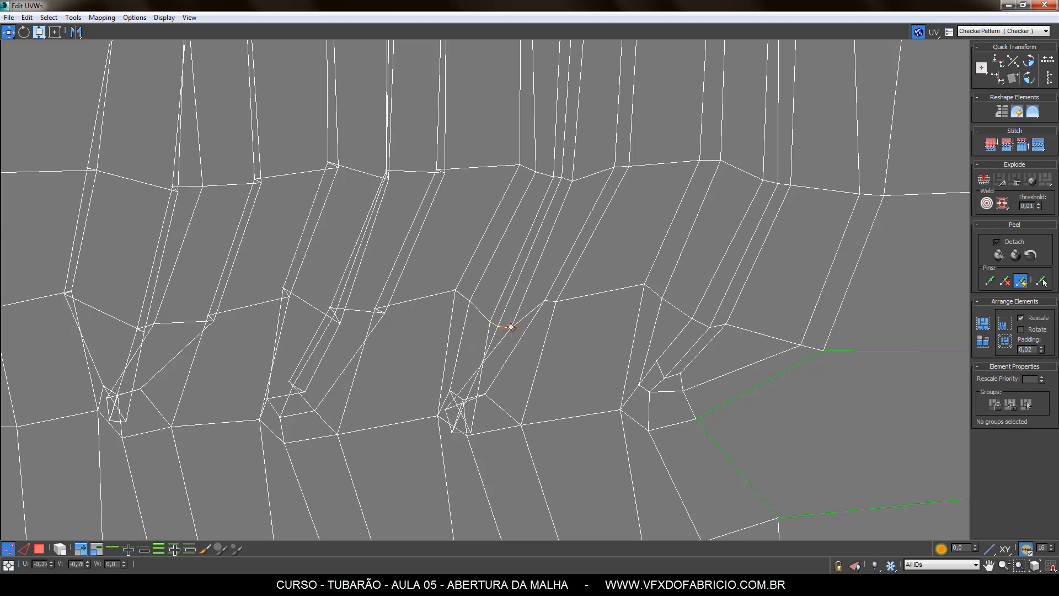
# Move the tangled inner vertices at the lower end of the second-to-last gill slit up inside its loop
pyautogui.scroll(3, 496, 375)
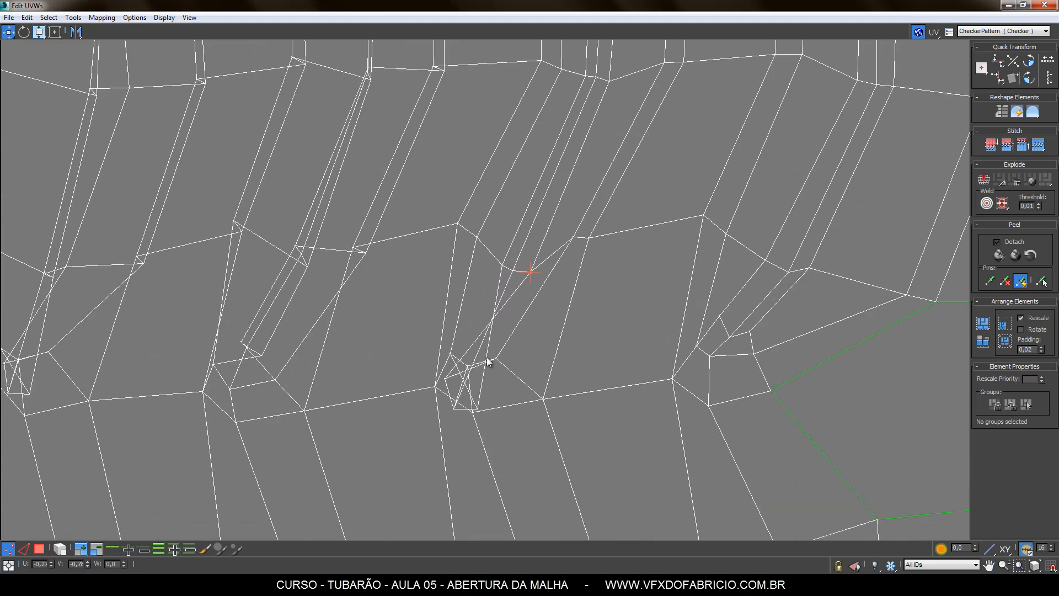
pyautogui.moveTo(496, 358); pyautogui.dragTo(492, 350)
pyautogui.moveTo(478, 411); pyautogui.dragTo(466, 334)
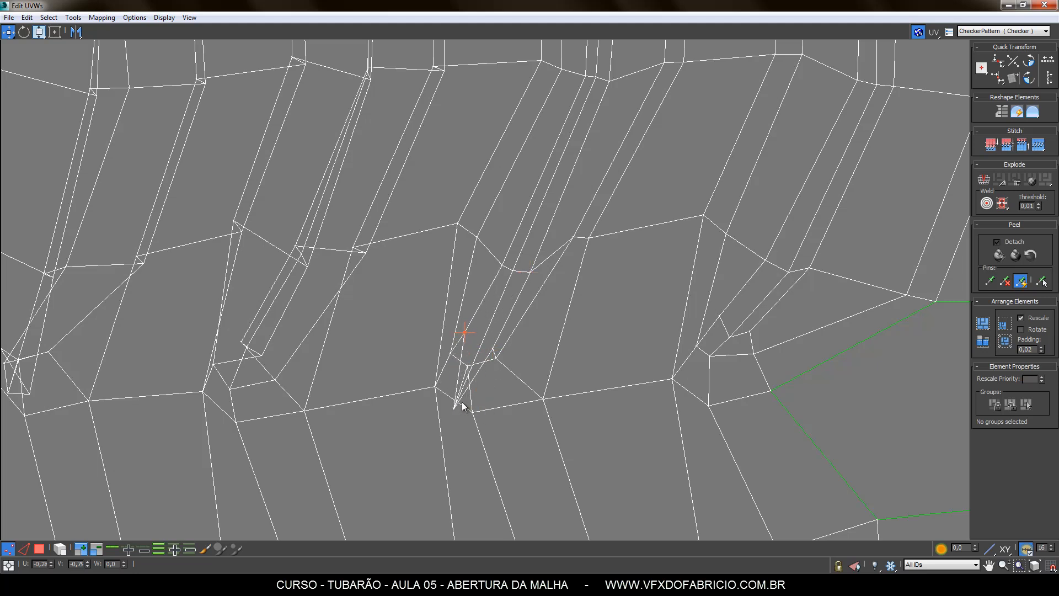
pyautogui.moveTo(453, 408); pyautogui.dragTo(474, 344)
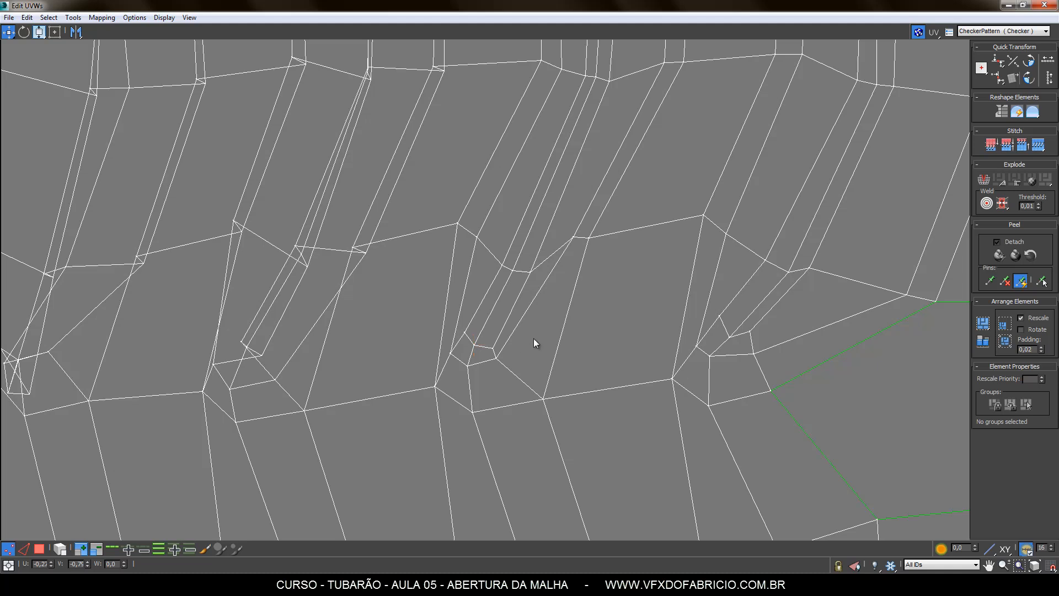
# Separate the overlapping vertices along the rear edge of the third-to-last gill slit, from its lower row upward
pyautogui.moveTo(406, 359); pyautogui.dragTo(578, 411, button='middle')
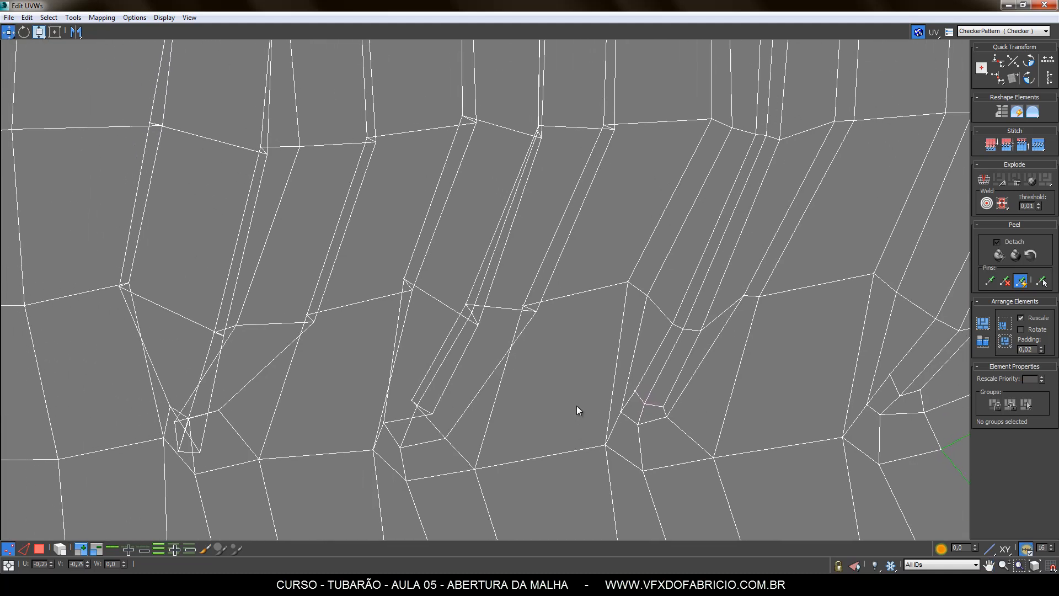
pyautogui.moveTo(524, 307)
pyautogui.mouseDown()
pyautogui.moveTo(497, 303)
pyautogui.moveTo(509, 299)
pyautogui.mouseUp()
pyautogui.moveTo(611, 126); pyautogui.dragTo(586, 125)
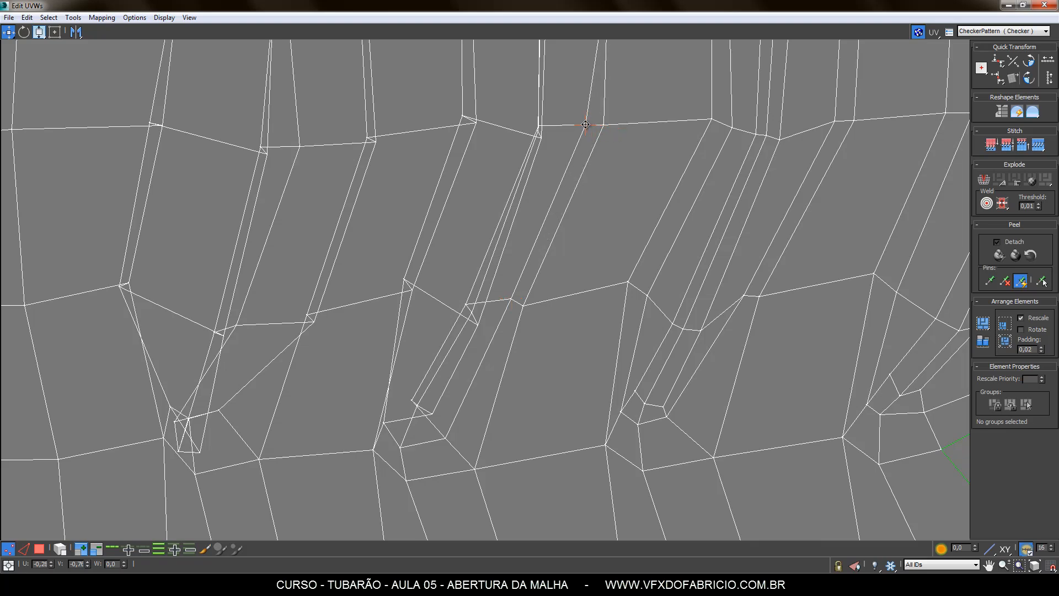
pyautogui.scroll(-1, 561, 213)
pyautogui.moveTo(519, 178); pyautogui.dragTo(498, 363, button='middle')
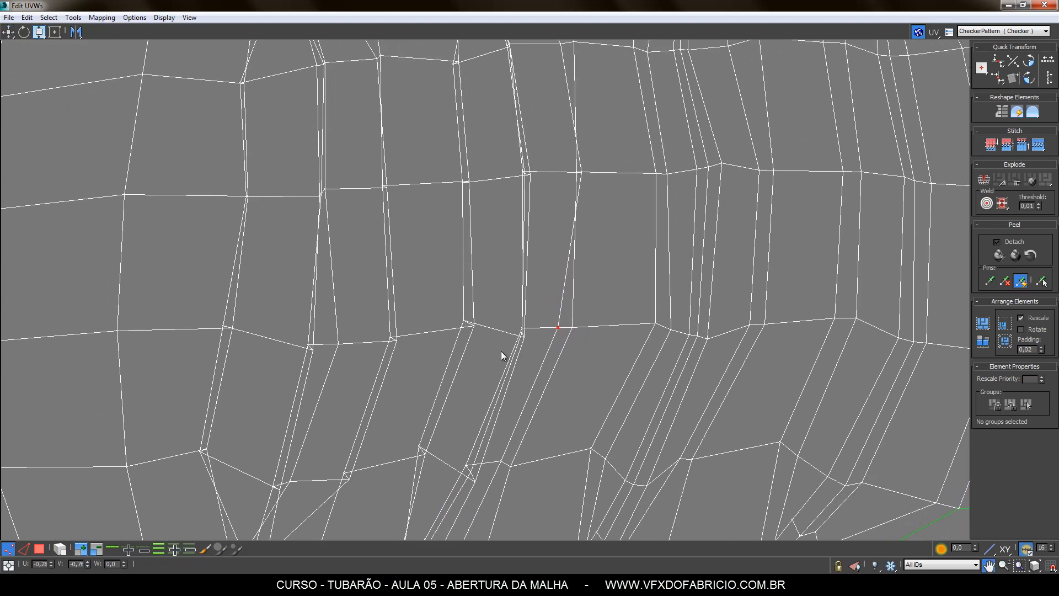
pyautogui.moveTo(522, 216); pyautogui.dragTo(496, 361, button='middle')
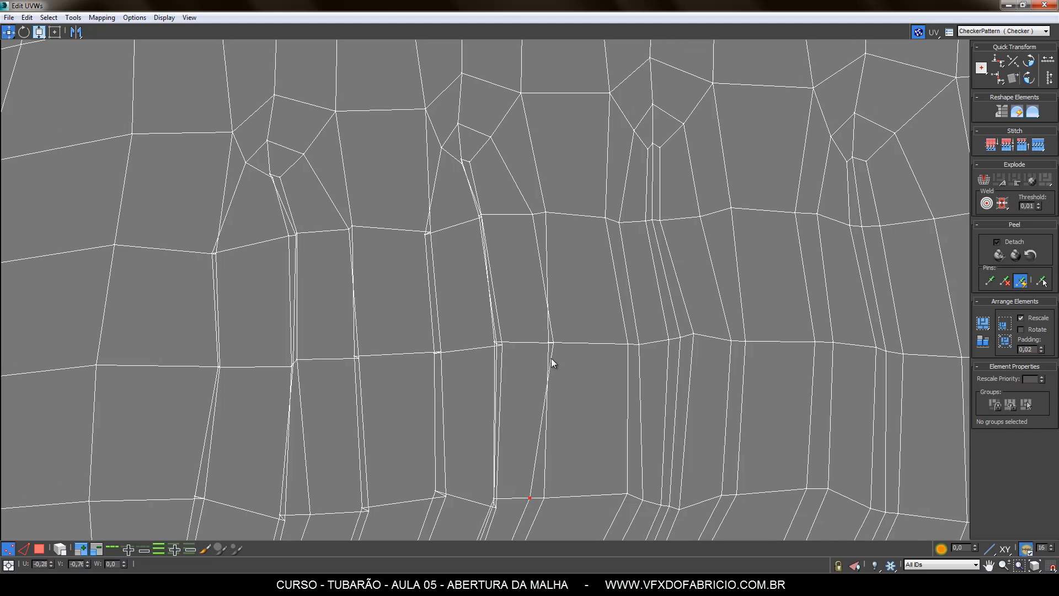
pyautogui.moveTo(554, 343); pyautogui.dragTo(536, 342)
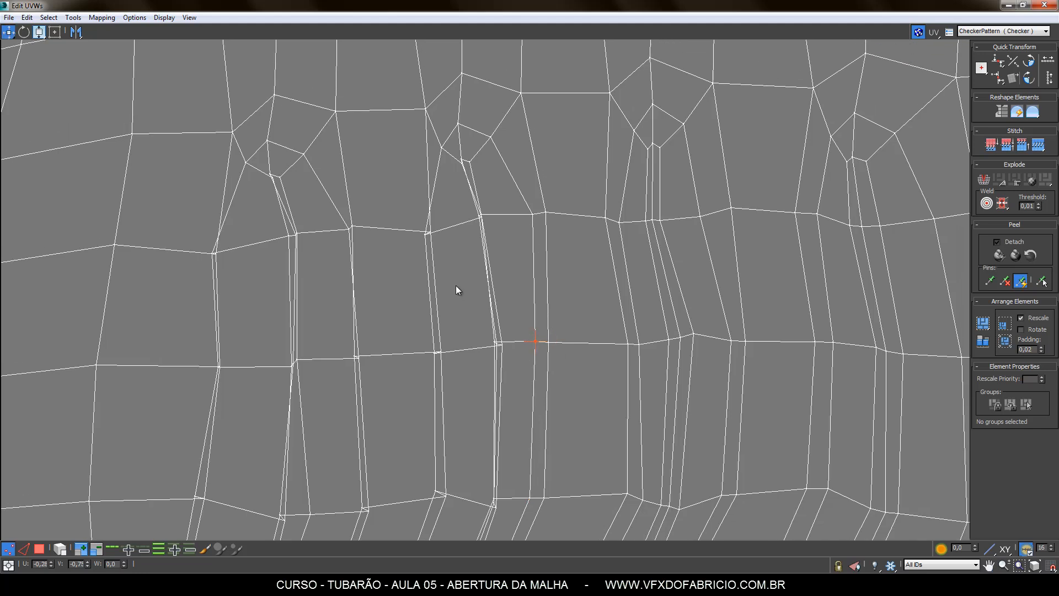
# Move the overlapping vertices along the front edge and upper end of the third-to-last gill slit apart
pyautogui.moveTo(425, 233); pyautogui.dragTo(443, 230)
pyautogui.moveTo(463, 164); pyautogui.dragTo(454, 165)
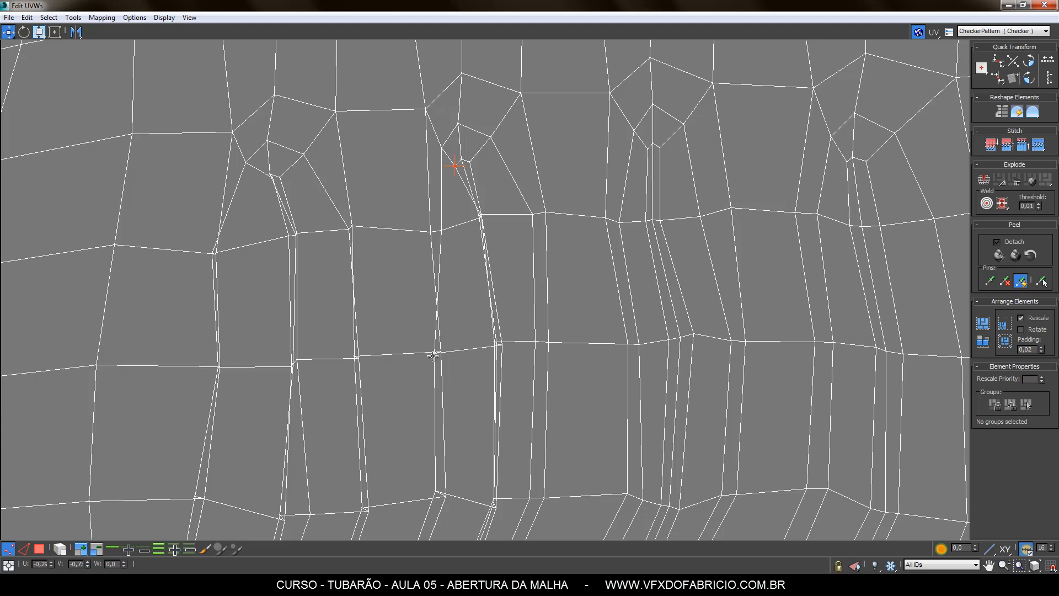
pyautogui.moveTo(436, 353); pyautogui.dragTo(451, 352)
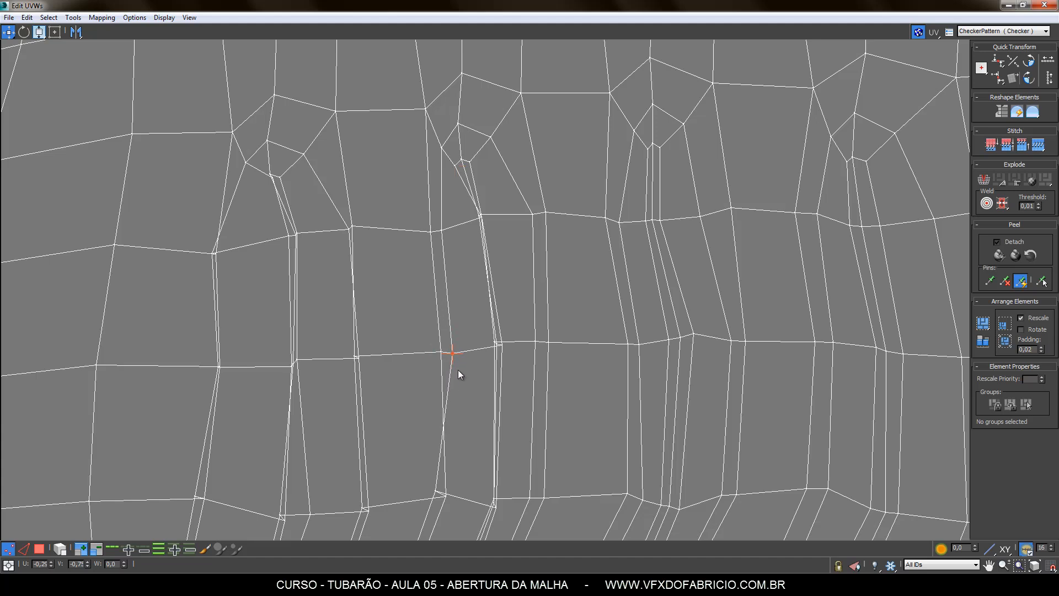
pyautogui.moveTo(471, 411); pyautogui.dragTo(458, 295, button='middle')
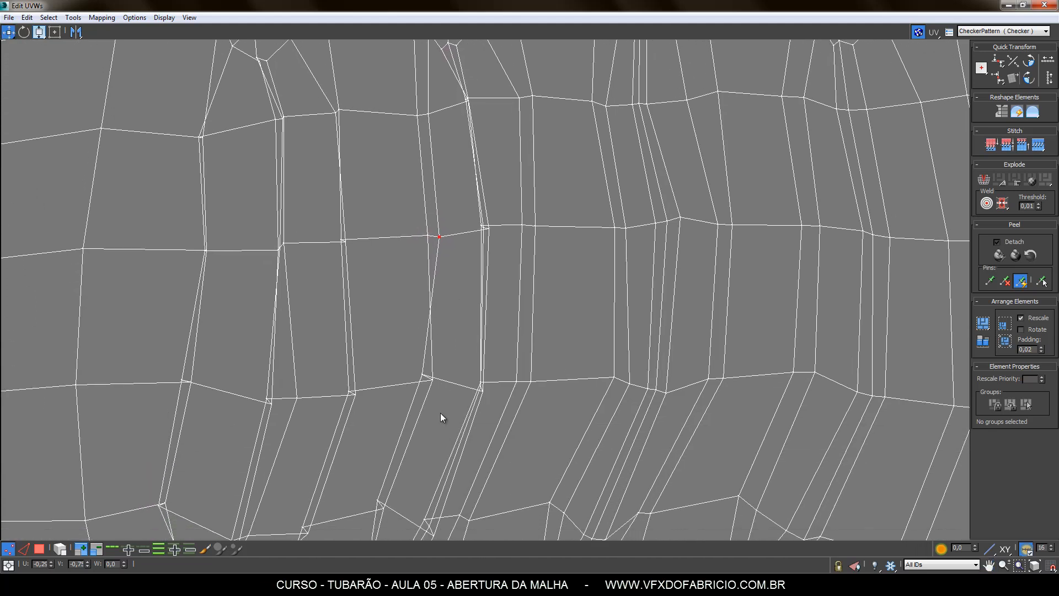
# Pull apart the overlapping UV vertices along the lower half of the second gill slit from the head on the left-facing shark shell
pyautogui.moveTo(424, 377); pyautogui.dragTo(447, 384)
pyautogui.moveTo(410, 219); pyautogui.dragTo(442, 253)
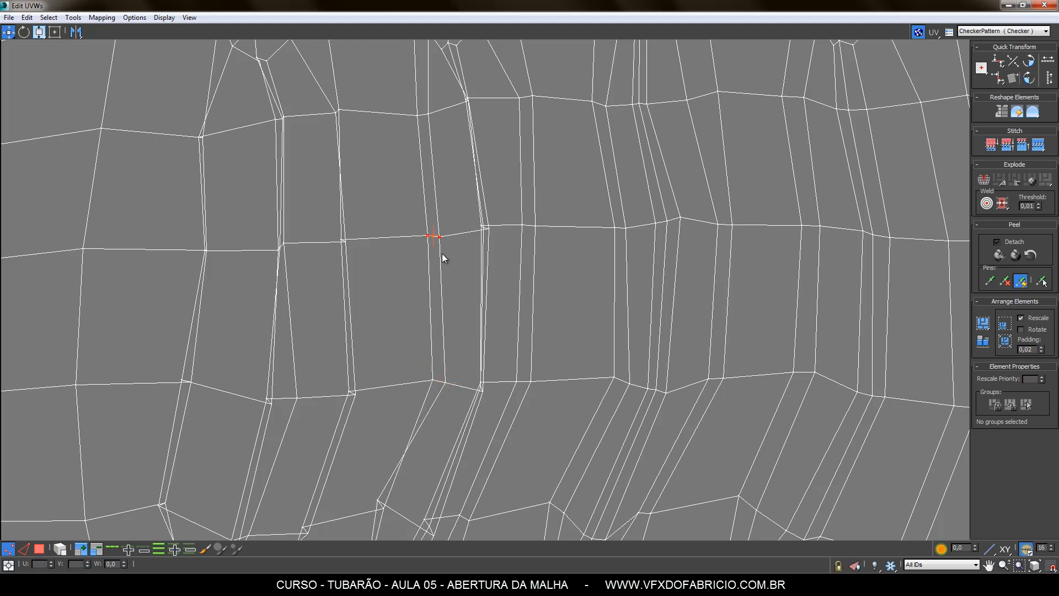
pyautogui.moveTo(474, 369); pyautogui.dragTo(484, 253, button='middle')
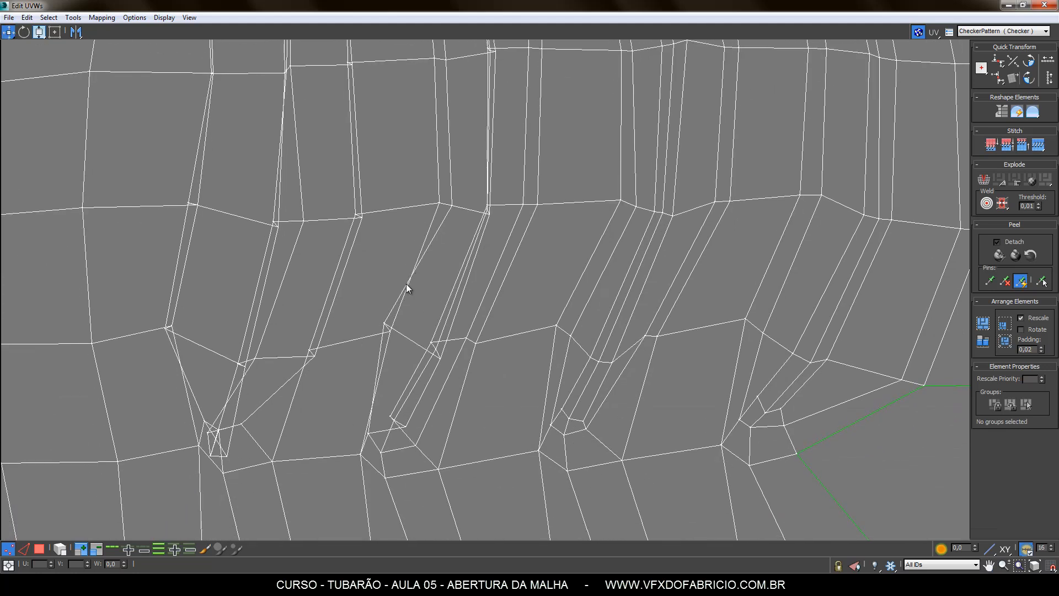
pyautogui.moveTo(382, 323); pyautogui.dragTo(446, 353)
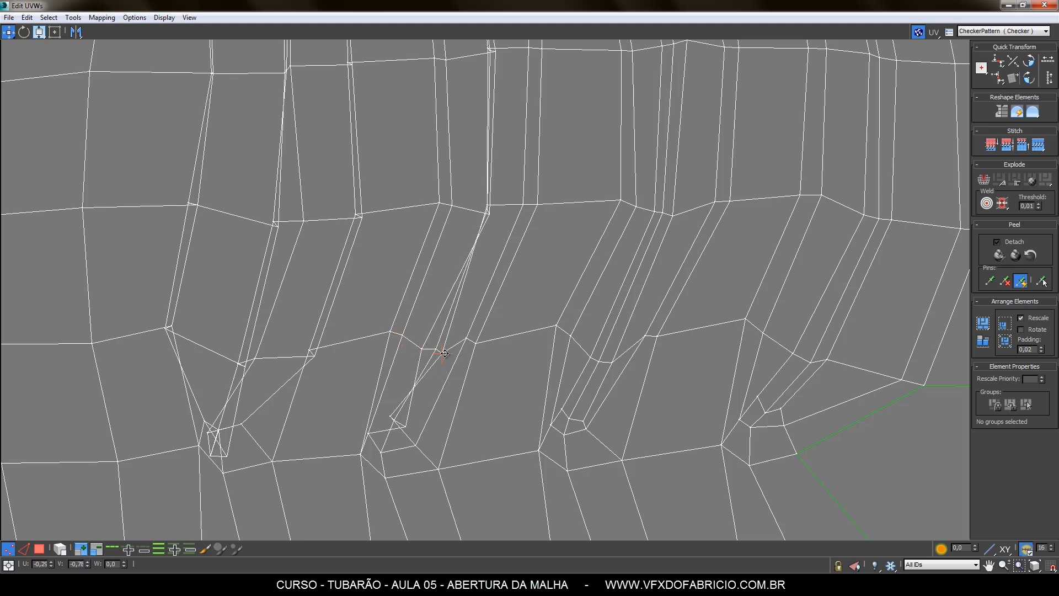
# Separate the crossing fold vertices in the upper and middle rows of the left-facing shell's second gill slit
pyautogui.moveTo(520, 83); pyautogui.dragTo(505, 383, button='middle')
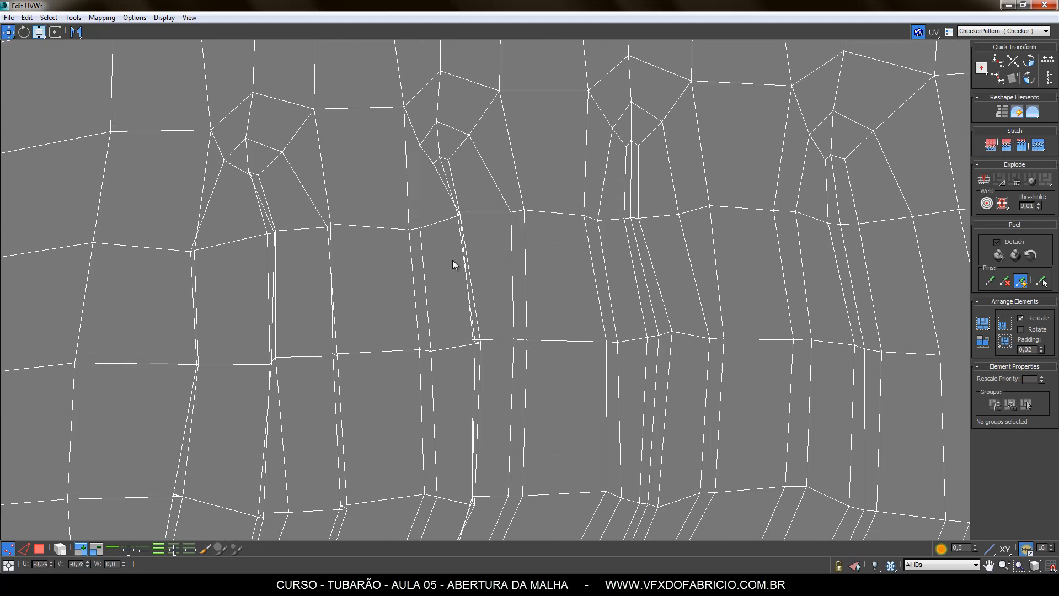
pyautogui.moveTo(463, 213)
pyautogui.mouseDown()
pyautogui.moveTo(448, 220)
pyautogui.moveTo(457, 215)
pyautogui.mouseUp()
pyautogui.moveTo(458, 216); pyautogui.dragTo(466, 180, button='middle')
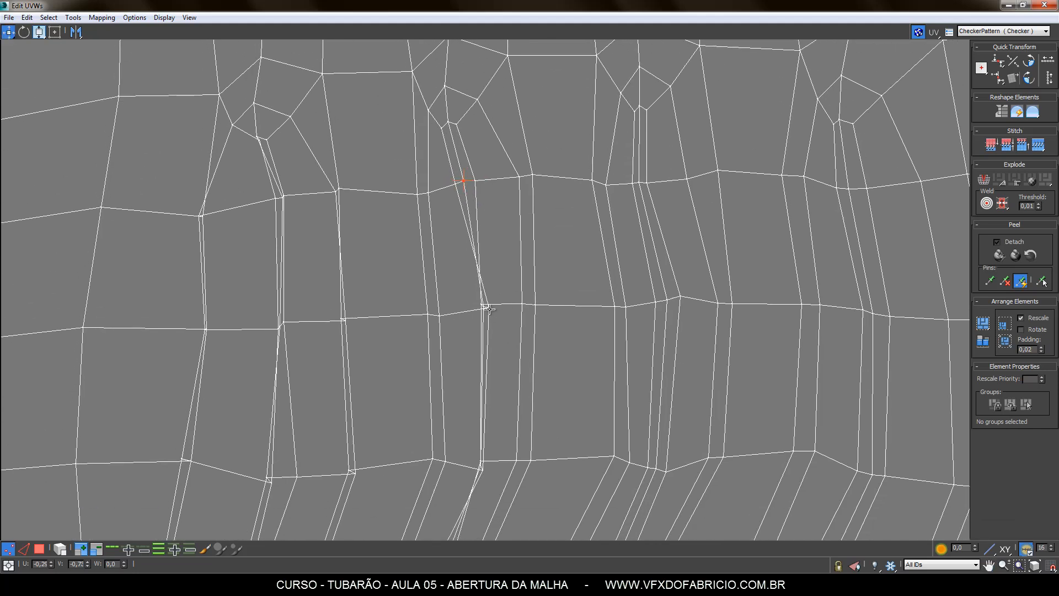
pyautogui.moveTo(490, 307); pyautogui.dragTo(471, 307)
pyautogui.moveTo(484, 303); pyautogui.dragTo(496, 307)
# Space out the fold vertices in the lower row and bottom end of the left-facing shell's second gill slit
pyautogui.moveTo(496, 307); pyautogui.dragTo(519, 170, button='middle')
pyautogui.moveTo(507, 332)
pyautogui.mouseDown()
pyautogui.moveTo(493, 328)
pyautogui.moveTo(504, 329)
pyautogui.mouseUp()
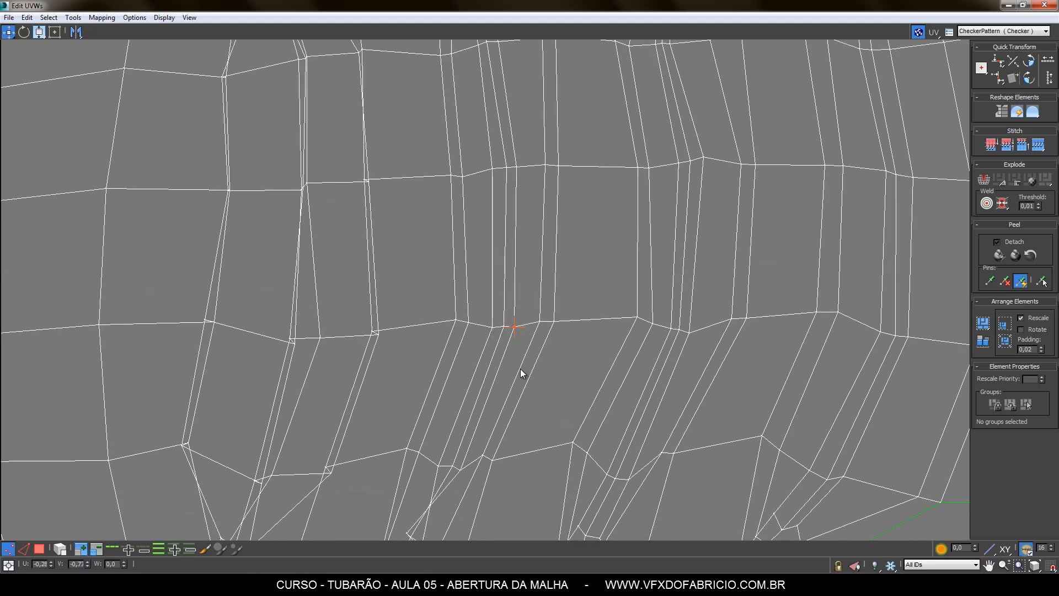
pyautogui.moveTo(521, 369); pyautogui.dragTo(565, 175, button='middle')
pyautogui.click(461, 350)
pyautogui.moveTo(461, 350)
pyautogui.mouseDown()
pyautogui.moveTo(445, 342)
pyautogui.moveTo(464, 354)
pyautogui.mouseUp()
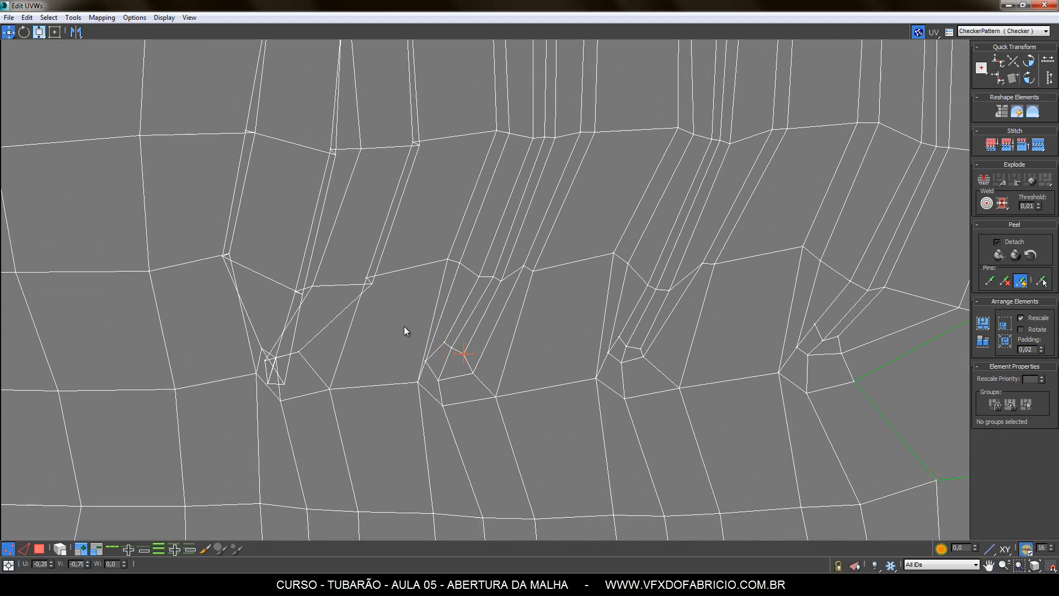
# Move the outer border vertices inward along the lower half of the left-facing shell's gill slit nearest the head
pyautogui.moveTo(323, 362); pyautogui.dragTo(402, 354, button='middle')
pyautogui.moveTo(450, 277); pyautogui.dragTo(430, 270)
pyautogui.moveTo(497, 138); pyautogui.dragTo(477, 136)
pyautogui.moveTo(488, 136); pyautogui.dragTo(528, 242, button='middle')
pyautogui.moveTo(340, 352); pyautogui.dragTo(361, 352)
pyautogui.moveTo(363, 228); pyautogui.dragTo(387, 238)
# Move the outer border vertices inward along the upper half of the left-facing shell's first gill slit
pyautogui.moveTo(443, 146); pyautogui.dragTo(430, 383, button='middle')
pyautogui.moveTo(366, 219); pyautogui.dragTo(385, 220)
pyautogui.moveTo(506, 194); pyautogui.dragTo(491, 196)
pyautogui.moveTo(513, 325); pyautogui.dragTo(492, 325)
pyautogui.moveTo(372, 334); pyautogui.dragTo(389, 335)
pyautogui.moveTo(427, 144); pyautogui.dragTo(418, 147)
# Spread the overlapping inner fold vertices row by row down the left-facing shell's first gill slit
pyautogui.moveTo(443, 202); pyautogui.dragTo(432, 203)
pyautogui.moveTo(450, 203); pyautogui.dragTo(442, 202)
pyautogui.moveTo(444, 335); pyautogui.dragTo(433, 335)
pyautogui.moveTo(458, 451); pyautogui.dragTo(478, 314, button='middle')
pyautogui.moveTo(460, 353); pyautogui.dragTo(442, 351)
pyautogui.moveTo(437, 425); pyautogui.dragTo(483, 273, button='middle')
pyautogui.moveTo(471, 337); pyautogui.dragTo(453, 331)
# Untangle the small ring of vertices at the bottom end of the left-facing shell's first gill slit
pyautogui.moveTo(431, 410); pyautogui.dragTo(437, 389)
pyautogui.moveTo(437, 429); pyautogui.dragTo(453, 383)
pyautogui.moveTo(461, 406); pyautogui.dragTo(469, 376)
pyautogui.moveTo(436, 388); pyautogui.dragTo(442, 372)
# Fine-tune individual vertices at the bottom end and lower row of the left-facing shell's second gill slit
pyautogui.moveTo(596, 405); pyautogui.dragTo(603, 403)
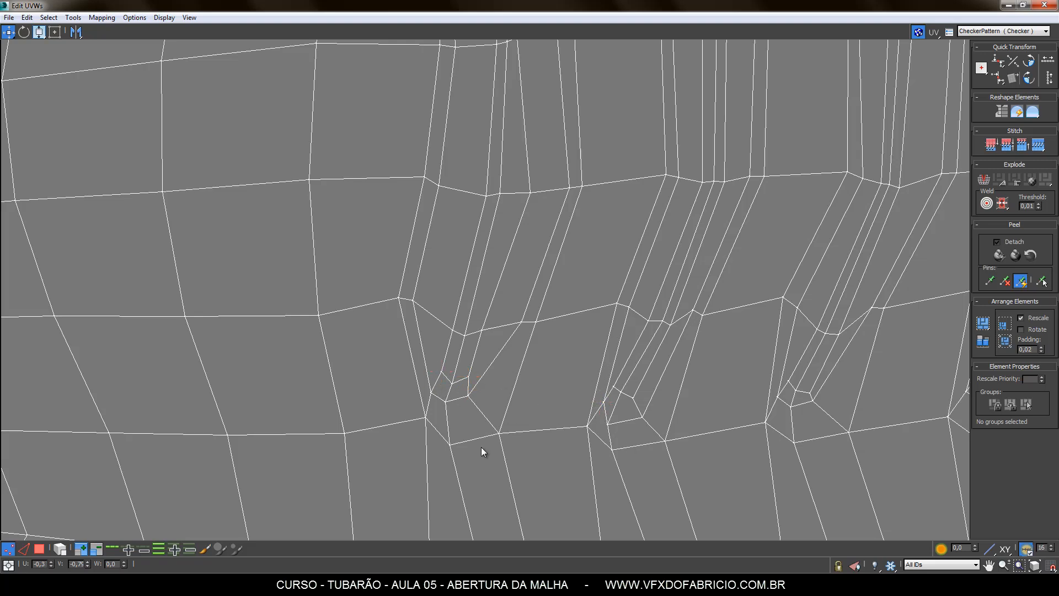
pyautogui.scroll(-3, 480, 448)
pyautogui.moveTo(499, 335); pyautogui.dragTo(494, 336)
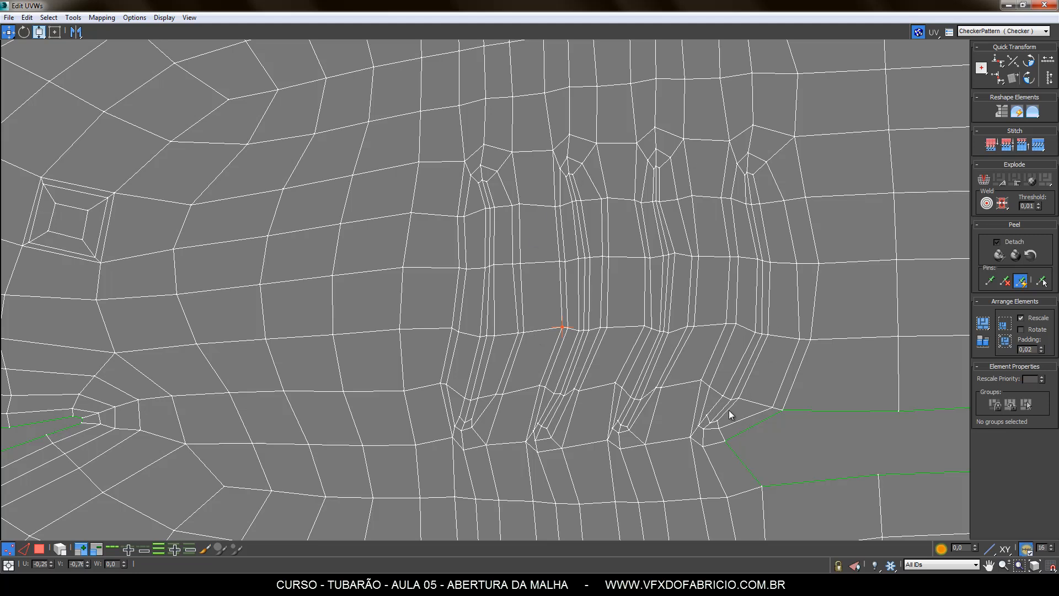
pyautogui.moveTo(663, 437); pyautogui.dragTo(615, 432, button='middle')
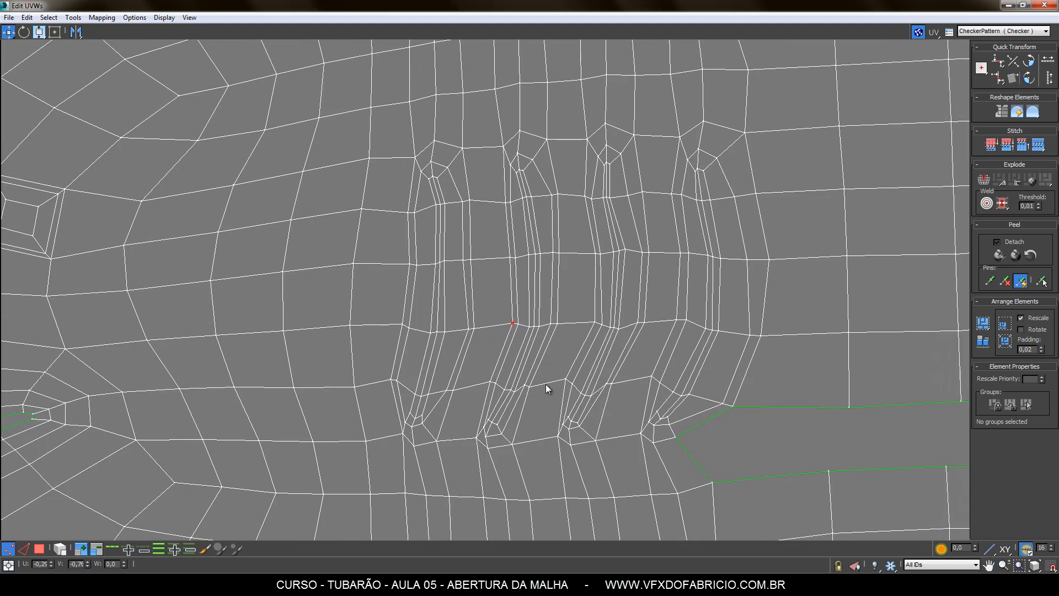
pyautogui.scroll(-5, 574, 299)
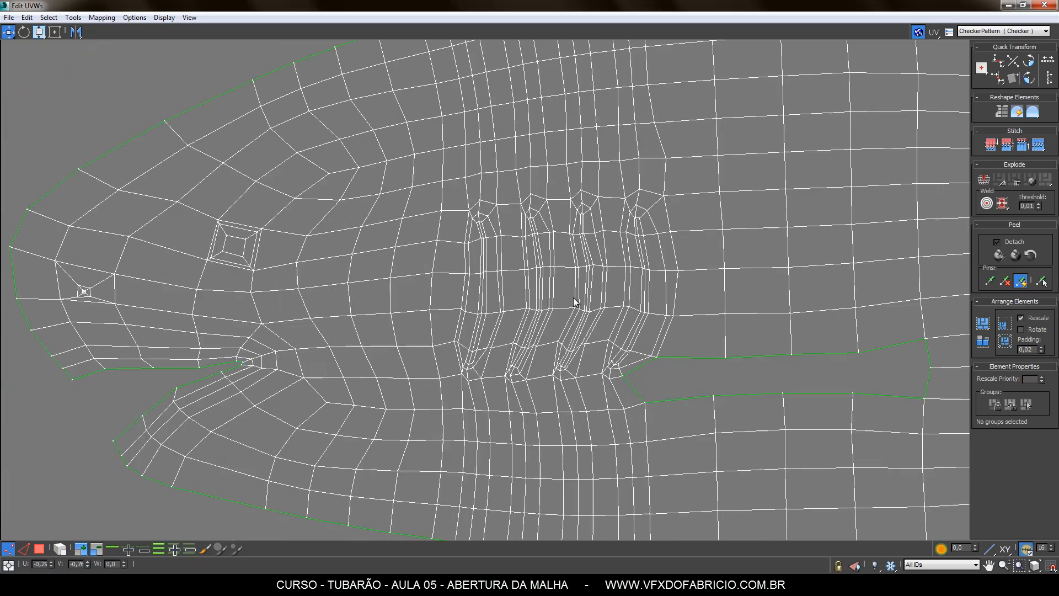
pyautogui.scroll(3, 574, 300)
pyautogui.moveTo(710, 260); pyautogui.dragTo(596, 322, button='middle')
# Reposition the border vertices on both sides of the gill slit nearest the head on the right-facing shark shell
pyautogui.scroll(-5, 463, 324)
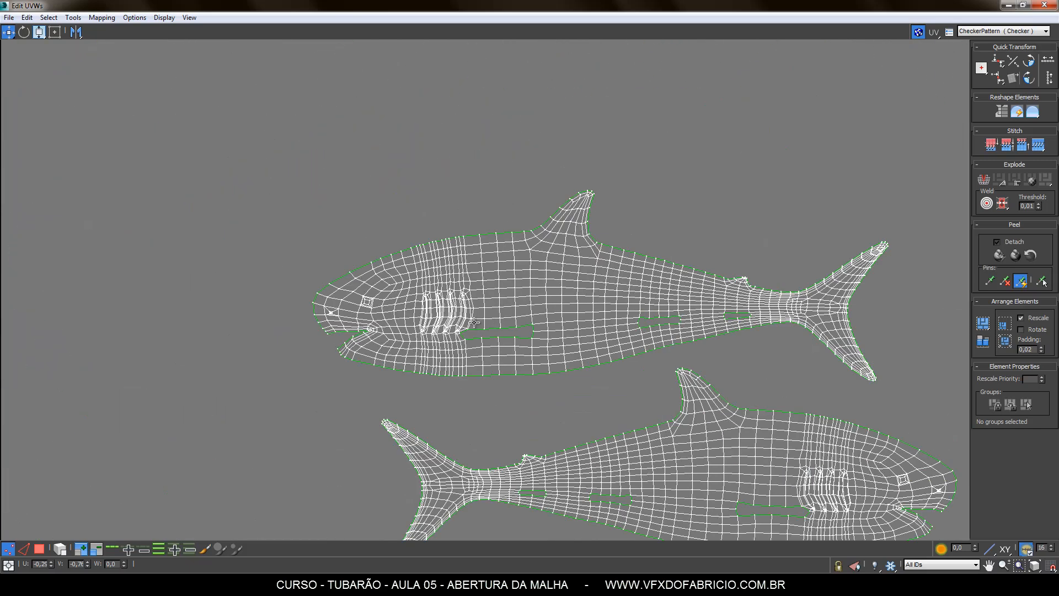
pyautogui.moveTo(723, 489); pyautogui.dragTo(466, 311, button='middle')
pyautogui.scroll(10, 627, 367)
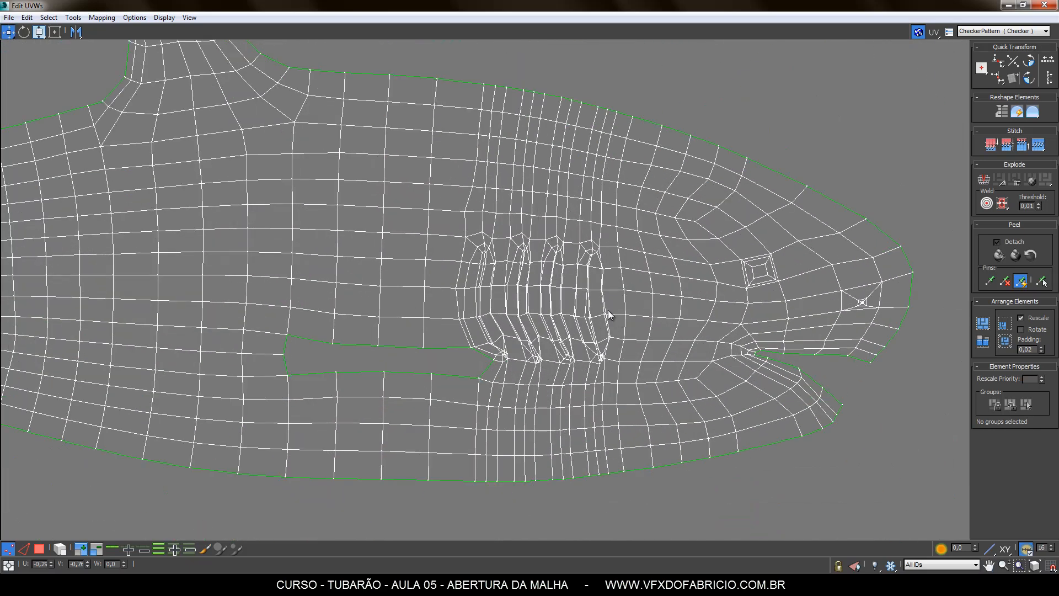
pyautogui.moveTo(558, 293); pyautogui.dragTo(455, 378, button='middle')
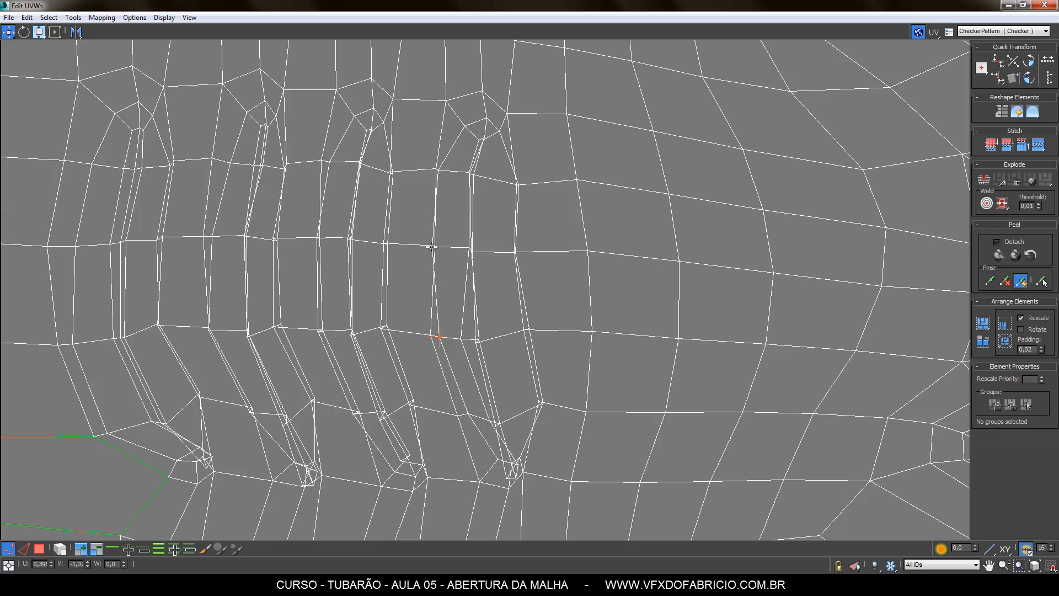
pyautogui.moveTo(432, 246); pyautogui.dragTo(445, 248)
pyautogui.moveTo(436, 169); pyautogui.dragTo(431, 168)
pyautogui.moveTo(438, 170); pyautogui.dragTo(444, 170)
pyautogui.moveTo(518, 186); pyautogui.dragTo(505, 184)
pyautogui.moveTo(525, 330); pyautogui.dragTo(517, 330)
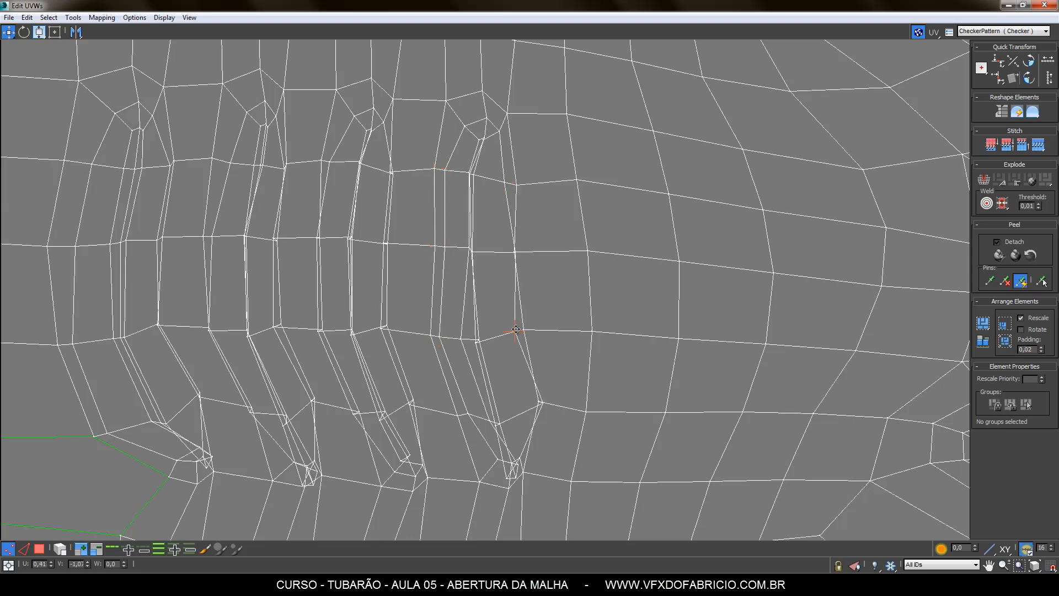
pyautogui.moveTo(516, 252); pyautogui.dragTo(507, 253)
pyautogui.moveTo(539, 403); pyautogui.dragTo(525, 406)
# Separate the inner fold vertices in the upper and middle rows of the right-facing shell's first gill slit
pyautogui.moveTo(478, 221); pyautogui.dragTo(478, 298, button='middle')
pyautogui.scroll(4, 478, 265)
pyautogui.moveTo(482, 217); pyautogui.dragTo(509, 219)
pyautogui.moveTo(469, 295)
pyautogui.mouseDown()
pyautogui.moveTo(483, 294)
pyautogui.moveTo(466, 293)
pyautogui.mouseUp()
pyautogui.moveTo(460, 292); pyautogui.dragTo(470, 294)
pyautogui.moveTo(470, 425); pyautogui.dragTo(468, 299, button='middle')
pyautogui.moveTo(465, 338); pyautogui.dragTo(477, 337)
pyautogui.moveTo(456, 333); pyautogui.dragTo(445, 334)
# Untangle the fold vertices in the lower rows and bottom end of the right-facing shell's first gill slit
pyautogui.moveTo(462, 485); pyautogui.dragTo(462, 331, button='middle')
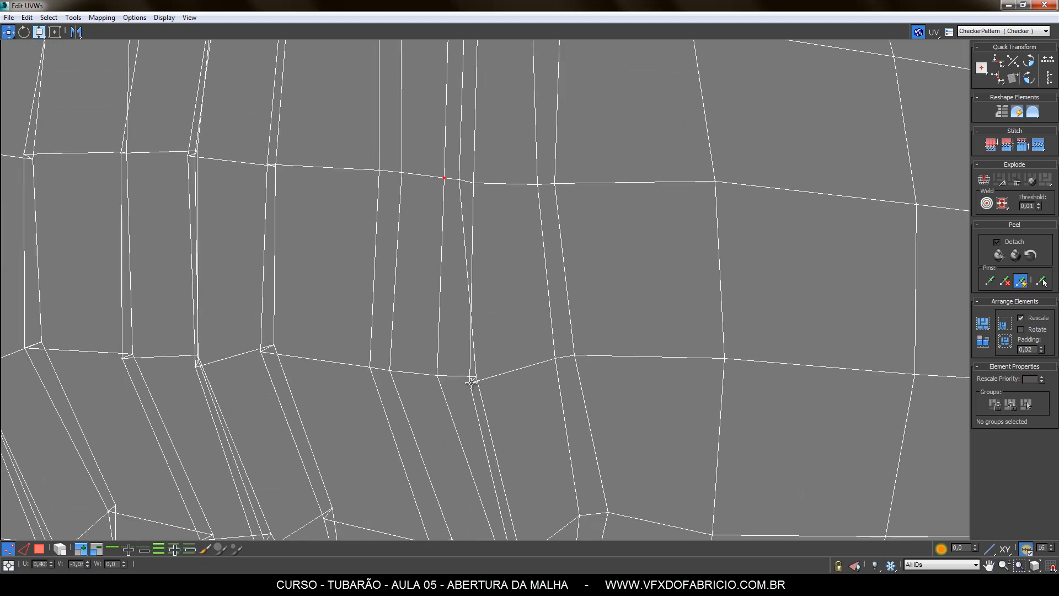
pyautogui.moveTo(472, 382); pyautogui.dragTo(499, 368)
pyautogui.moveTo(439, 375); pyautogui.dragTo(457, 380)
pyautogui.moveTo(486, 513); pyautogui.dragTo(473, 301, button='middle')
pyautogui.moveTo(503, 354); pyautogui.dragTo(529, 335)
pyautogui.moveTo(547, 440); pyautogui.dragTo(542, 407)
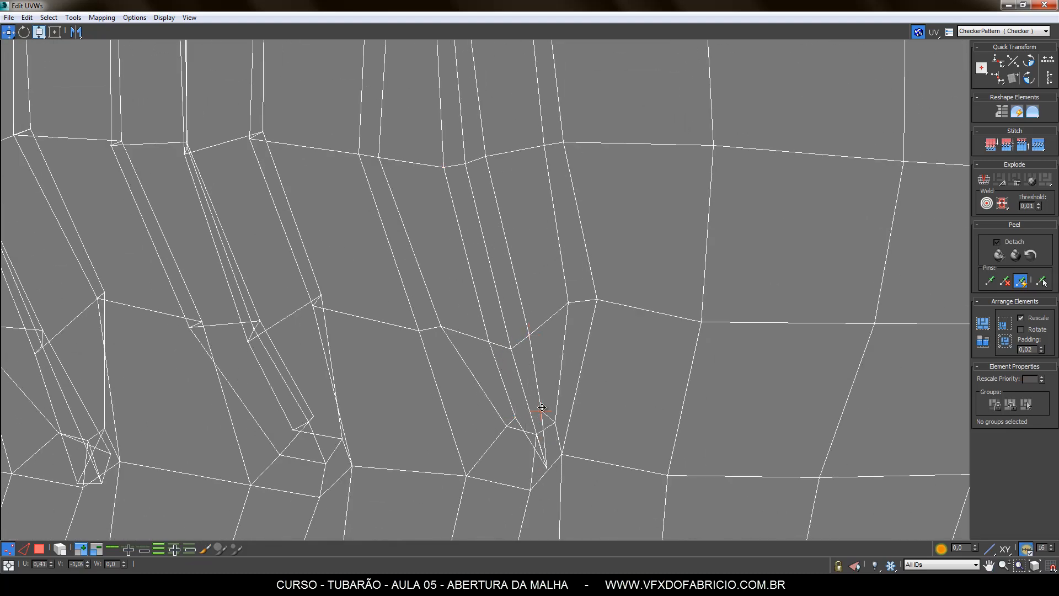
# Shift the head-side border vertices of the right-facing shell's second gill slit toward the slit, from the lower row up
pyautogui.moveTo(501, 364); pyautogui.dragTo(727, 326, button='middle')
pyautogui.moveTo(546, 259); pyautogui.dragTo(525, 270)
pyautogui.moveTo(568, 166); pyautogui.dragTo(606, 325, button='middle')
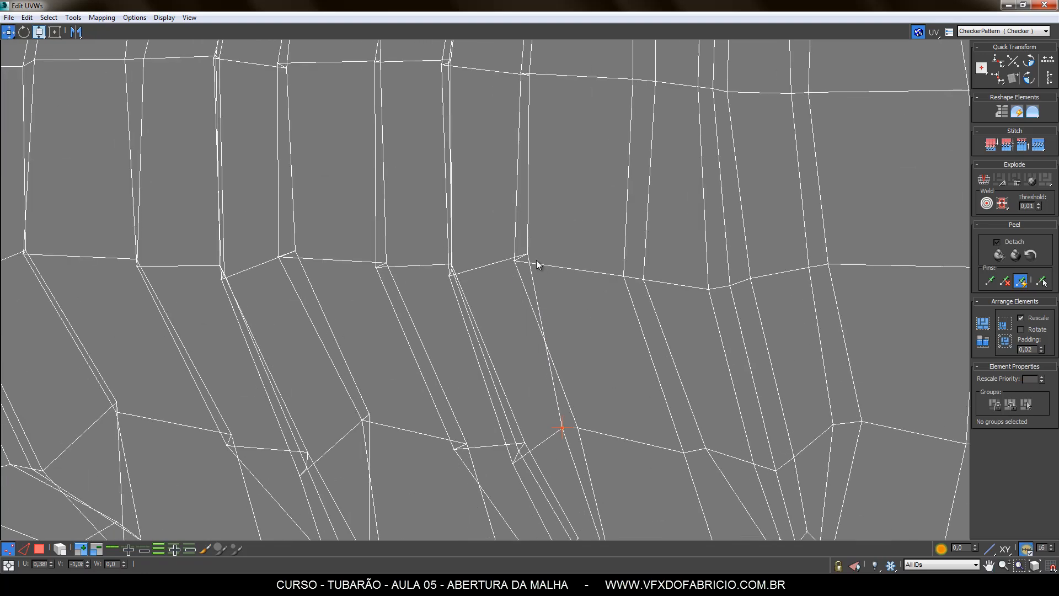
pyautogui.moveTo(525, 253); pyautogui.dragTo(492, 256)
pyautogui.moveTo(598, 145); pyautogui.dragTo(610, 317, button='middle')
pyautogui.moveTo(539, 248); pyautogui.dragTo(517, 240)
pyautogui.moveTo(575, 151); pyautogui.dragTo(622, 354, button='middle')
pyautogui.moveTo(601, 307); pyautogui.dragTo(588, 305)
# Shift the tail-side border vertices of the right-facing shell's second gill slit toward the slit, from the top row down
pyautogui.moveTo(463, 280); pyautogui.dragTo(472, 278)
pyautogui.moveTo(508, 414); pyautogui.dragTo(460, 229, button='middle')
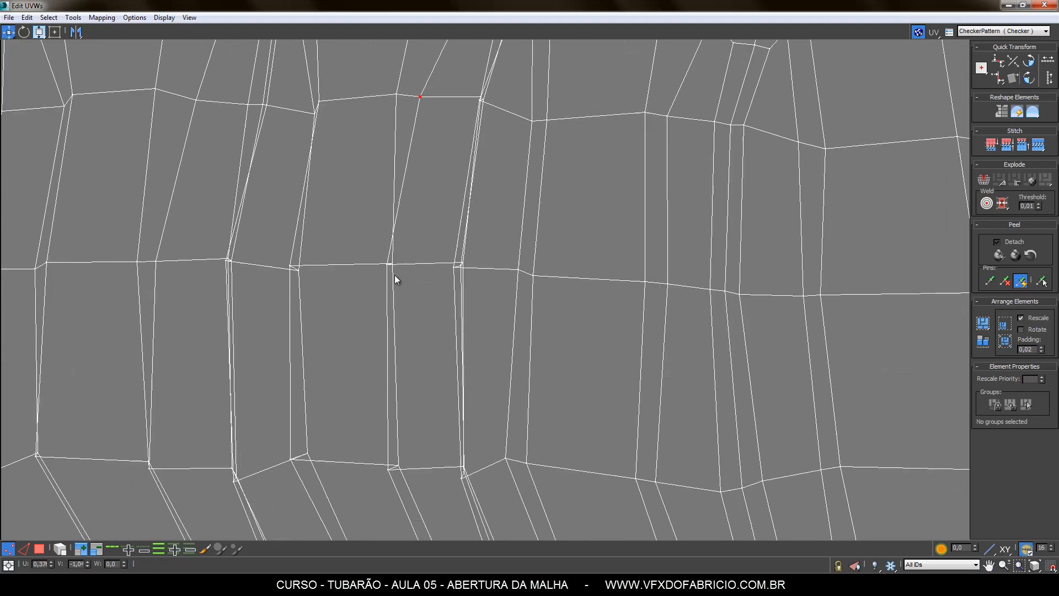
pyautogui.moveTo(388, 263); pyautogui.dragTo(406, 263)
pyautogui.moveTo(409, 442); pyautogui.dragTo(374, 283, button='middle')
pyautogui.moveTo(353, 310); pyautogui.dragTo(384, 294)
pyautogui.moveTo(437, 485); pyautogui.dragTo(389, 300, button='middle')
pyautogui.moveTo(385, 306); pyautogui.dragTo(411, 299)
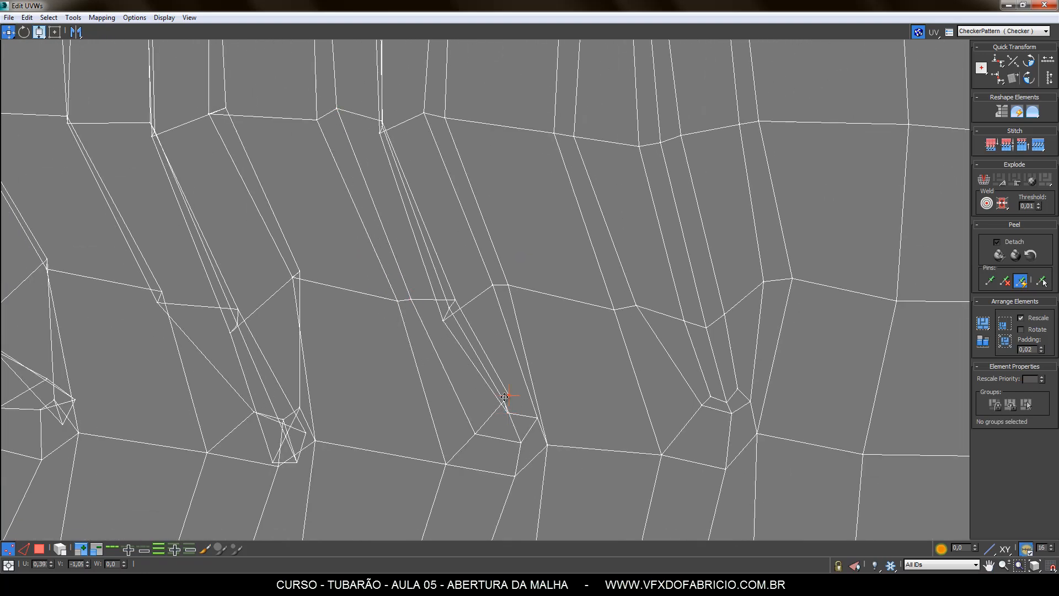
# Spread the overlapping inner fold vertices of the right-facing shell's second gill slit, from its bottom end upward
pyautogui.moveTo(504, 401); pyautogui.dragTo(508, 416)
pyautogui.moveTo(443, 320); pyautogui.dragTo(456, 300)
pyautogui.moveTo(455, 301); pyautogui.dragTo(439, 308)
pyautogui.moveTo(395, 157); pyautogui.dragTo(447, 295, button='middle')
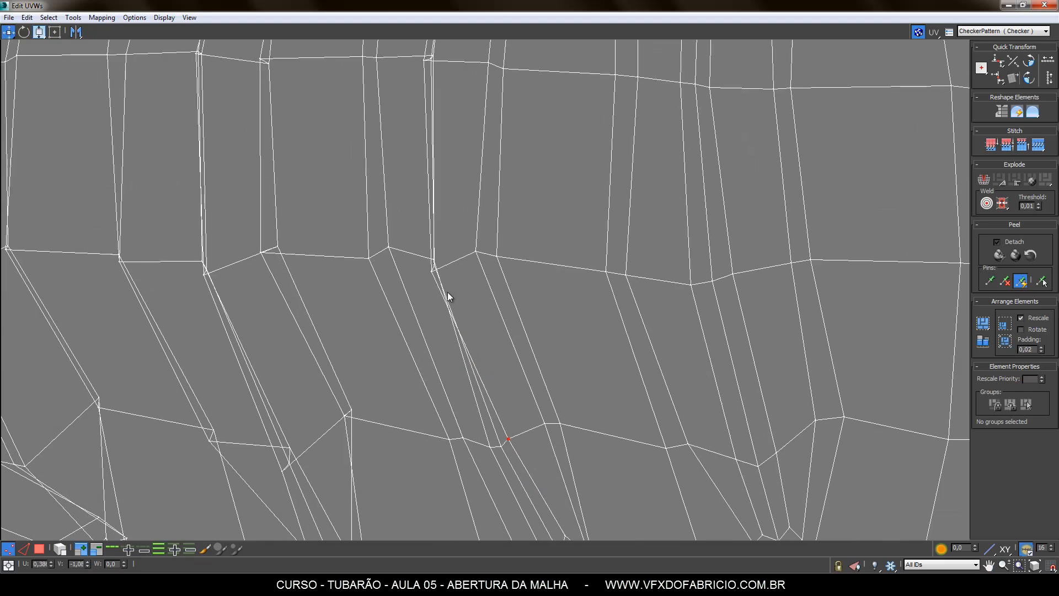
pyautogui.moveTo(432, 272); pyautogui.dragTo(446, 266)
pyautogui.moveTo(435, 261); pyautogui.dragTo(420, 258)
pyautogui.moveTo(420, 94); pyautogui.dragTo(447, 261, button='middle')
pyautogui.moveTo(451, 228); pyautogui.dragTo(473, 229)
pyautogui.moveTo(459, 224)
pyautogui.mouseDown()
pyautogui.moveTo(445, 223)
pyautogui.moveTo(472, 230)
pyautogui.mouseUp()
pyautogui.moveTo(489, 165); pyautogui.dragTo(478, 379, button='middle')
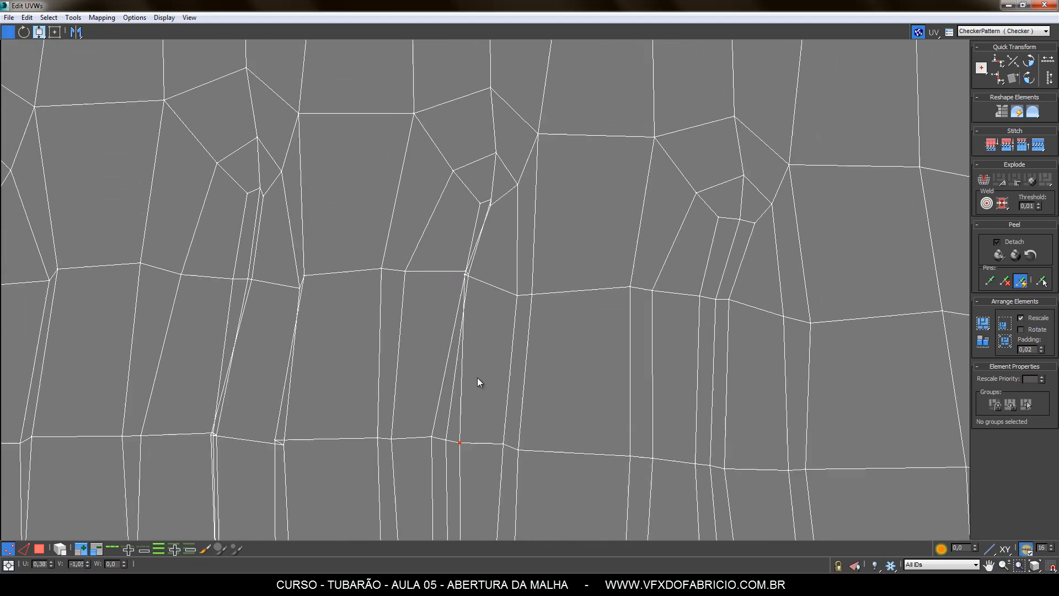
# Reposition the border vertices on both sides of the right-facing shell's third gill slit to clear the crossing edges
pyautogui.moveTo(365, 261); pyautogui.dragTo(588, 265, button='middle')
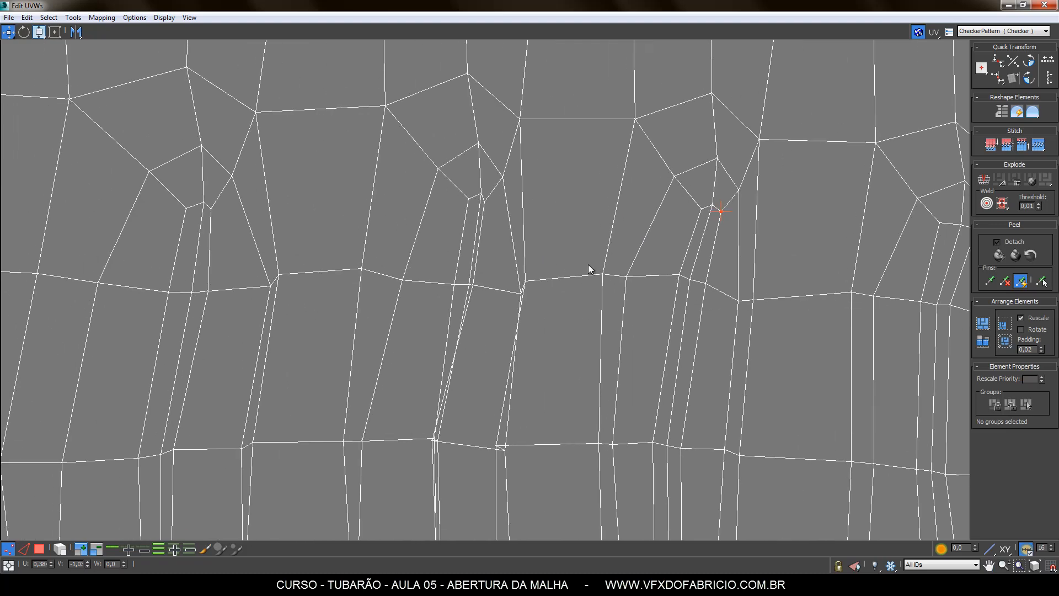
pyautogui.moveTo(523, 292); pyautogui.dragTo(507, 287)
pyautogui.moveTo(514, 349); pyautogui.dragTo(553, 142, button='middle')
pyautogui.moveTo(545, 241); pyautogui.dragTo(527, 236)
pyautogui.moveTo(552, 435); pyautogui.dragTo(519, 438)
pyautogui.moveTo(397, 440); pyautogui.dragTo(414, 433)
pyautogui.moveTo(421, 458); pyautogui.dragTo(324, 167, button='middle')
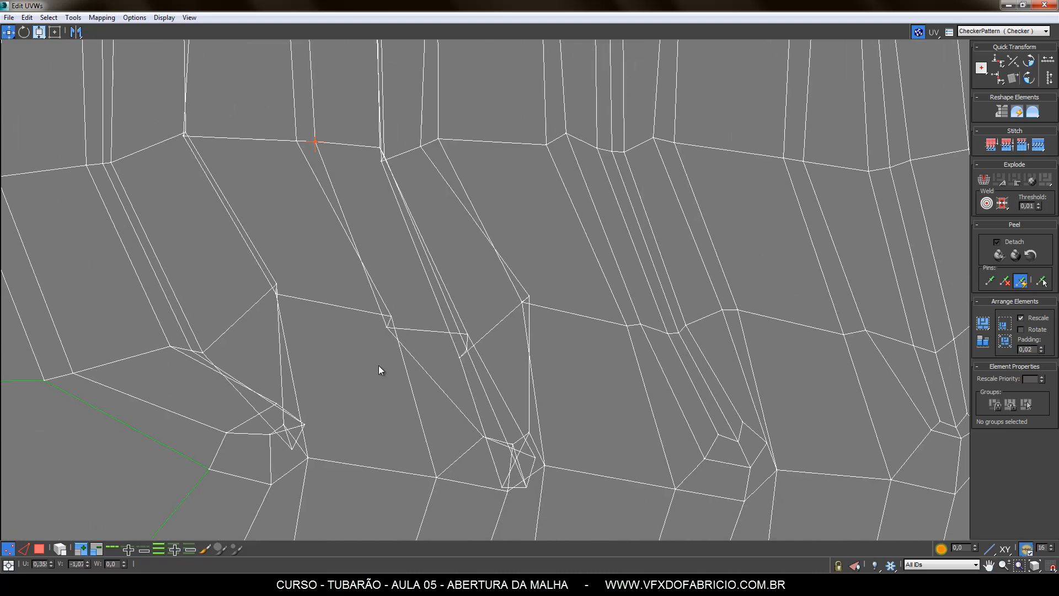
pyautogui.moveTo(389, 326); pyautogui.dragTo(404, 314)
pyautogui.moveTo(527, 297); pyautogui.dragTo(507, 307)
# Untangle the bottom-end ring and lower fold vertices of the right-facing shell's third gill slit
pyautogui.moveTo(505, 337); pyautogui.dragTo(492, 254, button='middle')
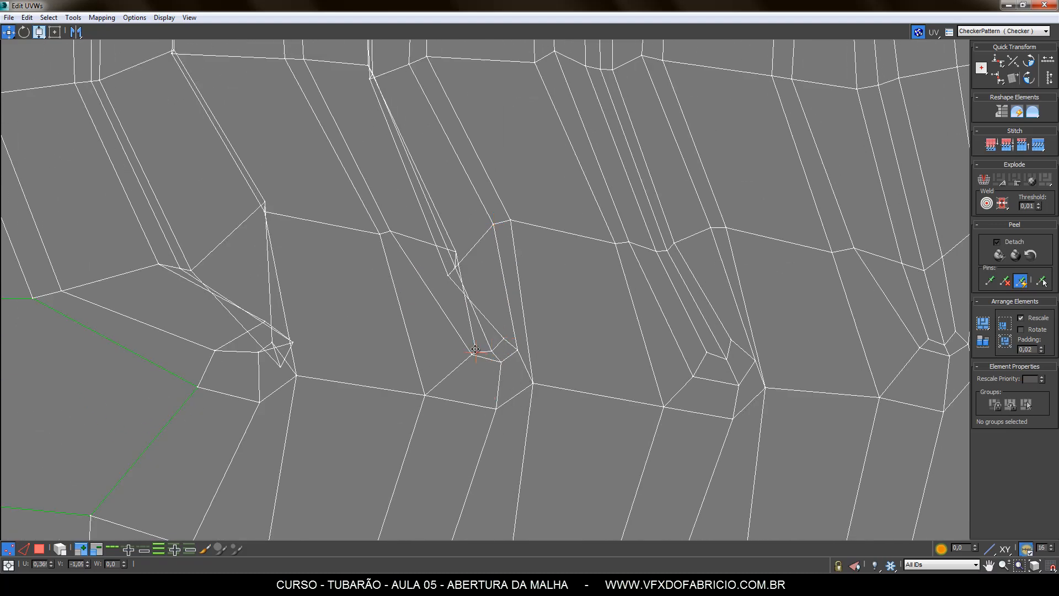
pyautogui.moveTo(475, 353); pyautogui.dragTo(483, 349)
pyautogui.moveTo(377, 89); pyautogui.dragTo(433, 272, button='middle')
pyautogui.moveTo(426, 261); pyautogui.dragTo(439, 255)
pyautogui.moveTo(425, 248); pyautogui.dragTo(414, 255)
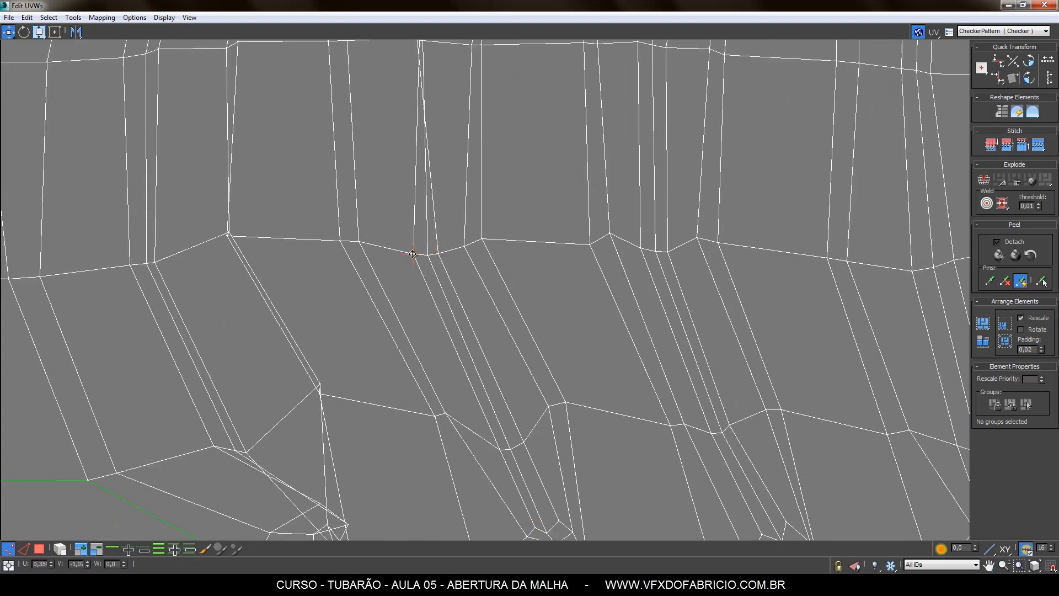
# Separate the middle and upper inner fold vertices of the right-facing shell's third gill slit
pyautogui.moveTo(415, 55); pyautogui.dragTo(431, 246, button='middle')
pyautogui.moveTo(433, 232); pyautogui.dragTo(447, 233)
pyautogui.moveTo(434, 232); pyautogui.dragTo(446, 233)
pyautogui.moveTo(448, 233)
pyautogui.mouseDown()
pyautogui.moveTo(422, 232)
pyautogui.moveTo(442, 235)
pyautogui.mouseUp()
pyautogui.moveTo(456, 198); pyautogui.dragTo(465, 404, button='middle')
pyautogui.moveTo(477, 282); pyautogui.dragTo(473, 282)
pyautogui.moveTo(490, 191); pyautogui.dragTo(461, 427, button='middle')
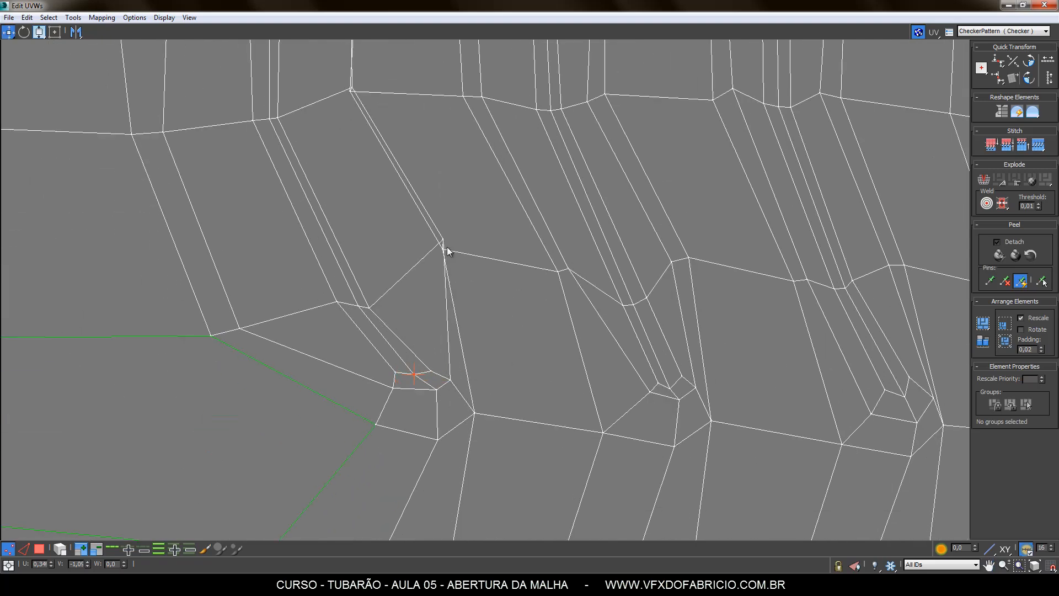
# Examine the gill areas on the shark body shells for remaining overlapping UVs
pyautogui.scroll(-5, 447, 251)
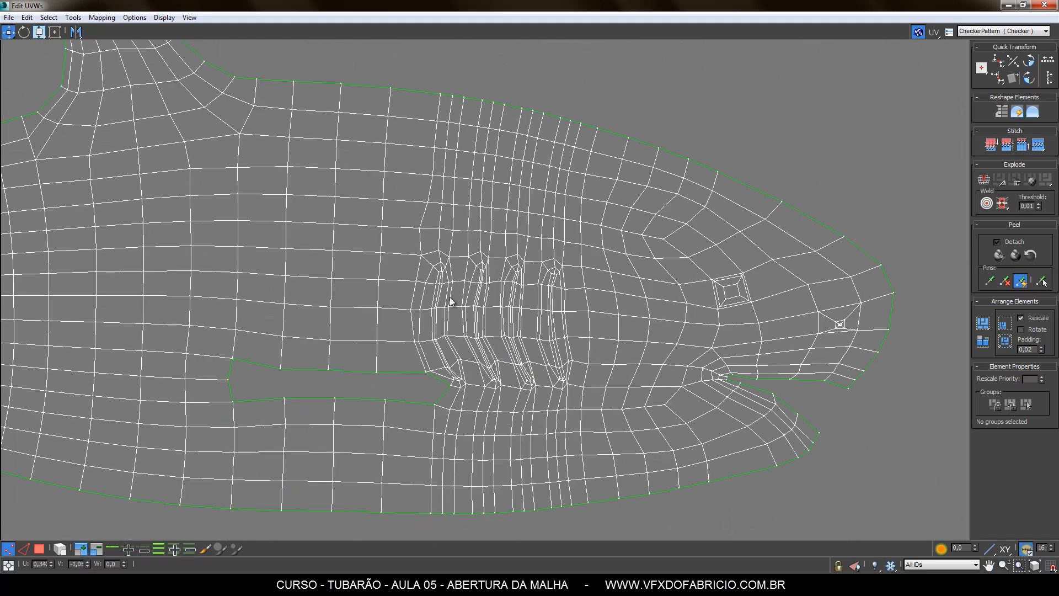
pyautogui.scroll(2, 575, 337)
pyautogui.scroll(-4, 667, 284)
pyautogui.scroll(4, 570, 303)
pyautogui.scroll(-2, 678, 383)
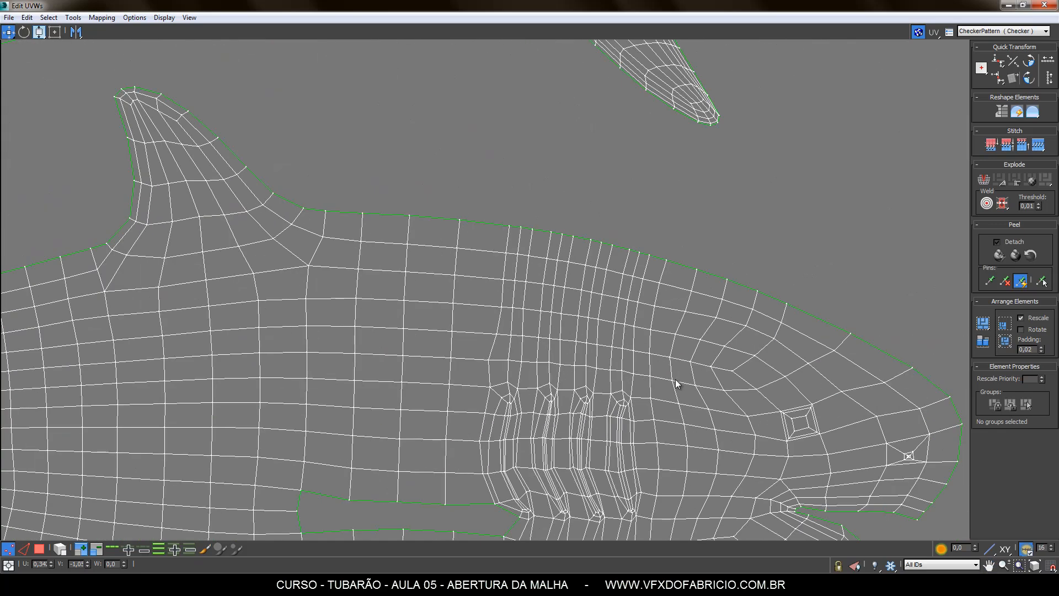
pyautogui.scroll(-4, 678, 383)
pyautogui.scroll(-2, 472, 353)
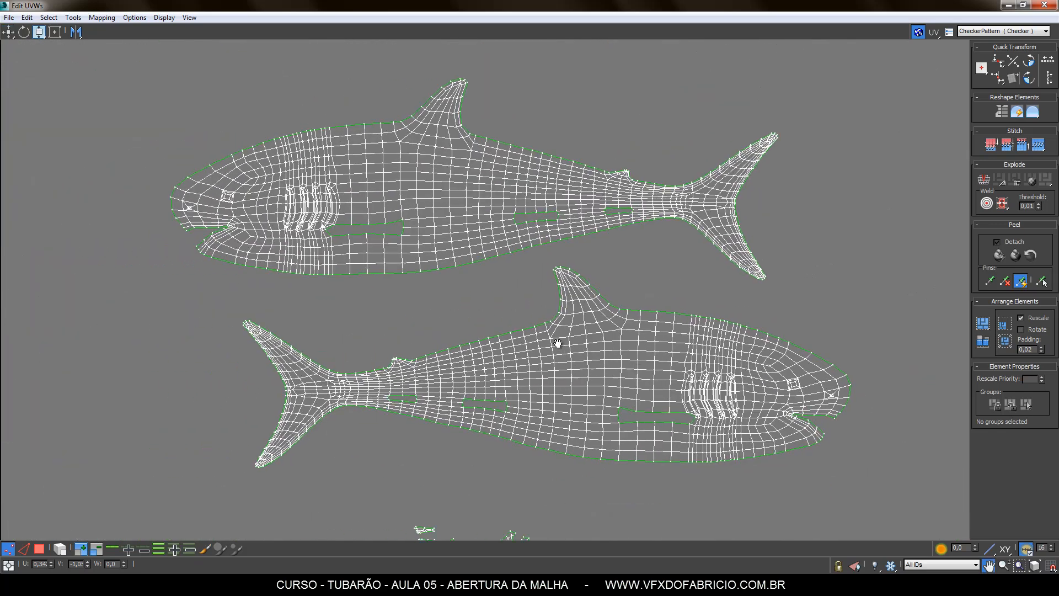
# Move the lower-row border vertex beside the left-facing shell's third gill slit closer to the slit
pyautogui.moveTo(557, 343); pyautogui.dragTo(604, 342, button='middle')
pyautogui.scroll(8, 360, 228)
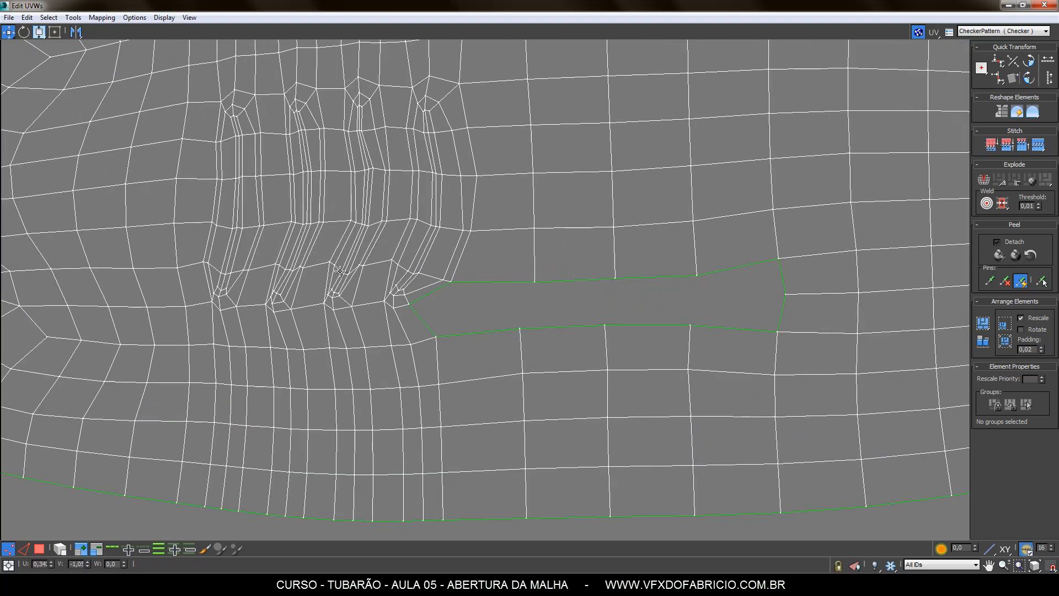
pyautogui.scroll(2, 339, 270)
pyautogui.moveTo(400, 254); pyautogui.dragTo(393, 274)
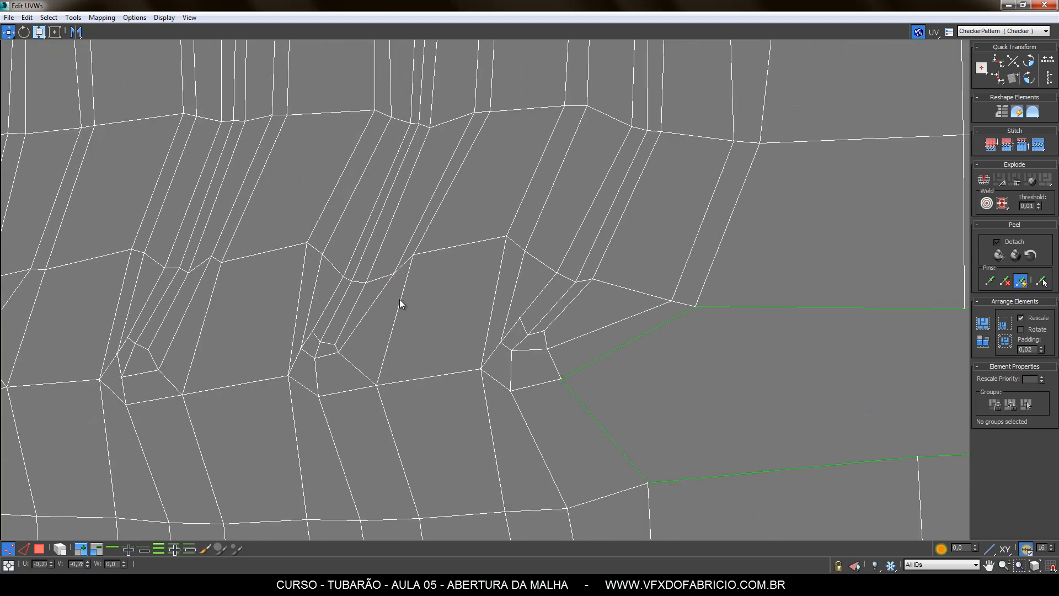
# Review the full UV layout and restore the UV editor to a floating window that reveals the checker-mapped model
pyautogui.scroll(-15, 469, 254)
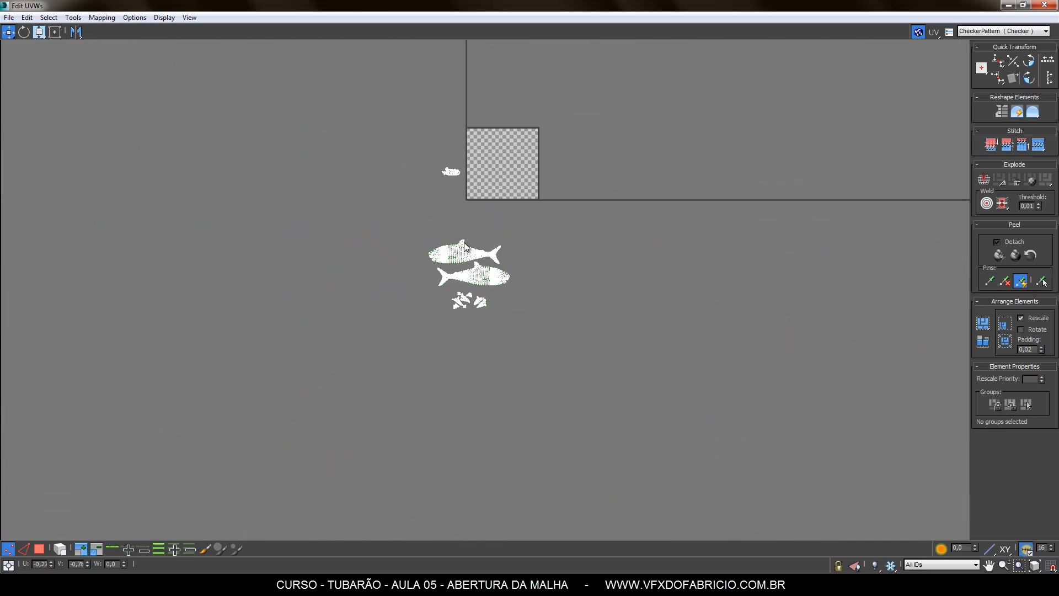
pyautogui.scroll(5, 476, 279)
pyautogui.scroll(4, 510, 258)
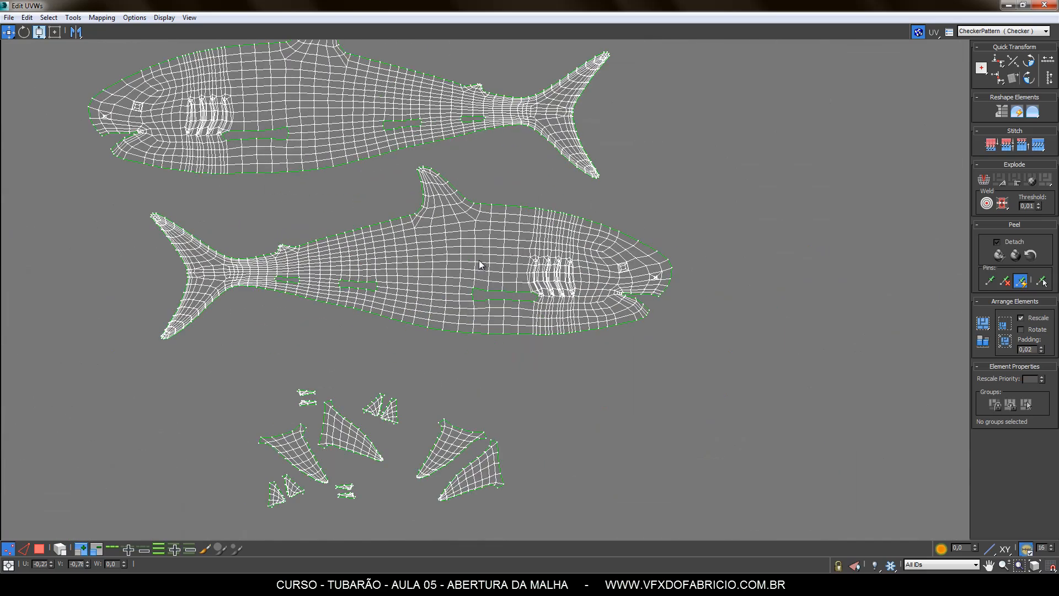
pyautogui.moveTo(766, 7); pyautogui.dragTo(726, 39)
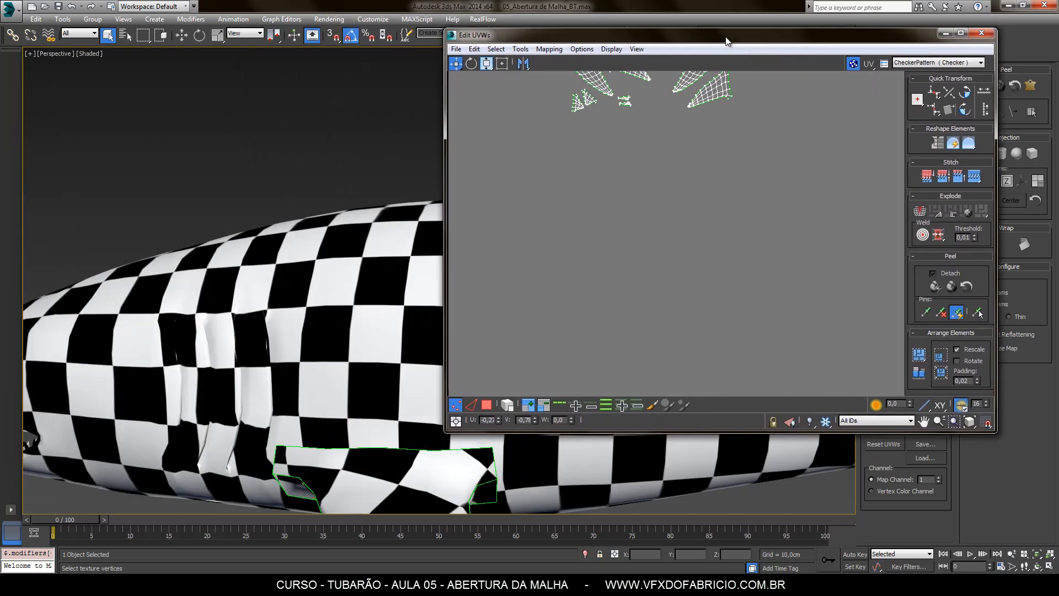
# Inspect the checker mapping around the whole shark with the UV editor closed
pyautogui.keyDown('alt'); pyautogui.moveTo(339, 437); pyautogui.dragTo(332, 326, button='middle'); pyautogui.keyUp('alt')
pyautogui.scroll(-5, 332, 331)
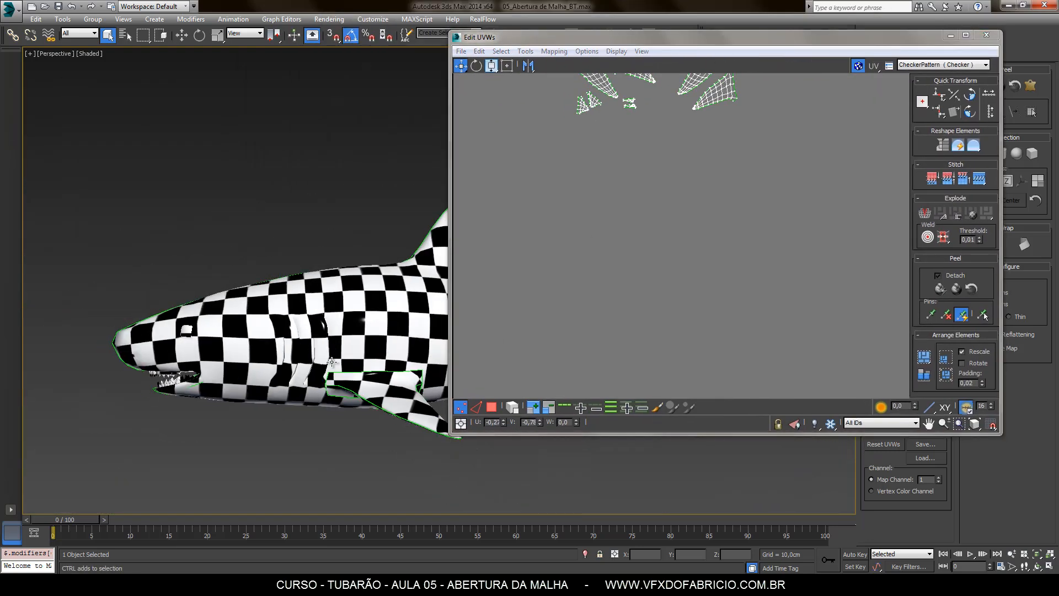
pyautogui.keyDown('alt'); pyautogui.moveTo(333, 363); pyautogui.dragTo(392, 461, button='middle'); pyautogui.keyUp('alt')
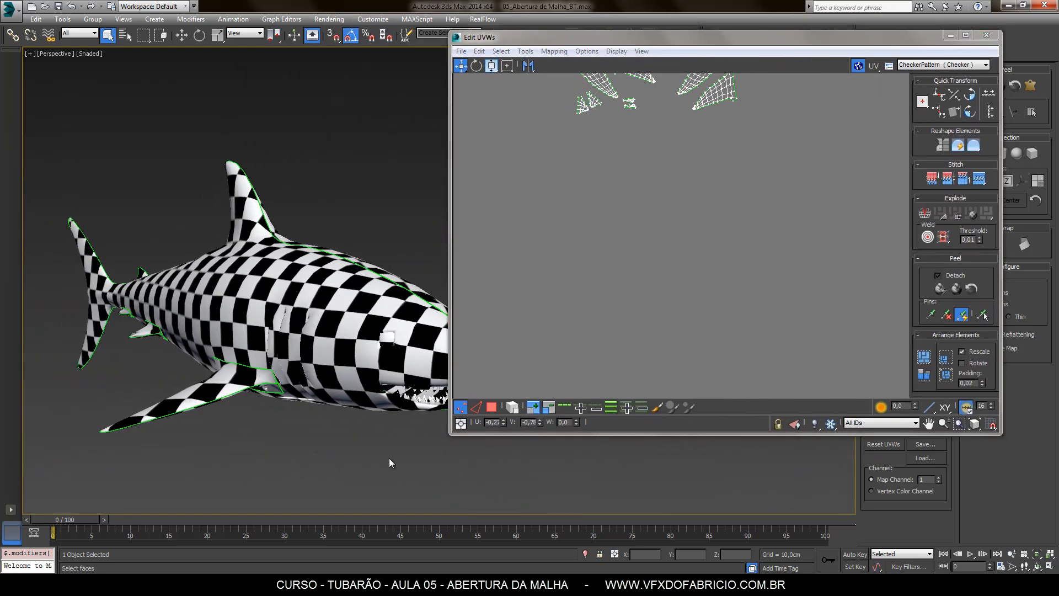
pyautogui.click(985, 39)
pyautogui.moveTo(471, 428)
pyautogui.keyDown('alt'); pyautogui.mouseDown(button='middle')
pyautogui.moveTo(627, 399)
pyautogui.moveTo(506, 409)
pyautogui.moveTo(469, 429)
pyautogui.mouseUp(button='middle'); pyautogui.keyUp('alt')
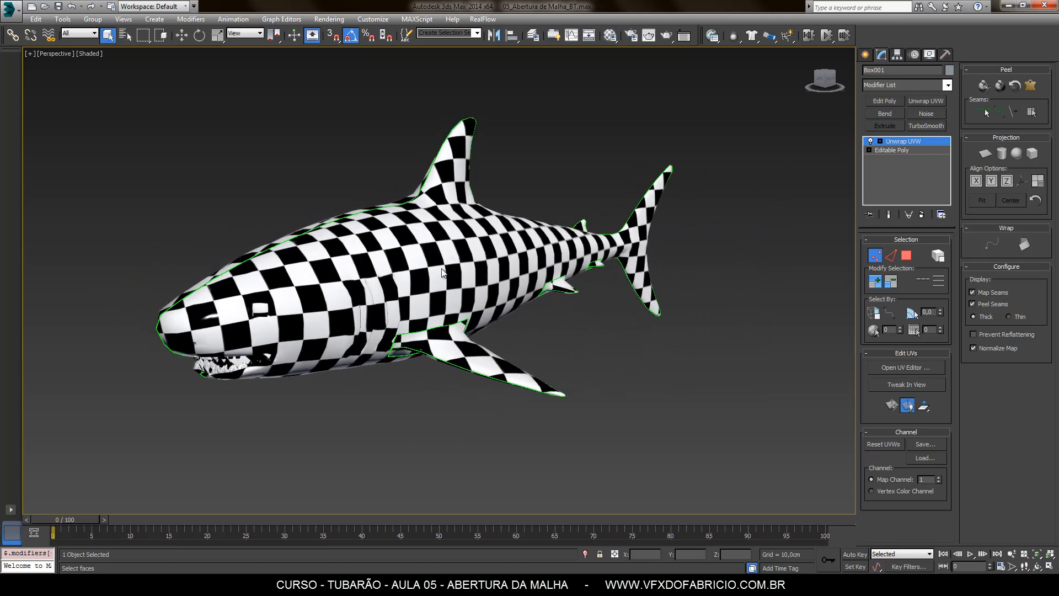
pyautogui.moveTo(326, 290); pyautogui.dragTo(403, 313, button='middle')
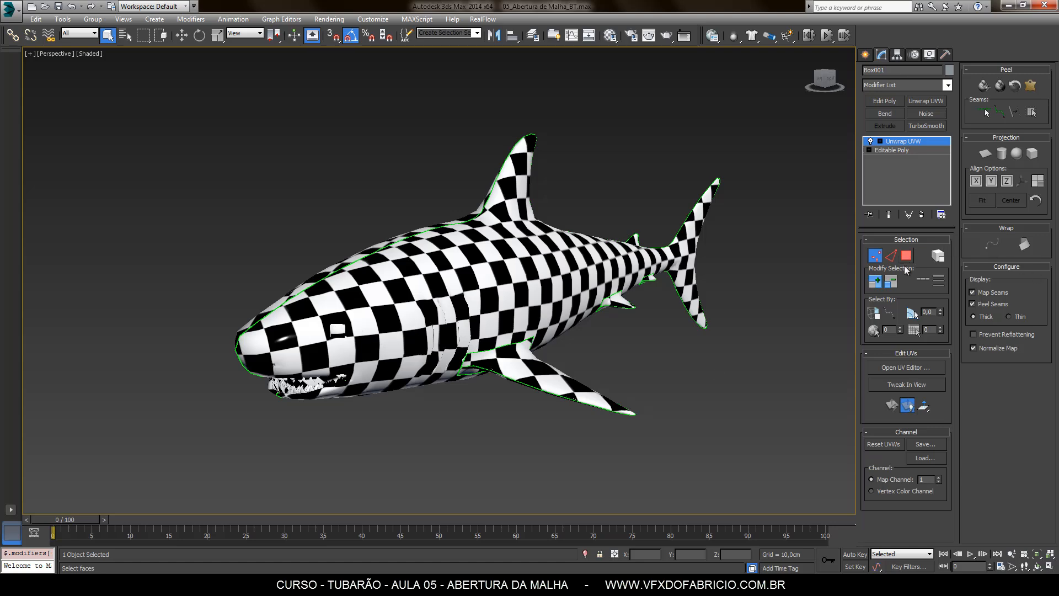
# Reopen the UV editor on the fin shells and enable whole-element polygon selection
pyautogui.click(897, 368)
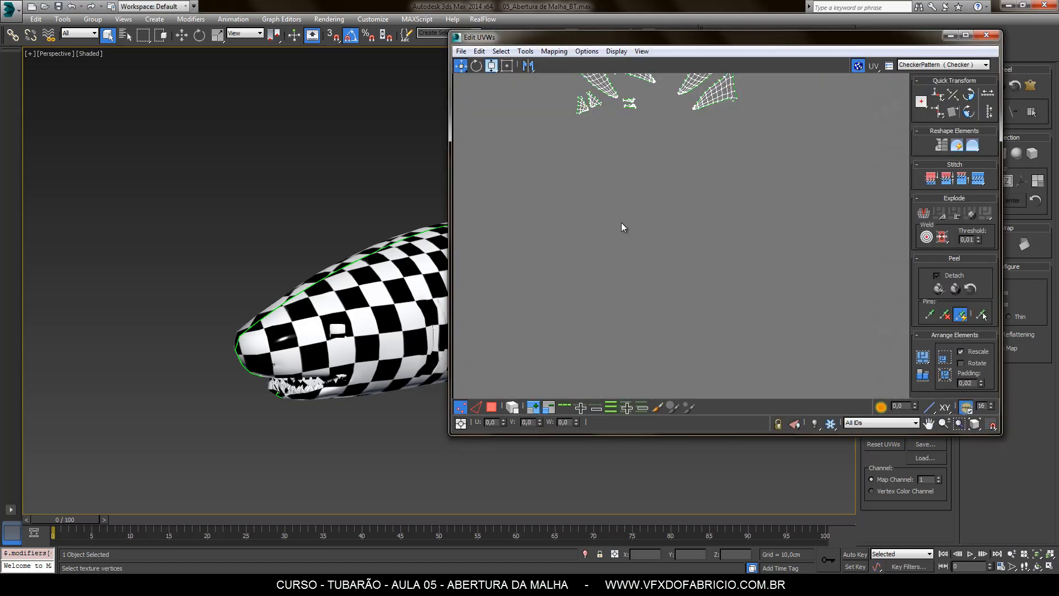
pyautogui.moveTo(616, 165); pyautogui.dragTo(629, 321, button='middle')
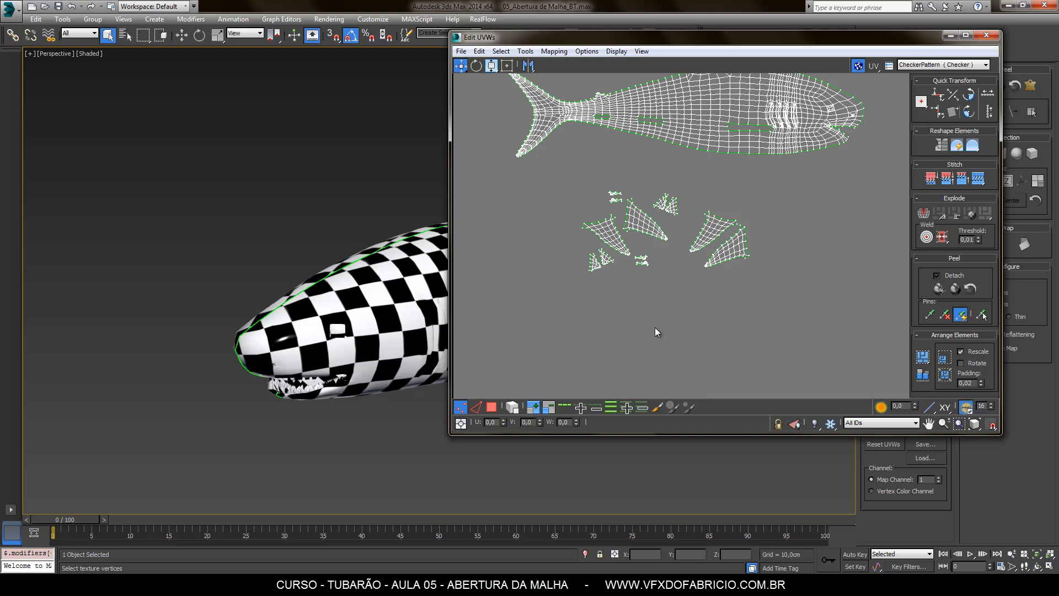
pyautogui.scroll(5, 697, 239)
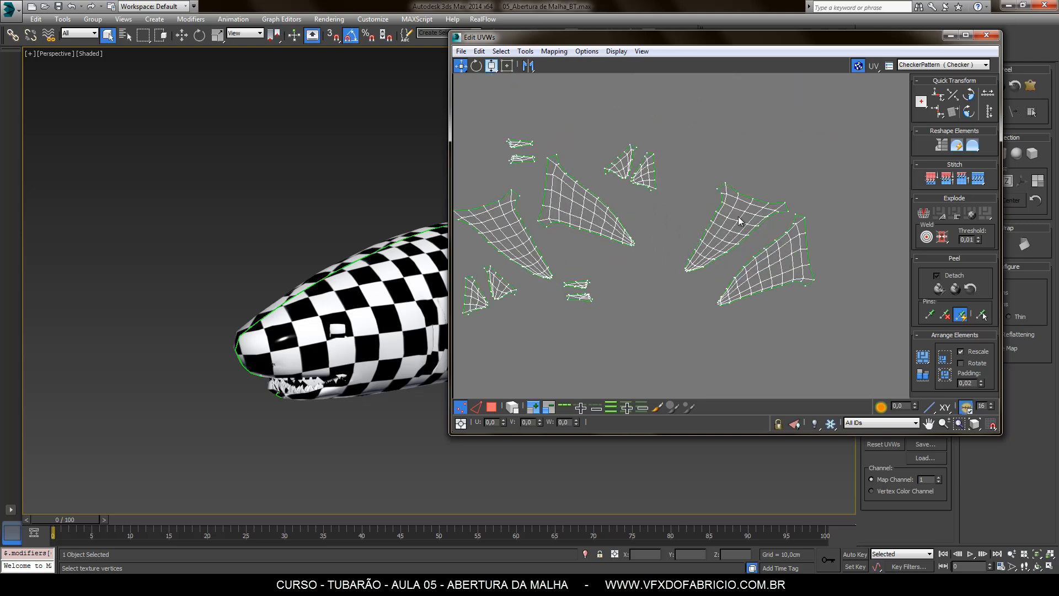
pyautogui.moveTo(681, 299); pyautogui.dragTo(739, 282, button='middle')
pyautogui.press('3')
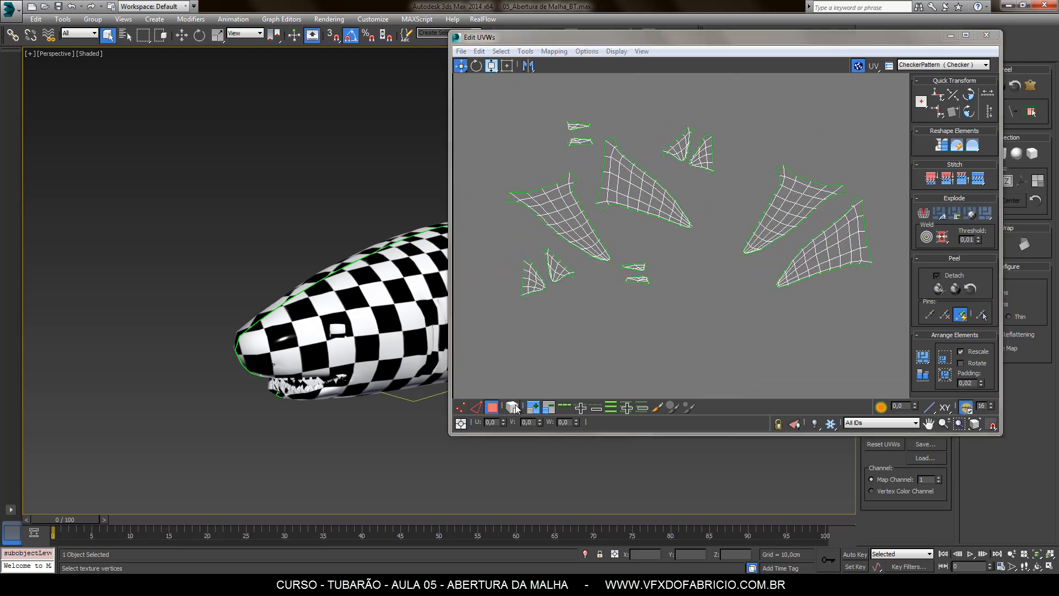
pyautogui.moveTo(760, 325); pyautogui.dragTo(730, 350, button='middle')
# Rotate the first pair of large fin shells upright, the second one by -120 degrees, and place them side by side
pyautogui.click(754, 252)
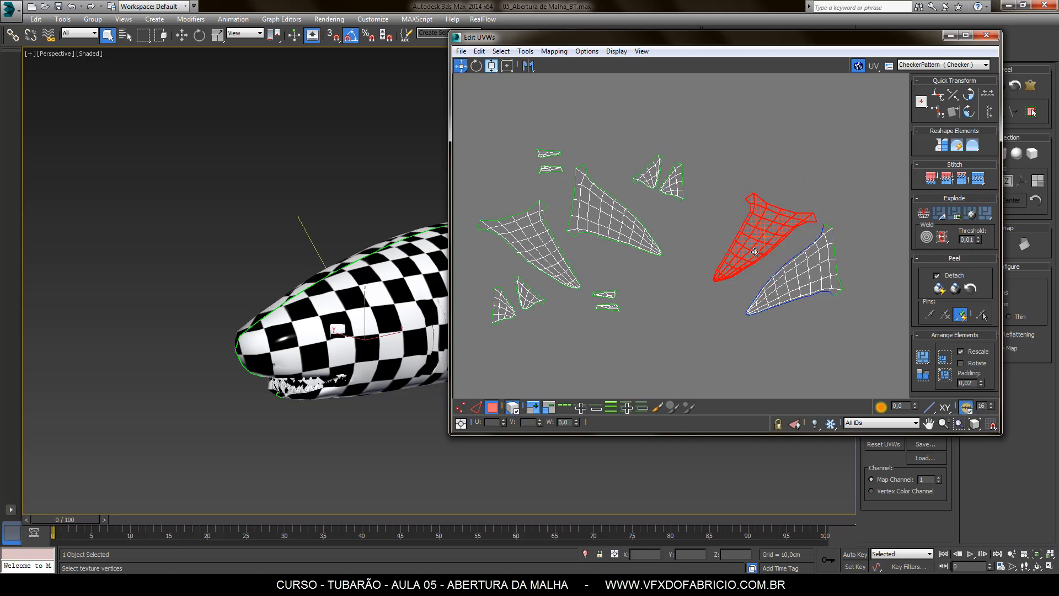
pyautogui.click(475, 67)
pyautogui.moveTo(735, 270); pyautogui.dragTo(778, 163)
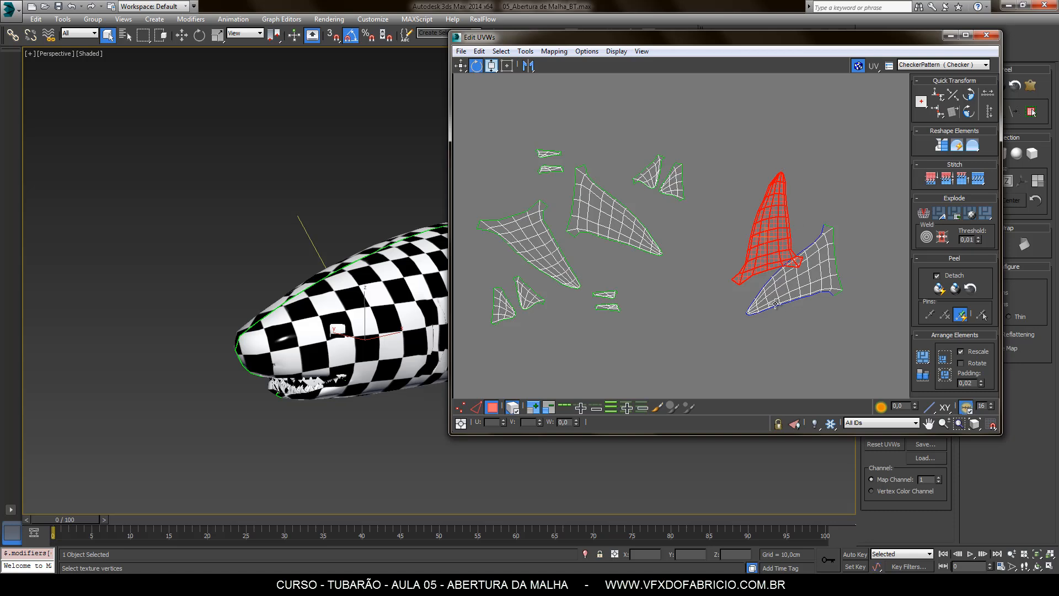
pyautogui.moveTo(775, 304); pyautogui.dragTo(786, 254)
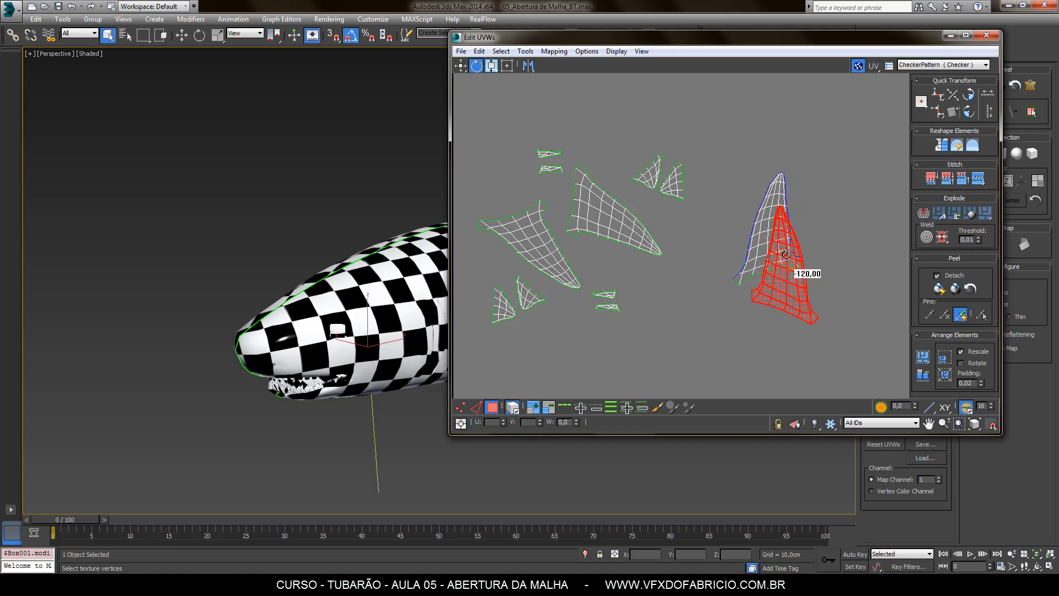
pyautogui.moveTo(796, 292); pyautogui.dragTo(856, 259)
pyautogui.click(788, 335)
# Rotate the other two large fin shells upright and place them side by side below the first pair
pyautogui.click(605, 231)
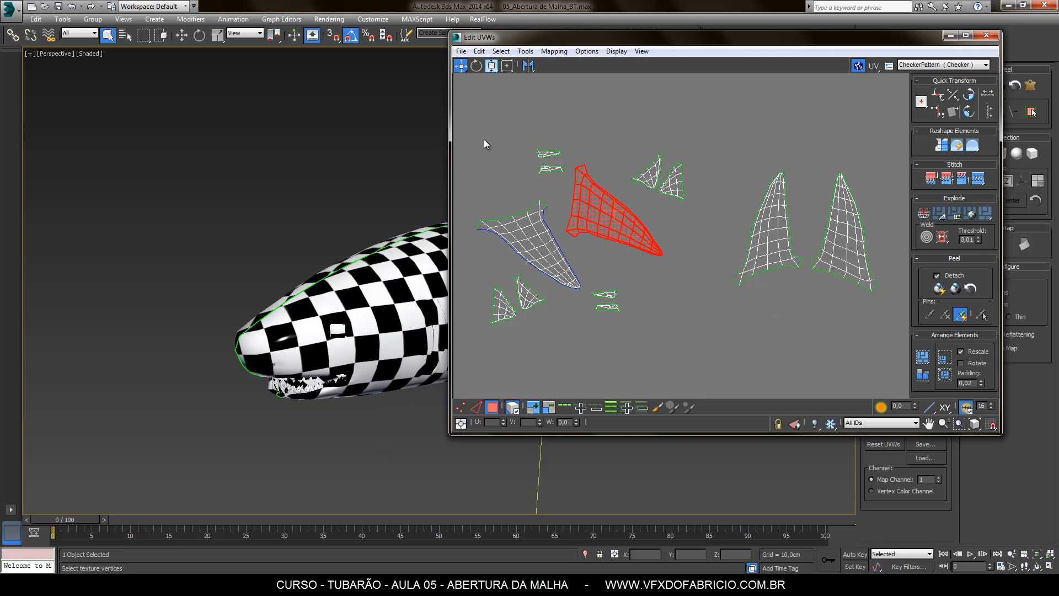
pyautogui.click(476, 65)
pyautogui.moveTo(579, 201); pyautogui.dragTo(869, 369)
pyautogui.click(461, 66)
pyautogui.moveTo(624, 225); pyautogui.dragTo(791, 376)
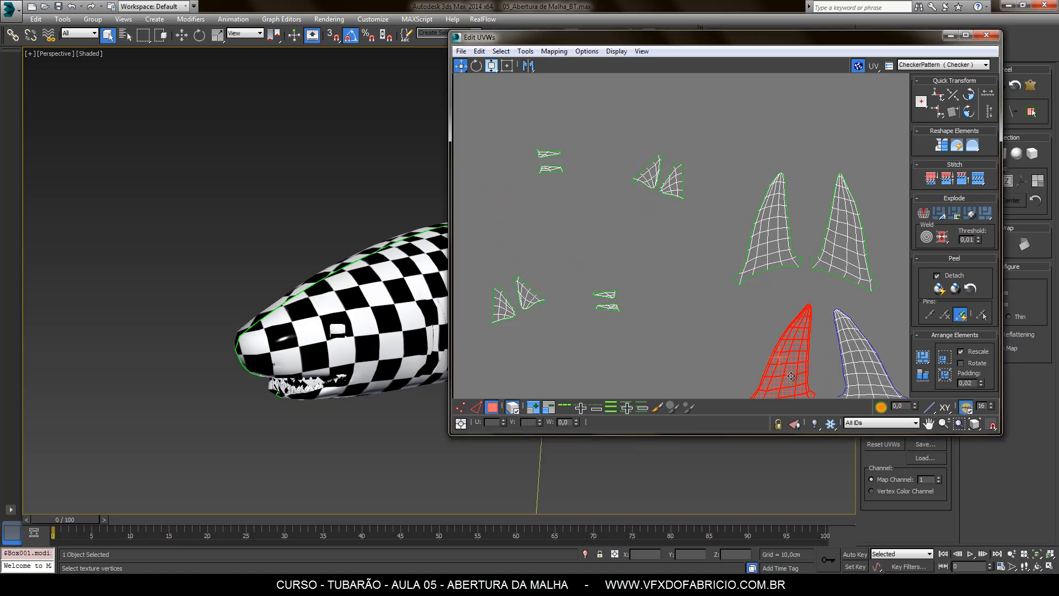
# Rotate the four small triangular fin shells so their tips point upward
pyautogui.click(651, 176)
pyautogui.click(476, 66)
pyautogui.moveTo(656, 173); pyautogui.dragTo(693, 177)
pyautogui.click(461, 66)
pyautogui.moveTo(548, 210); pyautogui.dragTo(500, 316)
pyautogui.click(578, 270)
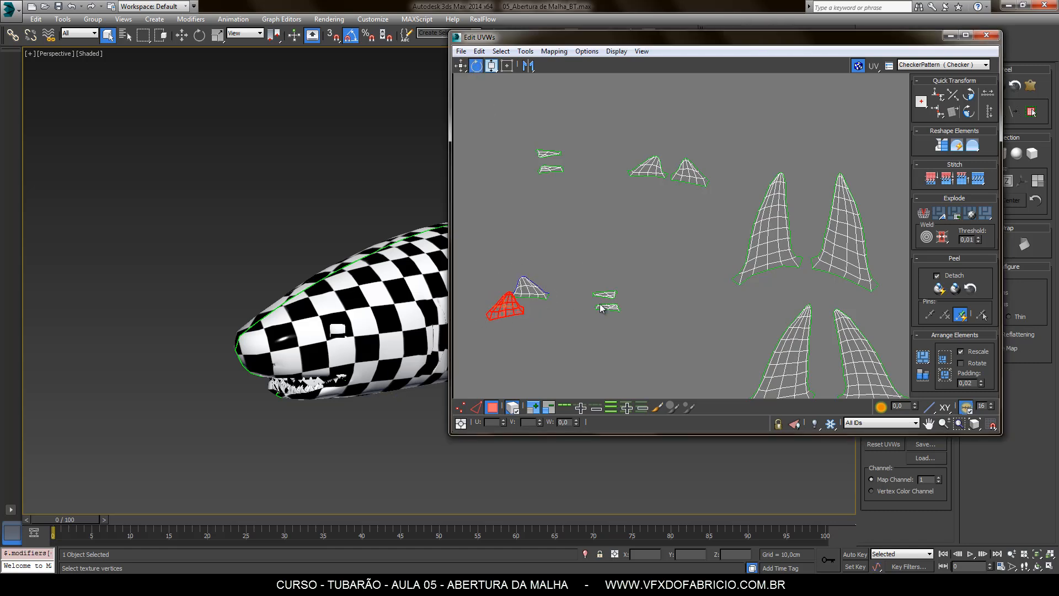
# Straighten the thin strip shells and move the upper pair beside the lower pair
pyautogui.click(604, 294)
pyautogui.moveTo(604, 294)
pyautogui.mouseDown()
pyautogui.moveTo(637, 299)
pyautogui.moveTo(594, 314)
pyautogui.moveTo(622, 297)
pyautogui.mouseUp()
pyautogui.click(609, 307)
pyautogui.click(668, 287)
pyautogui.click(552, 154)
pyautogui.moveTo(552, 154); pyautogui.dragTo(638, 308)
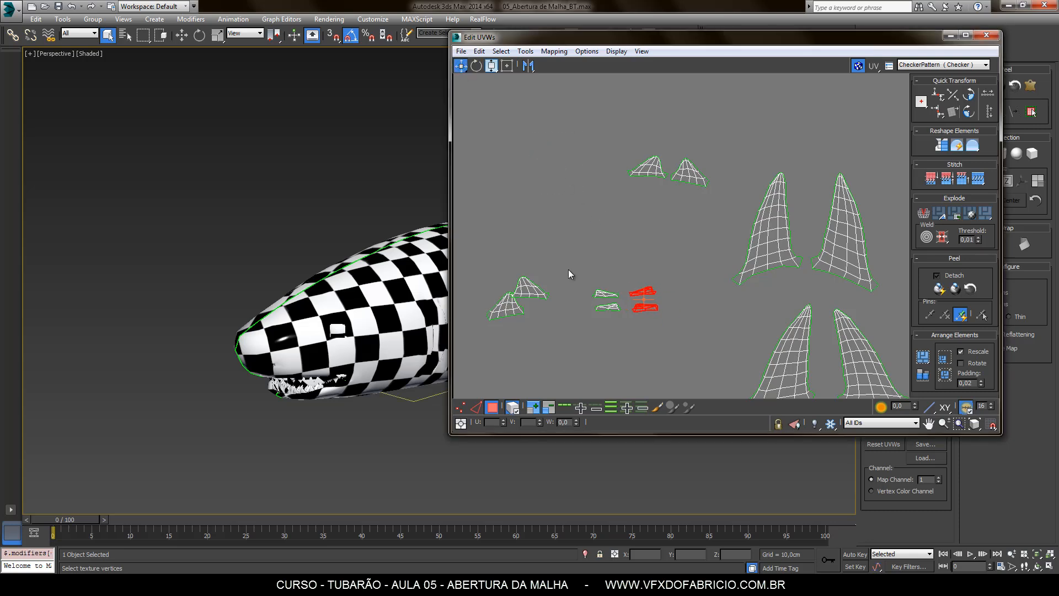
# Line up the lower pair of small fin shells under the upper pair and place the four strips beneath them
pyautogui.click(505, 306)
pyautogui.moveTo(505, 306); pyautogui.dragTo(542, 306)
pyautogui.moveTo(529, 294); pyautogui.dragTo(688, 212)
pyautogui.moveTo(590, 269); pyautogui.dragTo(686, 250)
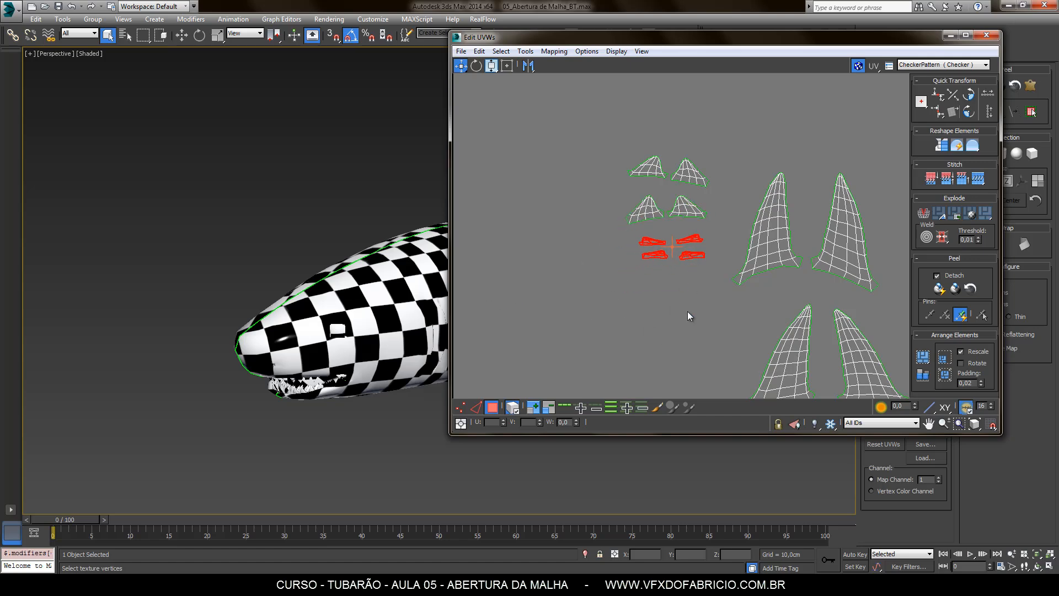
pyautogui.click(688, 312)
# Move the whole group of small fin and strip shells down beside the lower pair of large fins
pyautogui.scroll(-4, 615, 231)
pyautogui.scroll(3, 678, 232)
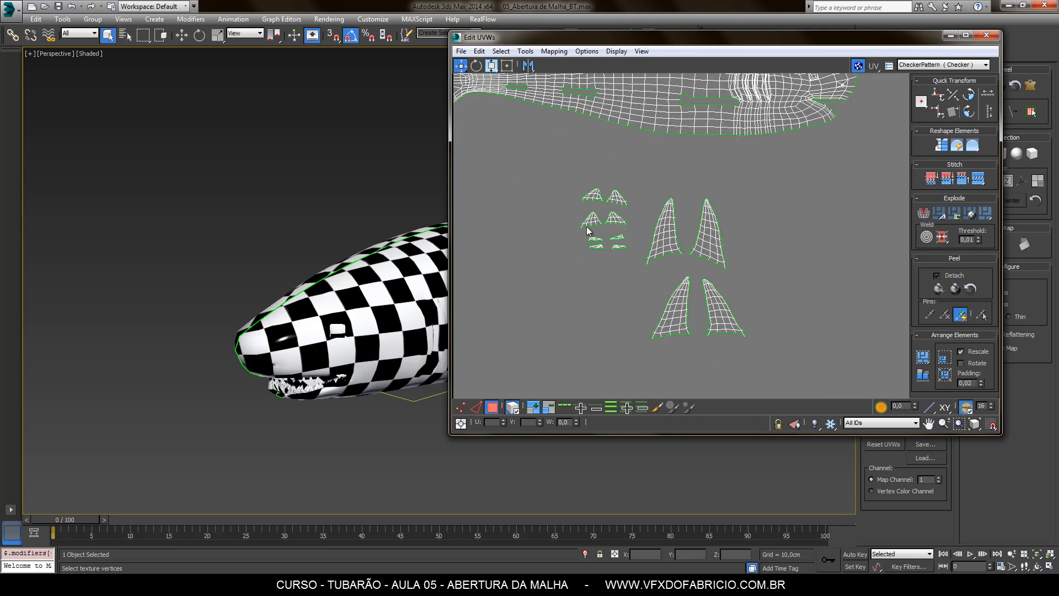
pyautogui.moveTo(631, 255); pyautogui.dragTo(630, 322)
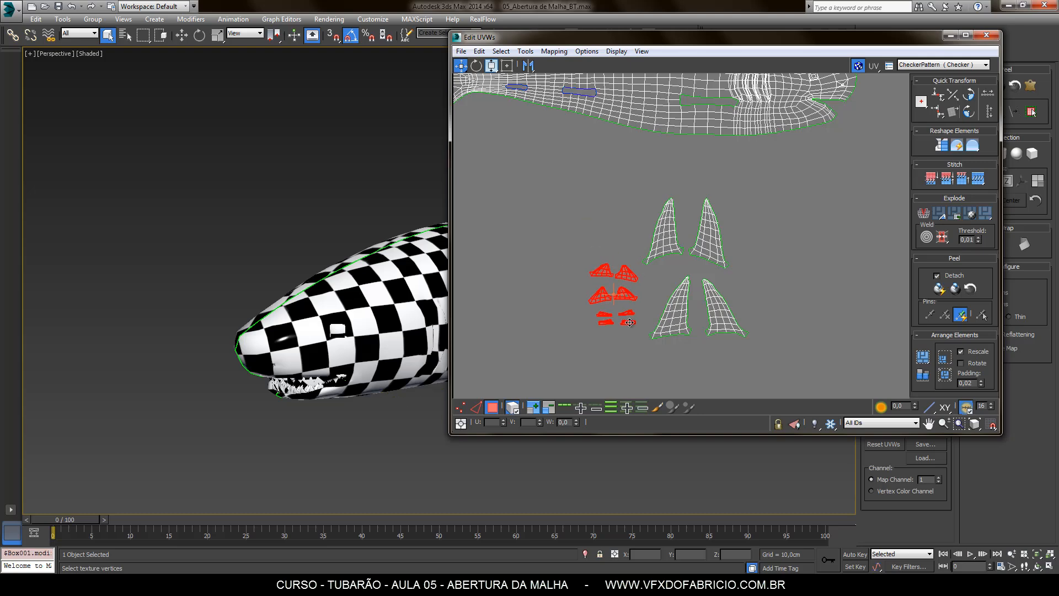
pyautogui.click(594, 222)
pyautogui.scroll(-4, 625, 348)
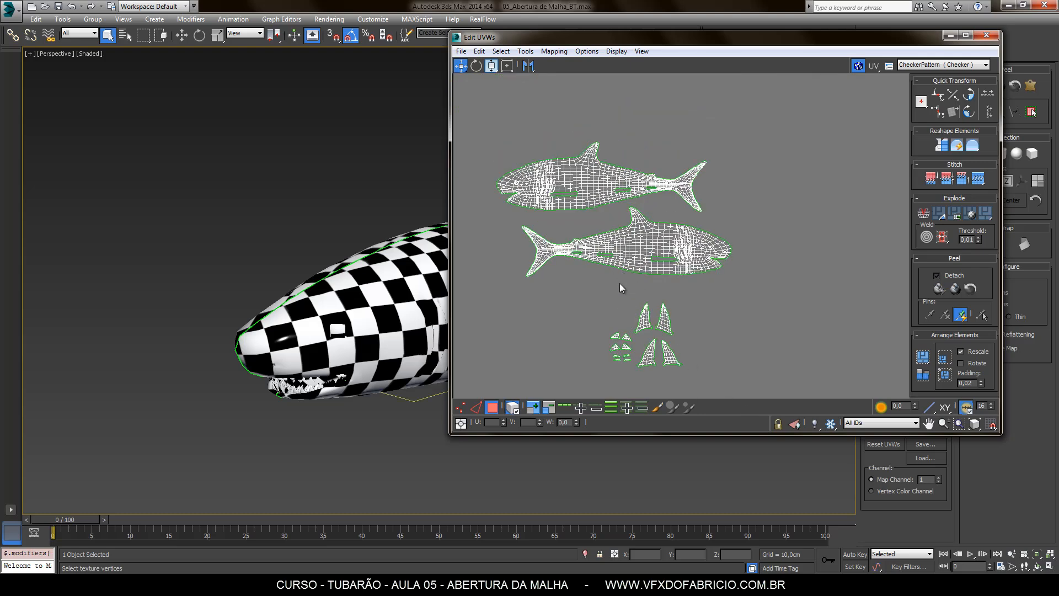
# Separate the two overlapping eyeball shells and place them above the inner-mouth shell
pyautogui.scroll(-5, 811, 325)
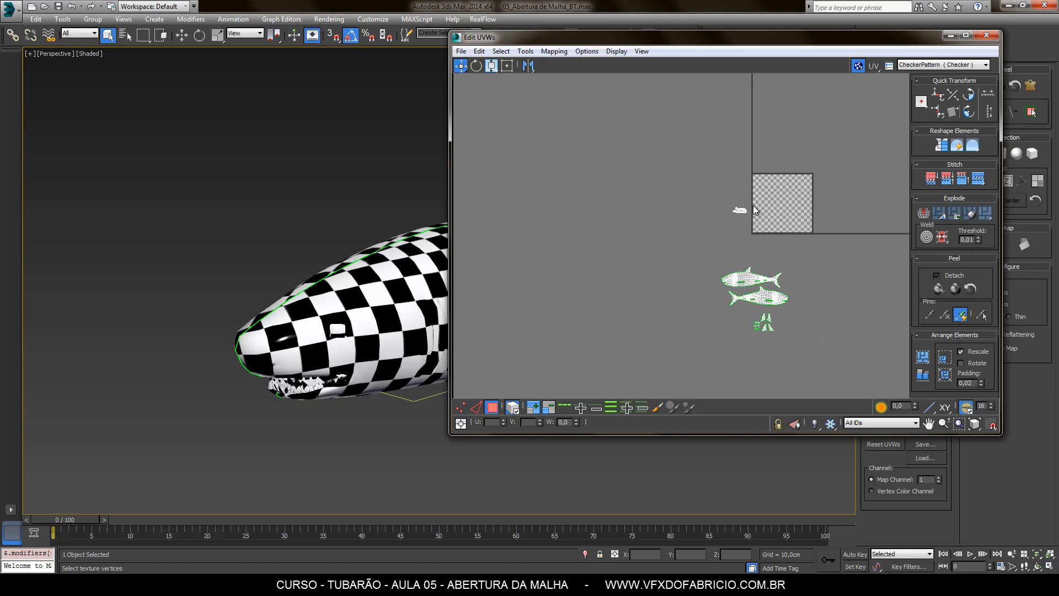
pyautogui.scroll(8, 753, 205)
pyautogui.scroll(5, 755, 232)
pyautogui.click(616, 220)
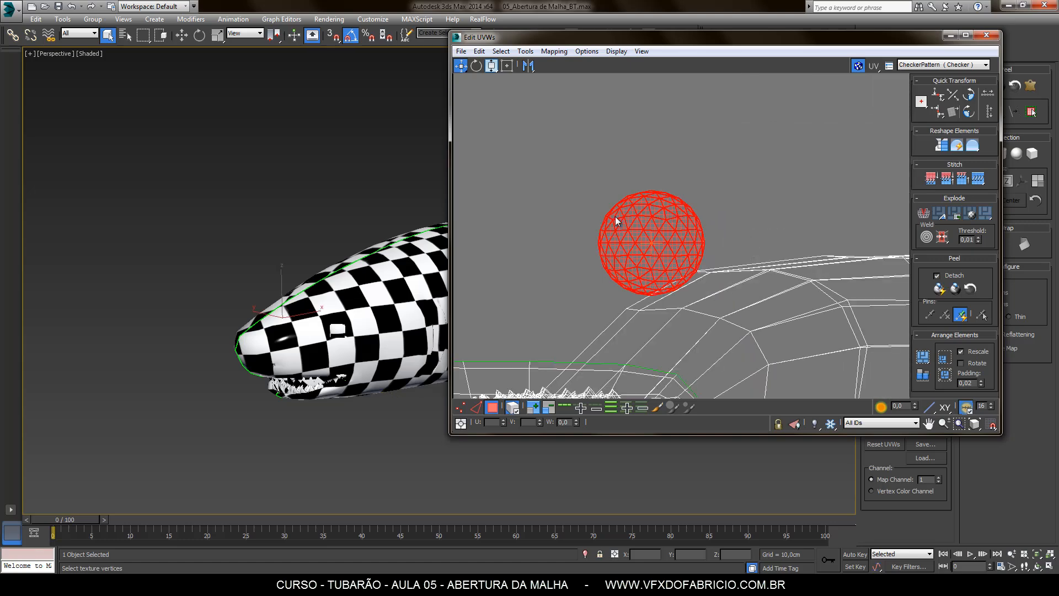
pyautogui.moveTo(672, 226); pyautogui.dragTo(738, 134)
pyautogui.click(640, 207)
pyautogui.click(616, 192)
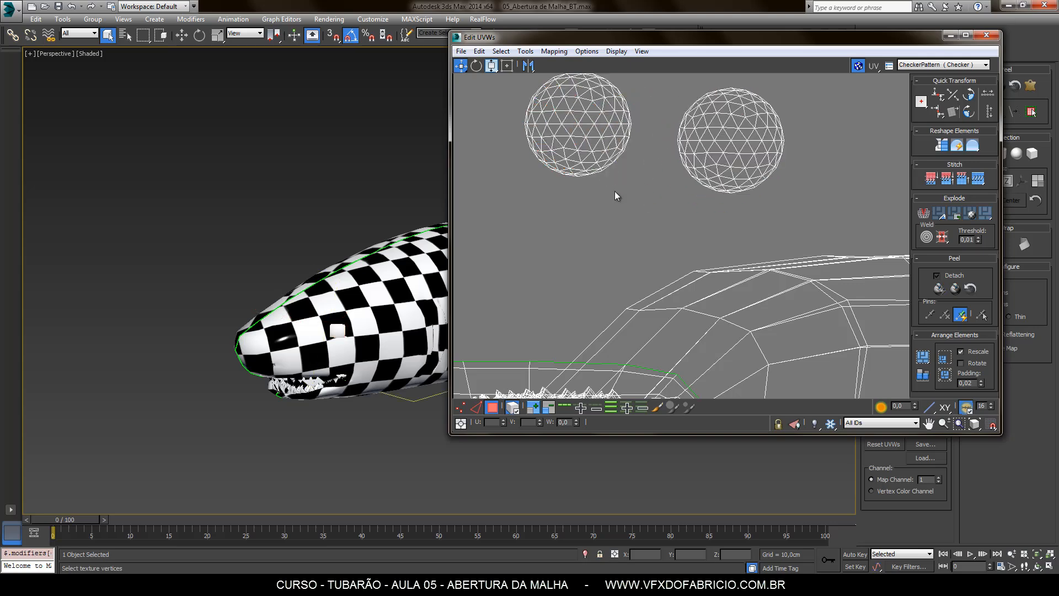
pyautogui.click(596, 157)
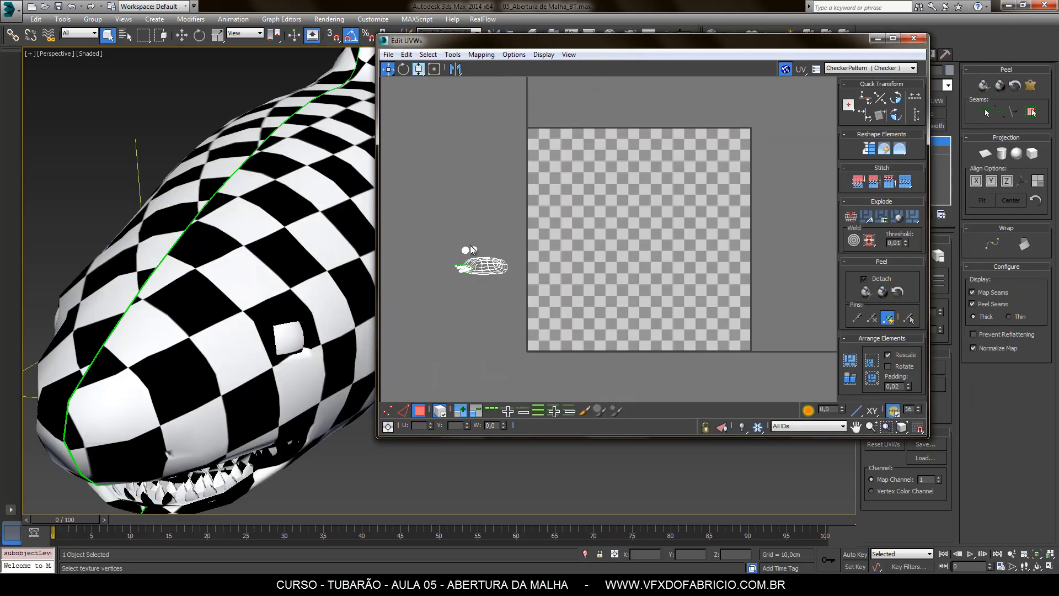
# Move both eyeball shells farther from the inner-mouth shell, side by side near the edge of the UV tile
pyautogui.scroll(6, 470, 245)
pyautogui.scroll(-2, 472, 286)
pyautogui.scroll(-1, 460, 286)
pyautogui.click(458, 284)
pyautogui.scroll(-1, 396, 309)
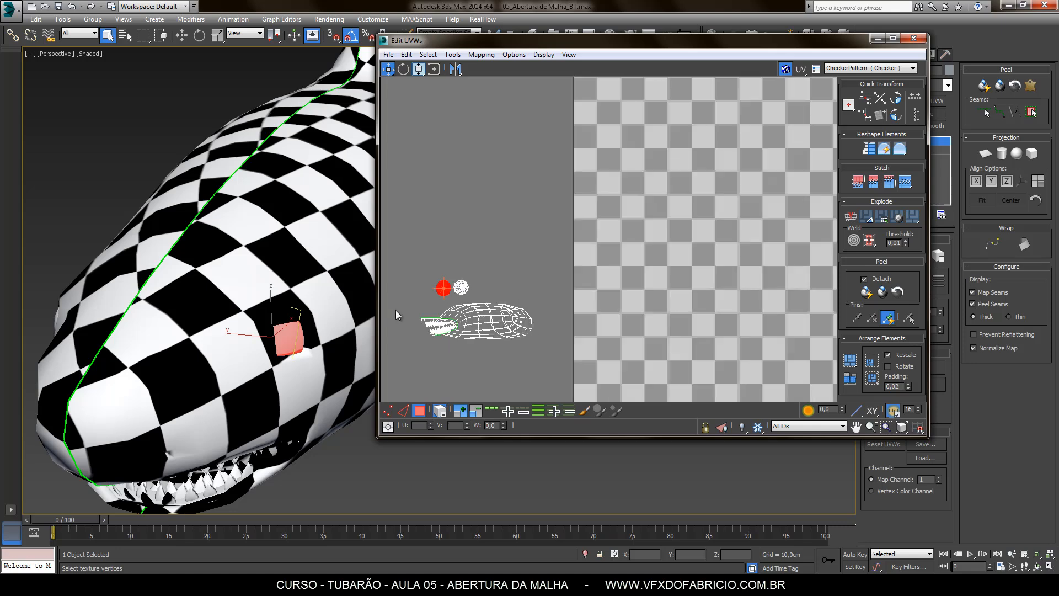
pyautogui.moveTo(425, 276); pyautogui.dragTo(483, 307)
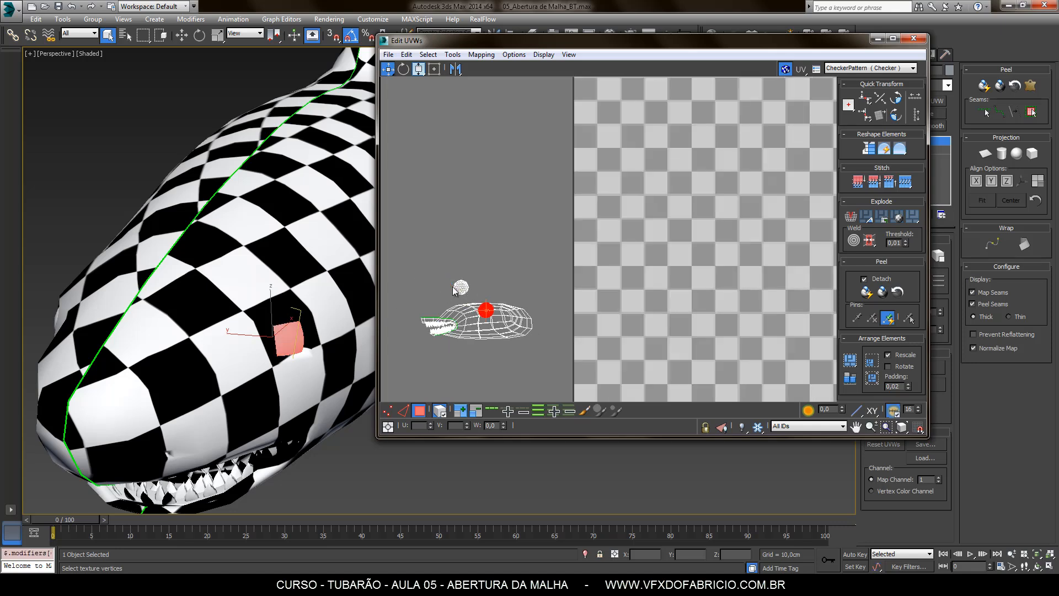
pyautogui.moveTo(559, 280); pyautogui.dragTo(632, 253)
pyautogui.moveTo(459, 288); pyautogui.dragTo(654, 260)
pyautogui.moveTo(656, 257); pyautogui.dragTo(537, 251)
pyautogui.click(550, 283)
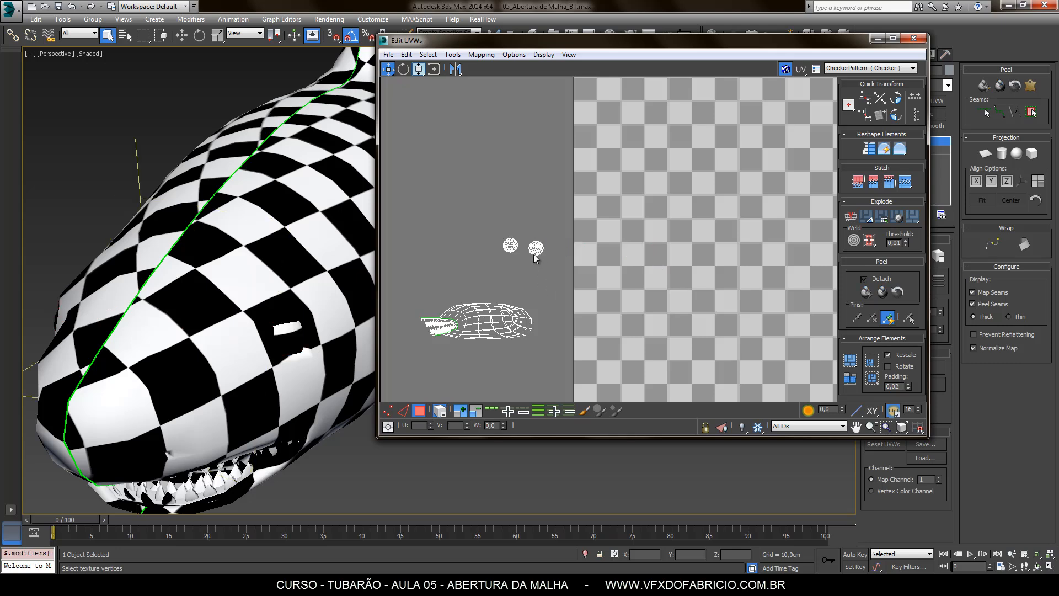
# Select one eyeball shell and examine its mapping on the model and its triangle layout
pyautogui.click(534, 252)
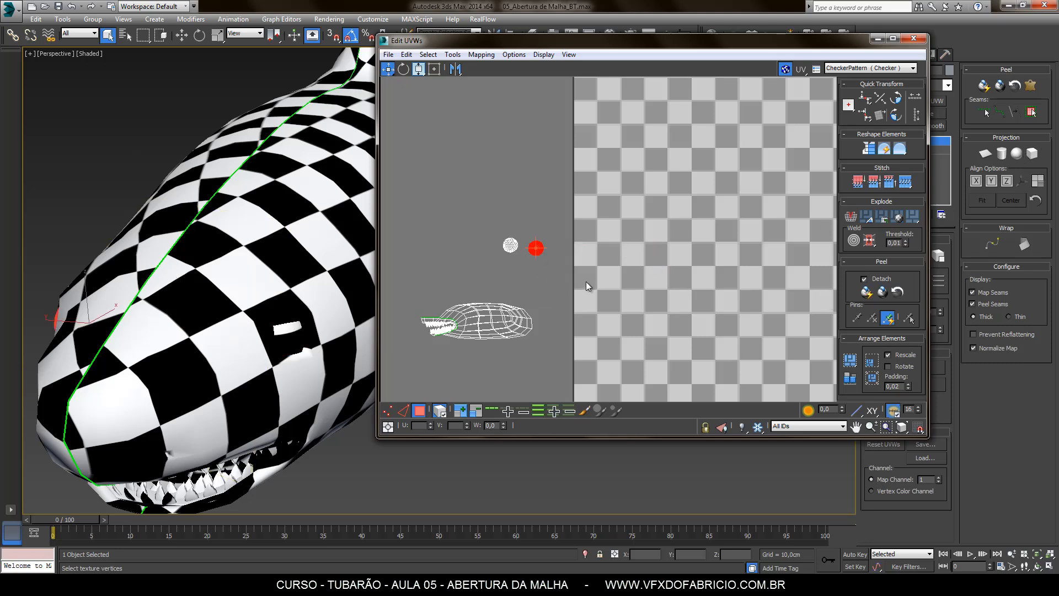
pyautogui.moveTo(190, 355)
pyautogui.keyDown('alt'); pyautogui.mouseDown(button='middle')
pyautogui.moveTo(233, 350)
pyautogui.moveTo(192, 357)
pyautogui.mouseUp(button='middle'); pyautogui.keyUp('alt')
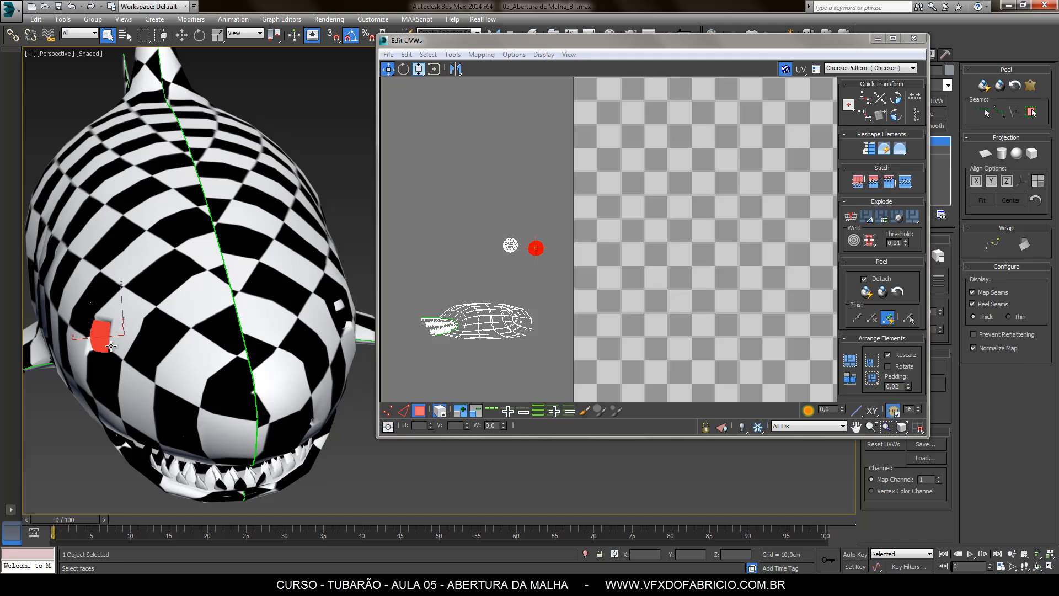
pyautogui.keyDown('alt'); pyautogui.moveTo(111, 346); pyautogui.dragTo(171, 353, button='middle'); pyautogui.keyUp('alt')
pyautogui.keyDown('alt'); pyautogui.moveTo(234, 347); pyautogui.dragTo(173, 352, button='middle'); pyautogui.keyUp('alt')
pyautogui.moveTo(537, 247); pyautogui.dragTo(543, 239, button='middle')
pyautogui.scroll(10, 543, 240)
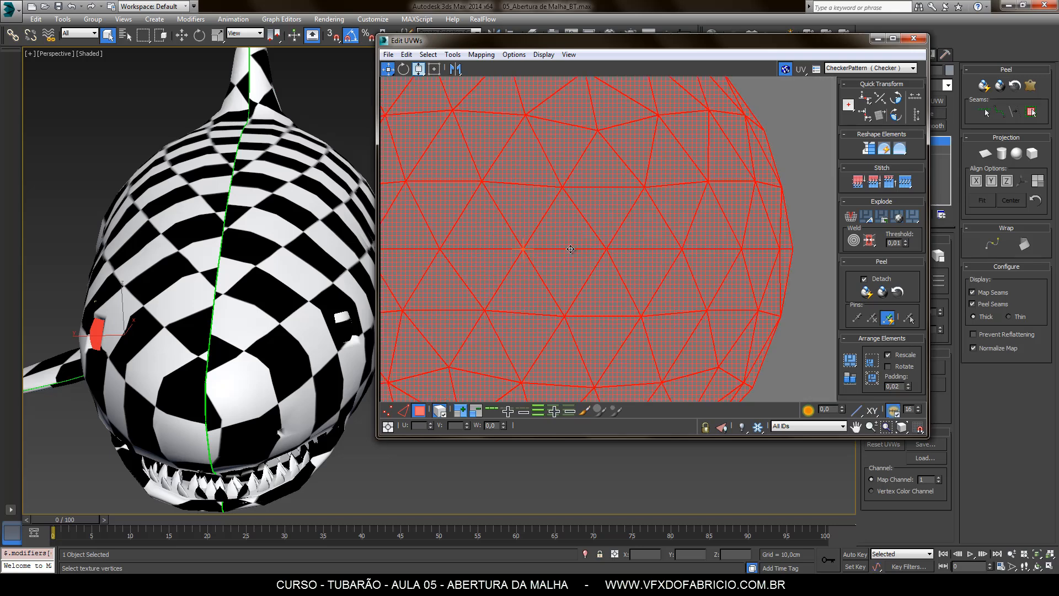
pyautogui.scroll(-10, 571, 249)
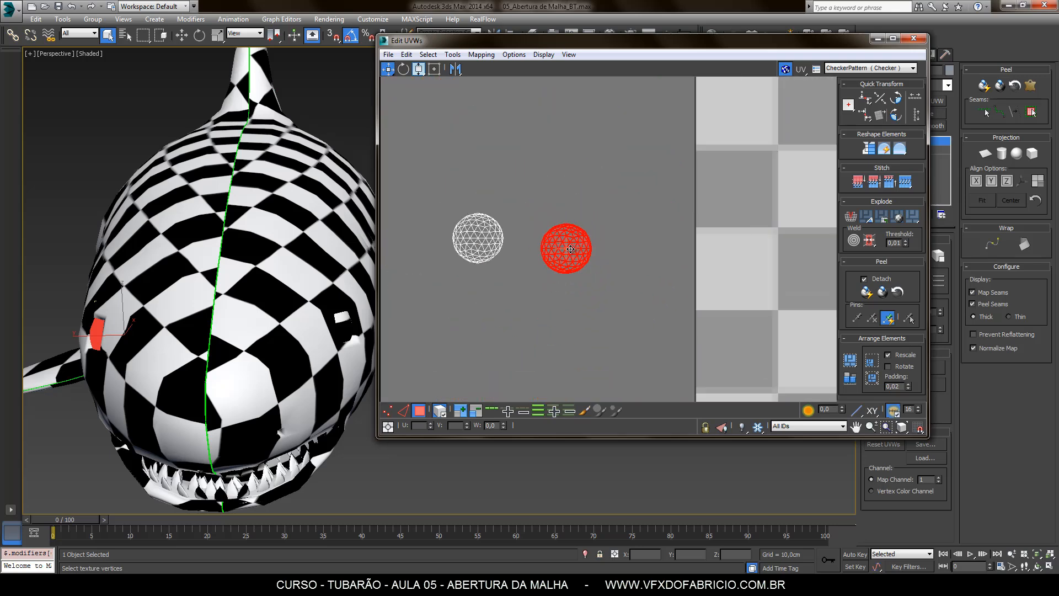
pyautogui.scroll(-6, 571, 249)
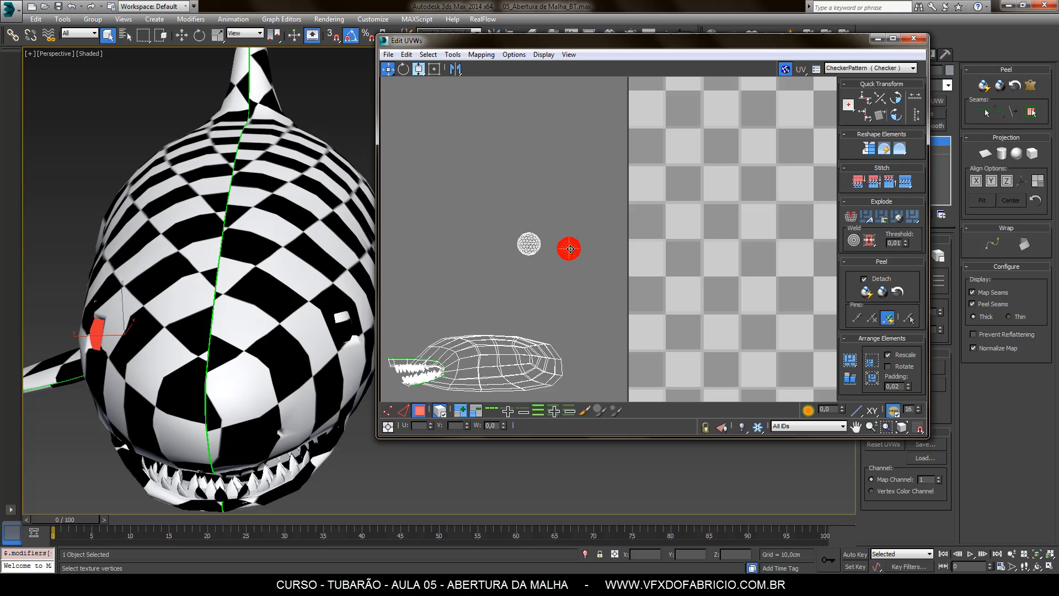
# Apply a planar projection to the selected eyeball and fit the projection to it
pyautogui.click(986, 157)
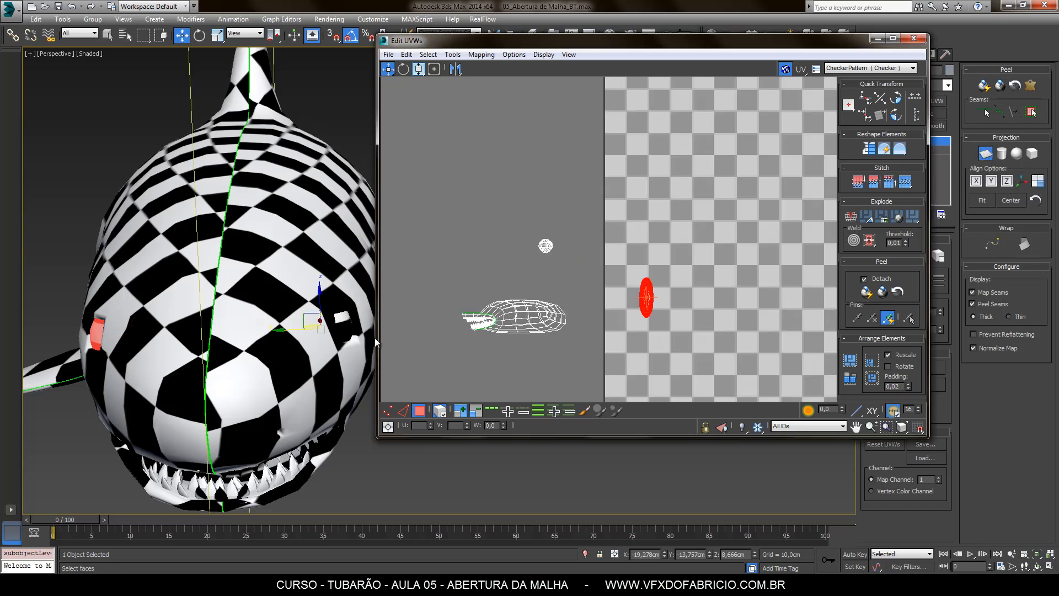
pyautogui.keyDown('alt'); pyautogui.moveTo(326, 358); pyautogui.dragTo(401, 367, button='middle'); pyautogui.keyUp('alt')
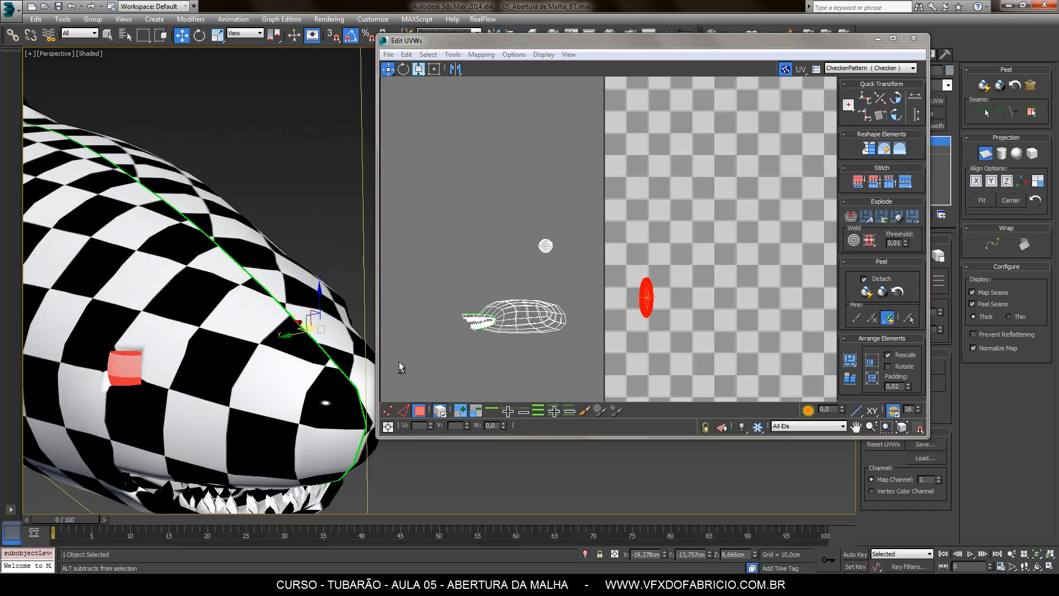
pyautogui.click(983, 200)
# Zoom in on the selected eyeball in the viewport and inspect the whole sphere in wireframe display
pyautogui.press('z')
pyautogui.keyDown('alt'); pyautogui.moveTo(261, 331); pyautogui.dragTo(238, 313, button='middle'); pyautogui.keyUp('alt')
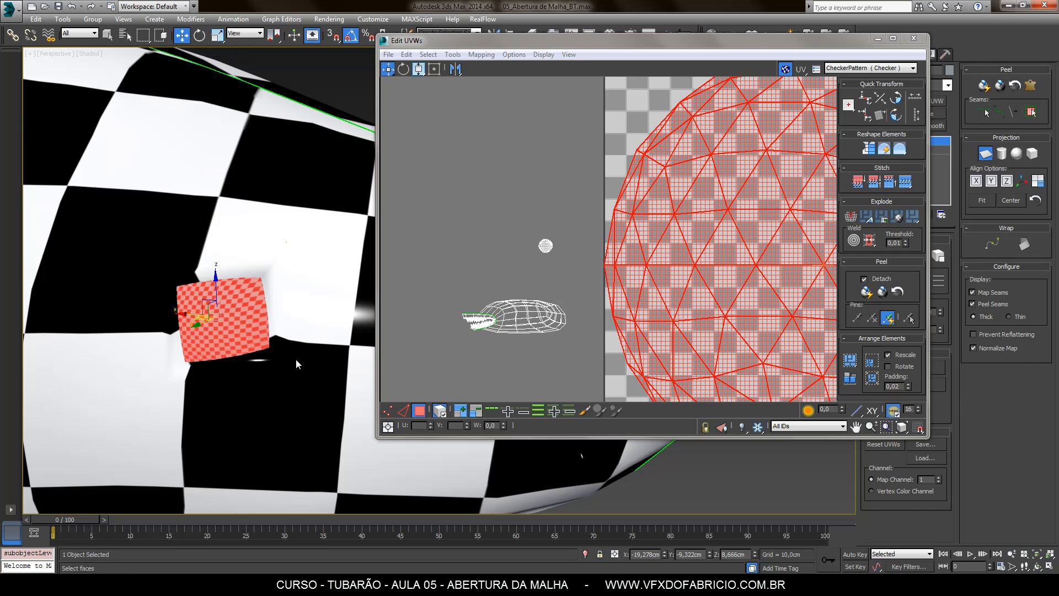
pyautogui.press('F3')
pyautogui.keyDown('alt'); pyautogui.moveTo(278, 343); pyautogui.dragTo(287, 457, button='middle'); pyautogui.keyUp('alt')
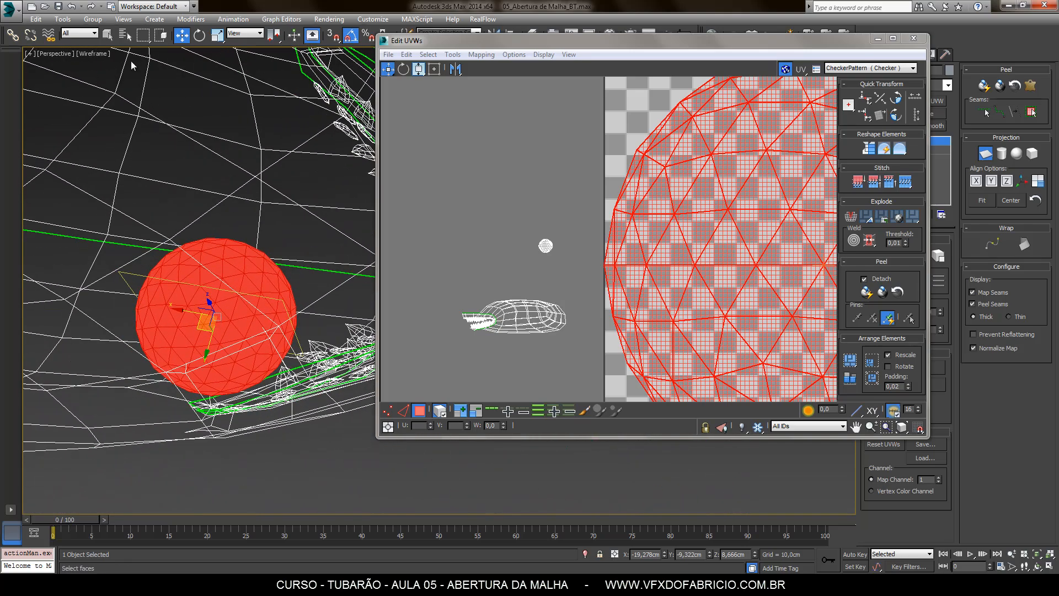
# Rotate the eyeball's planar projection to align it with the side of the head, check the checker pattern, and finish the projection
pyautogui.click(200, 36)
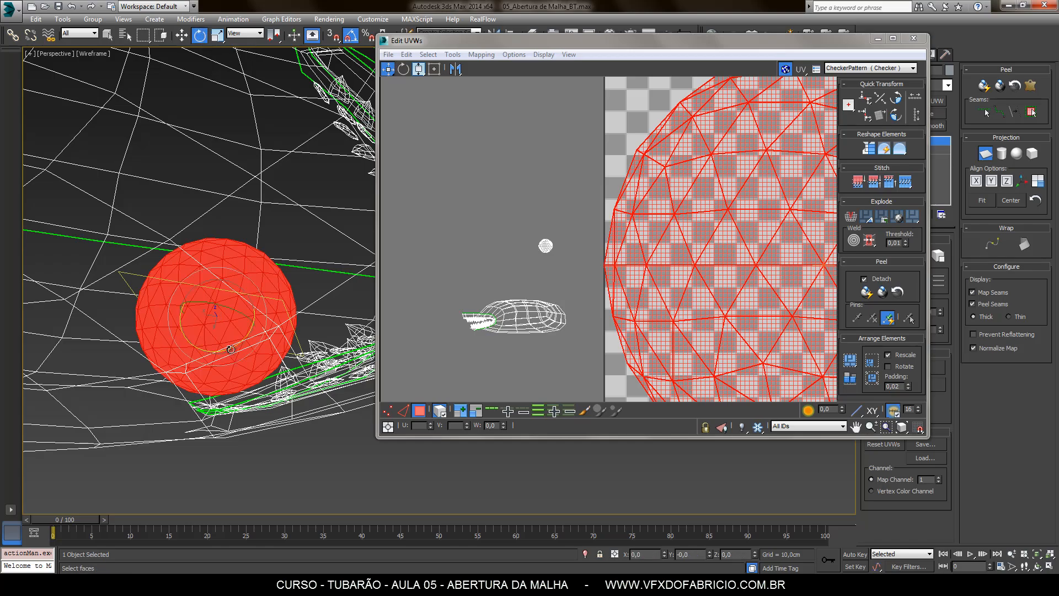
pyautogui.moveTo(231, 349); pyautogui.dragTo(263, 350)
pyautogui.keyDown('alt'); pyautogui.moveTo(263, 390); pyautogui.dragTo(338, 333, button='middle'); pyautogui.keyUp('alt')
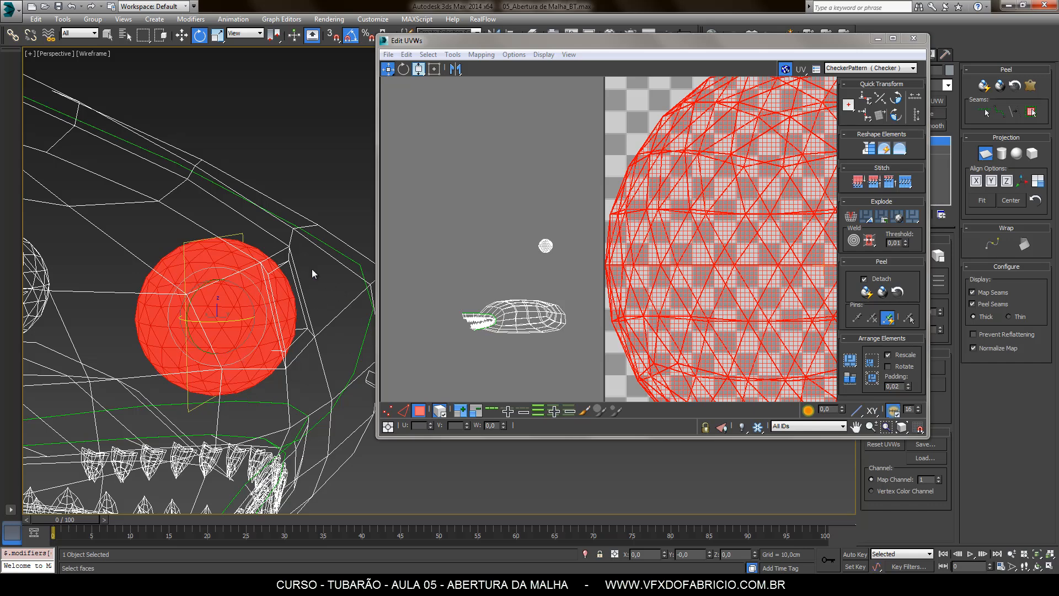
pyautogui.keyDown('alt'); pyautogui.moveTo(313, 274); pyautogui.dragTo(300, 309, button='middle'); pyautogui.keyUp('alt')
pyautogui.keyDown('alt'); pyautogui.moveTo(219, 310); pyautogui.dragTo(302, 268, button='middle'); pyautogui.keyUp('alt')
pyautogui.press('F3')
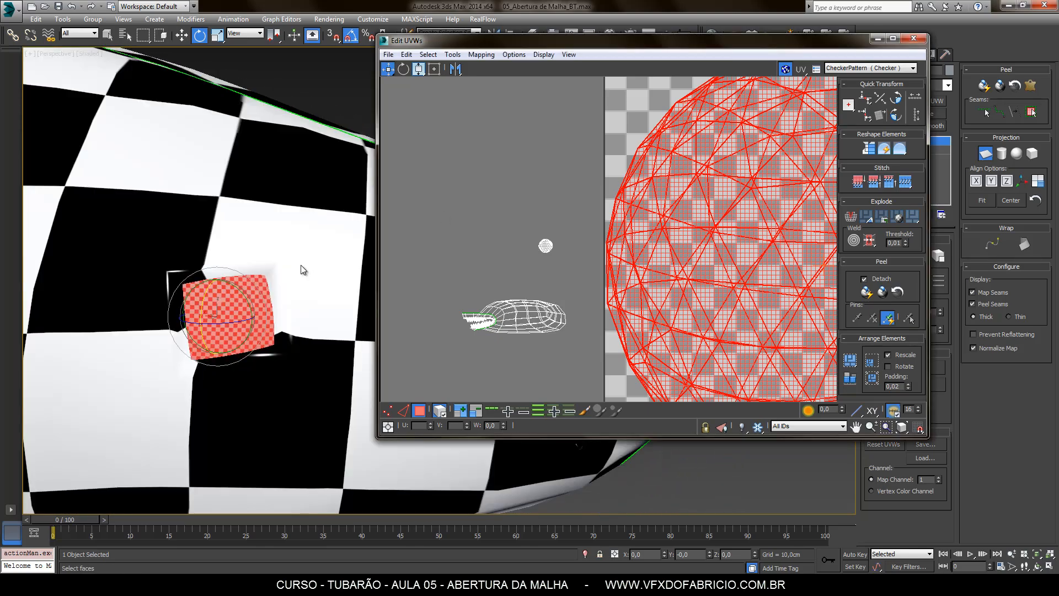
pyautogui.moveTo(310, 319)
pyautogui.keyDown('alt'); pyautogui.mouseDown(button='middle')
pyautogui.moveTo(272, 329)
pyautogui.moveTo(223, 319)
pyautogui.mouseUp(button='middle'); pyautogui.keyUp('alt')
pyautogui.scroll(-4, 222, 320)
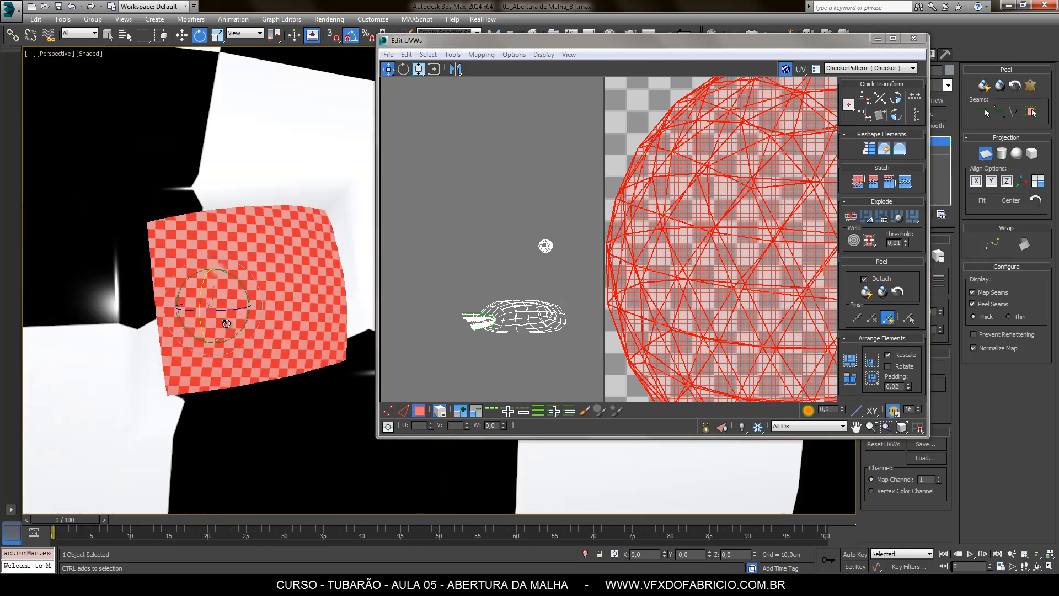
pyautogui.scroll(3, 223, 322)
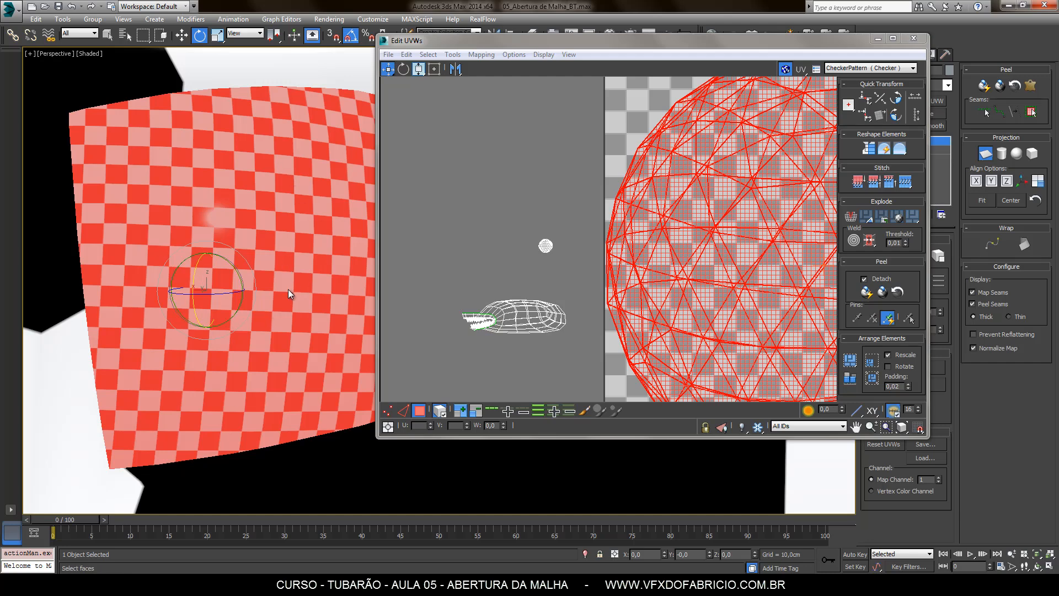
pyautogui.scroll(-8, 212, 273)
pyautogui.keyDown('alt'); pyautogui.moveTo(324, 307); pyautogui.dragTo(146, 313, button='middle'); pyautogui.keyUp('alt')
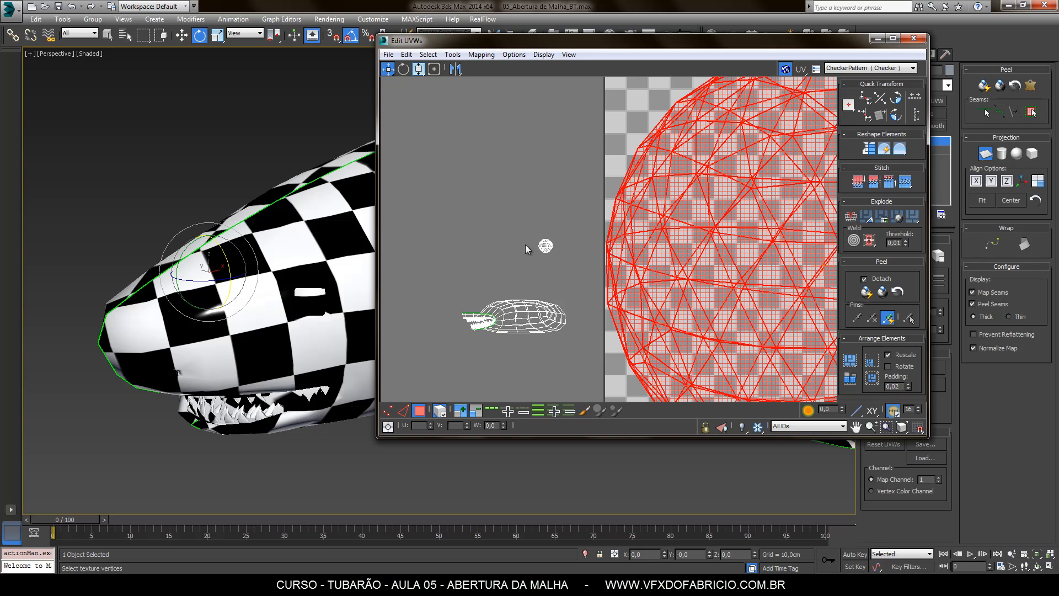
pyautogui.click(986, 155)
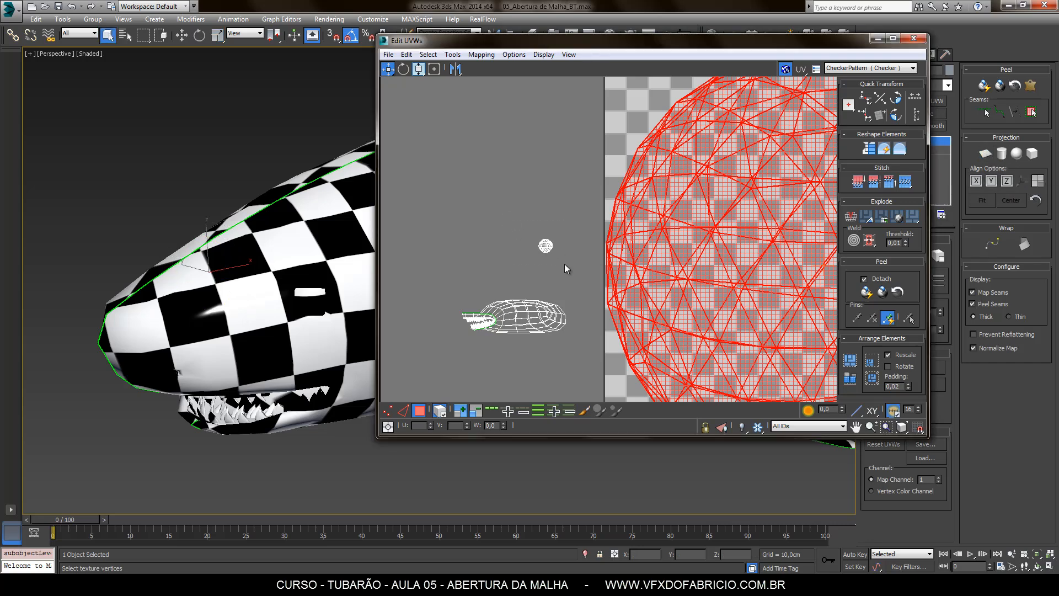
# Select the other eyeball shell beside the UV tile, apply a planar projection, and fit the projection to it
pyautogui.moveTo(527, 227); pyautogui.dragTo(565, 264)
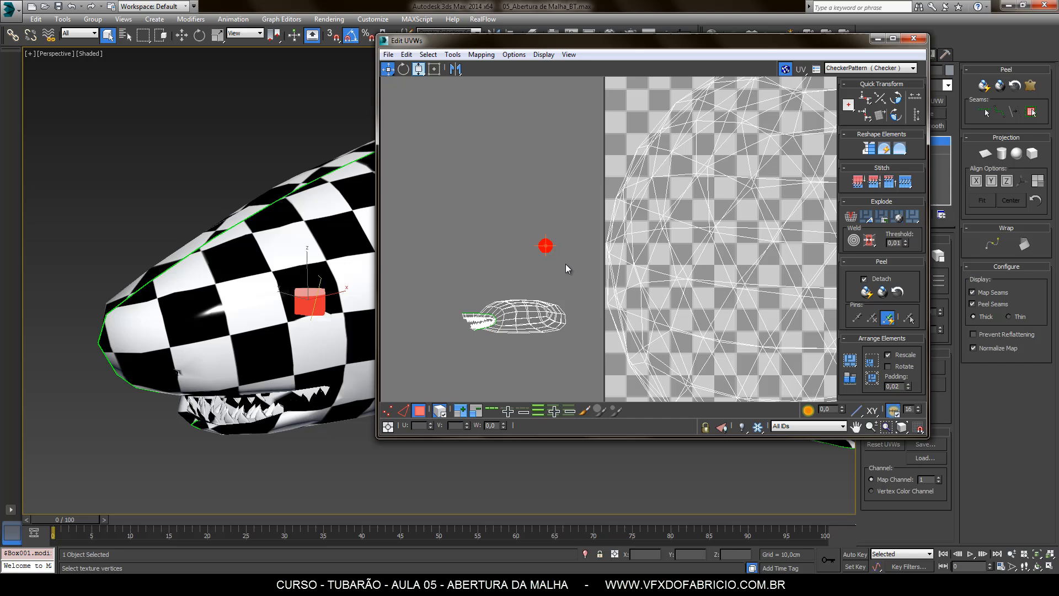
pyautogui.click(987, 154)
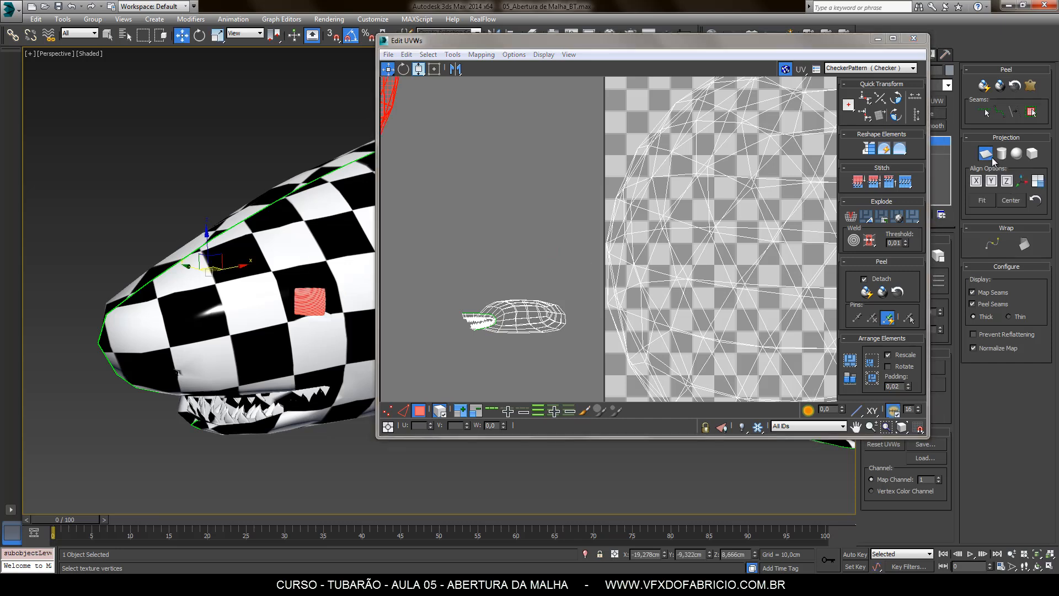
pyautogui.click(985, 202)
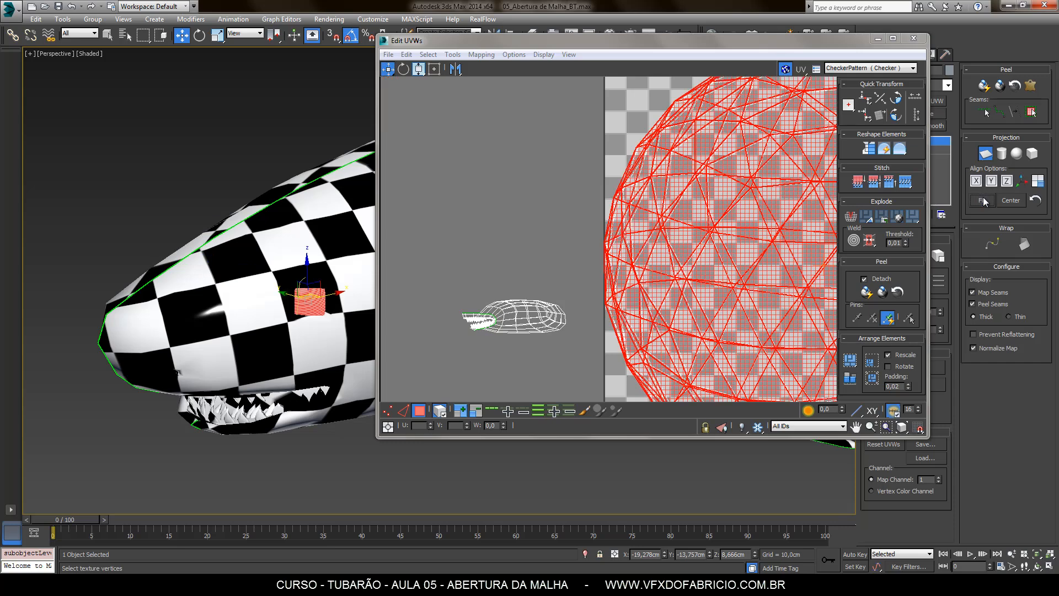
# Rotate the second eyeball's planar projection in wireframe display to turn its plane toward the eye socket
pyautogui.moveTo(367, 311); pyautogui.dragTo(309, 312, button='middle')
pyautogui.scroll(8, 163, 295)
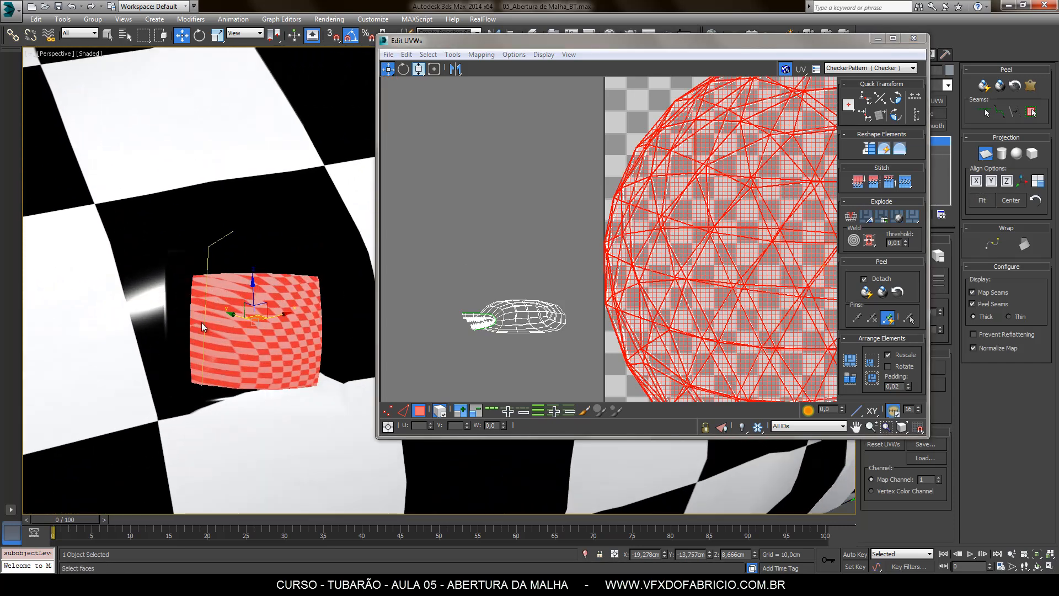
pyautogui.moveTo(339, 316); pyautogui.dragTo(274, 338, button='middle')
pyautogui.press('F3')
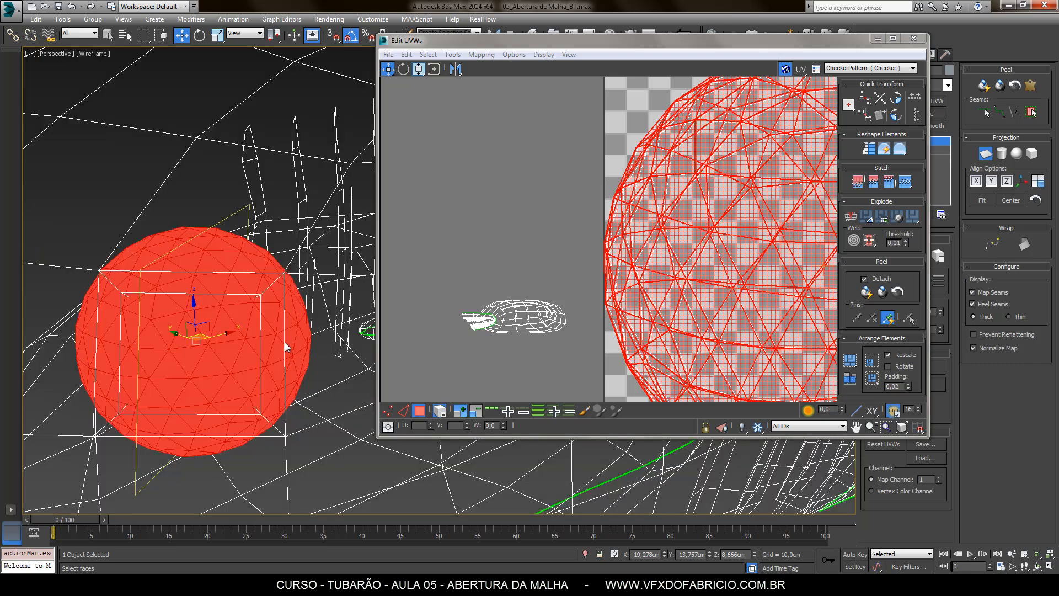
pyautogui.keyDown('alt'); pyautogui.moveTo(296, 307); pyautogui.dragTo(295, 343, button='middle'); pyautogui.keyUp('alt')
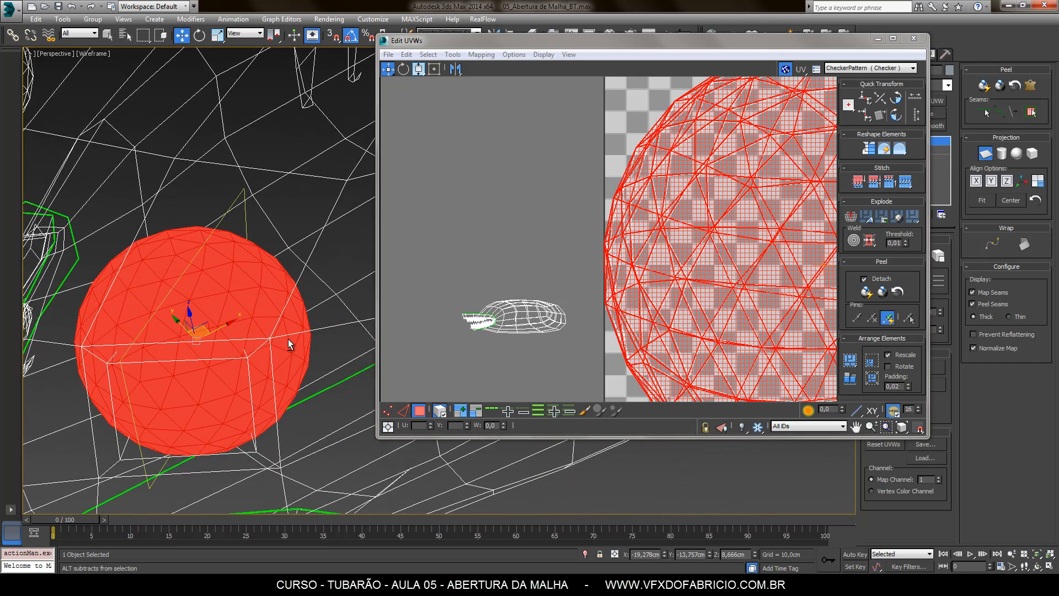
pyautogui.click(201, 36)
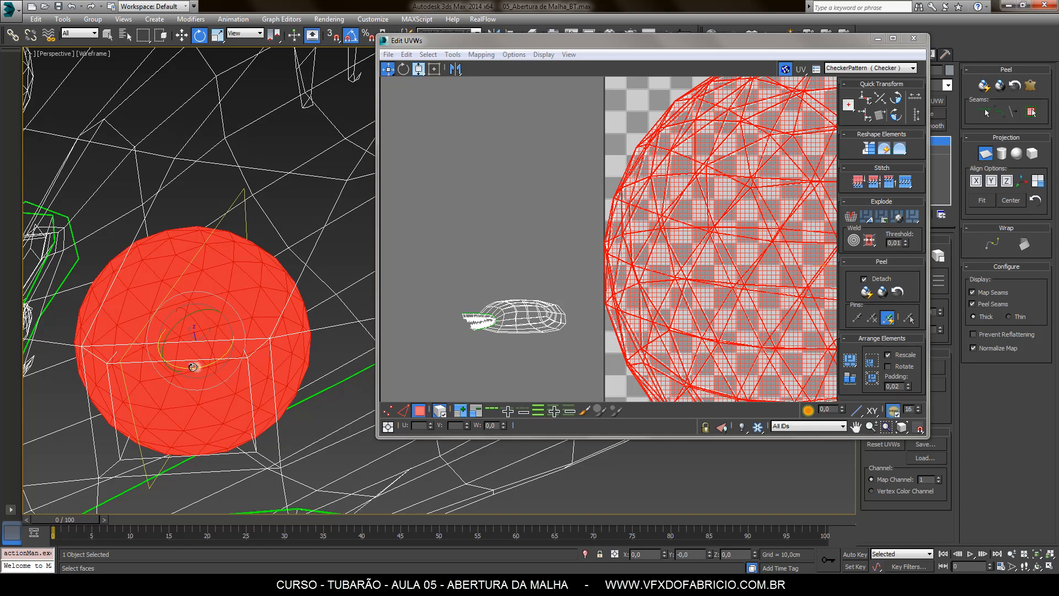
pyautogui.moveTo(197, 367); pyautogui.dragTo(270, 352)
pyautogui.keyDown('alt'); pyautogui.moveTo(269, 349); pyautogui.dragTo(278, 314, button='middle'); pyautogui.keyUp('alt')
pyautogui.moveTo(170, 325); pyautogui.dragTo(176, 319)
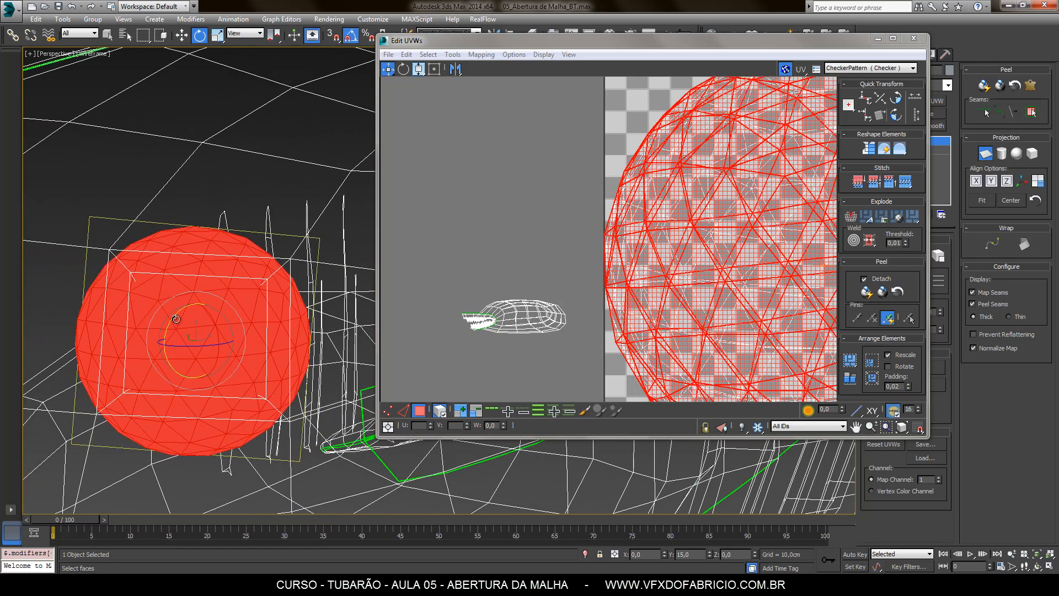
# Refine the projection's tilt to match the eye opening, check the checker in shaded display, and finish the projection
pyautogui.keyDown('alt'); pyautogui.moveTo(211, 332); pyautogui.dragTo(241, 362, button='middle'); pyautogui.keyUp('alt')
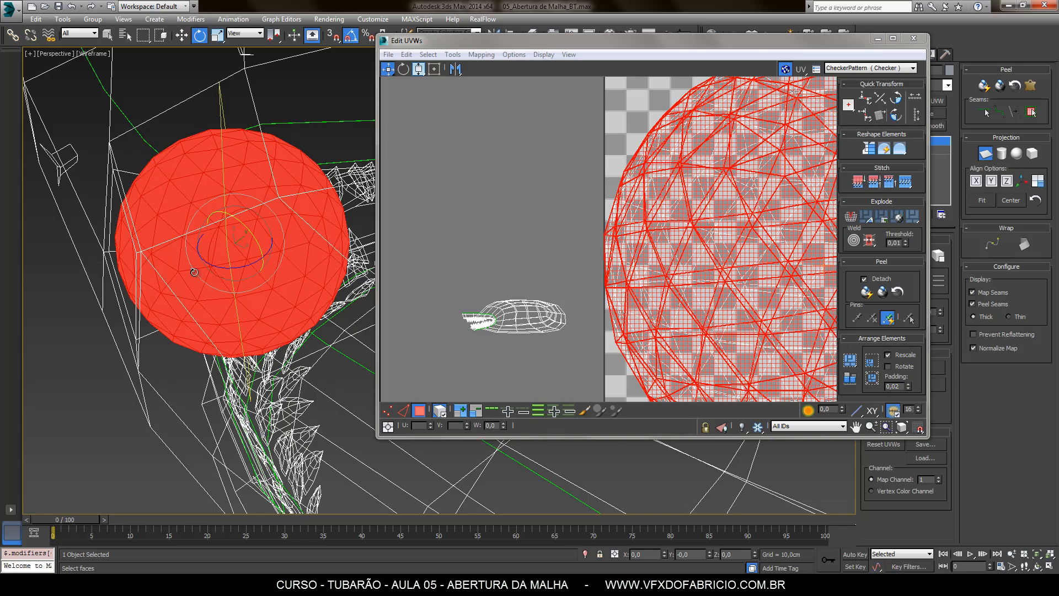
pyautogui.keyDown('alt'); pyautogui.moveTo(195, 272); pyautogui.dragTo(237, 276, button='middle'); pyautogui.keyUp('alt')
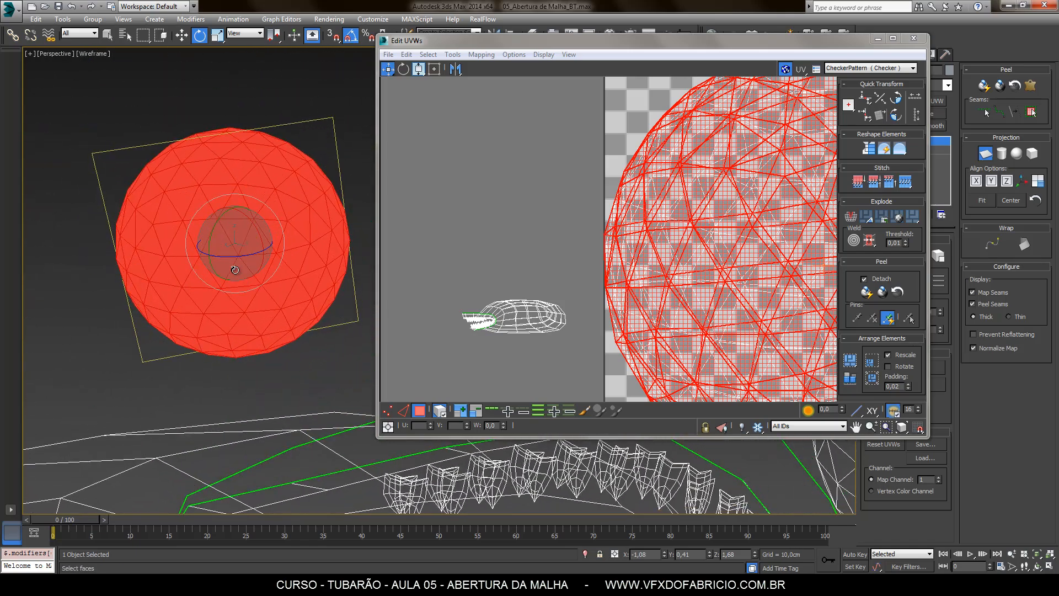
pyautogui.moveTo(235, 270); pyautogui.dragTo(233, 267)
pyautogui.keyDown('alt'); pyautogui.moveTo(232, 269); pyautogui.dragTo(384, 303, button='middle'); pyautogui.keyUp('alt')
pyautogui.moveTo(237, 278); pyautogui.dragTo(216, 258)
pyautogui.keyDown('alt'); pyautogui.moveTo(203, 253); pyautogui.dragTo(234, 239, button='middle'); pyautogui.keyUp('alt')
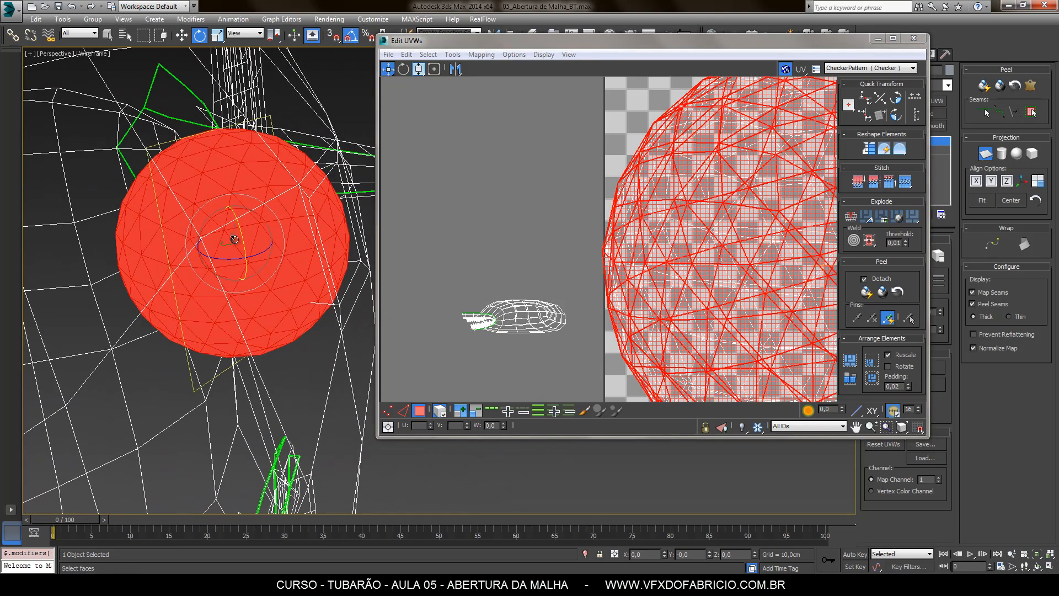
pyautogui.moveTo(234, 240); pyautogui.dragTo(241, 262)
pyautogui.keyDown('alt'); pyautogui.moveTo(241, 262); pyautogui.dragTo(231, 339, button='middle'); pyautogui.keyUp('alt')
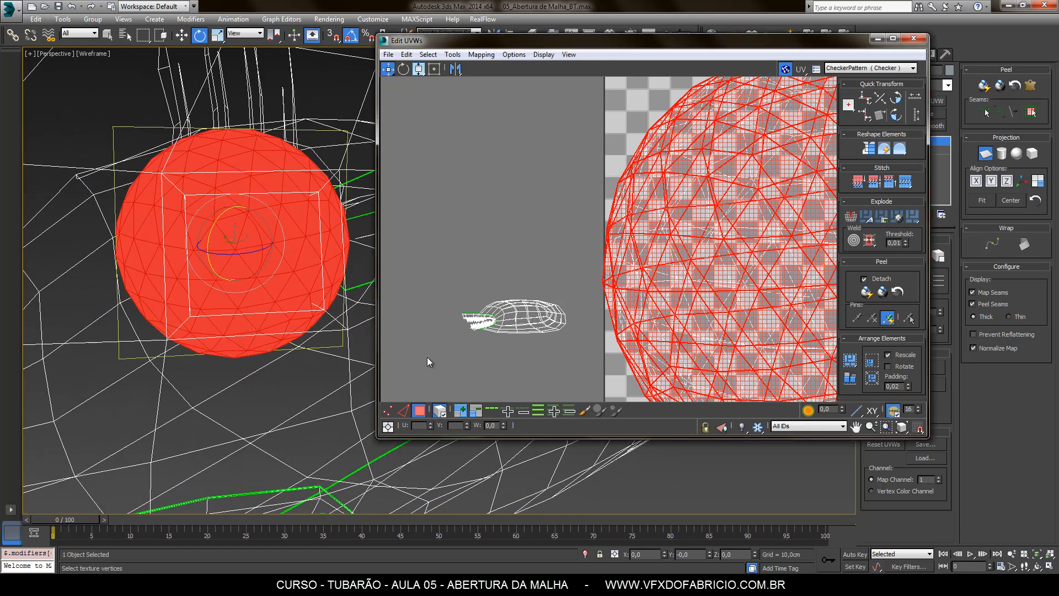
pyautogui.press('F3')
pyautogui.moveTo(295, 300)
pyautogui.keyDown('alt'); pyautogui.mouseDown(button='middle')
pyautogui.moveTo(282, 294)
pyautogui.moveTo(285, 317)
pyautogui.mouseUp(button='middle'); pyautogui.keyUp('alt')
pyautogui.scroll(-10, 284, 310)
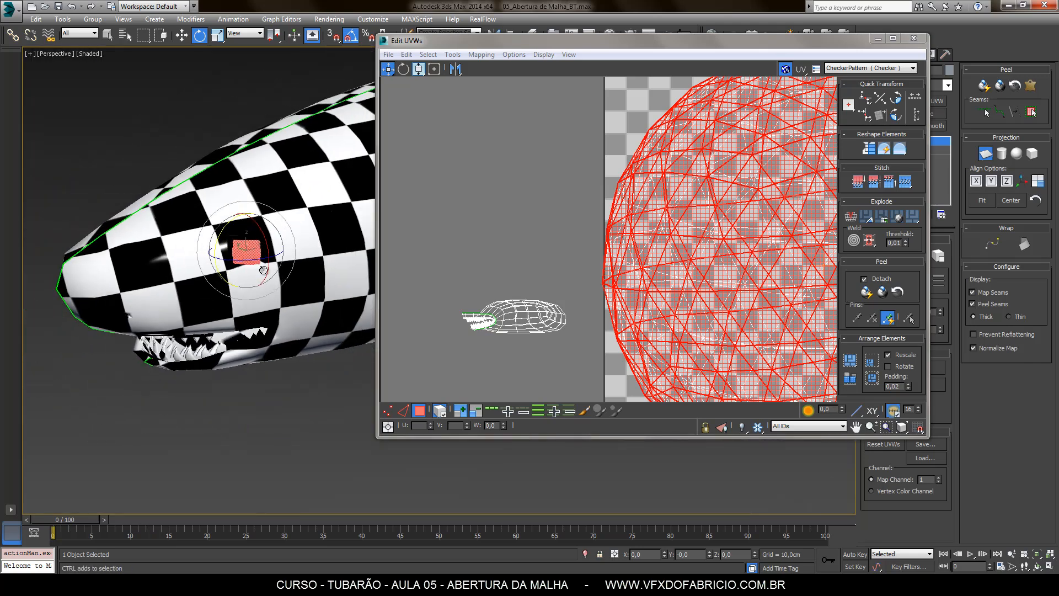
pyautogui.scroll(-4, 468, 246)
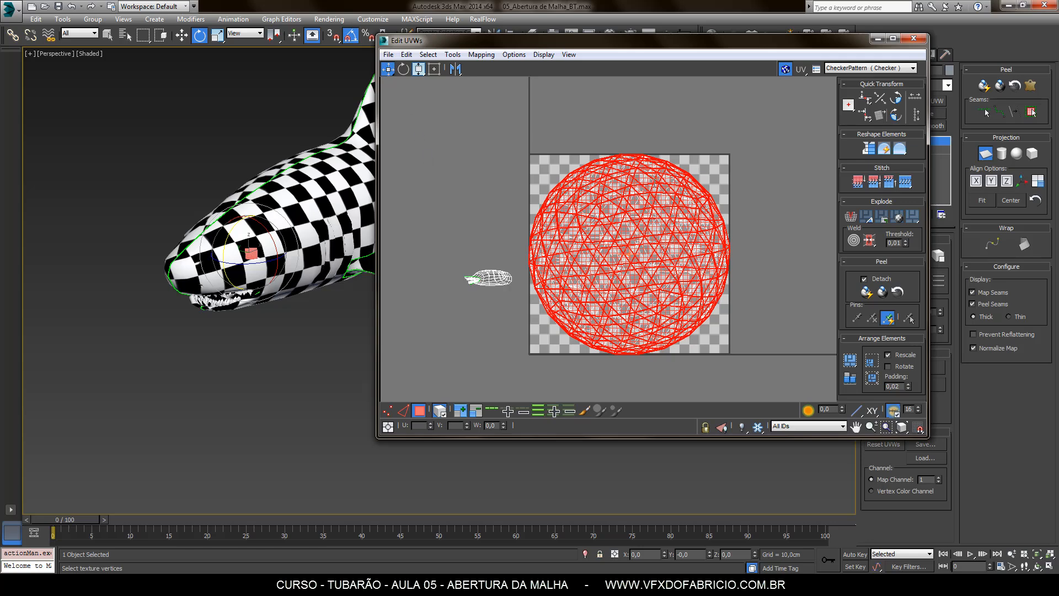
pyautogui.click(986, 155)
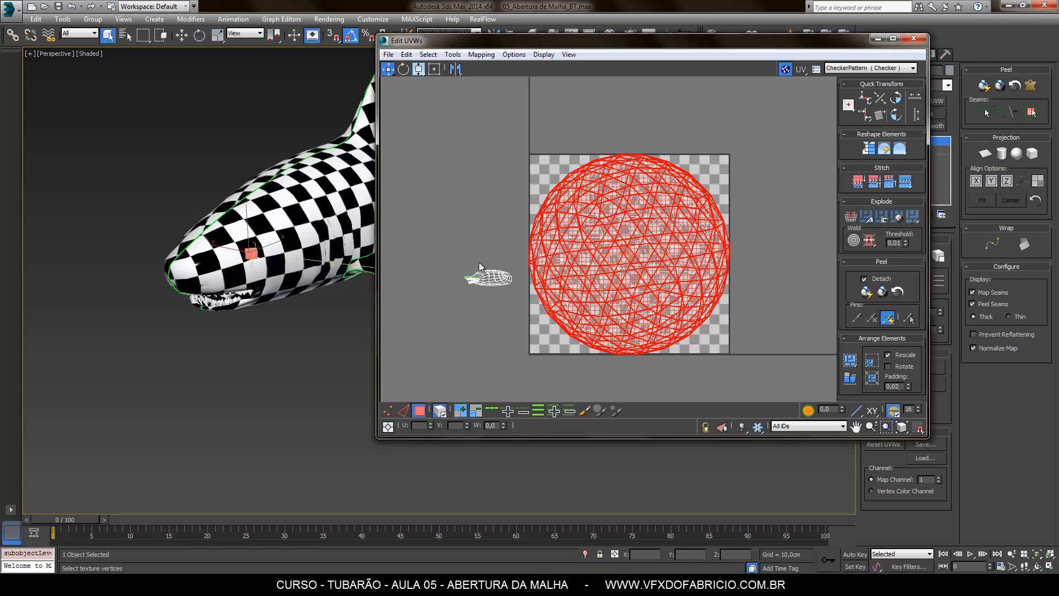
# Select both overlapping eyeball shells, scale them down to small circles, and move them off the UV tile above the inner-mouth shell
pyautogui.click(758, 242)
pyautogui.click(676, 249)
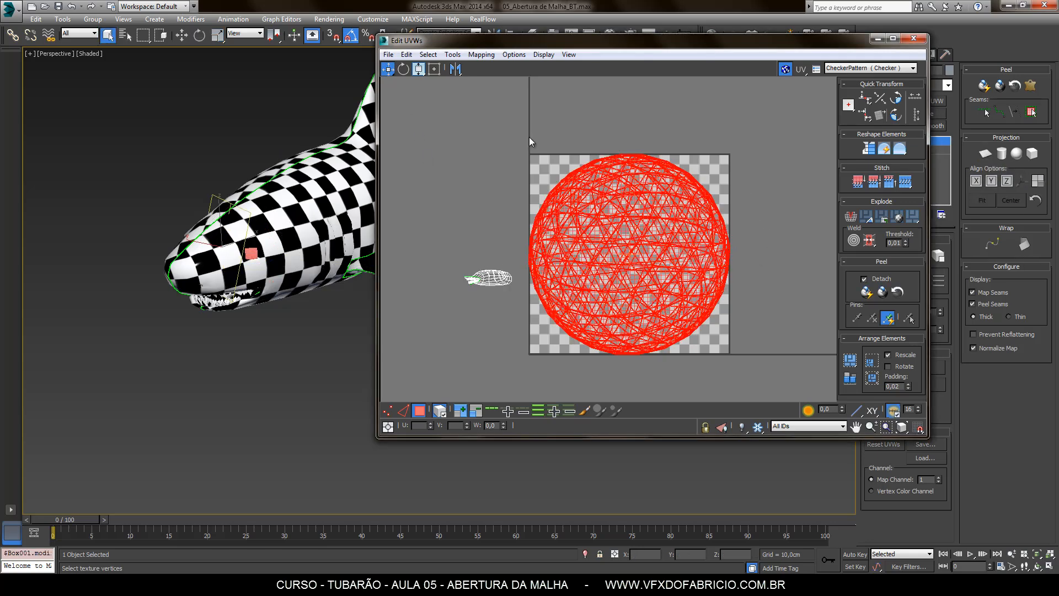
pyautogui.moveTo(419, 68); pyautogui.dragTo(419, 41)
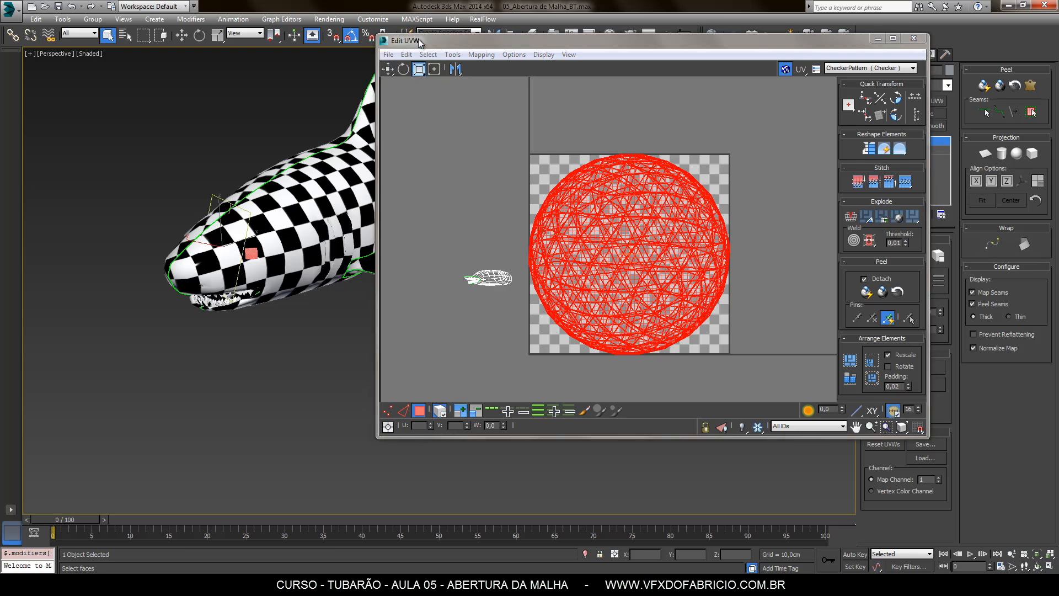
pyautogui.moveTo(641, 208); pyautogui.dragTo(639, 401)
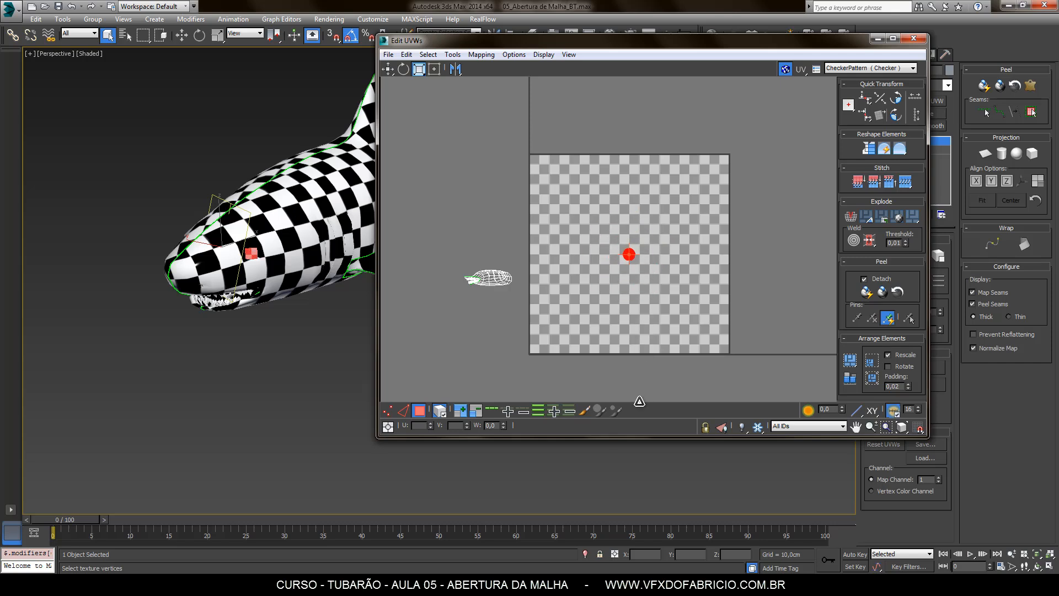
pyautogui.click(387, 69)
pyautogui.moveTo(628, 253); pyautogui.dragTo(471, 261)
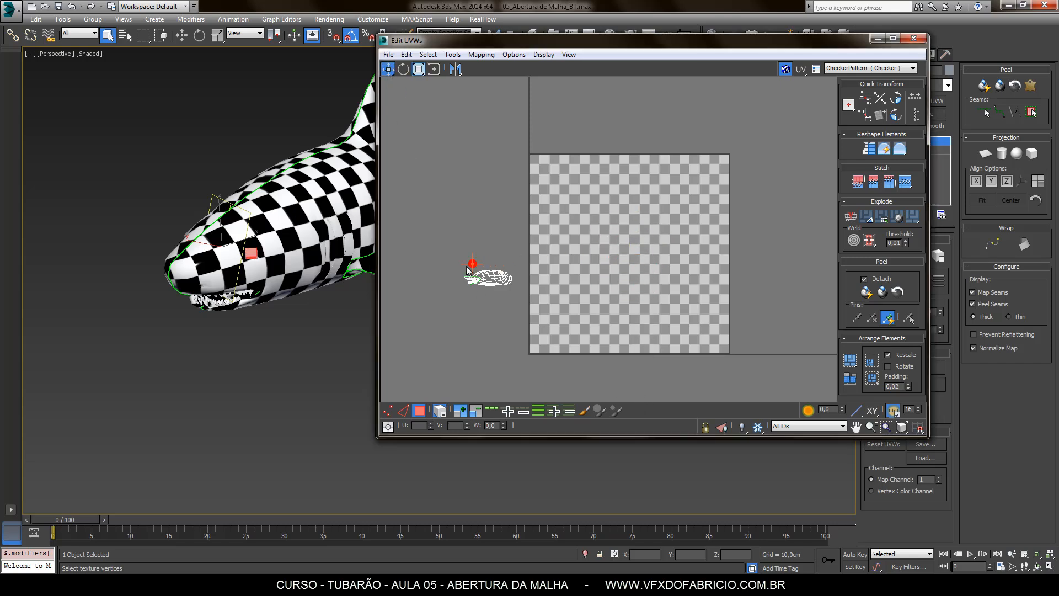
pyautogui.scroll(8, 468, 269)
pyautogui.click(419, 68)
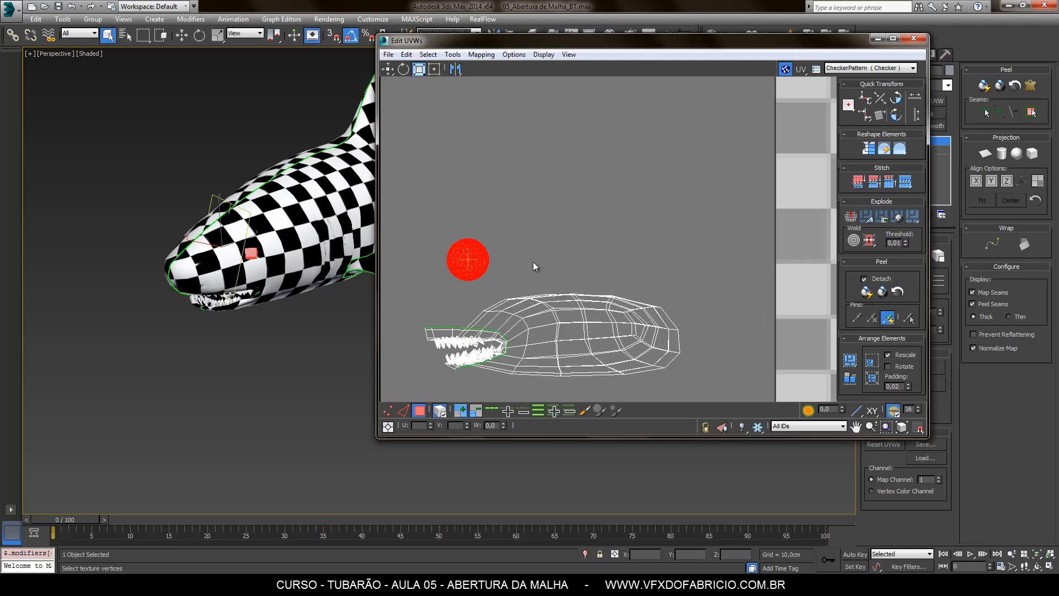
pyautogui.moveTo(474, 268); pyautogui.dragTo(474, 328)
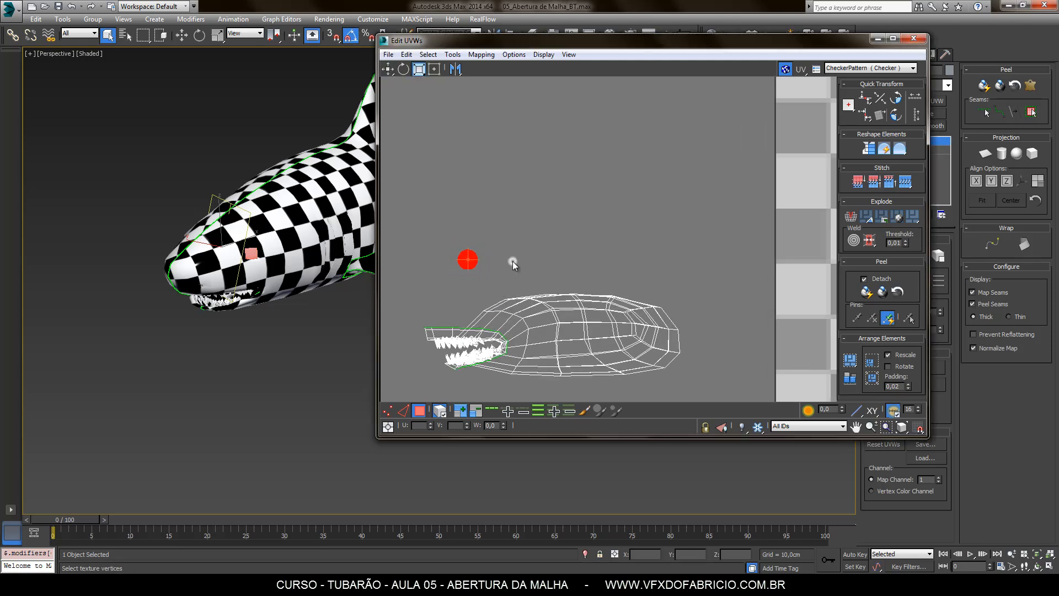
# Move one eyeball shell off the other so both sit diagonally side by side above the inner-mouth shell
pyautogui.click(512, 261)
pyautogui.click(388, 69)
pyautogui.click(492, 243)
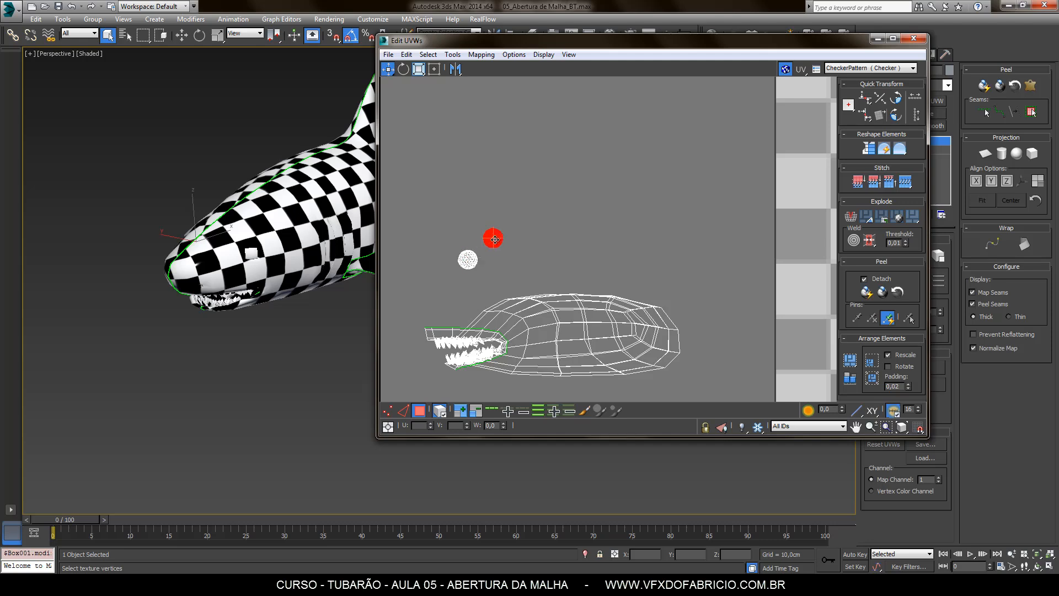
pyautogui.click(542, 264)
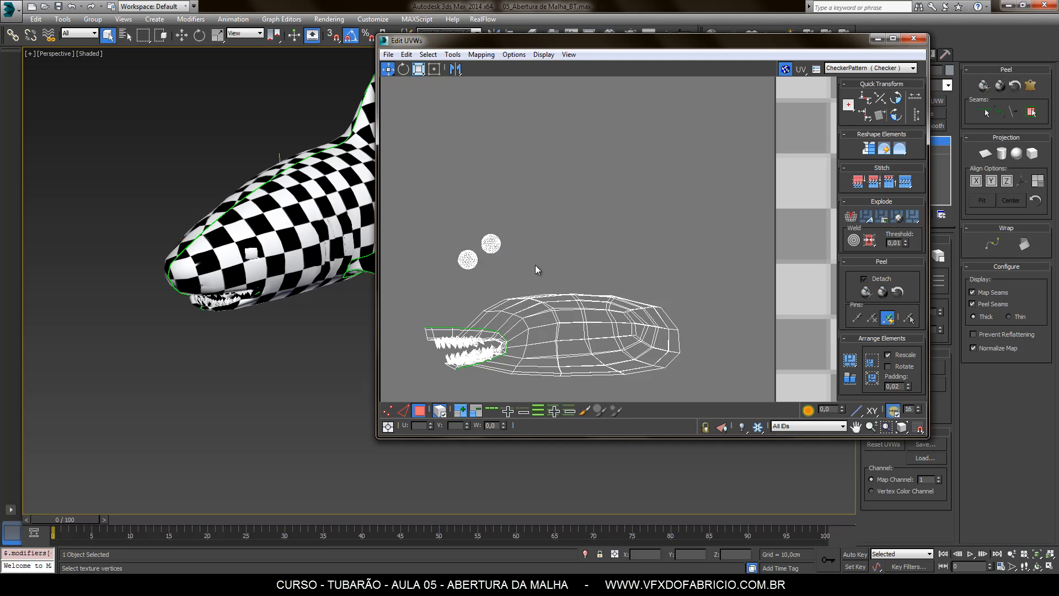
# Select the inner-mouth shell and examine the matching faces inside the shark's mouth on the model
pyautogui.click(554, 322)
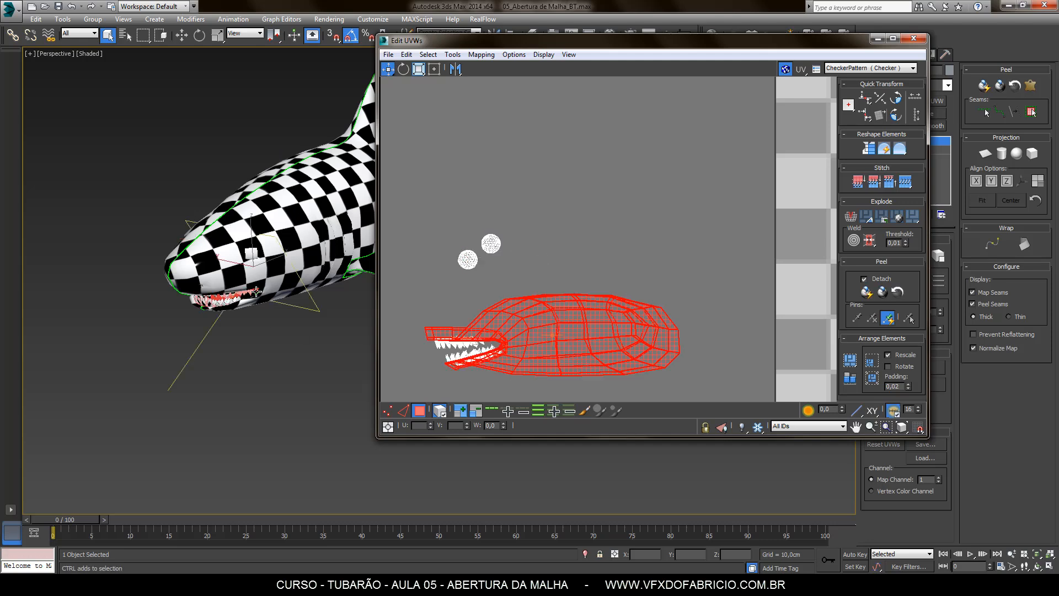
pyautogui.keyDown('alt'); pyautogui.moveTo(362, 337); pyautogui.dragTo(313, 310, button='middle'); pyautogui.keyUp('alt')
pyautogui.moveTo(583, 349); pyautogui.dragTo(633, 296, button='middle')
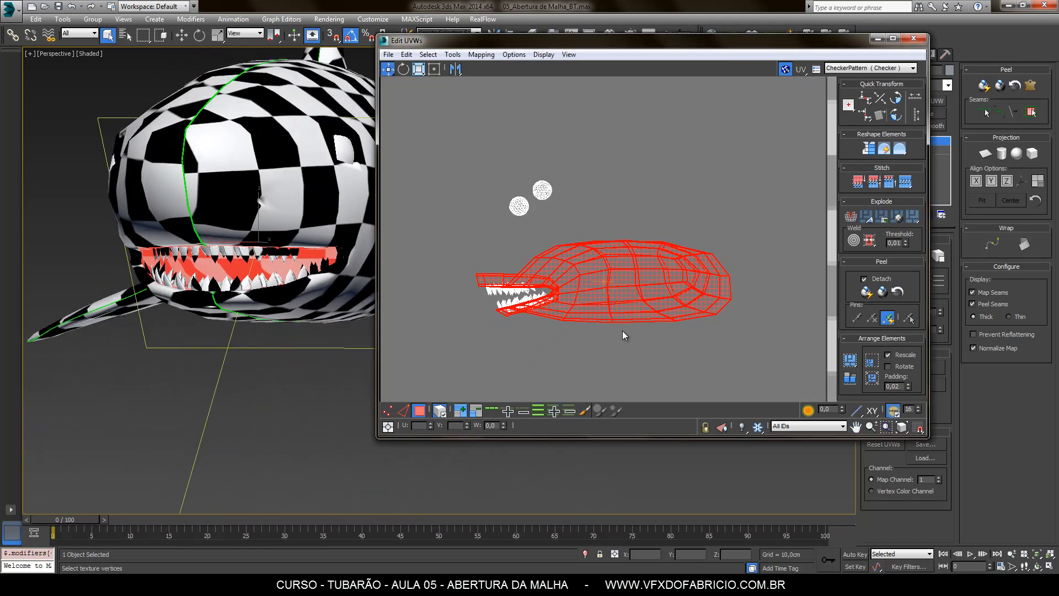
pyautogui.scroll(3, 622, 330)
pyautogui.click(605, 346)
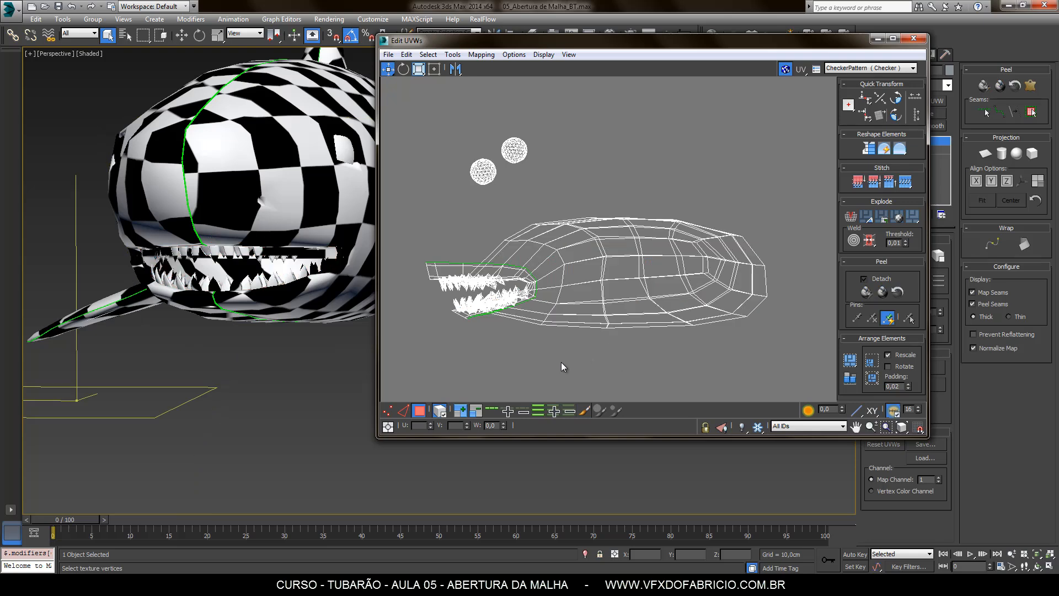
# Select the edge line across the inner-mouth shell, from the mouth corner to its rounded back end, and break the UVs along it
pyautogui.press('2')
pyautogui.moveTo(491, 337); pyautogui.dragTo(481, 340, button='middle')
pyautogui.scroll(2, 534, 262)
pyautogui.scroll(2, 534, 263)
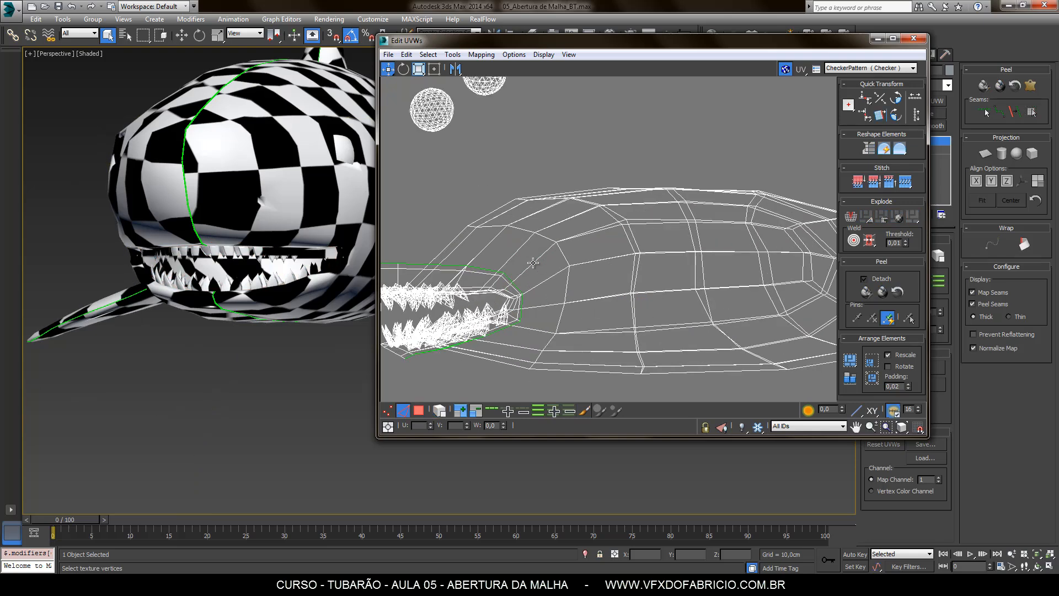
pyautogui.click(546, 288)
pyautogui.scroll(-2, 488, 308)
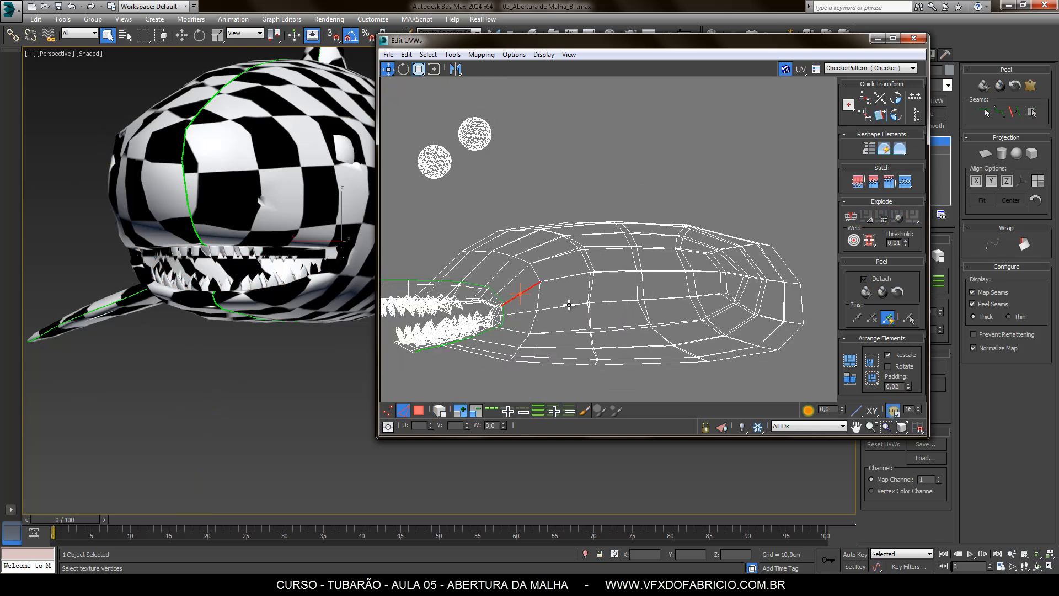
pyautogui.moveTo(569, 304); pyautogui.dragTo(596, 301, button='middle')
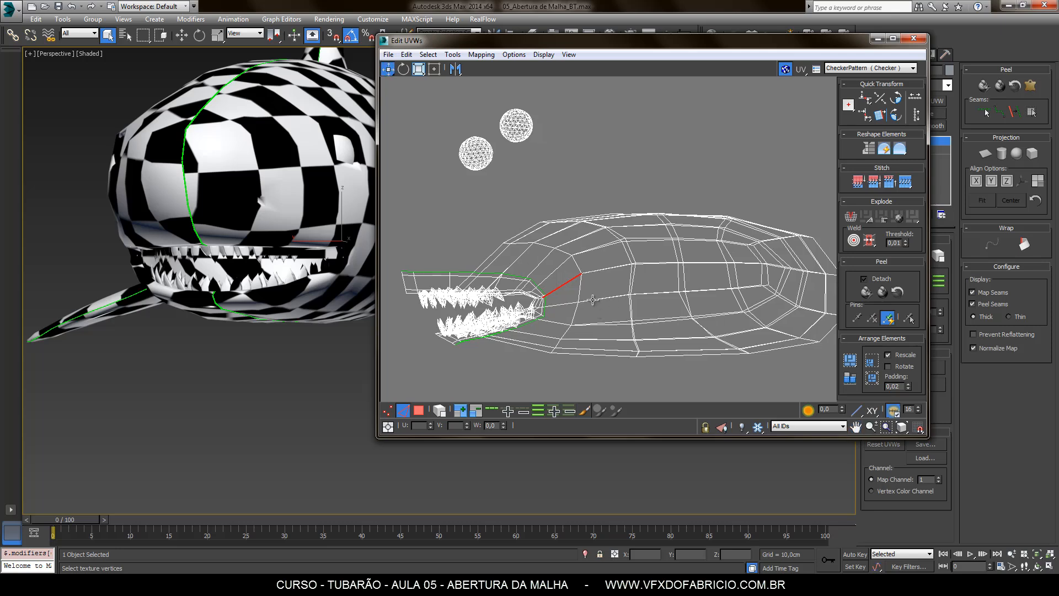
pyautogui.click(594, 301)
pyautogui.moveTo(793, 291); pyautogui.dragTo(739, 296, button='middle')
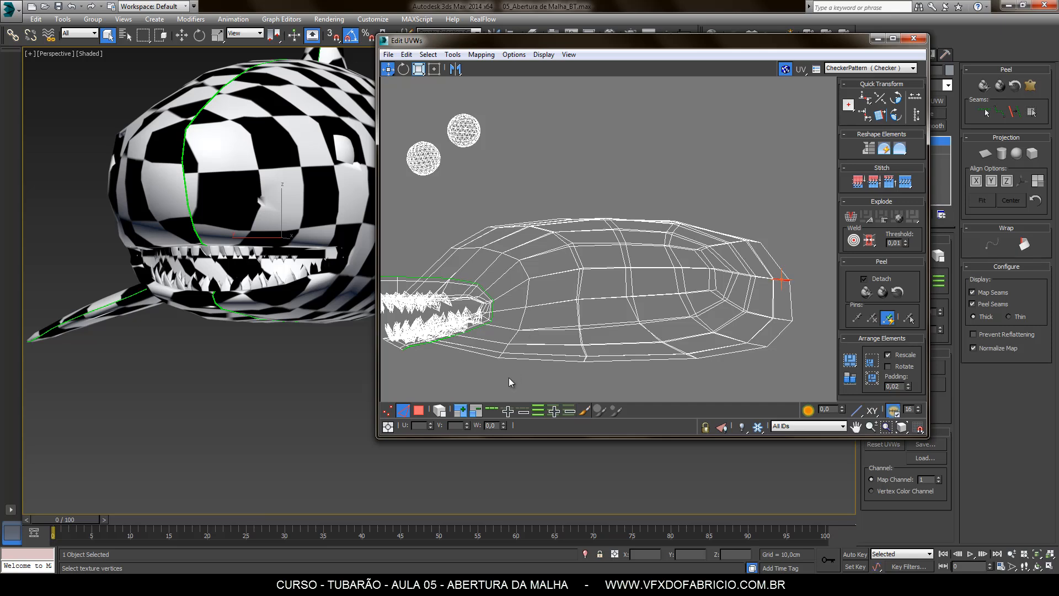
pyautogui.click(493, 411)
pyautogui.moveTo(588, 304); pyautogui.dragTo(620, 290, button='middle')
pyautogui.click(627, 310)
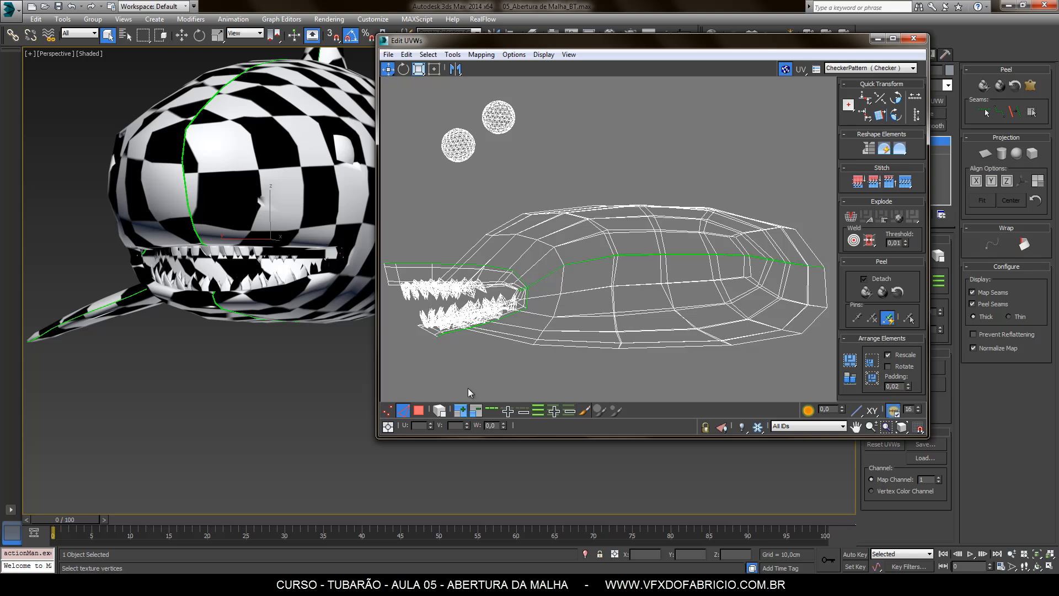
# Select the lower and upper inner-mouth halves as whole elements and move both clear of the teeth and eyeballs
pyautogui.click(419, 410)
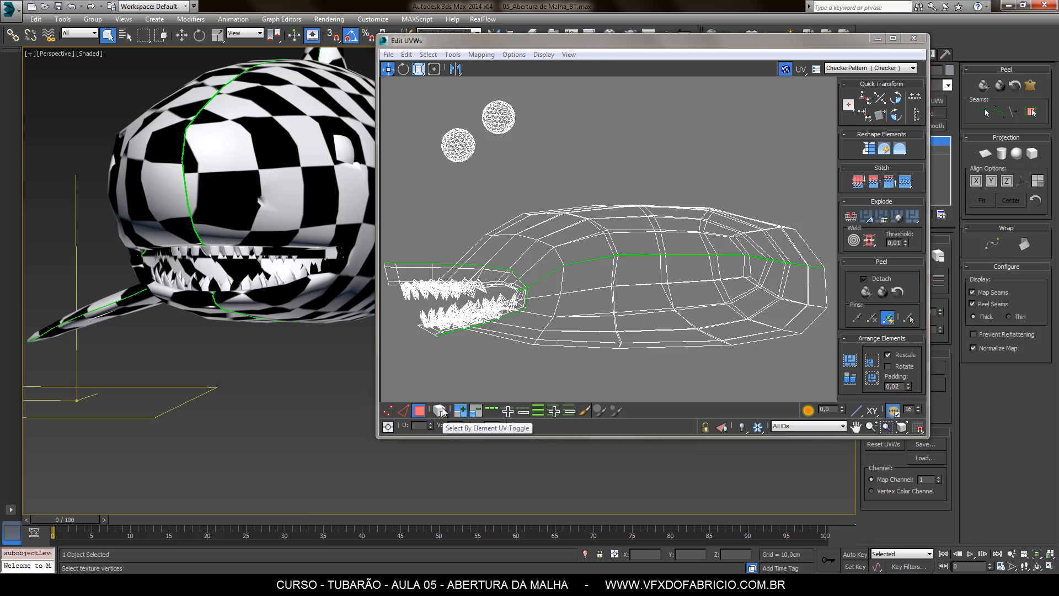
pyautogui.click(440, 411)
pyautogui.moveTo(633, 313); pyautogui.dragTo(629, 367)
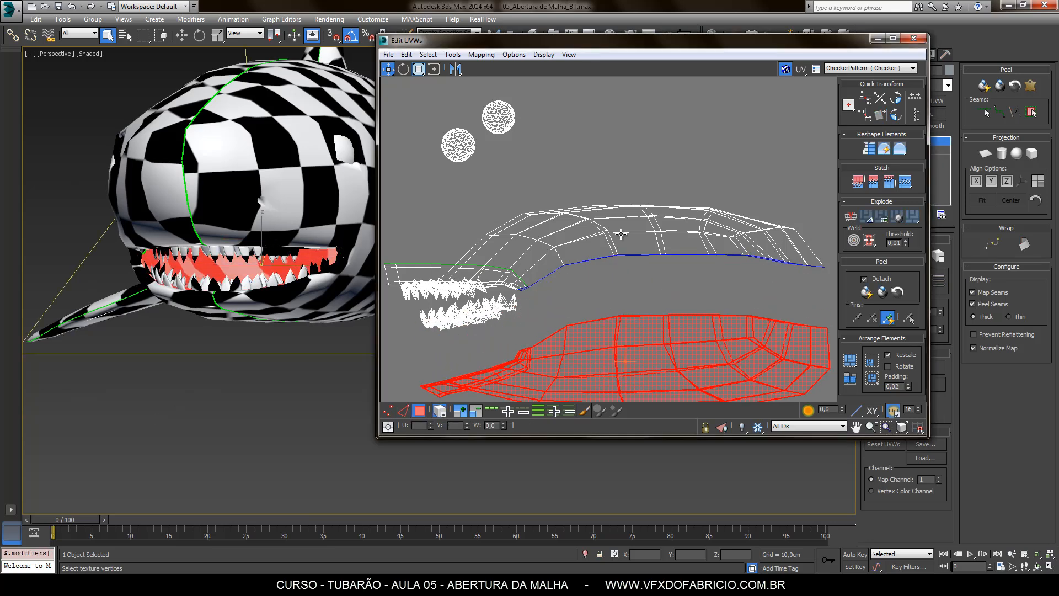
pyautogui.click(621, 235)
pyautogui.scroll(-4, 611, 283)
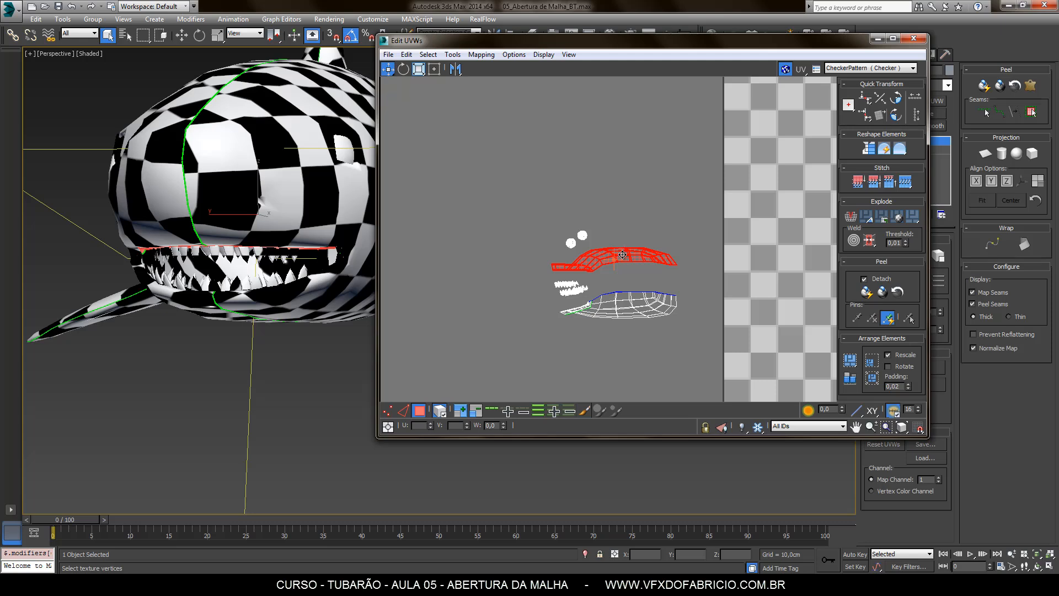
pyautogui.moveTo(623, 254); pyautogui.dragTo(500, 142)
pyautogui.moveTo(636, 310); pyautogui.dragTo(488, 201)
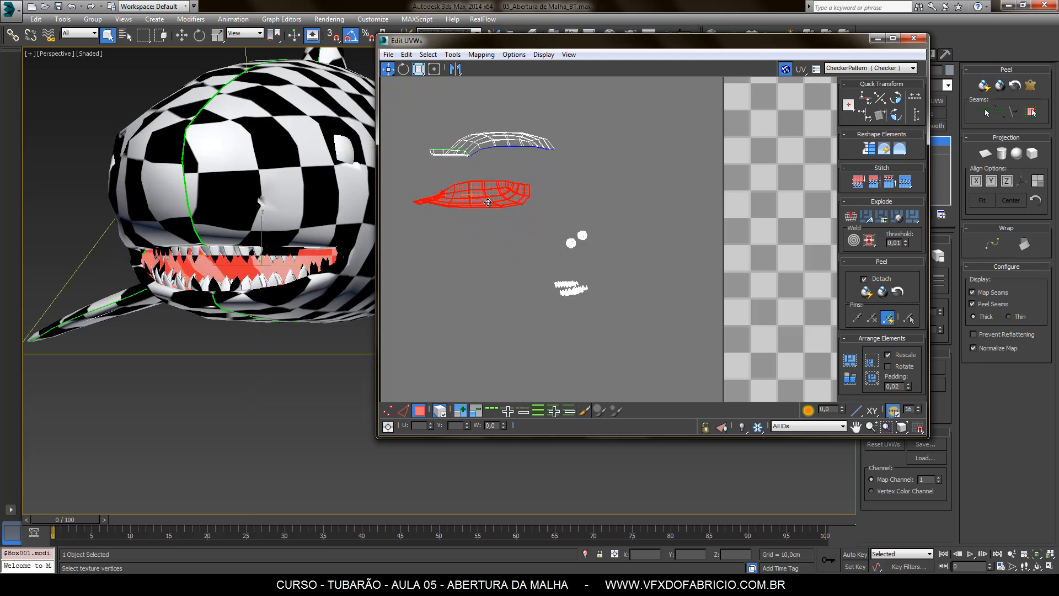
# Quick Peel the lower and upper inner-mouth shells and move the upper one off the lower so they no longer overlap
pyautogui.scroll(2, 487, 202)
pyautogui.moveTo(502, 214); pyautogui.dragTo(605, 256, button='middle')
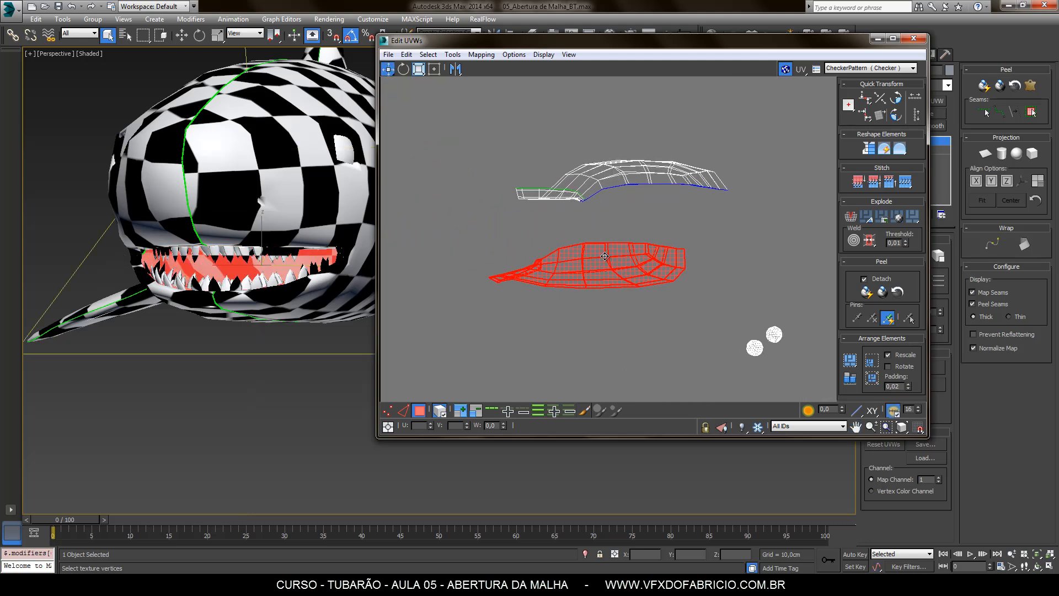
pyautogui.click(868, 292)
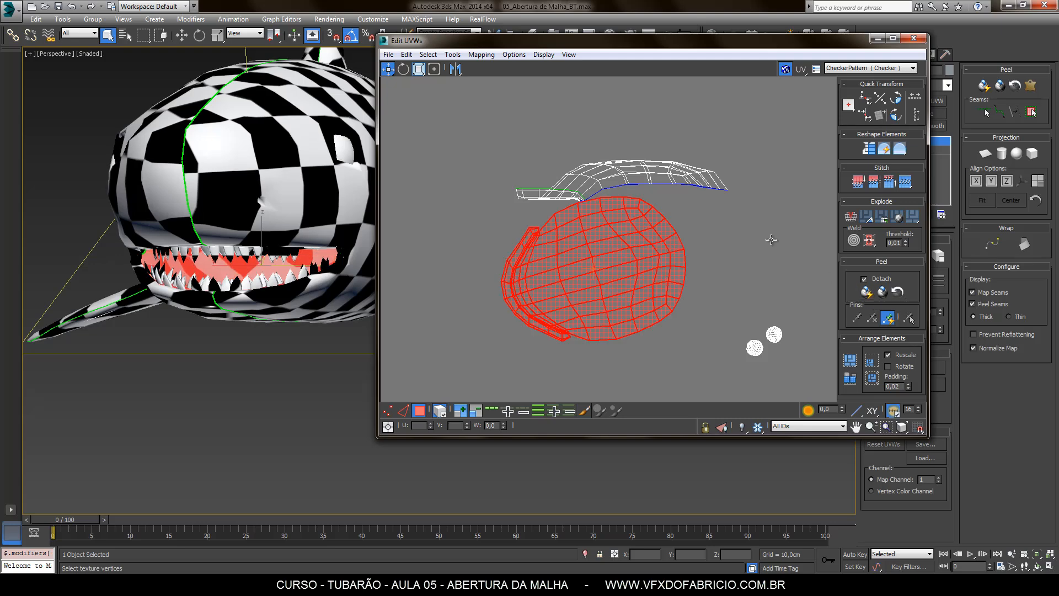
pyautogui.click(604, 170)
pyautogui.click(867, 293)
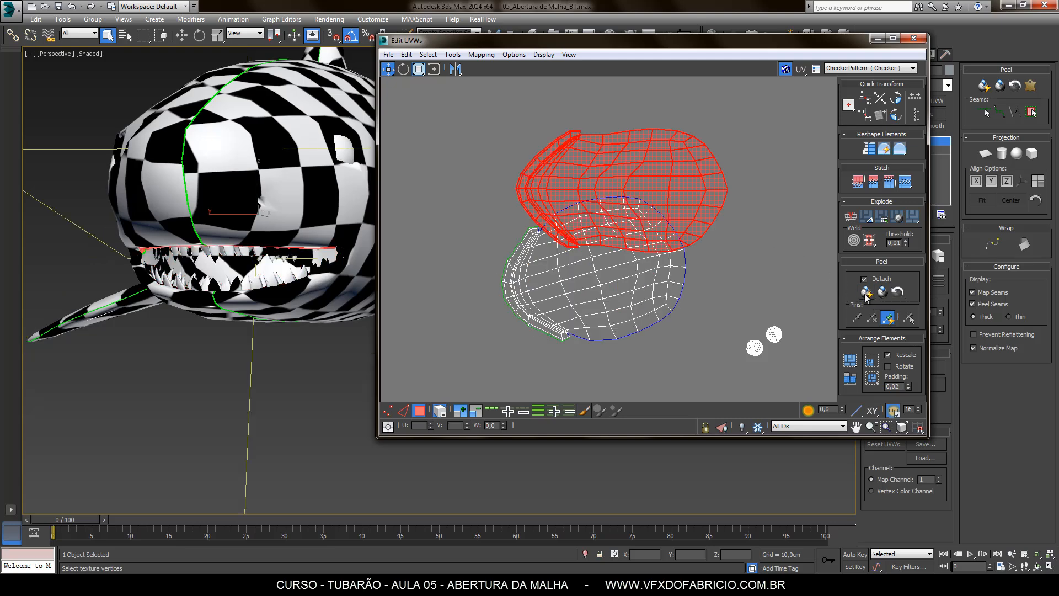
pyautogui.moveTo(647, 198); pyautogui.dragTo(598, 136)
pyautogui.click(710, 174)
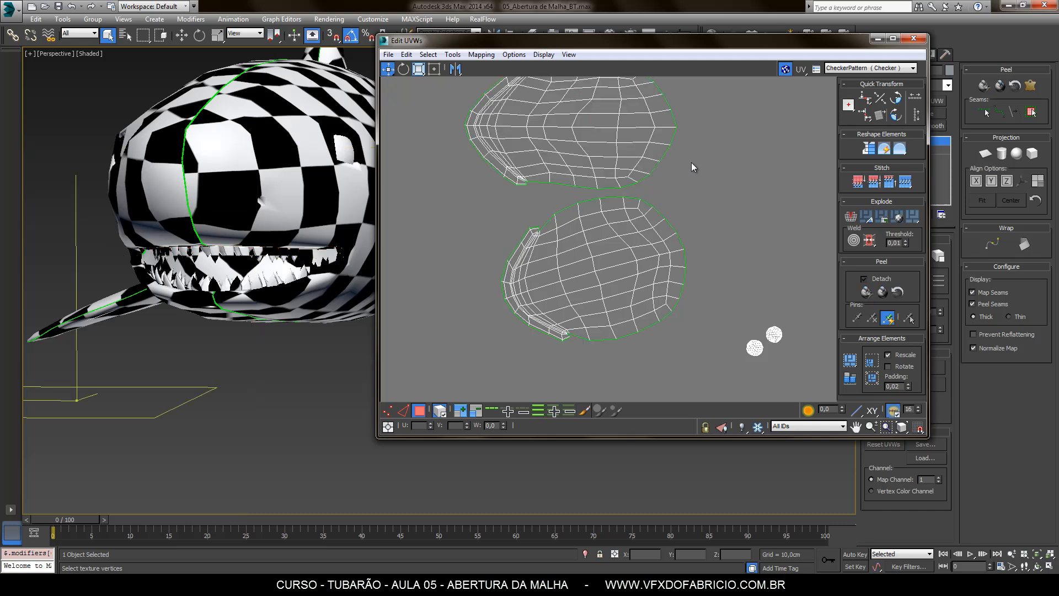
pyautogui.moveTo(691, 162); pyautogui.dragTo(700, 201, button='middle')
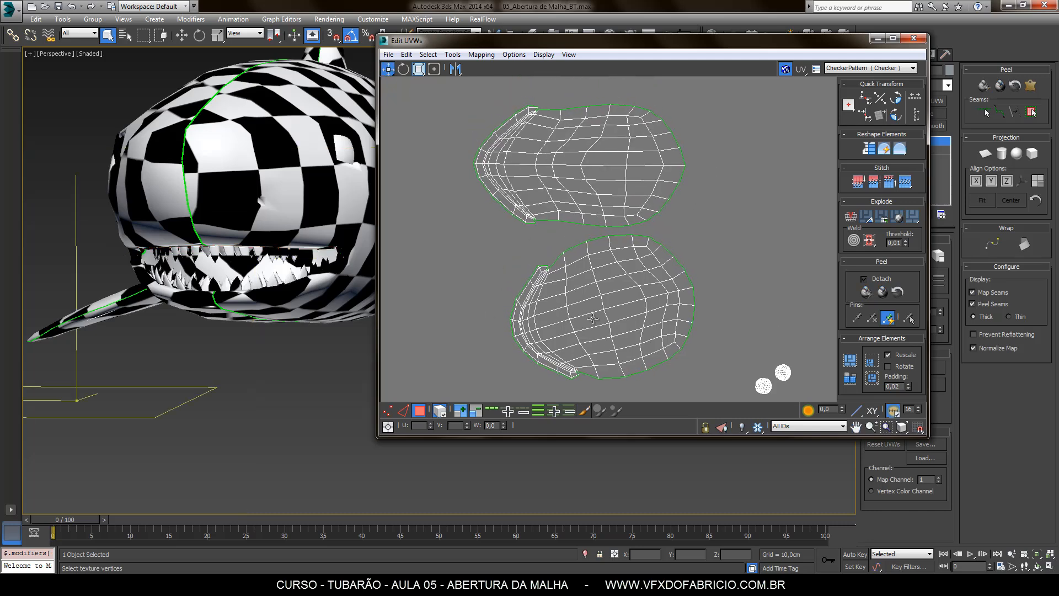
# Relax both inner-mouth shells together with Relax By Polygon Angles, then deselect them and close the Relax Tool
pyautogui.hotkey('ctrl', 'a')
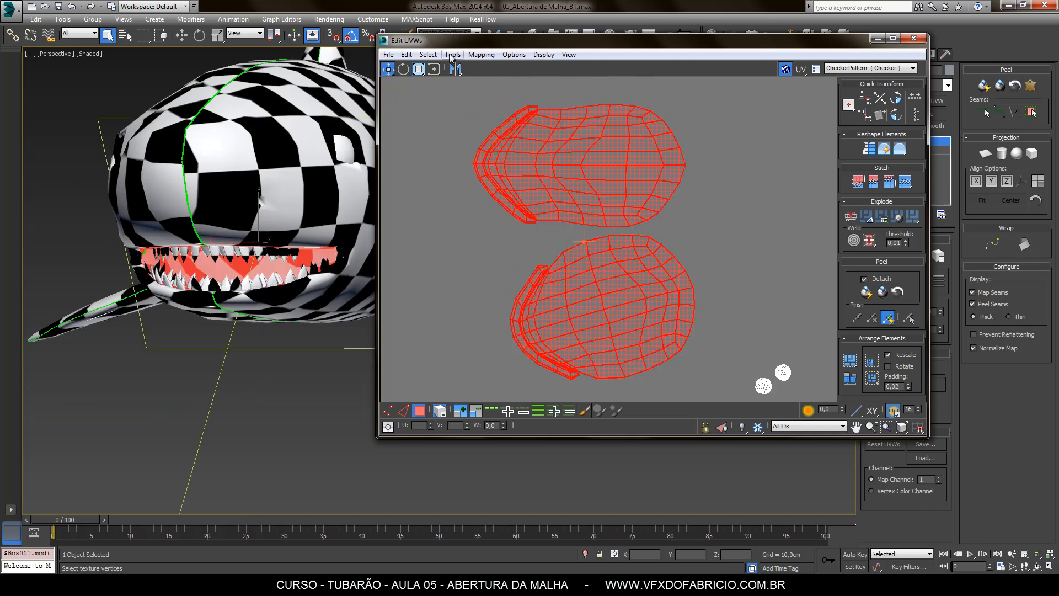
pyautogui.click(452, 55)
pyautogui.click(485, 243)
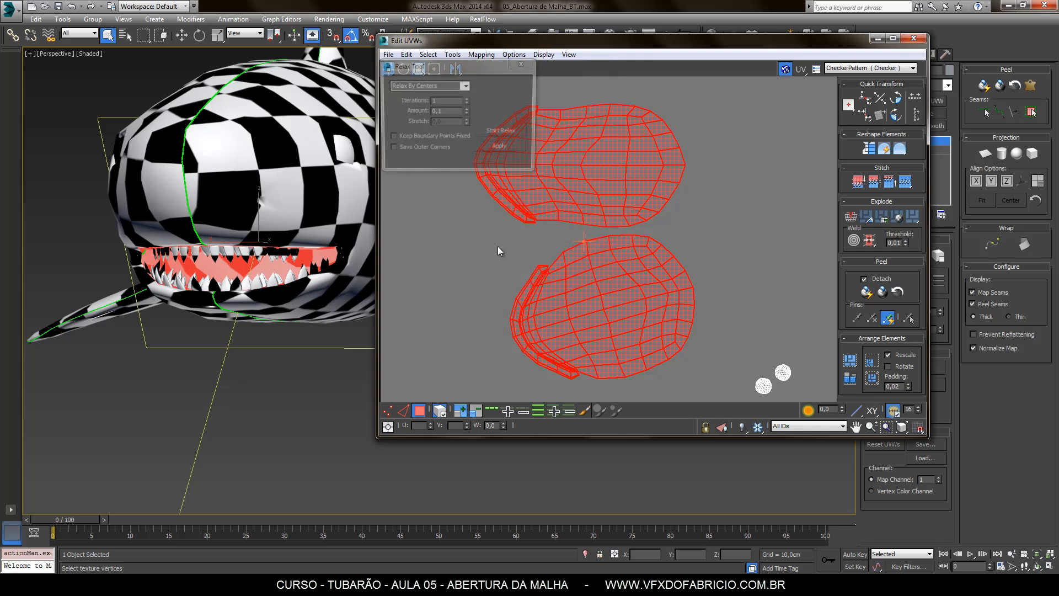
pyautogui.click(466, 86)
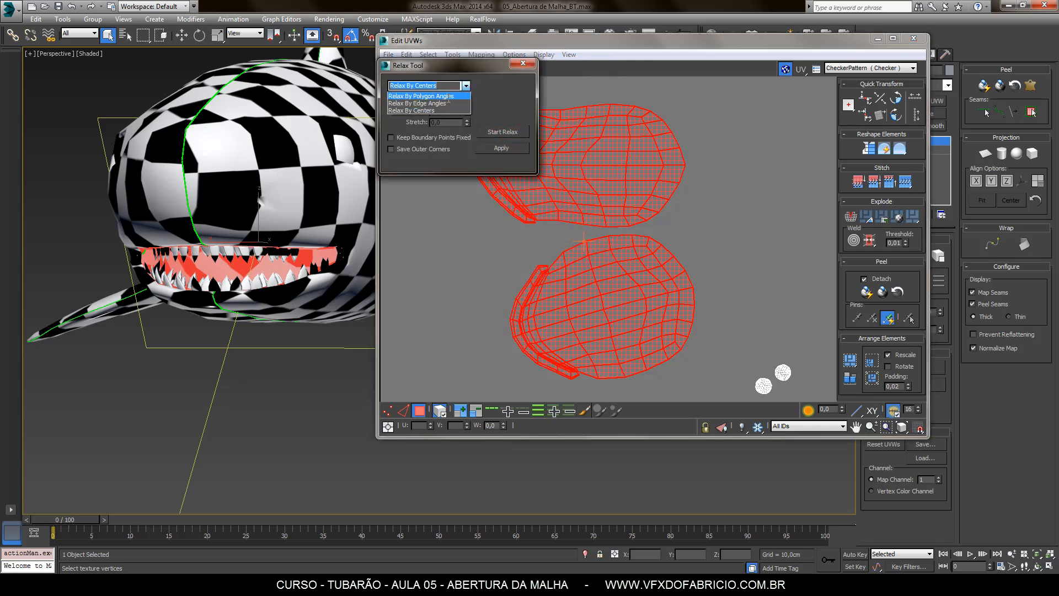
pyautogui.click(448, 97)
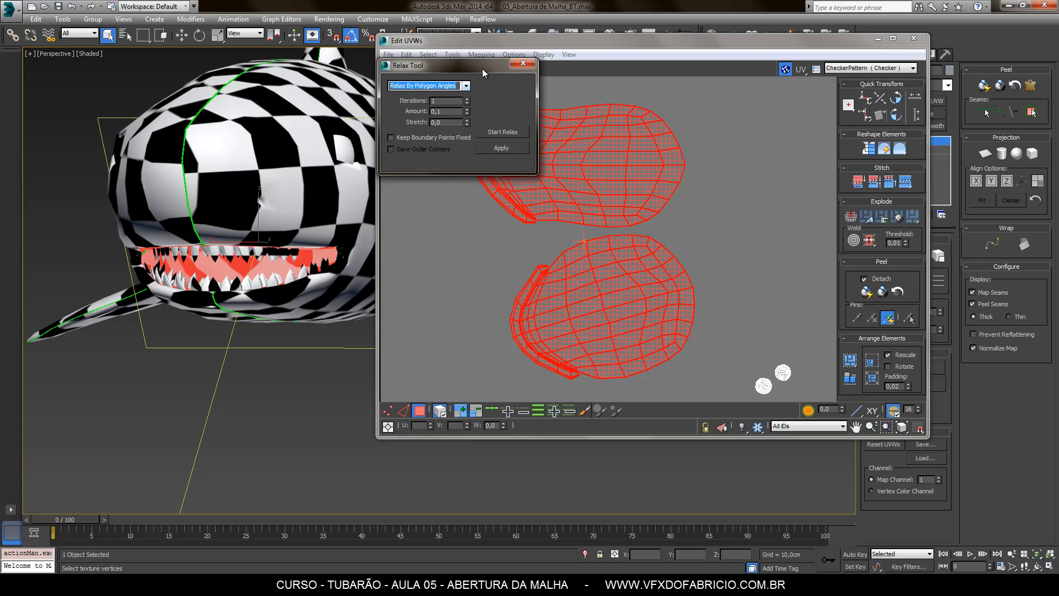
pyautogui.moveTo(482, 68); pyautogui.dragTo(415, 100)
pyautogui.click(432, 166)
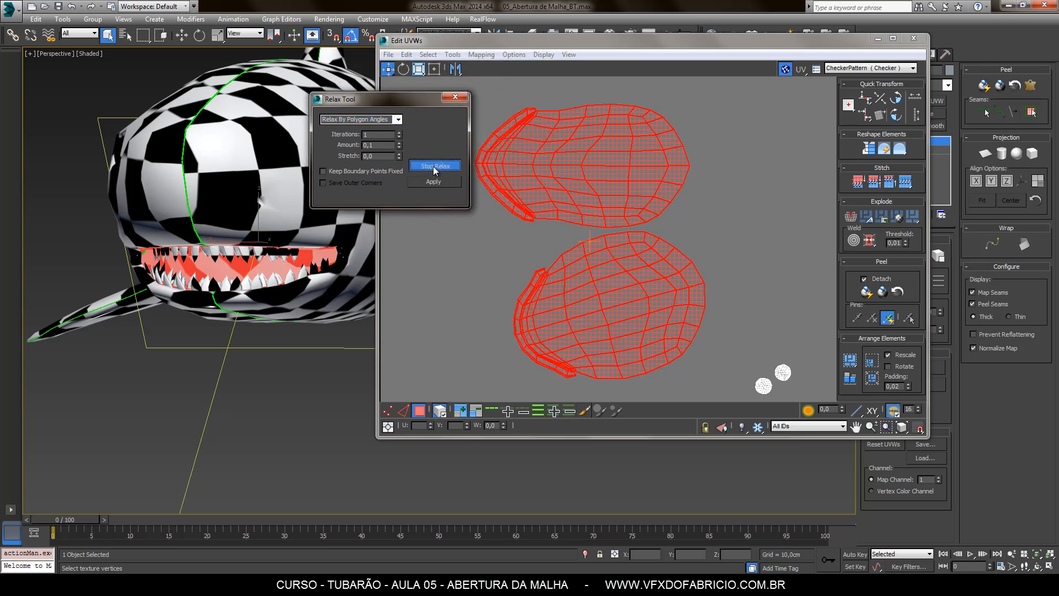
pyautogui.click(433, 166)
pyautogui.click(771, 228)
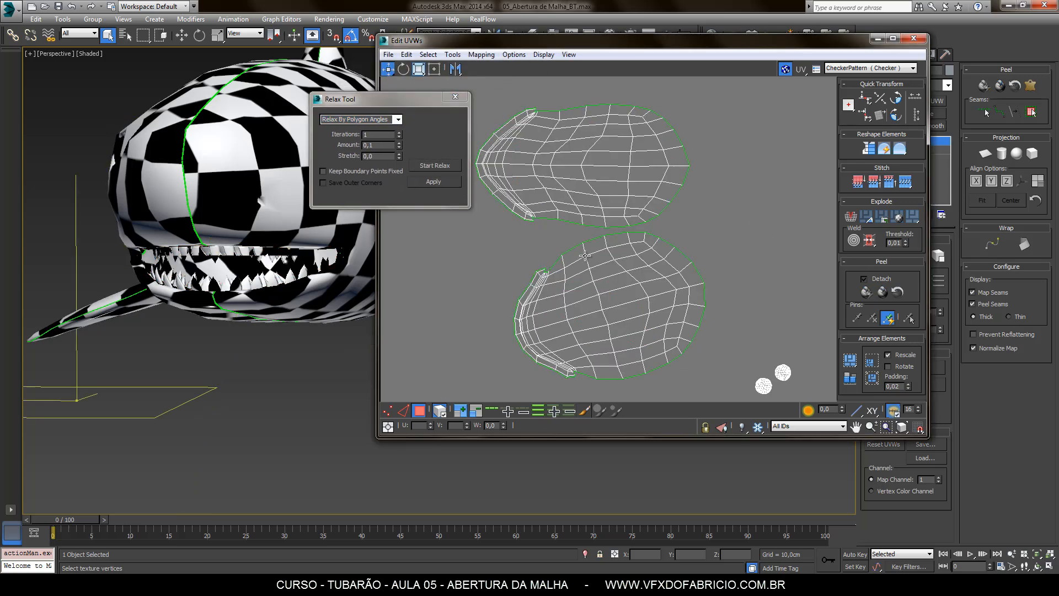
pyautogui.click(455, 98)
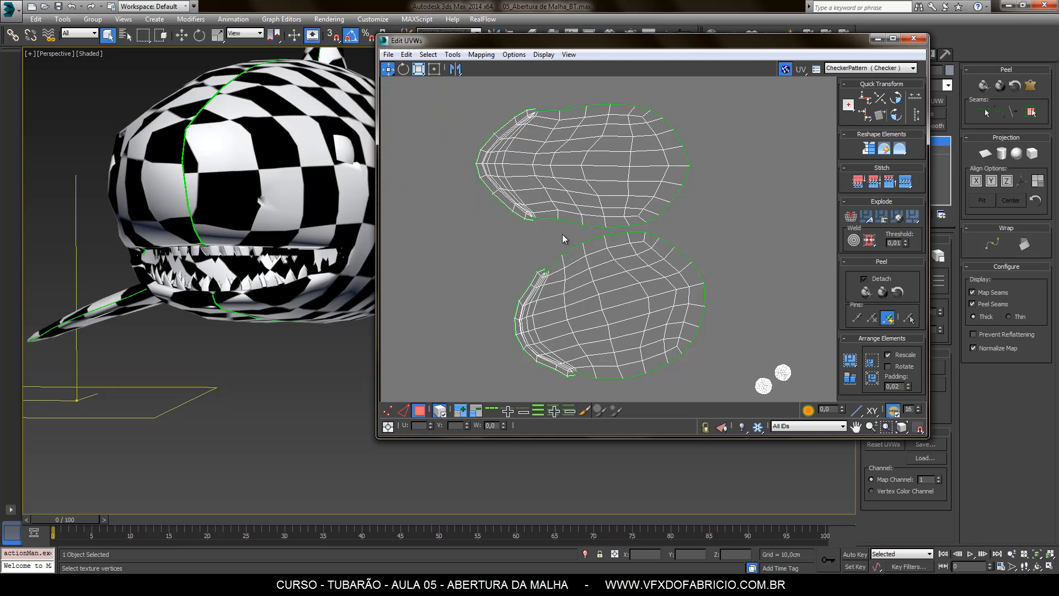
# Select all the upper and lower teeth shells in the UV layout
pyautogui.scroll(-4, 561, 234)
pyautogui.scroll(8, 635, 297)
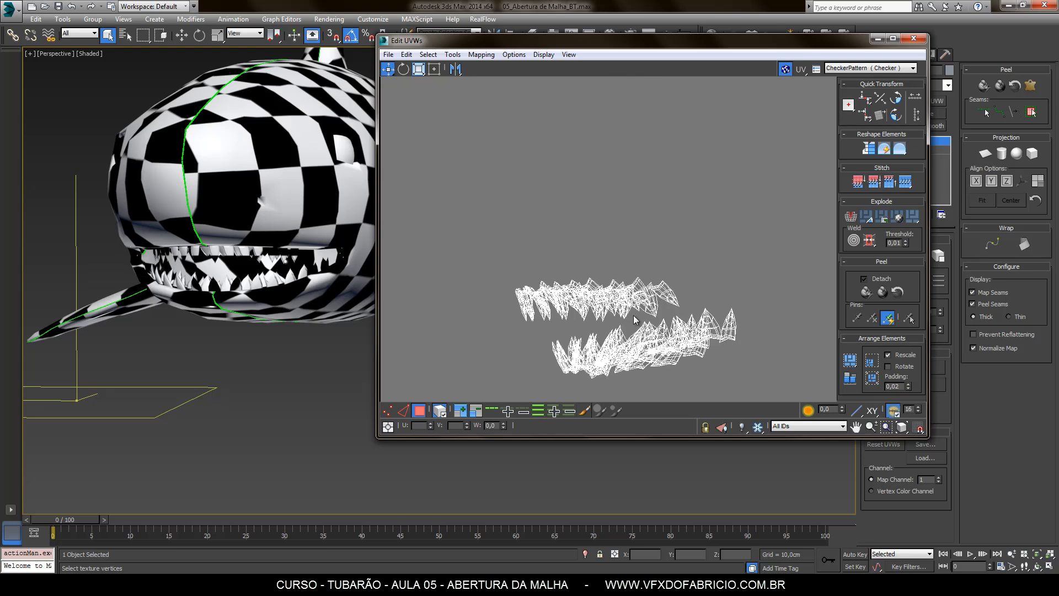
pyautogui.click(661, 294)
pyautogui.click(790, 251)
pyautogui.scroll(-3, 595, 280)
pyautogui.scroll(3, 641, 323)
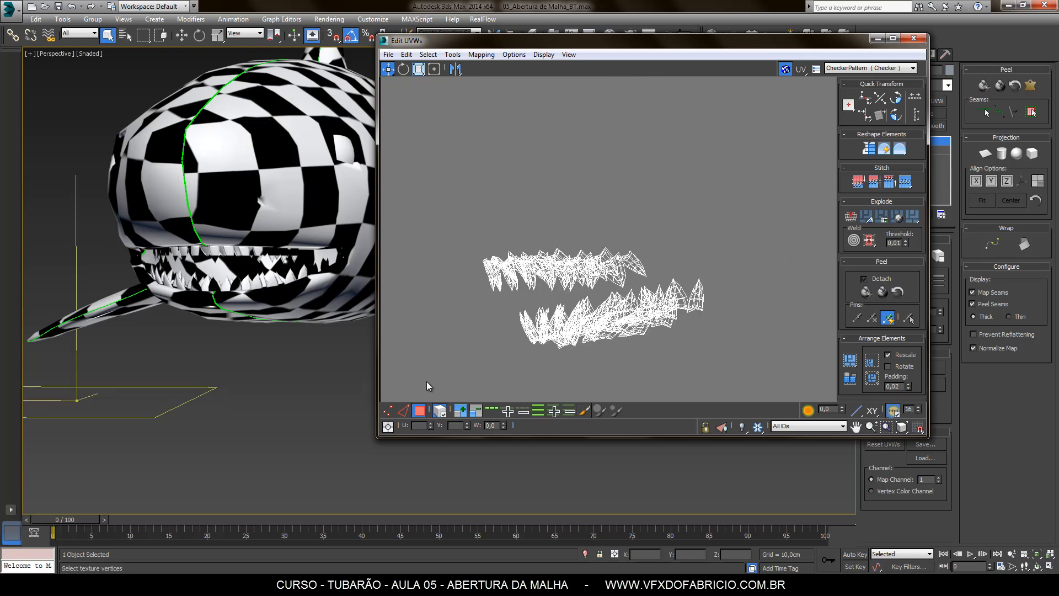
pyautogui.moveTo(745, 208); pyautogui.dragTo(437, 373)
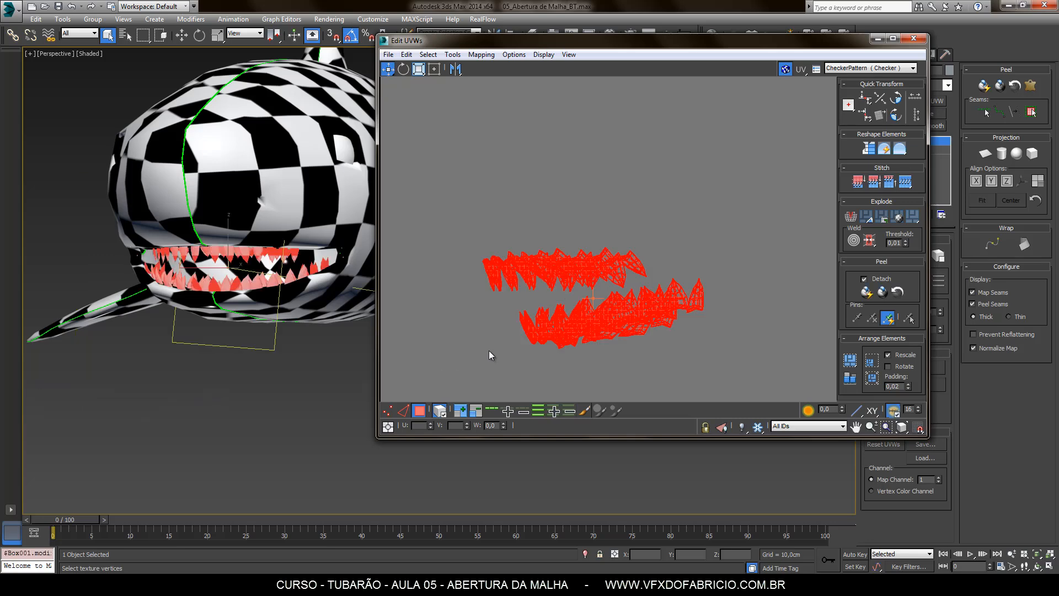
# Apply a planar projection to the selected teeth, trying the Y alignment and settling on alignment to X
pyautogui.keyDown('alt'); pyautogui.moveTo(316, 360); pyautogui.dragTo(356, 352, button='middle'); pyautogui.keyUp('alt')
pyautogui.scroll(-6, 607, 287)
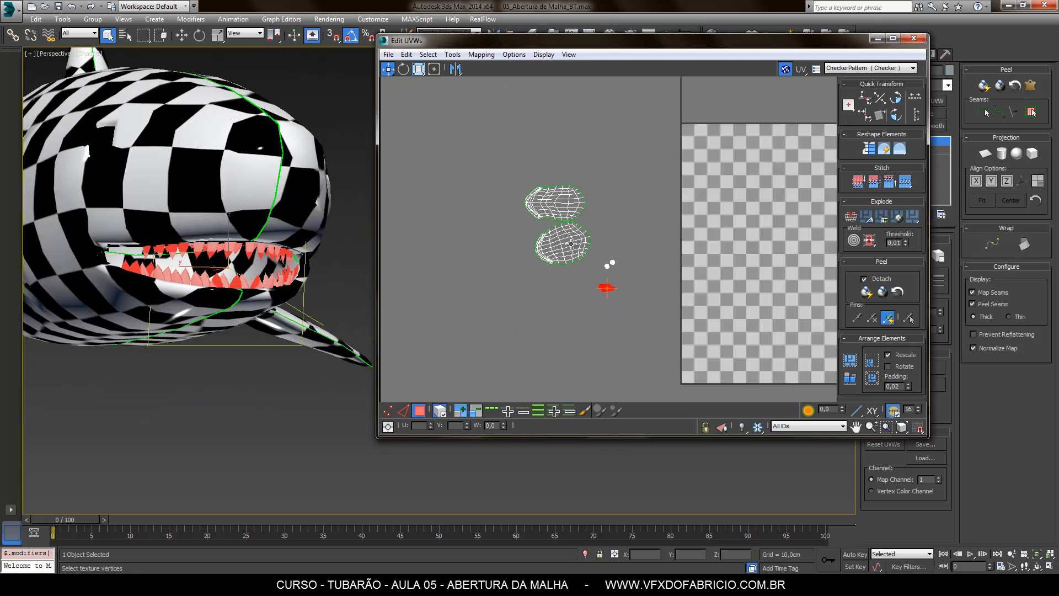
pyautogui.scroll(-5, 577, 238)
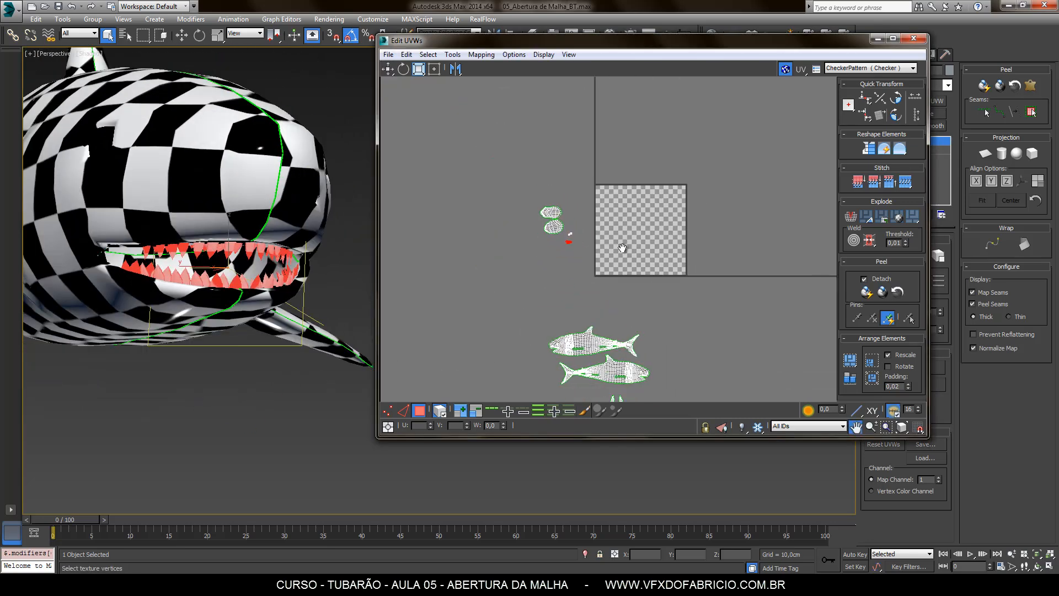
pyautogui.click(984, 154)
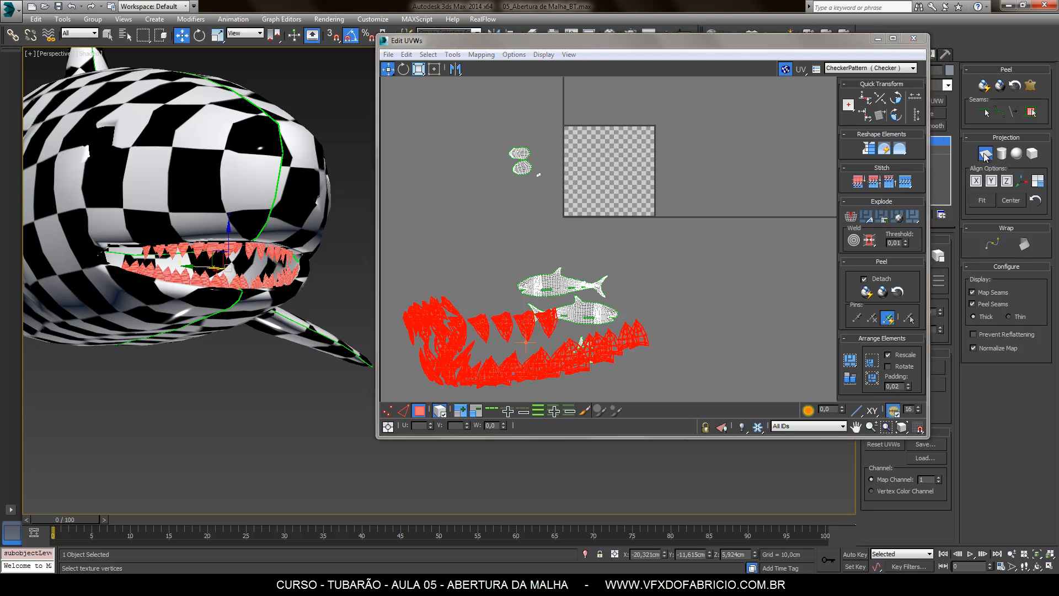
pyautogui.click(992, 180)
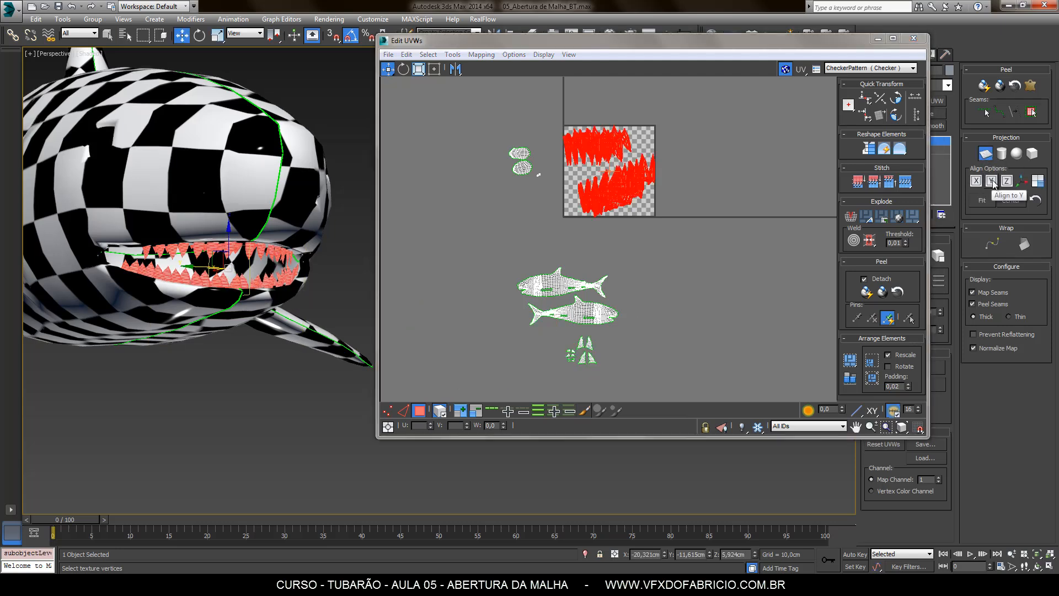
pyautogui.click(977, 181)
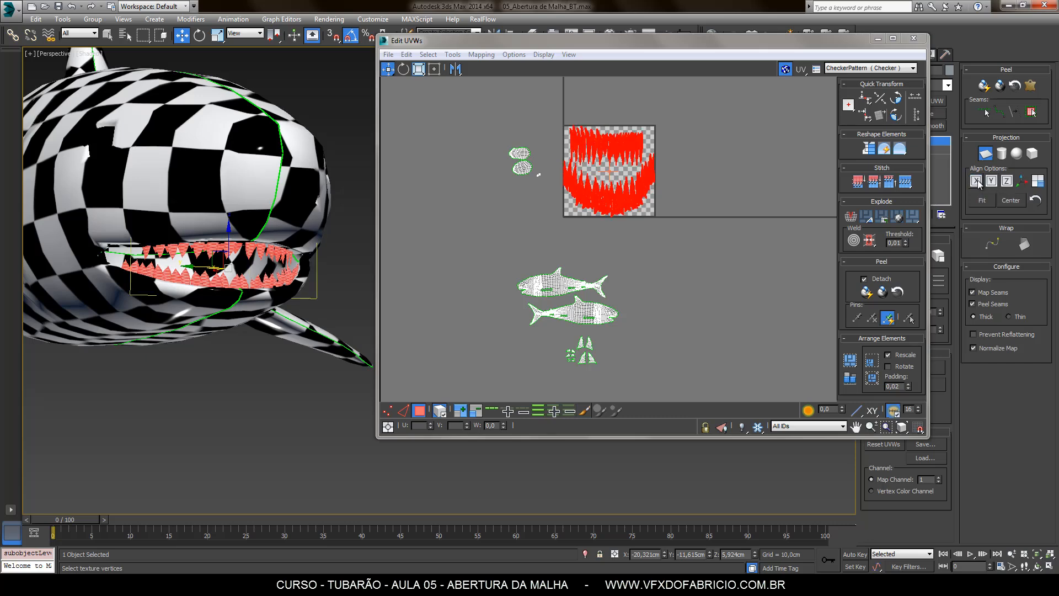
# Finish the planar projection and scale the teeth shells down vertically to restore their natural proportions
pyautogui.moveTo(601, 143); pyautogui.dragTo(625, 166, button='middle')
pyautogui.scroll(5, 625, 166)
pyautogui.scroll(-2, 466, 239)
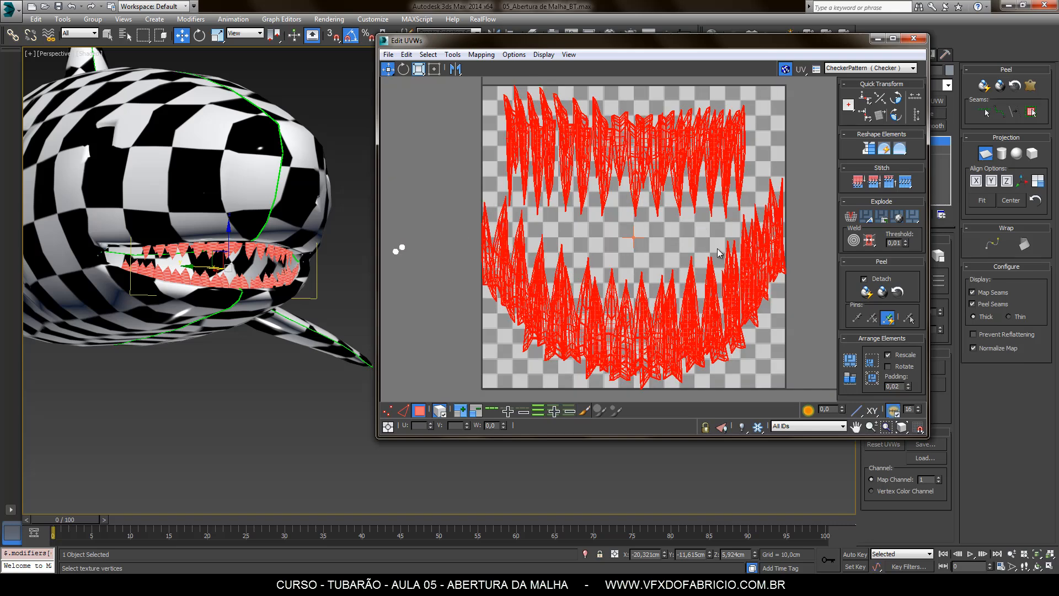
pyautogui.scroll(2, 696, 248)
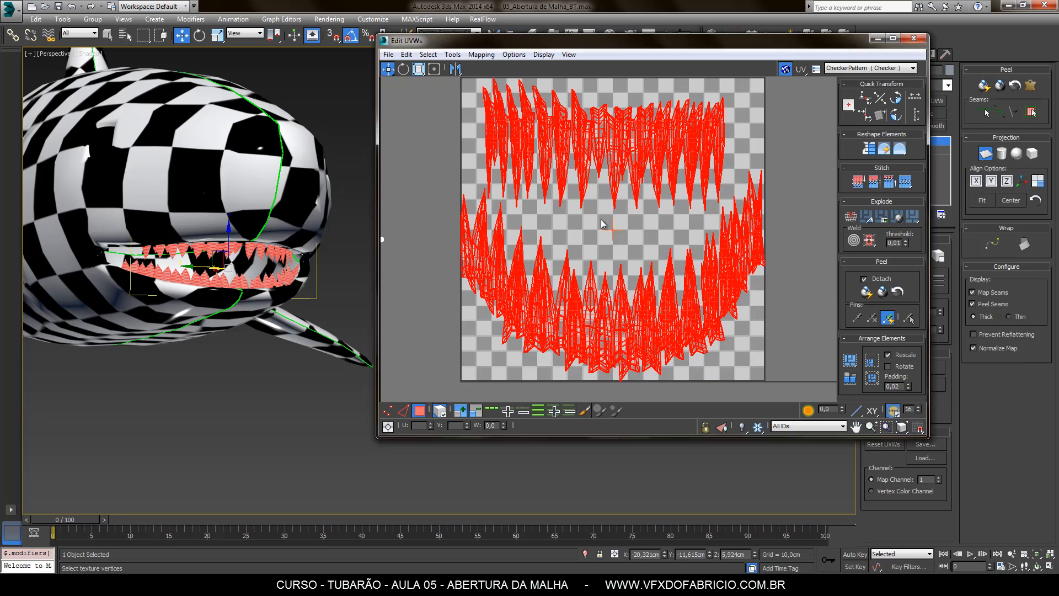
pyautogui.click(420, 70)
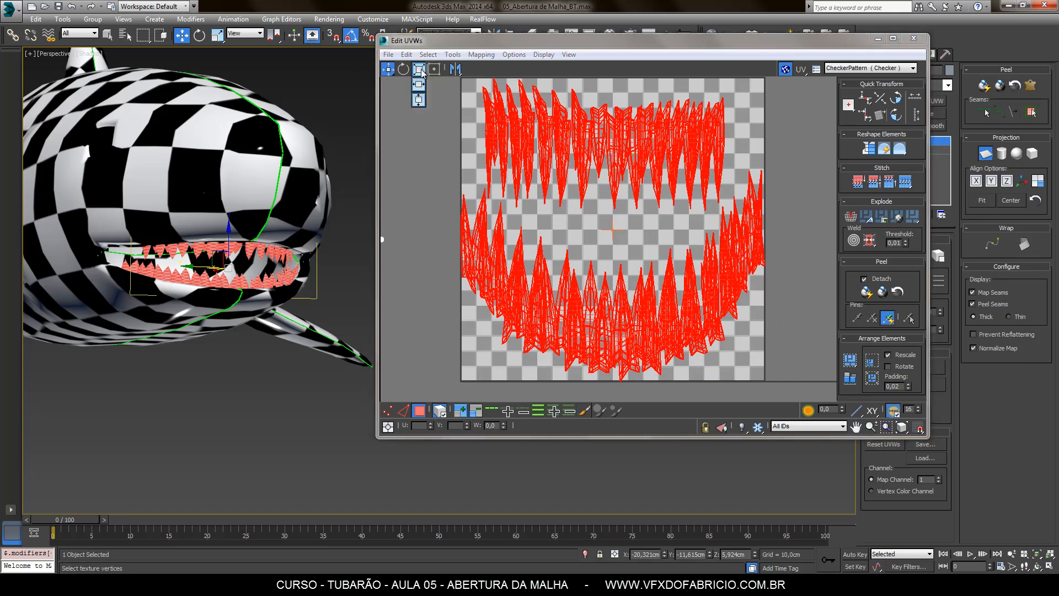
pyautogui.click(419, 99)
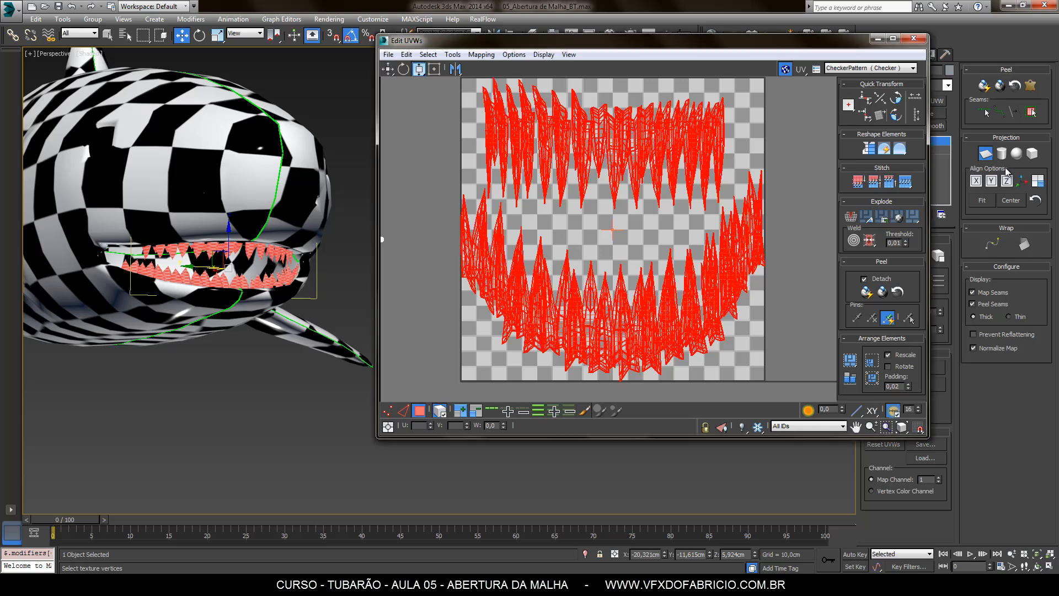
pyautogui.click(987, 155)
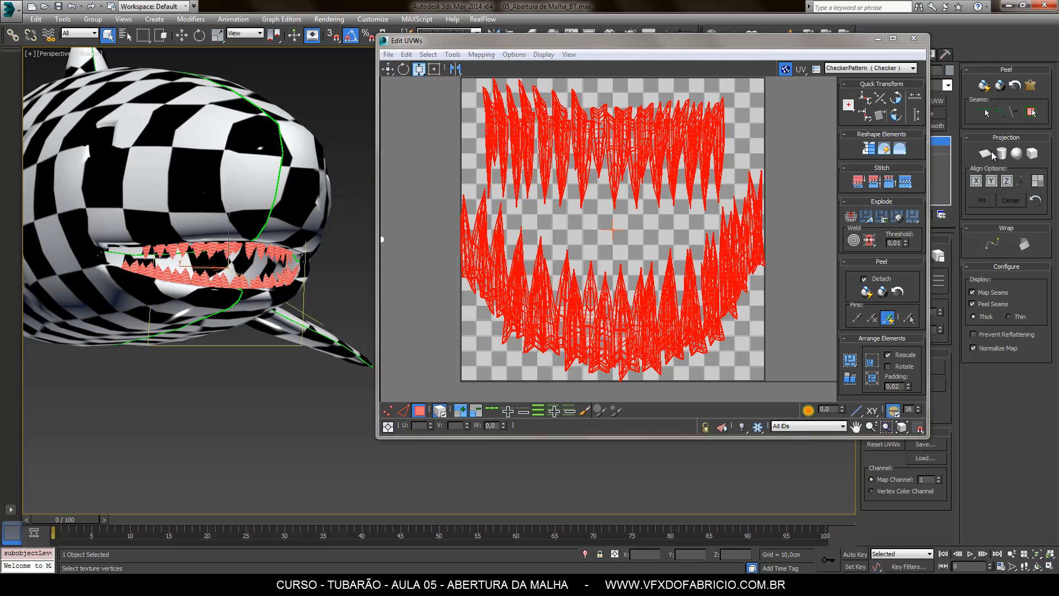
pyautogui.moveTo(610, 148); pyautogui.dragTo(615, 241)
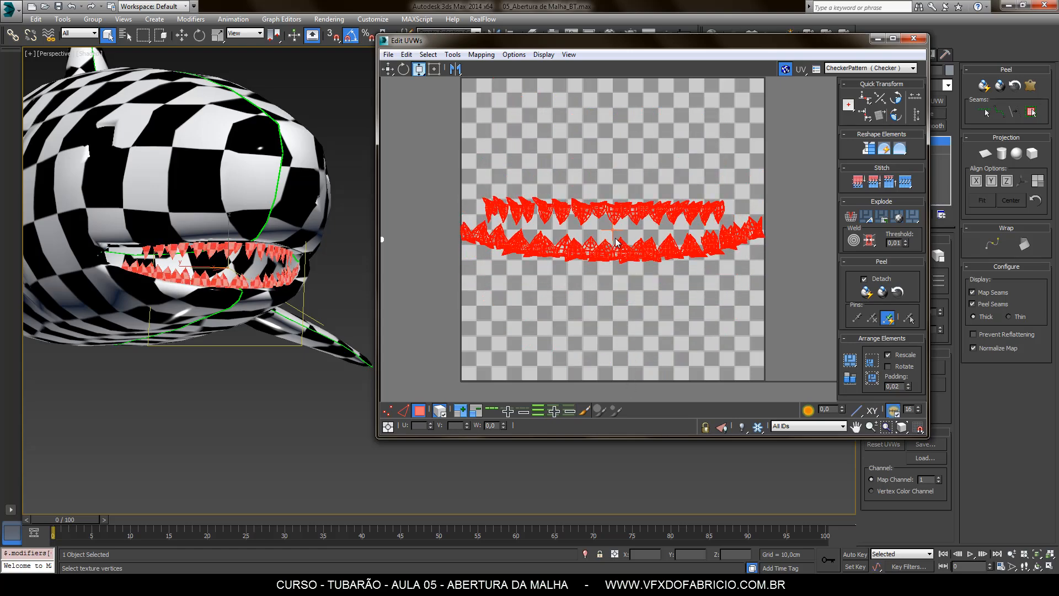
# Switch to the Move tool, deselect the teeth shells, and maximize the UV editor window
pyautogui.click(388, 69)
pyautogui.click(734, 156)
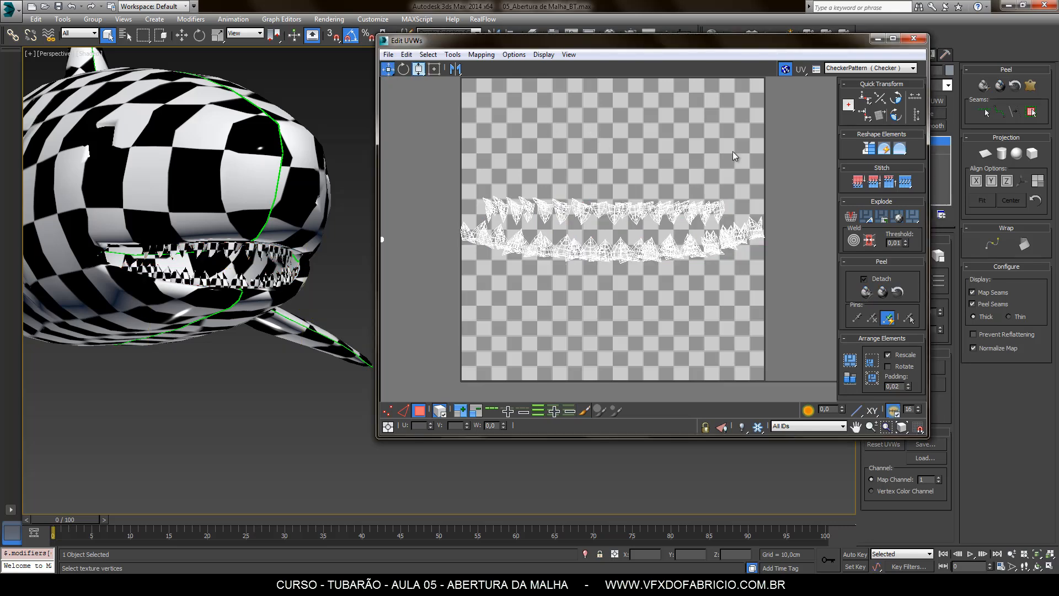
pyautogui.click(893, 39)
pyautogui.scroll(3, 497, 296)
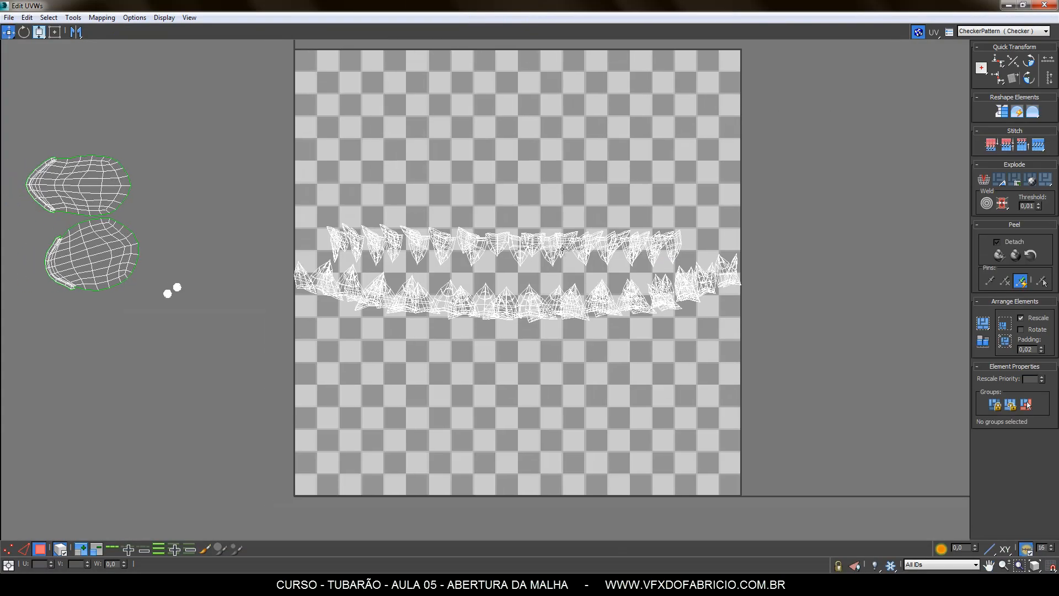
# Try to separate the overlapping upper teeth shells by moving them apart one at a time
pyautogui.moveTo(687, 234); pyautogui.dragTo(698, 153)
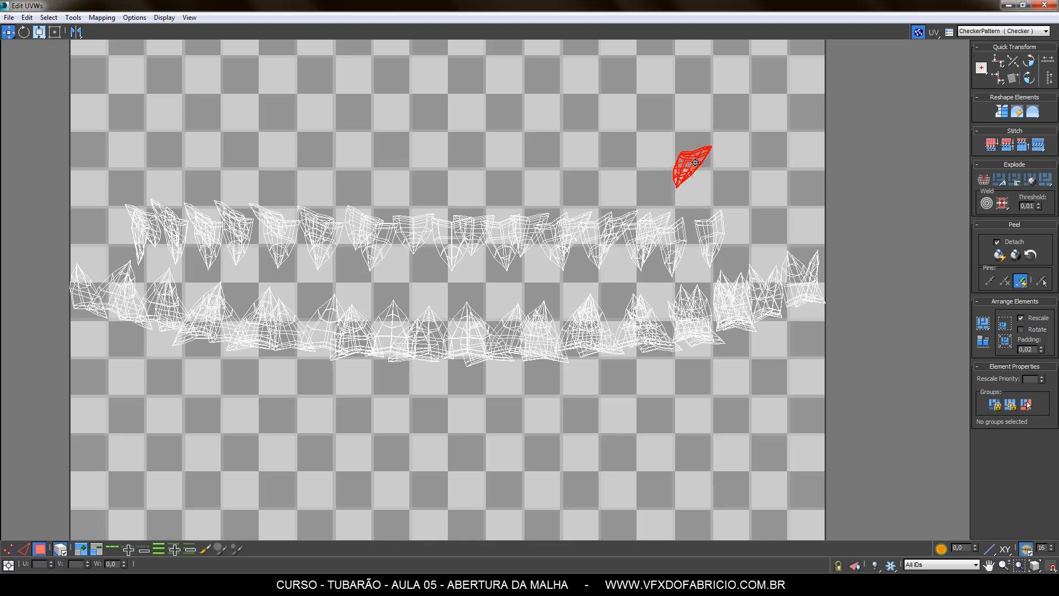
pyautogui.click(711, 232)
pyautogui.moveTo(711, 232); pyautogui.dragTo(732, 192)
pyautogui.click(703, 230)
pyautogui.click(750, 236)
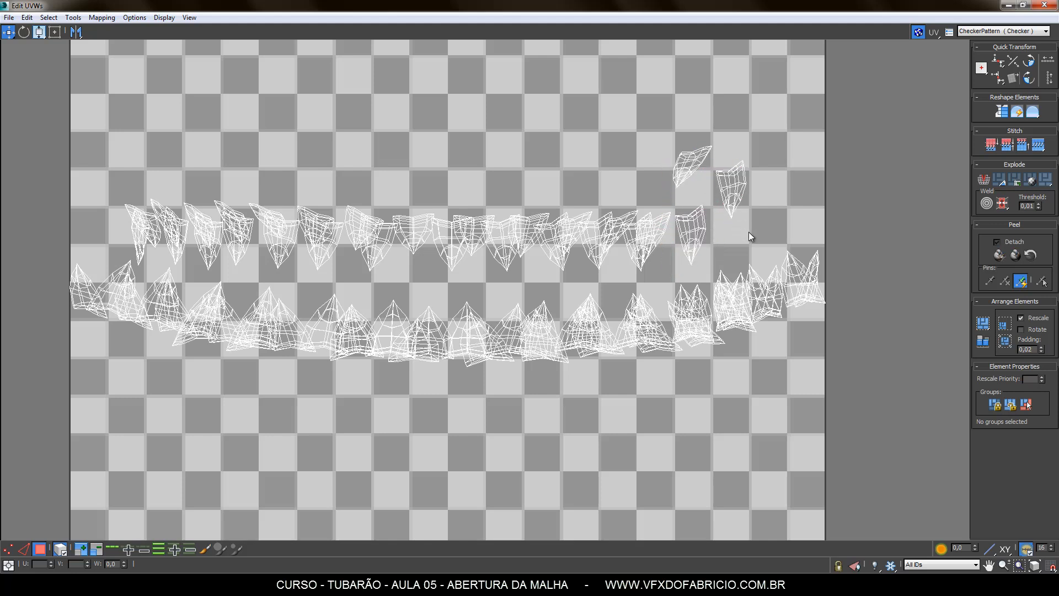
pyautogui.click(654, 237)
pyautogui.moveTo(653, 237); pyautogui.dragTo(639, 158)
pyautogui.click(646, 232)
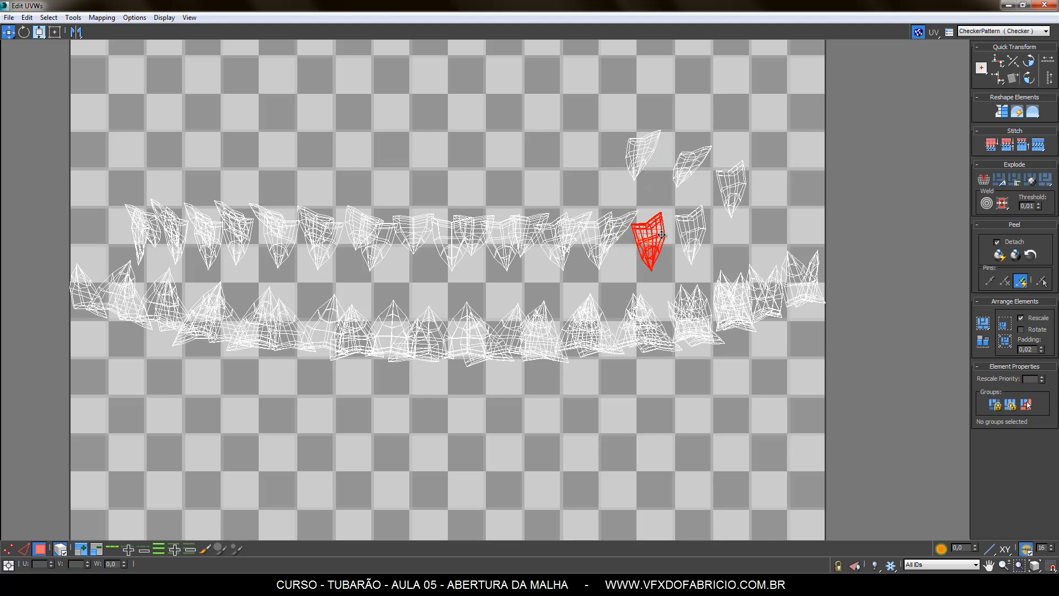
pyautogui.moveTo(646, 232); pyautogui.dragTo(603, 194)
pyautogui.click(558, 251)
pyautogui.moveTo(558, 251); pyautogui.dragTo(536, 190)
pyautogui.click(517, 263)
pyautogui.scroll(-5, 653, 227)
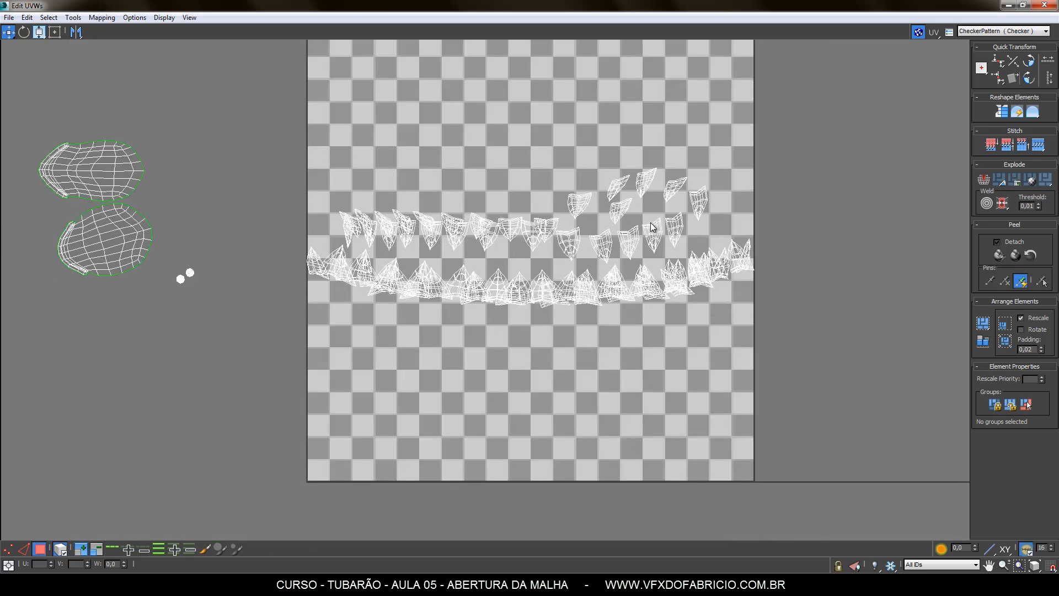
# Pack all the upper and lower teeth shells without overlaps and move the group outside the checker tile, into empty space beside the body shell
pyautogui.moveTo(774, 177); pyautogui.dragTo(375, 318)
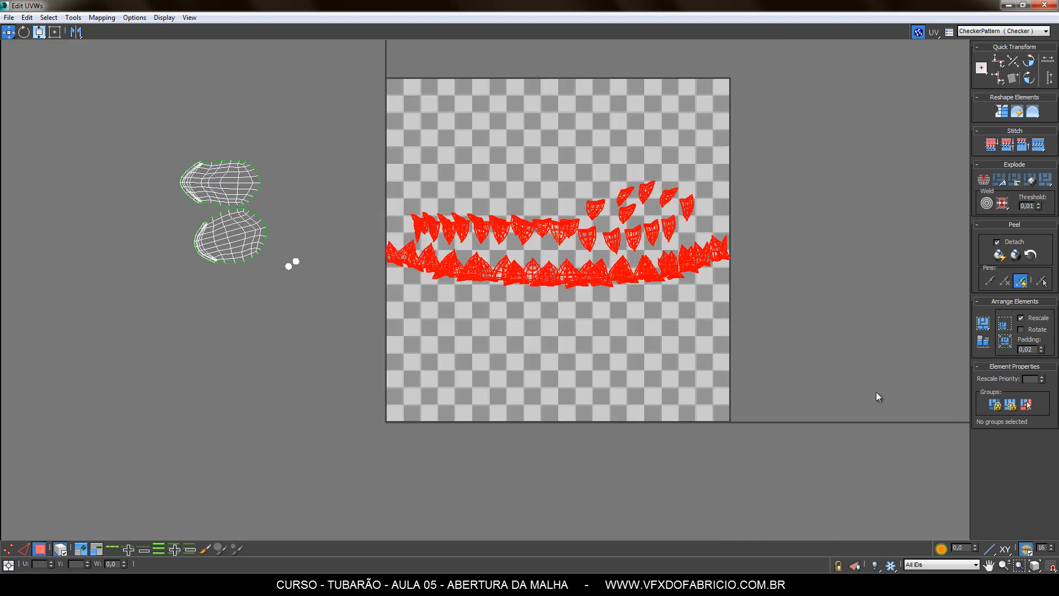
pyautogui.click(1005, 325)
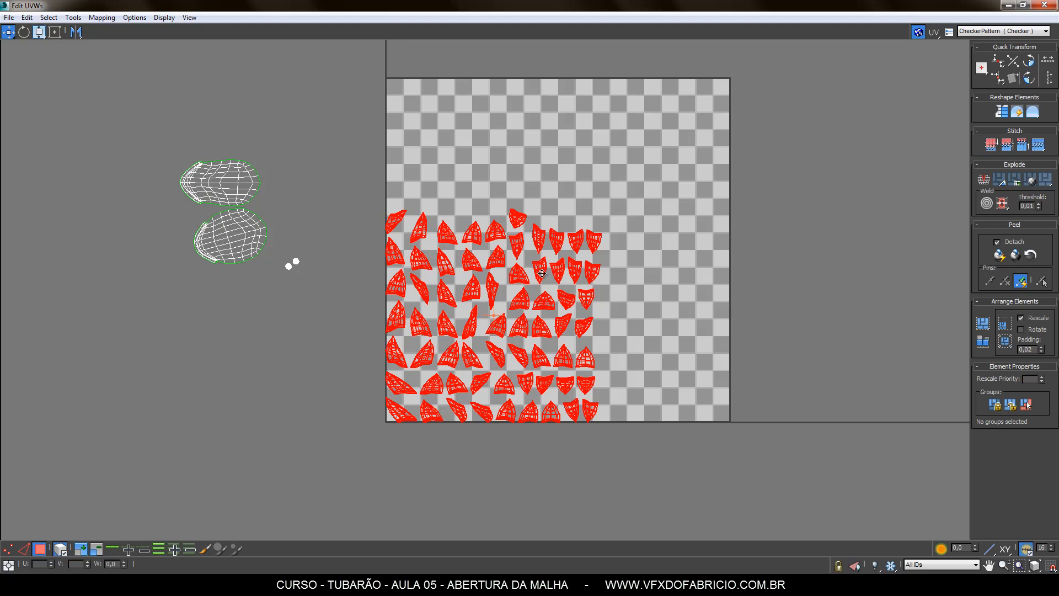
pyautogui.moveTo(611, 309); pyautogui.dragTo(684, 103, button='middle')
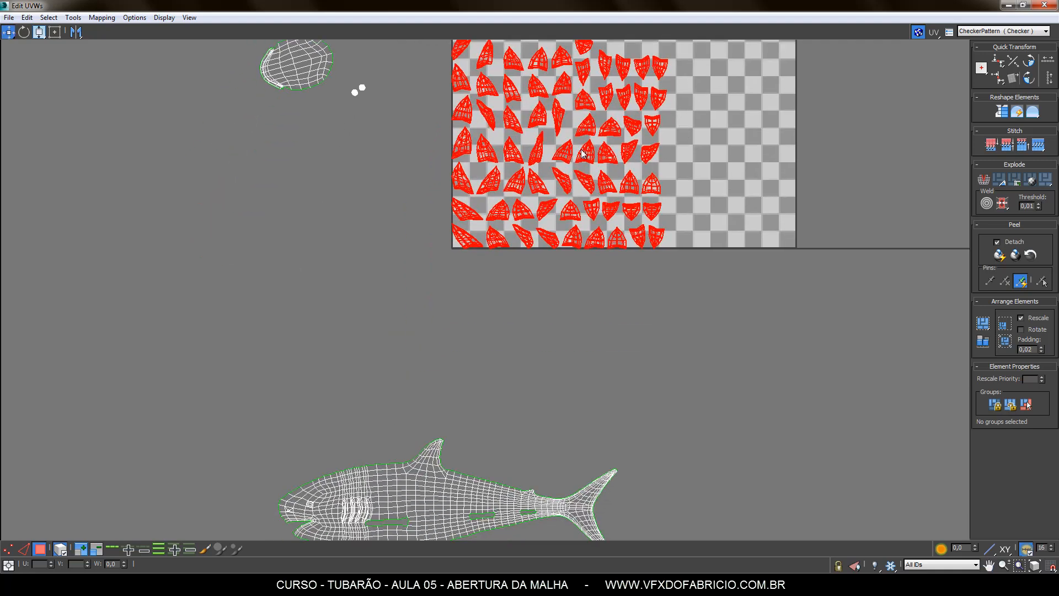
pyautogui.moveTo(589, 158); pyautogui.dragTo(241, 334)
pyautogui.moveTo(402, 288); pyautogui.dragTo(665, 271, button='middle')
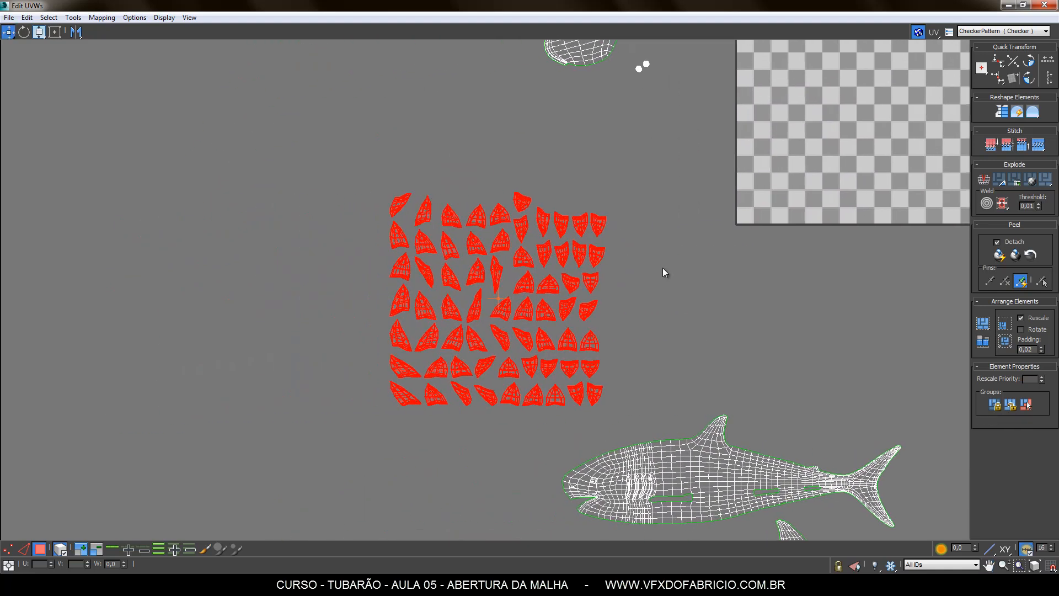
pyautogui.moveTo(544, 254); pyautogui.dragTo(363, 228)
pyautogui.click(261, 289)
# Switch to edge selection with element selection off, and select one outline edge on each tooth in the first column of the packed grid
pyautogui.scroll(3, 244, 264)
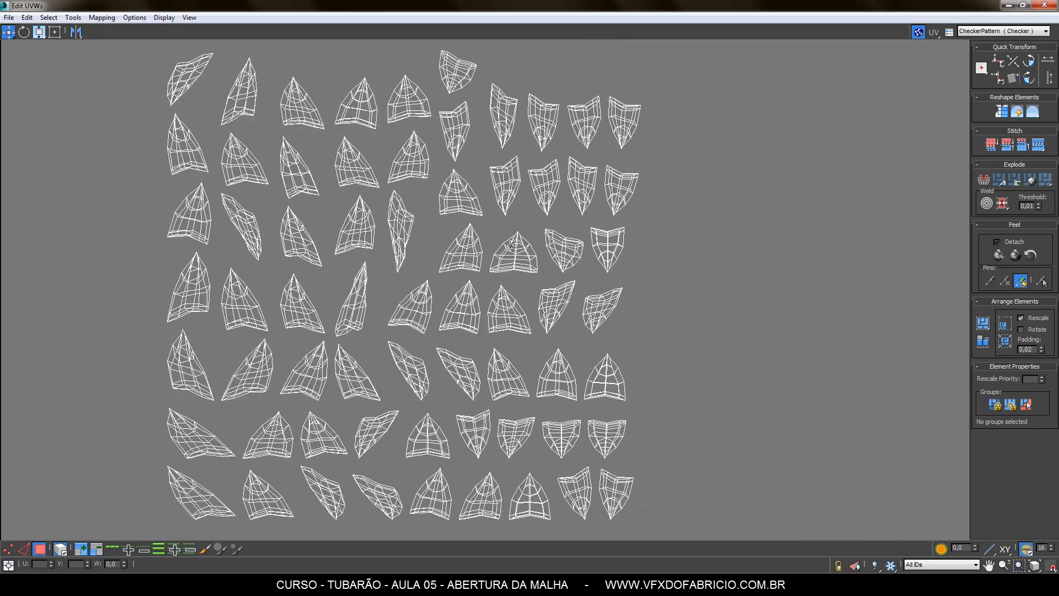
pyautogui.click(25, 550)
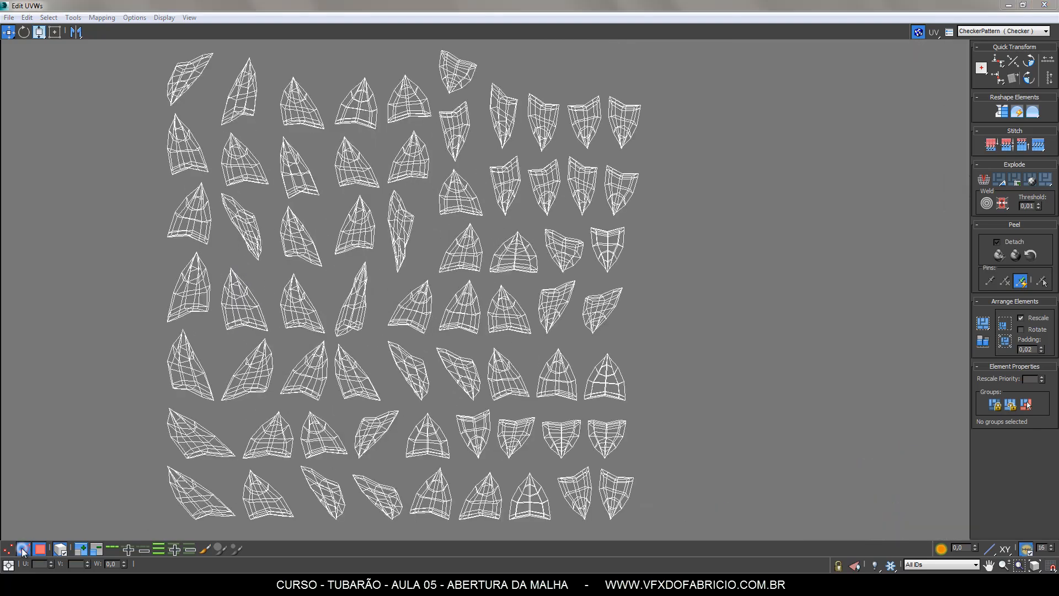
pyautogui.click(58, 551)
pyautogui.click(128, 486)
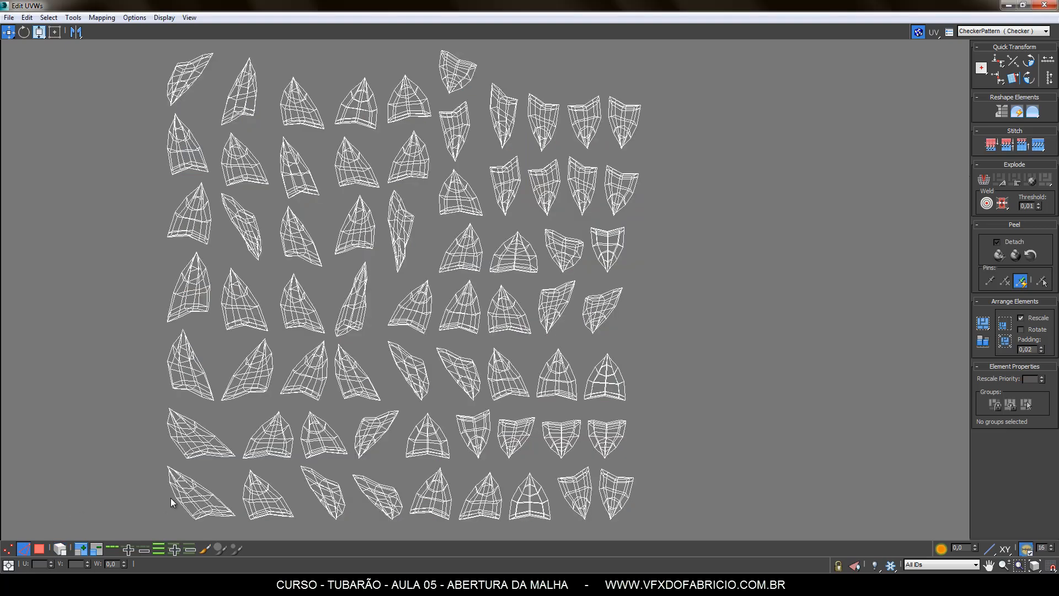
pyautogui.click(170, 431)
pyautogui.keyDown('ctrl'); pyautogui.click(178, 285); pyautogui.keyUp('ctrl')
pyautogui.keyDown('ctrl'); pyautogui.click(180, 209); pyautogui.keyUp('ctrl')
pyautogui.keyDown('ctrl'); pyautogui.click(168, 142); pyautogui.keyUp('ctrl')
# Add one outline edge per tooth to the selection across the upper two rows, up to the fifth column
pyautogui.keyDown('ctrl'); pyautogui.click(233, 86); pyautogui.keyUp('ctrl')
pyautogui.keyDown('ctrl'); pyautogui.click(312, 101); pyautogui.keyUp('ctrl')
pyautogui.keyDown('ctrl'); pyautogui.click(375, 101); pyautogui.keyUp('ctrl')
pyautogui.keyDown('ctrl'); pyautogui.click(423, 95); pyautogui.keyUp('ctrl')
pyautogui.keyDown('ctrl'); pyautogui.click(426, 152); pyautogui.keyUp('ctrl')
pyautogui.keyDown('ctrl'); pyautogui.click(366, 160); pyautogui.keyUp('ctrl')
pyautogui.keyDown('ctrl'); pyautogui.click(303, 161); pyautogui.keyUp('ctrl')
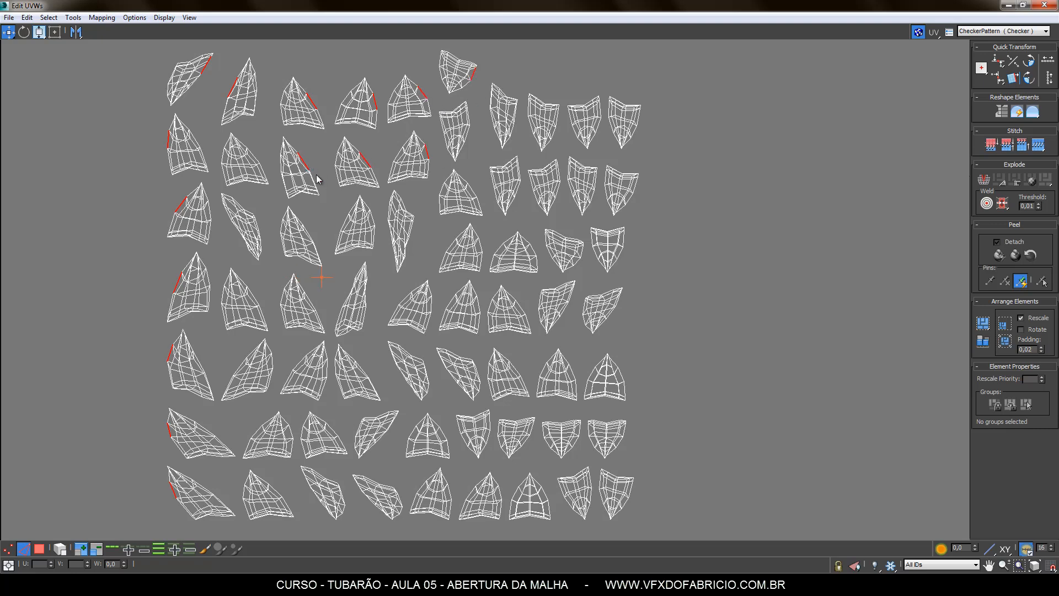
# Add one outline edge from each second- and third-column tooth in the third and fourth rows to the selection
pyautogui.scroll(5, 256, 224)
pyautogui.keyDown('ctrl'); pyautogui.click(257, 178); pyautogui.keyUp('ctrl')
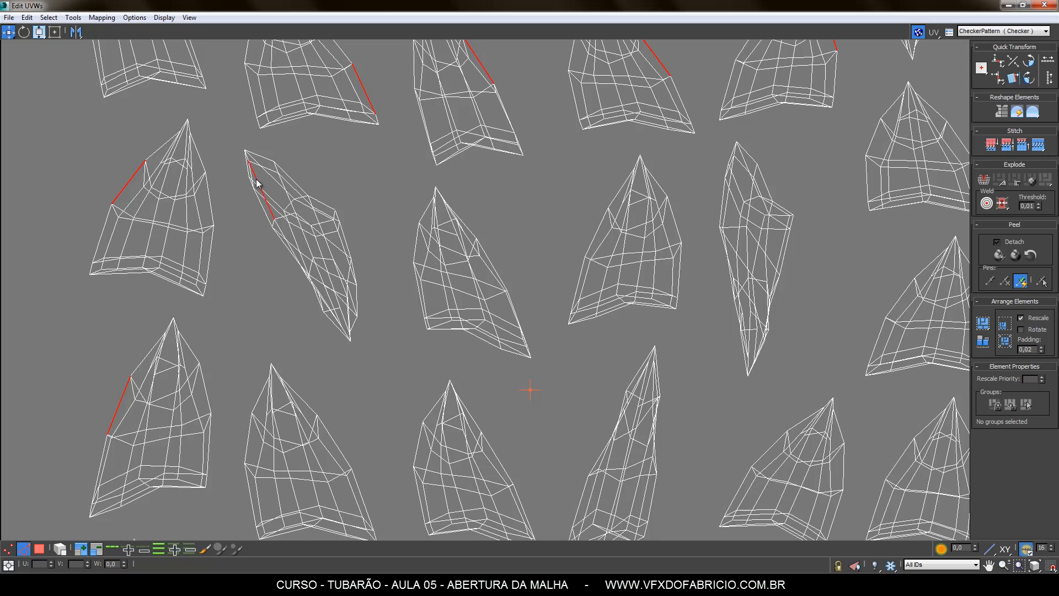
pyautogui.moveTo(330, 269); pyautogui.dragTo(272, 237, button='middle')
pyautogui.scroll(-1, 276, 236)
pyautogui.keyDown('ctrl'); pyautogui.click(346, 223); pyautogui.keyUp('ctrl')
pyautogui.moveTo(336, 334); pyautogui.dragTo(347, 198, button='middle')
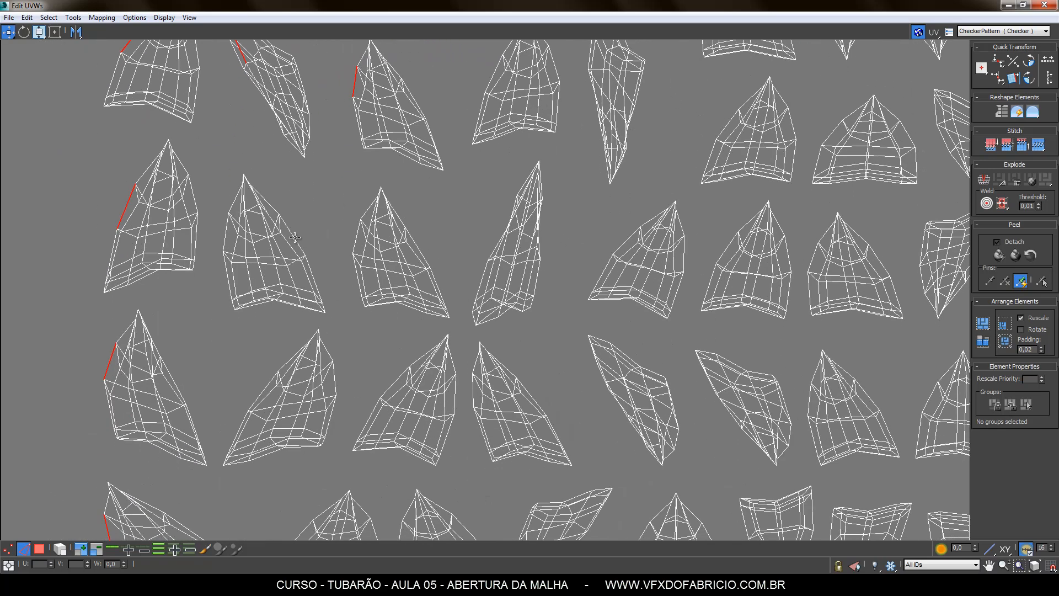
pyautogui.keyDown('ctrl'); pyautogui.click(296, 232); pyautogui.keyUp('ctrl')
pyautogui.keyDown('ctrl'); pyautogui.click(358, 242); pyautogui.keyUp('ctrl')
# Extend the edge selection with one outline edge on each second- and third-column tooth still unmarked in the lower rows
pyautogui.moveTo(344, 385); pyautogui.dragTo(352, 248, button='middle')
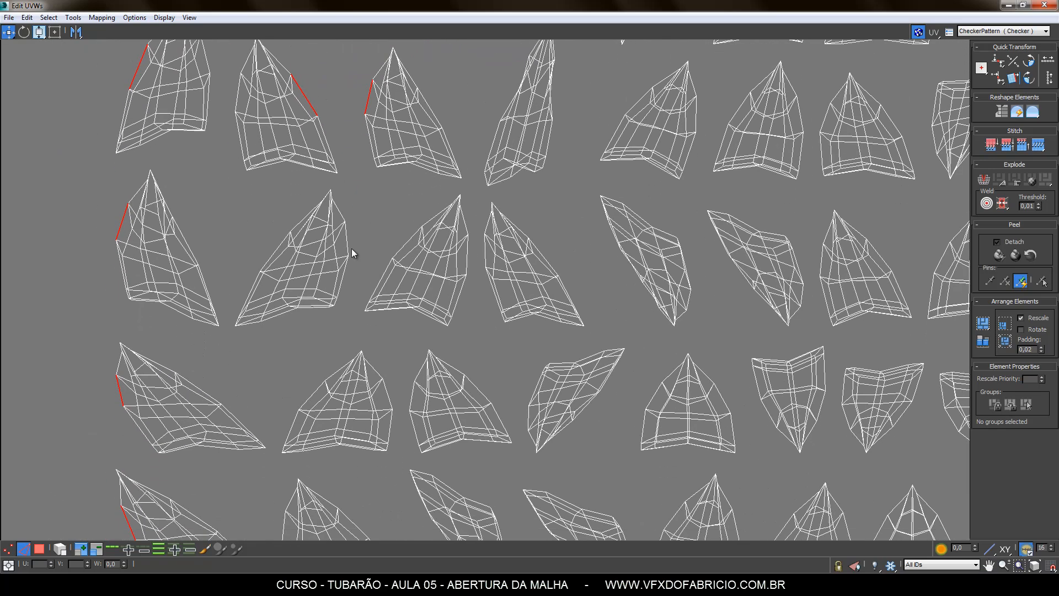
pyautogui.keyDown('ctrl'); pyautogui.click(406, 248); pyautogui.keyUp('ctrl')
pyautogui.moveTo(395, 389); pyautogui.dragTo(342, 243, button='middle')
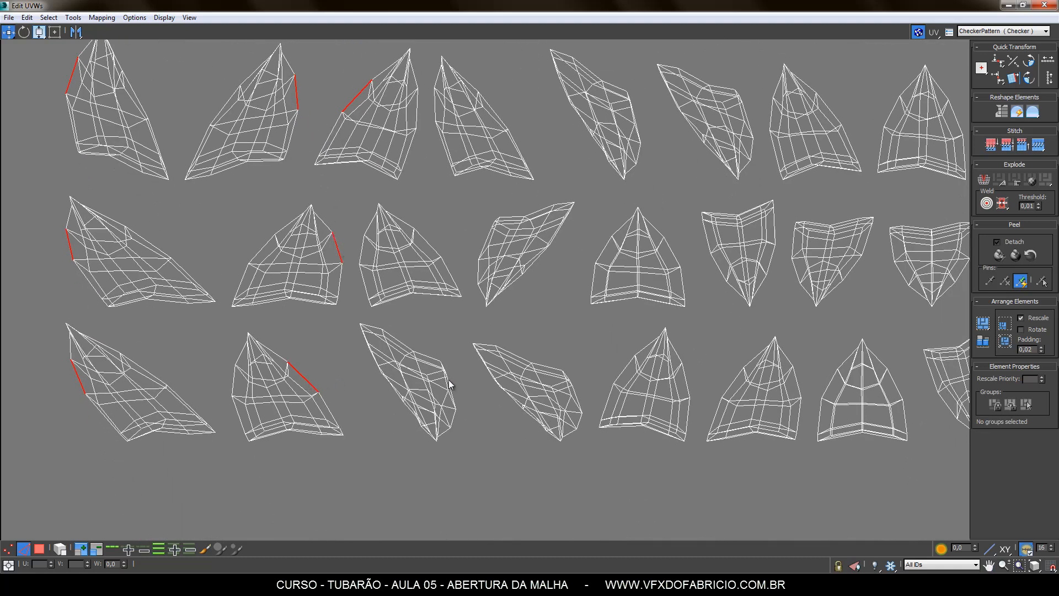
pyautogui.keyDown('ctrl'); pyautogui.click(383, 338); pyautogui.keyUp('ctrl')
pyautogui.moveTo(410, 361); pyautogui.dragTo(330, 382, button='middle')
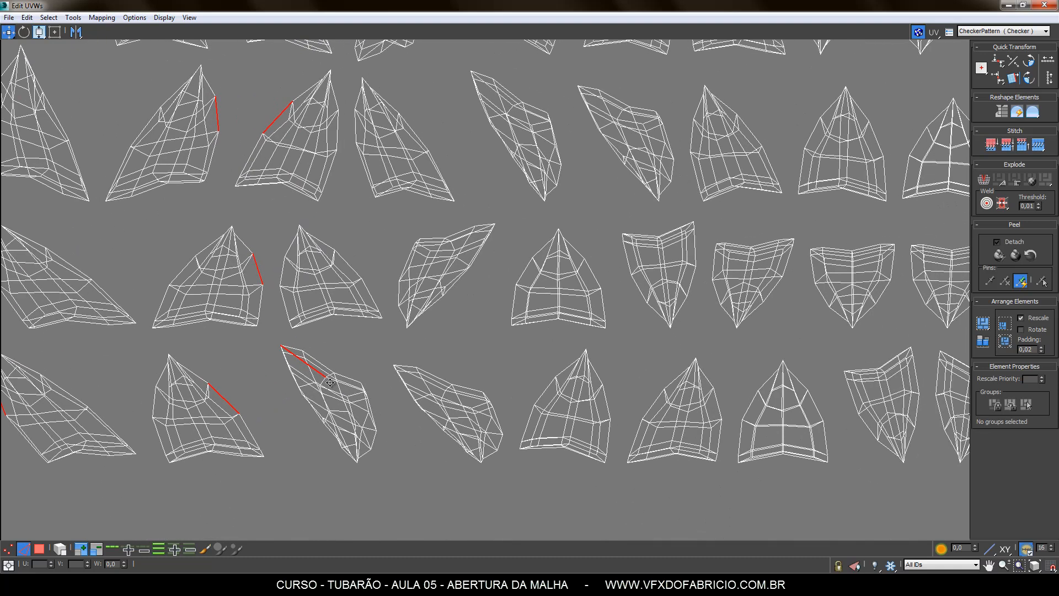
# Add one outline edge on each of the middle teeth in the bottom three rows, including the slanted shells
pyautogui.keyDown('ctrl'); pyautogui.click(286, 310); pyautogui.keyUp('ctrl')
pyautogui.keyDown('ctrl'); pyautogui.click(399, 294); pyautogui.keyUp('ctrl')
pyautogui.keyDown('ctrl'); pyautogui.click(411, 374); pyautogui.keyUp('ctrl')
pyautogui.keyDown('ctrl'); pyautogui.click(538, 322); pyautogui.keyUp('ctrl')
pyautogui.keyDown('ctrl'); pyautogui.click(526, 433); pyautogui.keyUp('ctrl')
pyautogui.keyDown('ctrl'); pyautogui.click(654, 404); pyautogui.keyUp('ctrl')
pyautogui.keyDown('ctrl'); pyautogui.click(674, 169); pyautogui.keyUp('ctrl')
pyautogui.moveTo(702, 274); pyautogui.dragTo(516, 339, button='middle')
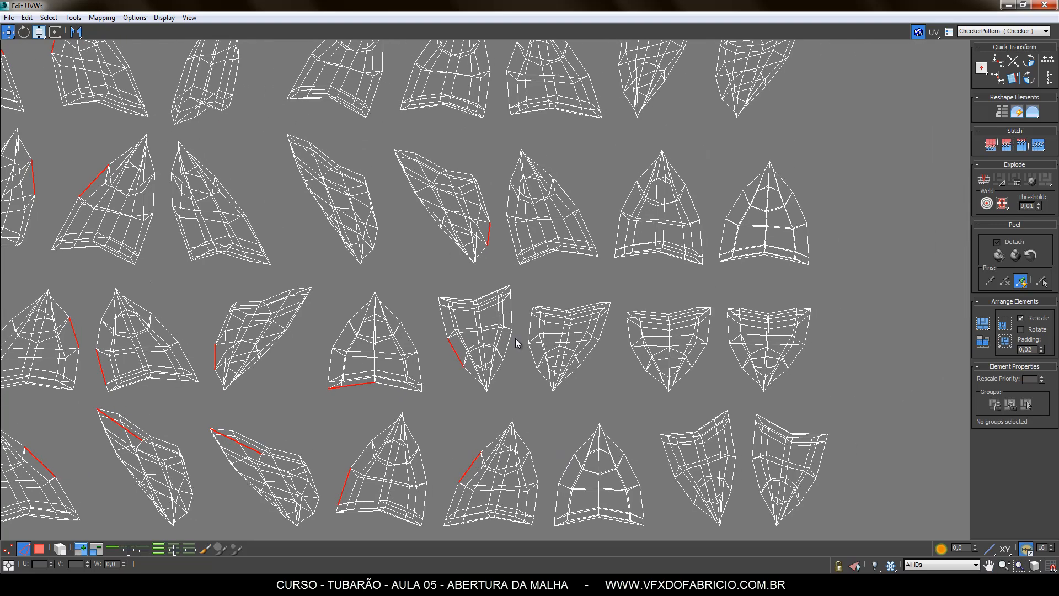
pyautogui.keyDown('ctrl'); pyautogui.click(309, 153); pyautogui.keyUp('ctrl')
# Add one outline edge on the narrow slanted tooth, the teeth following it in the fourth row, and the pointed teeth just above
pyautogui.moveTo(306, 116); pyautogui.dragTo(365, 297, button='middle')
pyautogui.scroll(1, 270, 261)
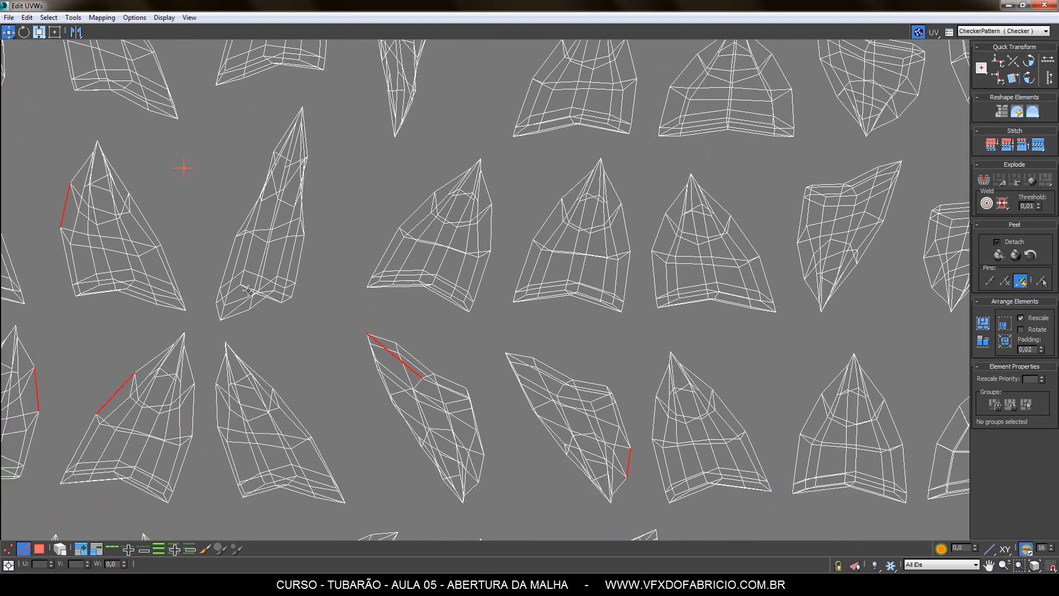
pyautogui.keyDown('ctrl'); pyautogui.click(237, 309); pyautogui.keyUp('ctrl')
pyautogui.moveTo(410, 216); pyautogui.dragTo(317, 287, button='middle')
pyautogui.keyDown('ctrl'); pyautogui.click(317, 287); pyautogui.keyUp('ctrl')
pyautogui.keyDown('ctrl'); pyautogui.click(432, 174); pyautogui.keyUp('ctrl')
pyautogui.keyDown('ctrl'); pyautogui.click(572, 176); pyautogui.keyUp('ctrl')
pyautogui.keyDown('ctrl'); pyautogui.click(532, 292); pyautogui.keyUp('ctrl')
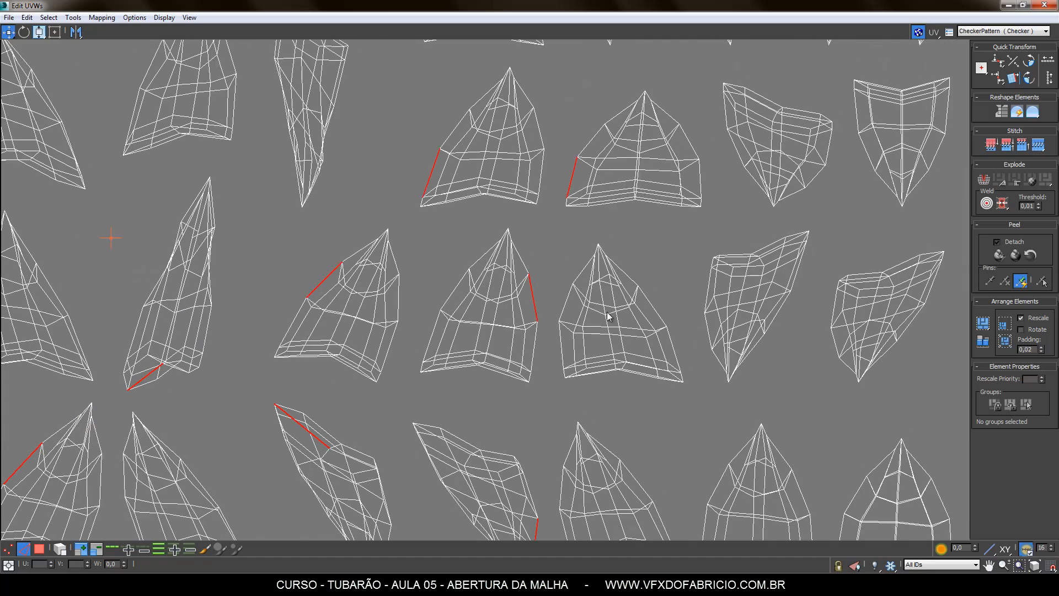
pyautogui.keyDown('ctrl'); pyautogui.click(566, 304); pyautogui.keyUp('ctrl')
pyautogui.keyDown('ctrl'); pyautogui.click(708, 331); pyautogui.keyUp('ctrl')
pyautogui.keyDown('ctrl'); pyautogui.click(836, 344); pyautogui.keyUp('ctrl')
# Add one outline edge on the remaining third-row teeth and on the downward-pointing teeth in the upper rows
pyautogui.moveTo(947, 117); pyautogui.dragTo(745, 235, button='middle')
pyautogui.keyDown('ctrl'); pyautogui.click(745, 234); pyautogui.keyUp('ctrl')
pyautogui.keyDown('ctrl'); pyautogui.click(627, 268); pyautogui.keyUp('ctrl')
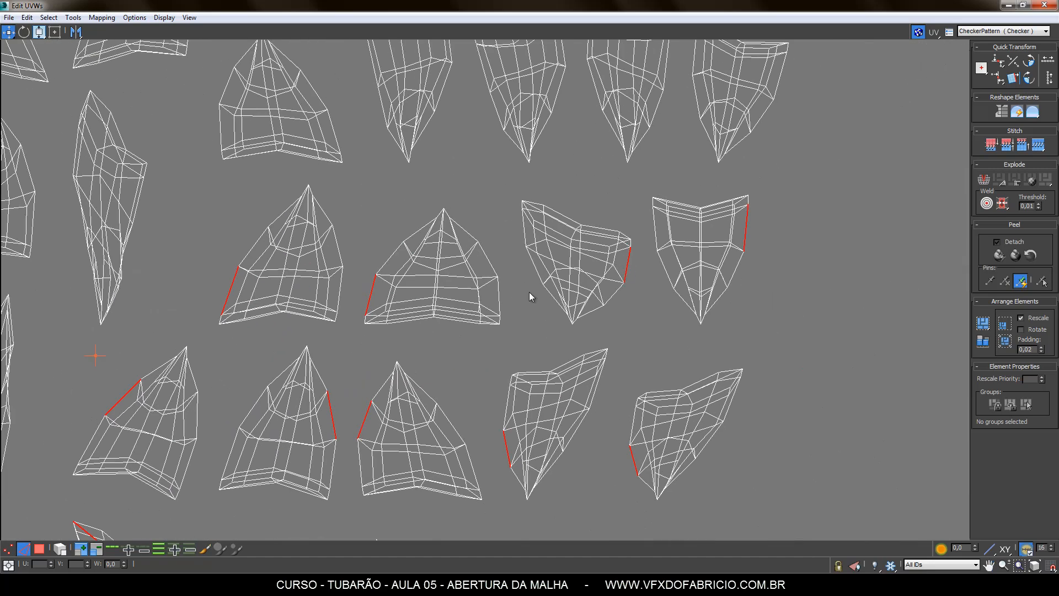
pyautogui.keyDown('ctrl'); pyautogui.click(334, 134); pyautogui.keyUp('ctrl')
pyautogui.keyDown('ctrl'); pyautogui.click(95, 105); pyautogui.keyUp('ctrl')
pyautogui.moveTo(219, 128); pyautogui.dragTo(296, 401, button='middle')
pyautogui.keyDown('ctrl'); pyautogui.click(376, 203); pyautogui.keyUp('ctrl')
pyautogui.keyDown('ctrl'); pyautogui.click(450, 163); pyautogui.keyUp('ctrl')
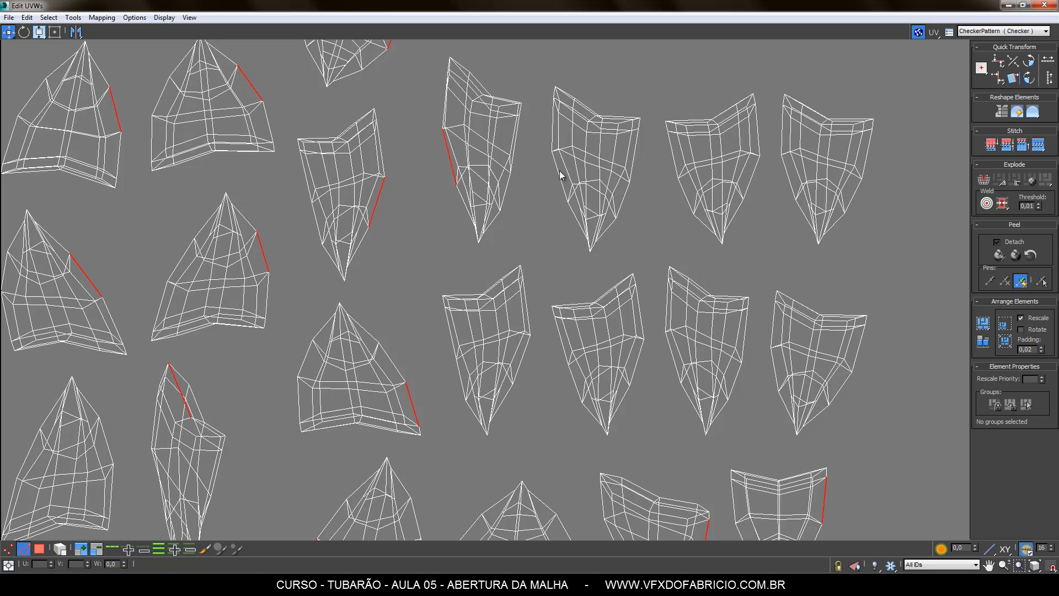
pyautogui.keyDown('ctrl'); pyautogui.click(561, 174); pyautogui.keyUp('ctrl')
pyautogui.keyDown('ctrl'); pyautogui.click(675, 166); pyautogui.keyUp('ctrl')
pyautogui.scroll(-5, 745, 347)
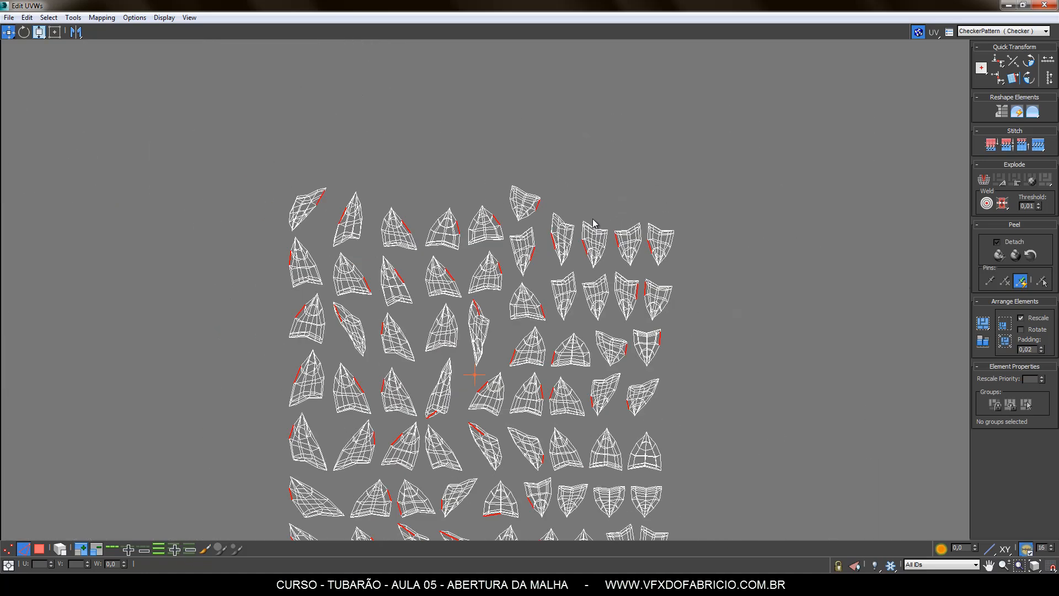
# Complete the edge selection with one outline edge on each unmarked tooth at the far end of the bottom three rows
pyautogui.scroll(4, 524, 497)
pyautogui.keyDown('ctrl'); pyautogui.click(551, 483); pyautogui.keyUp('ctrl')
pyautogui.keyDown('ctrl'); pyautogui.click(621, 467); pyautogui.keyUp('ctrl')
pyautogui.keyDown('ctrl'); pyautogui.click(605, 398); pyautogui.keyUp('ctrl')
pyautogui.keyDown('ctrl'); pyautogui.click(575, 398); pyautogui.keyUp('ctrl')
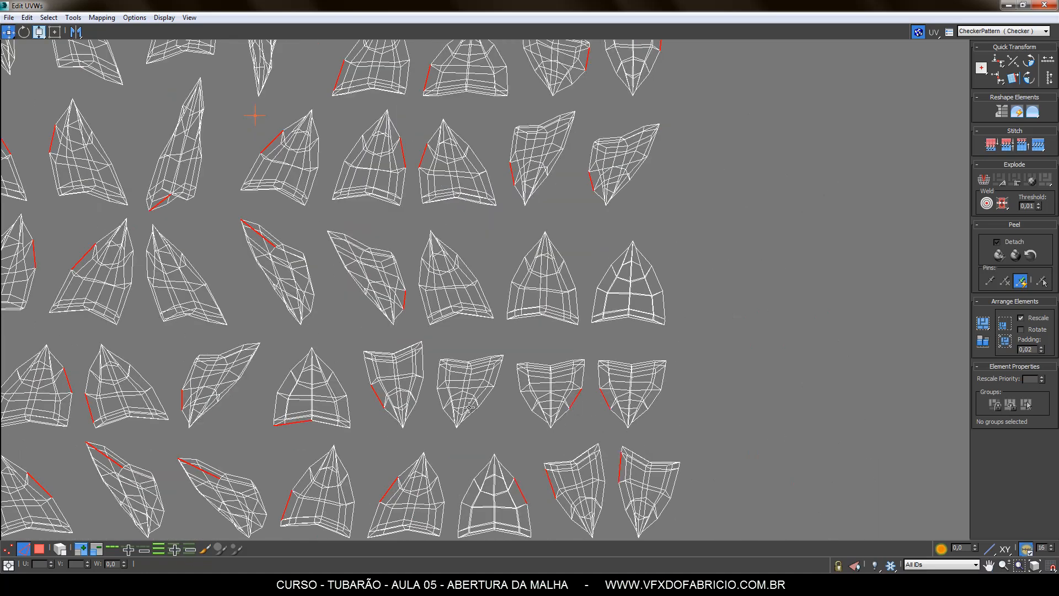
pyautogui.keyDown('ctrl'); pyautogui.click(487, 397); pyautogui.keyUp('ctrl')
pyautogui.keyDown('ctrl'); pyautogui.click(468, 267); pyautogui.keyUp('ctrl')
pyautogui.keyDown('ctrl'); pyautogui.click(519, 270); pyautogui.keyUp('ctrl')
pyautogui.keyDown('ctrl'); pyautogui.click(604, 277); pyautogui.keyUp('ctrl')
# Expand the selected edges into full edge loops around the teeth outlines and inspect the loops
pyautogui.moveTo(693, 358); pyautogui.dragTo(809, 356, button='middle')
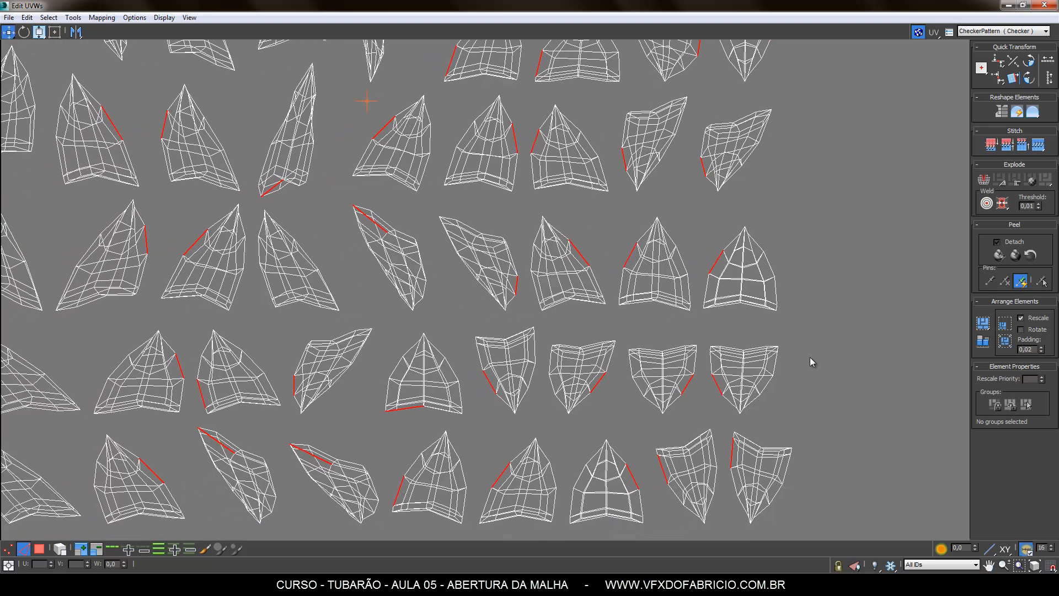
pyautogui.scroll(-4, 460, 335)
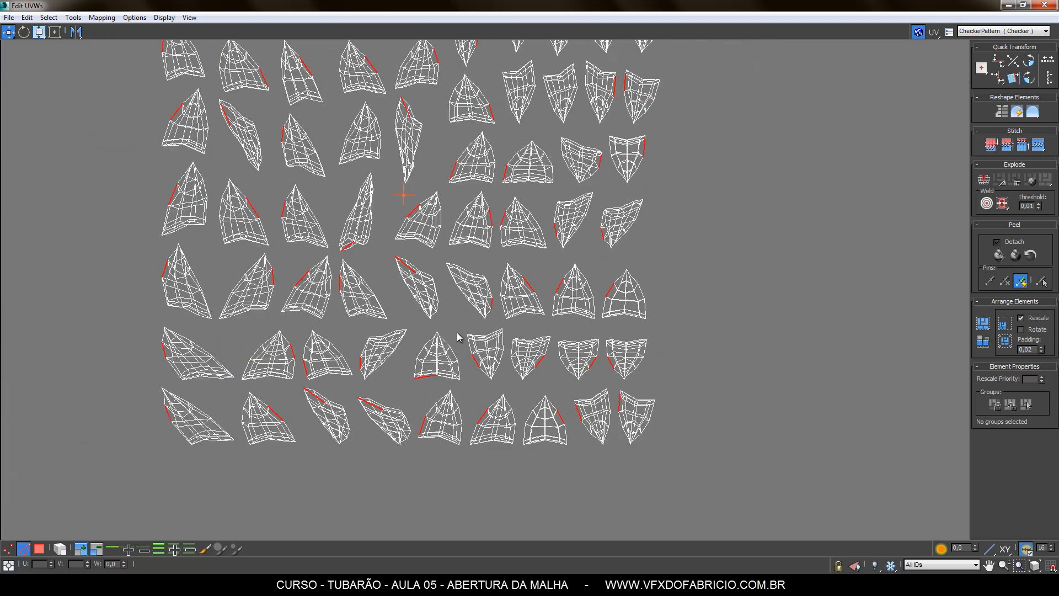
pyautogui.moveTo(460, 335); pyautogui.dragTo(443, 318, button='middle')
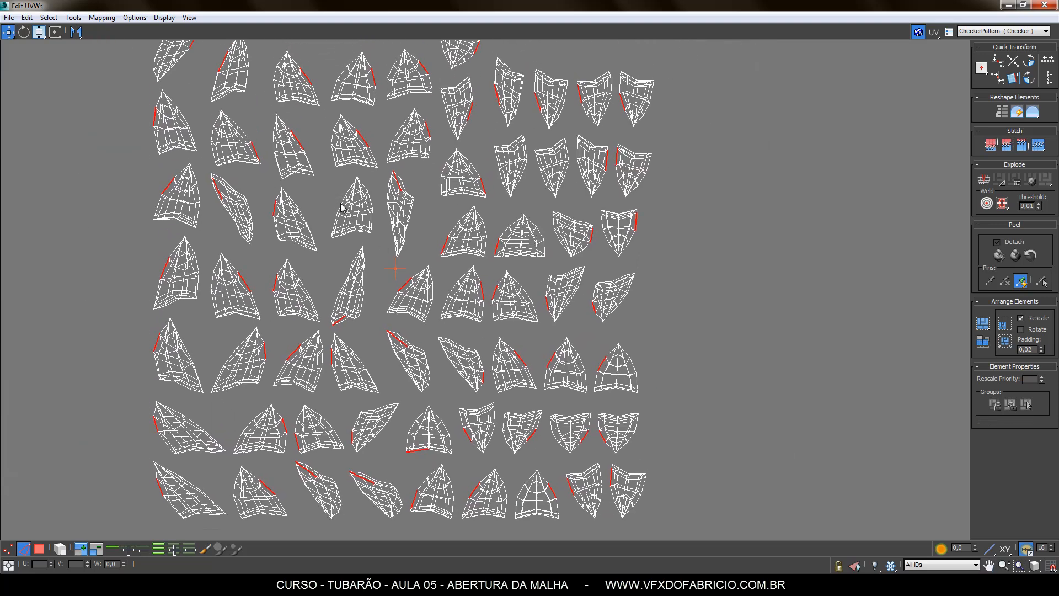
pyautogui.click(112, 549)
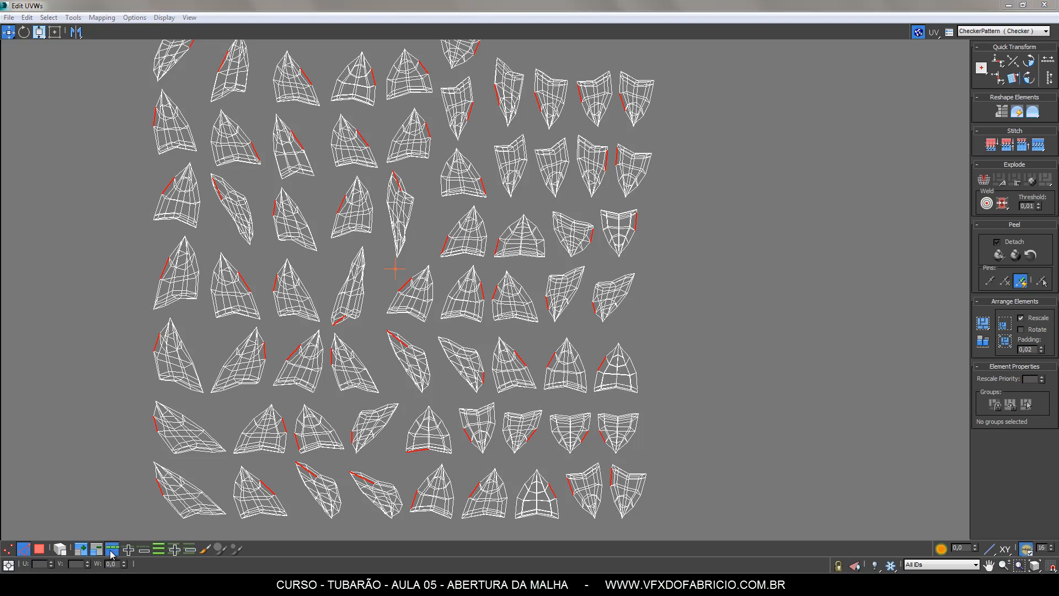
pyautogui.moveTo(696, 189); pyautogui.dragTo(694, 230, button='middle')
pyautogui.moveTo(669, 303); pyautogui.dragTo(660, 262, button='middle')
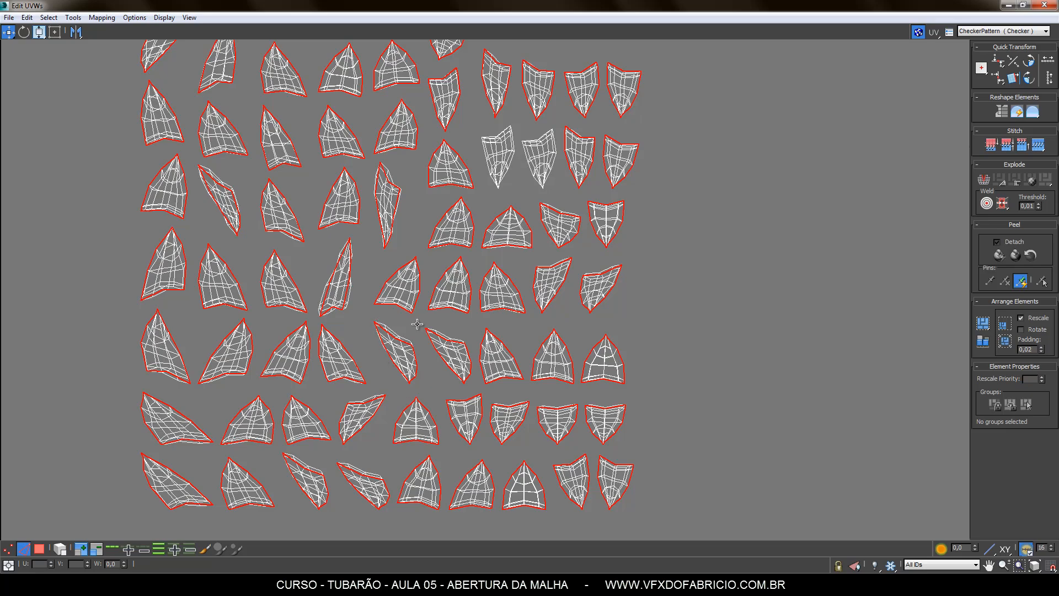
pyautogui.scroll(5, 387, 296)
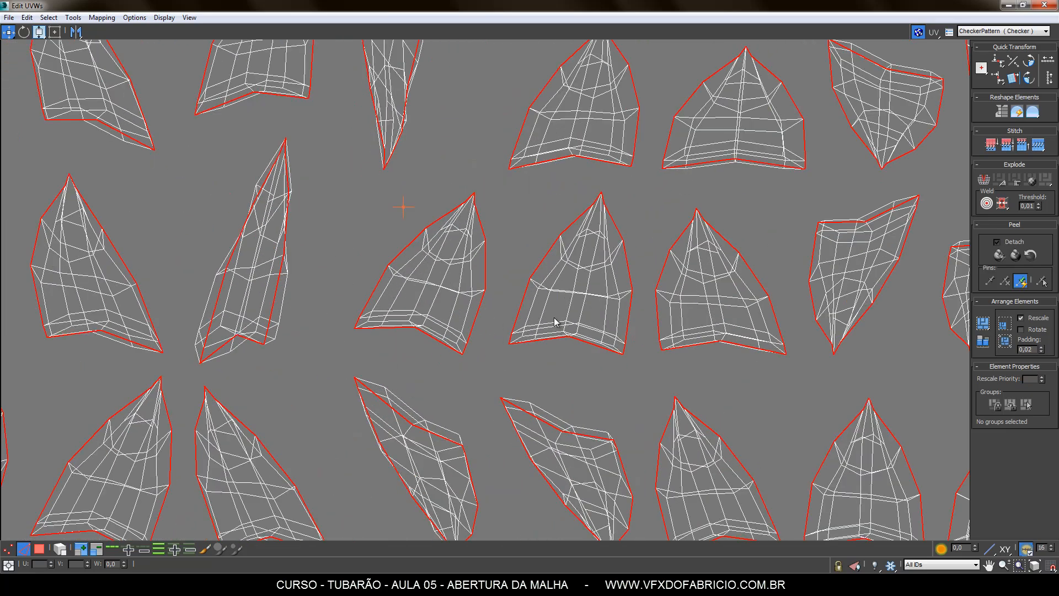
pyautogui.scroll(-5, 555, 317)
pyautogui.moveTo(595, 335); pyautogui.dragTo(491, 315, button='middle')
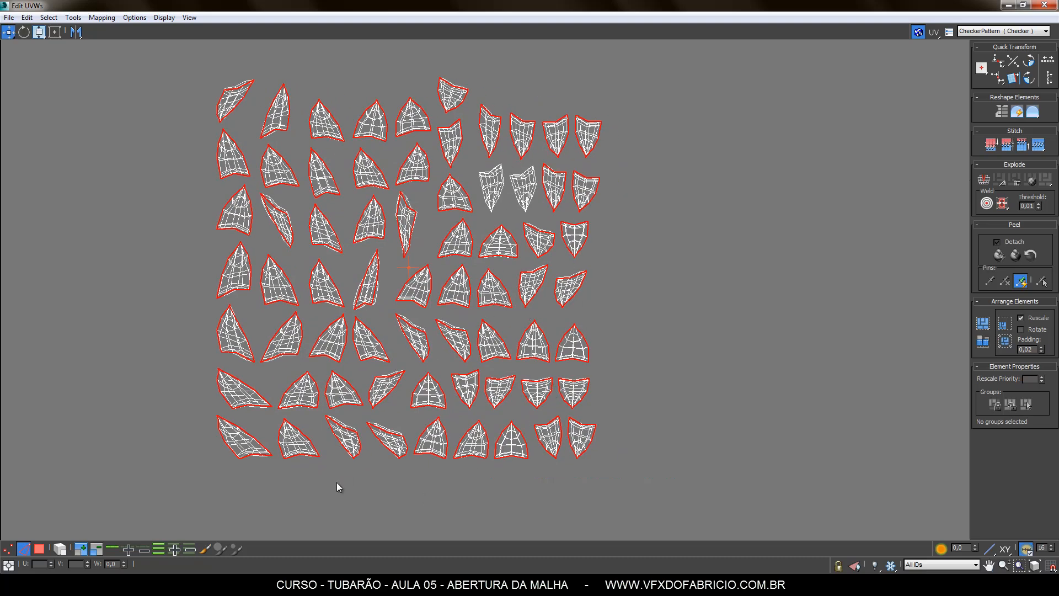
pyautogui.scroll(6, 336, 451)
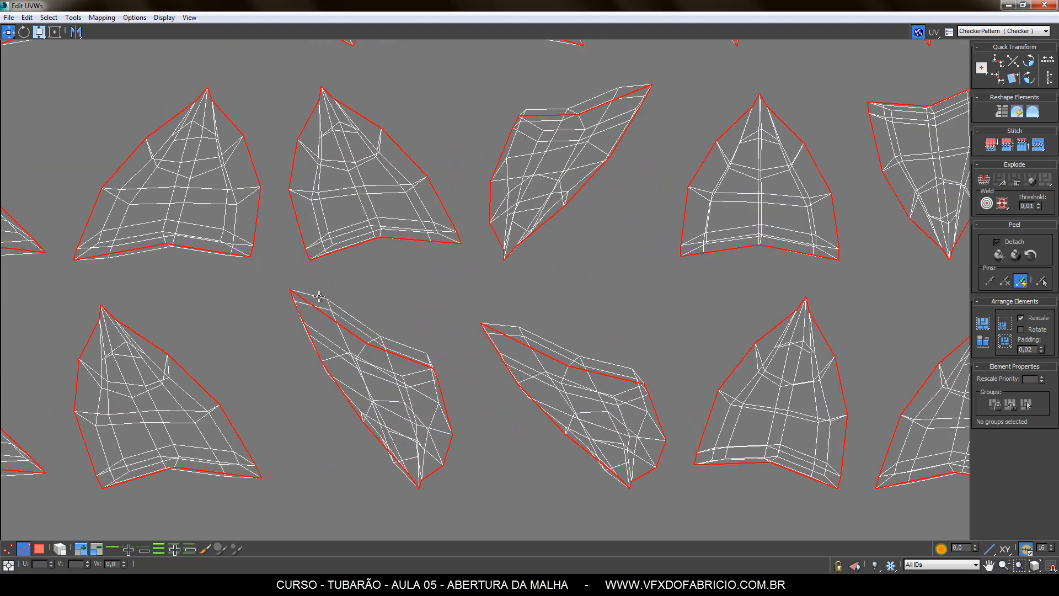
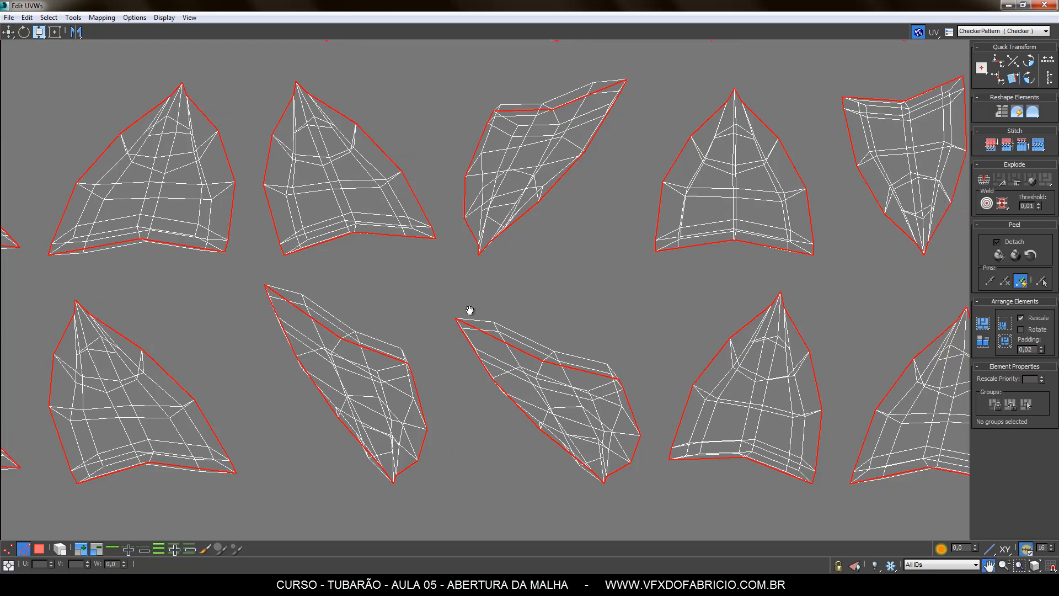
# Add one outline edge on each of the two unmarked second-row teeth and expand both into full edge loops
pyautogui.scroll(-5, 469, 310)
pyautogui.moveTo(579, 312); pyautogui.dragTo(448, 364, button='middle')
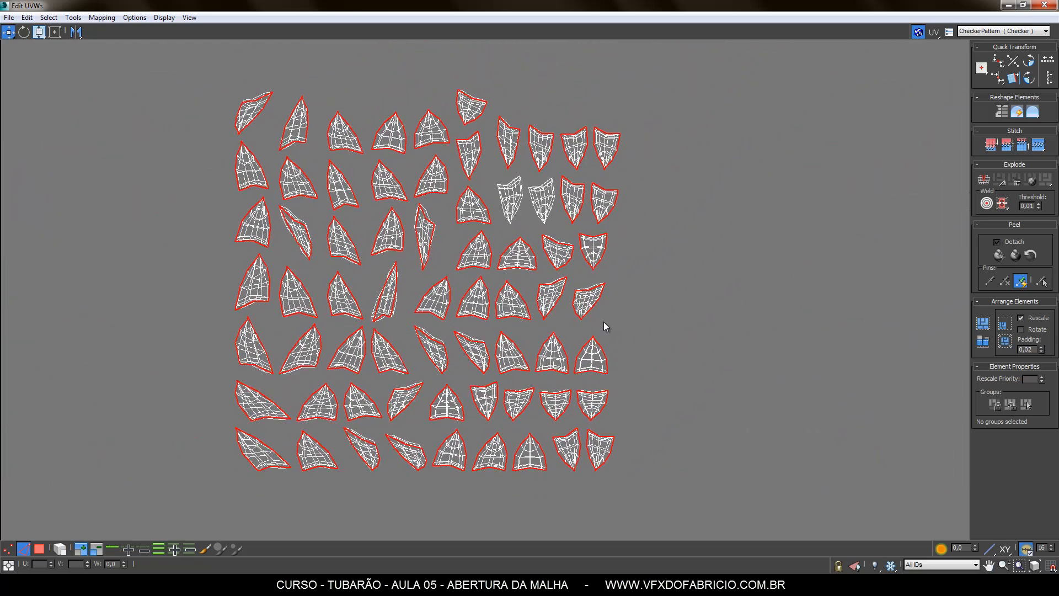
pyautogui.scroll(6, 524, 193)
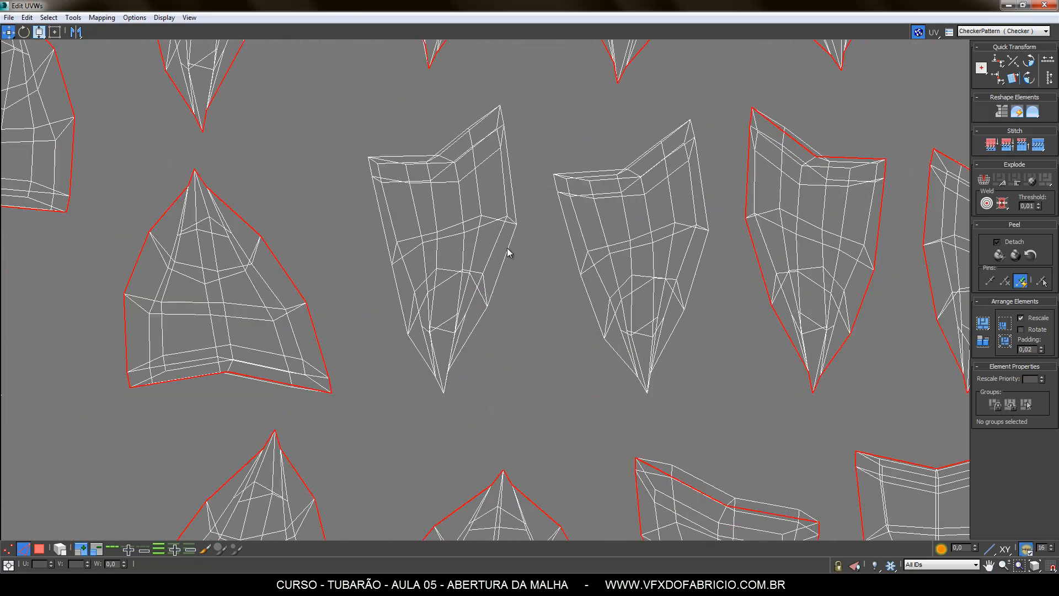
pyautogui.click(509, 251)
pyautogui.click(112, 549)
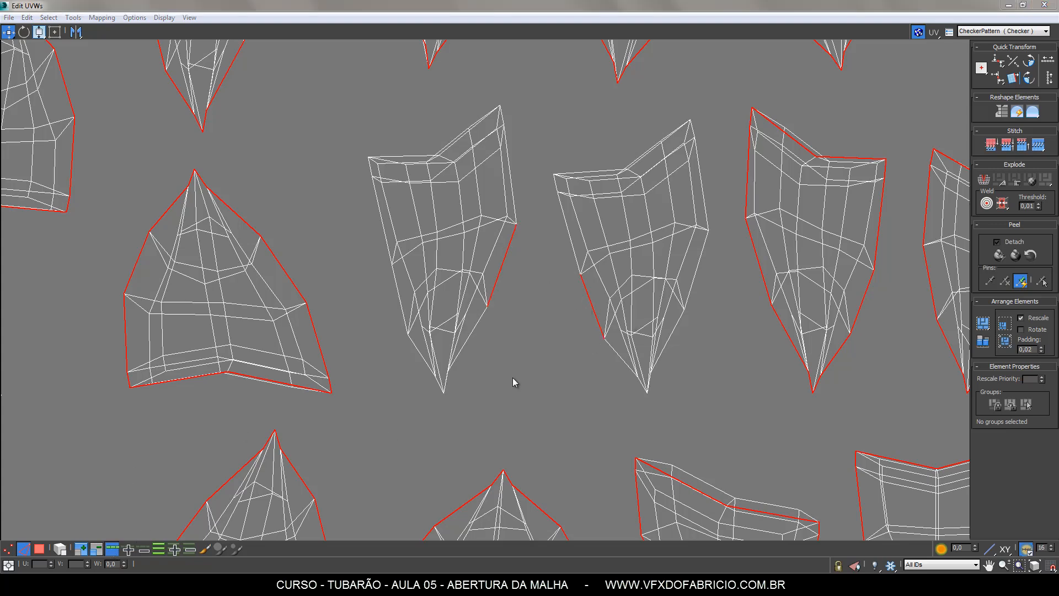
pyautogui.moveTo(513, 334); pyautogui.dragTo(430, 303, button='middle')
pyautogui.scroll(-3, 429, 304)
pyautogui.scroll(-8, 430, 307)
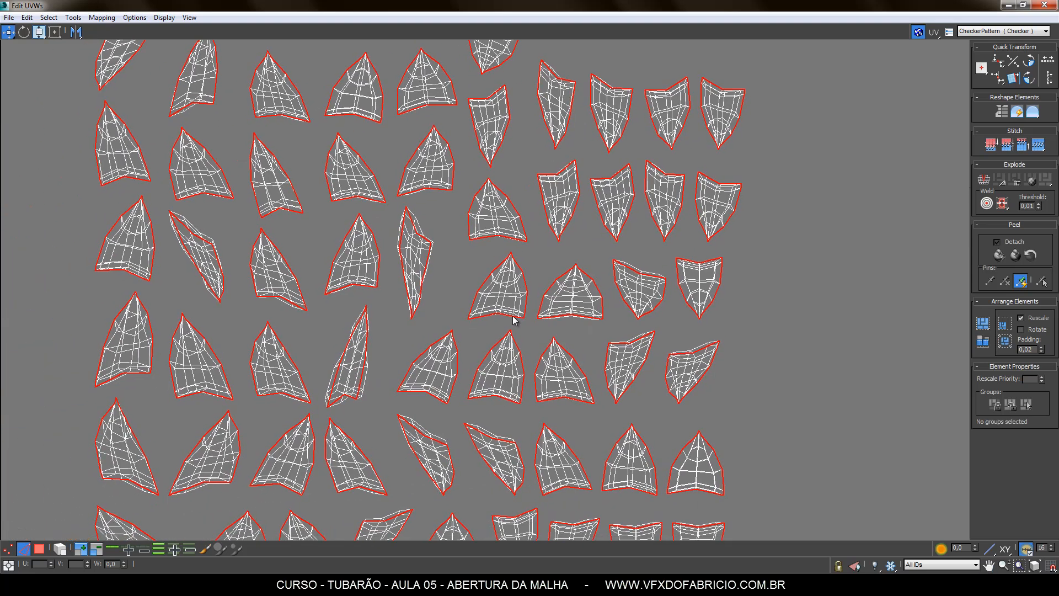
pyautogui.moveTo(461, 404); pyautogui.dragTo(437, 335, button='middle')
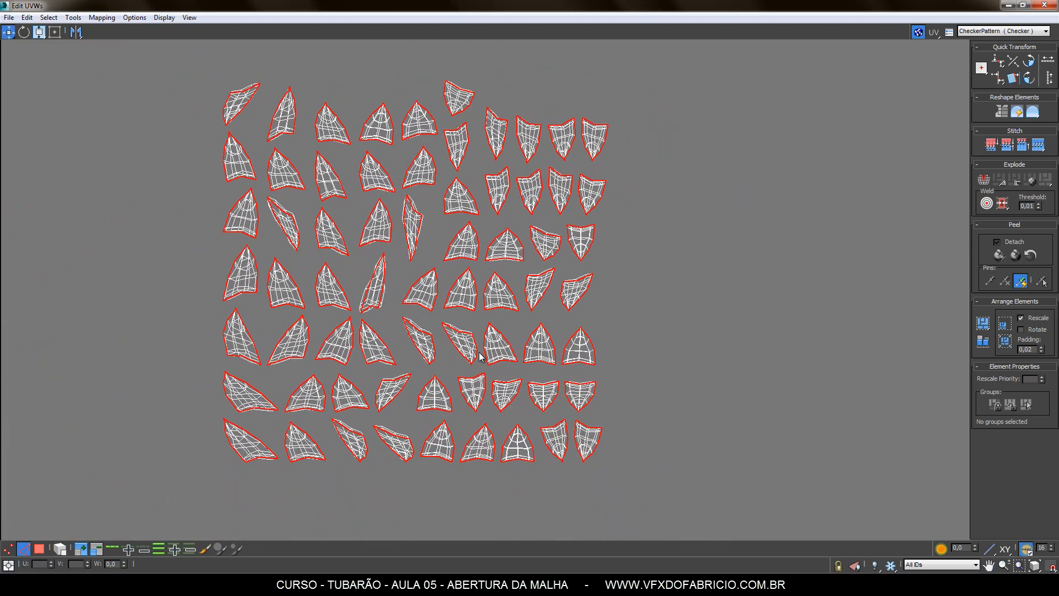
# Break the teeth along the selected edge loops and move one half of the fifth row's end tooth aside as a separate element
pyautogui.click(611, 370)
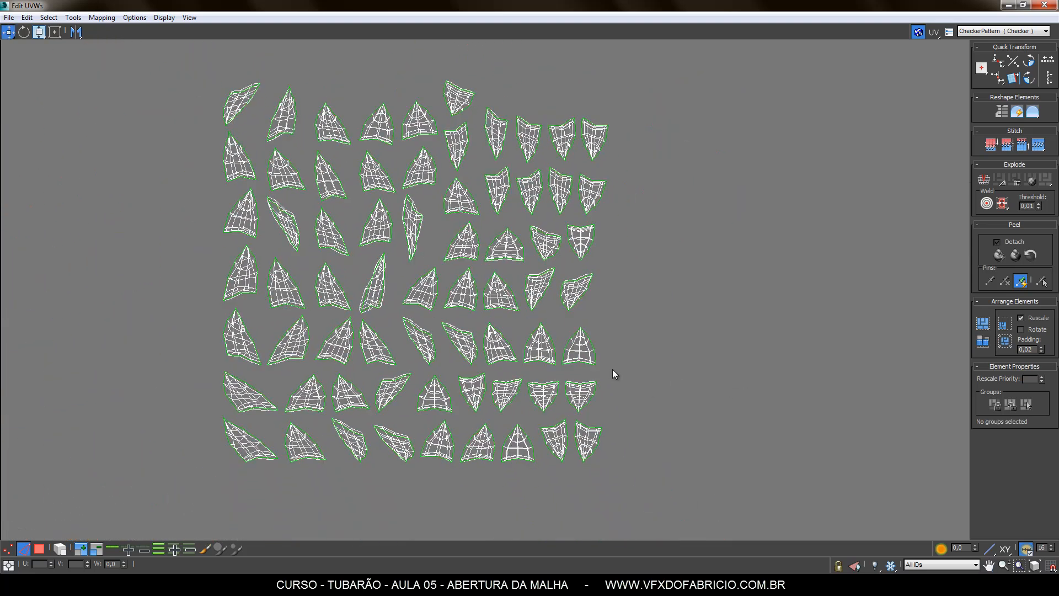
pyautogui.click(39, 548)
pyautogui.click(60, 548)
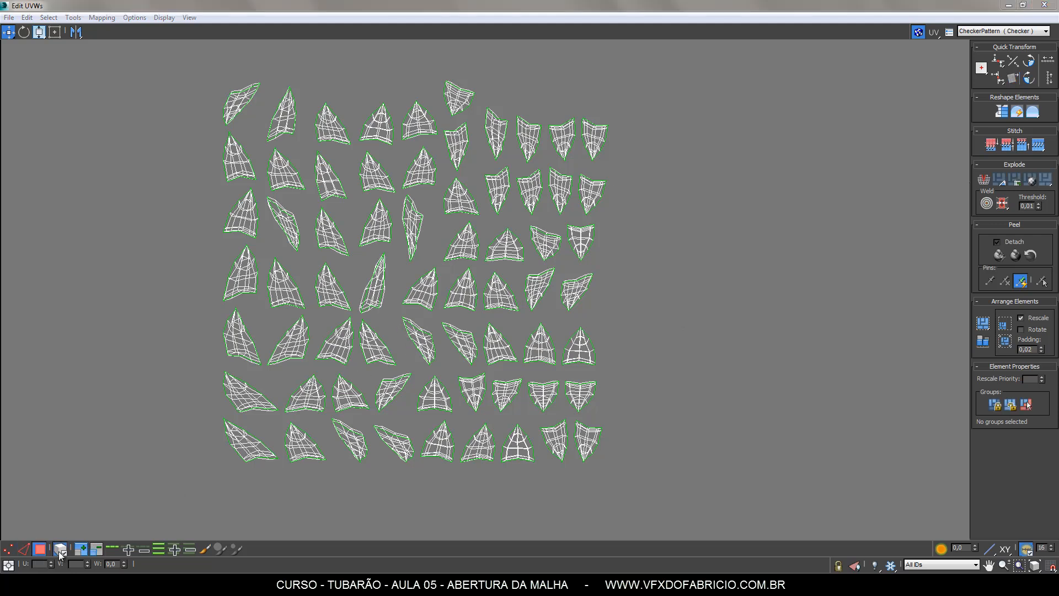
pyautogui.click(579, 347)
pyautogui.moveTo(579, 348); pyautogui.dragTo(623, 348)
pyautogui.click(643, 399)
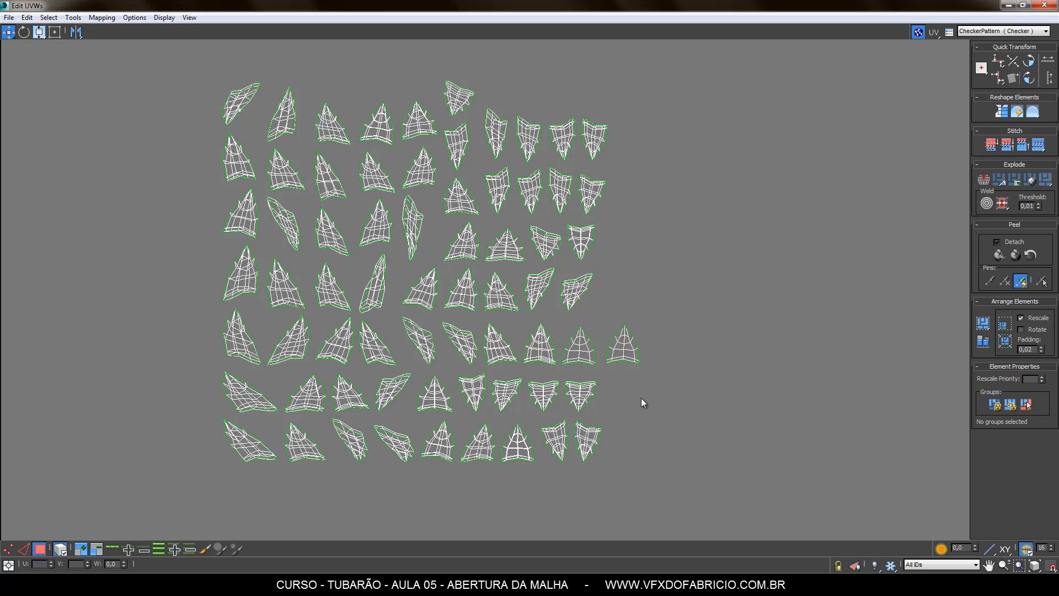
# Select all the tooth shells and try a Quick Peel on them
pyautogui.moveTo(151, 64); pyautogui.dragTo(683, 485)
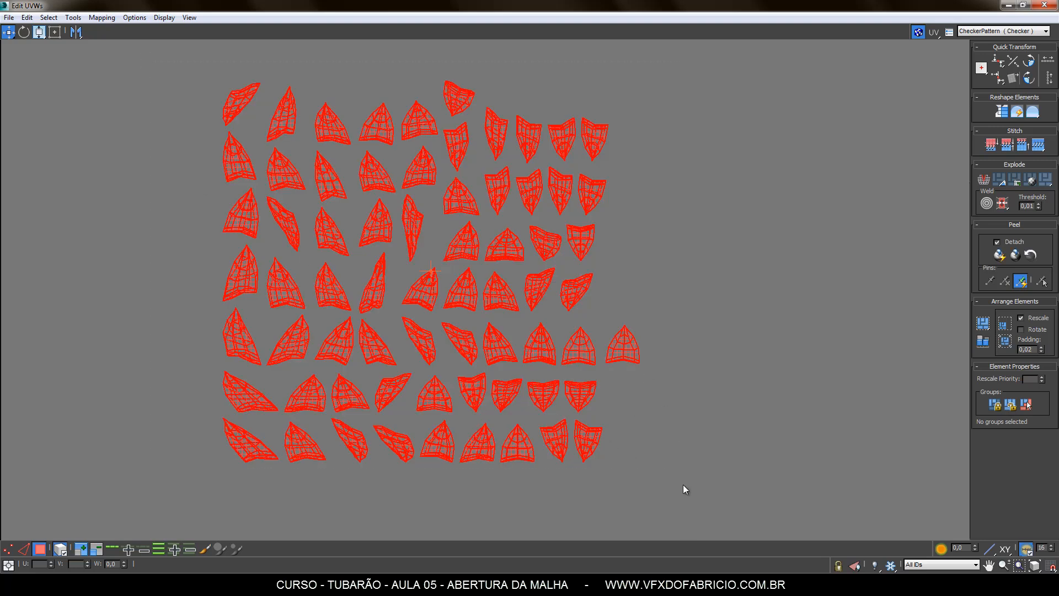
pyautogui.click(1000, 255)
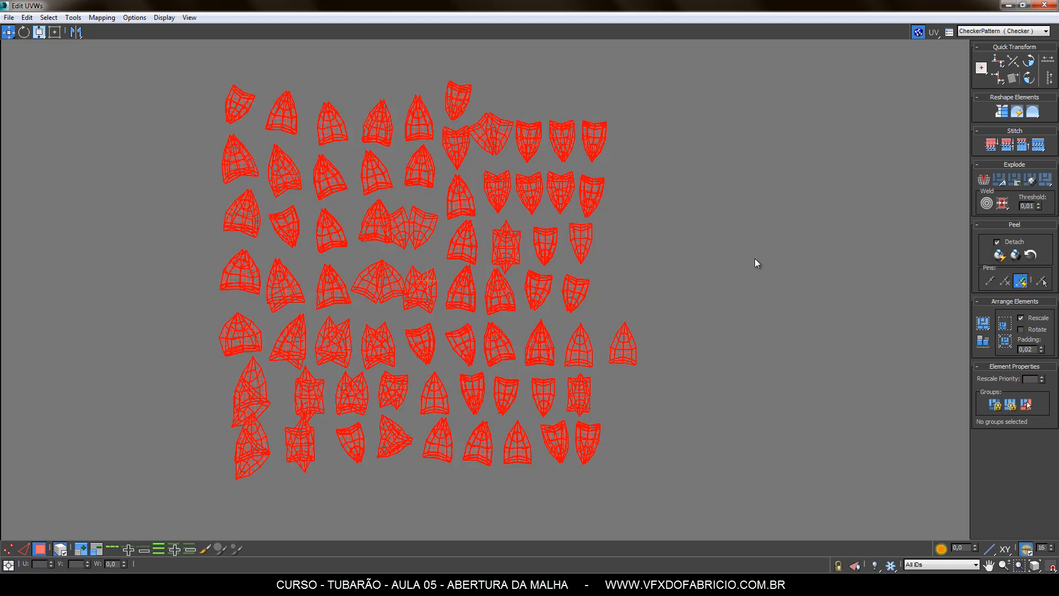
# Undo the peel and try relaxing the tooth shells by polygon angles with 100 iterations
pyautogui.click(72, 17)
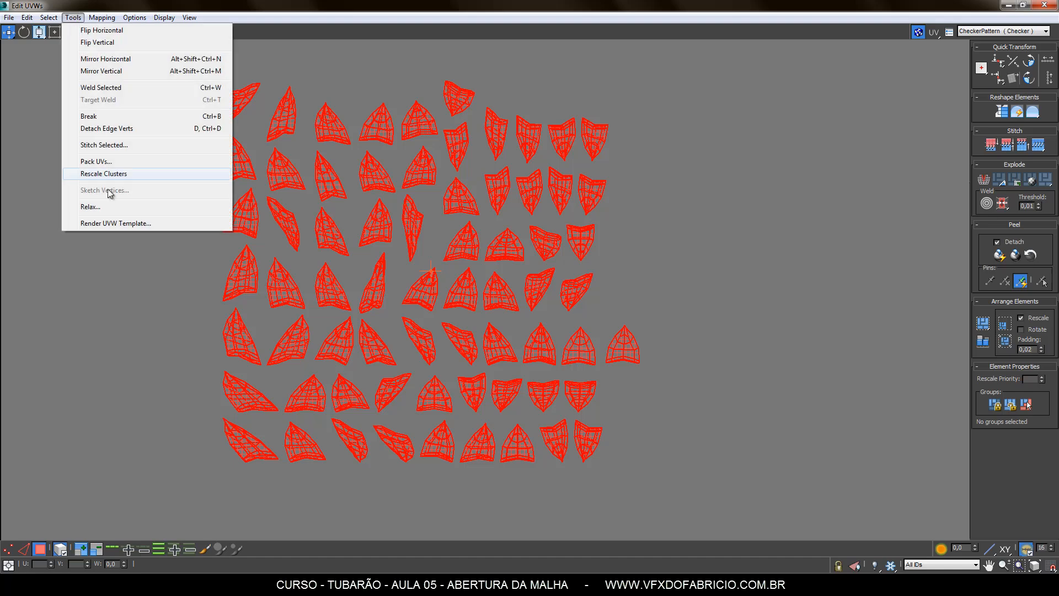
pyautogui.click(100, 205)
pyautogui.click(86, 49)
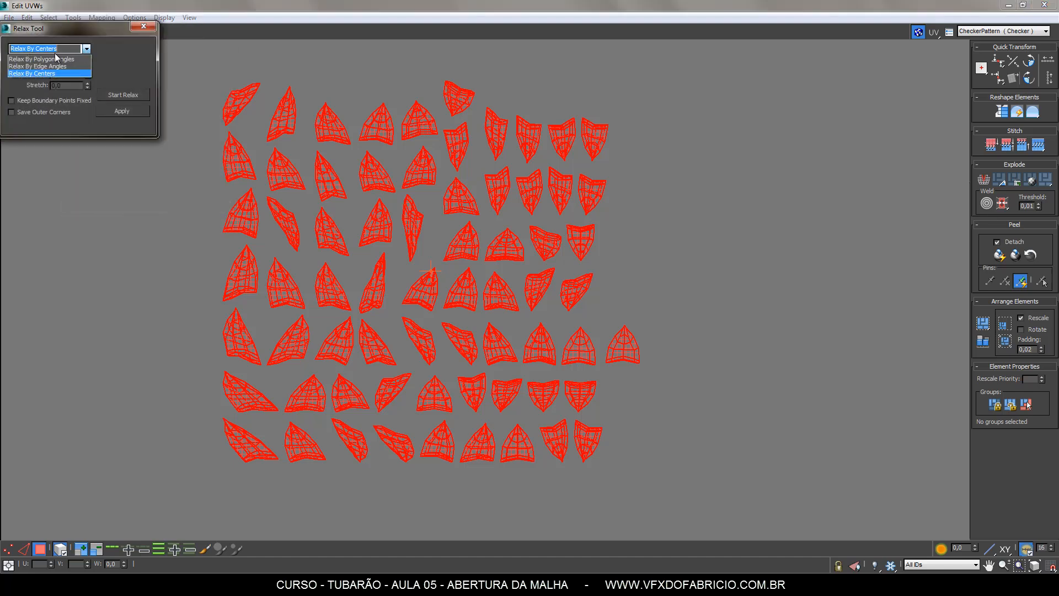
pyautogui.click(52, 60)
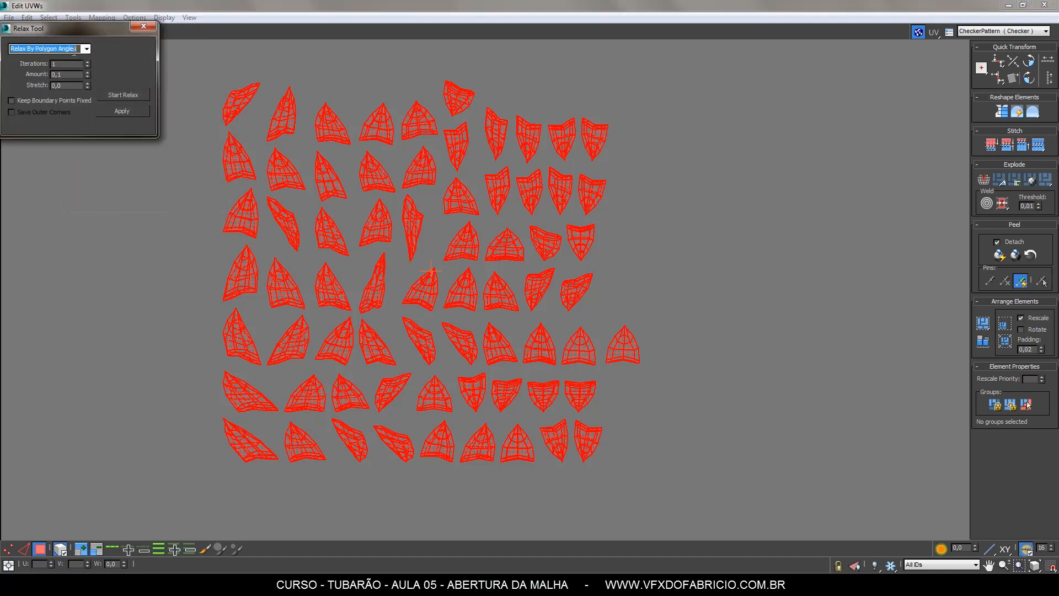
pyautogui.click(64, 64)
pyautogui.write('00')
pyautogui.click(118, 95)
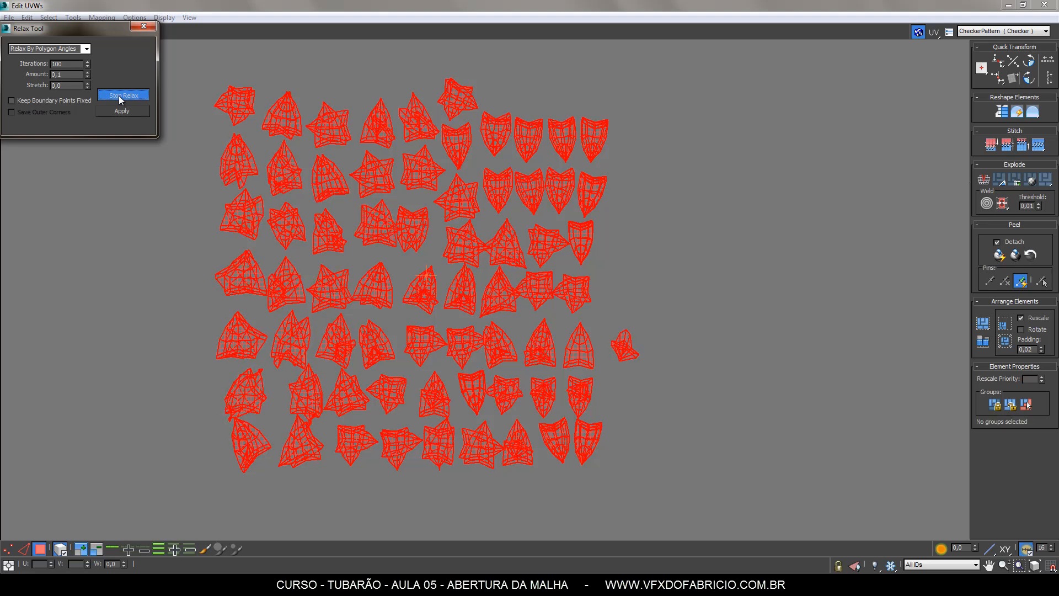
pyautogui.click(121, 95)
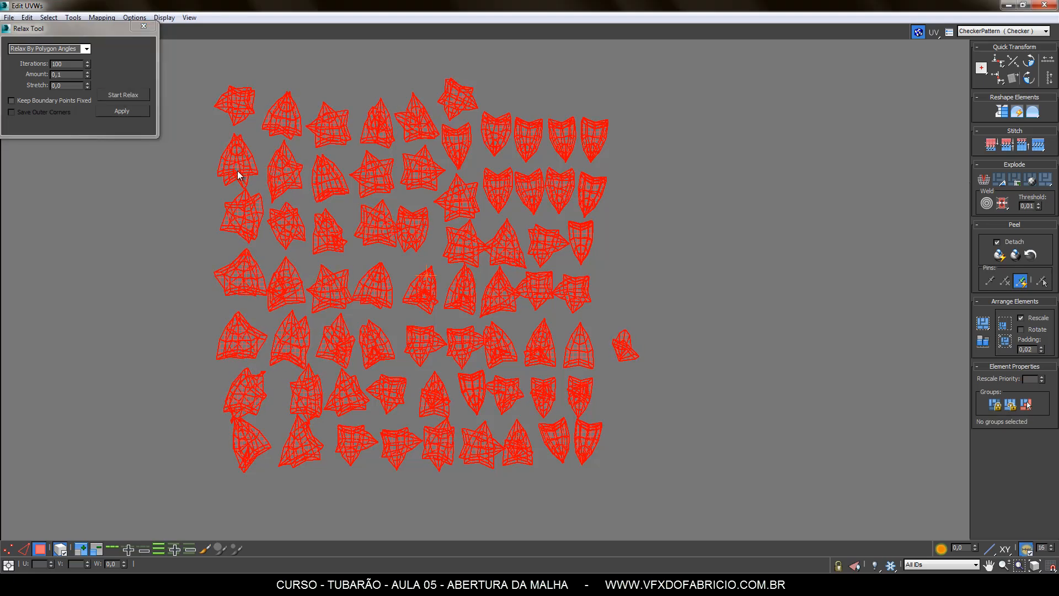
pyautogui.click(140, 96)
pyautogui.click(140, 96)
pyautogui.hotkey('ctrl', 'z')
pyautogui.hotkey('ctrl', 'z')
pyautogui.click(143, 26)
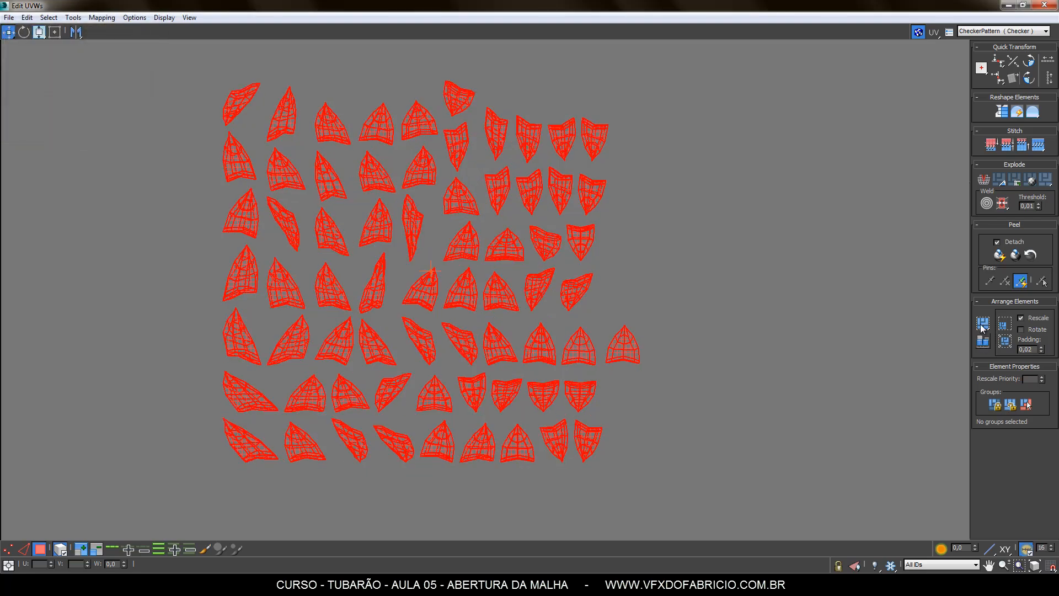
# Quick Peel all the tooth shells and pack them into the checker tile
pyautogui.click(998, 256)
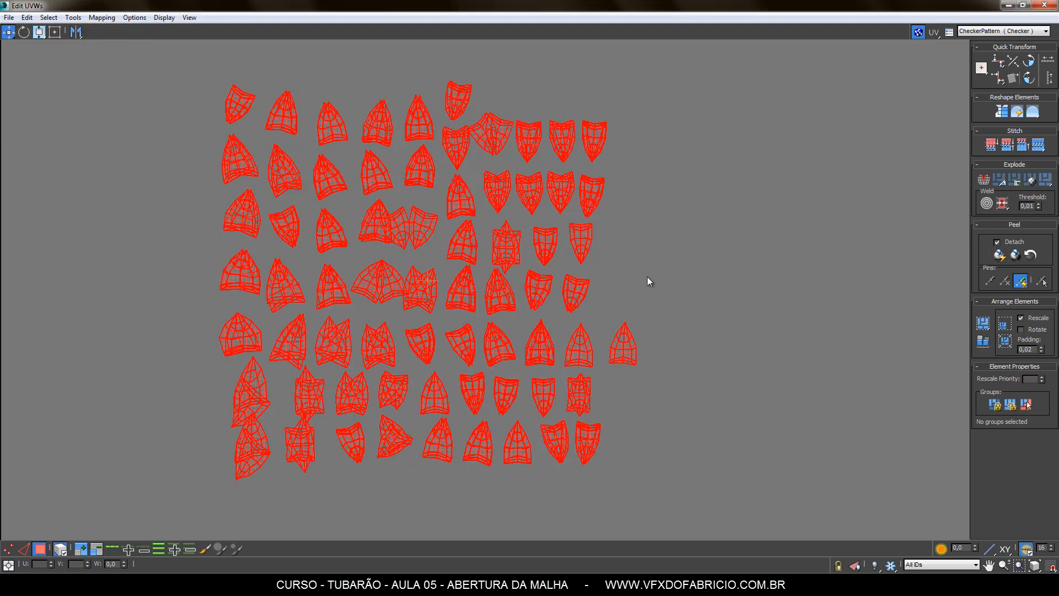
pyautogui.click(671, 90)
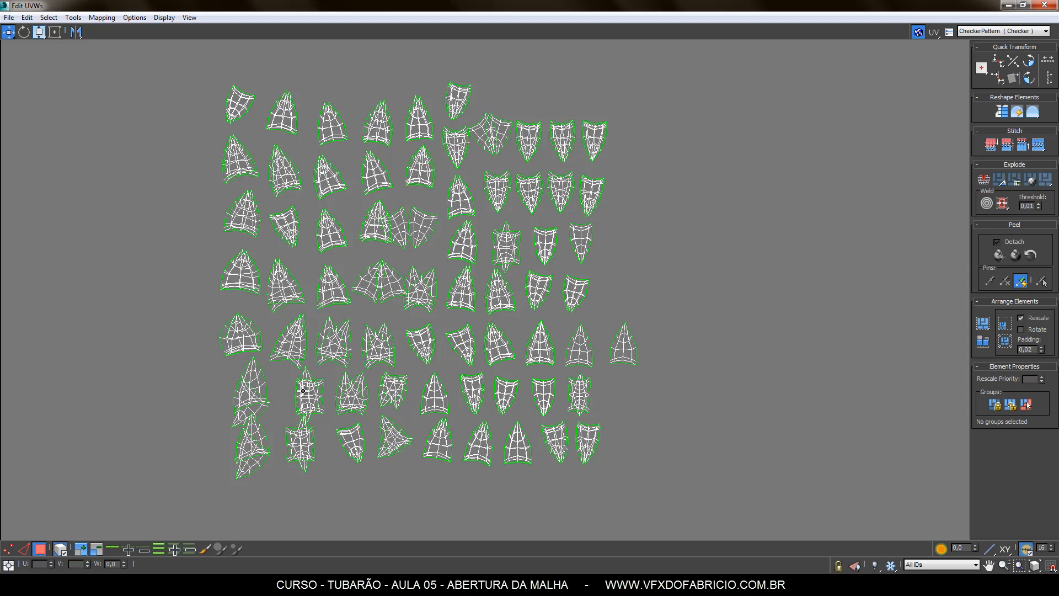
pyautogui.scroll(-3, 299, 389)
pyautogui.moveTo(501, 433); pyautogui.dragTo(260, 246)
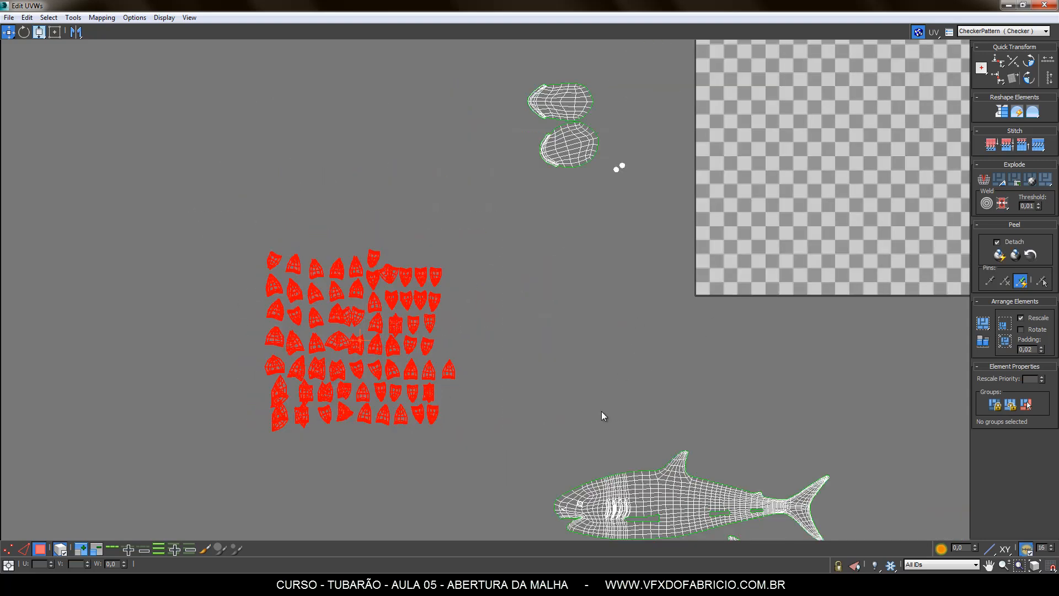
pyautogui.moveTo(615, 385); pyautogui.dragTo(428, 440, button='middle')
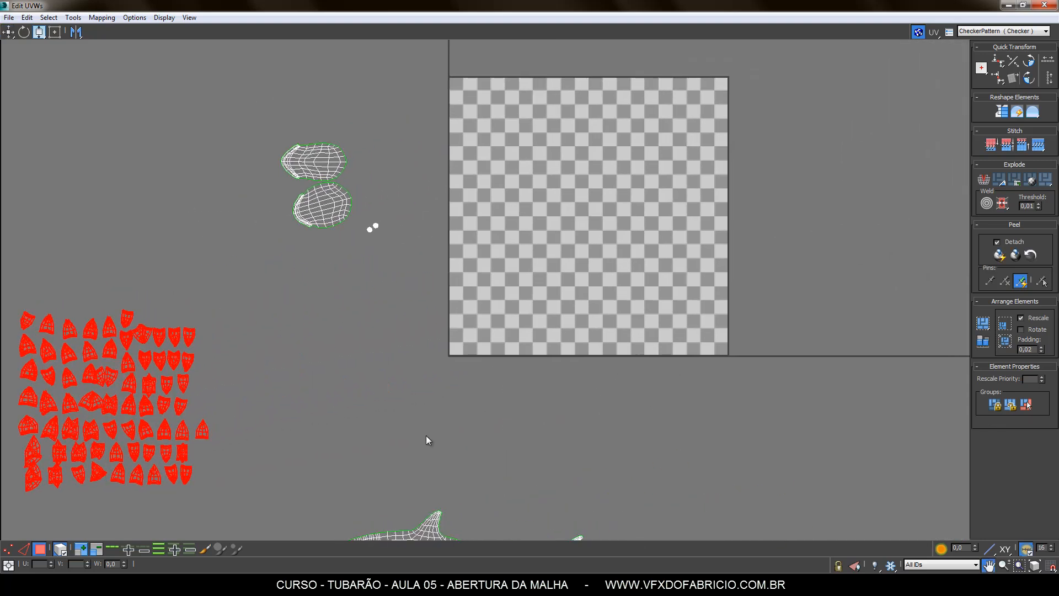
pyautogui.click(1005, 330)
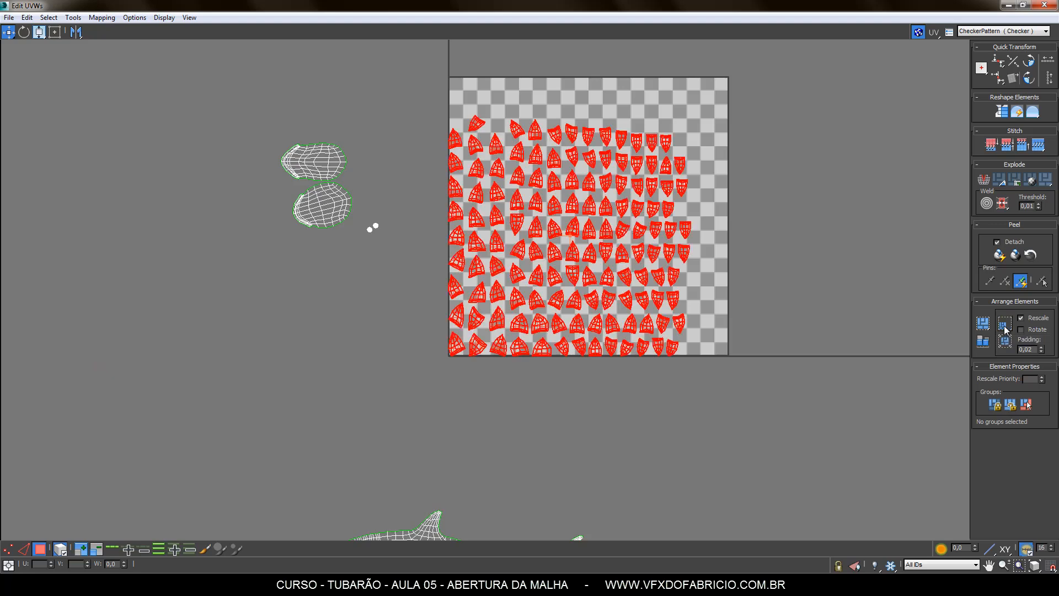
pyautogui.click(615, 268)
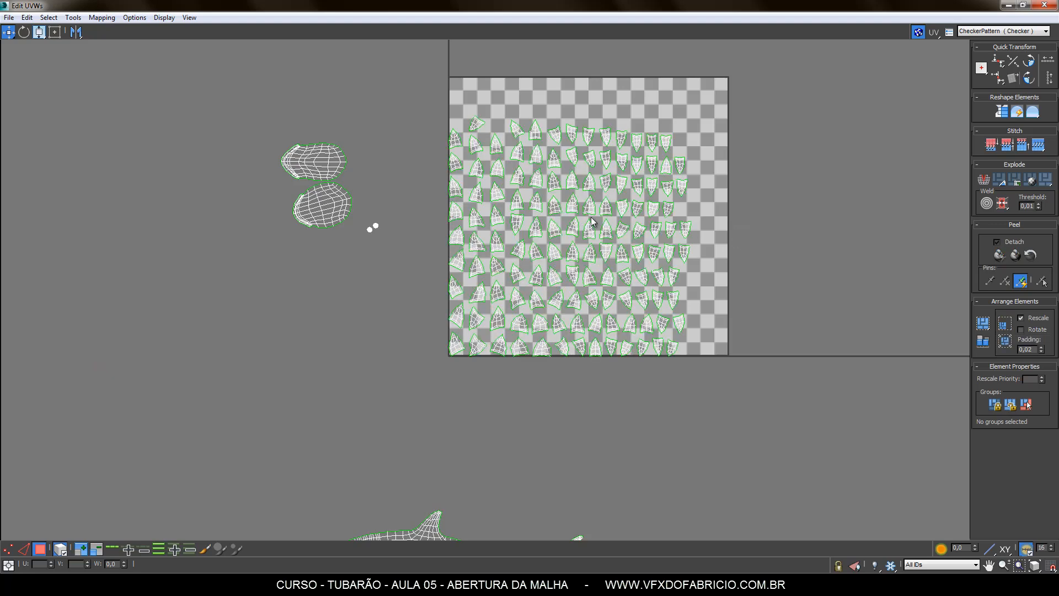
# Examine the packed teeth by selecting single shells to find the matching half of each
pyautogui.scroll(3, 611, 217)
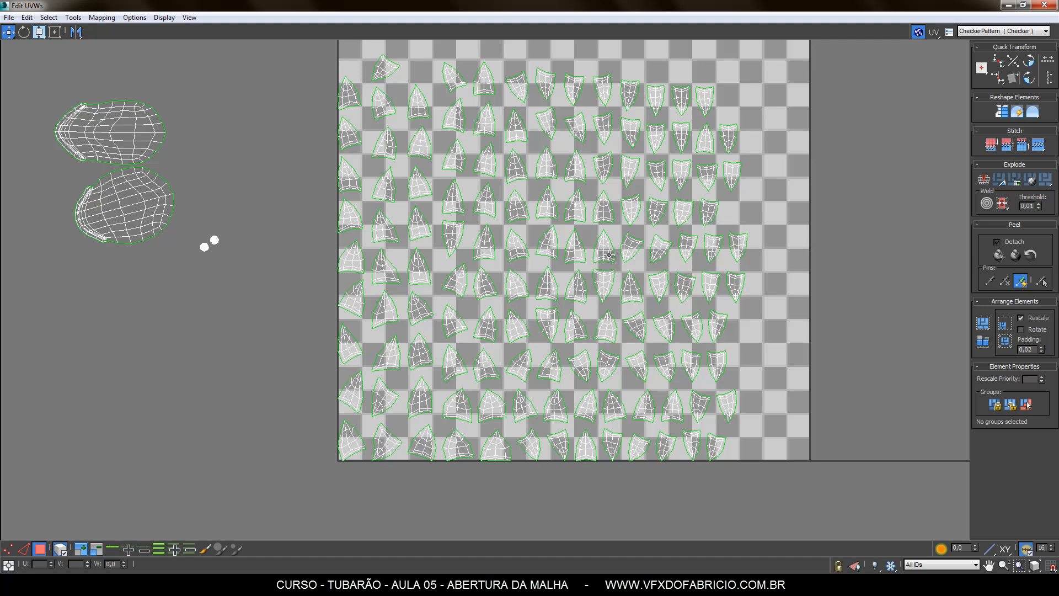
pyautogui.moveTo(661, 288); pyautogui.dragTo(638, 319, button='middle')
pyautogui.click(581, 282)
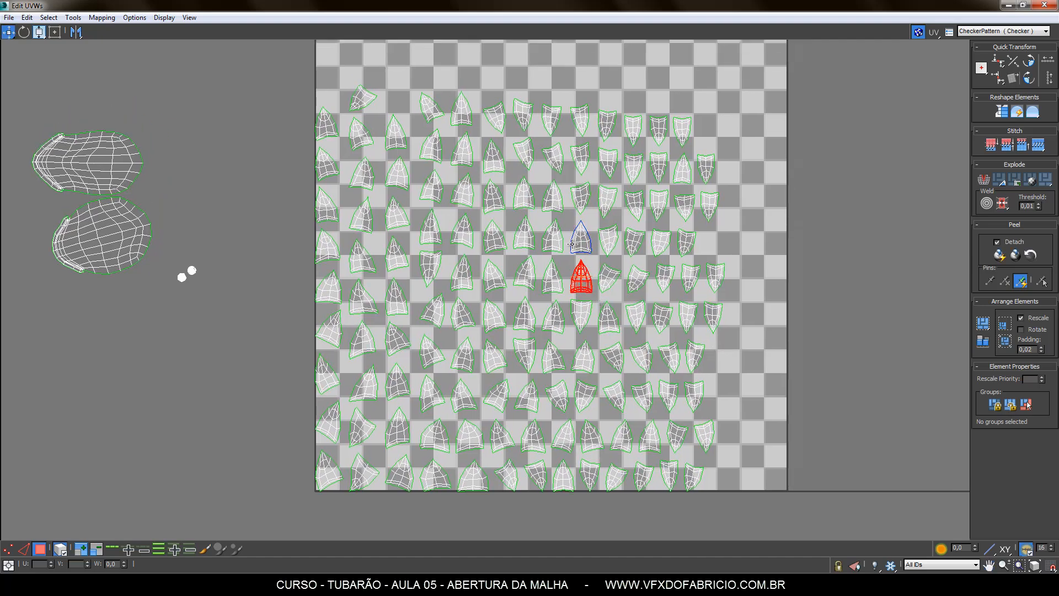
pyautogui.click(583, 200)
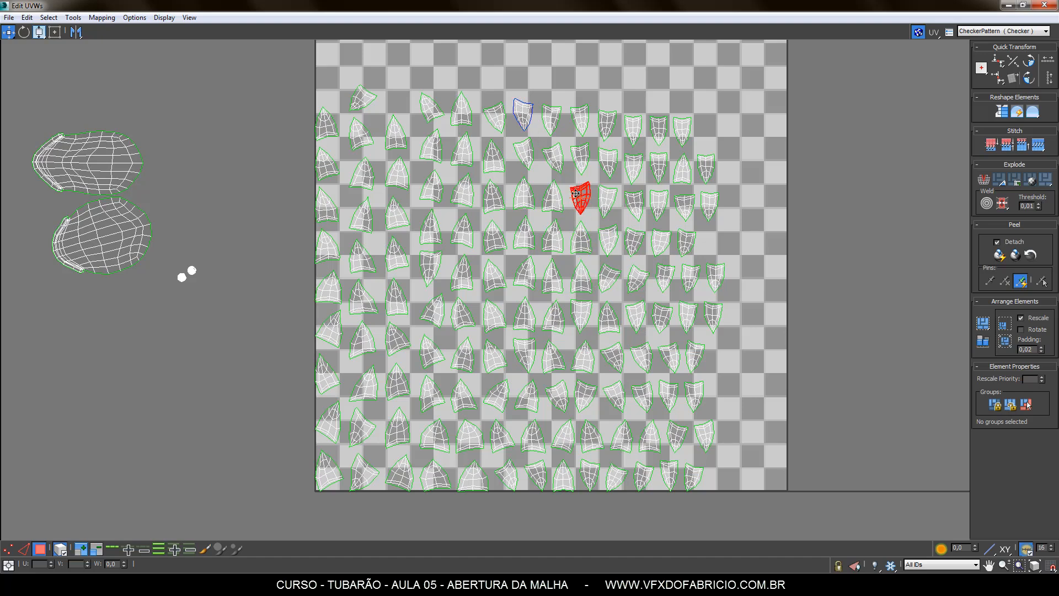
# Try moving a single second-row tooth shell out of the packed layout and undo the move
pyautogui.moveTo(607, 200)
pyautogui.mouseDown(button='middle')
pyautogui.moveTo(601, 239)
pyautogui.moveTo(597, 215)
pyautogui.mouseUp(button='middle')
pyautogui.click(545, 174)
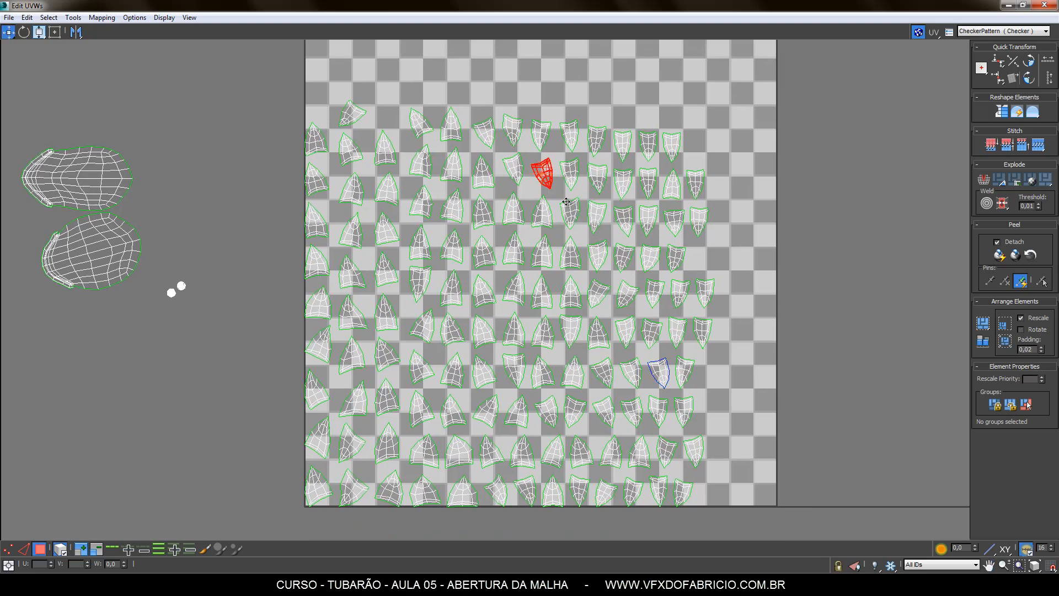
pyautogui.moveTo(544, 175); pyautogui.dragTo(763, 363)
pyautogui.hotkey('ctrl', 'z')
pyautogui.hotkey('ctrl', 'z')
pyautogui.hotkey('ctrl', 'z')
pyautogui.hotkey('ctrl', 'z')
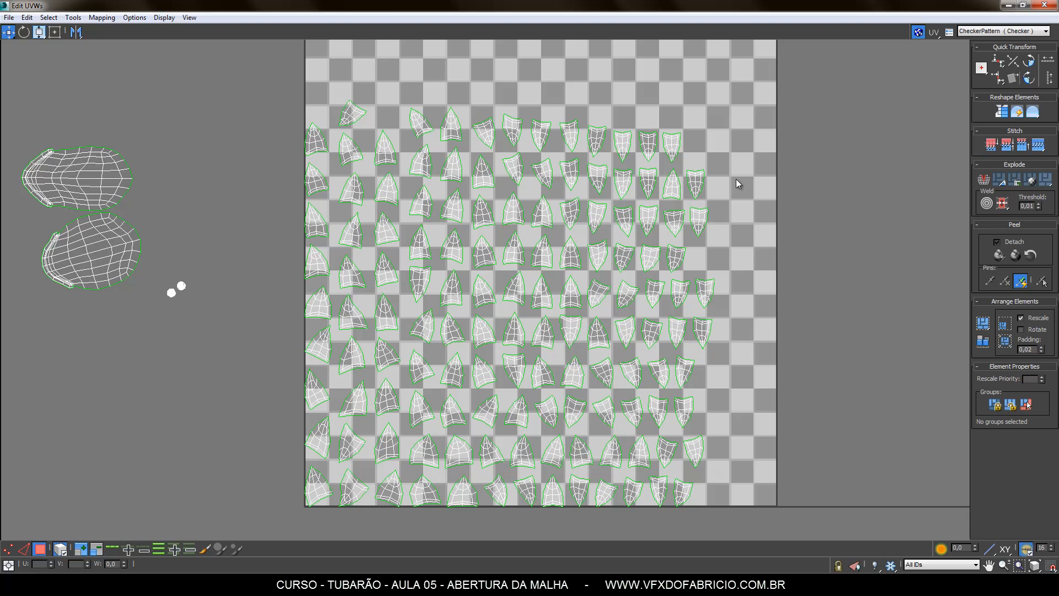
# Select every UV shell of the shark, including the mouth, eyes, teeth, body halves and fins
pyautogui.scroll(3, 462, 242)
pyautogui.scroll(-5, 478, 239)
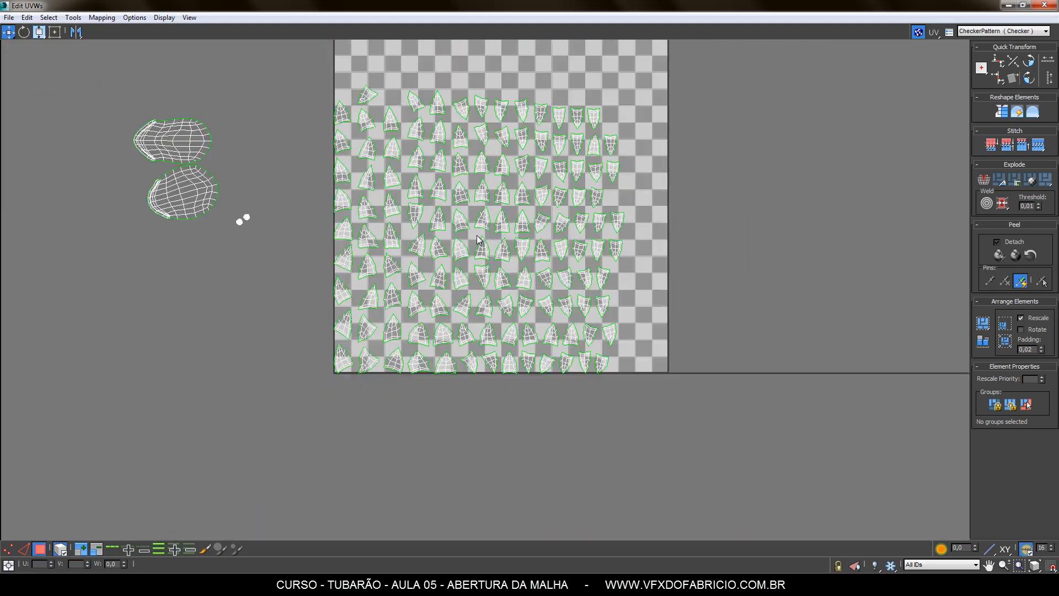
pyautogui.scroll(-5, 478, 236)
pyautogui.moveTo(477, 236); pyautogui.dragTo(453, 213, button='middle')
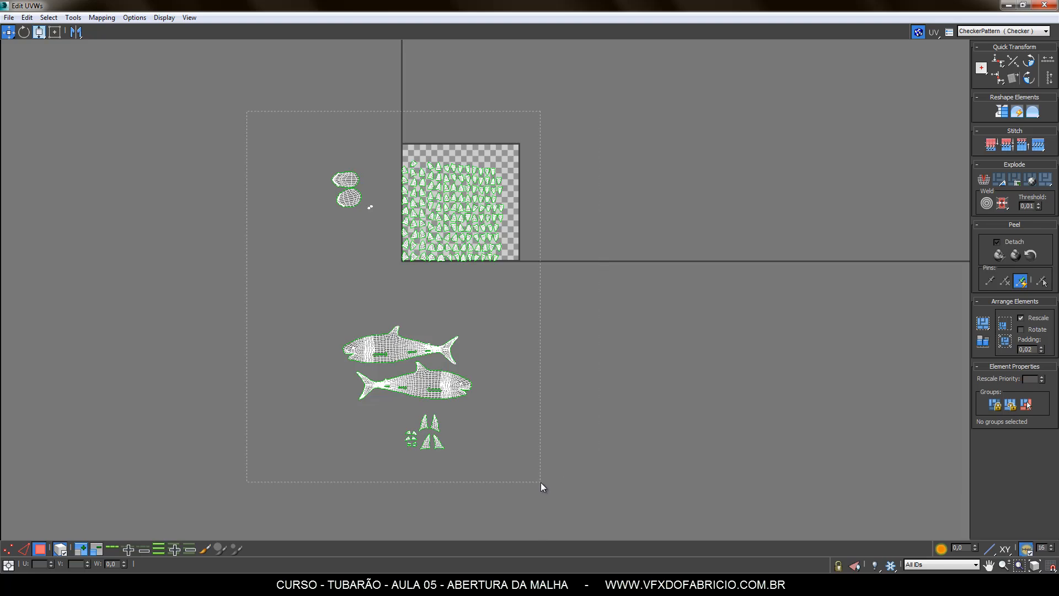
pyautogui.moveTo(541, 482); pyautogui.dragTo(561, 484)
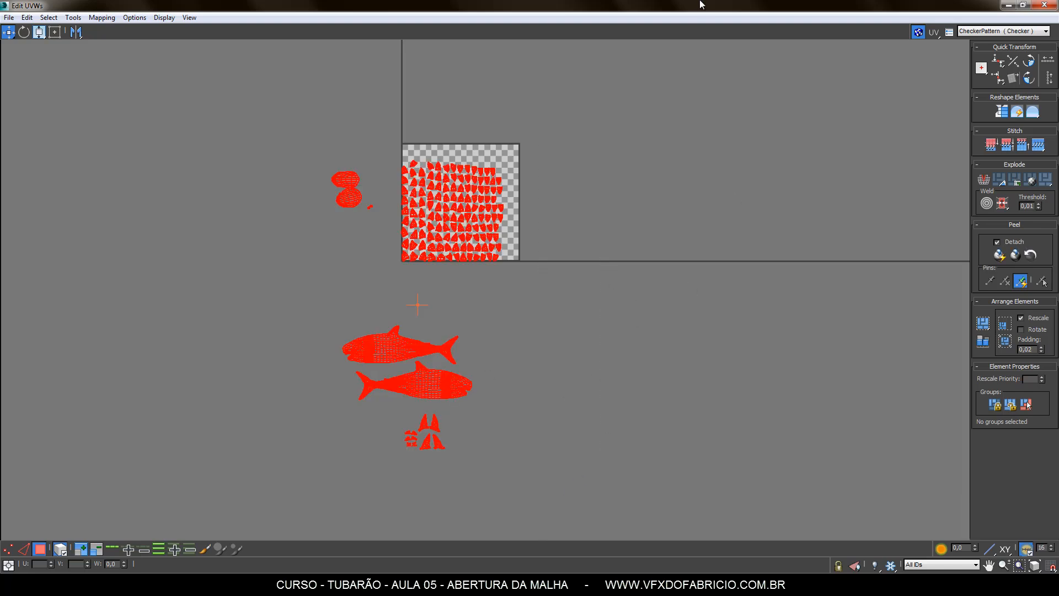
# Reduce the UV editor window to reveal the shark model and pack all selected shells together into the checker tile with Pack Custom
pyautogui.moveTo(699, 4); pyautogui.dragTo(683, 84)
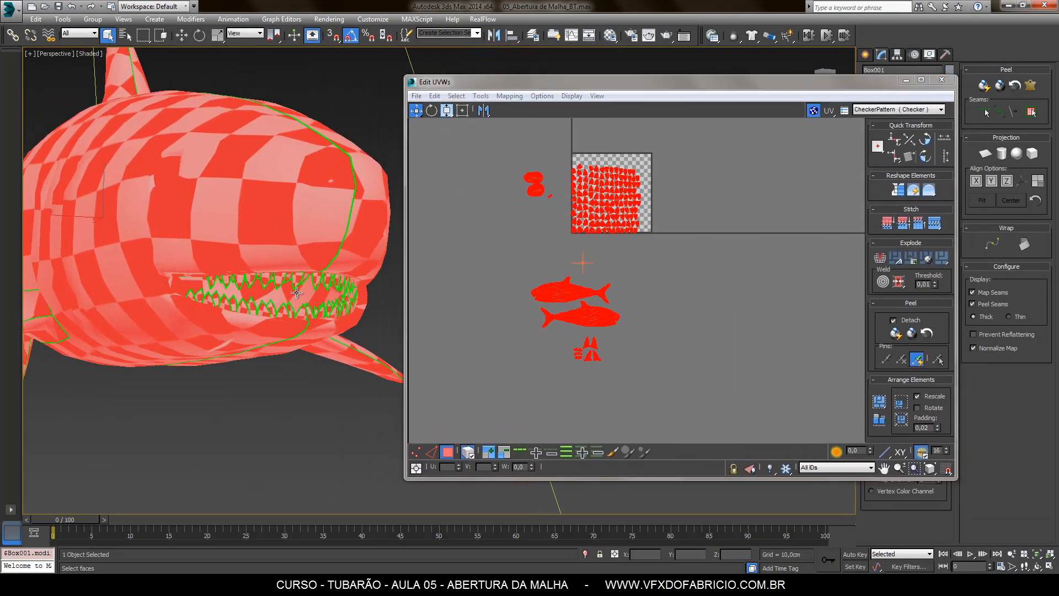
pyautogui.scroll(-5, 296, 293)
pyautogui.scroll(5, 310, 300)
pyautogui.moveTo(658, 257); pyautogui.dragTo(664, 276, button='middle')
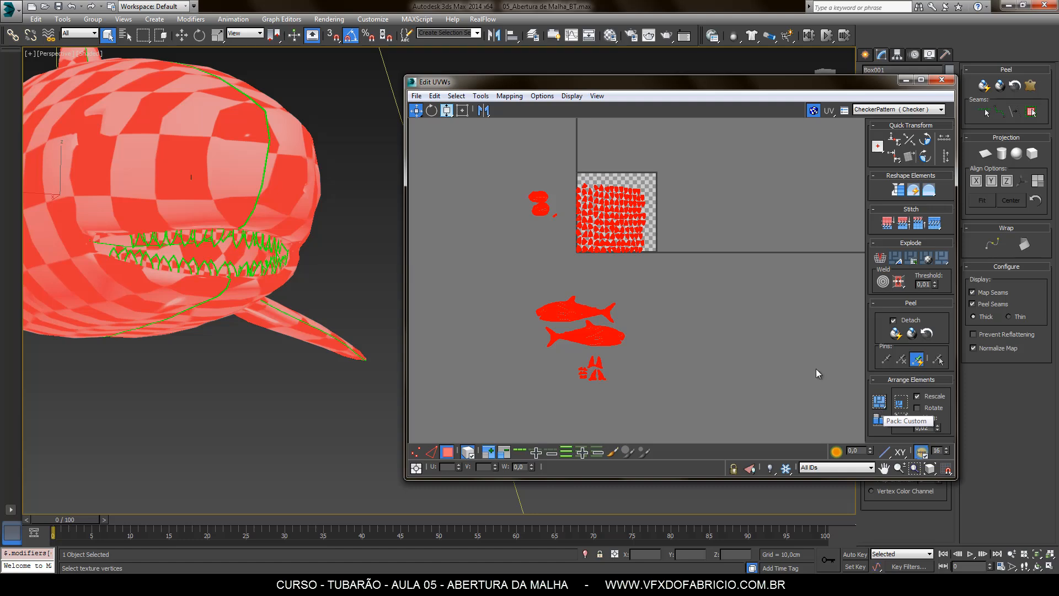
pyautogui.moveTo(651, 305); pyautogui.dragTo(647, 349, button='middle')
pyautogui.scroll(3, 592, 290)
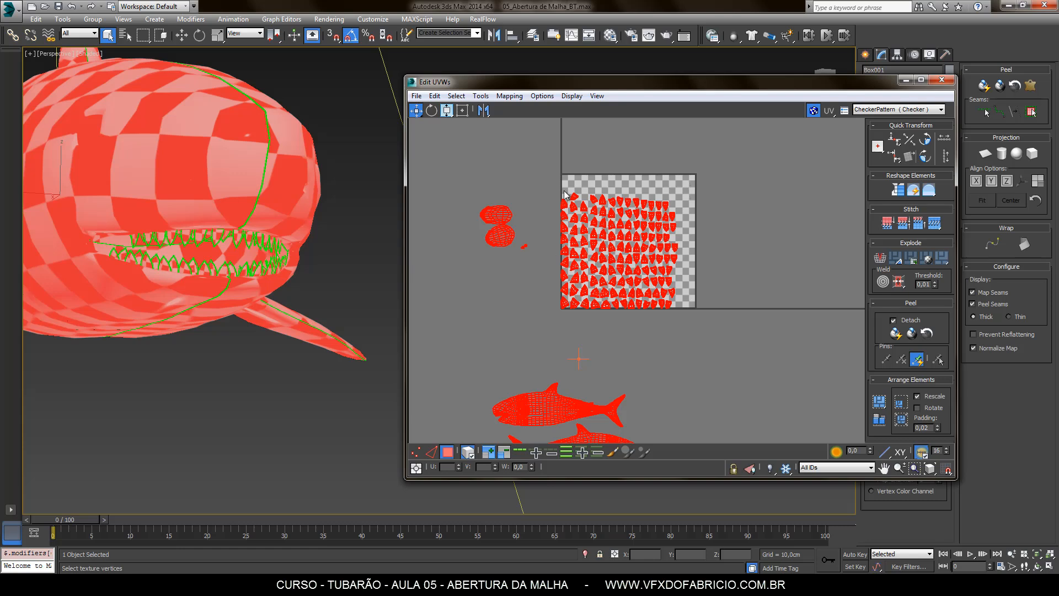
pyautogui.moveTo(737, 236); pyautogui.dragTo(701, 286, button='middle')
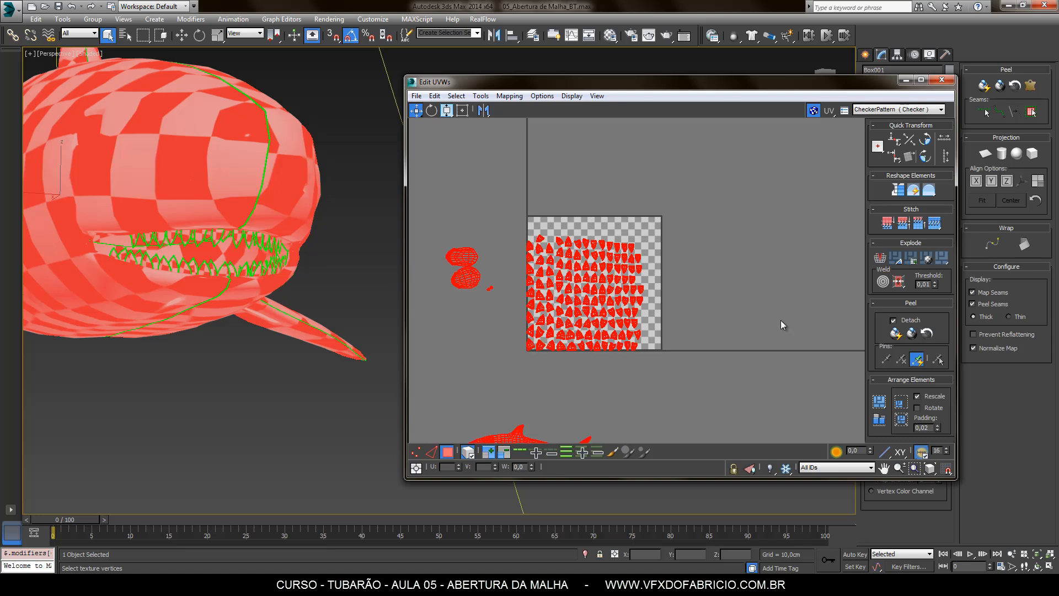
pyautogui.click(880, 404)
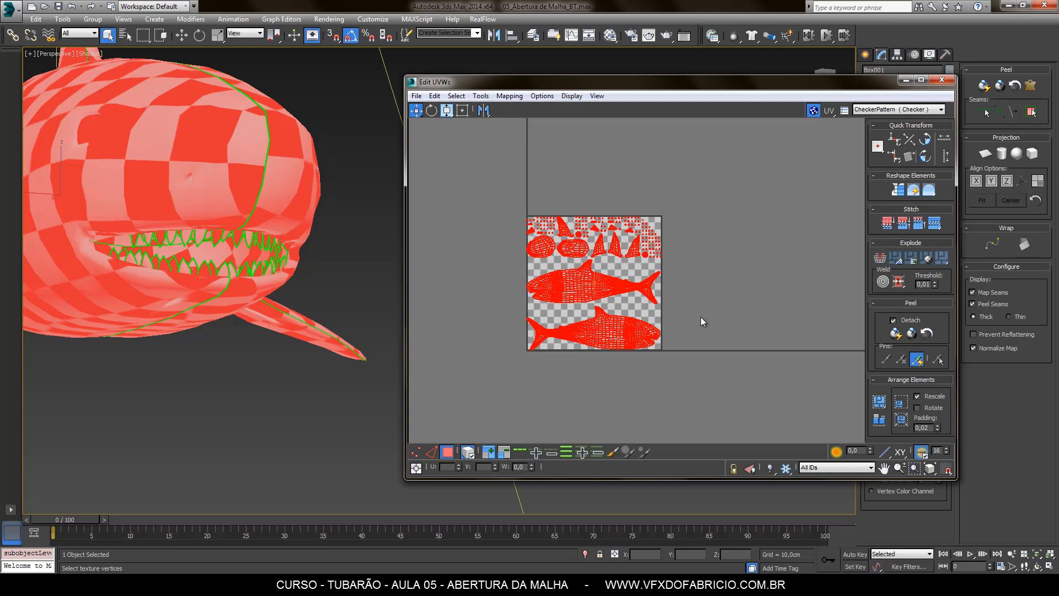
# Deselect the packed shells and examine how the small teeth are distributed among the fins, eyes and mouth in the tile
pyautogui.click(701, 317)
pyautogui.scroll(2, 604, 273)
pyautogui.scroll(-3, 605, 273)
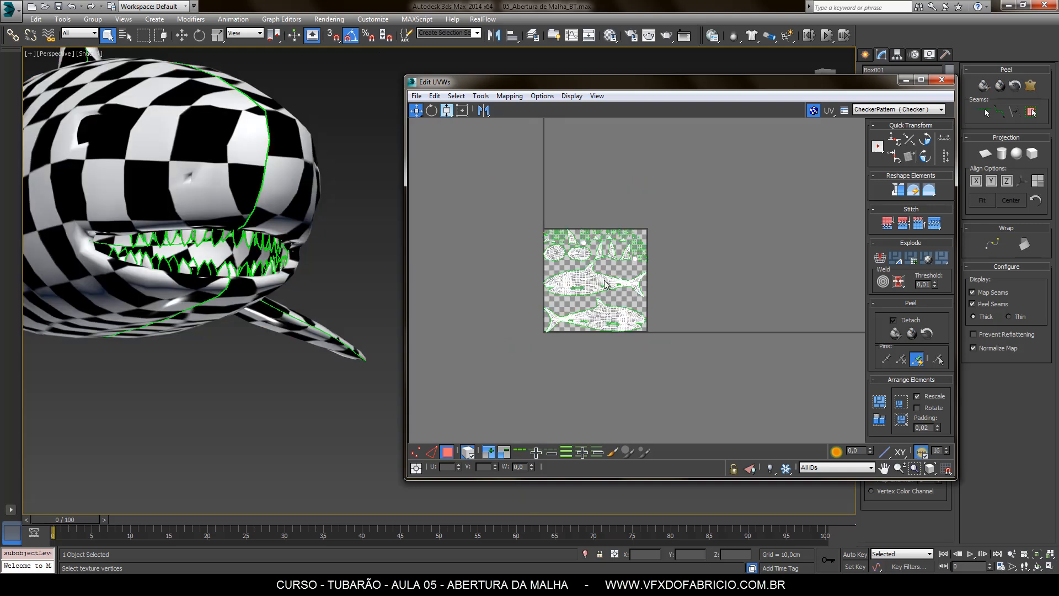
pyautogui.scroll(4, 605, 282)
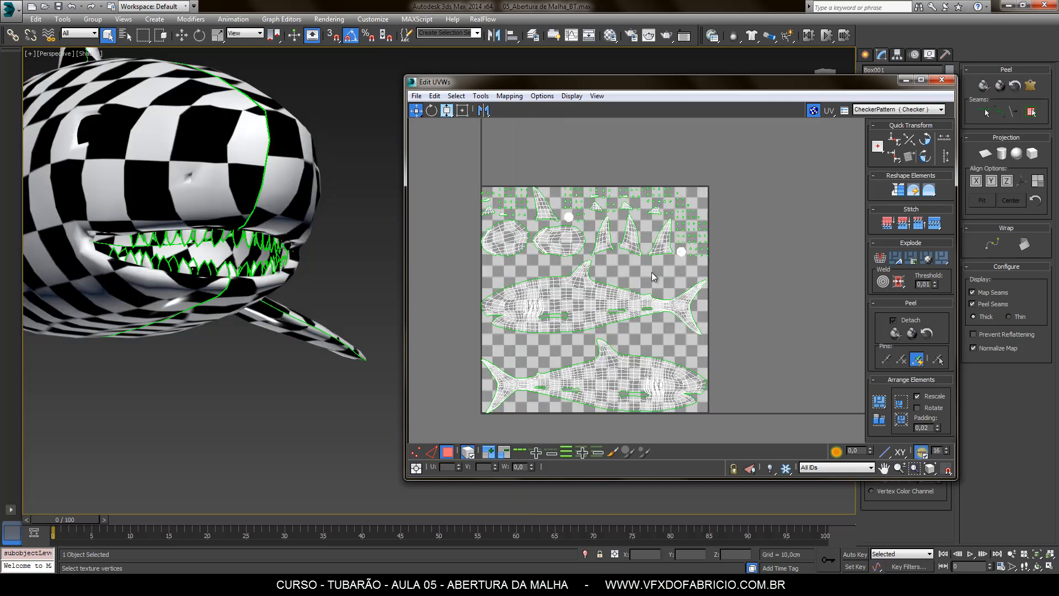
pyautogui.scroll(4, 680, 205)
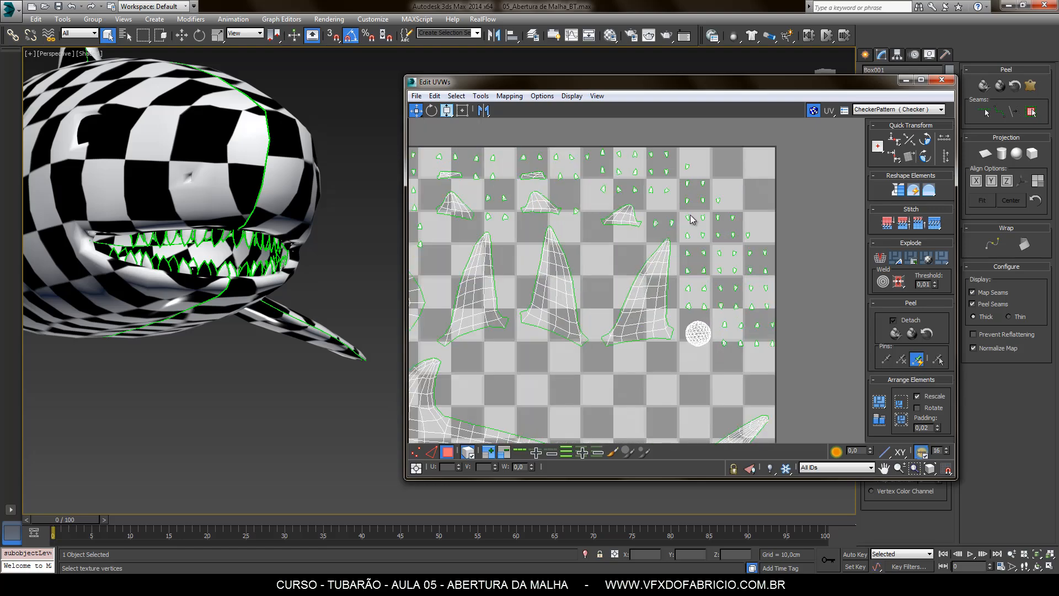
pyautogui.scroll(4, 712, 232)
pyautogui.scroll(-7, 714, 213)
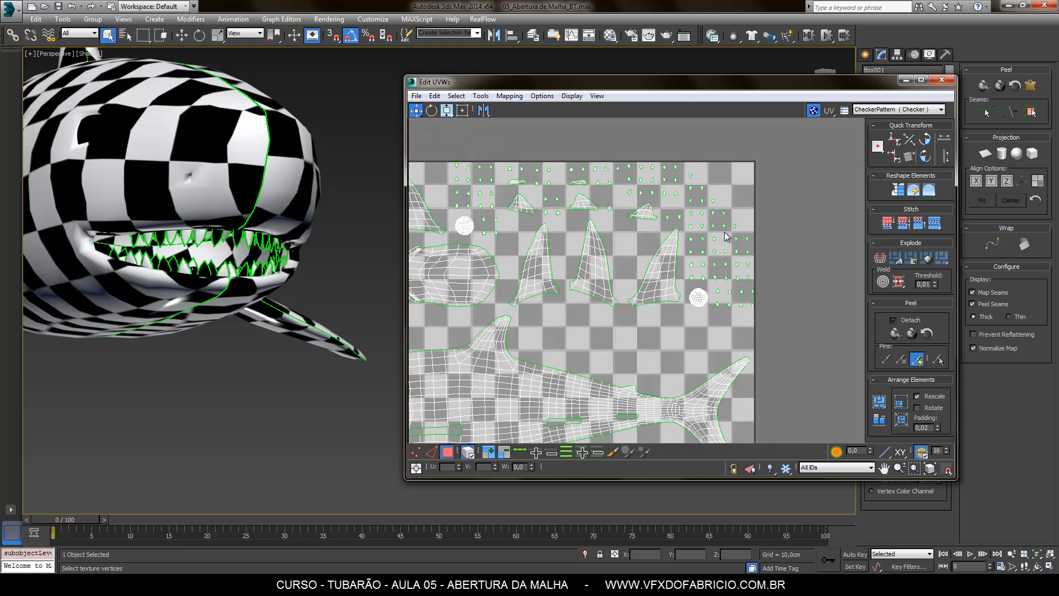
# Maximize the UV editor and select the tooth shells around the large fin, above the two mouth shells
pyautogui.click(921, 81)
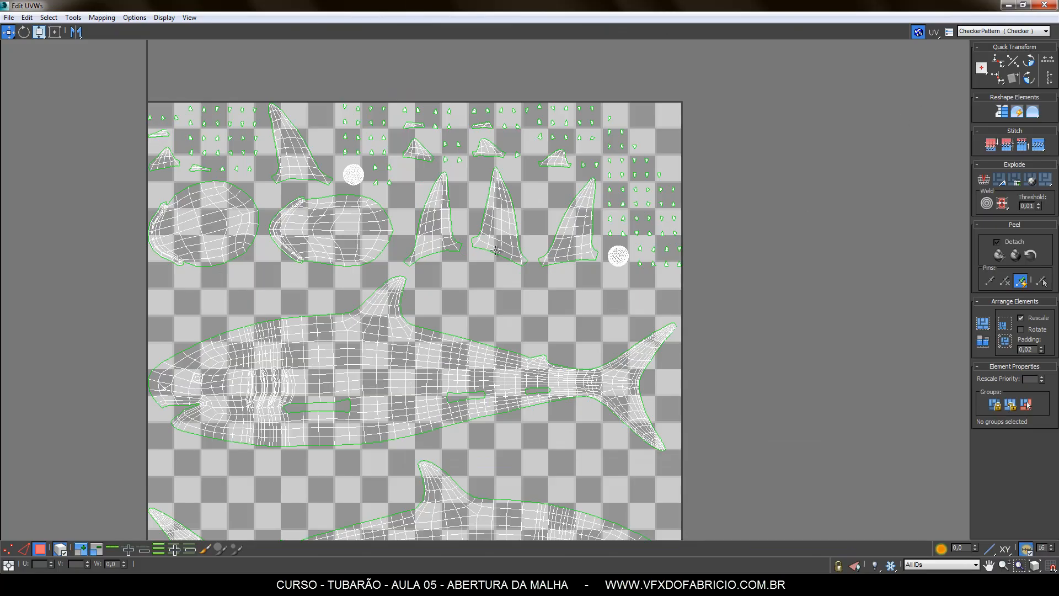
pyautogui.moveTo(259, 124); pyautogui.dragTo(346, 235, button='middle')
pyautogui.scroll(1, 346, 235)
pyautogui.scroll(1, 346, 235)
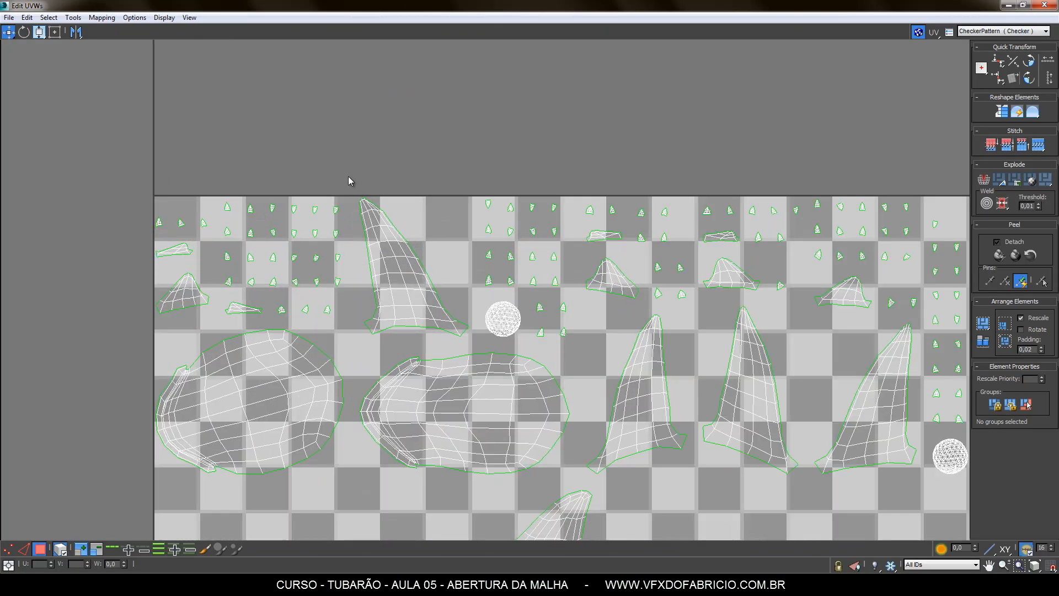
pyautogui.moveTo(348, 177); pyautogui.dragTo(278, 320)
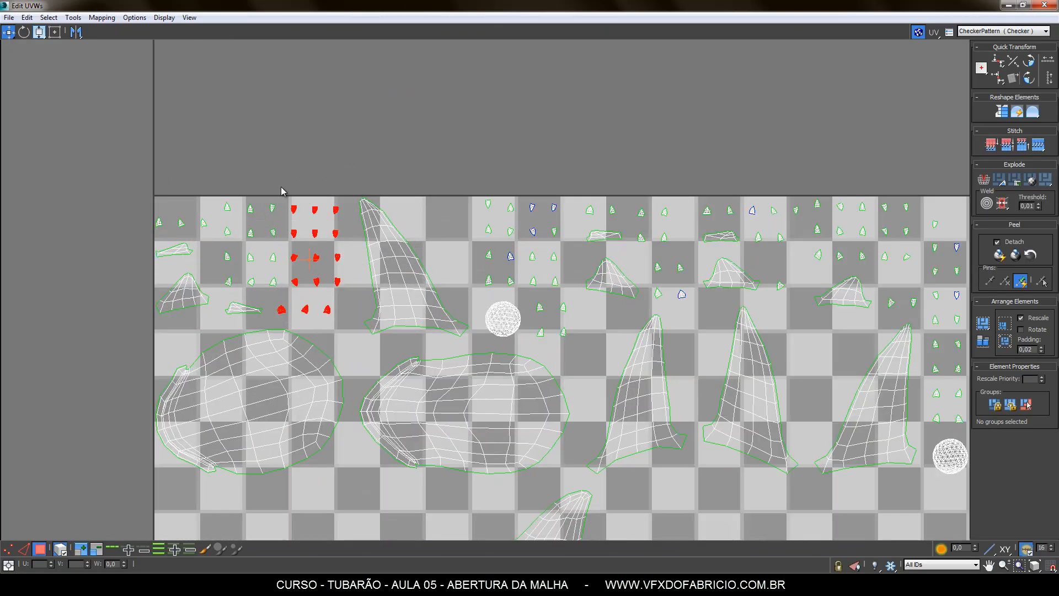
pyautogui.moveTo(277, 177); pyautogui.dragTo(226, 287)
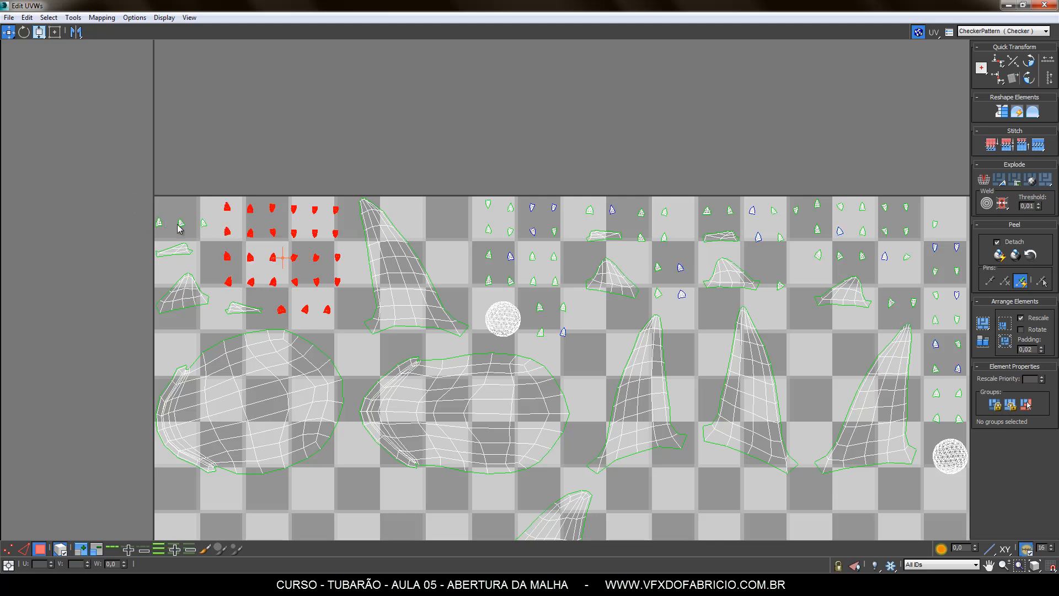
pyautogui.keyDown('ctrl'); pyautogui.moveTo(178, 225); pyautogui.dragTo(212, 230); pyautogui.keyUp('ctrl')
pyautogui.keyDown('ctrl'); pyautogui.moveTo(461, 172); pyautogui.dragTo(572, 288); pyautogui.keyUp('ctrl')
pyautogui.keyDown('ctrl'); pyautogui.moveTo(571, 345); pyautogui.dragTo(532, 297); pyautogui.keyUp('ctrl')
# Add the tooth shells scattered around the small fins along the tile's upper edge to the selection
pyautogui.moveTo(543, 367); pyautogui.dragTo(208, 382, button='middle')
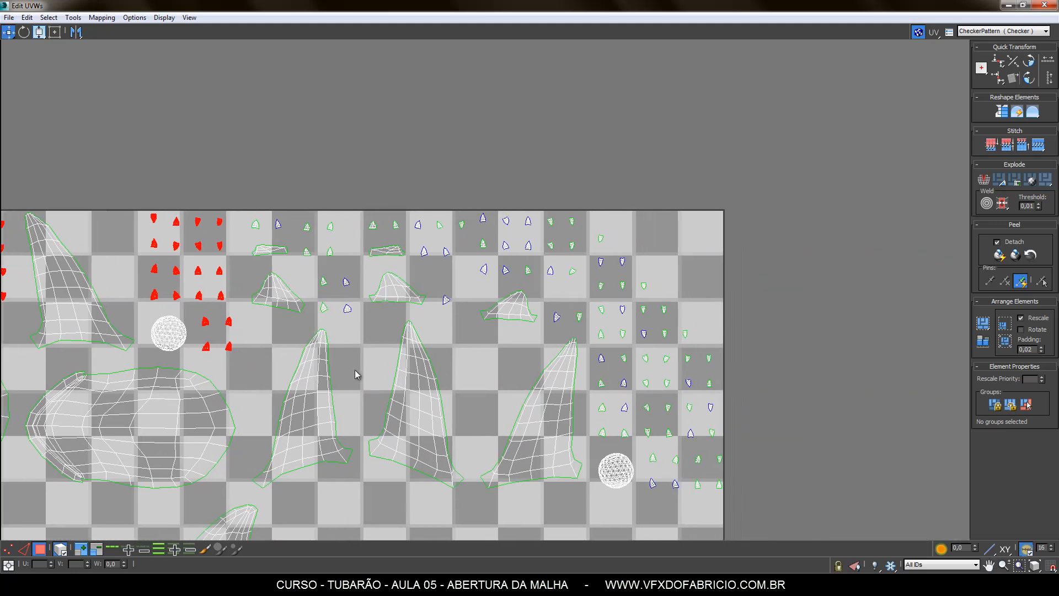
pyautogui.keyDown('ctrl'); pyautogui.moveTo(487, 269); pyautogui.dragTo(474, 276); pyautogui.keyUp('ctrl')
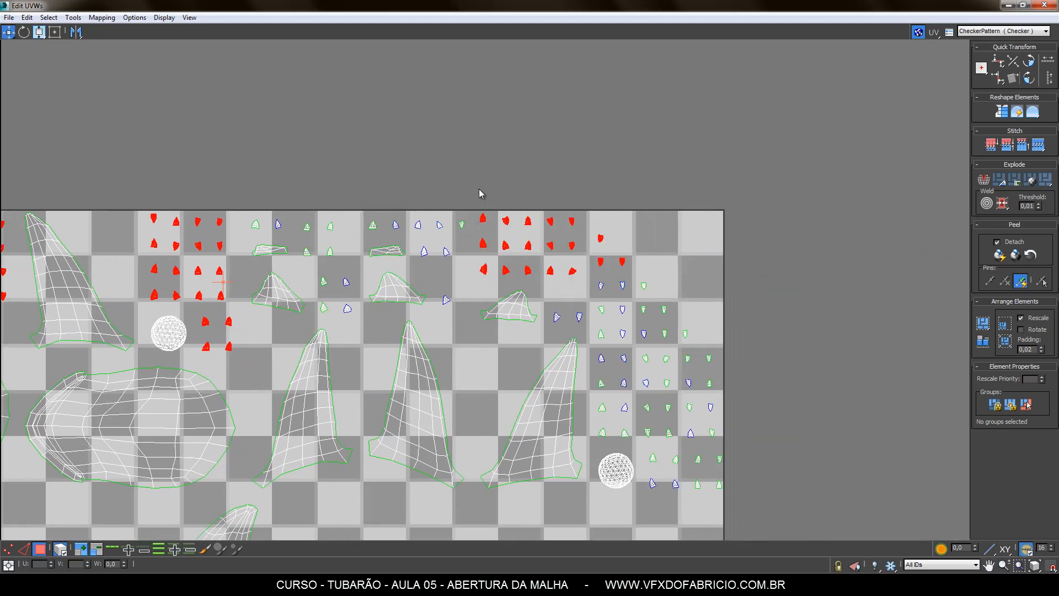
pyautogui.keyDown('ctrl'); pyautogui.moveTo(478, 186); pyautogui.dragTo(432, 305); pyautogui.keyUp('ctrl')
pyautogui.keyDown('ctrl'); pyautogui.moveTo(356, 324); pyautogui.dragTo(303, 218); pyautogui.keyUp('ctrl')
pyautogui.keyDown('ctrl'); pyautogui.moveTo(236, 217); pyautogui.dragTo(284, 234); pyautogui.keyUp('ctrl')
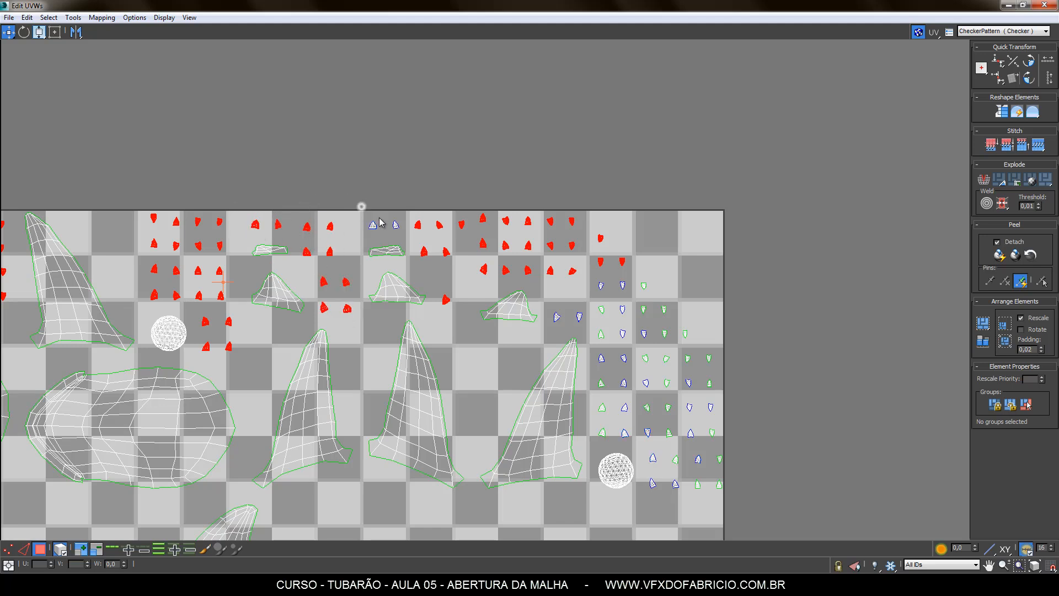
pyautogui.keyDown('ctrl'); pyautogui.moveTo(359, 208); pyautogui.dragTo(409, 237); pyautogui.keyUp('ctrl')
# Add the remaining teeth around the eye shell and beside the last small fin to the selection
pyautogui.keyDown('ctrl'); pyautogui.moveTo(589, 281); pyautogui.dragTo(720, 324); pyautogui.keyUp('ctrl')
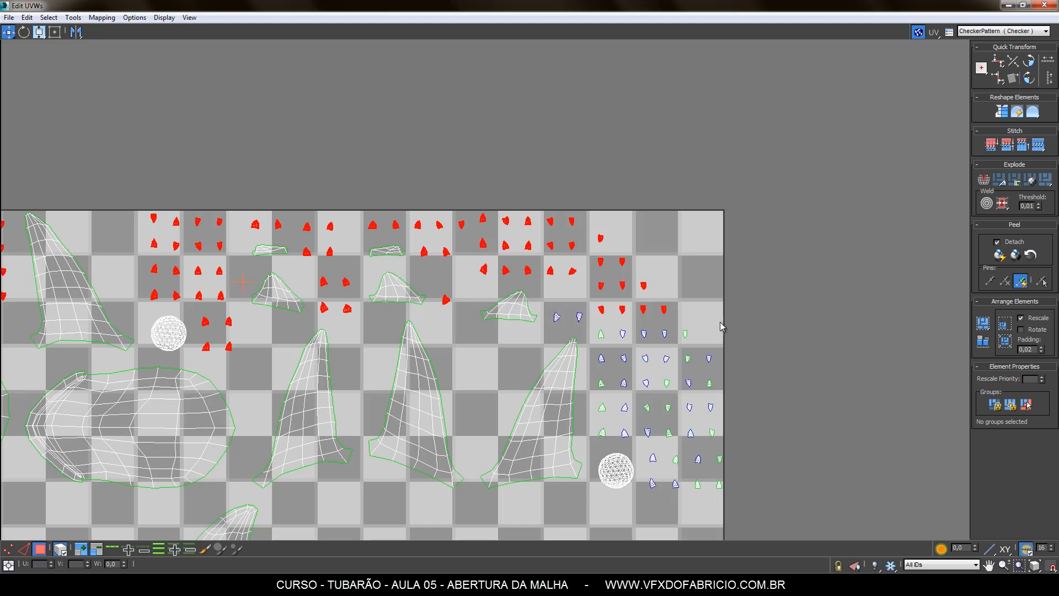
pyautogui.keyDown('ctrl'); pyautogui.moveTo(595, 446); pyautogui.dragTo(727, 322); pyautogui.keyUp('ctrl')
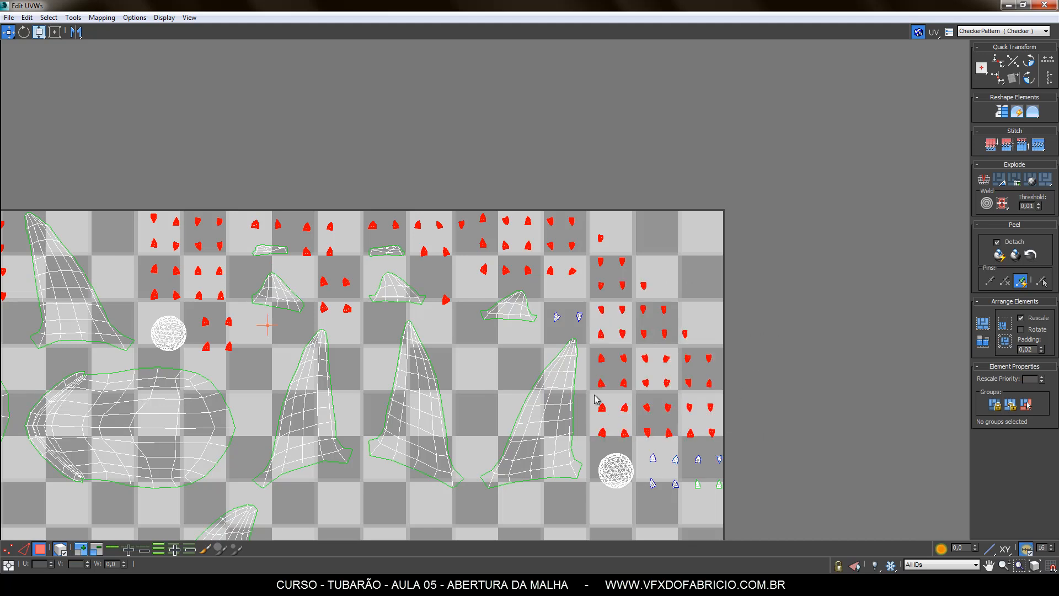
pyautogui.keyDown('ctrl'); pyautogui.moveTo(551, 299); pyautogui.dragTo(586, 326); pyautogui.keyUp('ctrl')
pyautogui.keyDown('ctrl'); pyautogui.moveTo(734, 452); pyautogui.dragTo(655, 494); pyautogui.keyUp('ctrl')
# Gather all selected teeth into one compact block with Pack Together
pyautogui.moveTo(617, 360); pyautogui.dragTo(818, 297, button='middle')
pyautogui.scroll(-4, 548, 315)
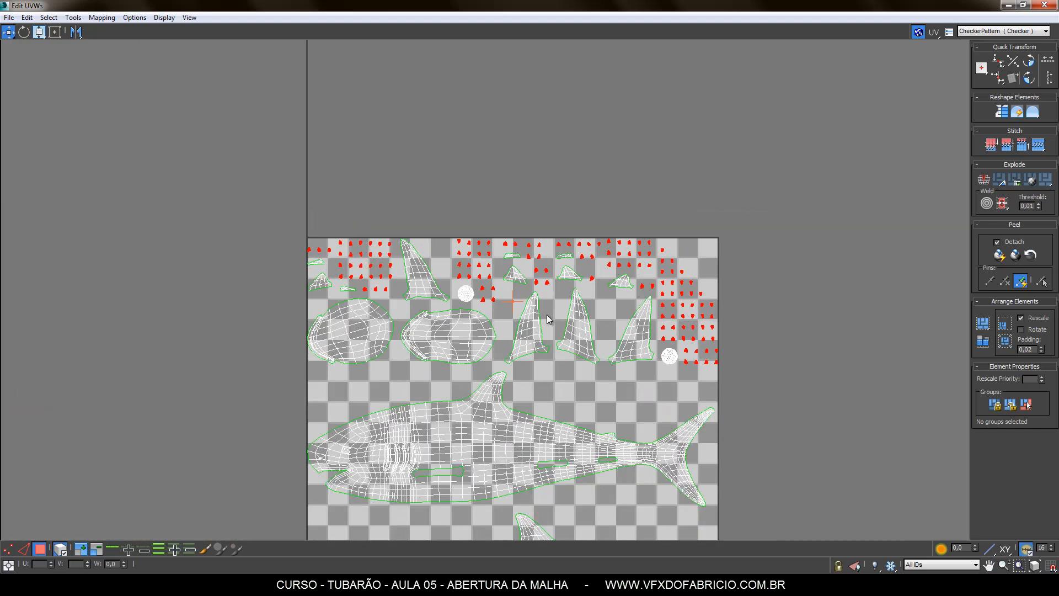
pyautogui.moveTo(586, 406); pyautogui.dragTo(527, 266, button='middle')
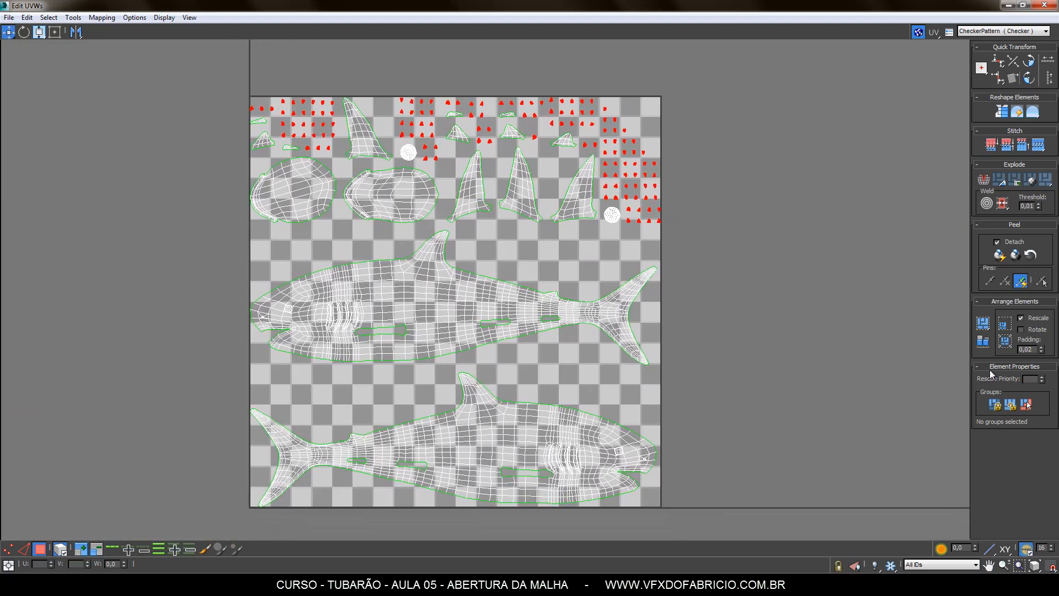
pyautogui.click(1007, 326)
pyautogui.click(1007, 326)
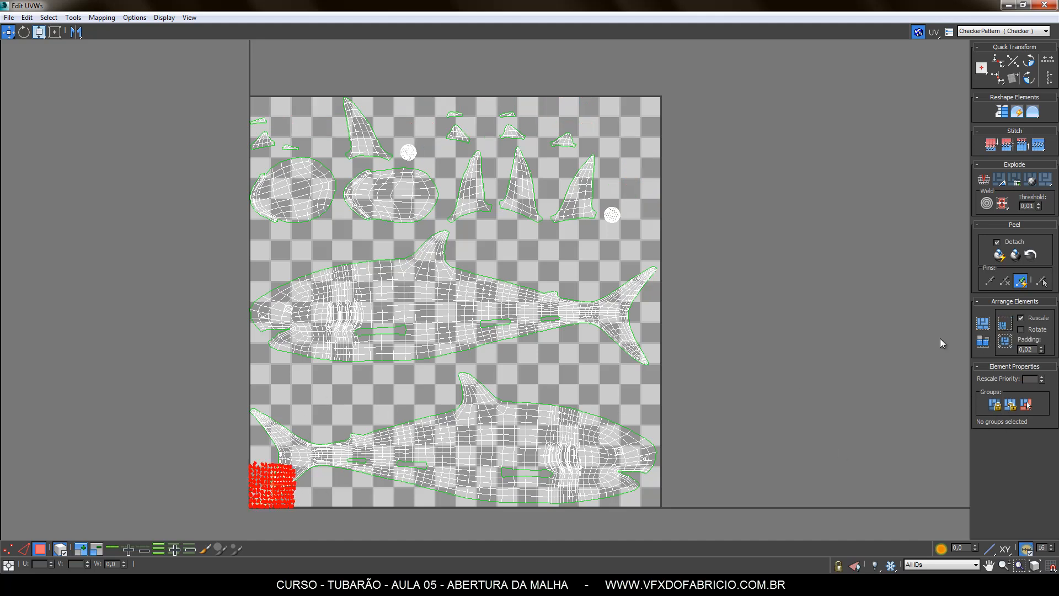
# Move the block of teeth into the free upper-right corner of the tile and deselect it
pyautogui.moveTo(296, 499); pyautogui.dragTo(644, 145)
pyautogui.scroll(6, 644, 125)
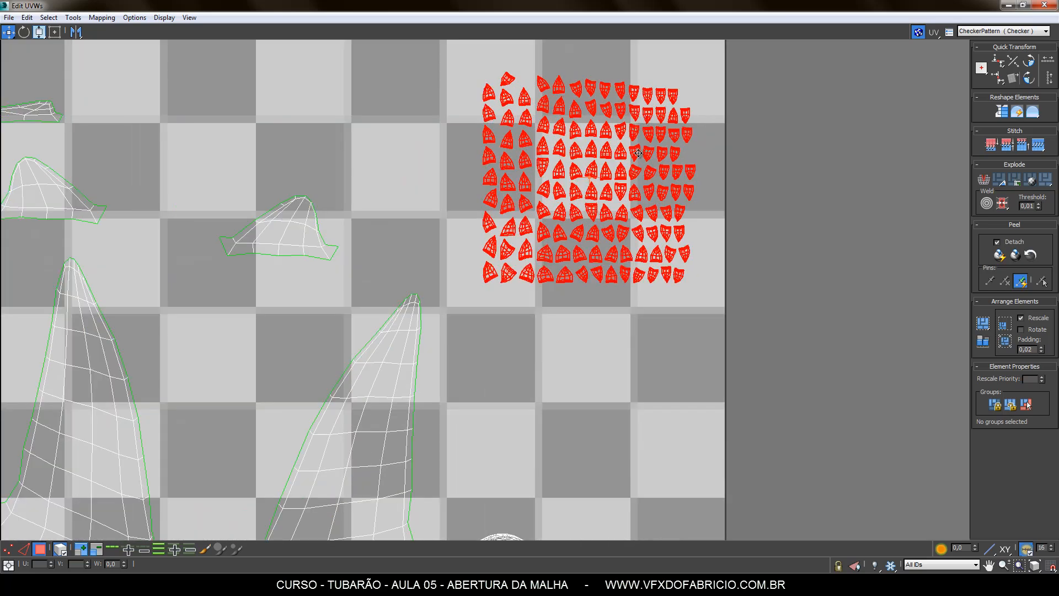
pyautogui.scroll(-2, 639, 156)
pyautogui.moveTo(606, 220); pyautogui.dragTo(554, 284, button='middle')
pyautogui.scroll(3, 579, 197)
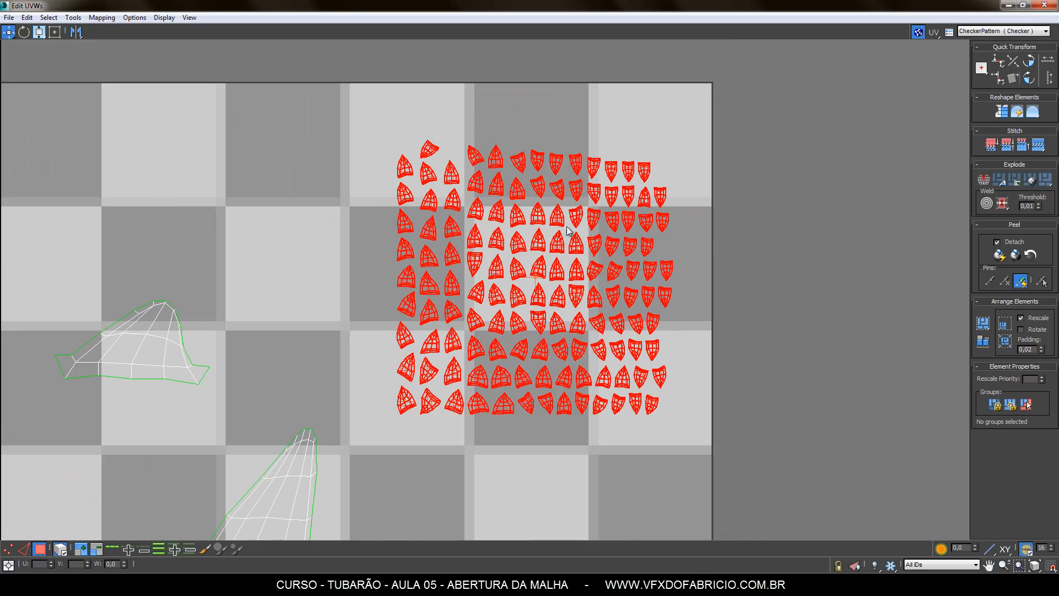
pyautogui.moveTo(575, 219); pyautogui.dragTo(585, 188)
pyautogui.click(848, 197)
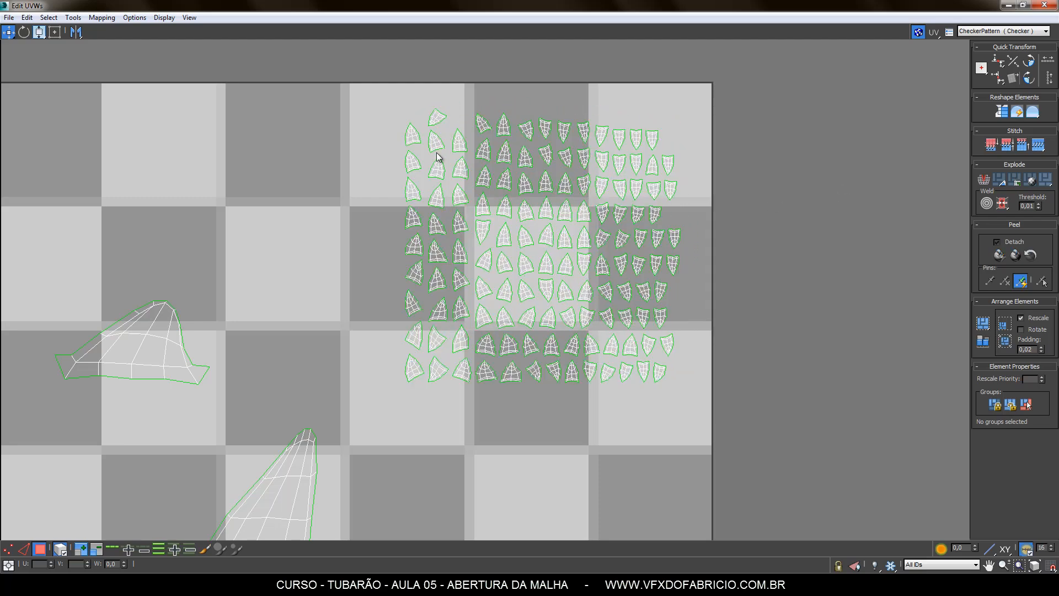
# Shift the lower shark body half slightly up inside the tile and nudge the other body half's position
pyautogui.scroll(3, 437, 156)
pyautogui.scroll(-3, 710, 194)
pyautogui.scroll(-4, 671, 225)
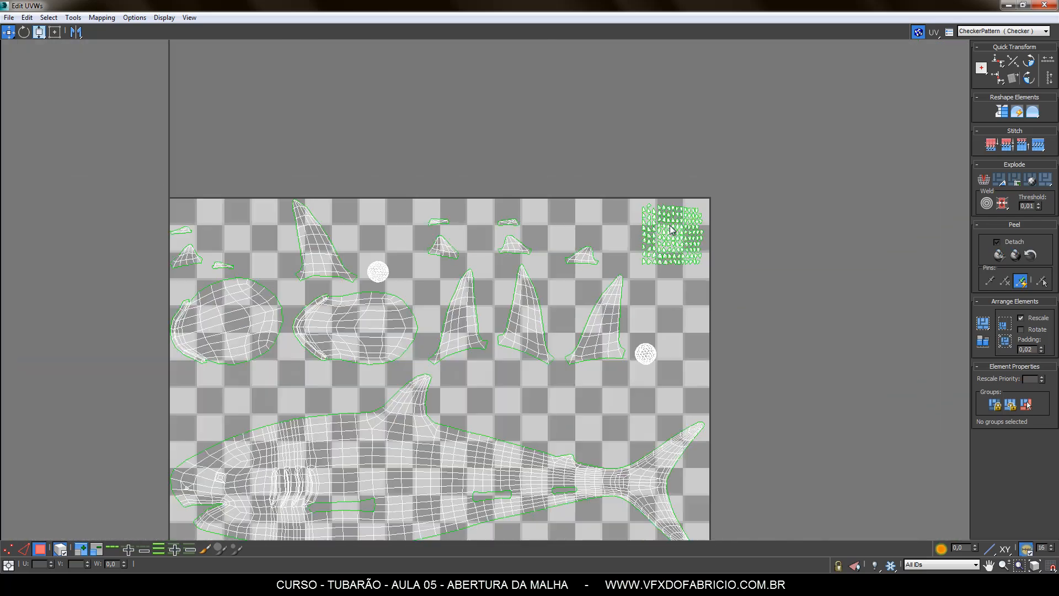
pyautogui.moveTo(600, 303); pyautogui.dragTo(690, 78, button='middle')
pyautogui.click(575, 410)
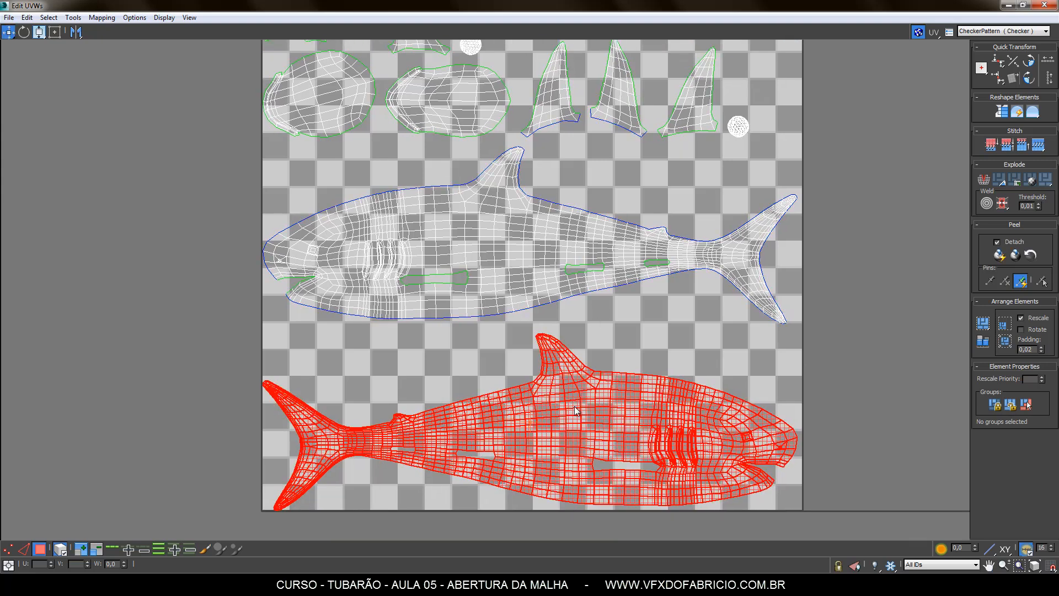
pyautogui.moveTo(574, 409); pyautogui.dragTo(575, 404)
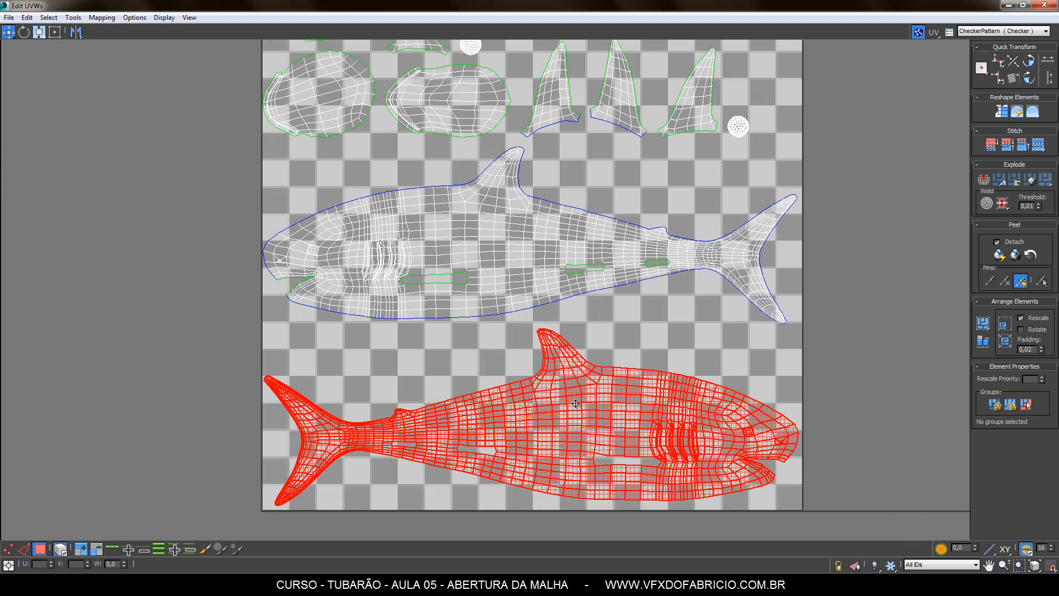
pyautogui.click(565, 251)
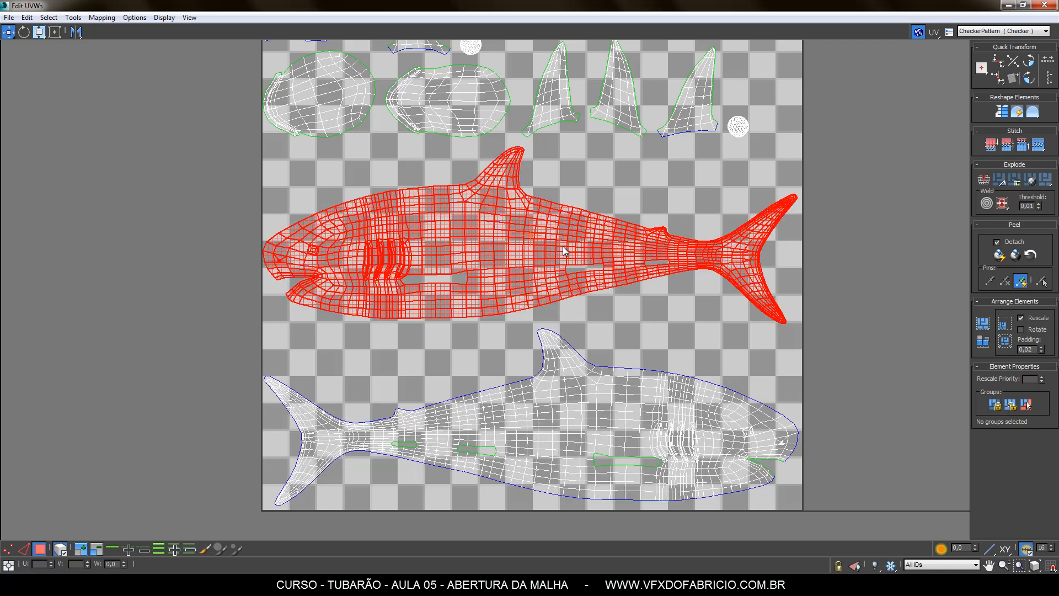
pyautogui.moveTo(565, 251); pyautogui.dragTo(566, 250)
# Move the two eye shells together into the gap at the tile's upper edge beside the large fin
pyautogui.moveTo(592, 152); pyautogui.dragTo(446, 277, button='middle')
pyautogui.click(601, 428)
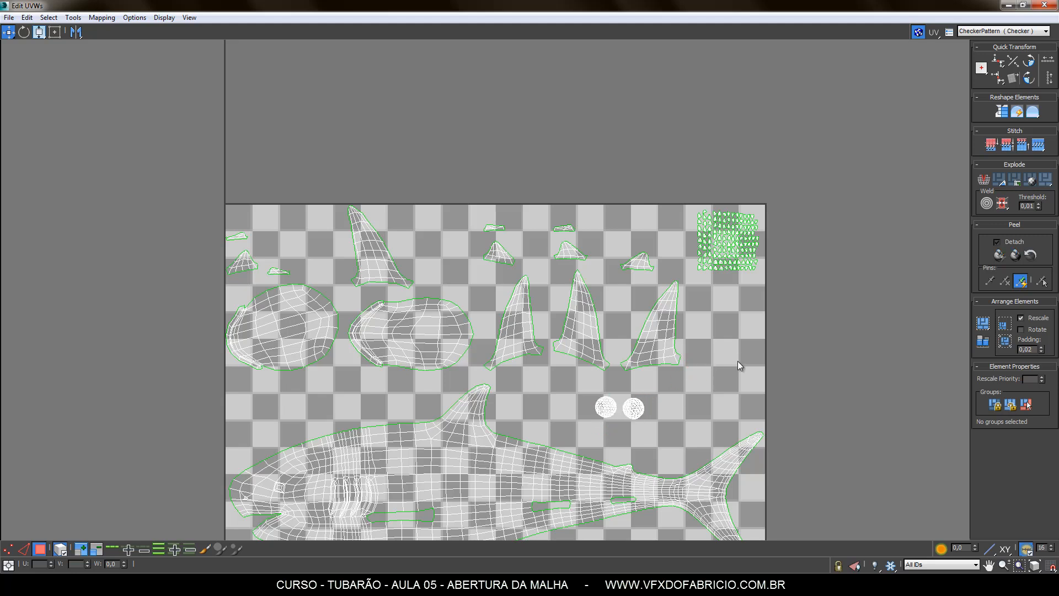
pyautogui.click(589, 334)
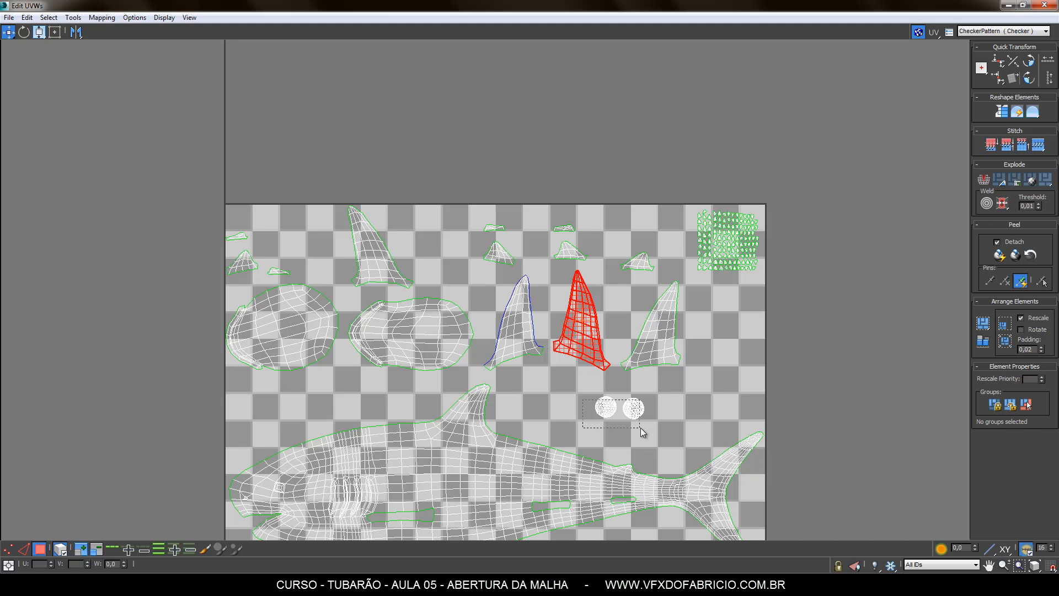
pyautogui.moveTo(632, 408); pyautogui.dragTo(447, 227)
# Move the middle tall fin closer to its mirrored counterpart so the two sit side by side
pyautogui.click(527, 343)
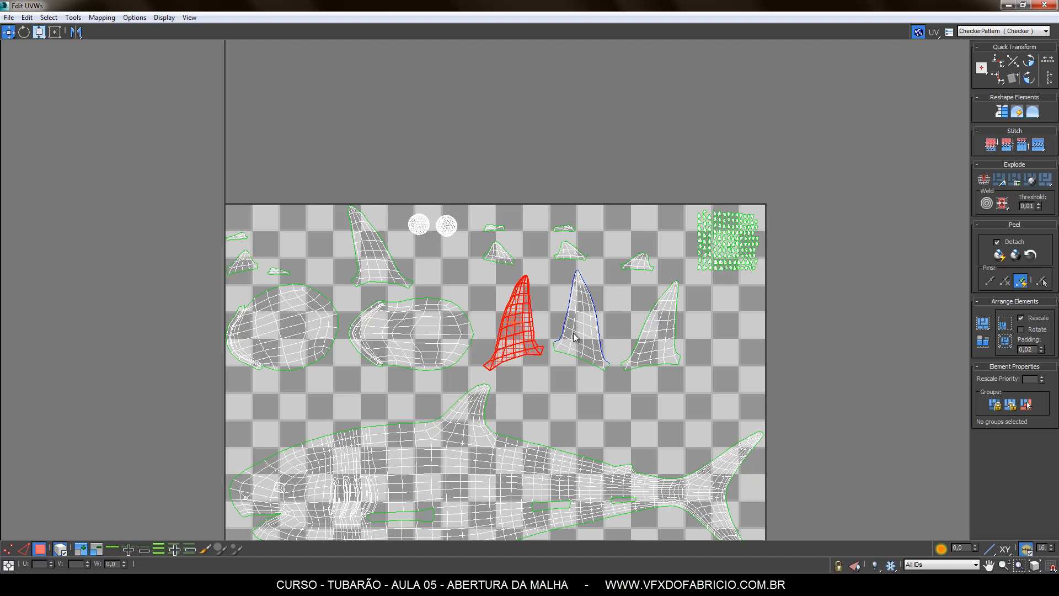
pyautogui.scroll(5, 571, 327)
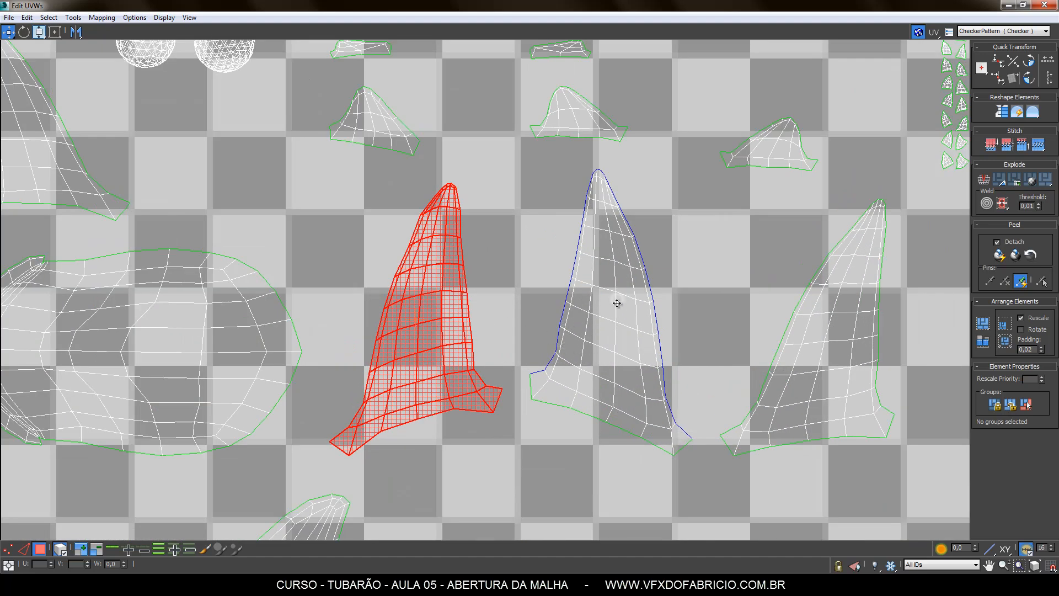
pyautogui.moveTo(617, 303); pyautogui.dragTo(597, 314)
pyautogui.click(352, 292)
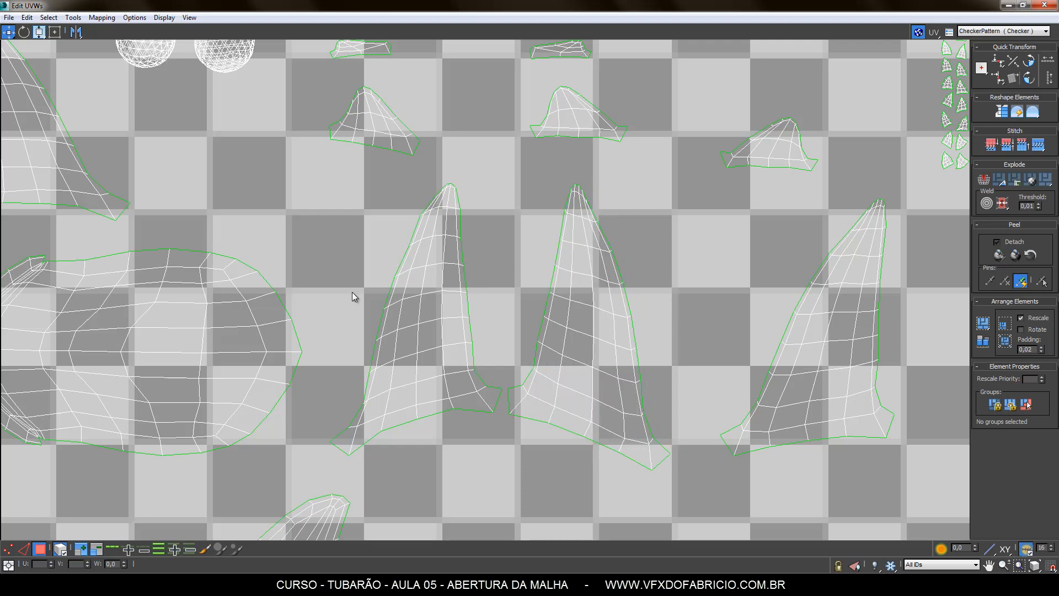
# Move the large fin from above the mouth shells to beside its matching fin under the block of teeth
pyautogui.scroll(-6, 398, 312)
pyautogui.click(520, 327)
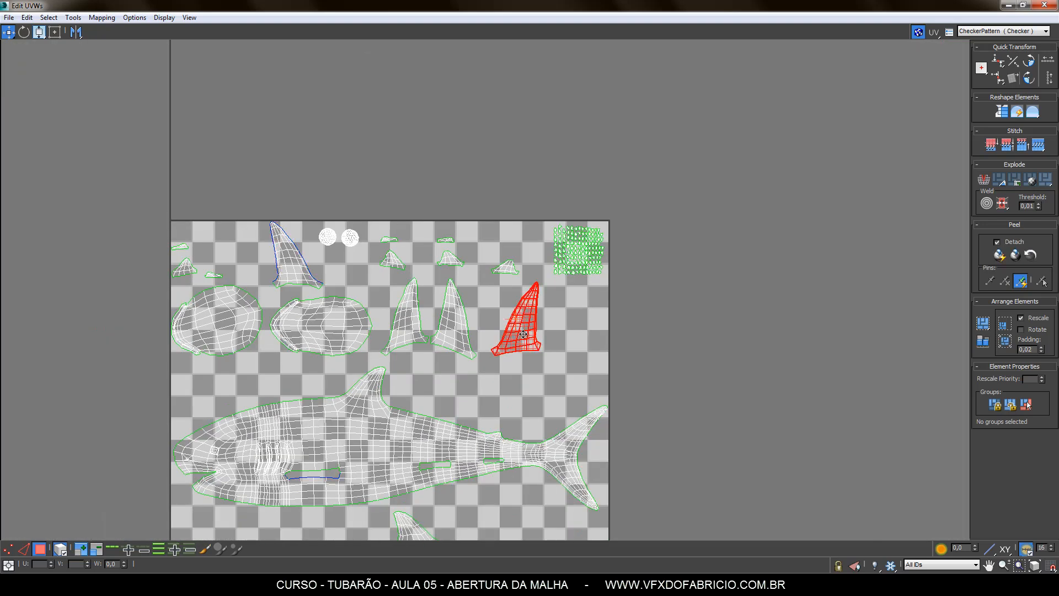
pyautogui.click(287, 255)
pyautogui.moveTo(286, 255); pyautogui.dragTo(564, 317)
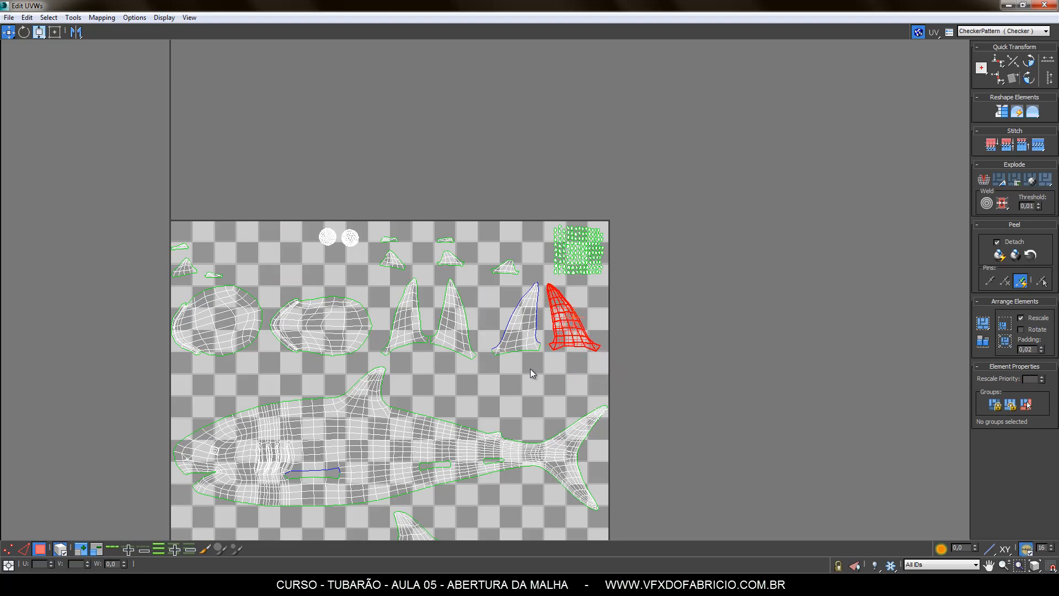
pyautogui.click(530, 369)
# Nudge both fins under the block of teeth to line them up as a mirrored pair, then deselect them
pyautogui.scroll(8, 552, 323)
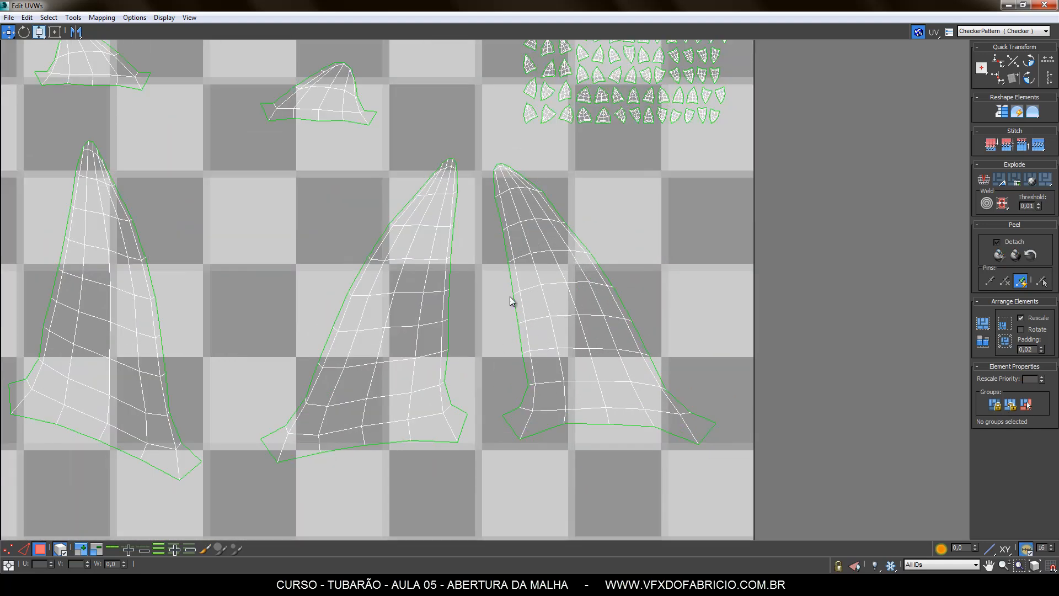
pyautogui.moveTo(401, 320); pyautogui.dragTo(393, 323)
pyautogui.click(568, 321)
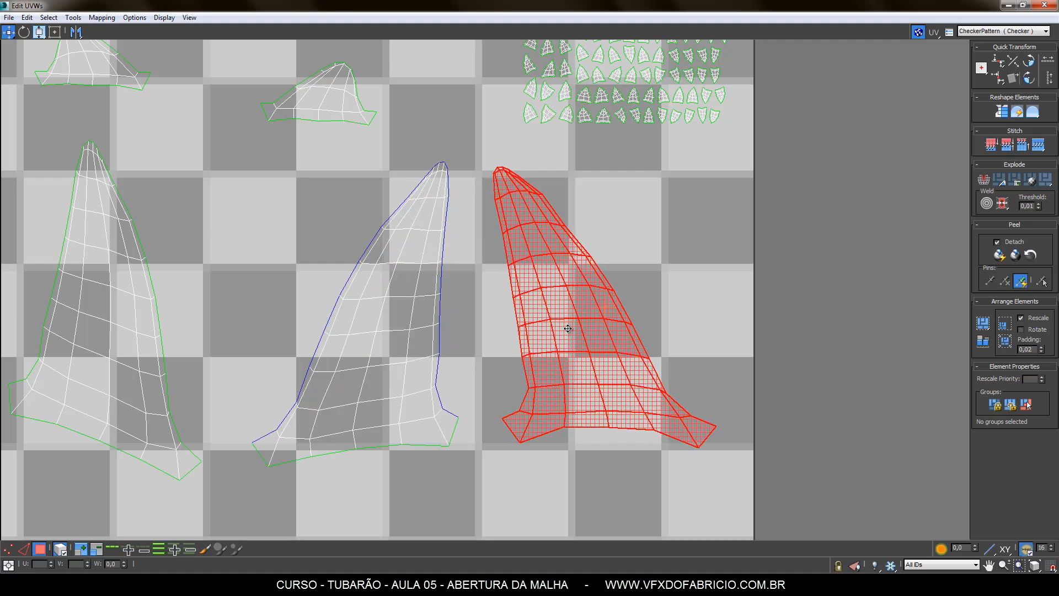
pyautogui.click(642, 296)
# Check the fin pair under the block of teeth by selecting both shells together and then one alone
pyautogui.scroll(-10, 664, 355)
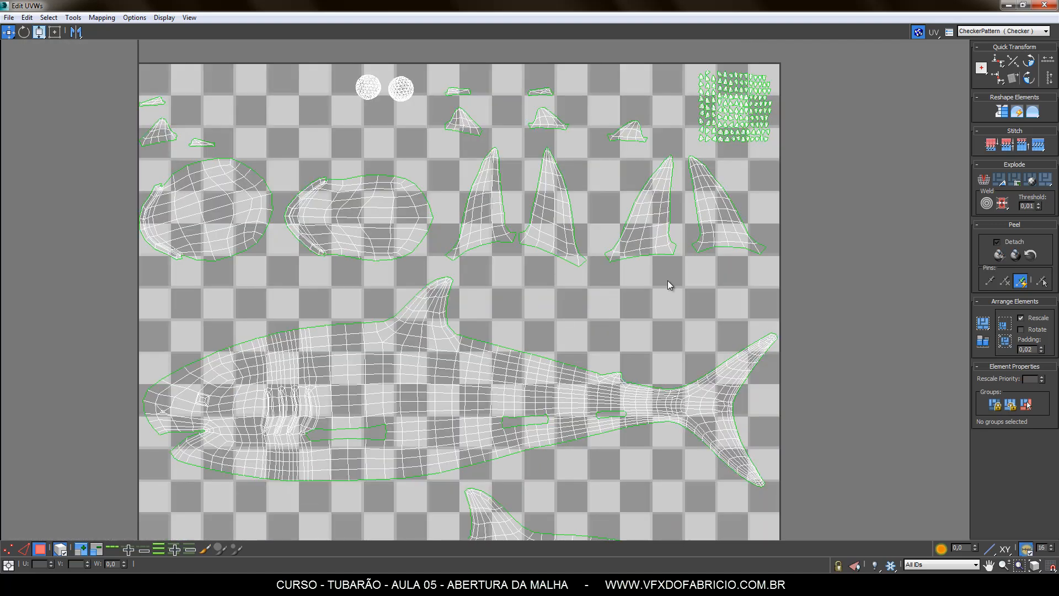
pyautogui.moveTo(646, 284); pyautogui.dragTo(724, 248)
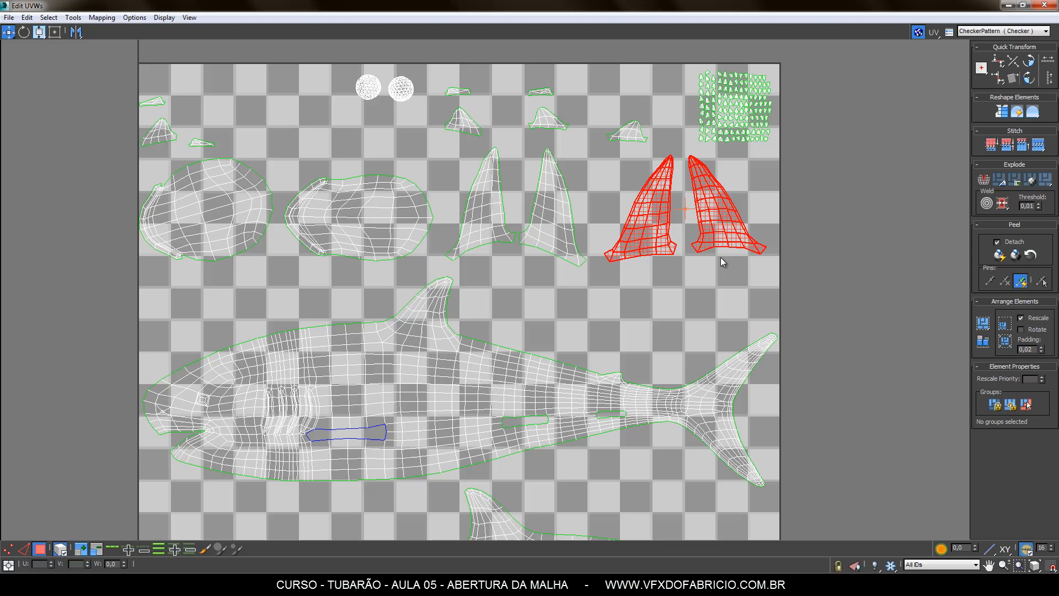
pyautogui.click(660, 291)
pyautogui.click(673, 222)
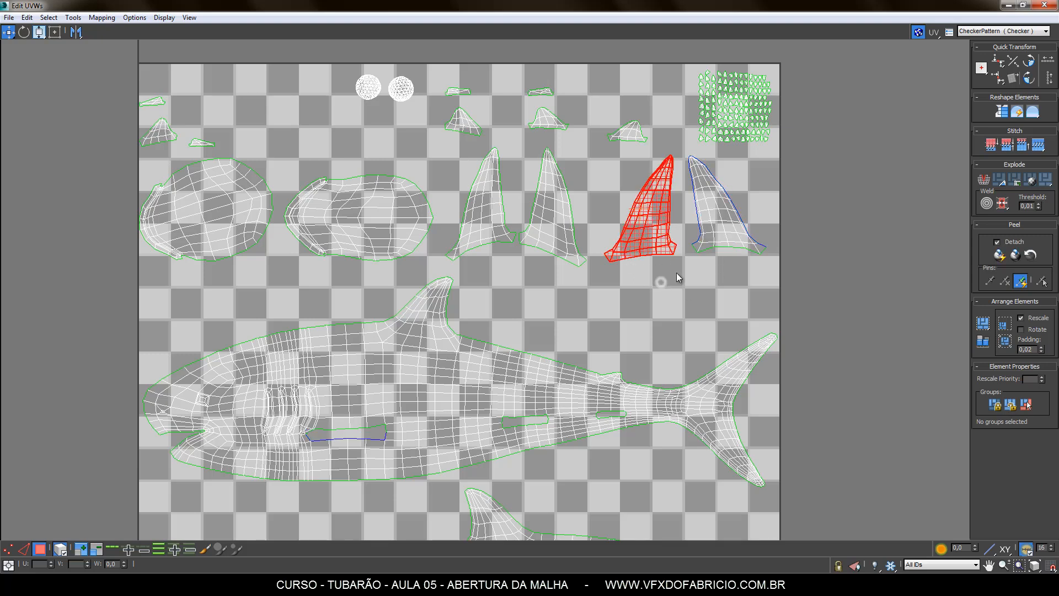
# Move one matching pair of medium-sized small fins together, placing them below the tall fin pair nearest the mouth shells
pyautogui.keyDown('ctrl'); pyautogui.moveTo(678, 277); pyautogui.dragTo(709, 255); pyautogui.keyUp('ctrl')
pyautogui.click(696, 278)
pyautogui.click(552, 121)
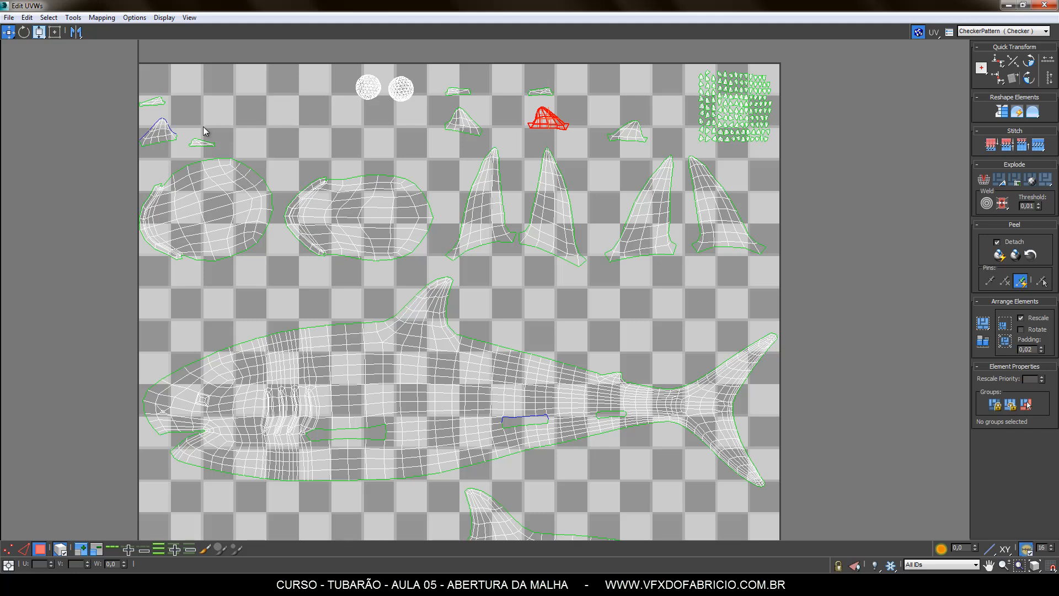
pyautogui.moveTo(161, 127); pyautogui.dragTo(536, 291)
pyautogui.keyDown('ctrl'); pyautogui.click(549, 120); pyautogui.keyUp('ctrl')
pyautogui.click(587, 319)
# Move the remaining pair of medium-sized small fins side by side below the other large fin pair
pyautogui.click(462, 127)
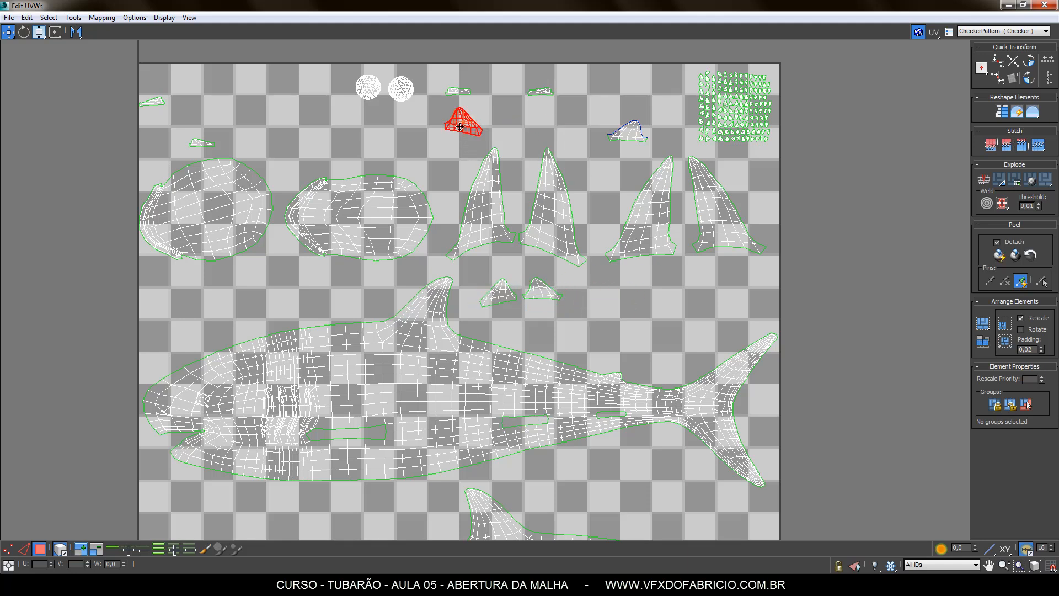
pyautogui.moveTo(462, 127); pyautogui.dragTo(643, 333)
pyautogui.keyDown('ctrl'); pyautogui.click(628, 124); pyautogui.keyUp('ctrl')
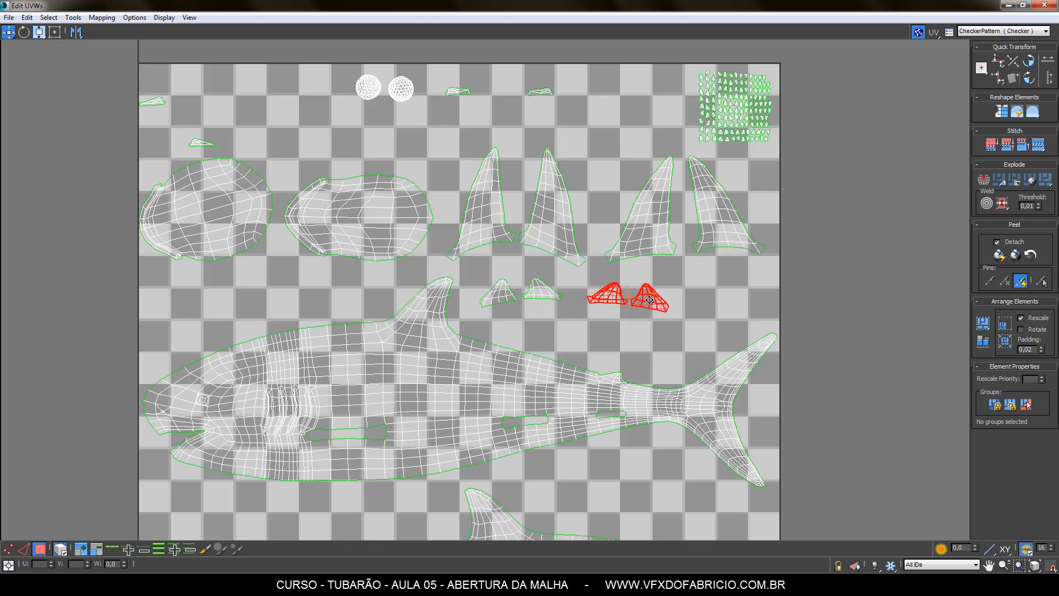
pyautogui.click(561, 145)
# Pair up the four smallest fin shells and place both pairs in a row beneath the medium-sized fins
pyautogui.moveTo(461, 91); pyautogui.dragTo(575, 330)
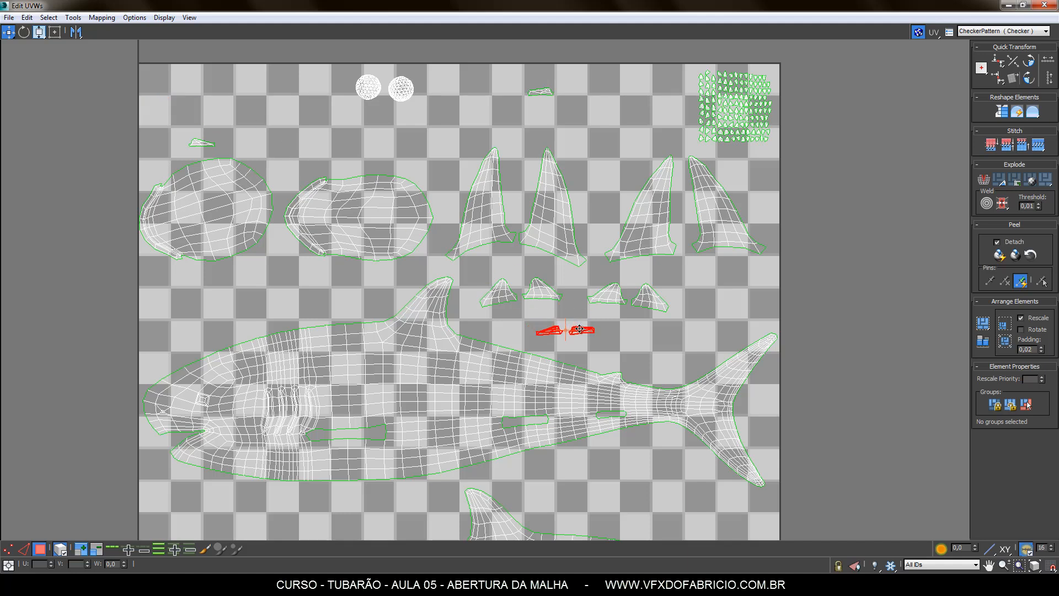
pyautogui.click(546, 91)
pyautogui.moveTo(546, 92); pyautogui.dragTo(176, 143)
pyautogui.moveTo(160, 123); pyautogui.dragTo(653, 336)
pyautogui.click(697, 311)
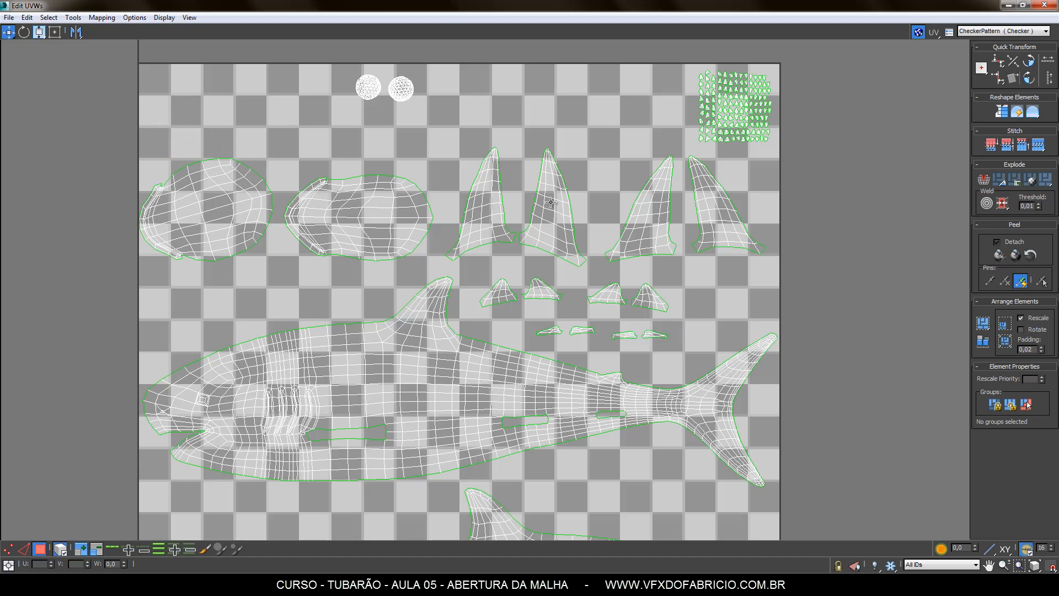
# Move both eye shells closer to the mouth shells and the first tall fin, then deselect them
pyautogui.scroll(-4, 541, 205)
pyautogui.scroll(3, 569, 280)
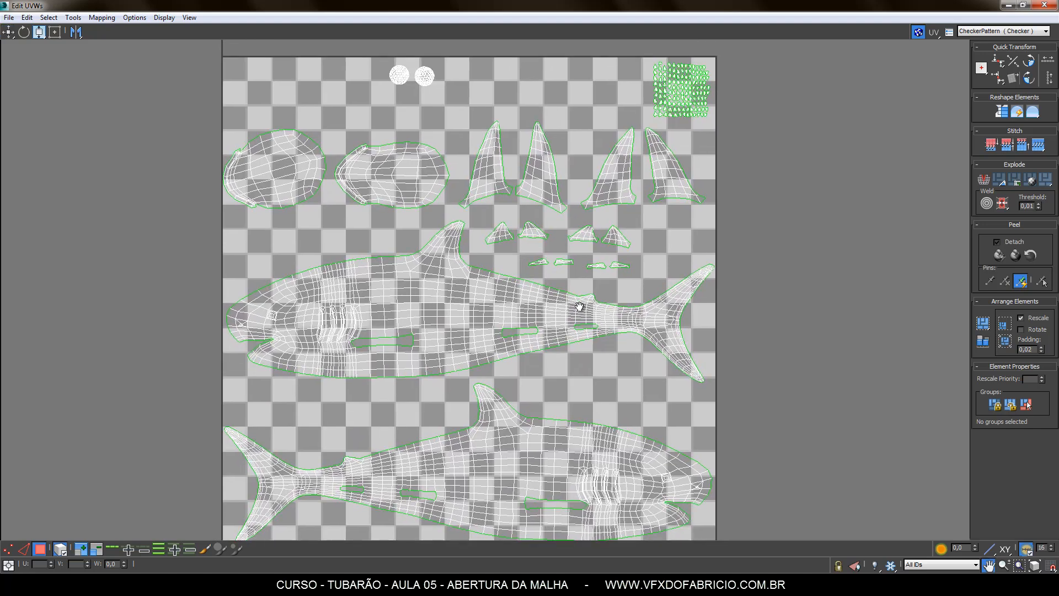
pyautogui.moveTo(436, 102); pyautogui.dragTo(436, 102)
pyautogui.moveTo(426, 83); pyautogui.dragTo(452, 122)
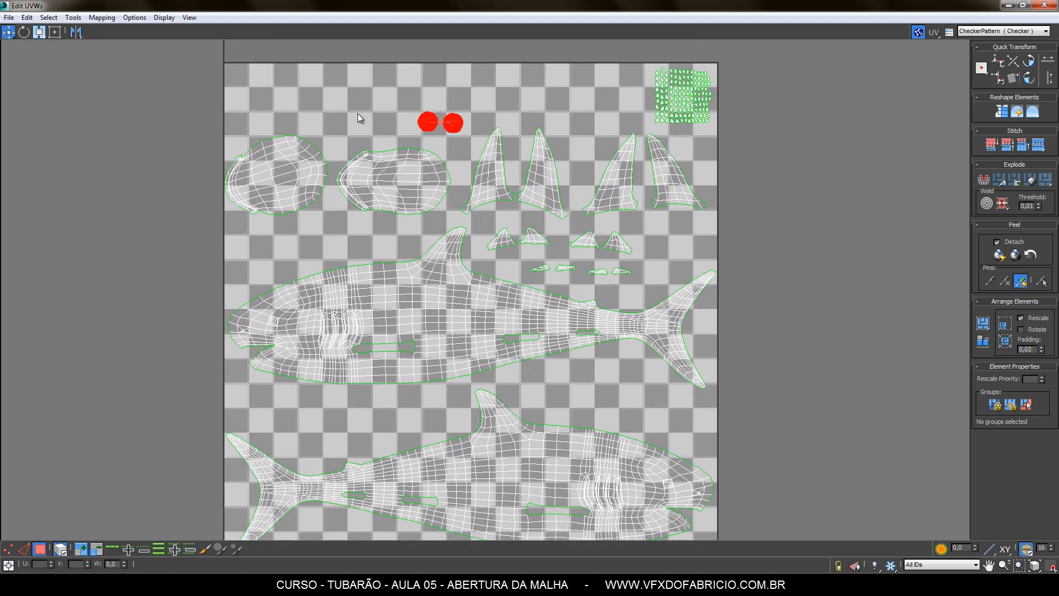
pyautogui.click(357, 114)
# Check the mouth and fin groups by selecting each, then move the block of teeth above the gap between the large fin pairs
pyautogui.click(370, 176)
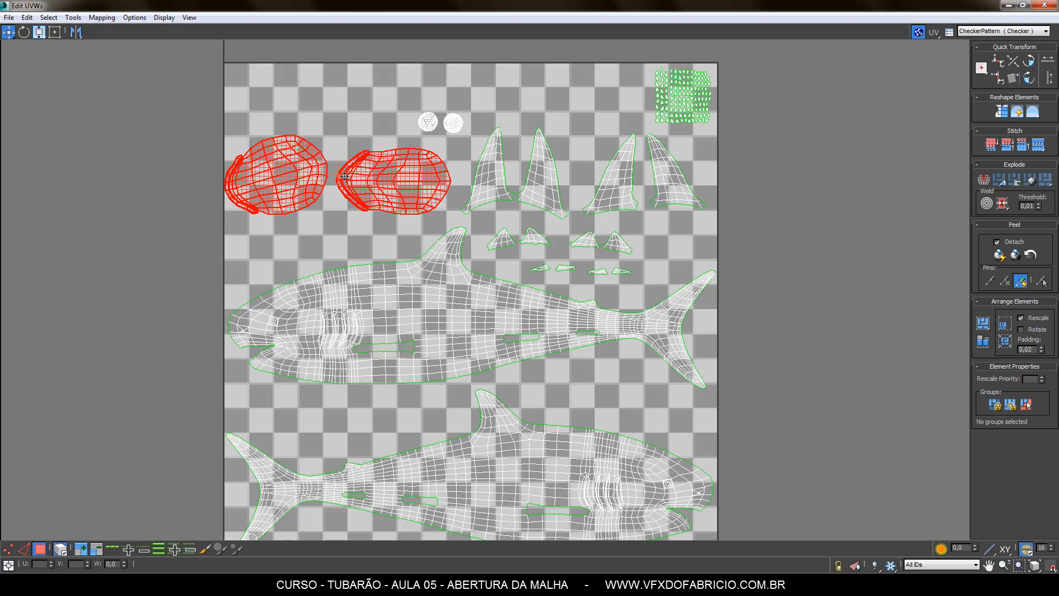
pyautogui.click(565, 143)
pyautogui.moveTo(512, 164); pyautogui.dragTo(658, 273)
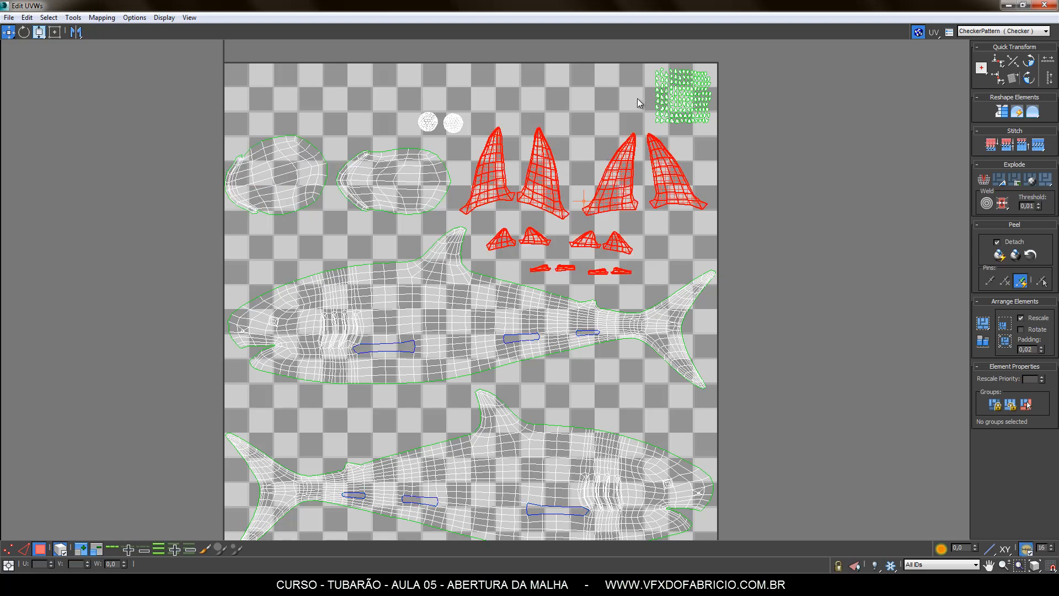
pyautogui.moveTo(631, 64); pyautogui.dragTo(598, 125)
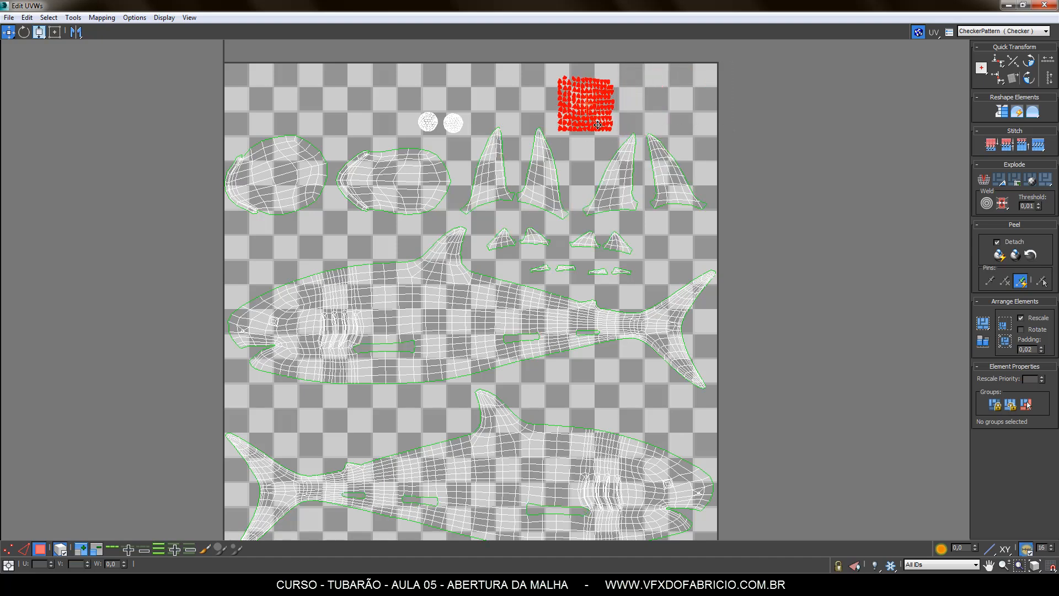
pyautogui.click(642, 99)
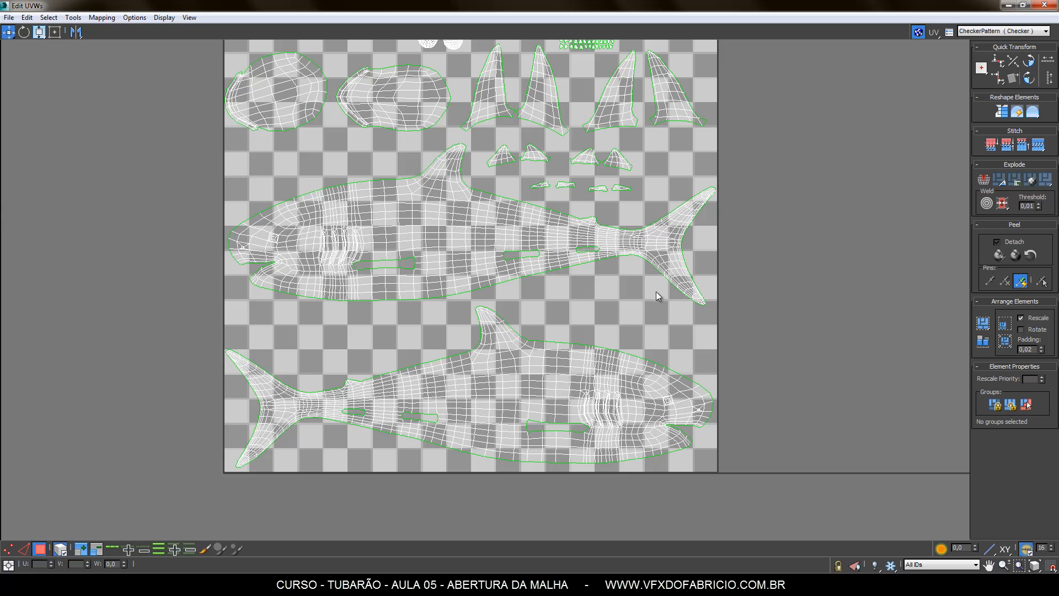
# Check the two shark body shells by selecting them together, then deselect them and review the whole layout
pyautogui.click(474, 387)
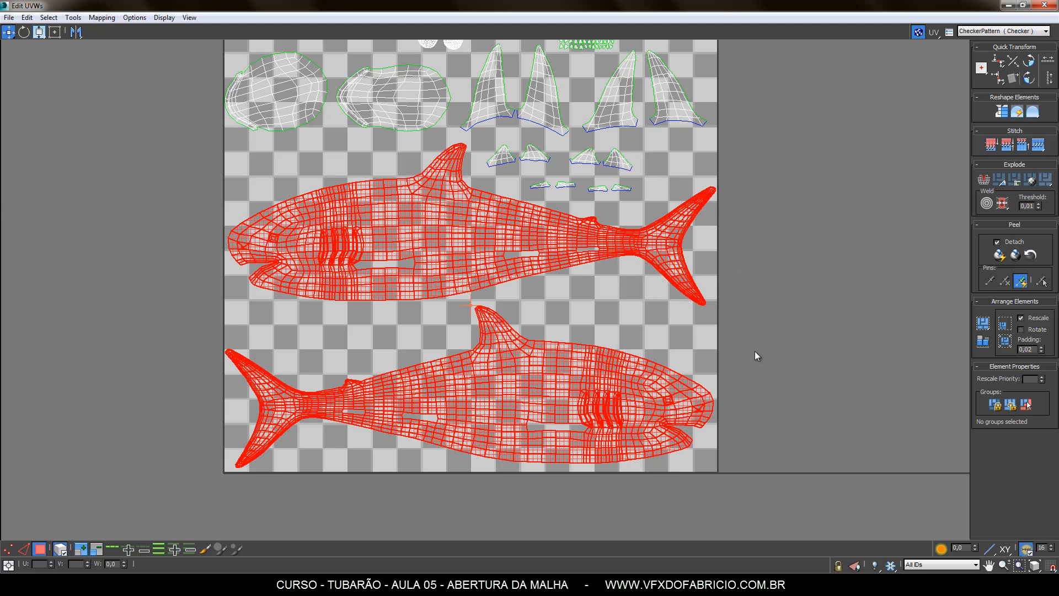
pyautogui.click(792, 226)
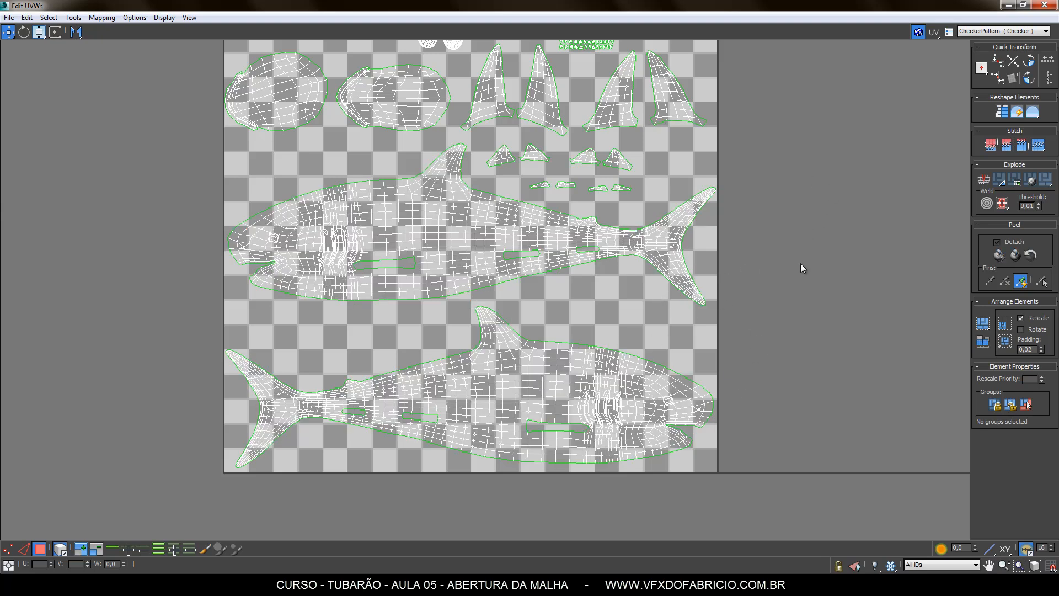
pyautogui.moveTo(804, 188); pyautogui.dragTo(831, 251, button='middle')
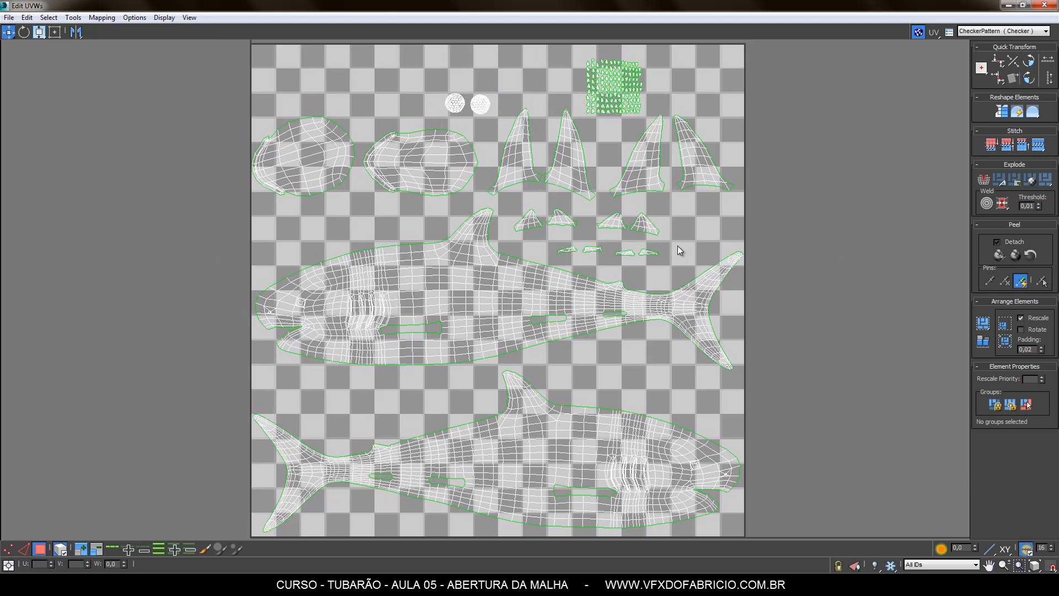
pyautogui.moveTo(764, 231); pyautogui.dragTo(760, 228, button='middle')
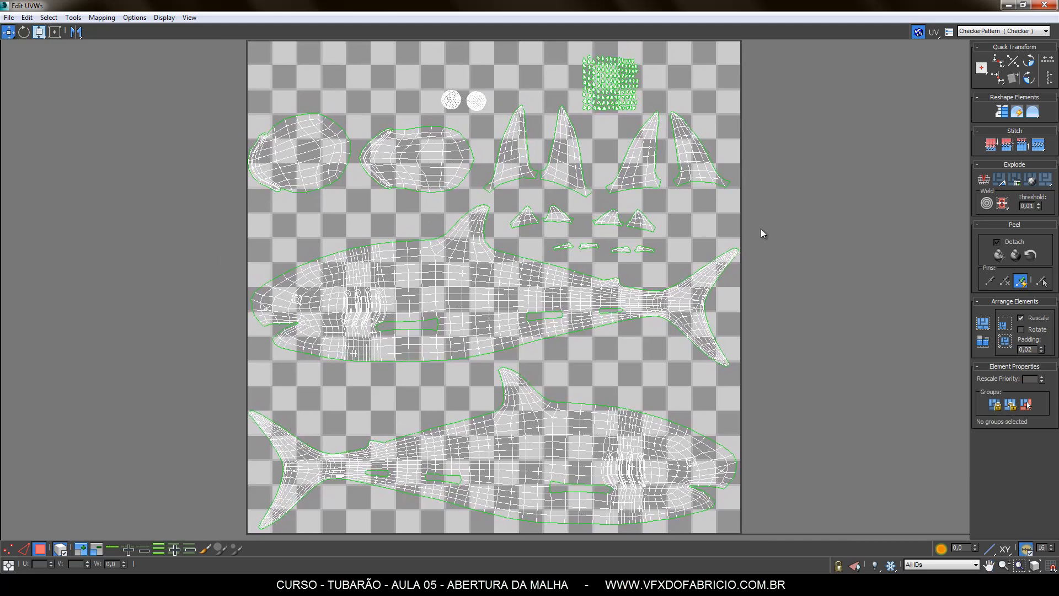
# Open the UVW template render settings and set the size to 3000 by 3000 with Solid fill mode
pyautogui.click(74, 18)
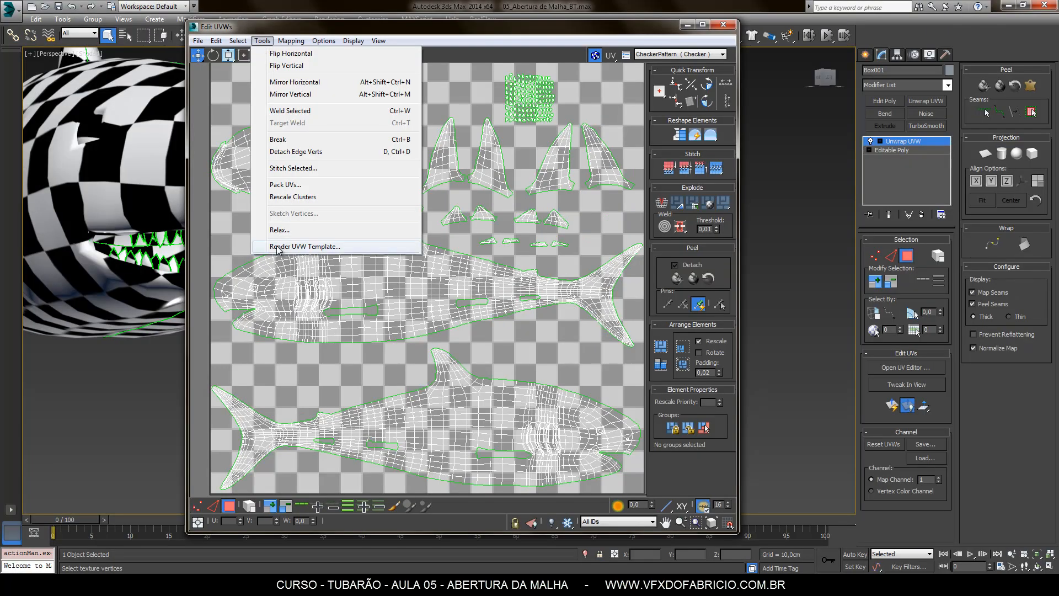
pyautogui.click(295, 247)
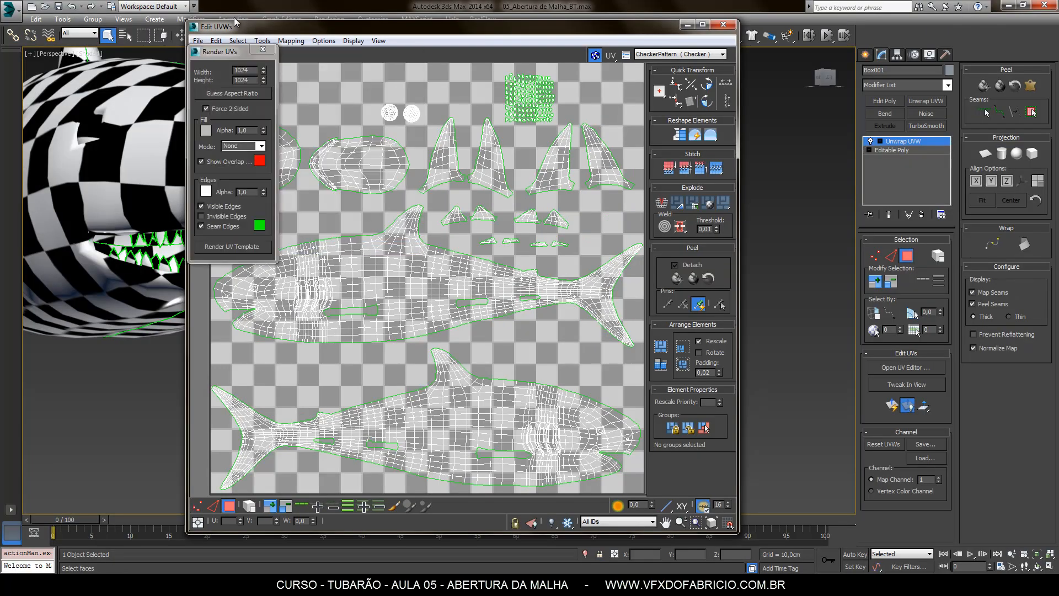
pyautogui.moveTo(221, 53); pyautogui.dragTo(168, 181)
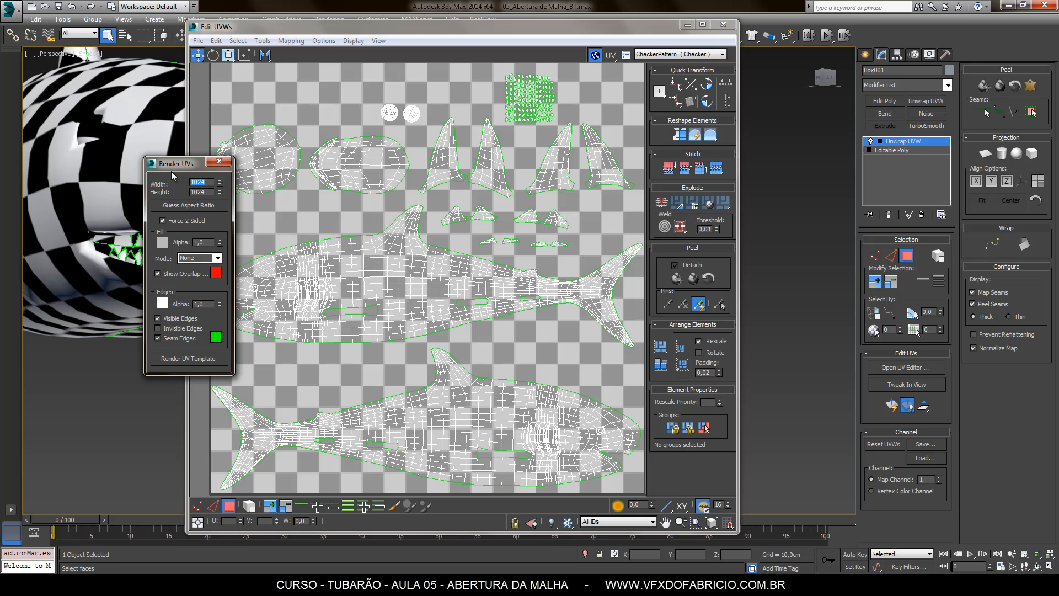
pyautogui.write('3000')
pyautogui.press('Tab')
pyautogui.write('3000')
pyautogui.click(219, 259)
pyautogui.click(197, 278)
pyautogui.click(491, 189)
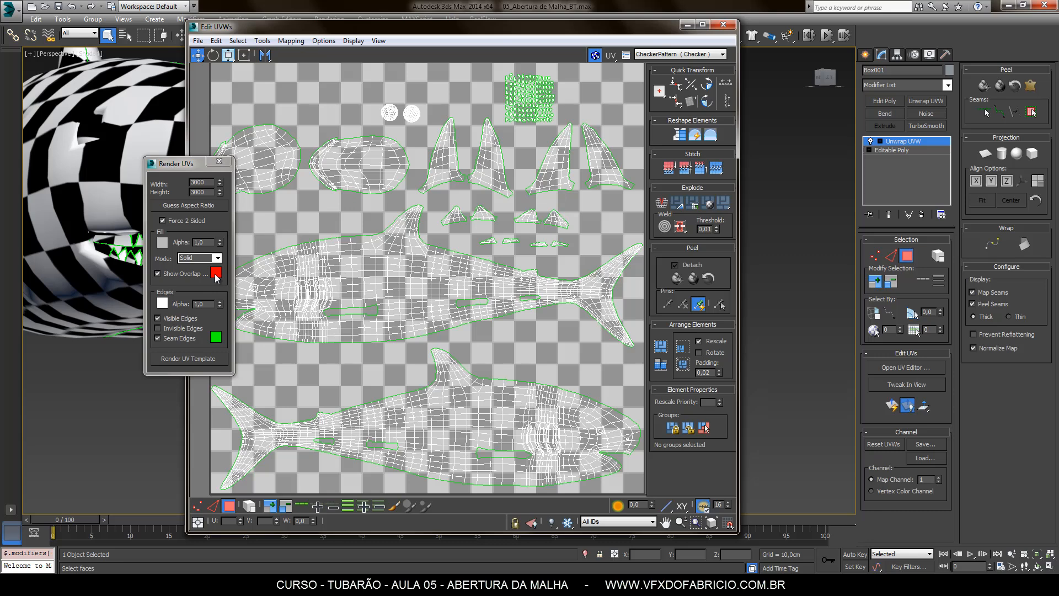
# Render the UV template and maximize the rendered map window at full image size
pyautogui.click(197, 360)
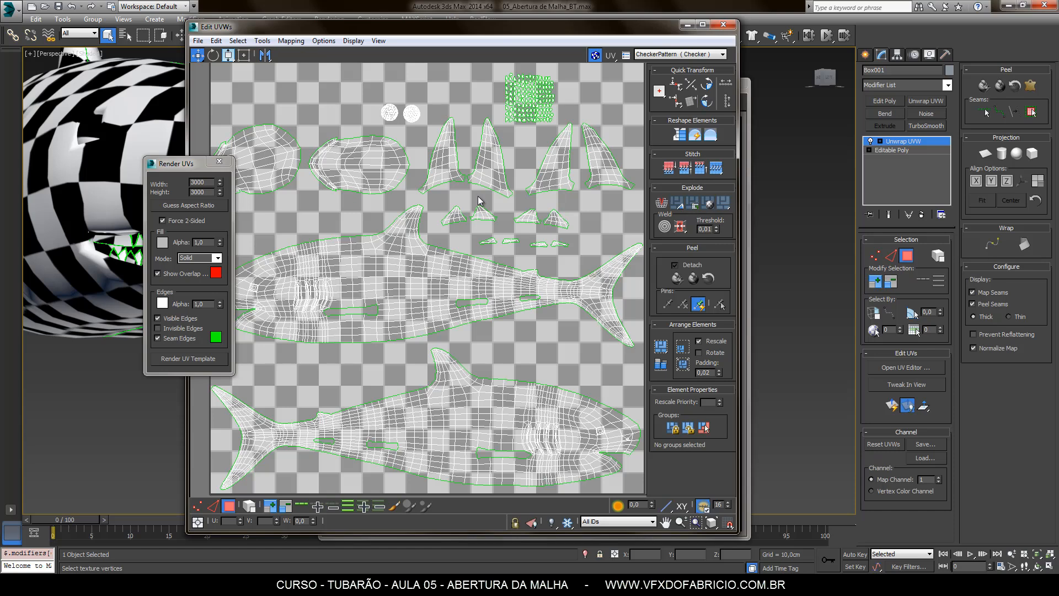
pyautogui.click(746, 266)
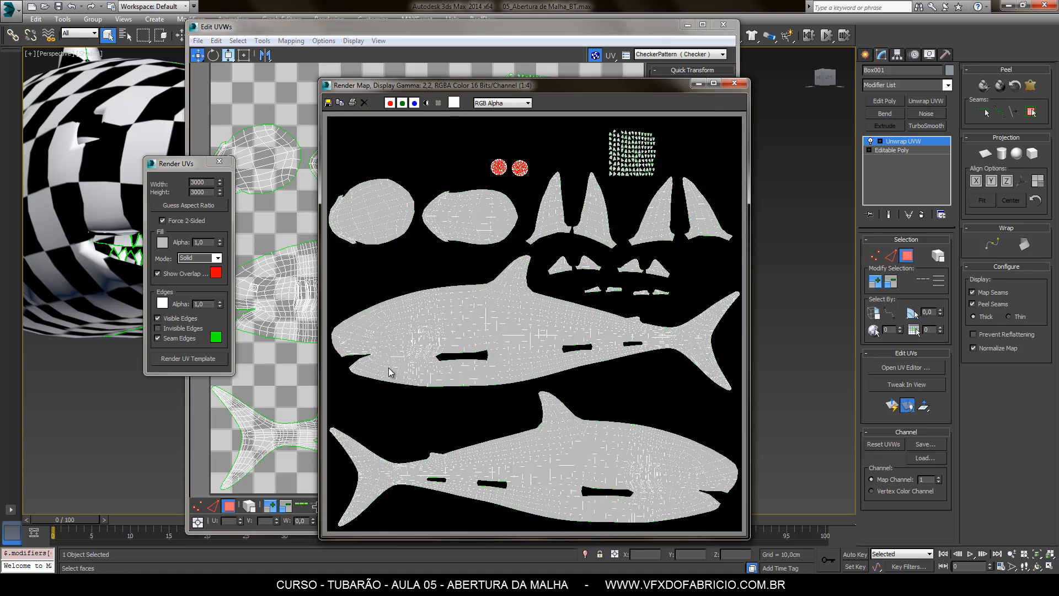
pyautogui.scroll(1, 497, 155)
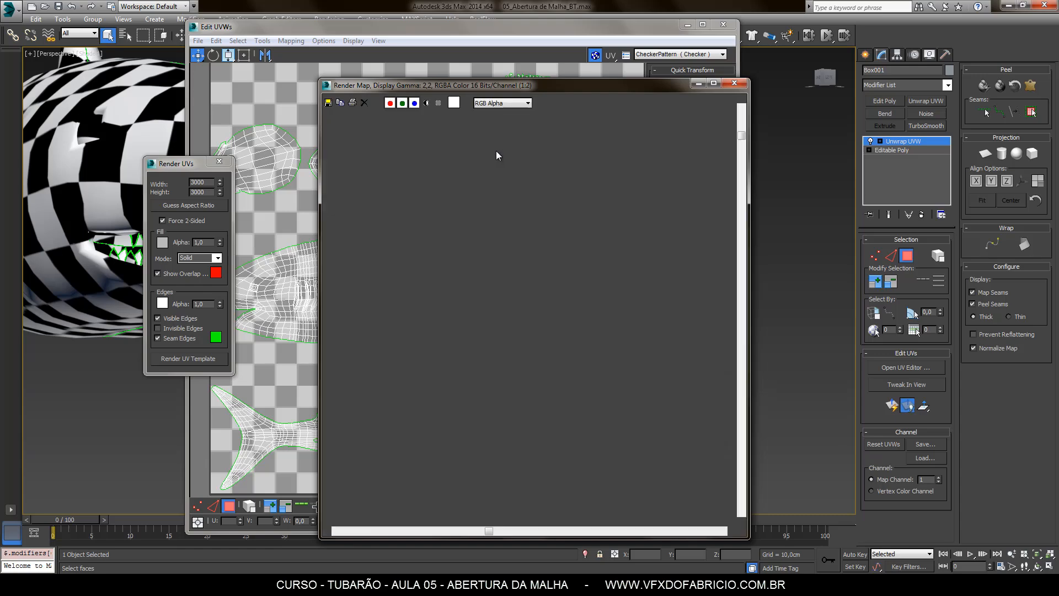
pyautogui.click(714, 83)
pyautogui.scroll(1, 471, 91)
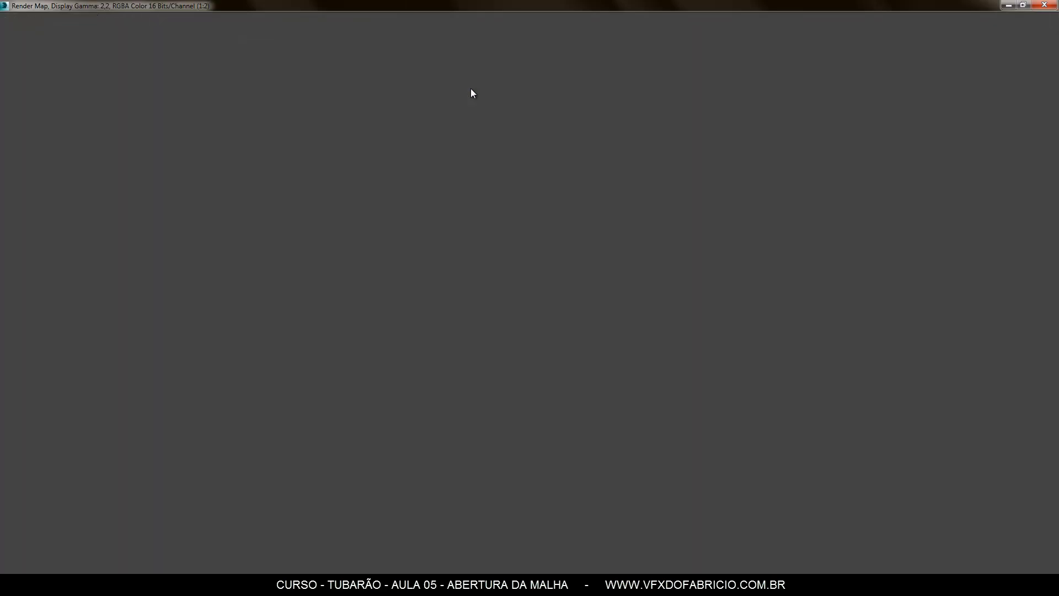
pyautogui.scroll(1, 471, 91)
pyautogui.scroll(-1, 472, 91)
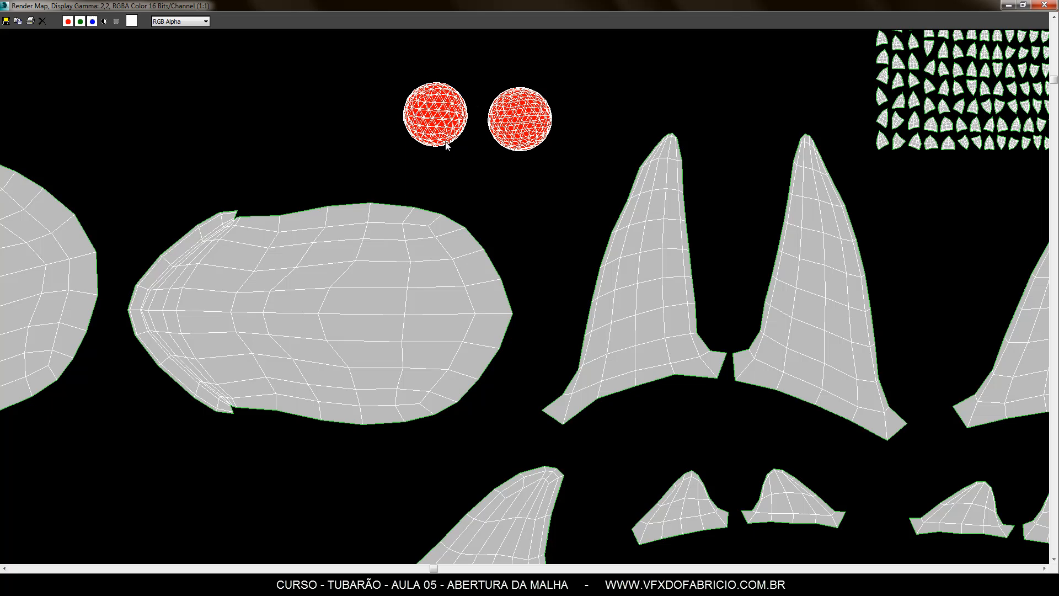
# Examine the rendered map across the mouth, body halves, fins, eyes and teeth, then close it
pyautogui.moveTo(487, 317); pyautogui.dragTo(551, 273, button='middle')
pyautogui.moveTo(351, 344); pyautogui.dragTo(535, 292, button='middle')
pyautogui.moveTo(399, 314); pyautogui.dragTo(467, 226, button='middle')
pyautogui.scroll(-3, 478, 329)
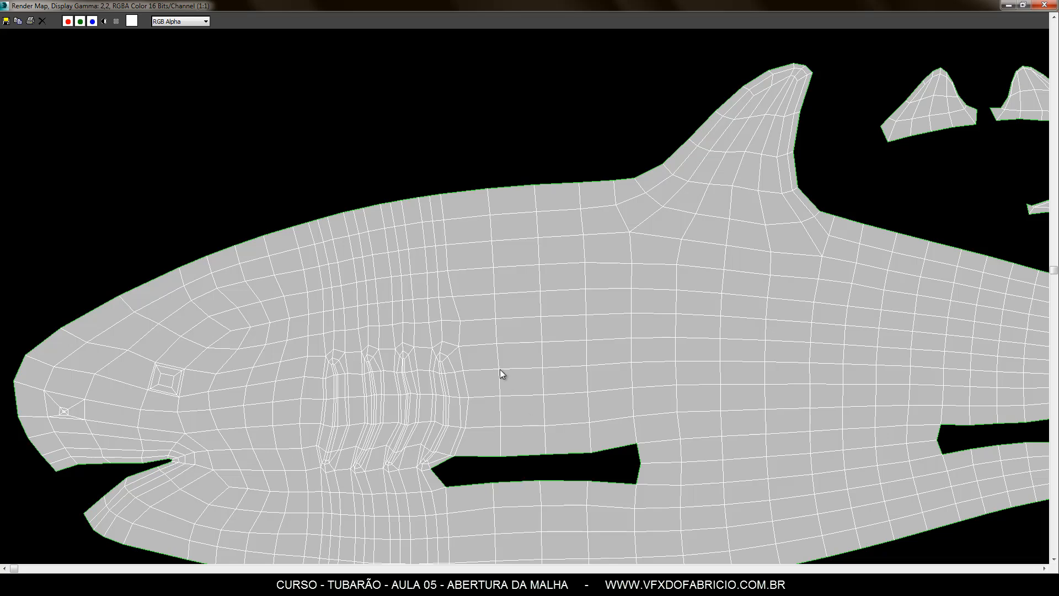
pyautogui.scroll(-4, 521, 446)
pyautogui.moveTo(532, 475); pyautogui.dragTo(532, 257, button='middle')
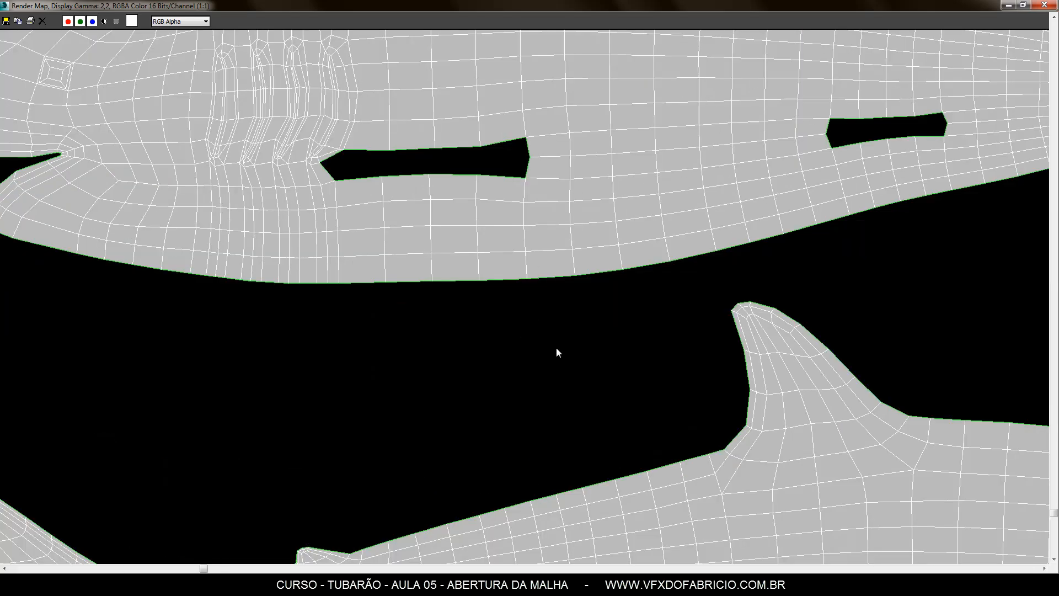
pyautogui.moveTo(669, 410); pyautogui.dragTo(327, 390, button='middle')
pyautogui.moveTo(637, 404); pyautogui.dragTo(320, 277, button='middle')
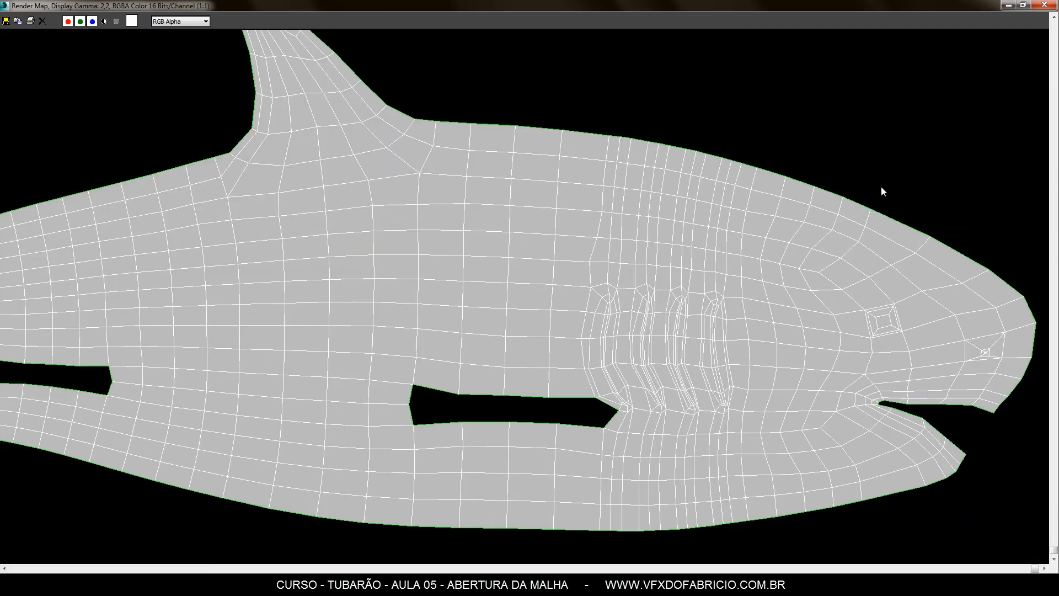
pyautogui.scroll(3, 767, 174)
pyautogui.scroll(9, 724, 393)
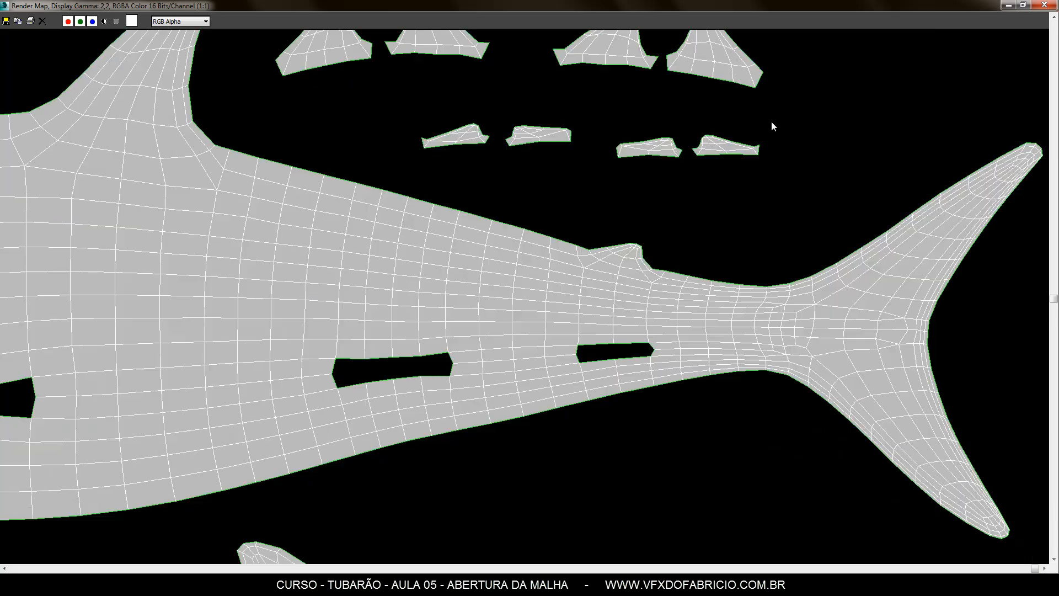
pyautogui.scroll(2, 720, 342)
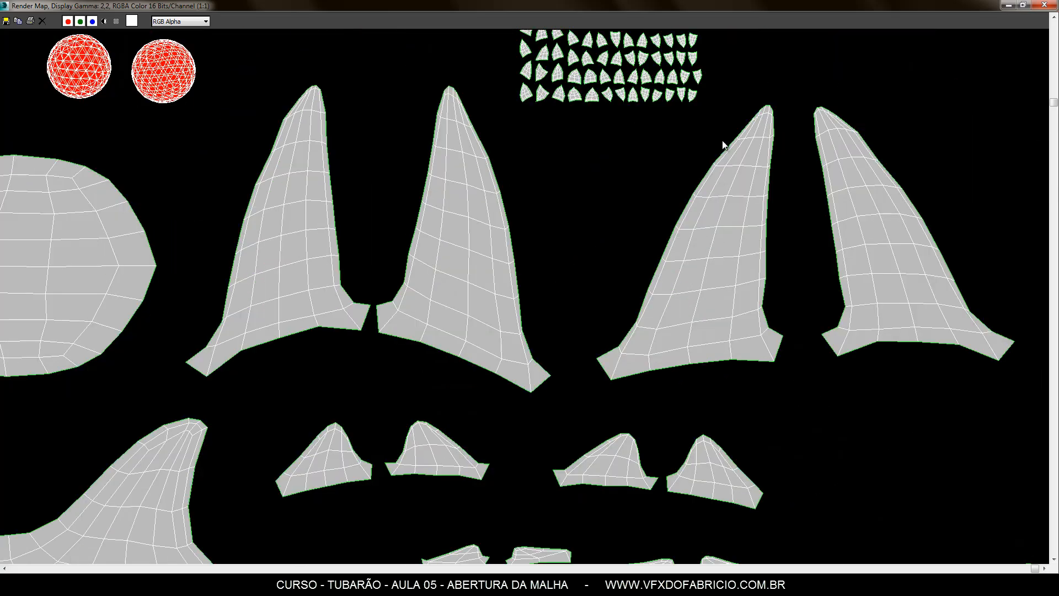
pyautogui.scroll(3, 710, 190)
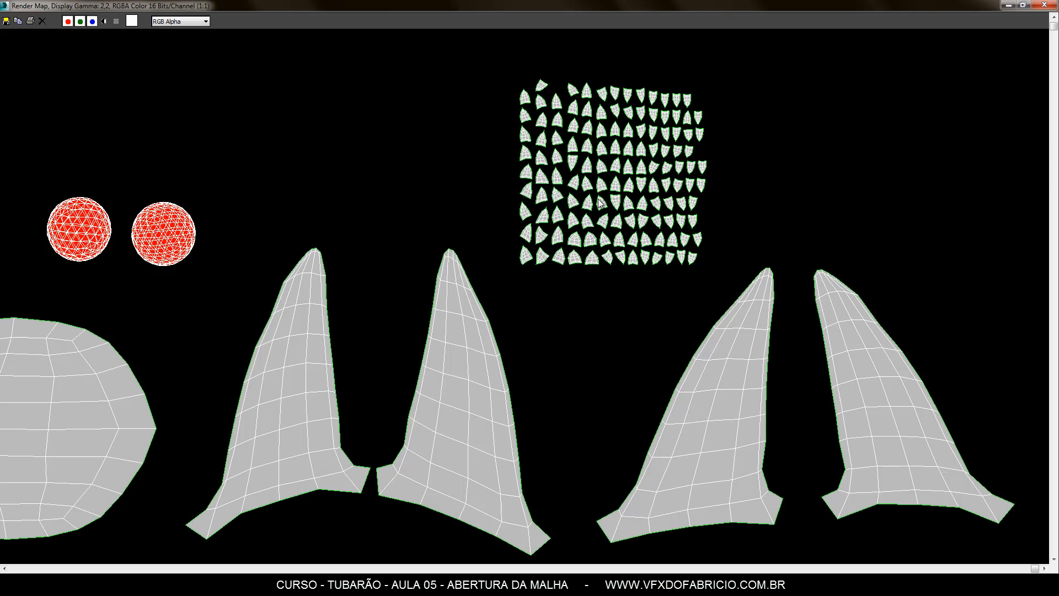
pyautogui.click(1044, 5)
# Open the Relax tool and select all the vertices in the gill area of the upper shark body shell
pyautogui.scroll(6, 255, 316)
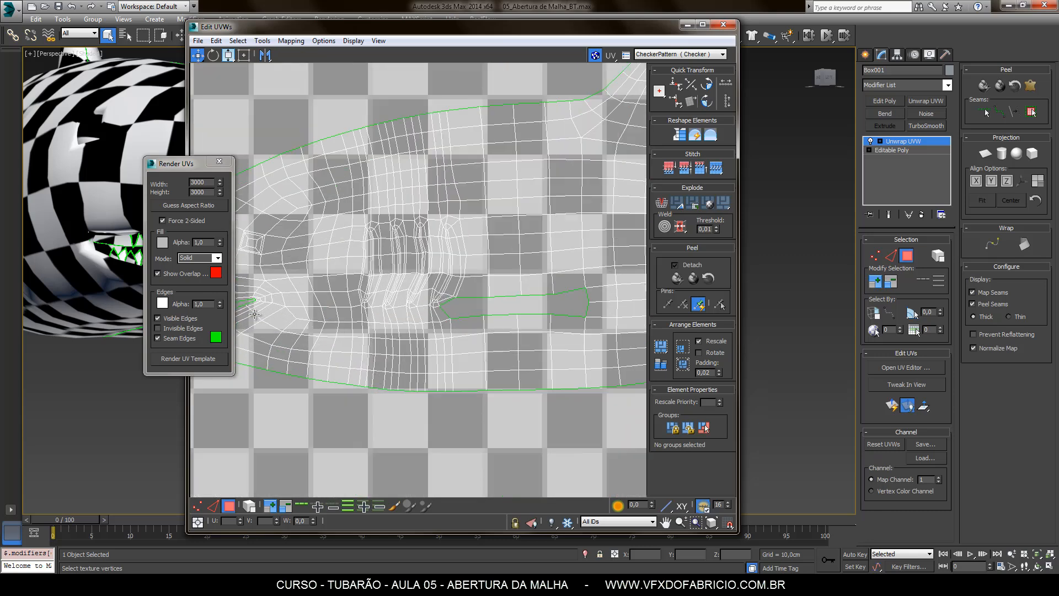
pyautogui.moveTo(250, 304); pyautogui.dragTo(356, 319, button='middle')
pyautogui.scroll(1, 365, 307)
pyautogui.moveTo(573, 324); pyautogui.dragTo(491, 356, button='middle')
pyautogui.scroll(1, 491, 356)
pyautogui.click(262, 40)
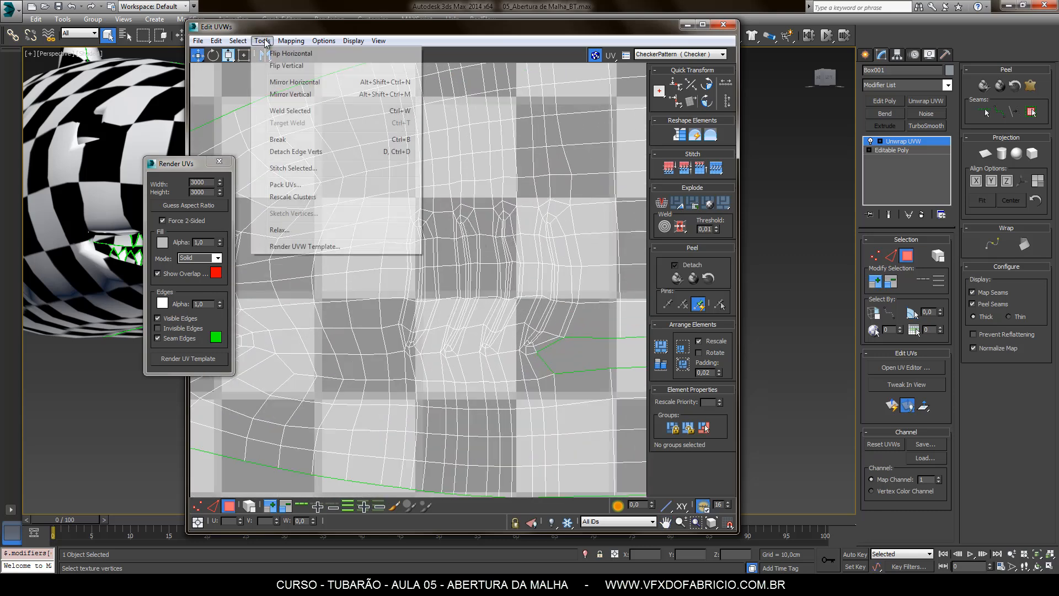
pyautogui.click(284, 231)
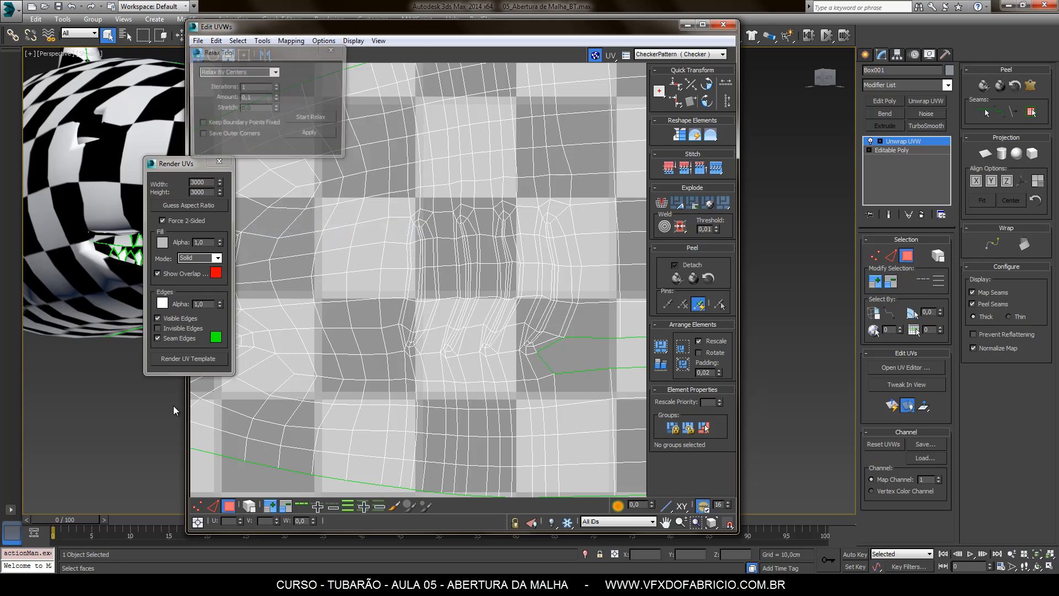
pyautogui.click(197, 506)
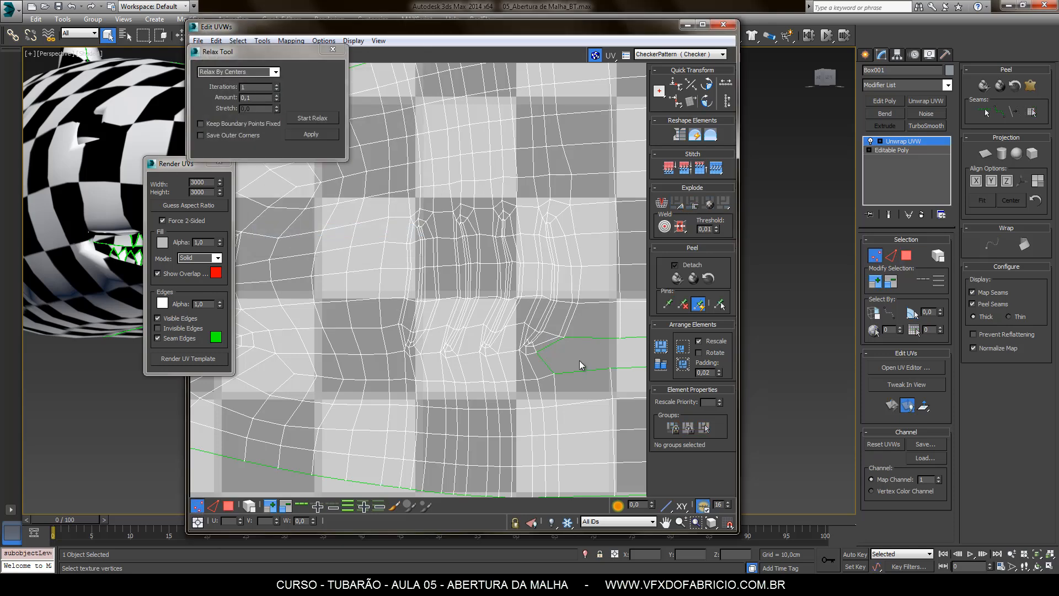
pyautogui.moveTo(580, 364); pyautogui.dragTo(396, 200)
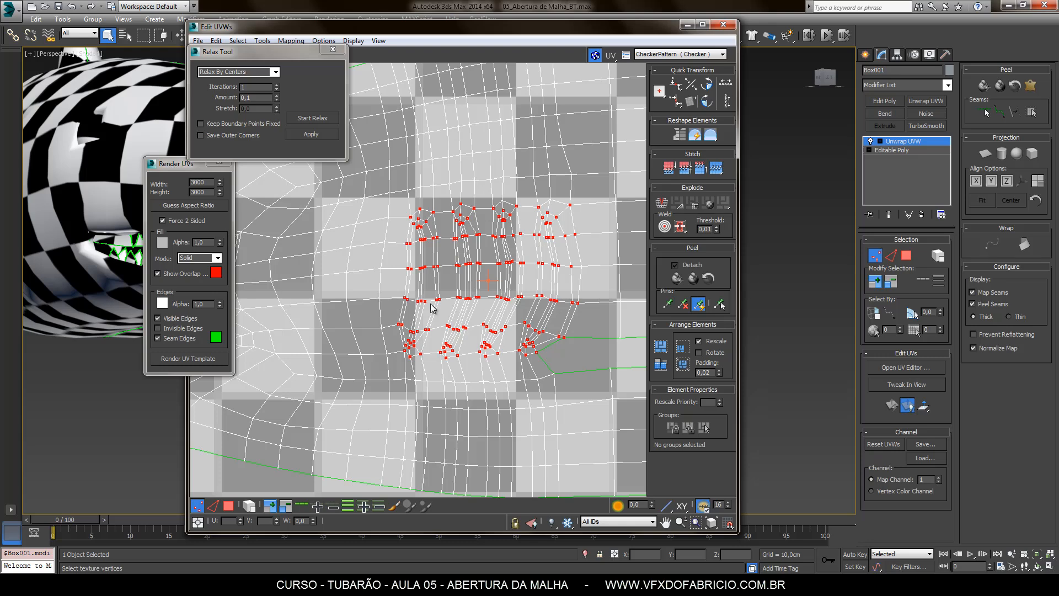
# Relax the selected gill vertices with Relax By Polygon Angles, then deselect them and check the mesh around the gills
pyautogui.click(275, 71)
pyautogui.click(260, 81)
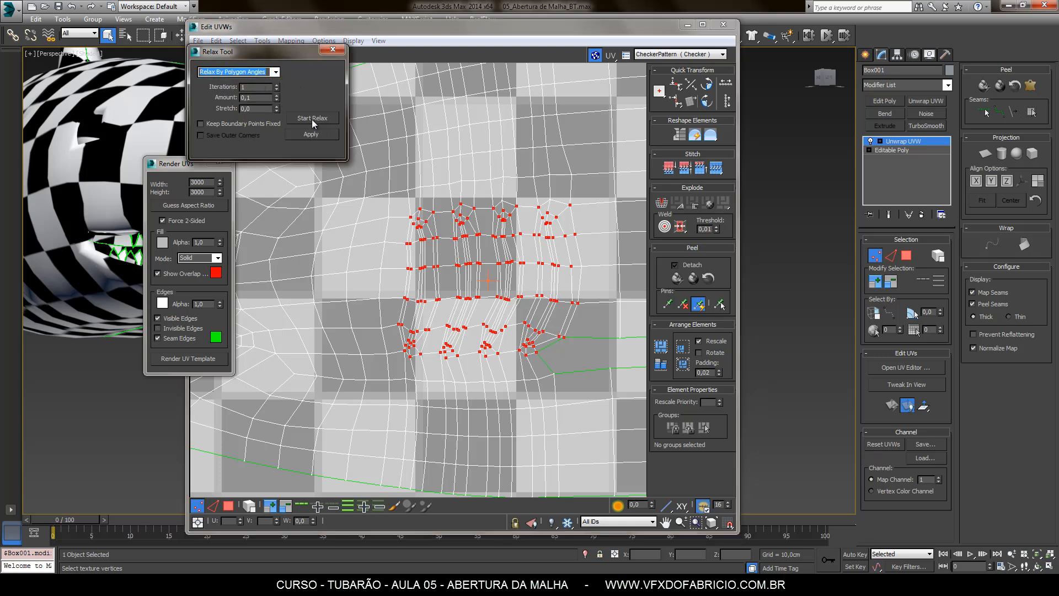
pyautogui.click(312, 118)
pyautogui.click(575, 348)
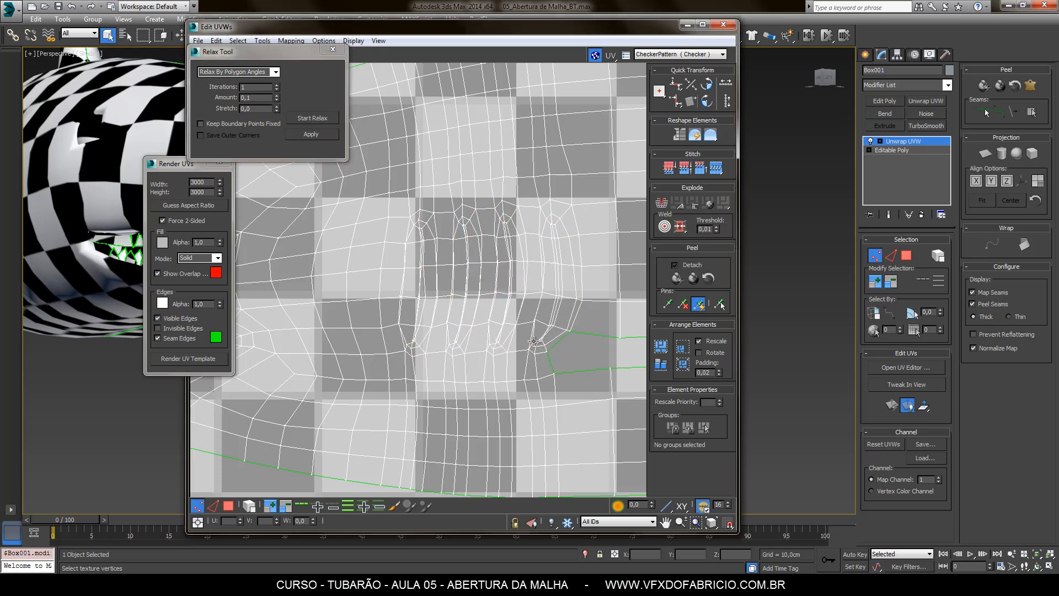
pyautogui.scroll(2, 479, 352)
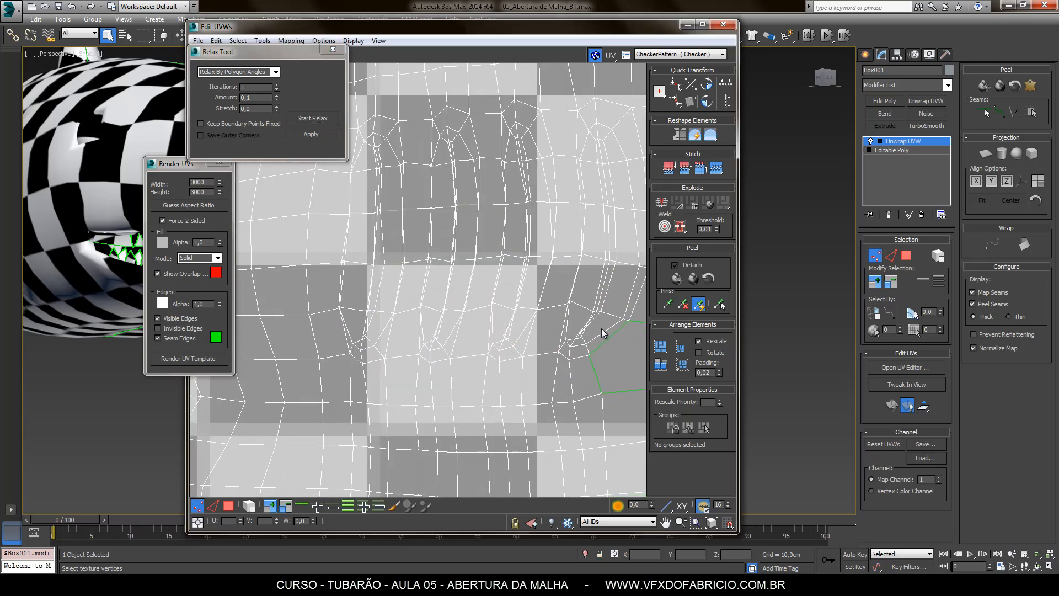
pyautogui.scroll(-2, 478, 291)
pyautogui.scroll(2, 478, 289)
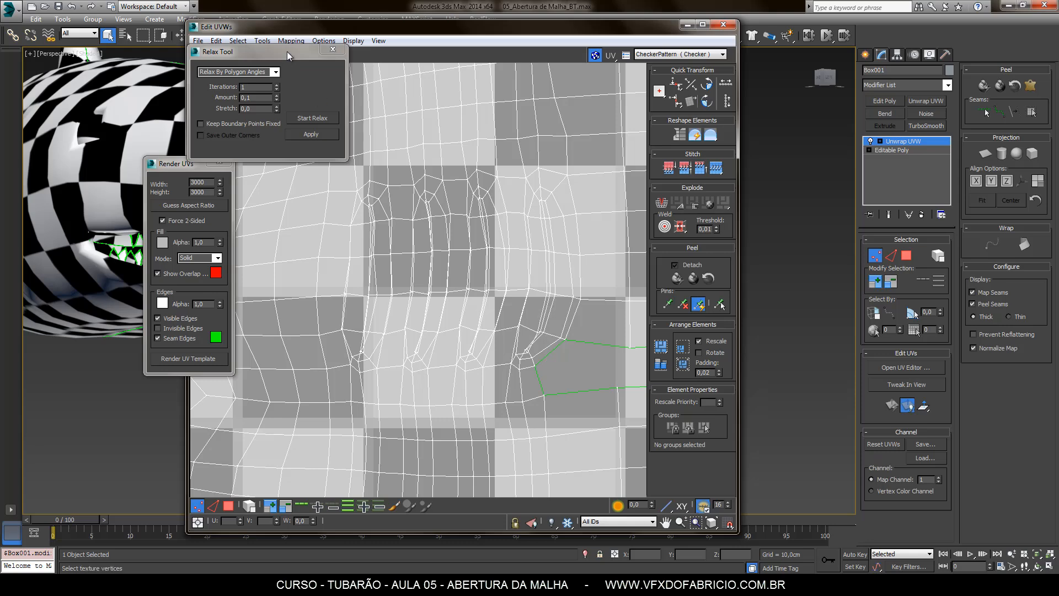
# Move the Relax dialog clear of the gills, render the UV template, inspect the gills for overlapping faces and close the rendered map
pyautogui.moveTo(286, 51); pyautogui.dragTo(644, 115)
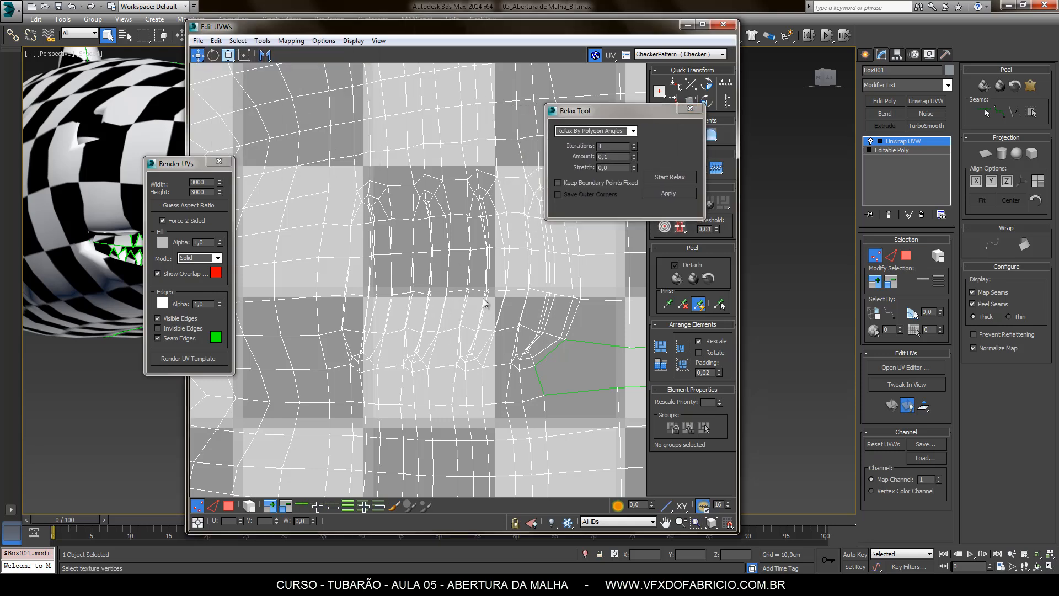
pyautogui.moveTo(482, 298); pyautogui.dragTo(451, 319, button='middle')
pyautogui.click(193, 357)
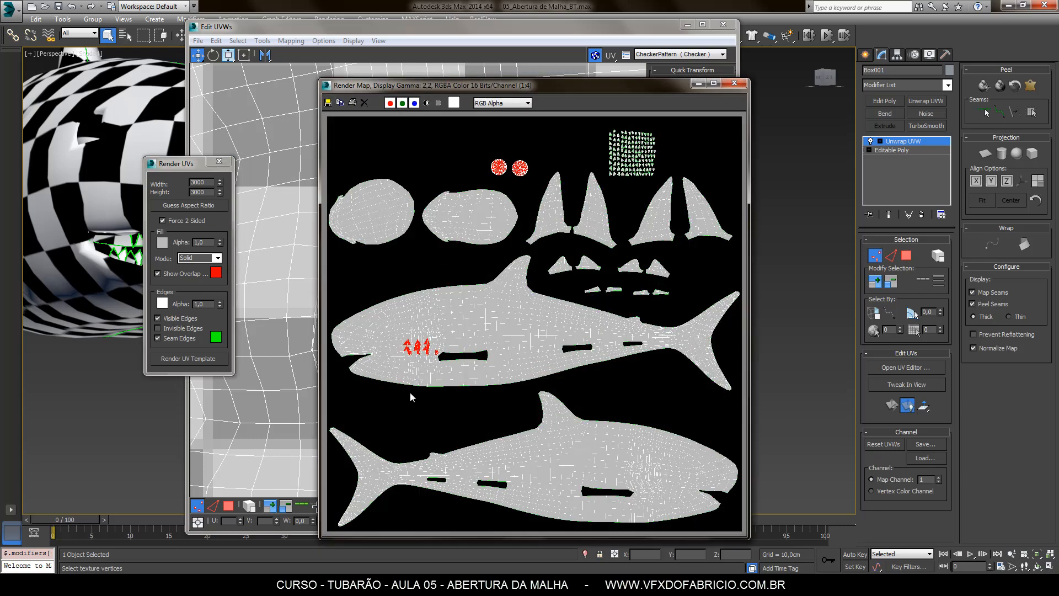
pyautogui.scroll(2, 389, 347)
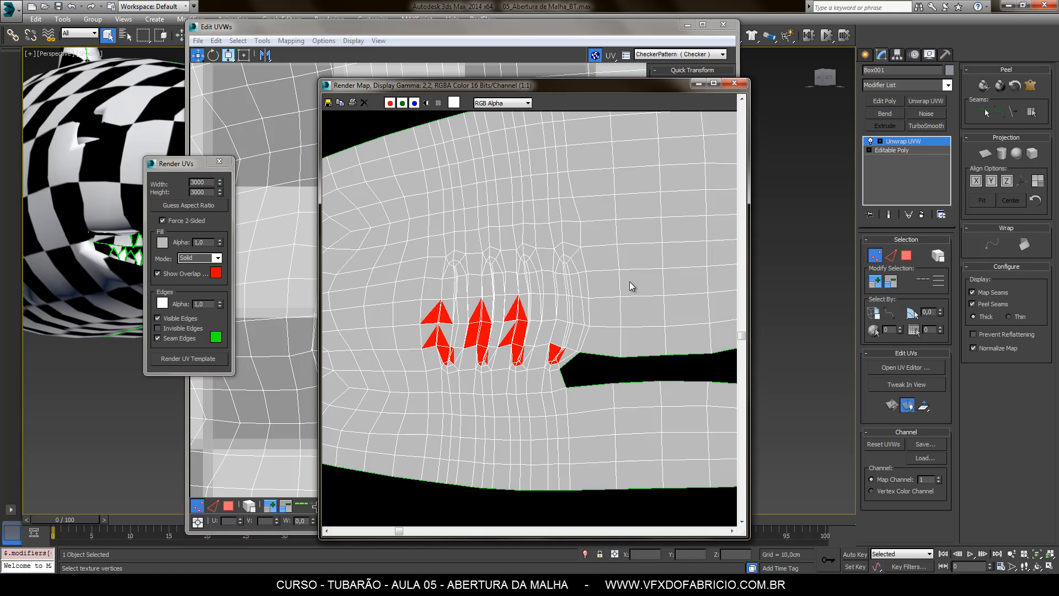
pyautogui.click(734, 83)
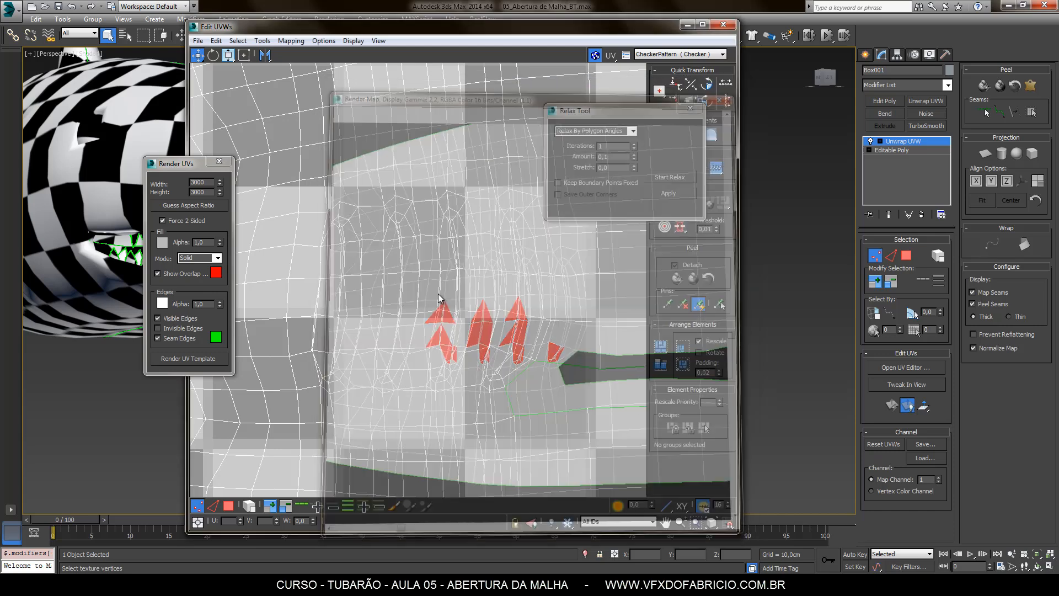
# Close the template render settings and the UV editor, leave sub-object editing and frame the whole shark to review its checker pattern
pyautogui.hotkey('ctrl', 'a')
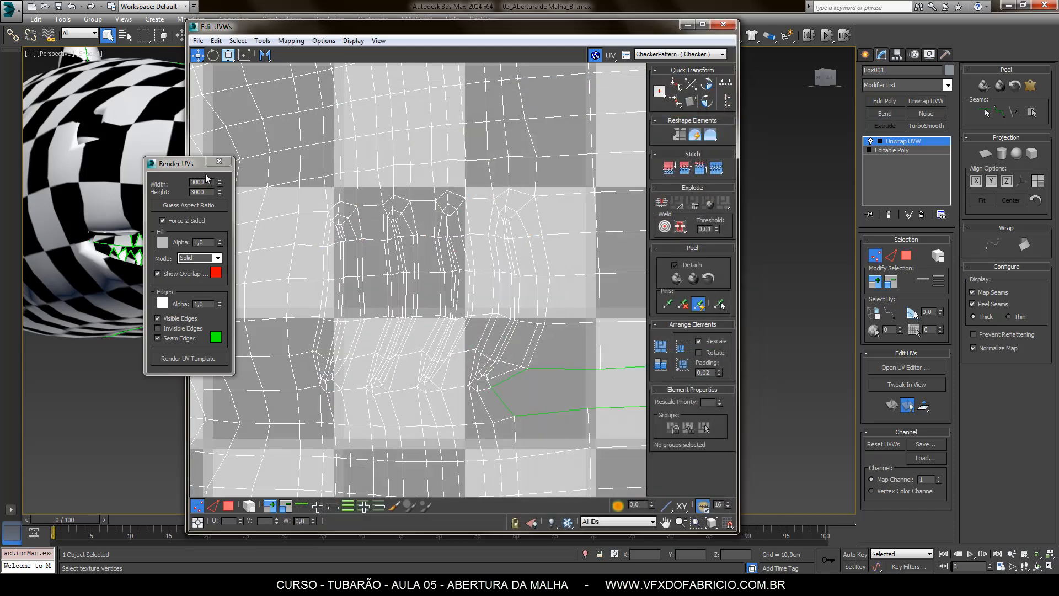
pyautogui.click(219, 161)
pyautogui.click(724, 24)
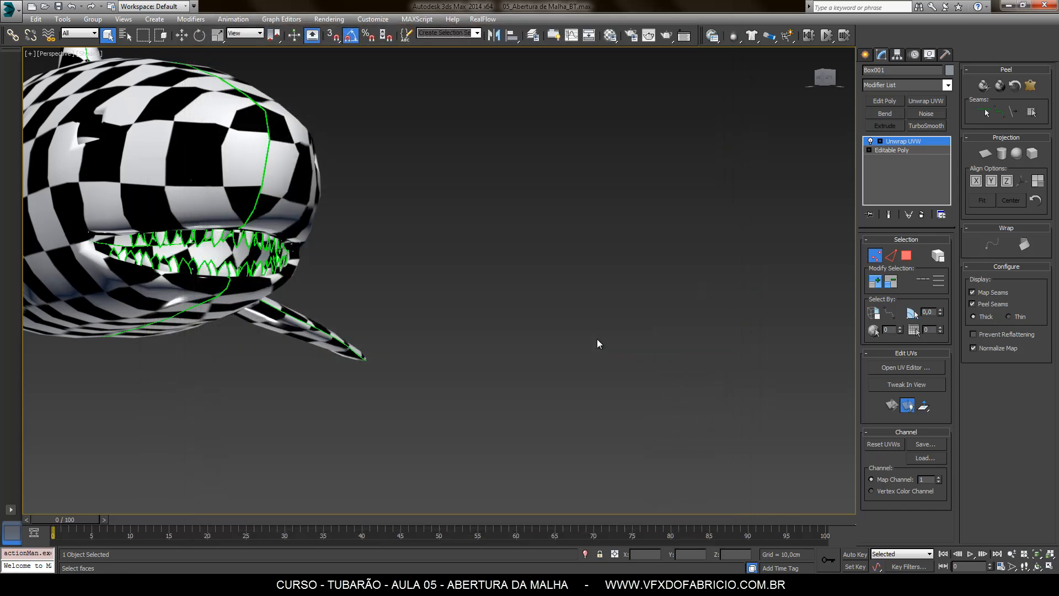
pyautogui.scroll(-5, 484, 280)
pyautogui.moveTo(484, 280); pyautogui.dragTo(561, 298, button='middle')
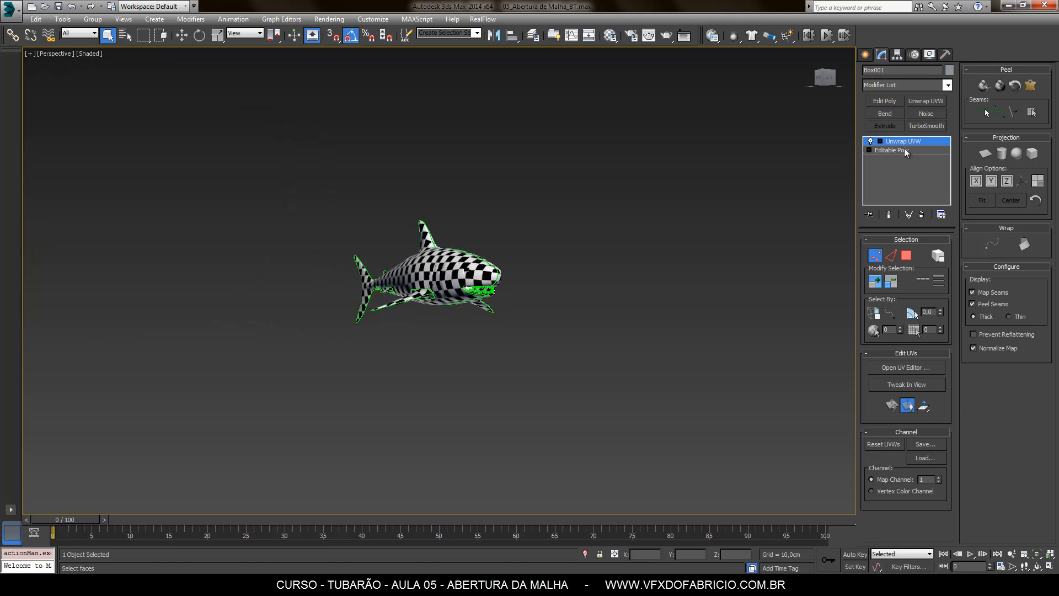
pyautogui.click(901, 143)
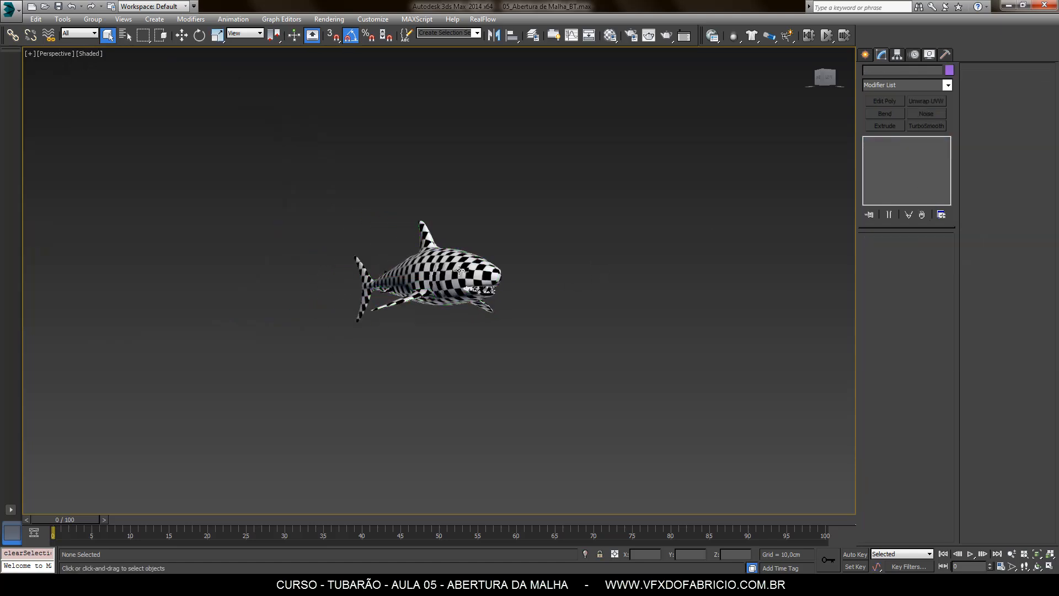
pyautogui.press('z')
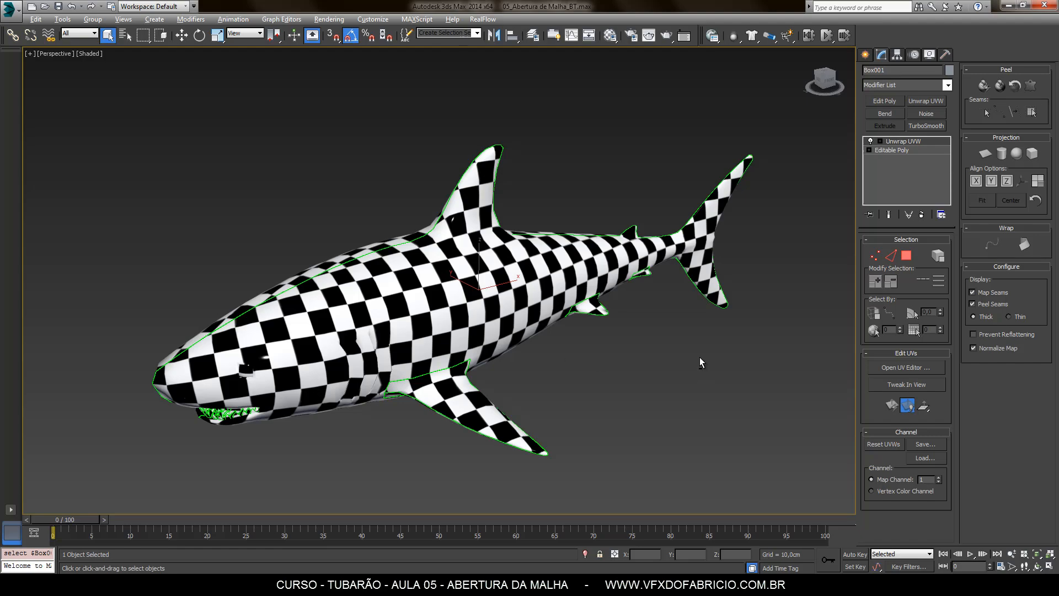
pyautogui.moveTo(700, 358)
pyautogui.keyDown('alt'); pyautogui.mouseDown(button='middle')
pyautogui.moveTo(697, 236)
pyautogui.moveTo(717, 405)
pyautogui.moveTo(690, 373)
pyautogui.mouseUp(button='middle'); pyautogui.keyUp('alt')
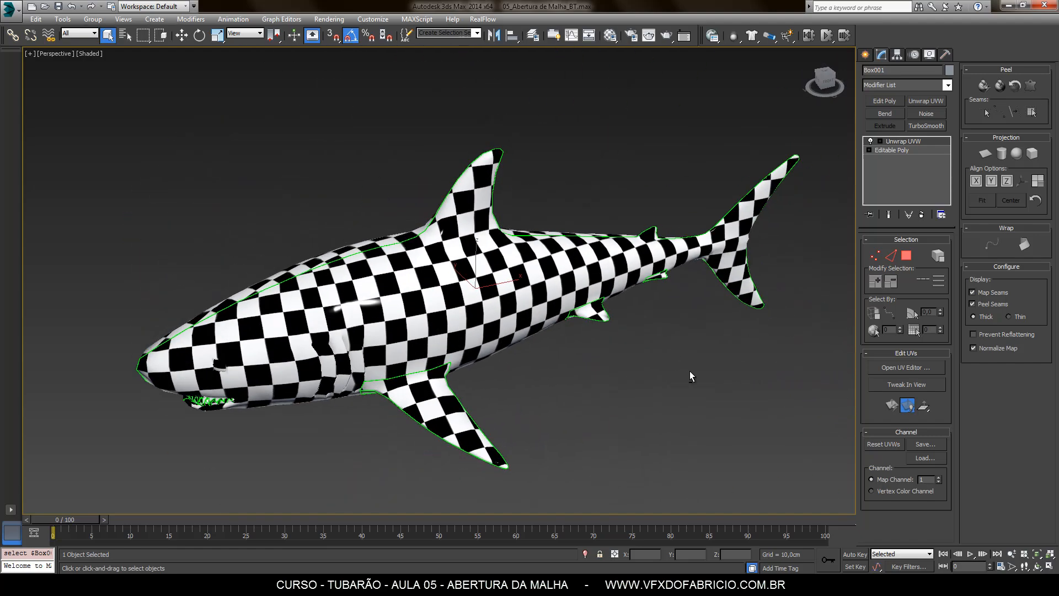
# Add a TurboSmooth modifier above Unwrap UVW, then deselect the shark and review the smoothed checker-mapped model
pyautogui.click(924, 126)
pyautogui.keyDown('alt'); pyautogui.moveTo(668, 433); pyautogui.dragTo(828, 387, button='middle'); pyautogui.keyUp('alt')
pyautogui.click(904, 150)
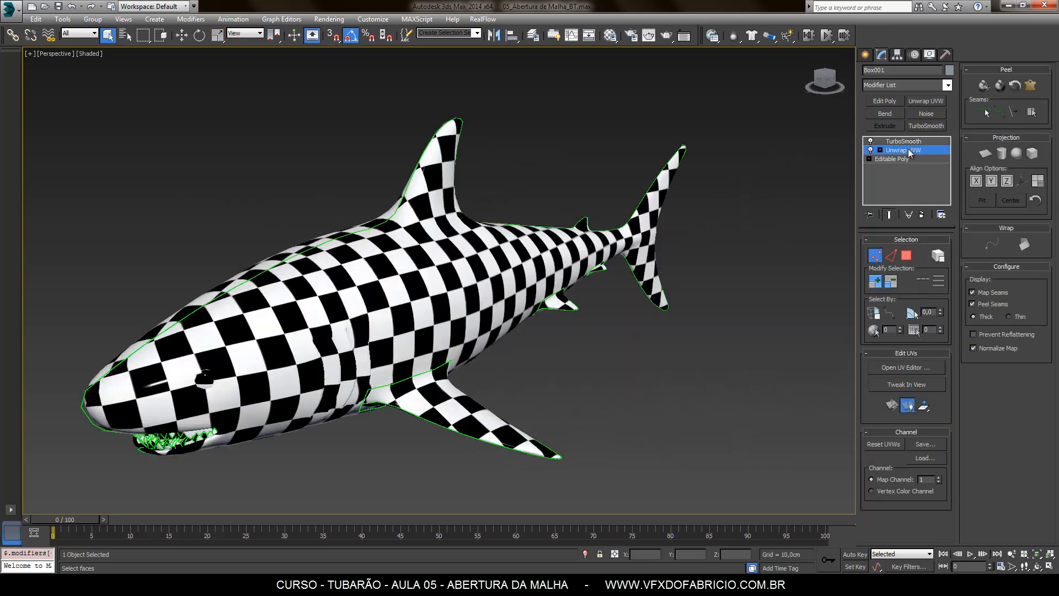
pyautogui.click(744, 248)
pyautogui.keyDown('alt'); pyautogui.moveTo(744, 248); pyautogui.dragTo(617, 333, button='middle'); pyautogui.keyUp('alt')
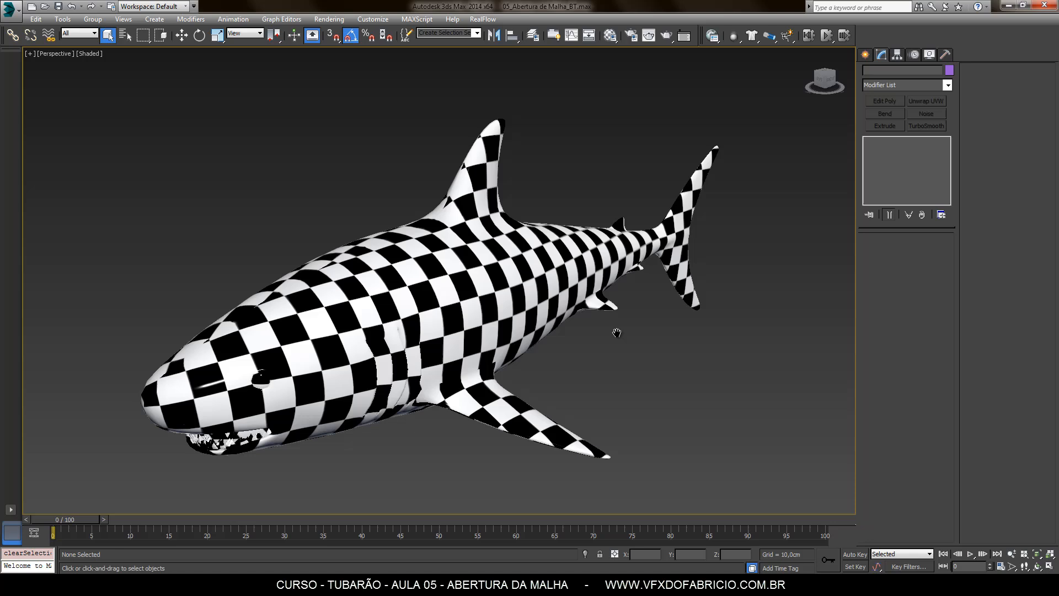
pyautogui.click(594, 272)
pyautogui.click(664, 364)
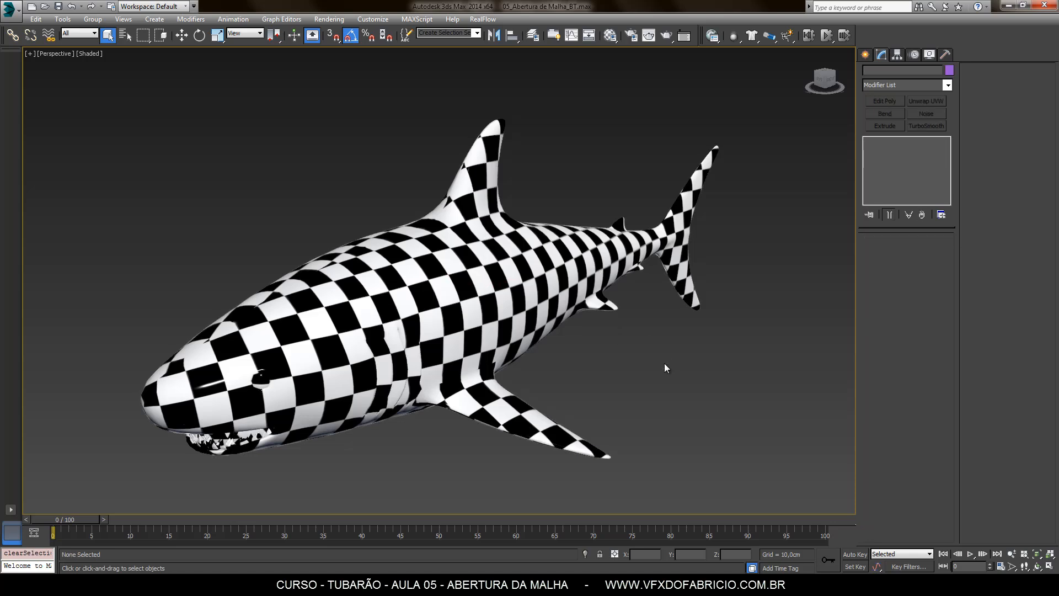